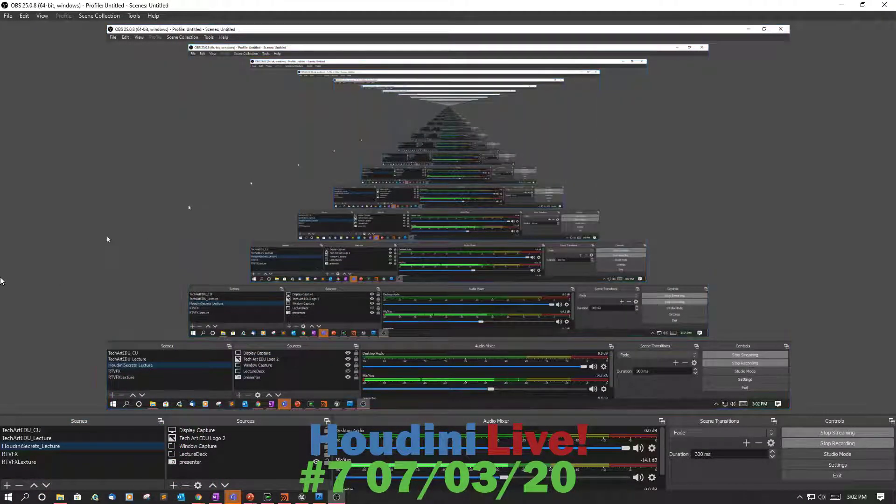
Switch from OBS Studio to the Houdini FoliageDemo scene showing the leafy TreeGen tree
{"action": "key", "text": "alt+Tab"}
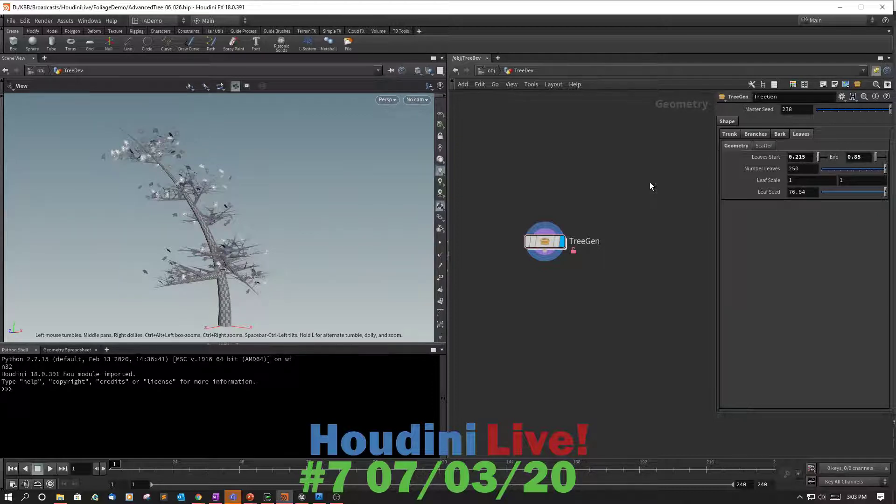
Dive into the TreeGen node and pan to reveal merge1, TreeOut, fuse1 and polyfill1
{"action": "double_click", "coordinate": [550, 242]}
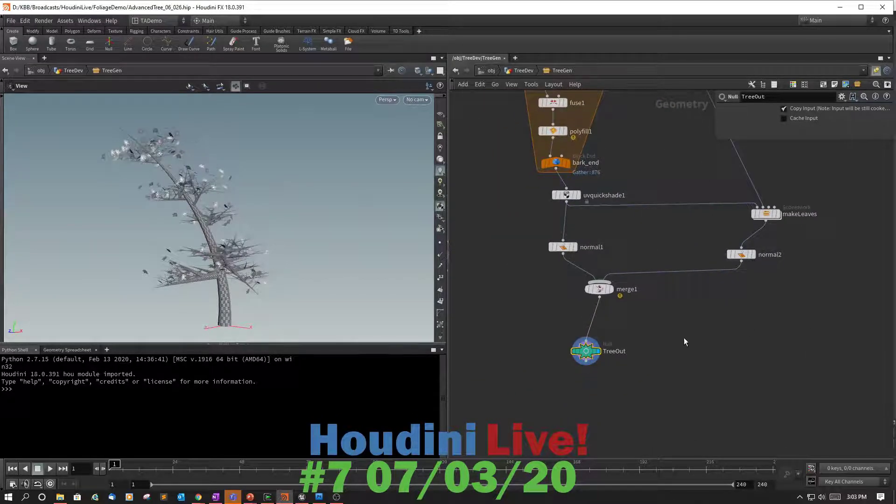
{"action": "scroll", "coordinate": [688, 322], "scroll_direction": "up", "scroll_amount": 3}
{"action": "middle_click_drag", "start_coordinate": [696, 306], "coordinate": [719, 358]}
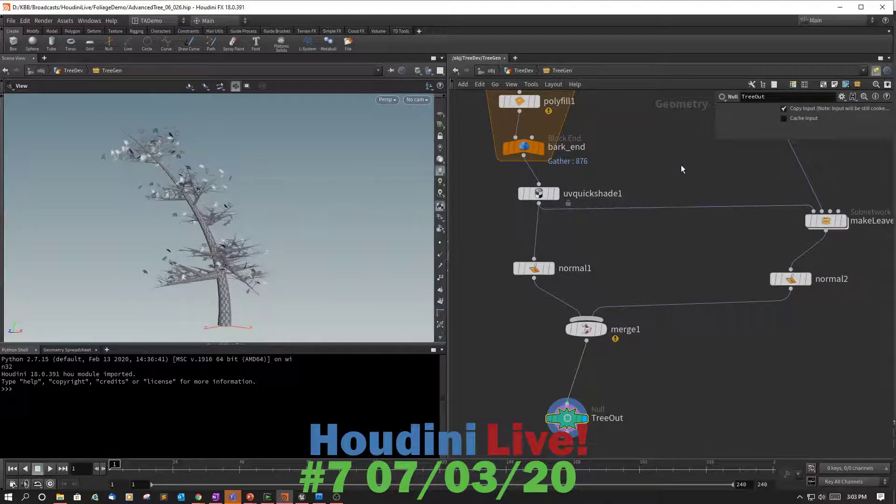
{"action": "middle_click_drag", "start_coordinate": [681, 169], "coordinate": [683, 211]}
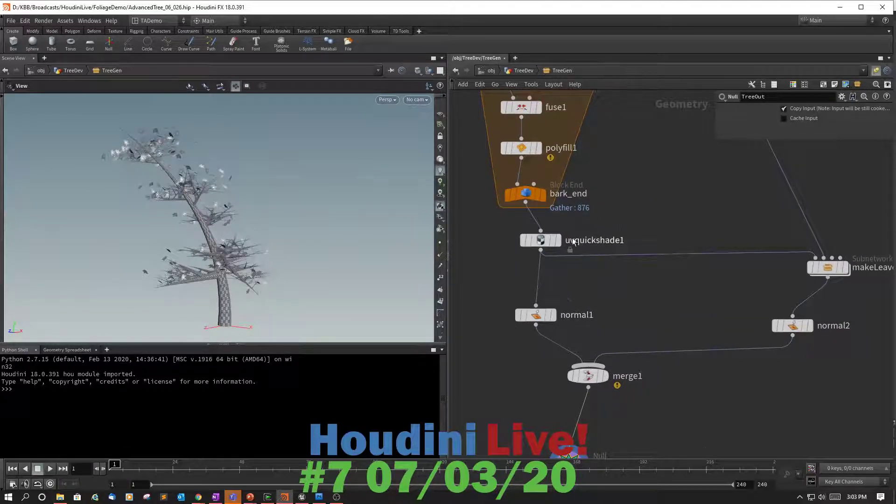
Preview the bark from normal1, then the leaves from normal2, orbiting each
{"action": "left_click", "coordinate": [552, 316]}
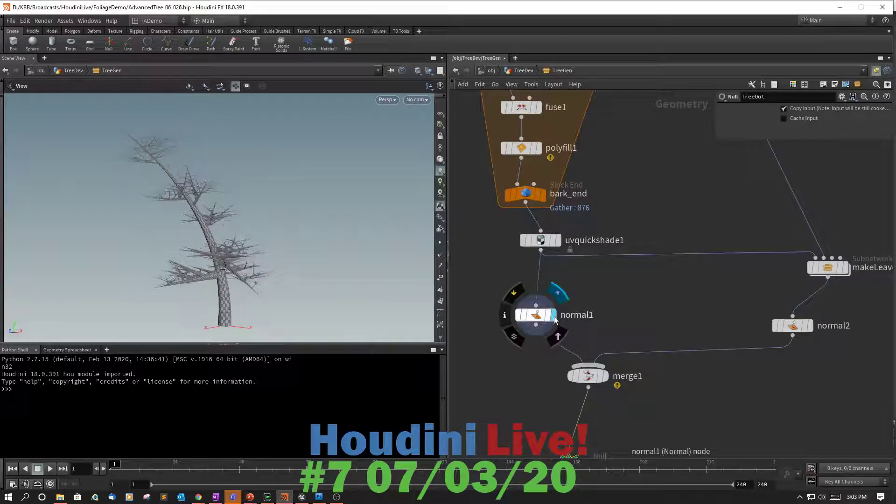
{"action": "scroll", "coordinate": [301, 231], "scroll_direction": "up", "scroll_amount": 10}
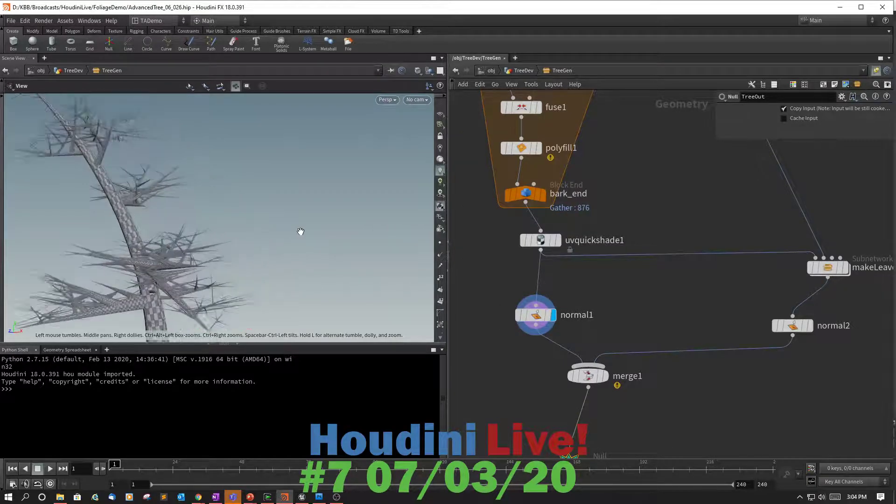
{"action": "mouse_move", "coordinate": [354, 236]}
{"action": "left_mouse_down"}
{"action": "mouse_move", "coordinate": [301, 282]}
{"action": "mouse_move", "coordinate": [310, 256]}
{"action": "mouse_move", "coordinate": [340, 235]}
{"action": "left_mouse_up"}
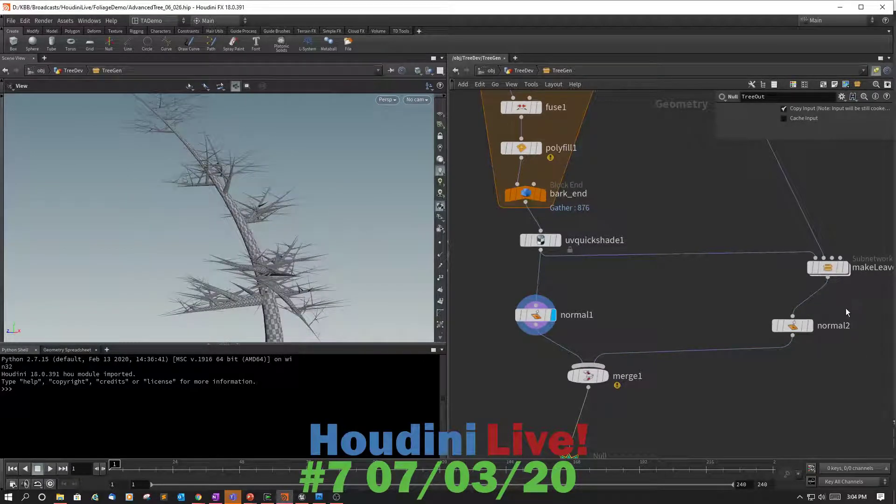
{"action": "middle_click_drag", "start_coordinate": [846, 308], "coordinate": [771, 291]}
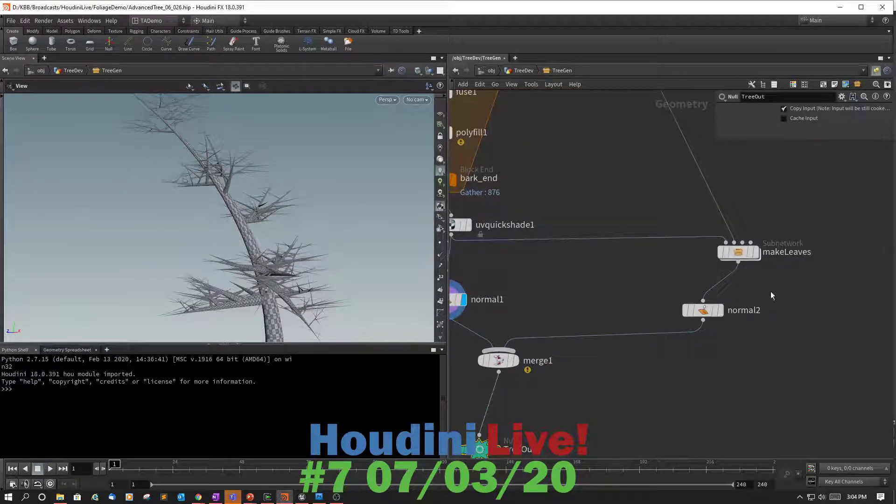
{"action": "left_click", "coordinate": [738, 249]}
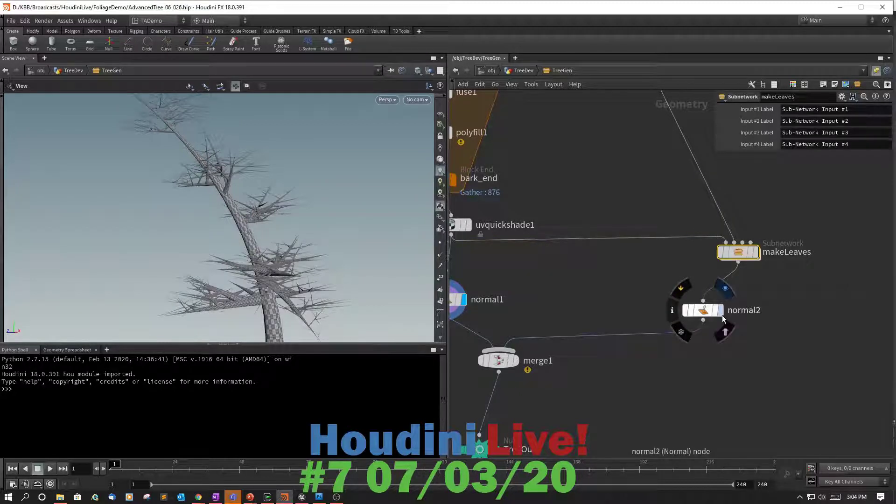
{"action": "left_click", "coordinate": [720, 311]}
{"action": "left_click_drag", "start_coordinate": [309, 216], "coordinate": [302, 192]}
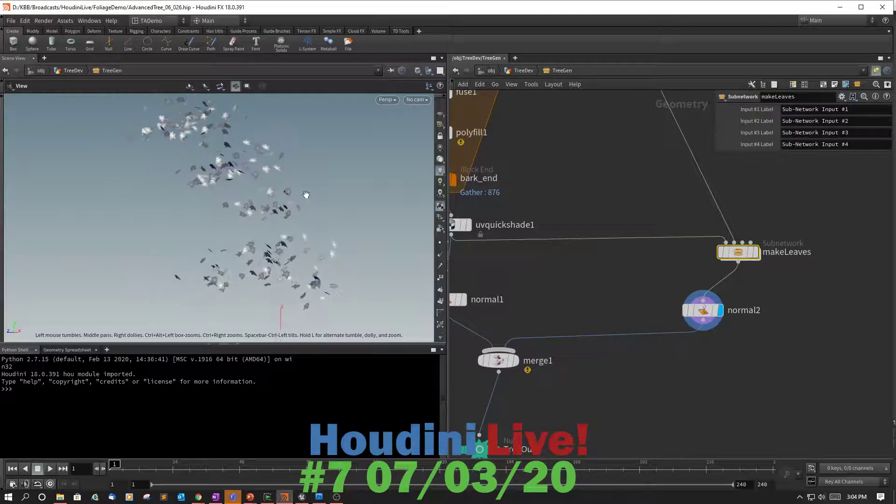
Display merge1 to show the full leafy tree and orbit around it
{"action": "left_click", "coordinate": [513, 362]}
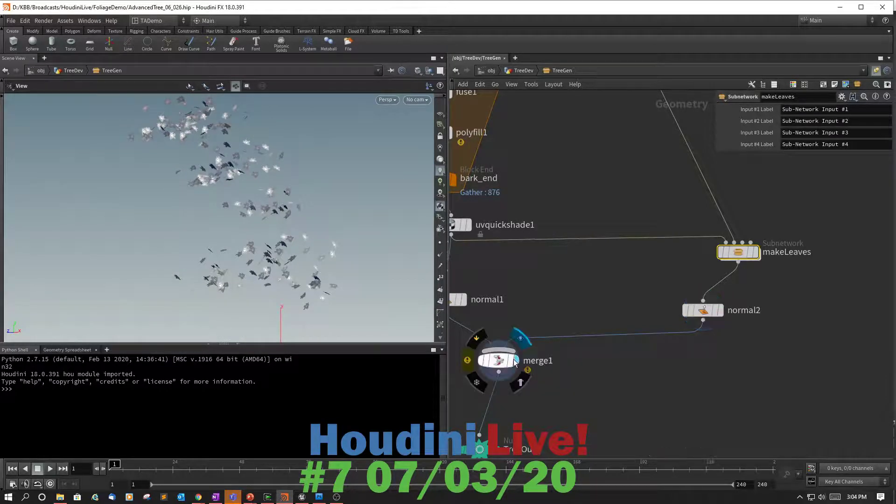
{"action": "left_click_drag", "start_coordinate": [370, 320], "coordinate": [400, 309]}
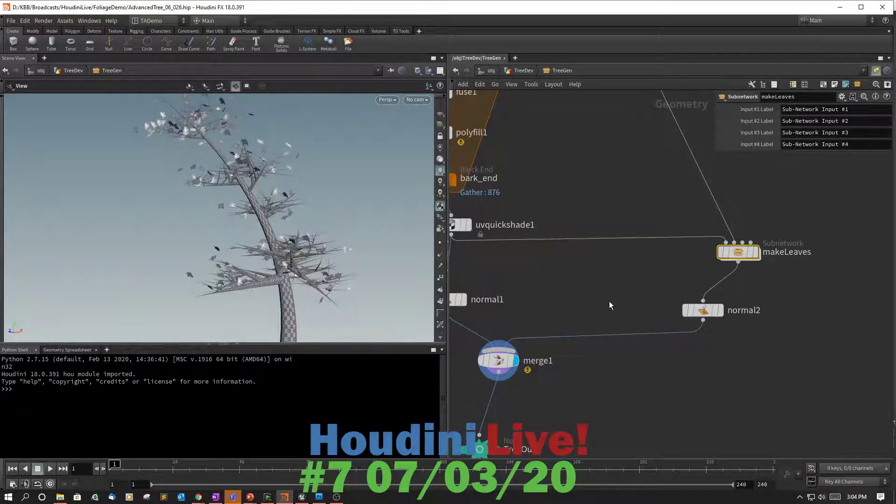
{"action": "middle_click_drag", "start_coordinate": [597, 289], "coordinate": [747, 467]}
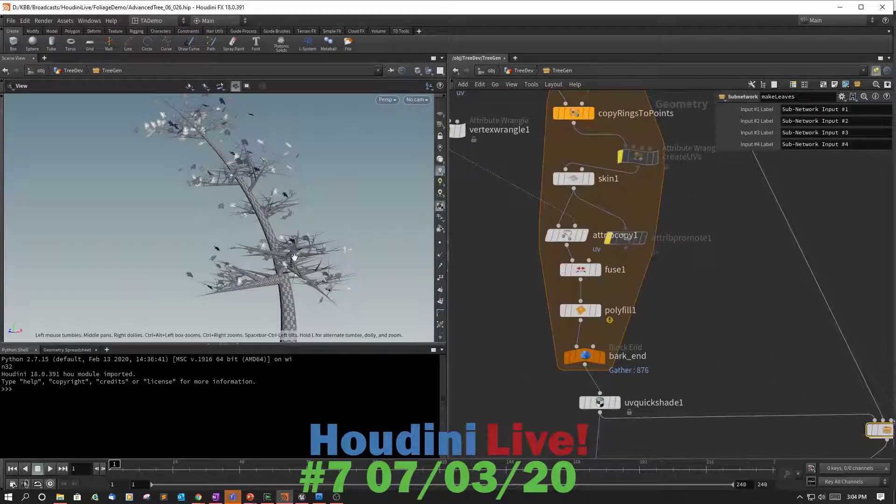
Pan across barkTemplate, skin1 and bark_end, then centre makeLeaves above normal2
{"action": "middle_click_drag", "start_coordinate": [508, 201], "coordinate": [516, 287]}
{"action": "mouse_move", "coordinate": [518, 280]}
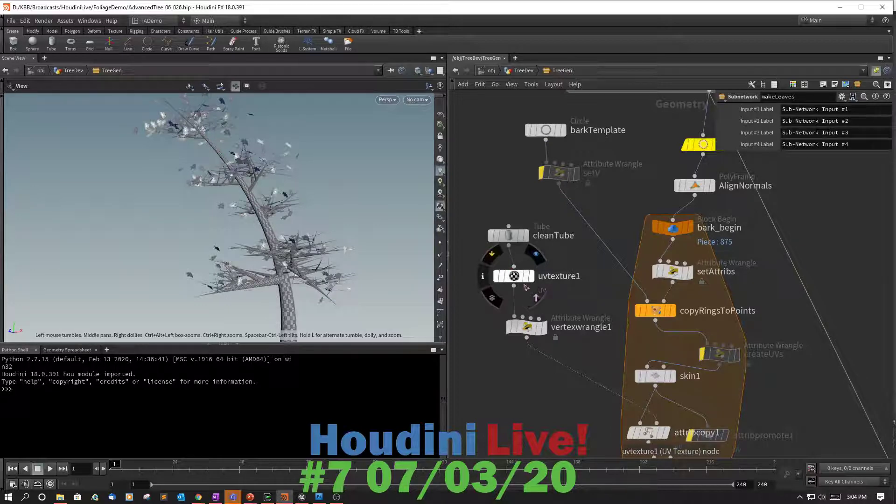
{"action": "middle_click_drag", "start_coordinate": [584, 346], "coordinate": [551, 275]}
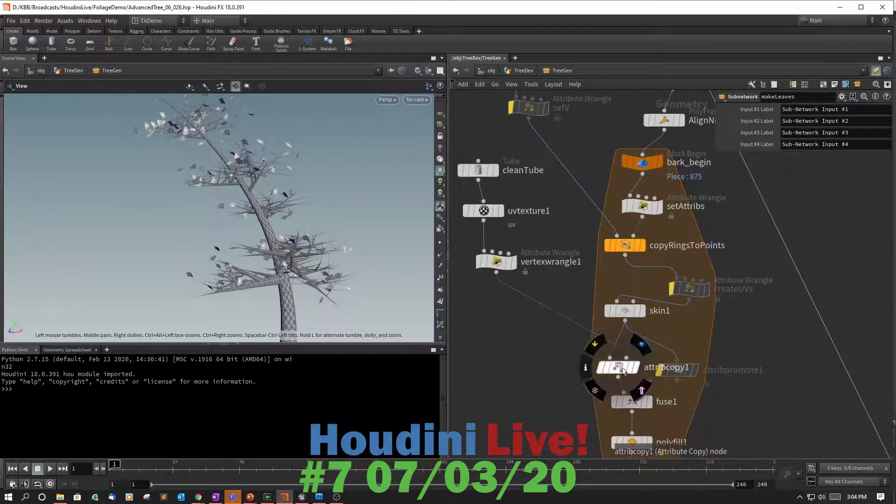
{"action": "middle_click_drag", "start_coordinate": [576, 242], "coordinate": [567, 366]}
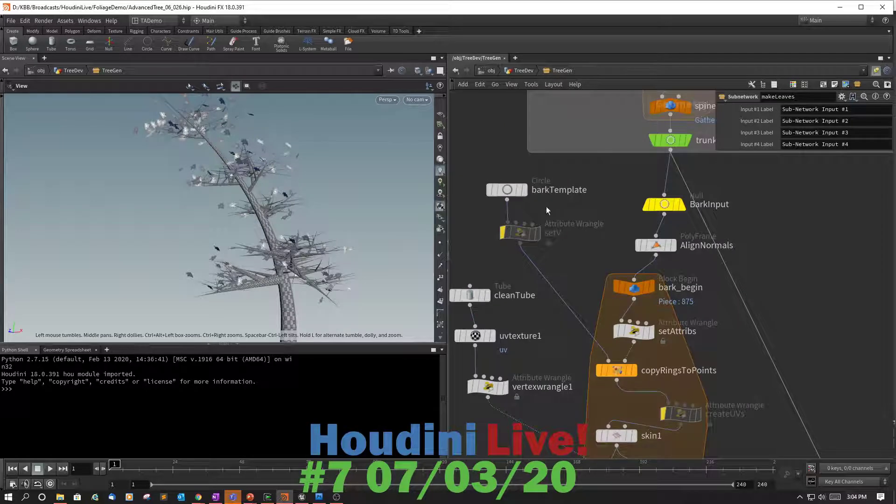
{"action": "middle_click_drag", "start_coordinate": [571, 269], "coordinate": [503, 146]}
{"action": "middle_click_drag", "start_coordinate": [713, 346], "coordinate": [595, 156]}
{"action": "middle_click_drag", "start_coordinate": [799, 423], "coordinate": [722, 292]}
Inside makeLeaves, set the display flag on leavesOut
{"action": "double_click", "coordinate": [722, 292]}
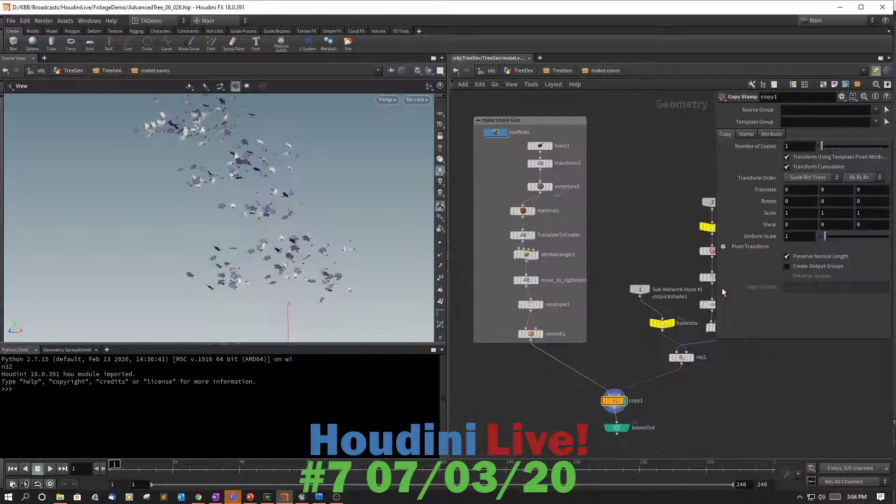
{"action": "mouse_move", "coordinate": [546, 186]}
{"action": "mouse_move", "coordinate": [631, 428]}
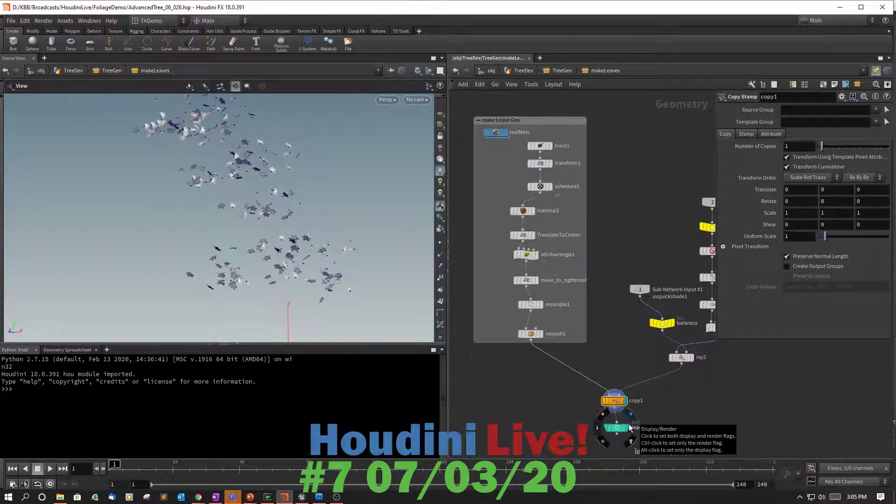
{"action": "left_click", "coordinate": [630, 428]}
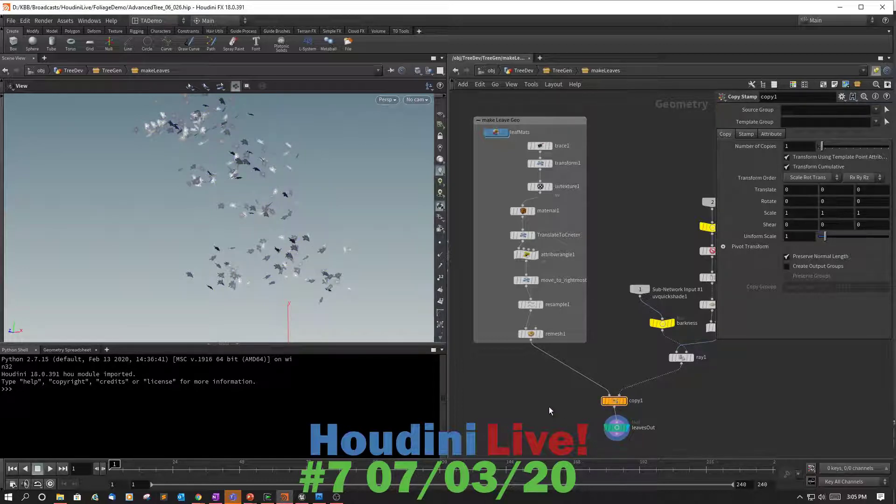
Go back up to TreeGen and frame the bark nodes above merge1
{"action": "key", "text": "u"}
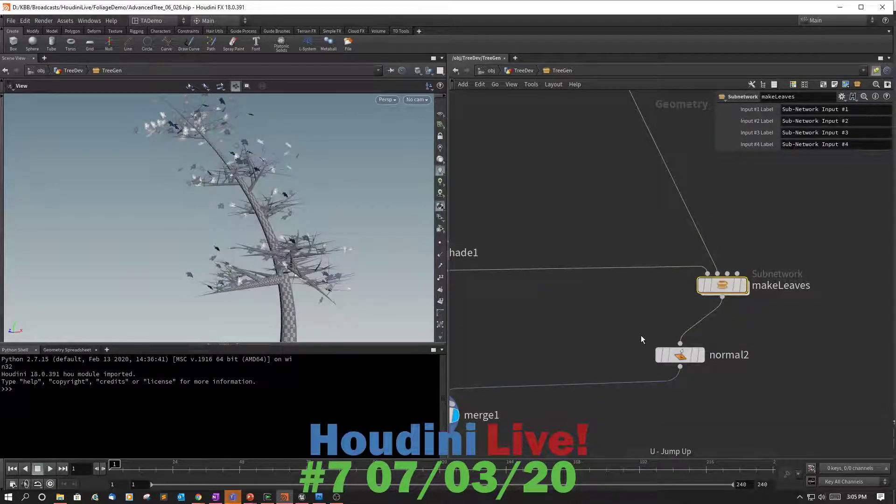
{"action": "scroll", "coordinate": [636, 335], "scroll_direction": "down", "scroll_amount": 2}
{"action": "middle_click_drag", "start_coordinate": [615, 333], "coordinate": [690, 314]}
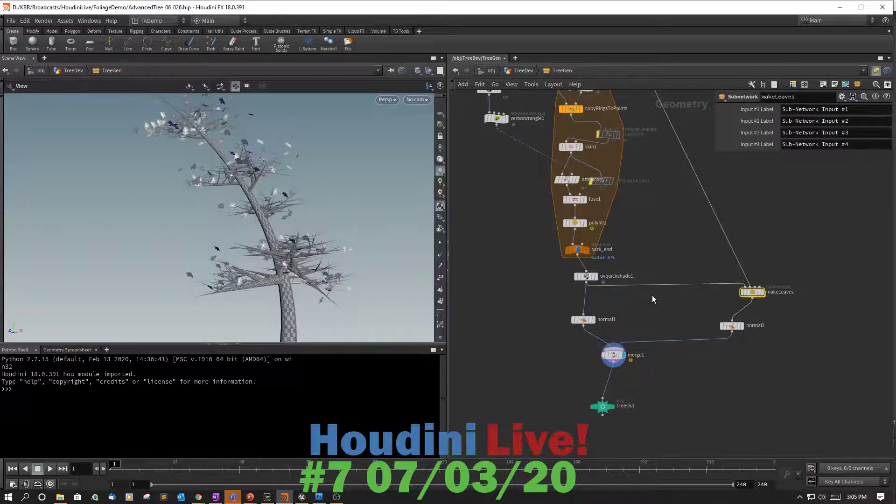
{"action": "middle_click_drag", "start_coordinate": [652, 295], "coordinate": [664, 410]}
{"action": "scroll", "coordinate": [681, 334], "scroll_direction": "down", "scroll_amount": 3}
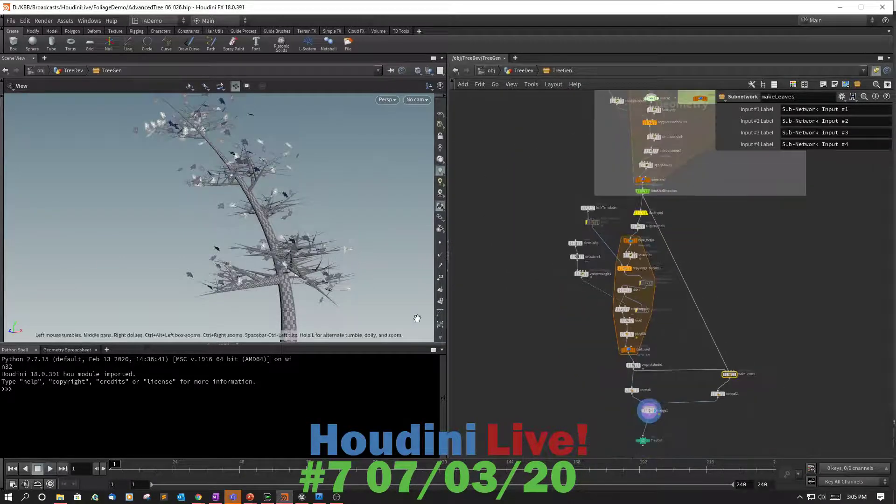
{"action": "scroll", "coordinate": [555, 349], "scroll_direction": "up", "scroll_amount": 4}
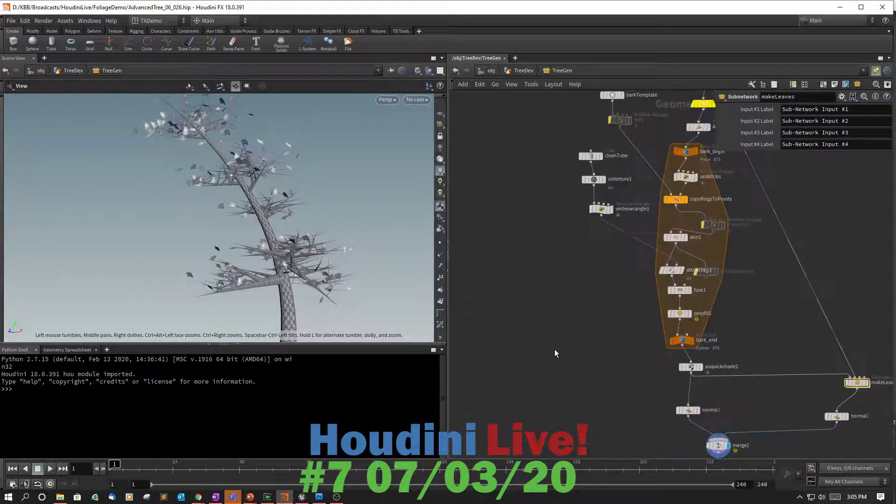
{"action": "middle_click_drag", "start_coordinate": [556, 346], "coordinate": [567, 291]}
{"action": "scroll", "coordinate": [567, 293], "scroll_direction": "down", "scroll_amount": 2}
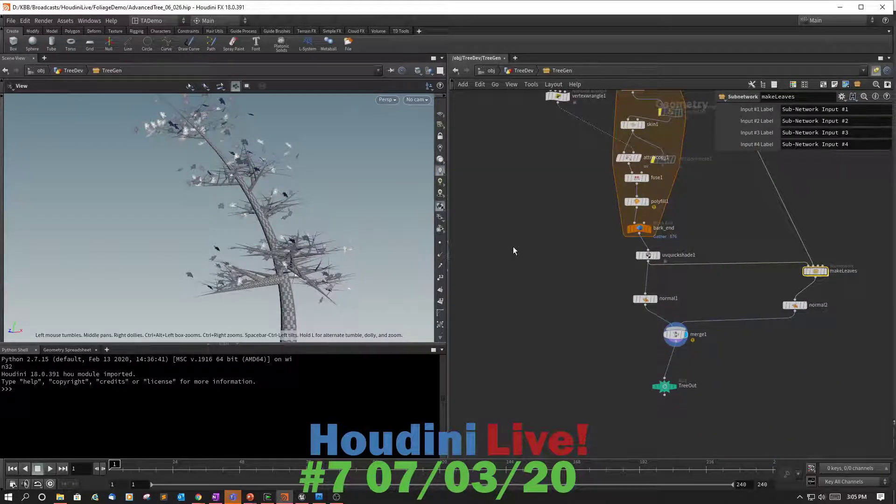
{"action": "key", "text": "Tab"}
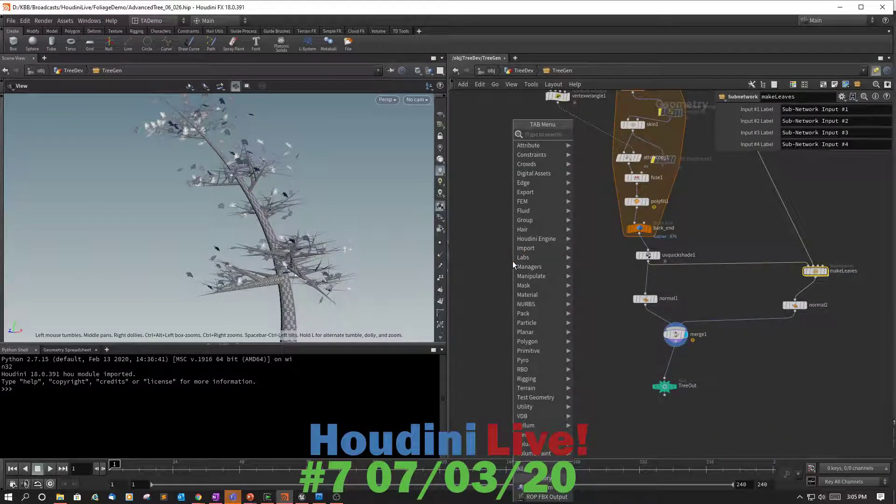
Add a Material Network left of uvquickshade1 and name it BarMats
{"action": "type", "text": "mat"}
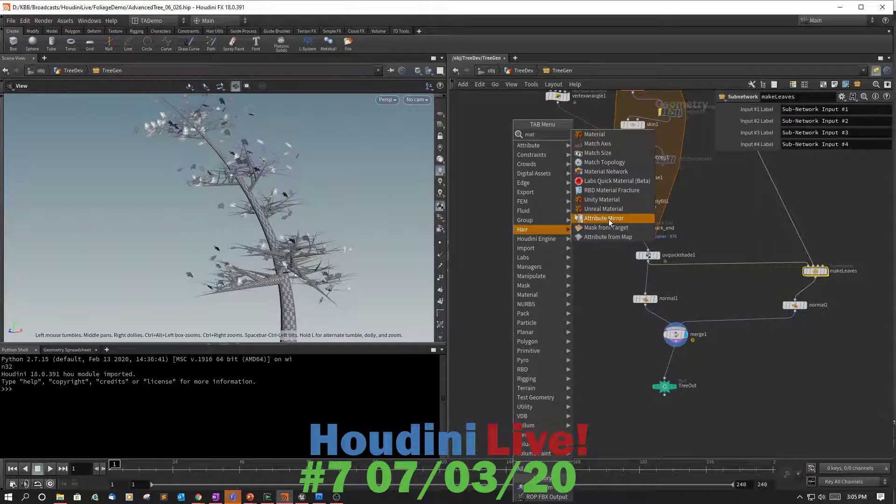
{"action": "left_click", "coordinate": [600, 173]}
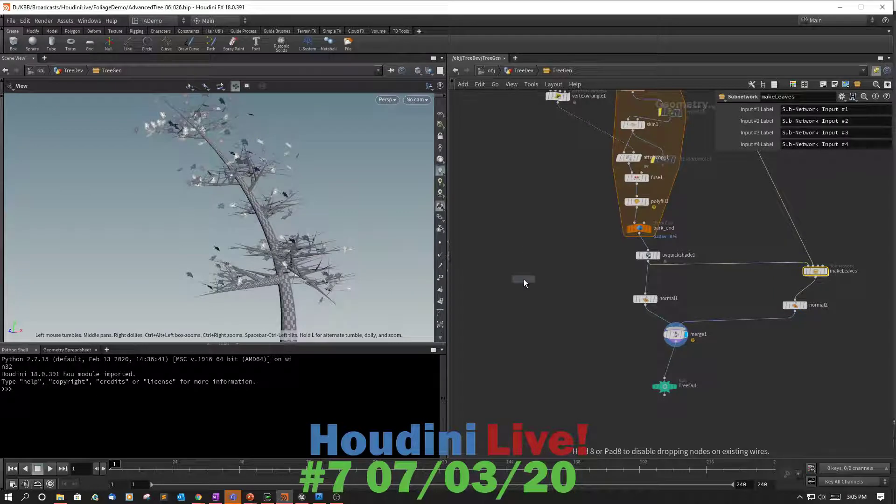
{"action": "left_click", "coordinate": [524, 279]}
{"action": "double_click", "coordinate": [549, 279]}
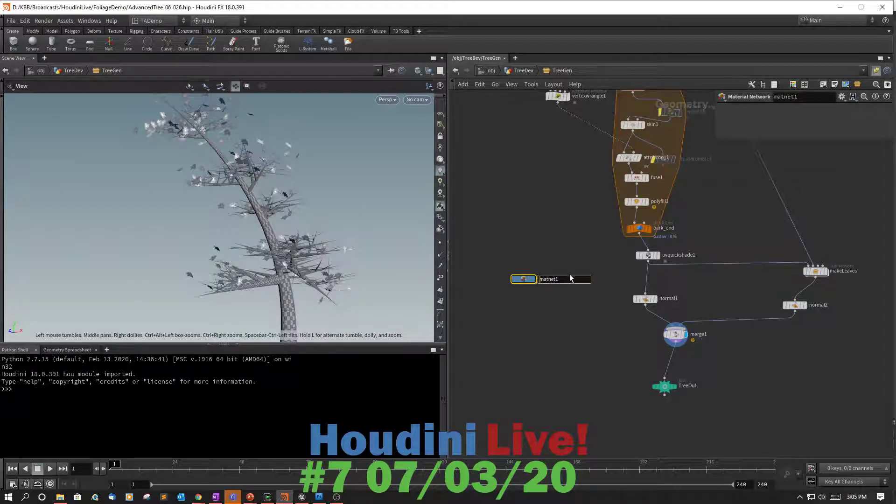
{"action": "double_click", "coordinate": [561, 278]}
{"action": "type", "text": "Bar"}
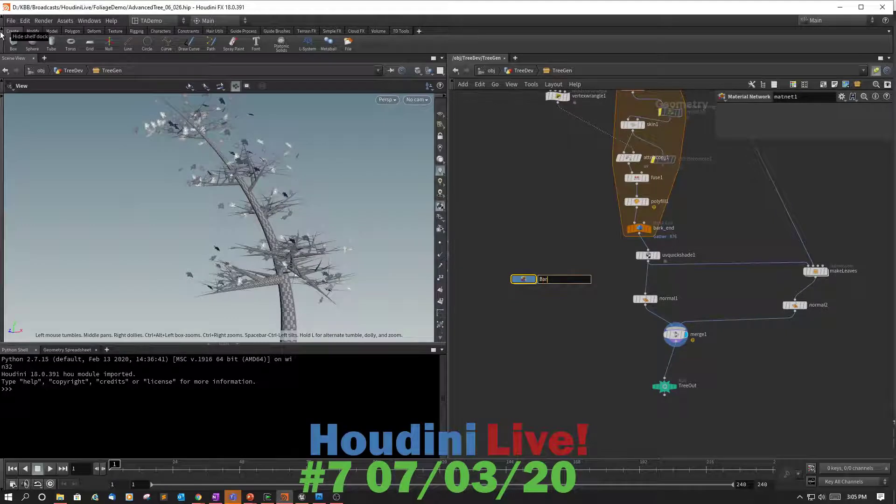
{"action": "type", "text": "Mats"}
{"action": "key", "text": "Return"}
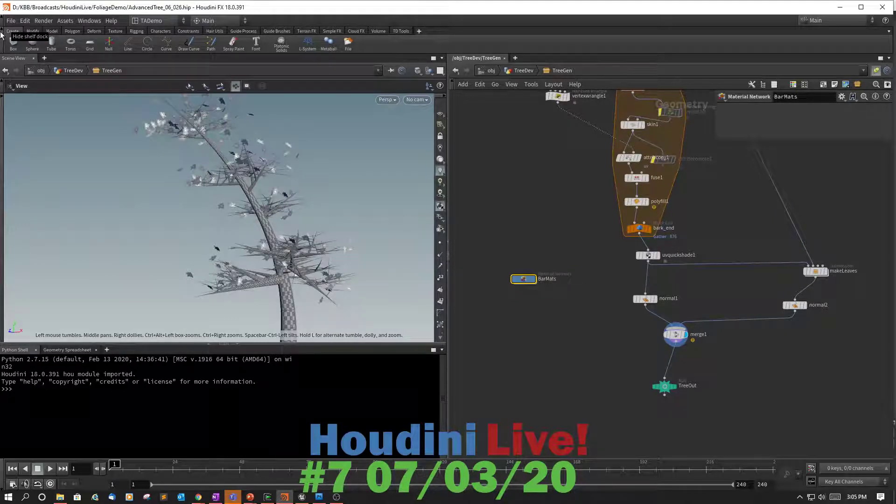
Correct the material network's name to BarkMats
{"action": "double_click", "coordinate": [546, 279]}
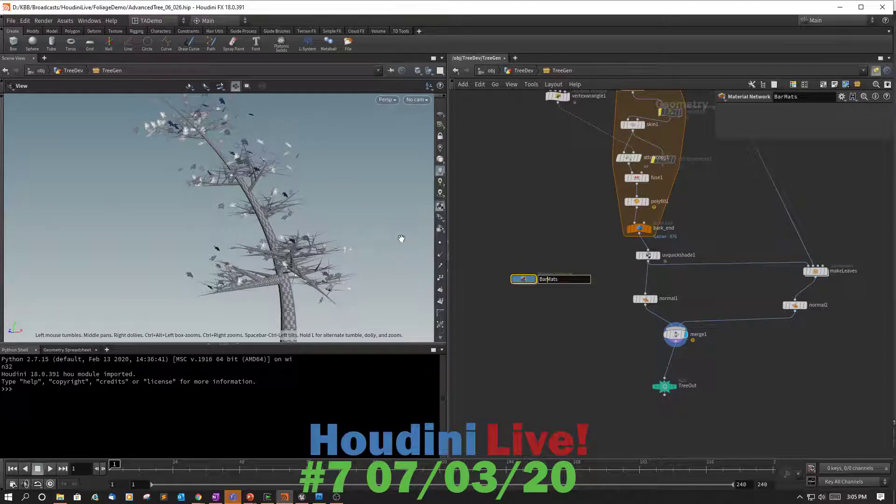
{"action": "type", "text": "k"}
{"action": "key", "text": "Return"}
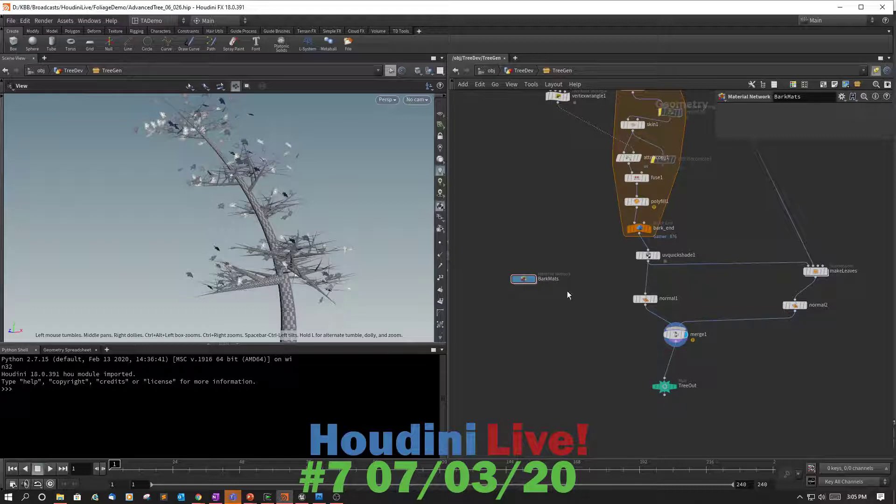
{"action": "scroll", "coordinate": [572, 300], "scroll_direction": "up", "scroll_amount": 4}
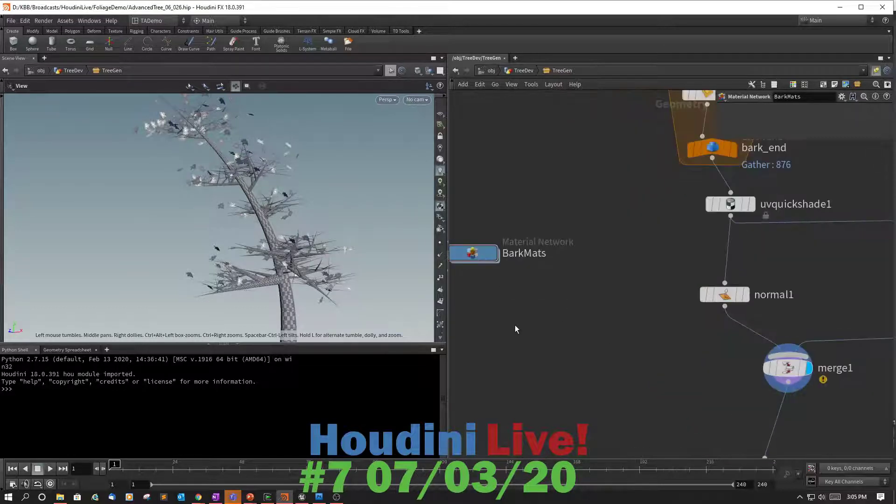
{"action": "middle_click_drag", "start_coordinate": [515, 329], "coordinate": [630, 334]}
Inside BarkMats, add a Principled Shader named tempBark
{"action": "double_click", "coordinate": [601, 266]}
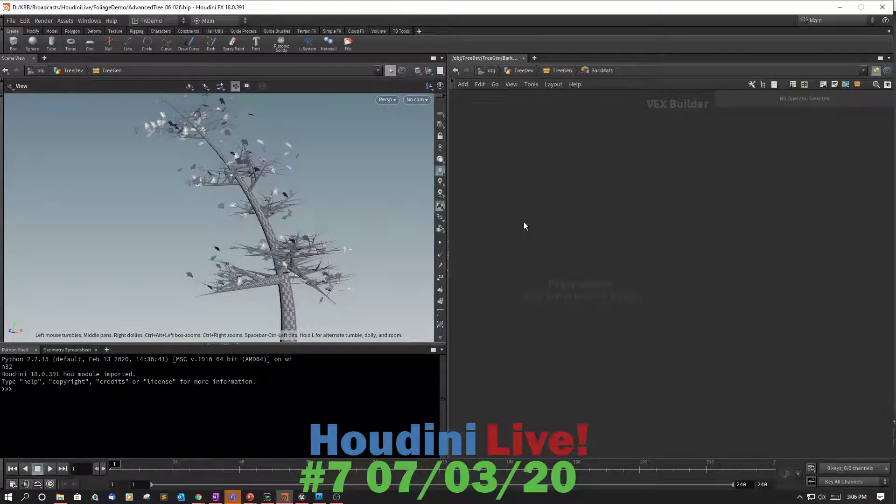
{"action": "key", "text": "Tab"}
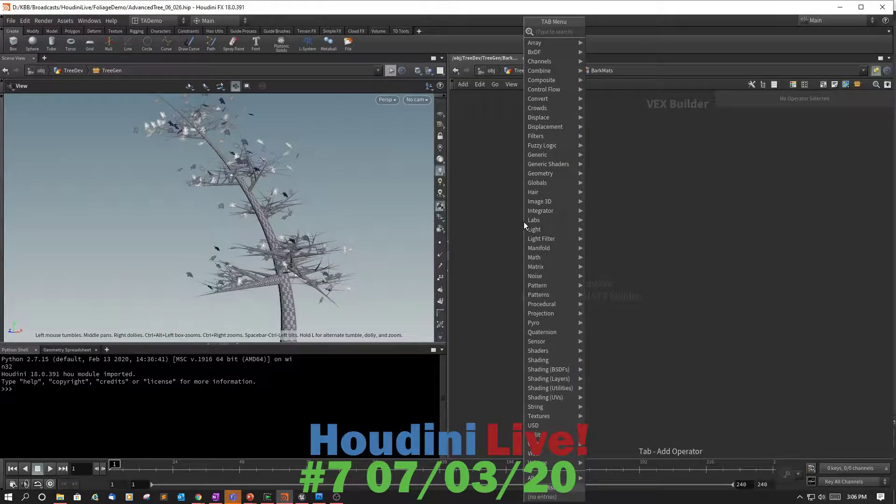
{"action": "type", "text": "pri"}
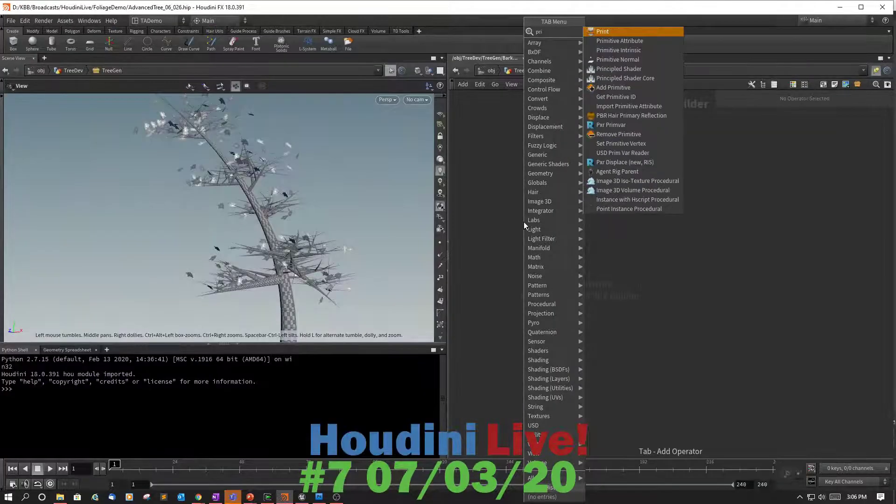
{"action": "type", "text": "n"}
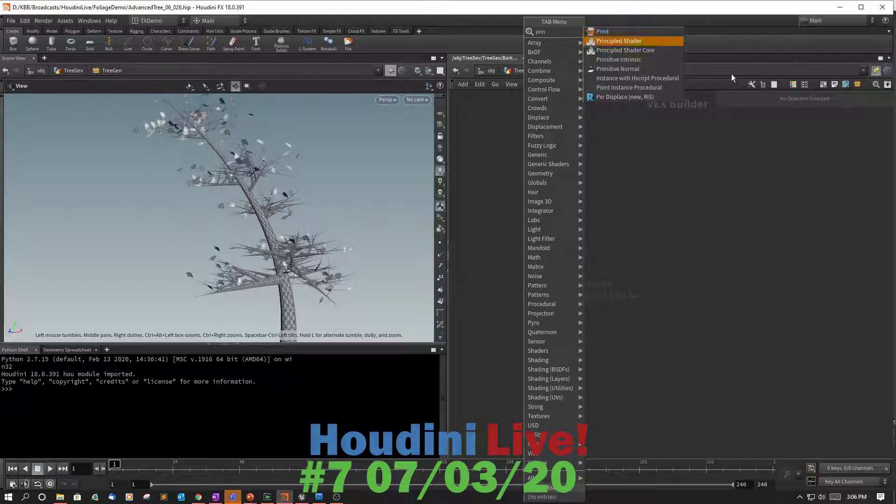
{"action": "left_click", "coordinate": [621, 41]}
{"action": "left_click", "coordinate": [547, 263]}
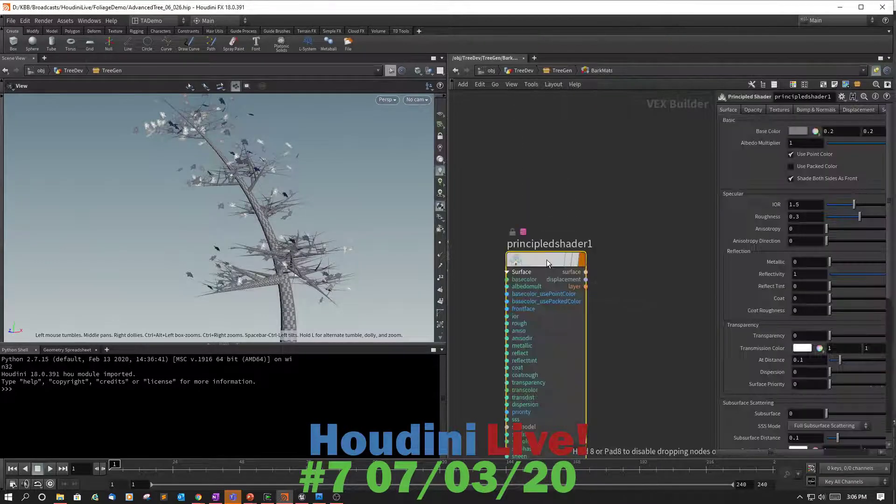
{"action": "double_click", "coordinate": [556, 244]}
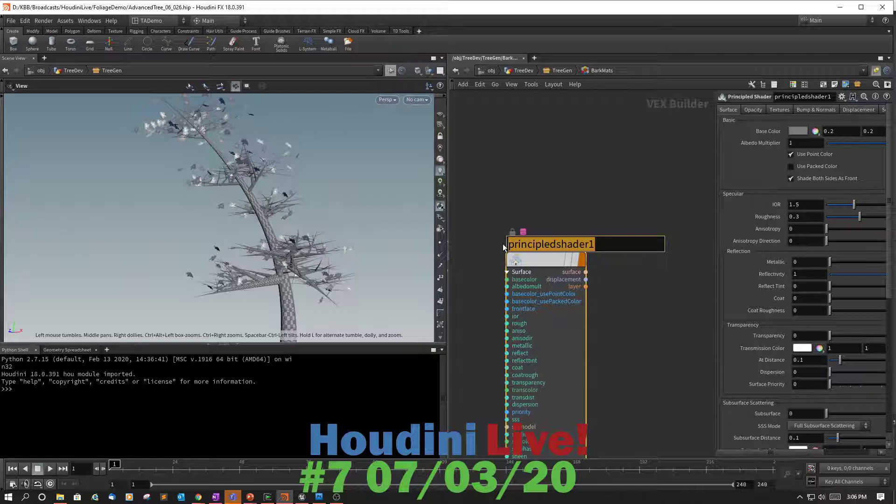
{"action": "type", "text": "tem"}
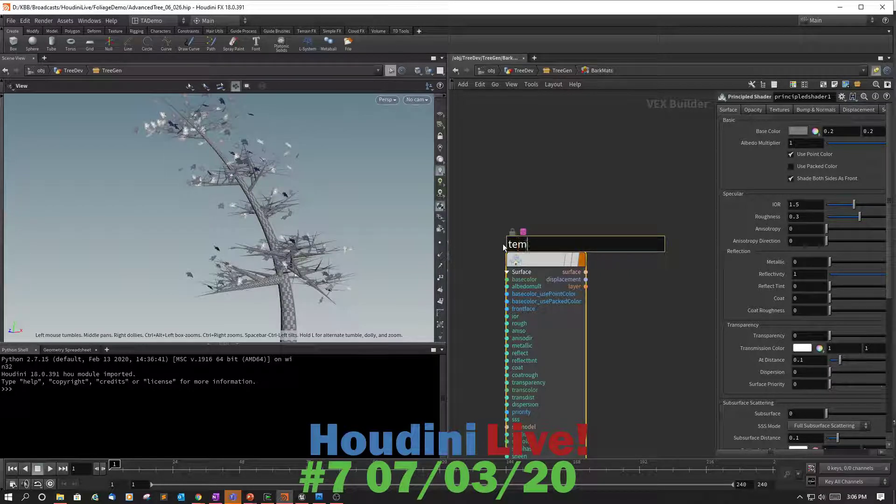
{"action": "type", "text": "pBark"}
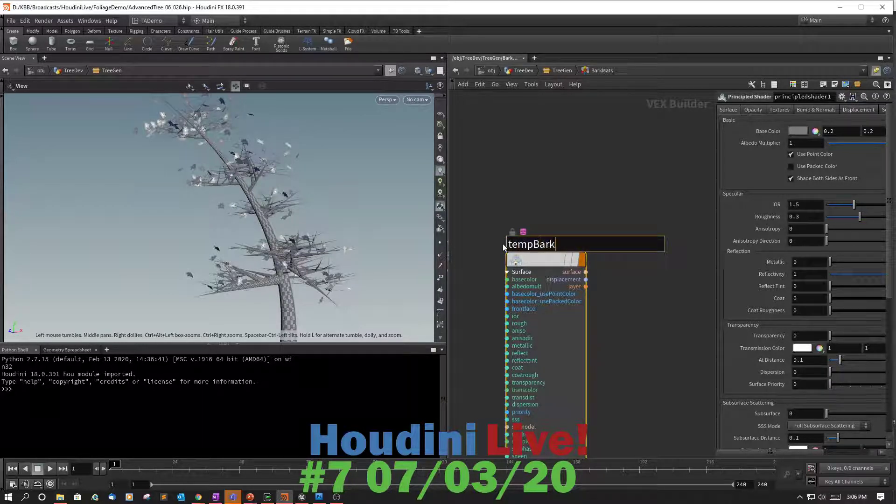
{"action": "key", "text": "Return"}
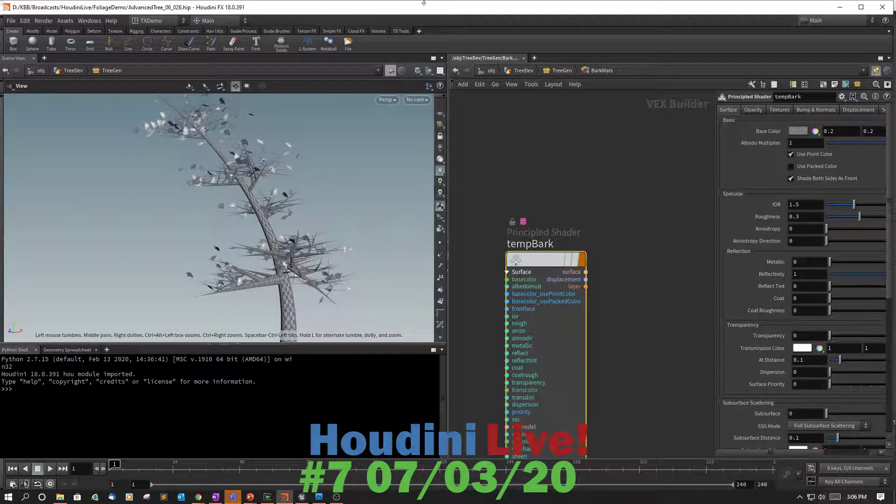
Set tempBark's base colour to white (1, 1, 1)
{"action": "left_click", "coordinate": [797, 133]}
{"action": "left_click", "coordinate": [870, 109]}
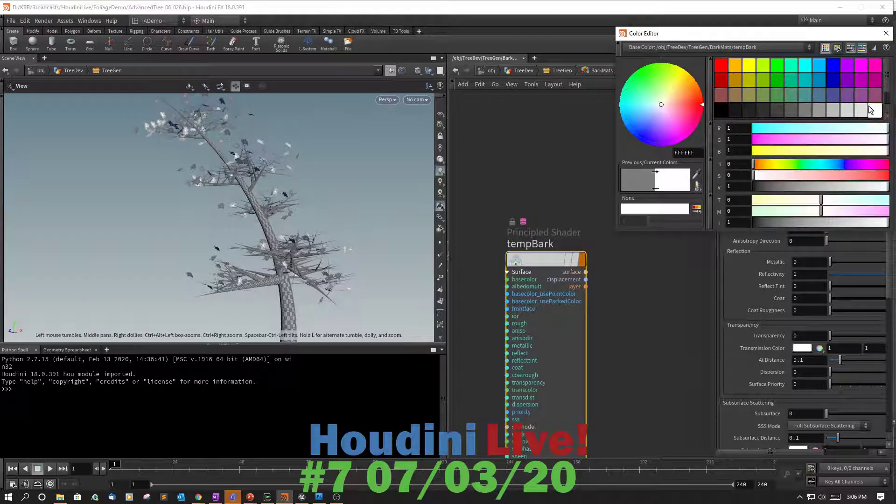
{"action": "left_click", "coordinate": [886, 34]}
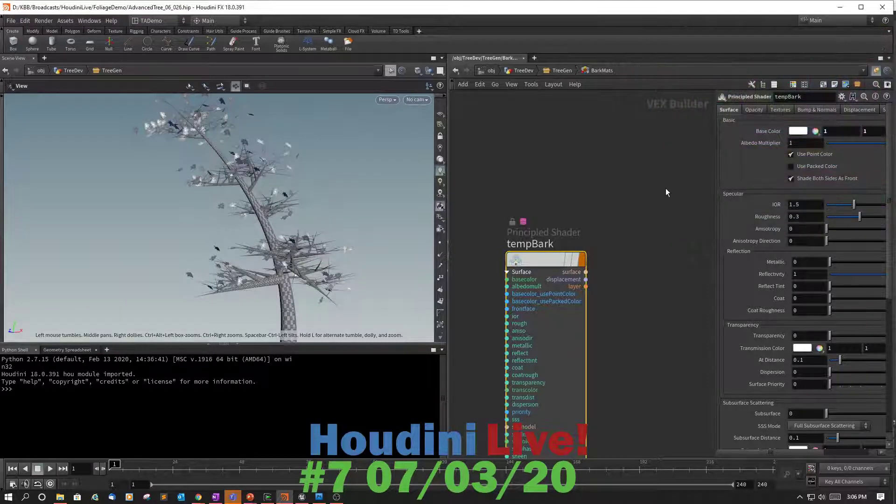
Back in TreeGen, move normal1 up under uvquickshade1 and search the node menu for 'mater'
{"action": "key", "text": "u"}
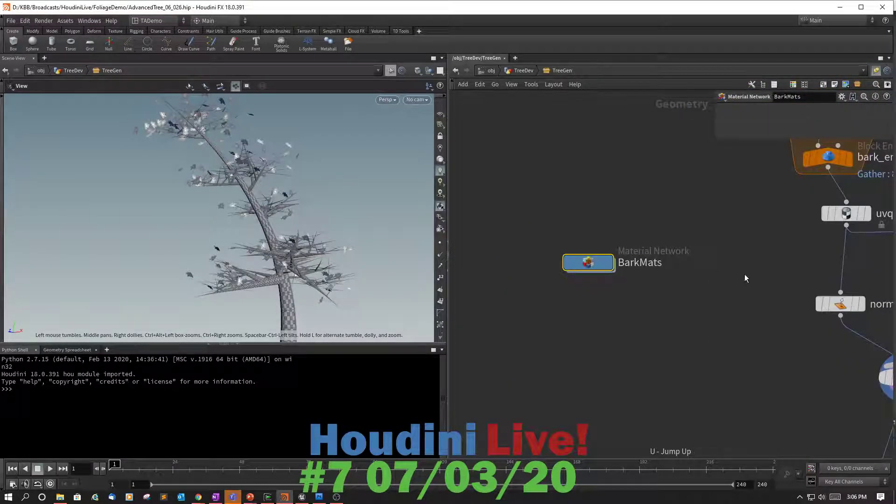
{"action": "middle_click_drag", "start_coordinate": [744, 274], "coordinate": [516, 250]}
{"action": "scroll", "coordinate": [516, 250], "scroll_direction": "up", "scroll_amount": 2}
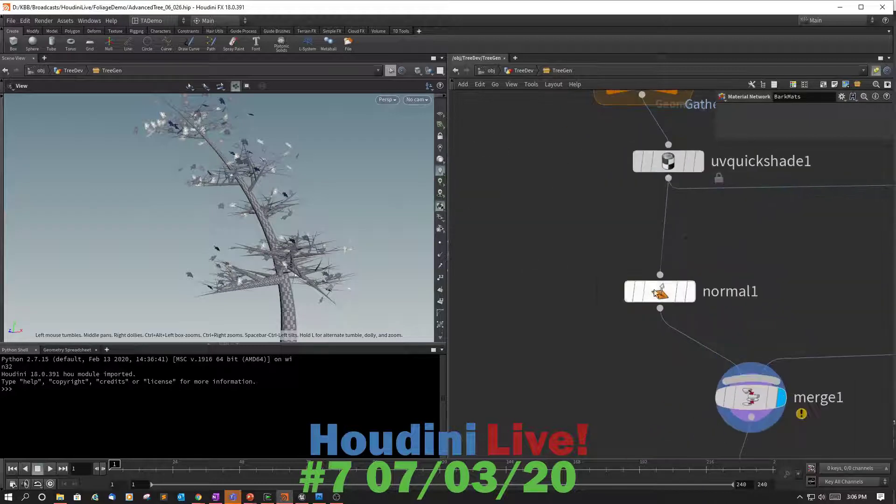
{"action": "scroll", "coordinate": [767, 245], "scroll_direction": "down", "scroll_amount": 1}
{"action": "scroll", "coordinate": [768, 246], "scroll_direction": "down", "scroll_amount": 1}
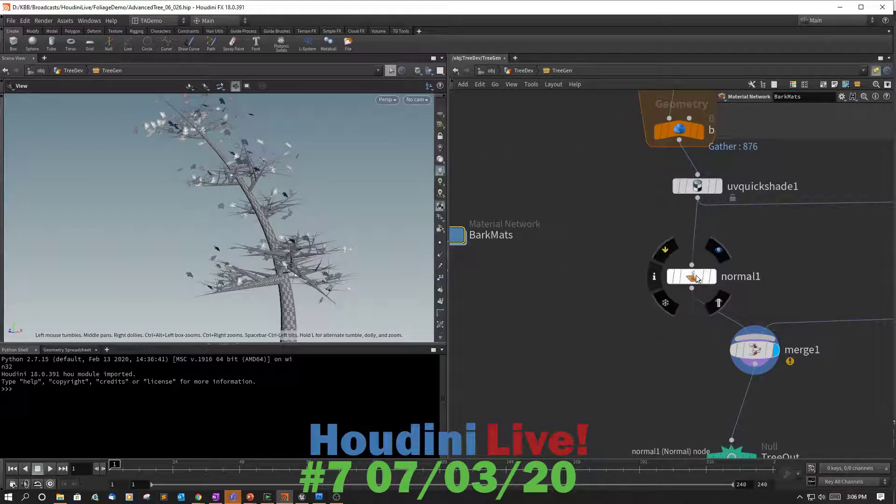
{"action": "left_click_drag", "start_coordinate": [695, 278], "coordinate": [699, 243]}
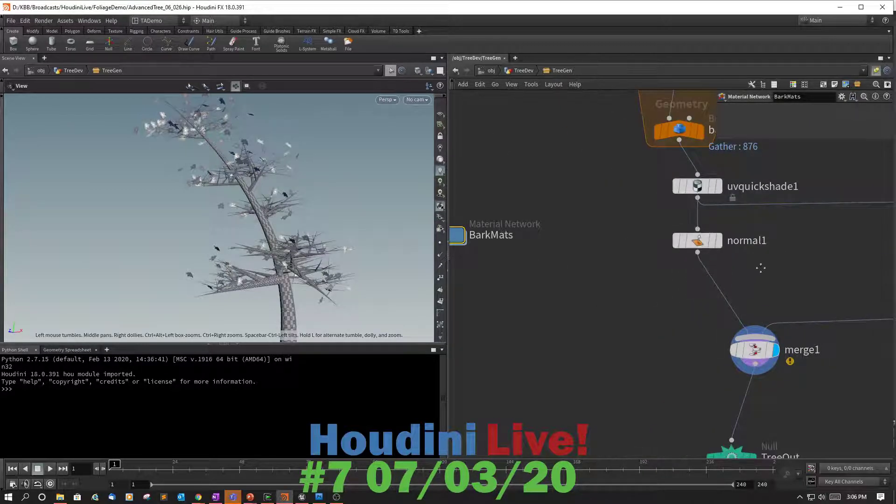
{"action": "middle_click_drag", "start_coordinate": [761, 272], "coordinate": [829, 268]}
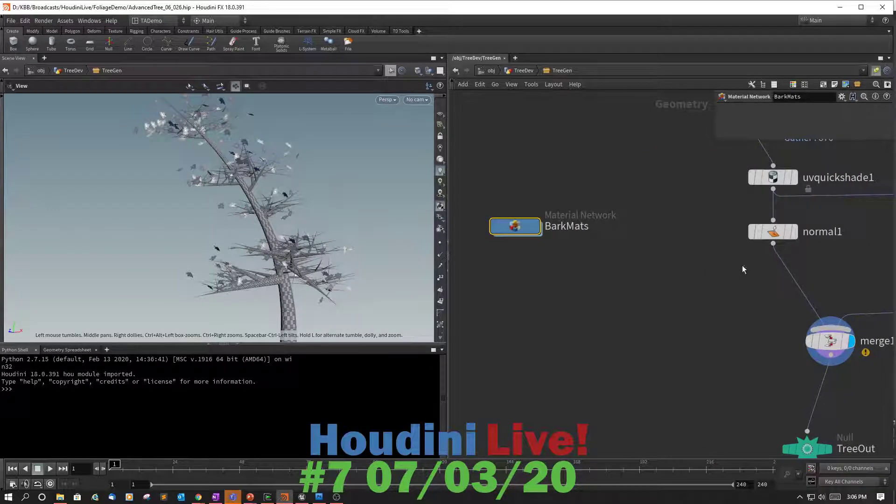
{"action": "scroll", "coordinate": [713, 290], "scroll_direction": "down", "scroll_amount": 1}
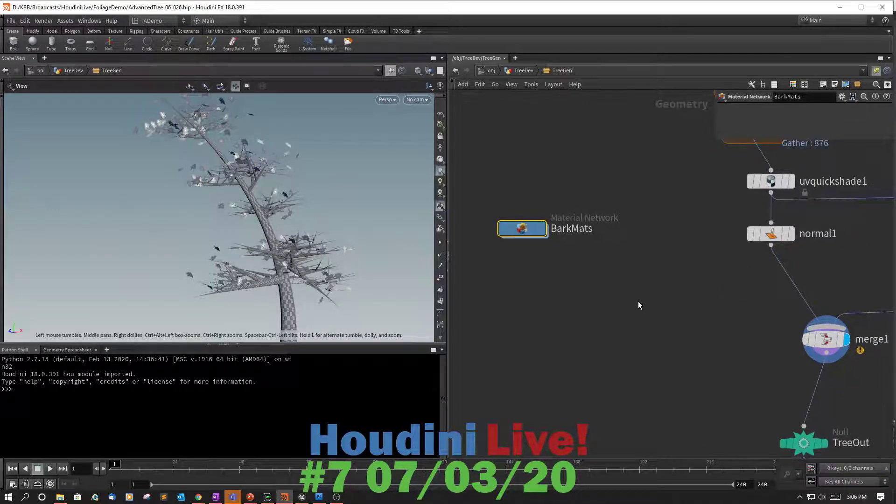
{"action": "key", "text": "Tab"}
{"action": "type", "text": "mater"}
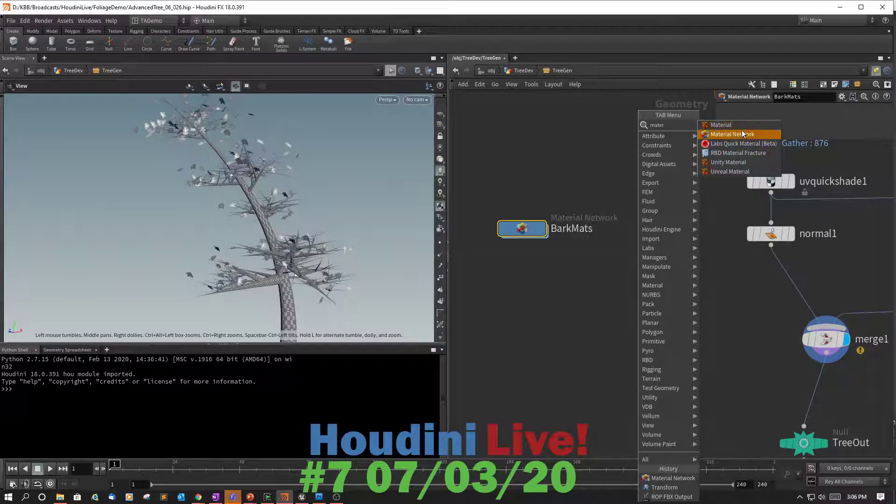
Insert a Material node between normal1 and merge1 assigning relative path ../BarkMats/tempBark
{"action": "key", "text": "Return"}
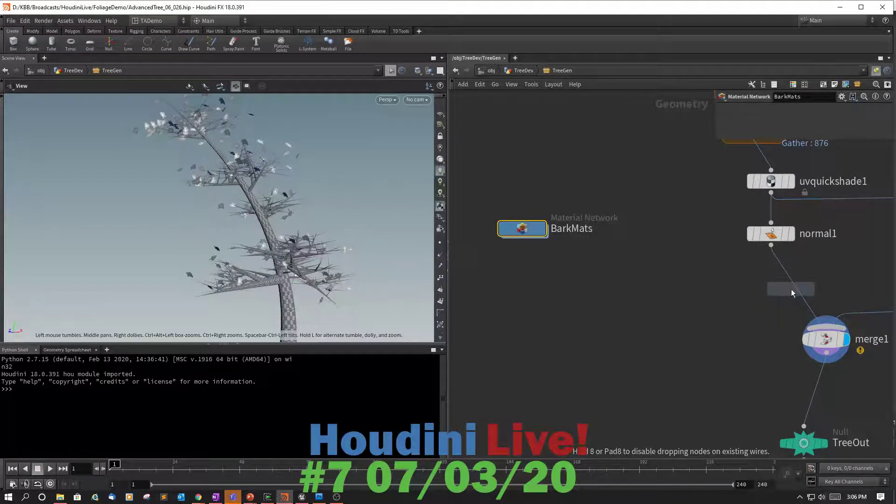
{"action": "left_click", "coordinate": [791, 281]}
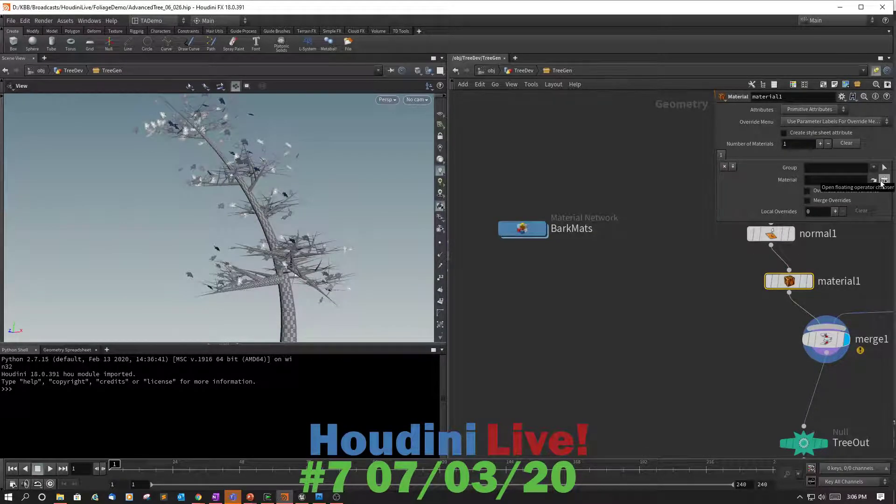
{"action": "left_click", "coordinate": [881, 182]}
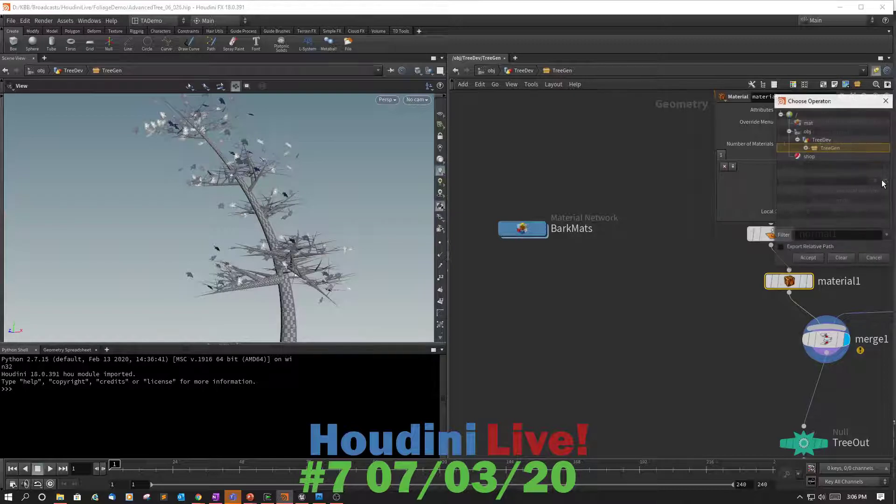
{"action": "left_click", "coordinate": [806, 149]}
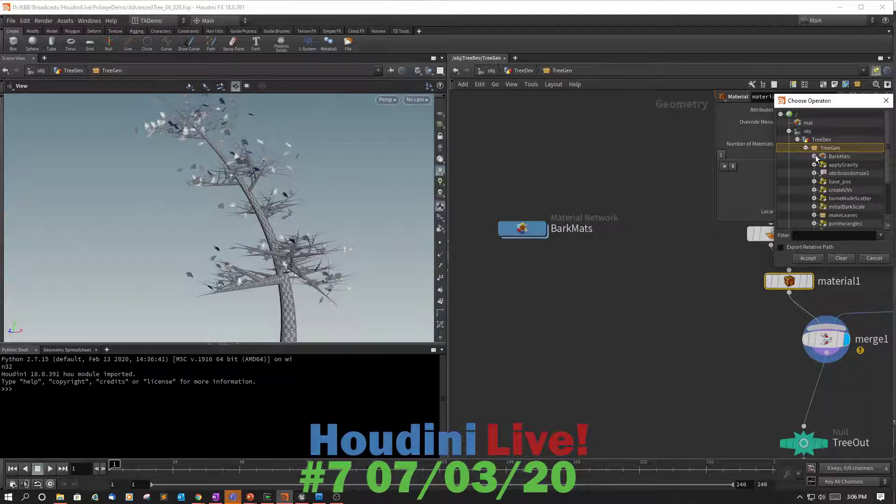
{"action": "left_click", "coordinate": [815, 157]}
{"action": "left_click", "coordinate": [850, 164]}
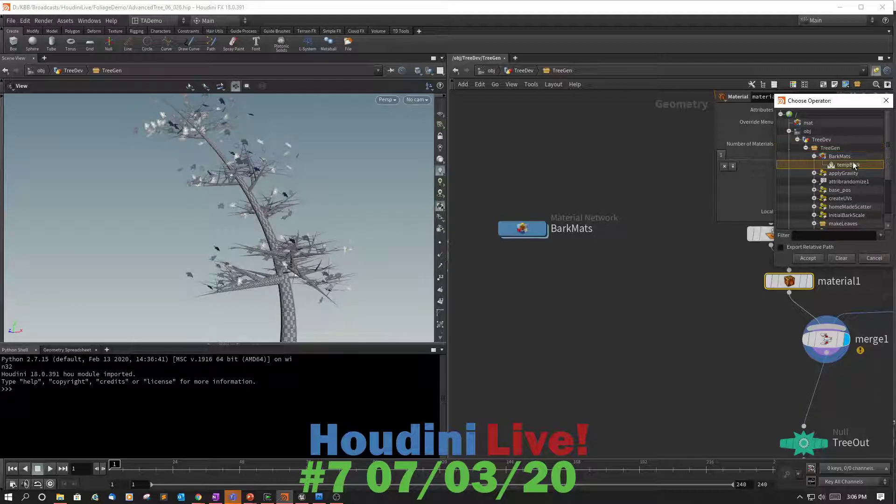
{"action": "left_click", "coordinate": [799, 246]}
{"action": "left_click", "coordinate": [808, 258]}
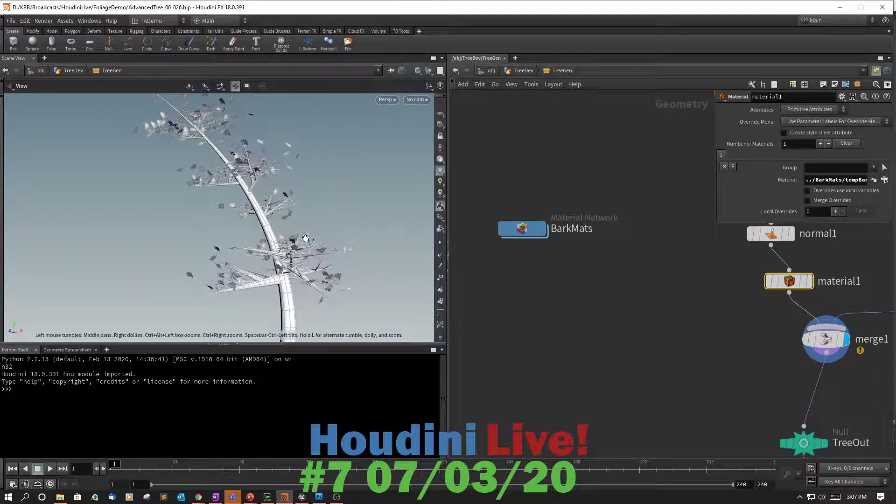
{"action": "middle_click_drag", "start_coordinate": [774, 386], "coordinate": [645, 393]}
{"action": "double_click", "coordinate": [701, 289]}
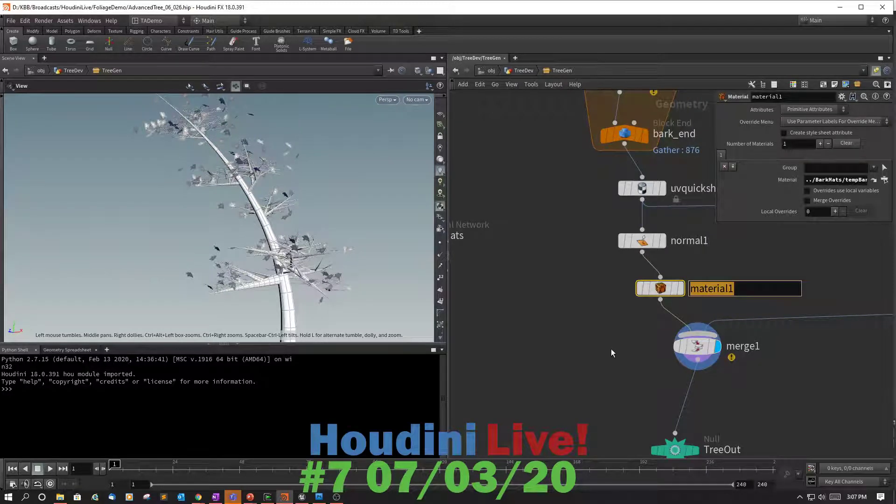
{"action": "type", "text": "tempBar"}
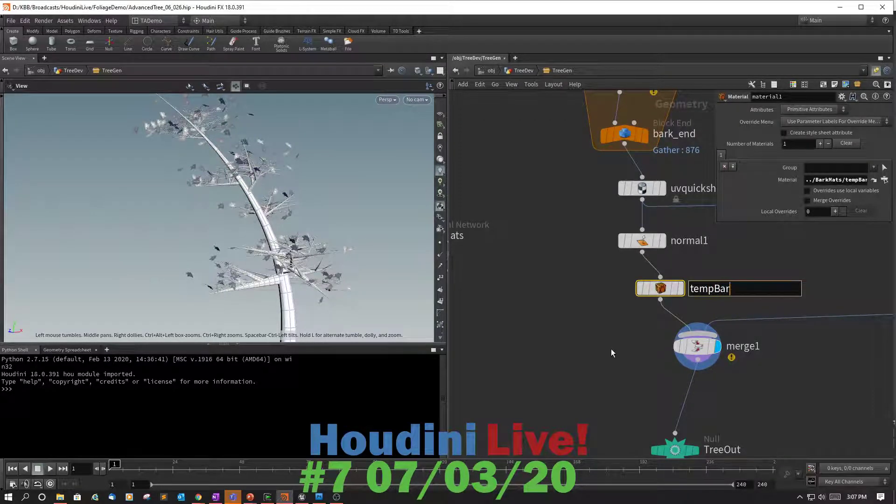
{"action": "type", "text": "k_Material"}
{"action": "key", "text": "Return"}
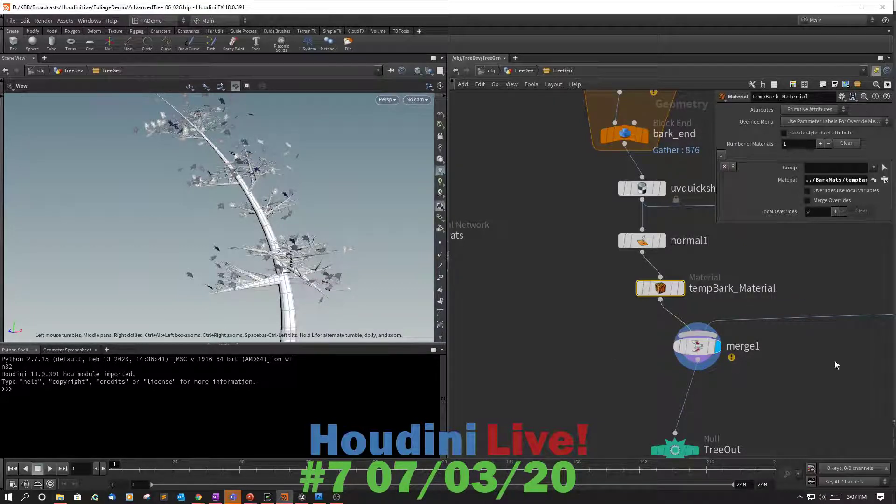
{"action": "middle_click_drag", "start_coordinate": [814, 360], "coordinate": [614, 429]}
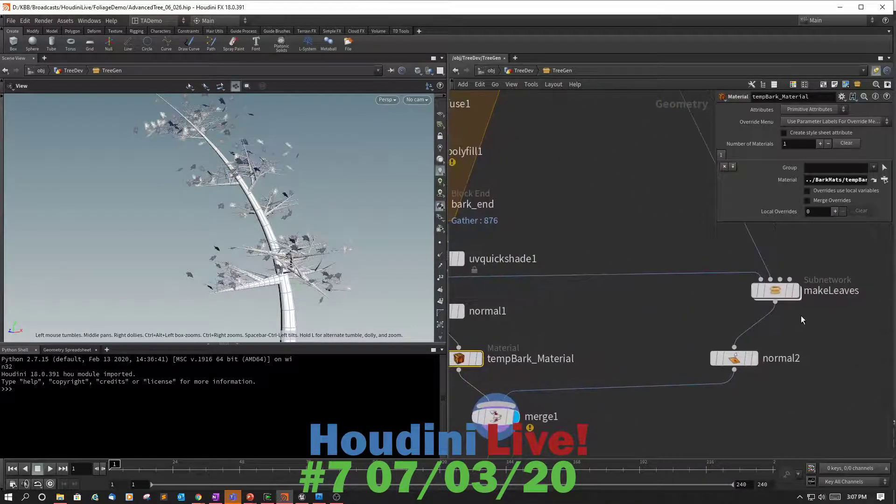
{"action": "double_click", "coordinate": [777, 285]}
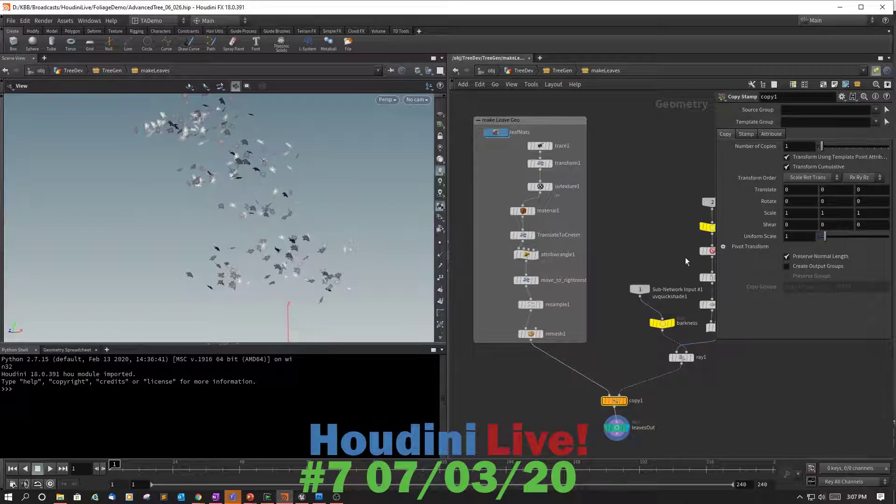
{"action": "middle_click_drag", "start_coordinate": [685, 256], "coordinate": [719, 345]}
{"action": "scroll", "coordinate": [629, 267], "scroll_direction": "up", "scroll_amount": 2}
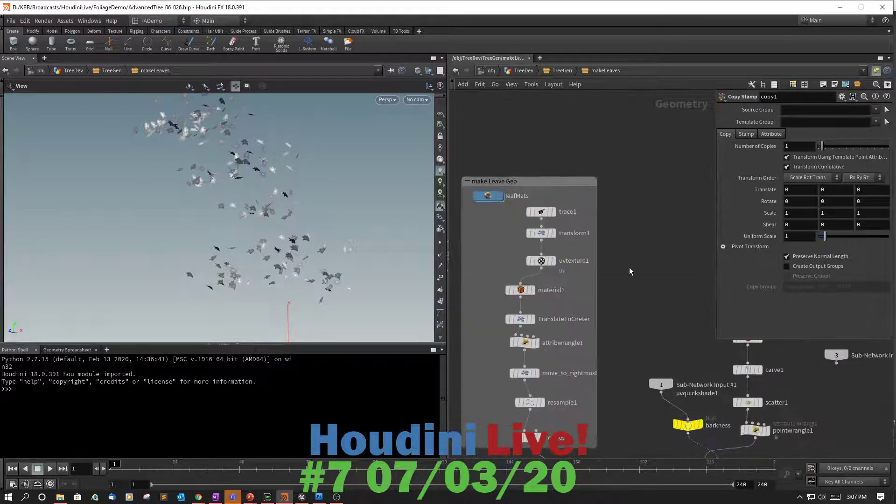
{"action": "middle_click_drag", "start_coordinate": [637, 222], "coordinate": [689, 186]}
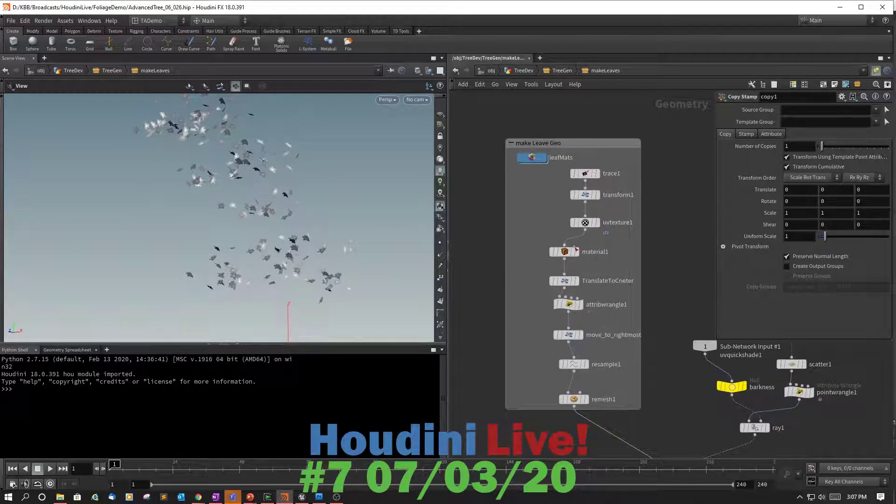
{"action": "double_click", "coordinate": [540, 159]}
{"action": "mouse_move", "coordinate": [672, 144]}
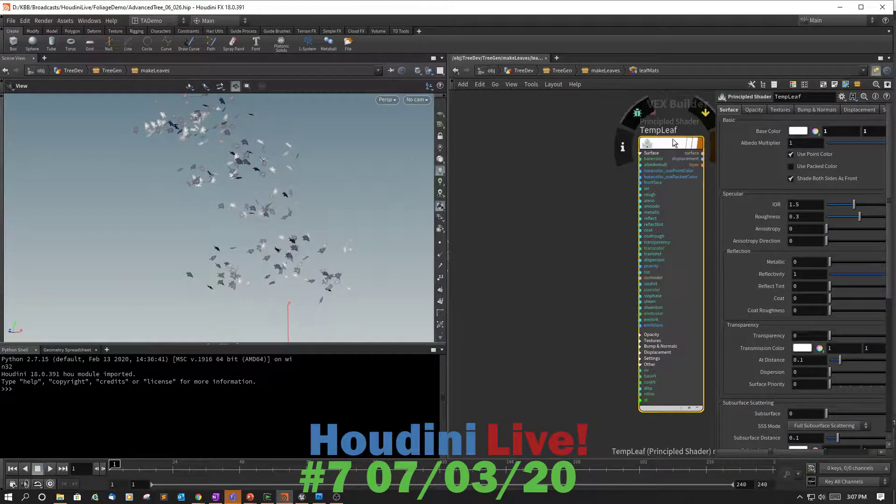
{"action": "left_click", "coordinate": [592, 182]}
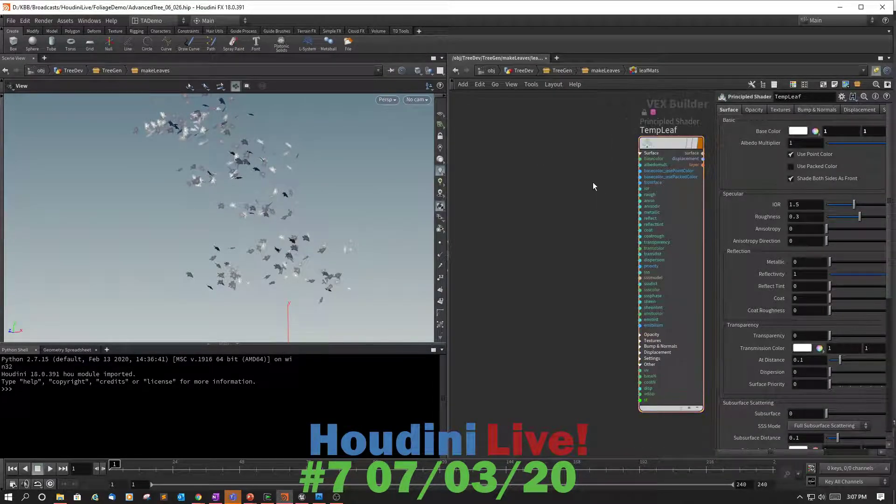
{"action": "key", "text": "u"}
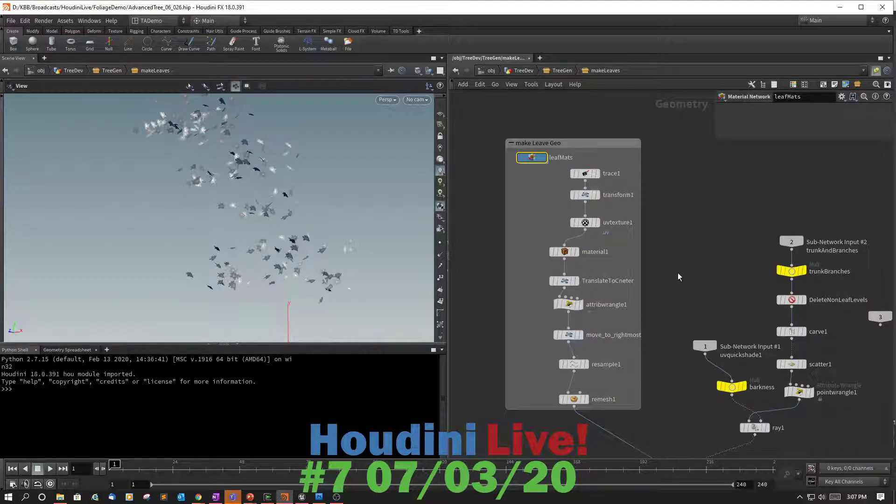
{"action": "middle_click_drag", "start_coordinate": [677, 273], "coordinate": [638, 140]}
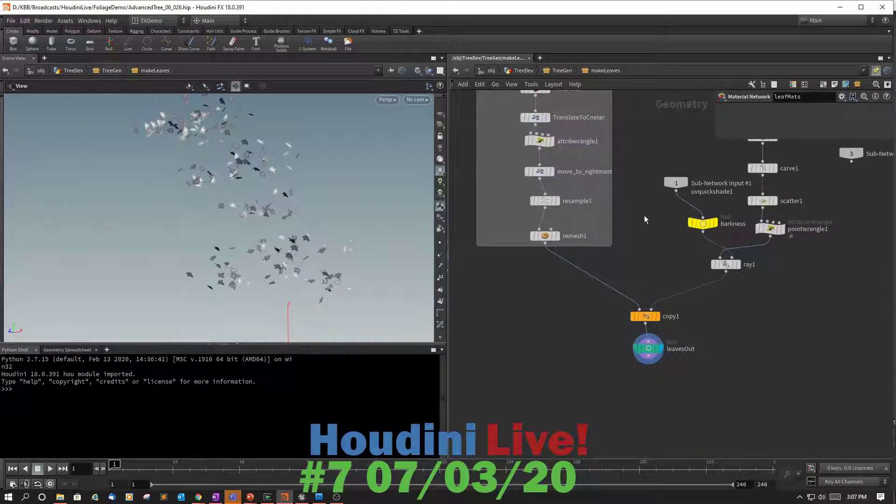
{"action": "left_click", "coordinate": [648, 351]}
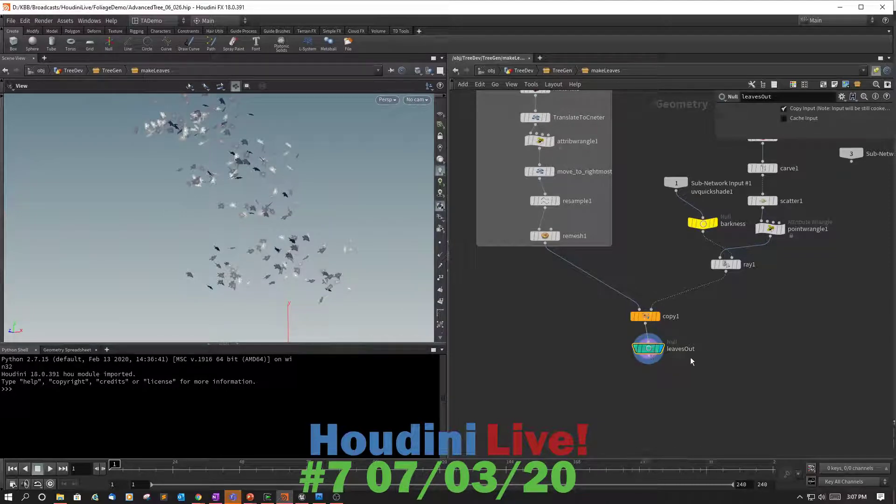
{"action": "key", "text": "u"}
{"action": "middle_click_drag", "start_coordinate": [759, 421], "coordinate": [786, 311]}
{"action": "mouse_move", "coordinate": [569, 301]}
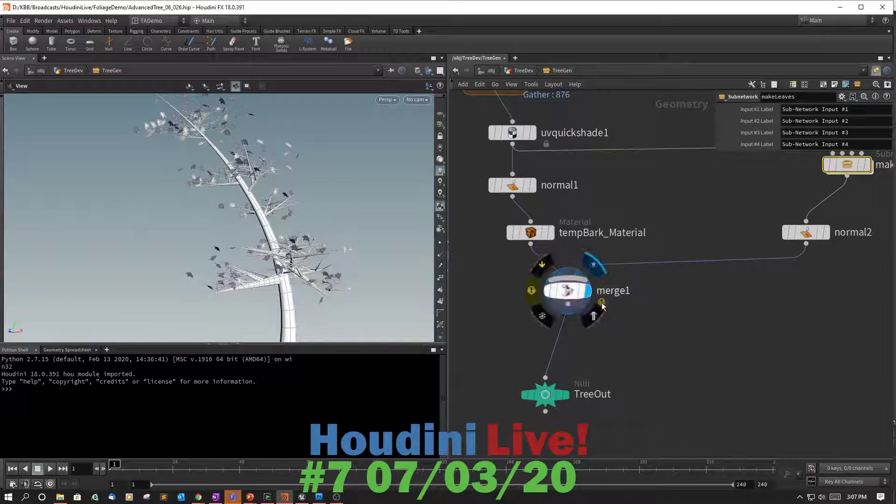
Check merge1's attribute-mismatch warning, then move TreeOut and merge1 lower
{"action": "left_click", "coordinate": [530, 290]}
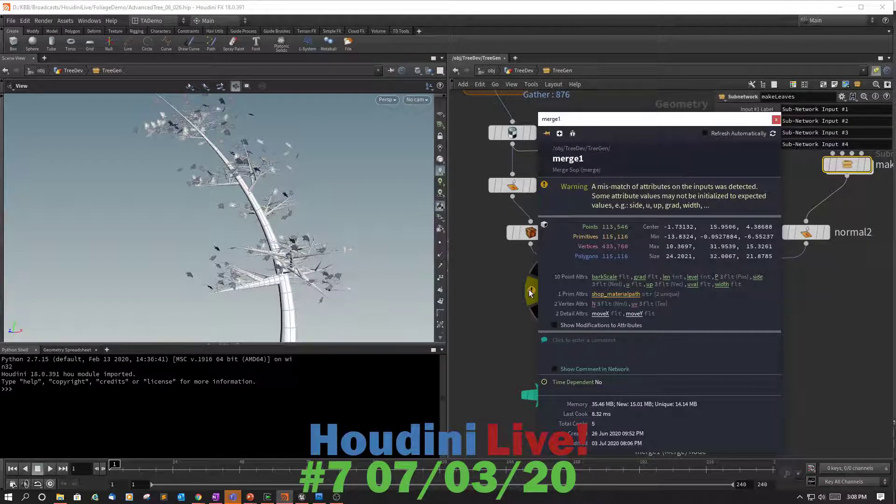
{"action": "left_click", "coordinate": [794, 305]}
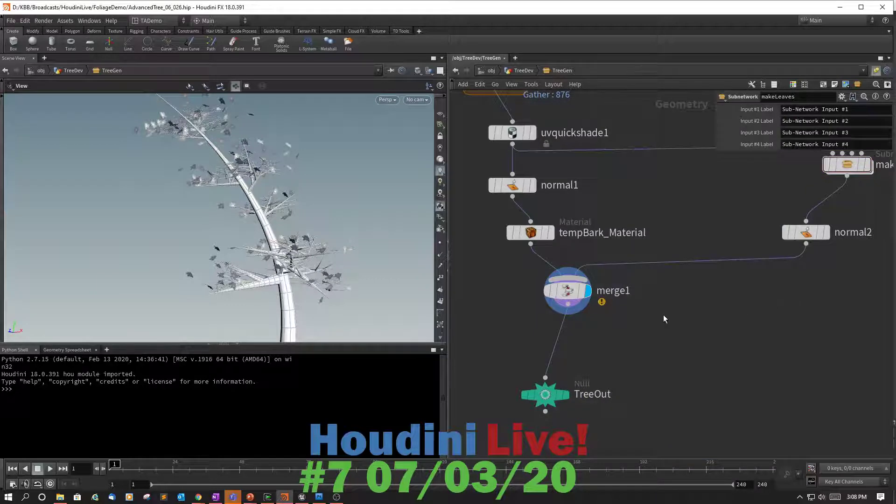
{"action": "left_click_drag", "start_coordinate": [550, 400], "coordinate": [555, 421]}
{"action": "left_click_drag", "start_coordinate": [568, 293], "coordinate": [545, 324]}
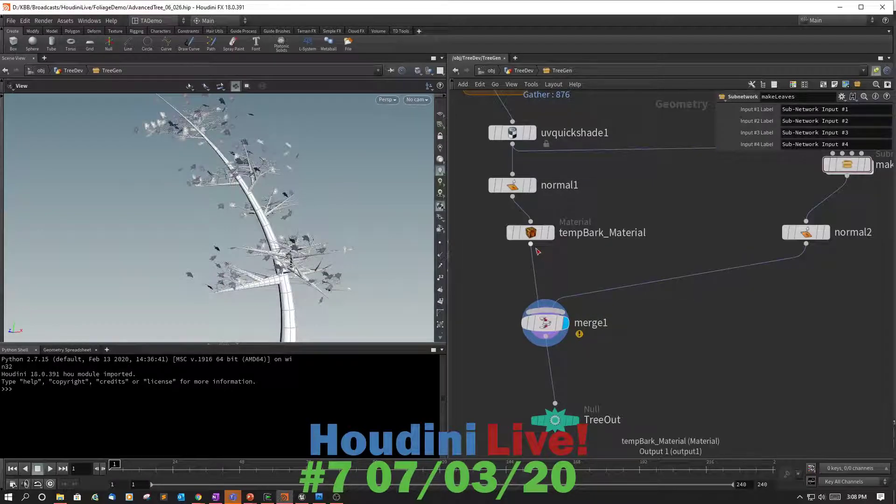
Insert an Attribute Delete node, attribdelete1, between tempBark_Material and merge1
{"action": "key", "text": "Tab"}
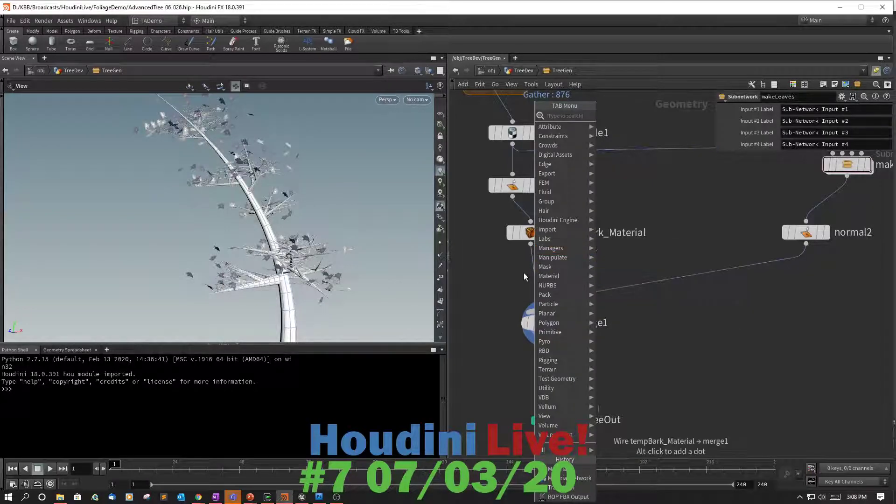
{"action": "type", "text": "attrib"}
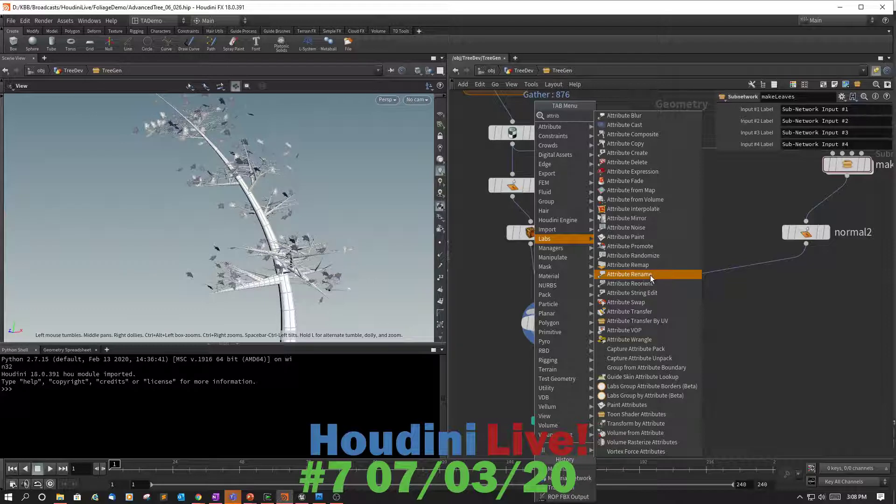
{"action": "left_click", "coordinate": [639, 161]}
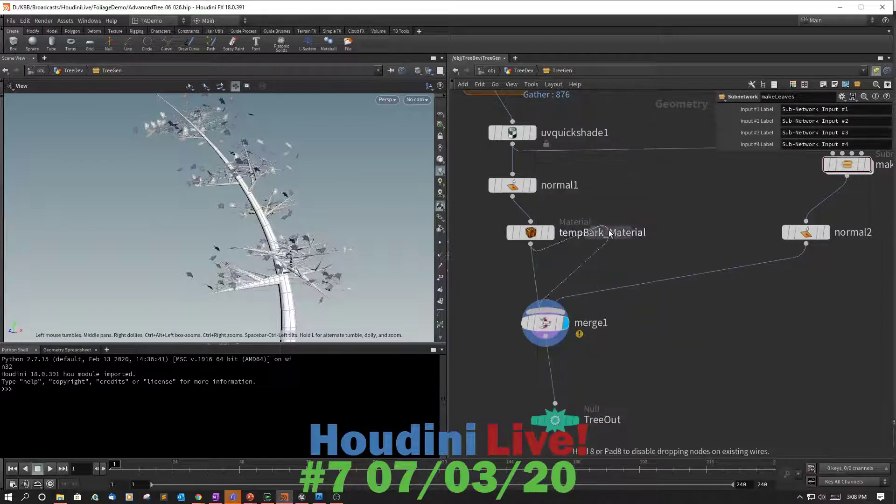
{"action": "left_click", "coordinate": [540, 280]}
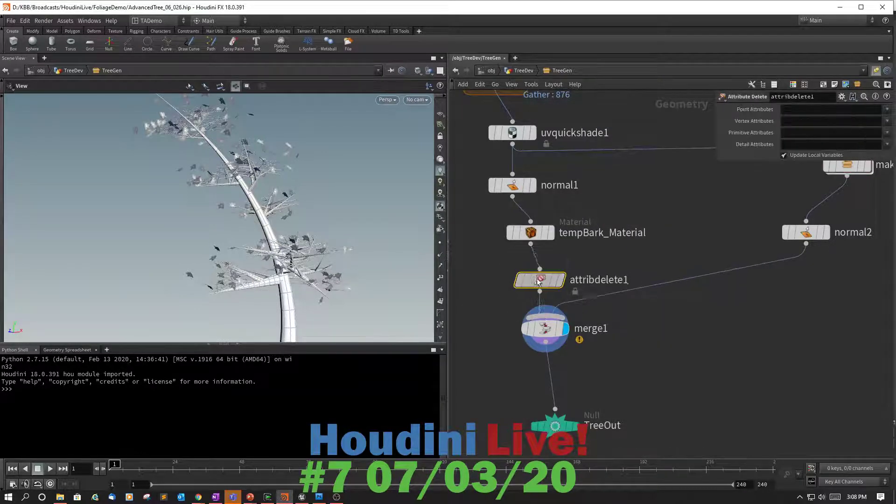
{"action": "left_click_drag", "start_coordinate": [538, 280], "coordinate": [529, 278]}
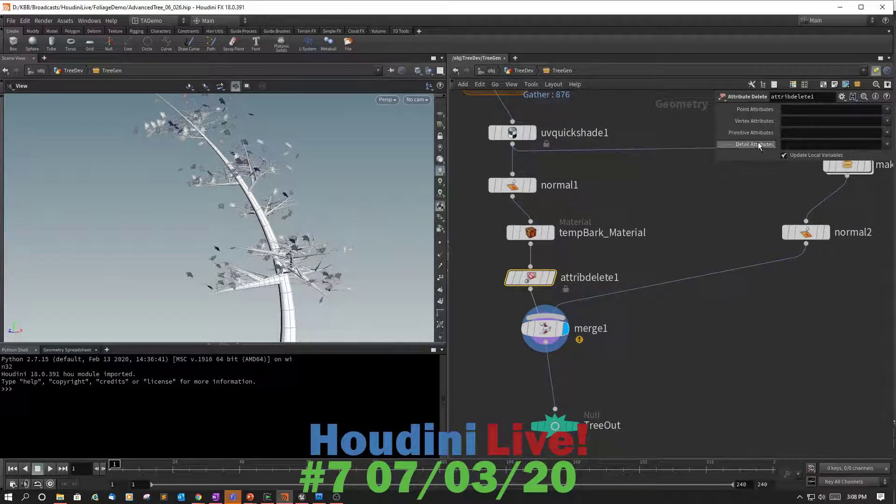
Add grad, barkScale and len to attribdelete1's point attributes to delete
{"action": "left_click", "coordinate": [886, 110]}
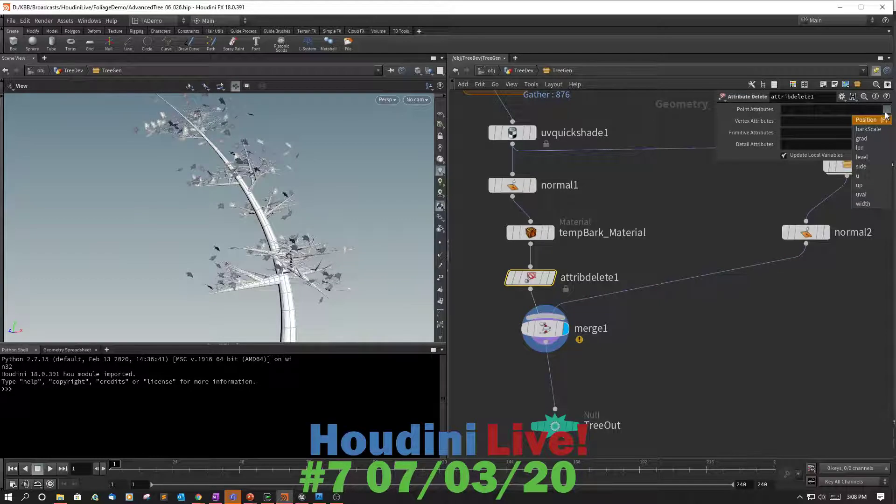
{"action": "left_click", "coordinate": [879, 138]}
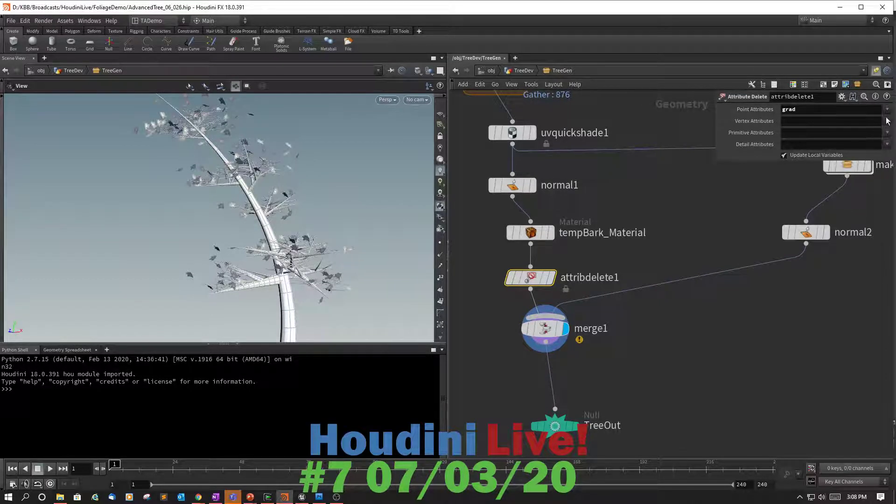
{"action": "left_click", "coordinate": [854, 112]}
{"action": "left_click", "coordinate": [886, 112]}
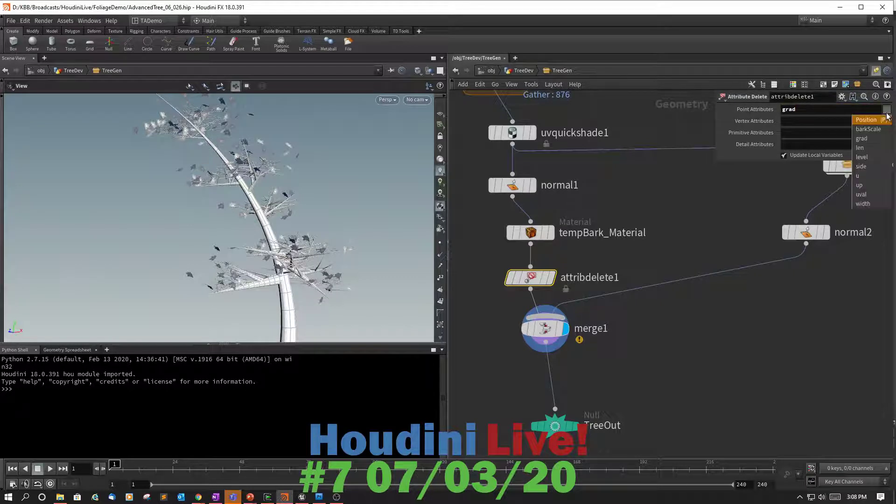
{"action": "left_click", "coordinate": [869, 129]}
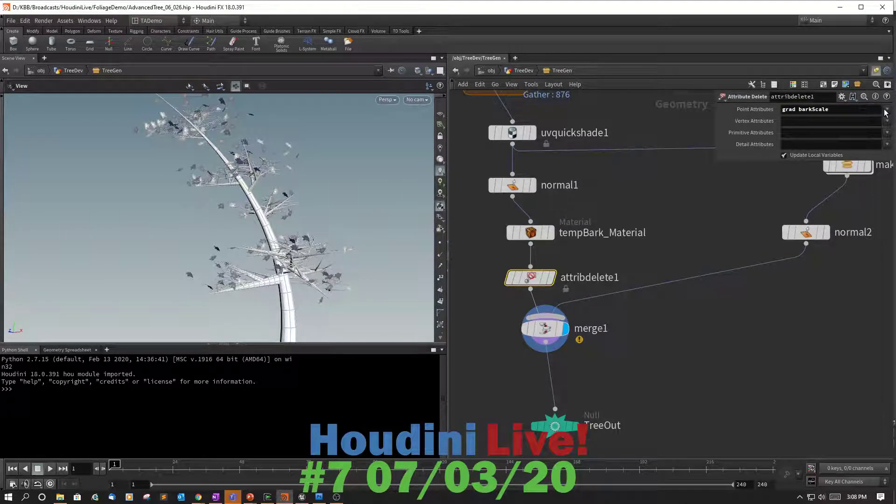
{"action": "left_click", "coordinate": [886, 111]}
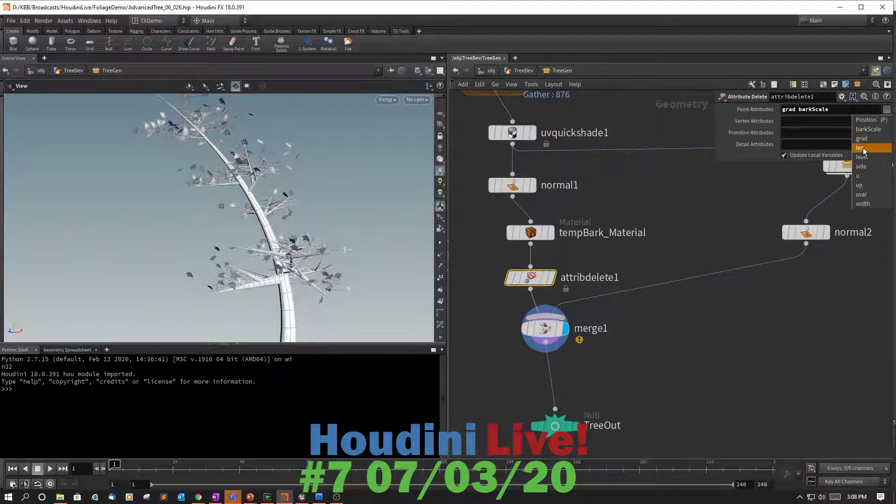
{"action": "left_click", "coordinate": [863, 148]}
Add level and side to the deleted point attributes, picking further entries from the list
{"action": "left_click", "coordinate": [886, 111]}
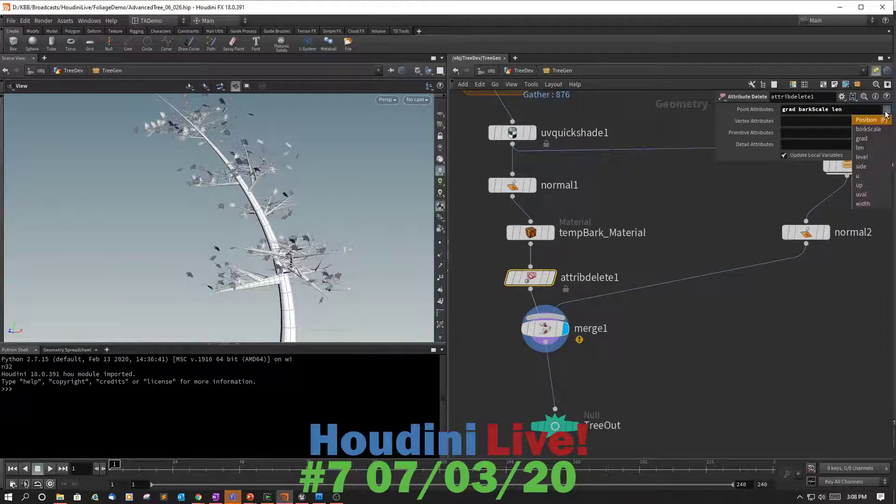
{"action": "left_click", "coordinate": [866, 158]}
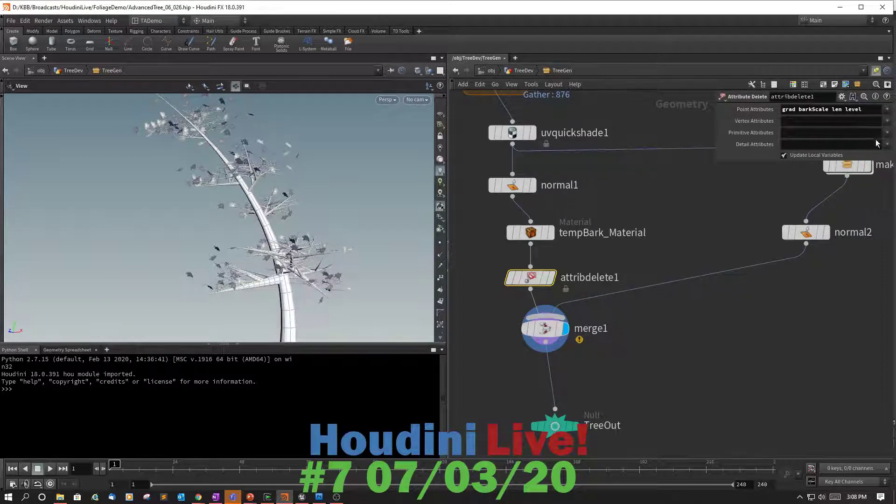
{"action": "left_click", "coordinate": [886, 110]}
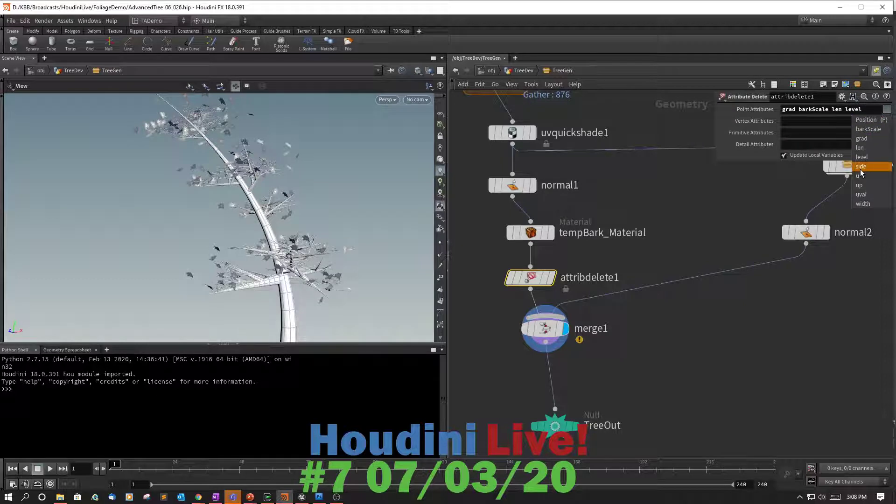
{"action": "left_click", "coordinate": [861, 167]}
{"action": "left_click", "coordinate": [886, 111]}
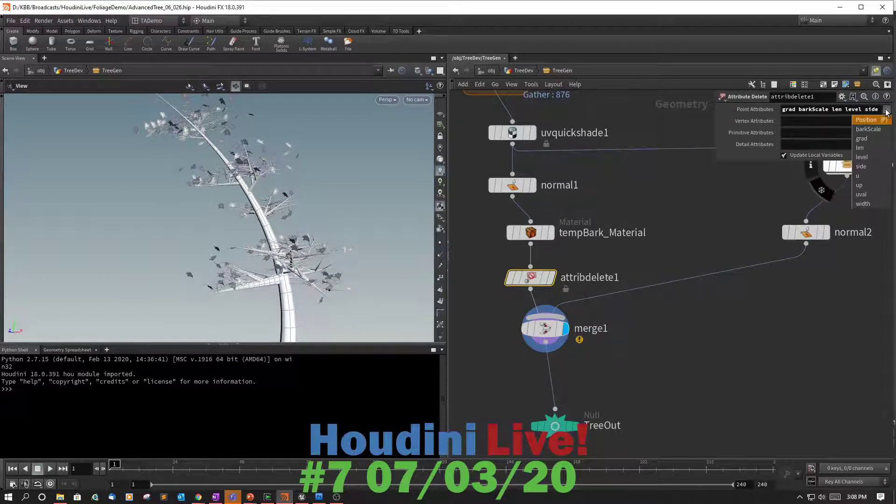
{"action": "left_click", "coordinate": [866, 176]}
{"action": "left_click", "coordinate": [886, 110]}
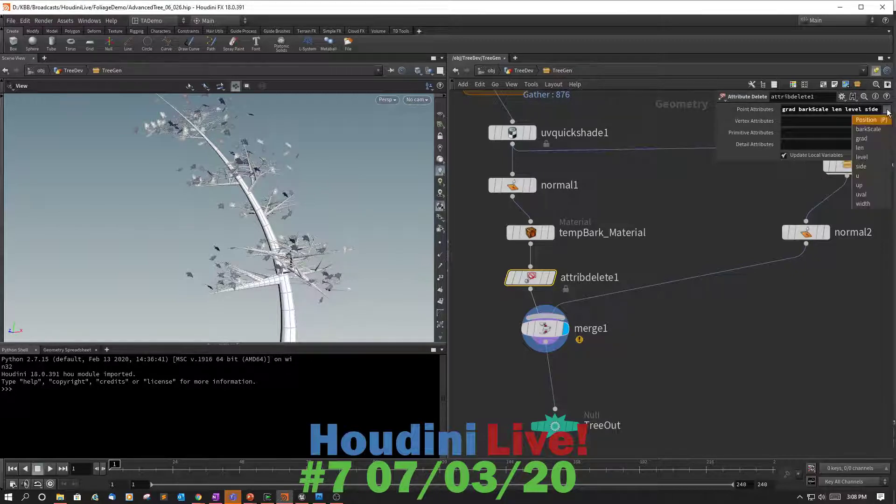
{"action": "left_click", "coordinate": [863, 183]}
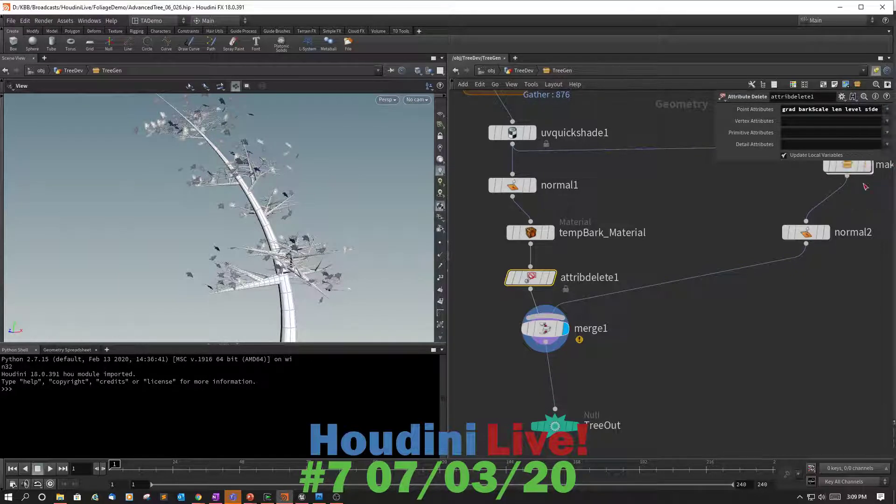
{"action": "left_click", "coordinate": [886, 110]}
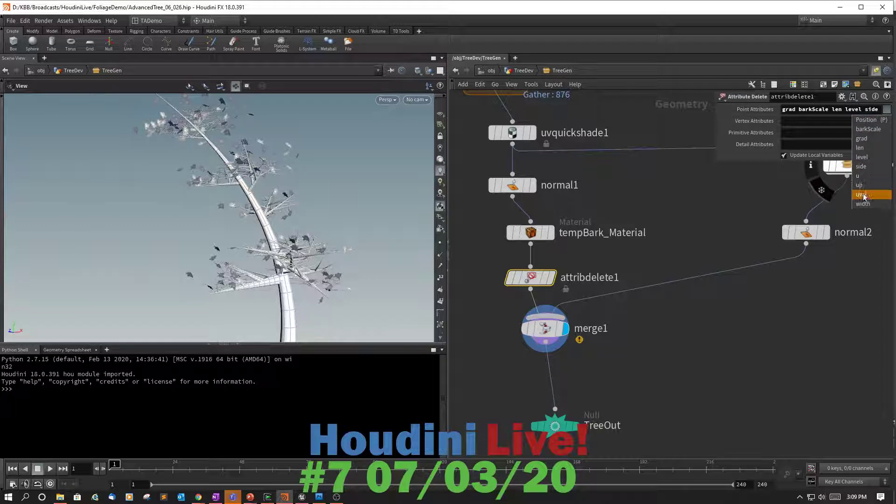
{"action": "left_click", "coordinate": [861, 194]}
{"action": "left_click", "coordinate": [888, 110]}
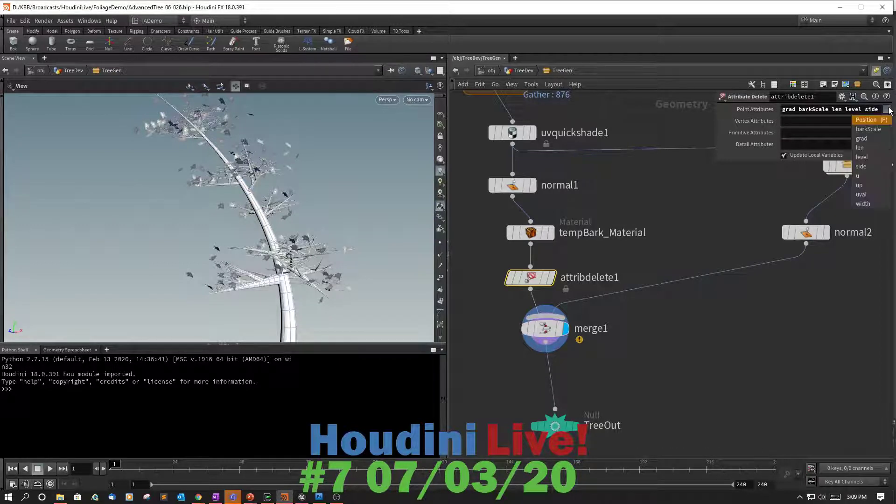
{"action": "left_click", "coordinate": [863, 203]}
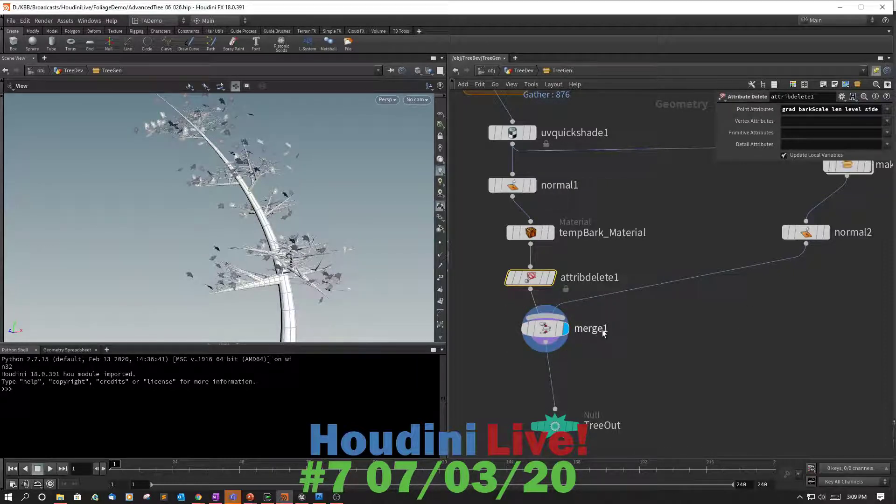
Rename attribdelete1 to CleanUpBark
{"action": "double_click", "coordinate": [602, 278]}
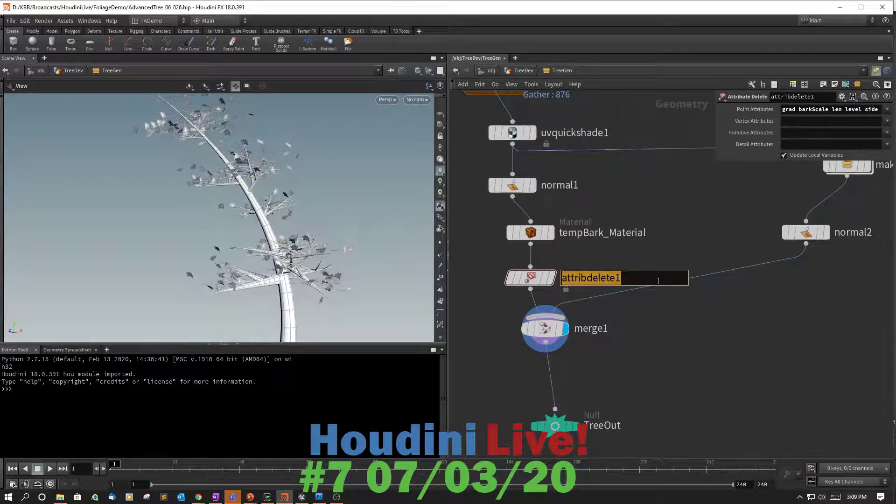
{"action": "type", "text": "CleanU"}
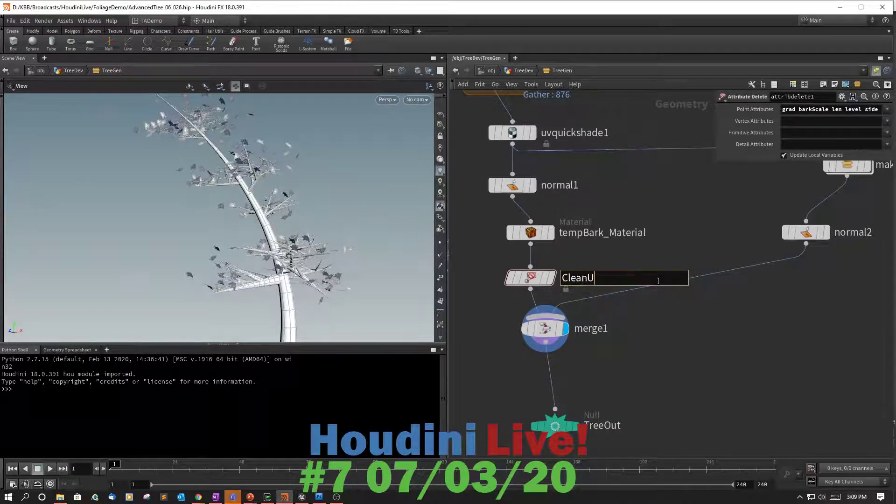
{"action": "type", "text": "pBark"}
{"action": "key", "text": "Return"}
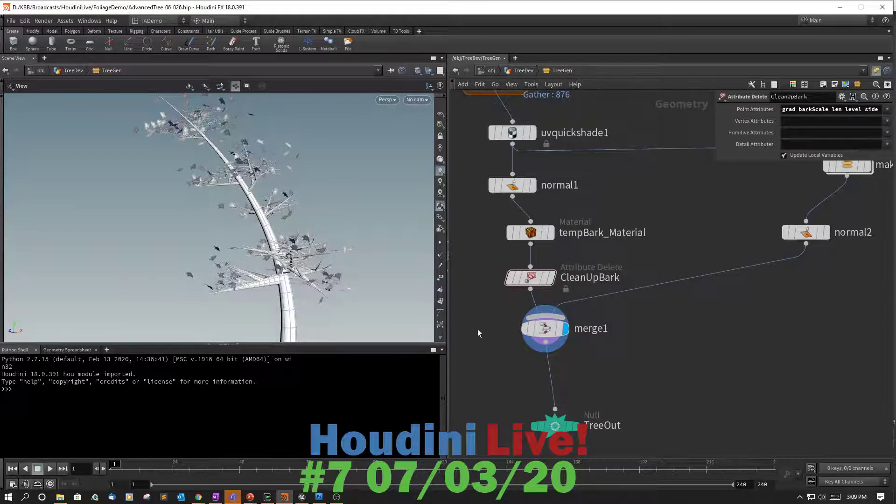
Set the display flag on TreeOut and move it directly beneath merge1
{"action": "left_click", "coordinate": [574, 425]}
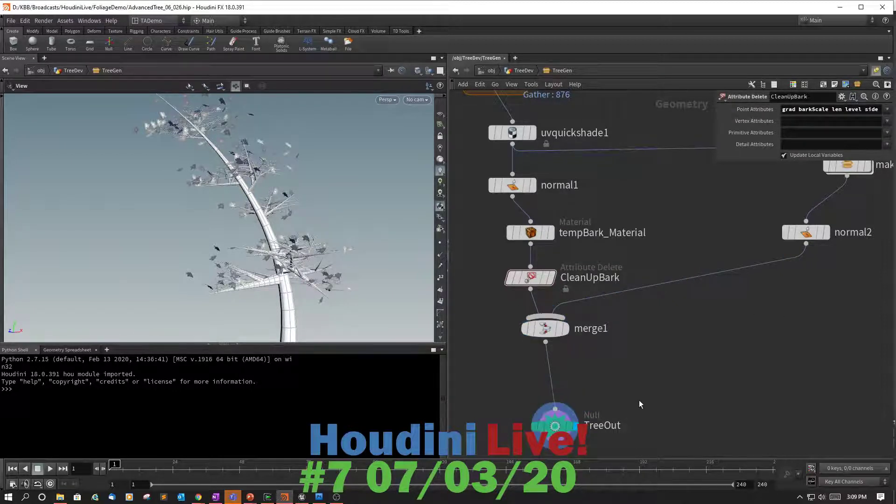
{"action": "mouse_move", "coordinate": [554, 329]}
{"action": "mouse_move", "coordinate": [559, 421]}
{"action": "left_mouse_down"}
{"action": "mouse_move", "coordinate": [551, 467]}
{"action": "mouse_move", "coordinate": [549, 436]}
{"action": "left_mouse_up"}
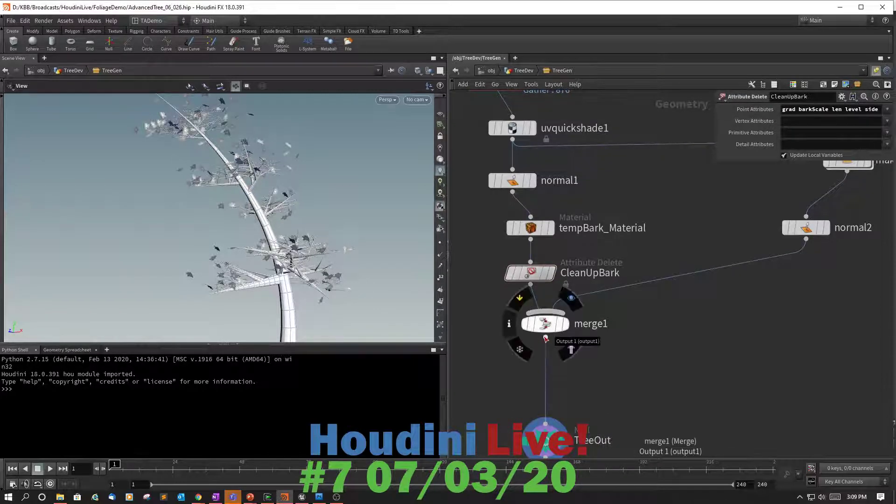
Create a Transform node and insert it between merge1 and TreeOut
{"action": "left_click", "coordinate": [549, 344]}
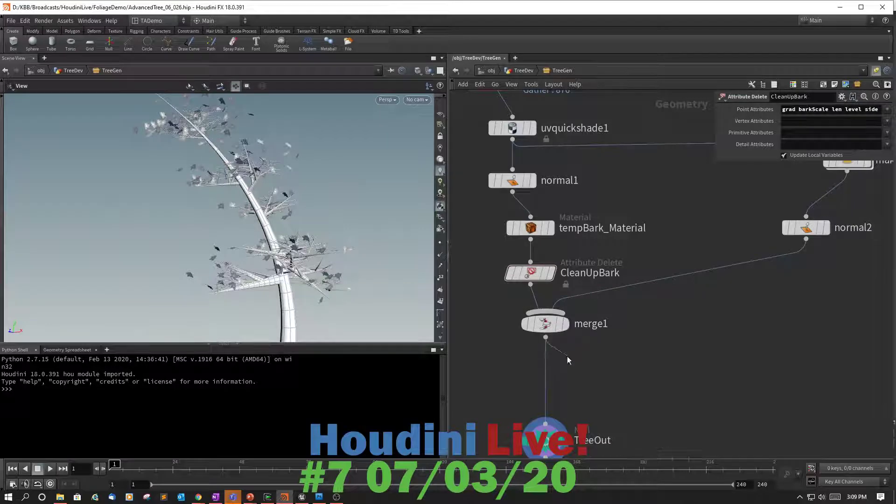
{"action": "key", "text": "Tab"}
{"action": "type", "text": "transf"}
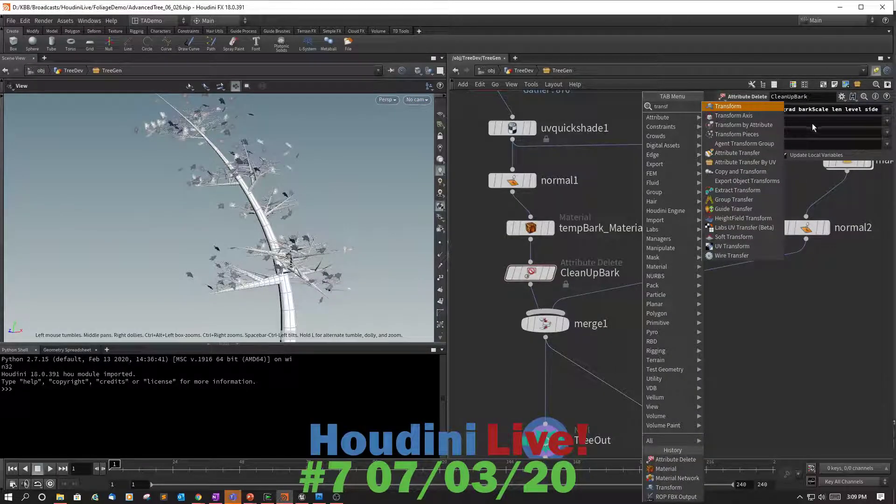
{"action": "left_click", "coordinate": [723, 106]}
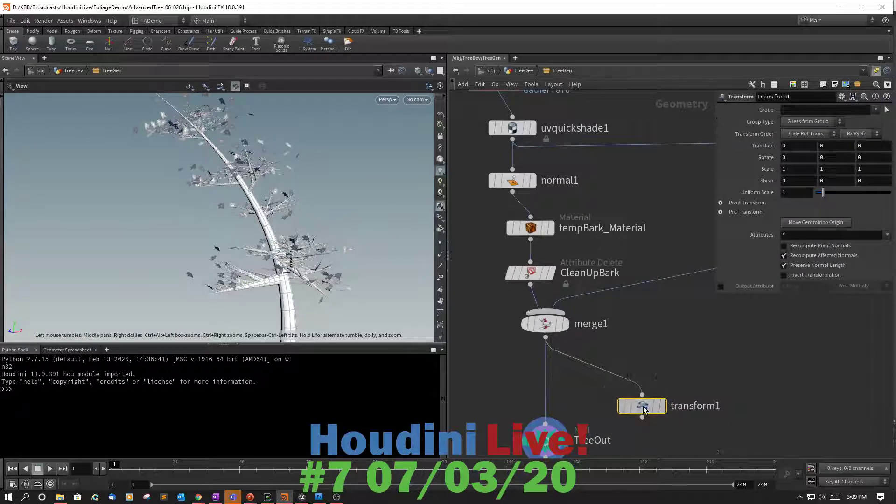
{"action": "left_click_drag", "start_coordinate": [643, 409], "coordinate": [544, 362]}
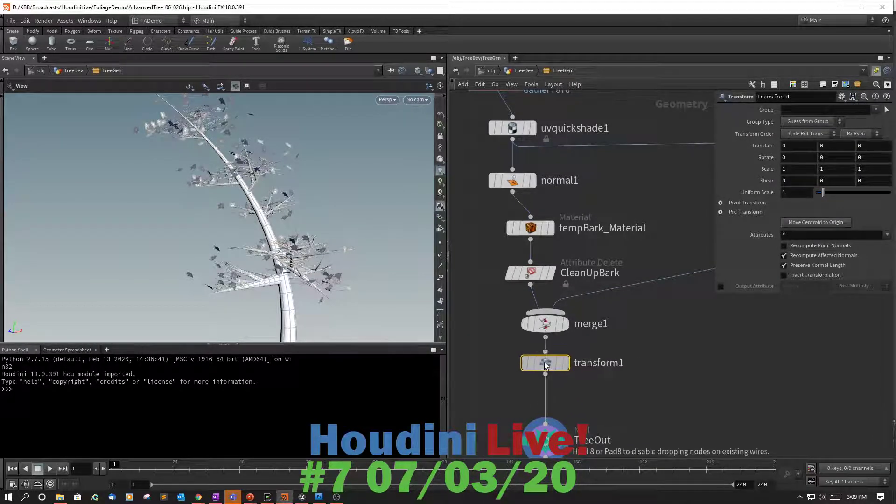
Rename the Transform node outputScale, try its uniform scale, and tuck TreeOut beneath it
{"action": "double_click", "coordinate": [601, 362]}
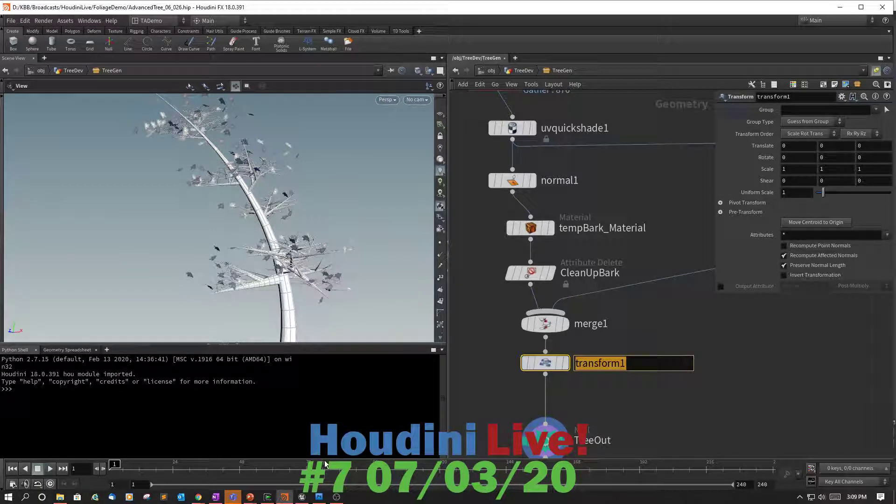
{"action": "type", "text": "ou"}
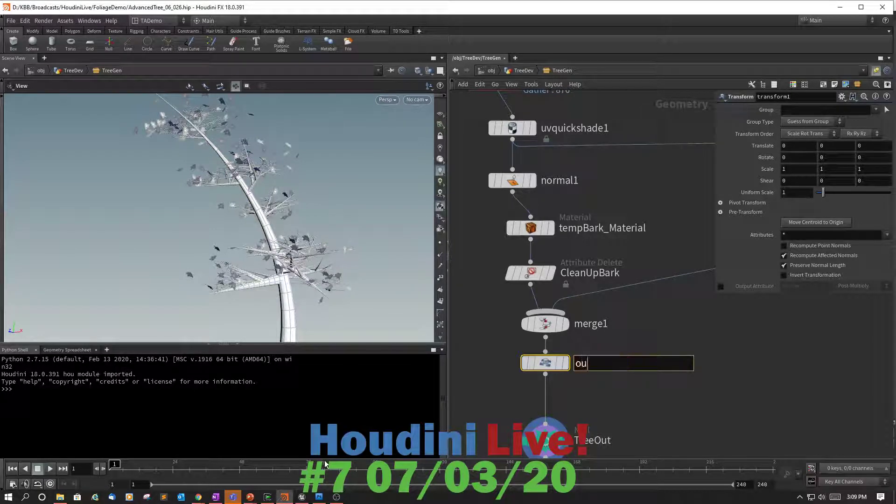
{"action": "type", "text": "tputScale"}
{"action": "key", "text": "Return"}
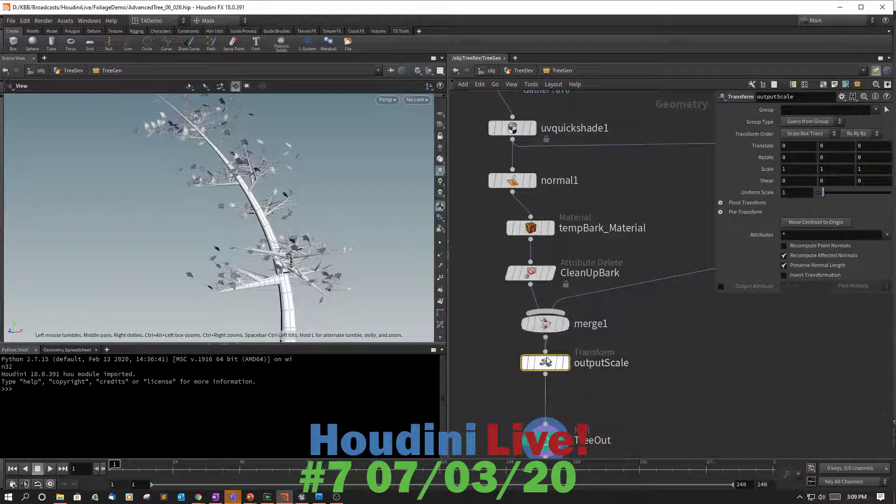
{"action": "scroll", "coordinate": [376, 228], "scroll_direction": "down", "scroll_amount": 4}
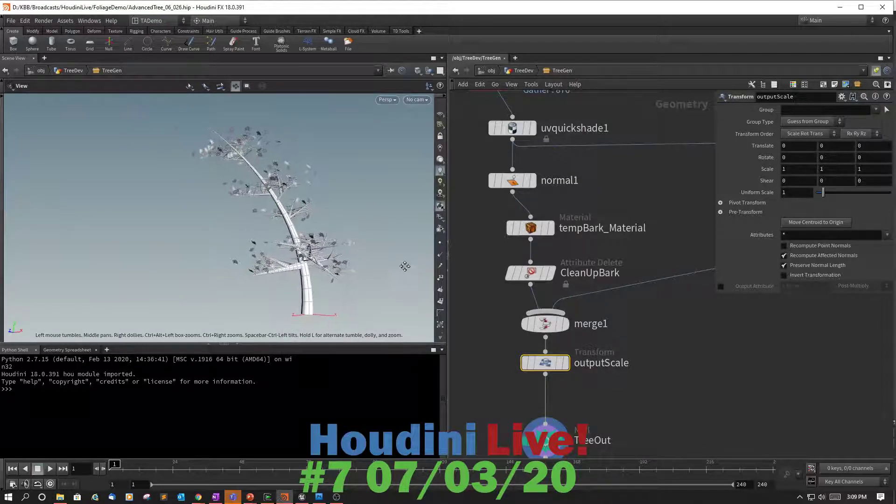
{"action": "middle_click_drag", "start_coordinate": [405, 265], "coordinate": [361, 263]}
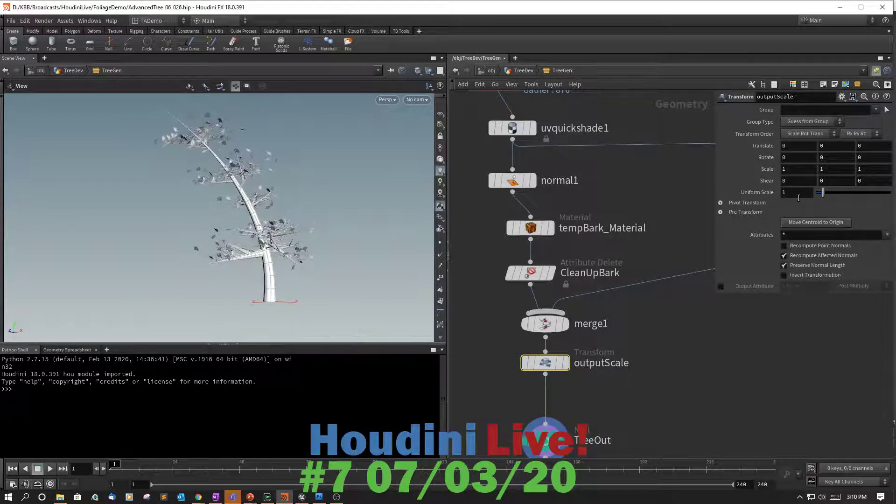
{"action": "mouse_move", "coordinate": [800, 198]}
{"action": "middle_mouse_down"}
{"action": "mouse_move", "coordinate": [837, 199]}
{"action": "mouse_move", "coordinate": [793, 198]}
{"action": "mouse_move", "coordinate": [802, 213]}
{"action": "mouse_move", "coordinate": [798, 198]}
{"action": "middle_mouse_up"}
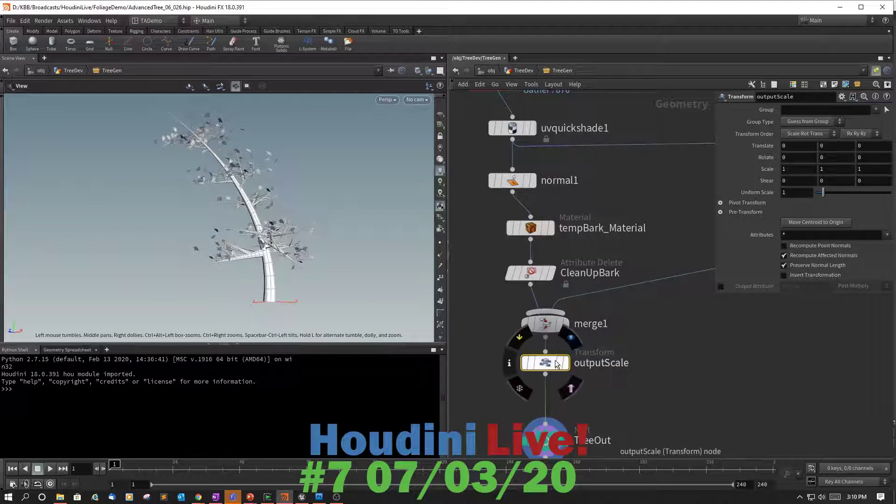
{"action": "left_click_drag", "start_coordinate": [546, 442], "coordinate": [547, 413]}
Create an ROP FBX Output node, rop_fbx1, wired from TreeOut and placed beneath it
{"action": "middle_click_drag", "start_coordinate": [647, 433], "coordinate": [649, 369]}
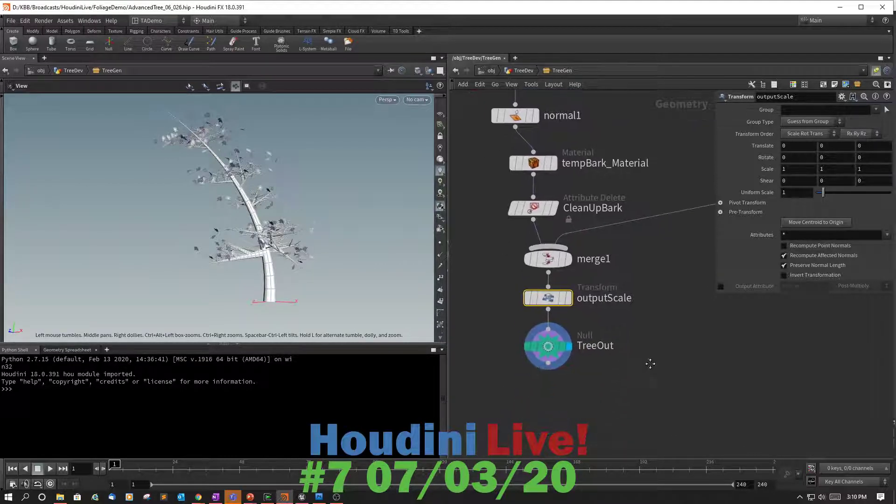
{"action": "left_click_drag", "start_coordinate": [548, 368], "coordinate": [578, 408]}
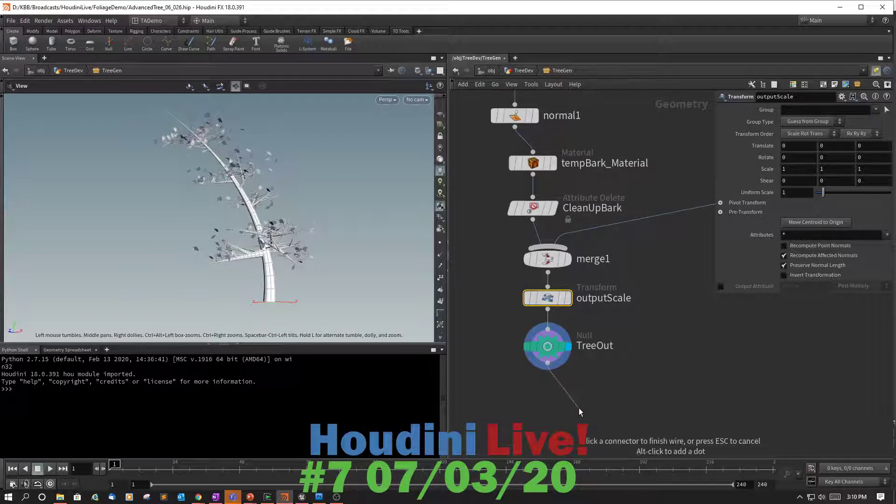
{"action": "key", "text": "Tab"}
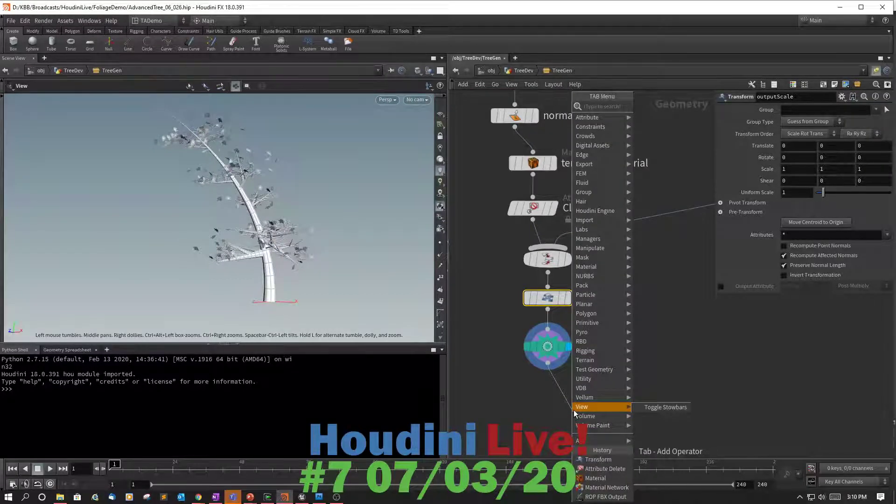
{"action": "type", "text": "rop"}
{"action": "key", "text": "Up"}
{"action": "key", "text": "Down"}
{"action": "key", "text": "Down"}
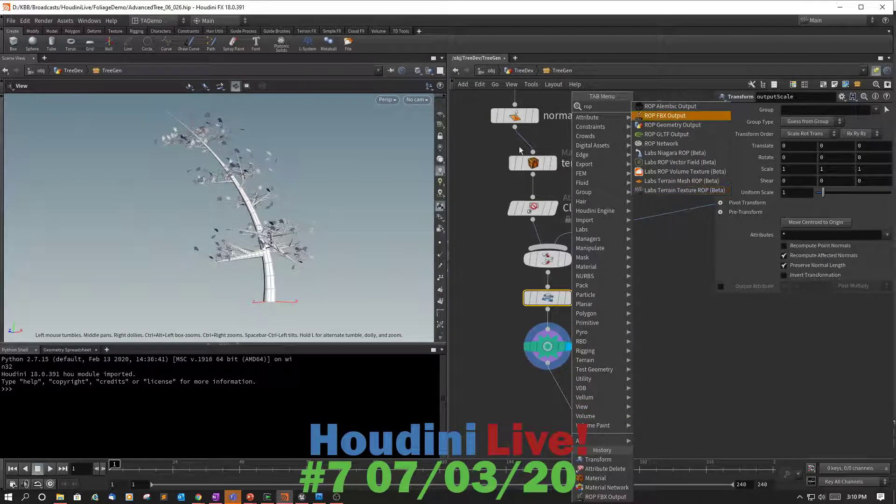
{"action": "key", "text": "Return"}
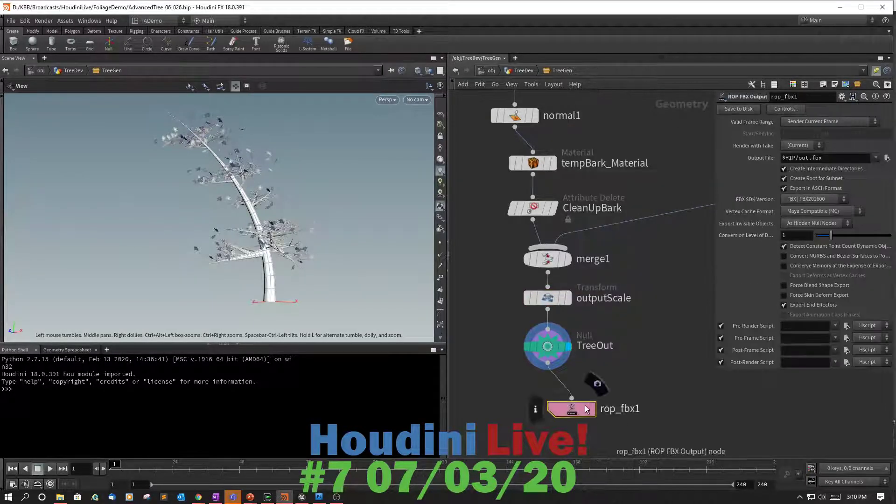
{"action": "left_click_drag", "start_coordinate": [583, 408], "coordinate": [560, 400]}
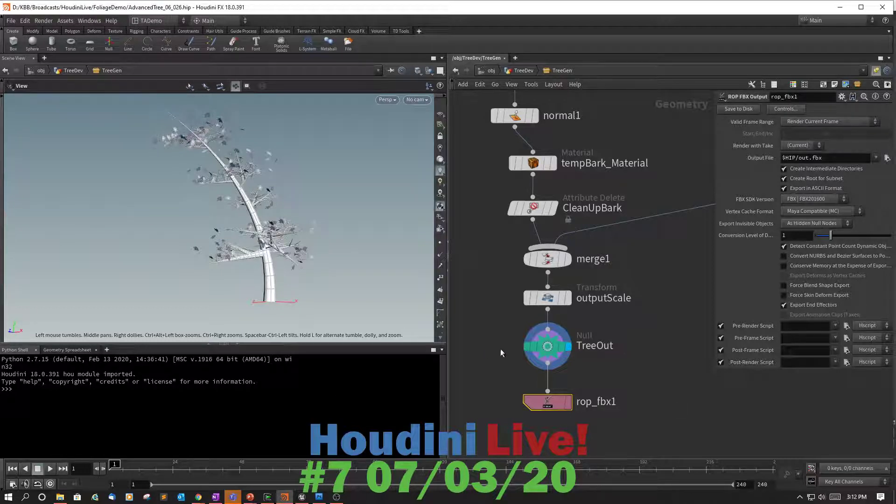
Set a flag on rop_fbx1 and rename it OutputFBX
{"action": "left_click", "coordinate": [568, 402]}
{"action": "double_click", "coordinate": [607, 403]}
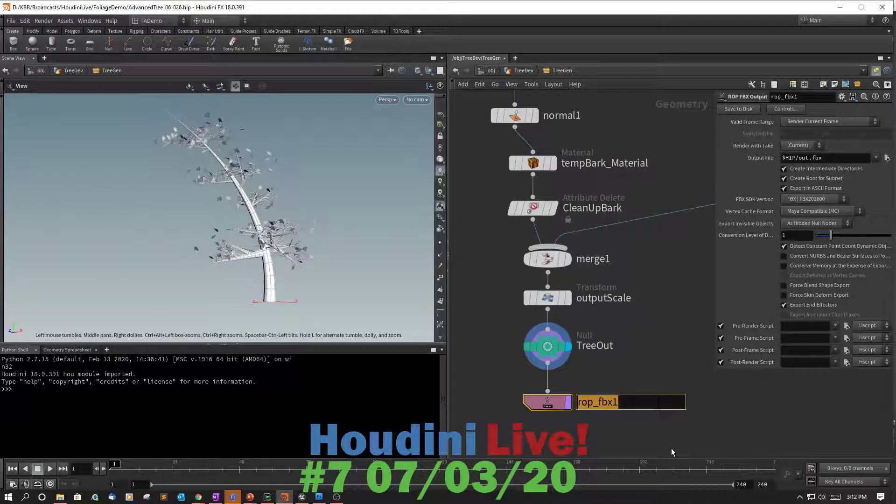
{"action": "type", "text": "Out"}
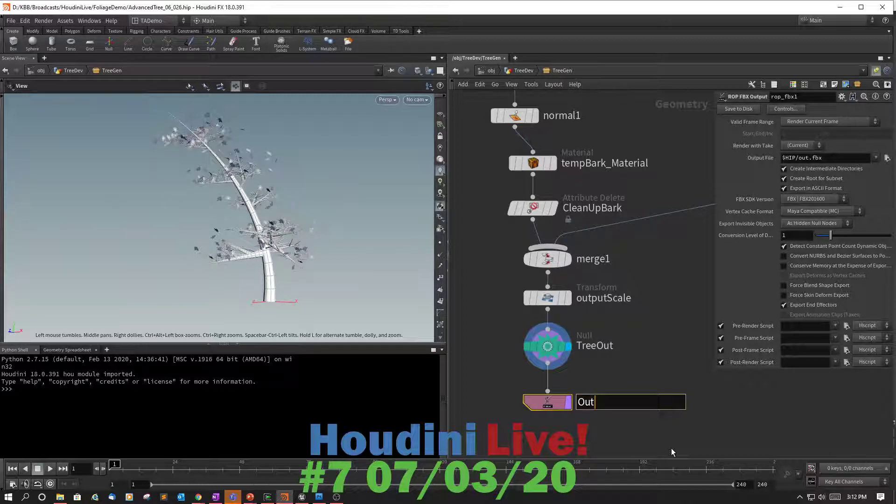
{"action": "type", "text": "putFBX"}
{"action": "key", "text": "Return"}
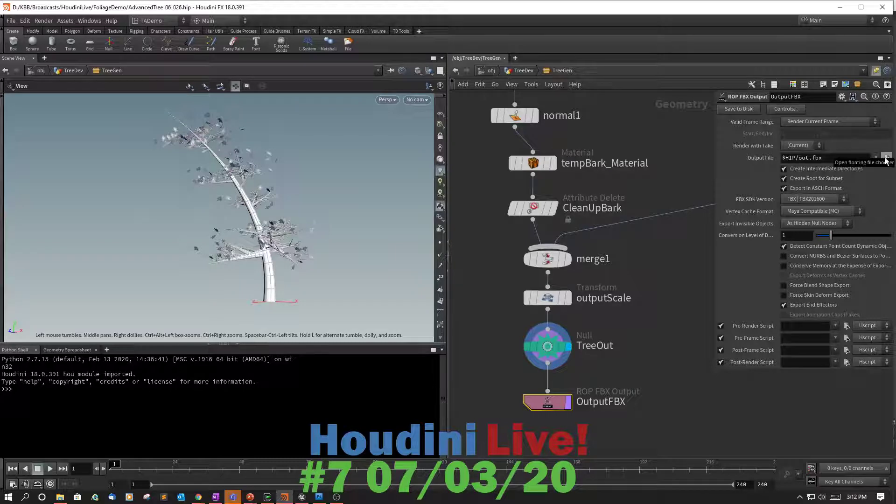
Point the FBX output file to myTree.fbx in the $JOB geo folder
{"action": "left_click", "coordinate": [887, 159]}
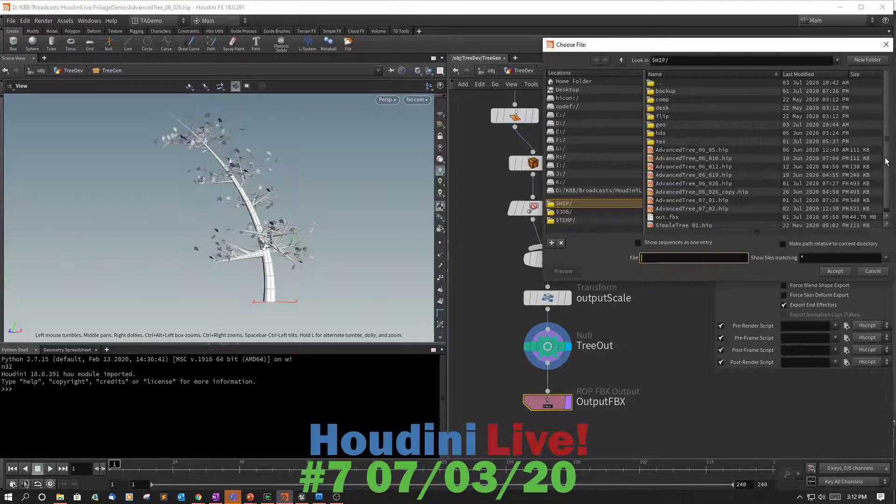
{"action": "left_click", "coordinate": [575, 211]}
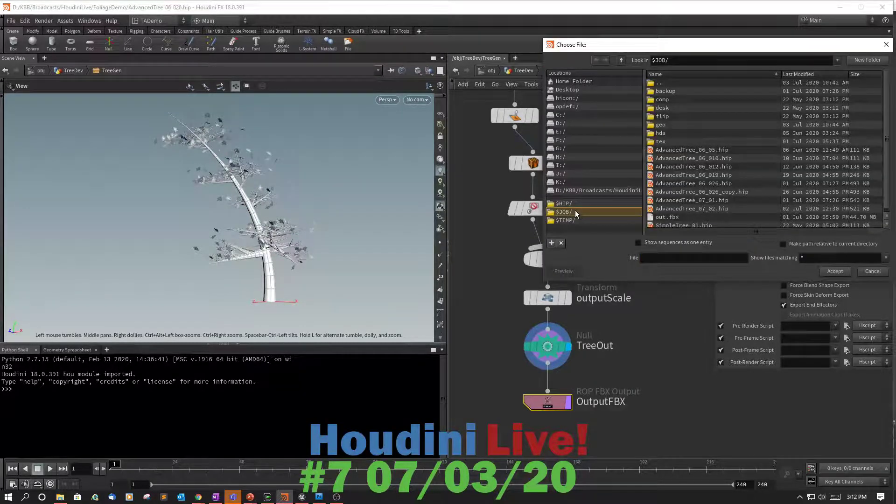
{"action": "double_click", "coordinate": [662, 125]}
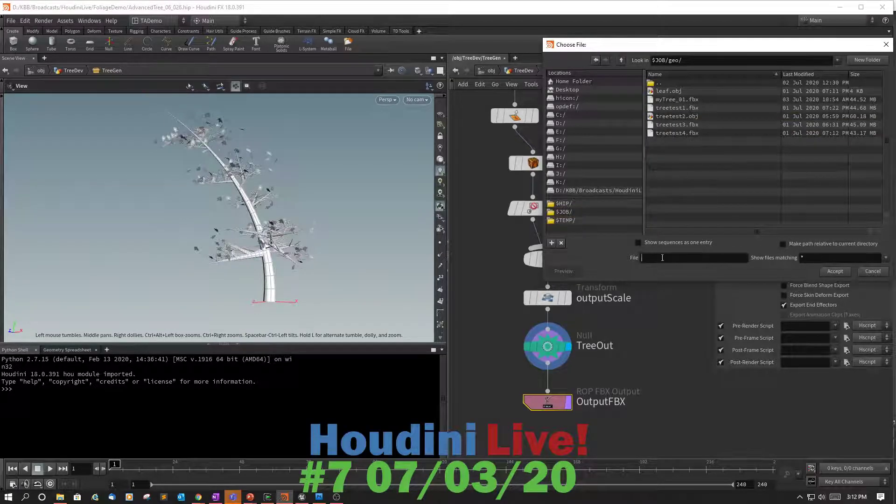
{"action": "left_click", "coordinate": [662, 257]}
{"action": "type", "text": "m"}
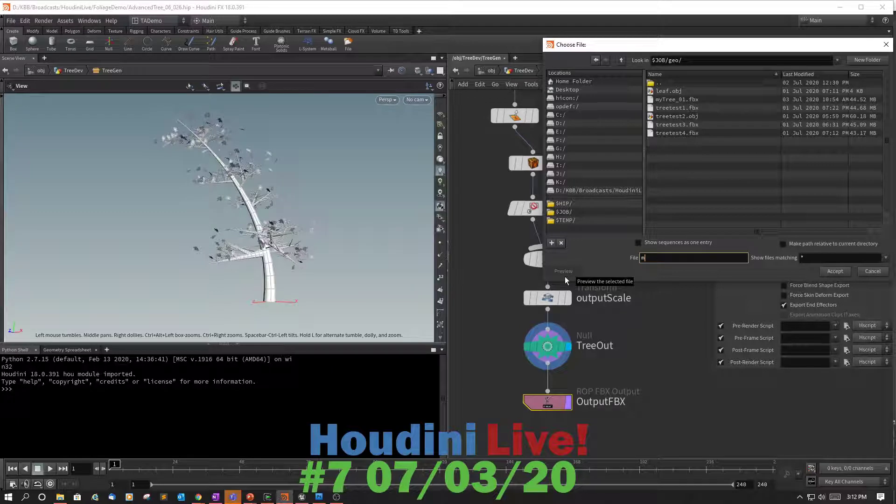
{"action": "type", "text": "yTree.fbx"}
{"action": "key", "text": "Return"}
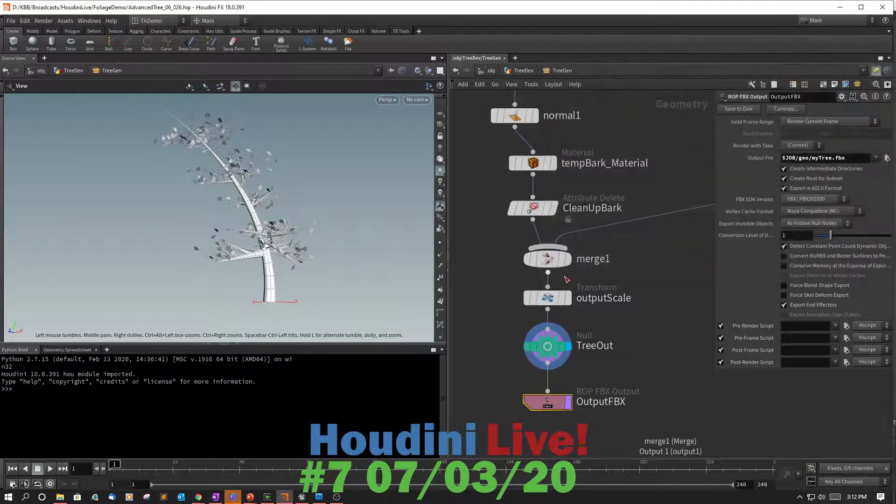
Save As AdvancedTree_07_03.hip after declining to overwrite AdvancedTree_07_02
{"action": "left_click", "coordinate": [11, 21]}
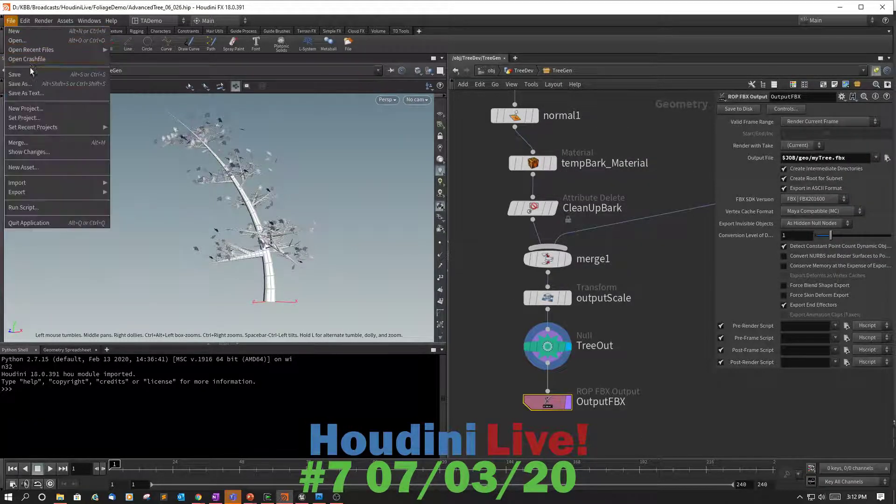
{"action": "left_click", "coordinate": [28, 85]}
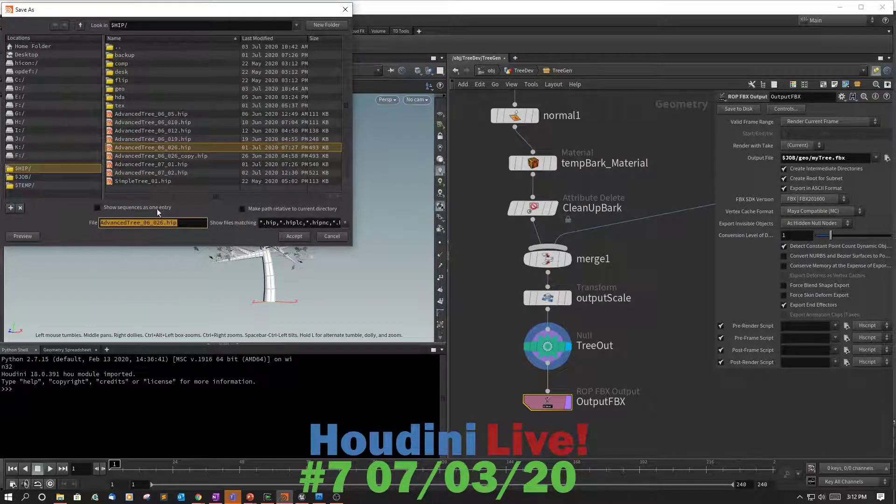
{"action": "left_click", "coordinate": [163, 223]}
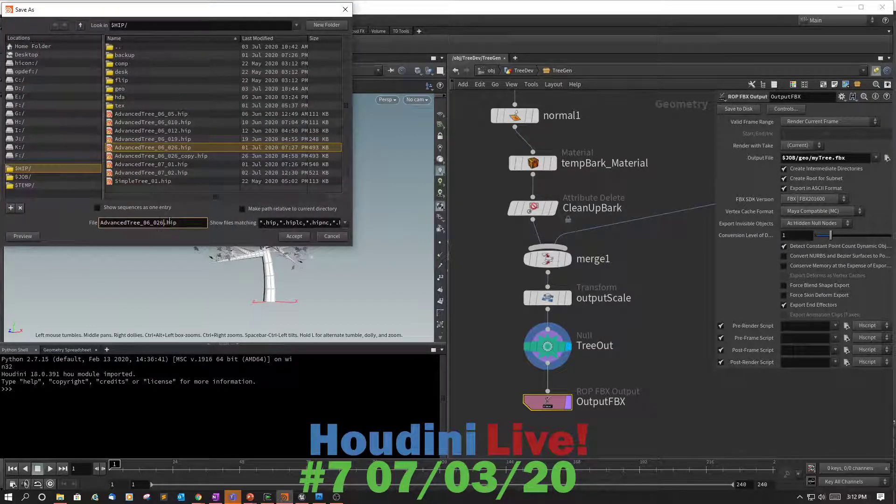
{"action": "key", "text": "BackSpace"}
{"action": "key", "text": "BackSpace"}
{"action": "key", "text": "BackSpace"}
{"action": "key", "text": "BackSpace"}
{"action": "key", "text": "BackSpace"}
{"action": "type", "text": "7_02"}
{"action": "key", "text": "Return"}
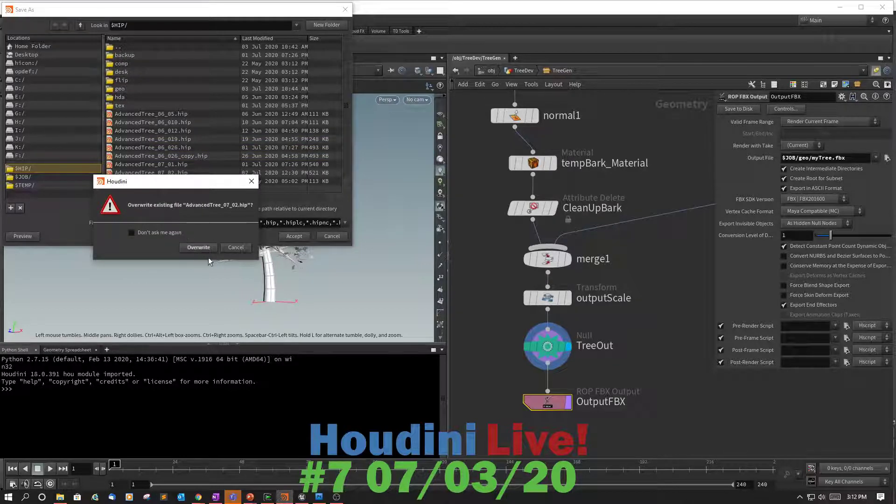
{"action": "left_click", "coordinate": [235, 248]}
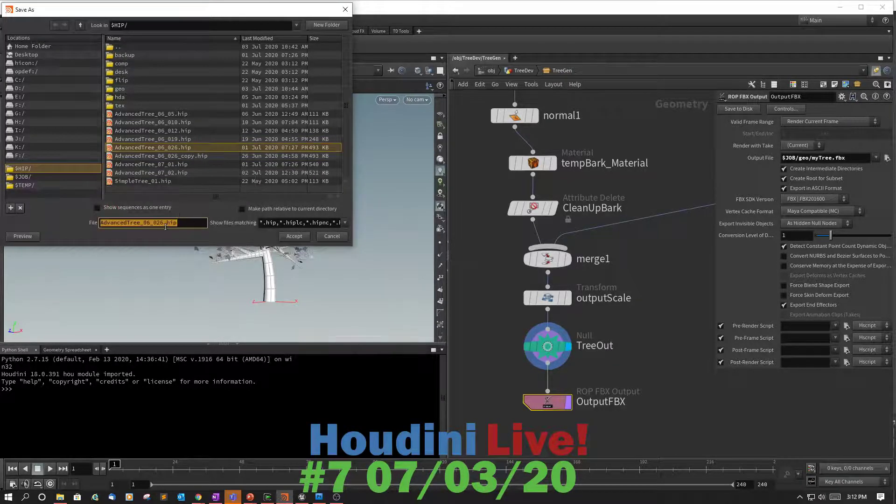
{"action": "left_click", "coordinate": [163, 224]}
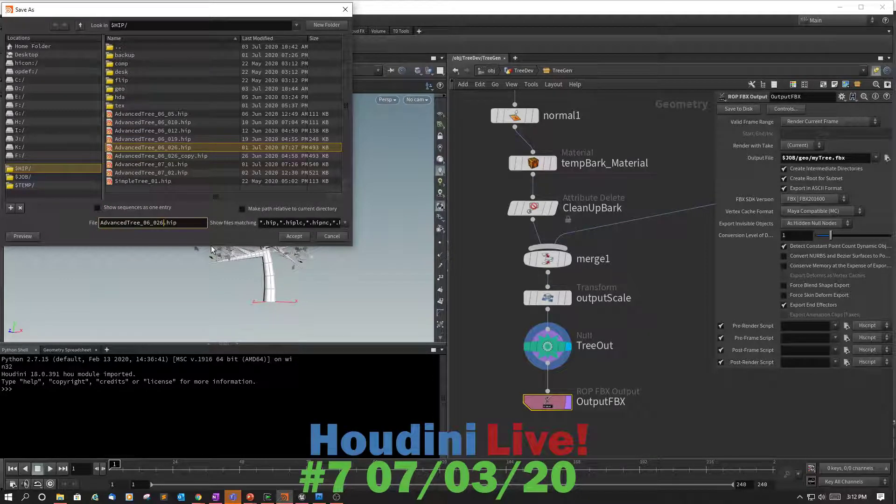
{"action": "key", "text": "BackSpace"}
{"action": "key", "text": "BackSpace"}
{"action": "key", "text": "BackSpace"}
{"action": "key", "text": "BackSpace"}
{"action": "key", "text": "BackSpace"}
{"action": "type", "text": "7_03"}
{"action": "key", "text": "Return"}
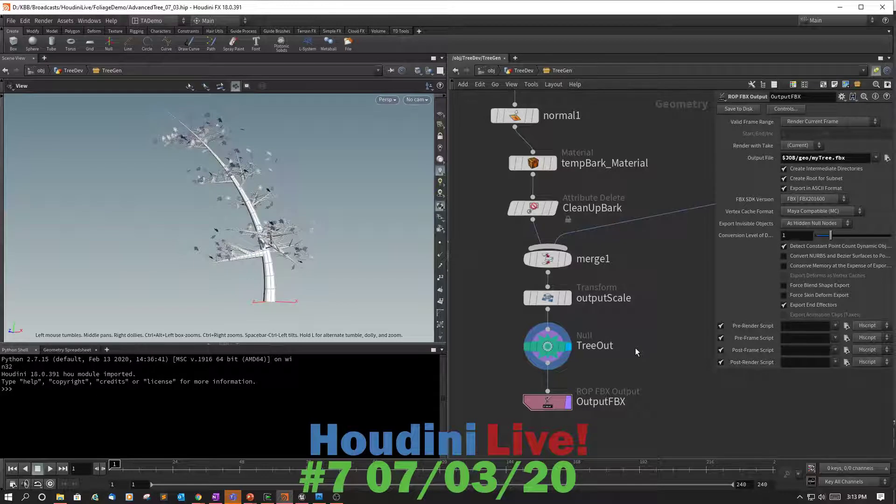
Go up to /obj/TreeDev and open Type Properties for the TreeGen node
{"action": "middle_click_drag", "start_coordinate": [635, 348], "coordinate": [665, 354]}
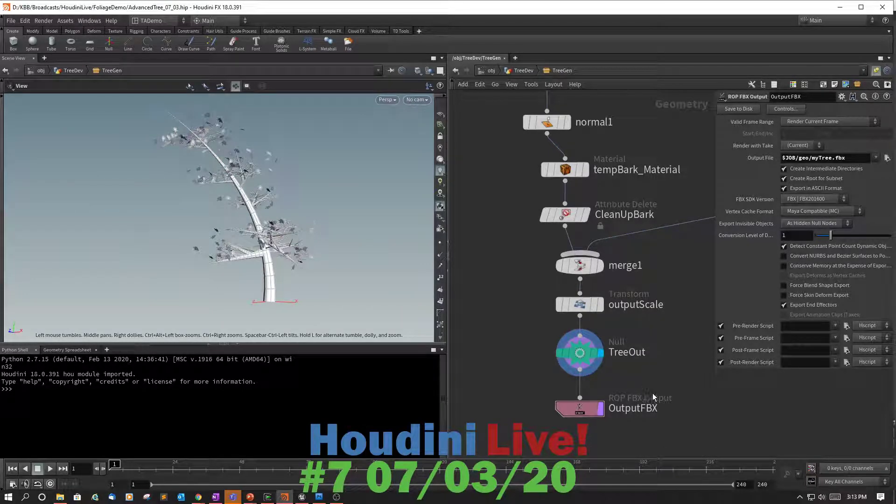
{"action": "key", "text": "u"}
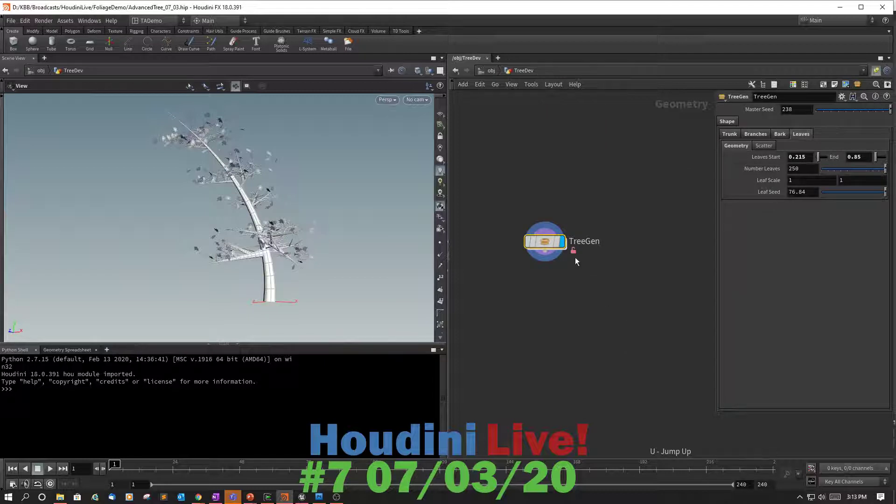
{"action": "right_click", "coordinate": [546, 242]}
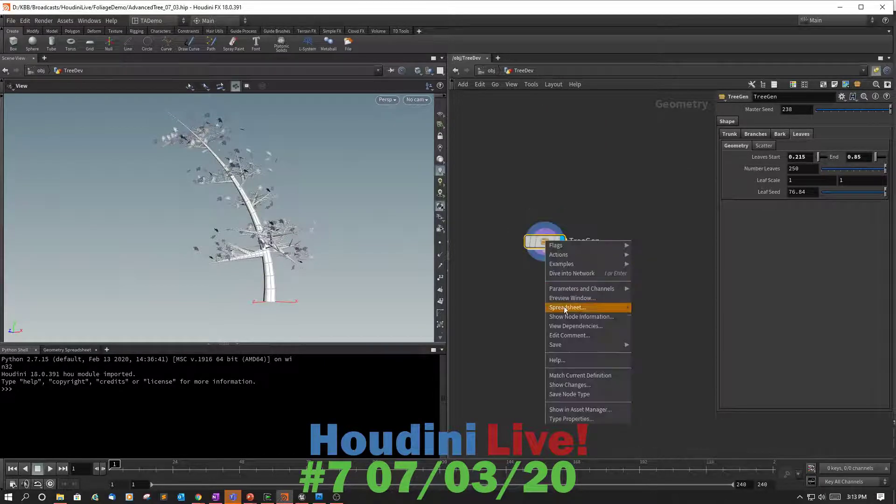
{"action": "left_click", "coordinate": [576, 419]}
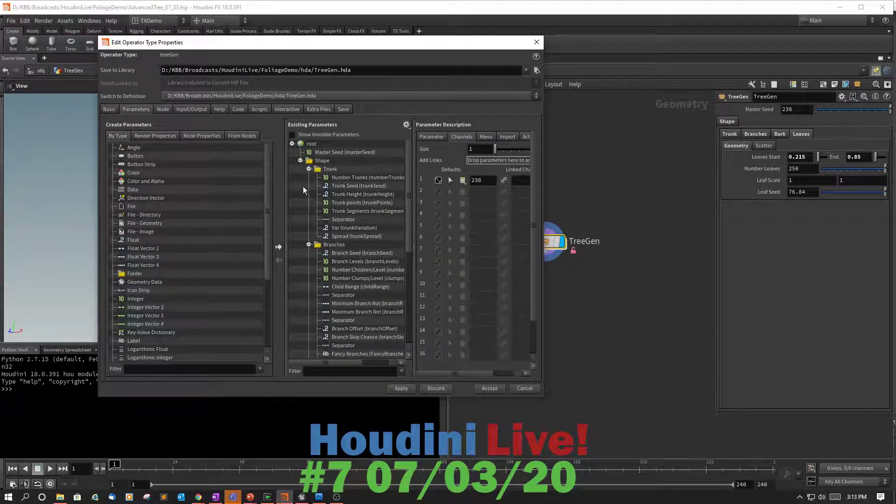
Collapse the Shape folder and add a root-level folder labelled Output
{"action": "left_click", "coordinate": [300, 160]}
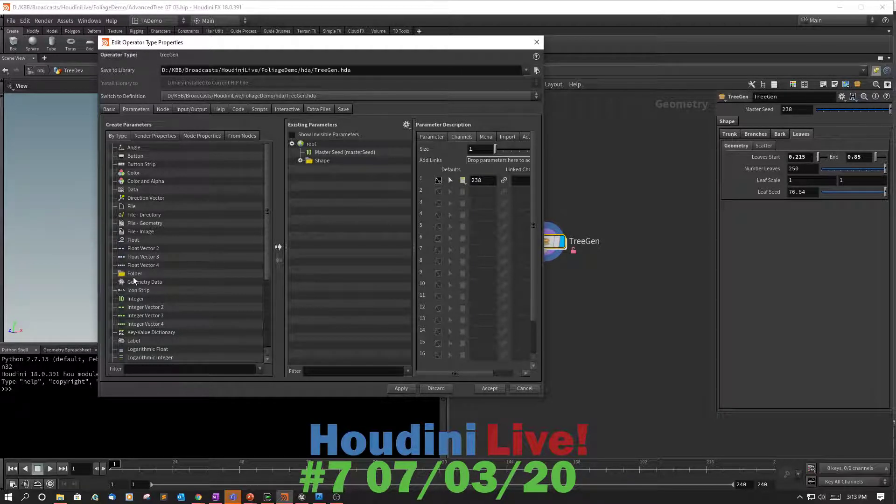
{"action": "left_click_drag", "start_coordinate": [131, 279], "coordinate": [311, 146]}
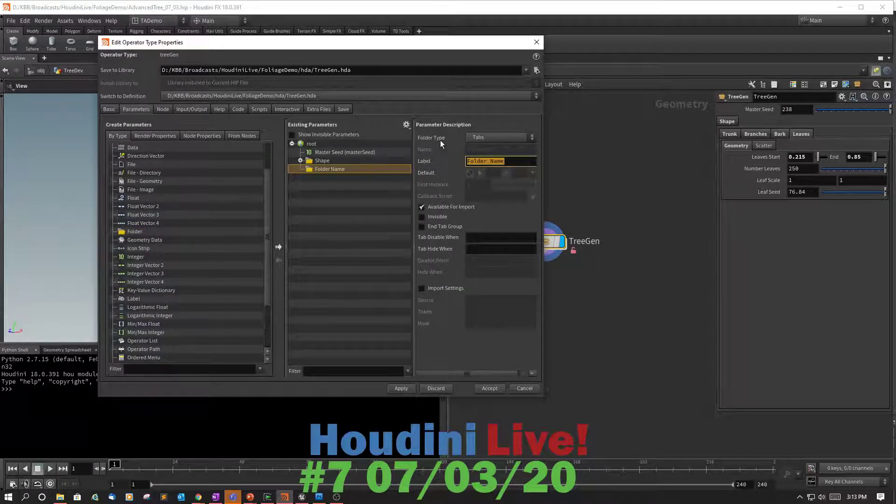
{"action": "type", "text": "Outp"}
{"action": "type", "text": "ut"}
{"action": "key", "text": "Return"}
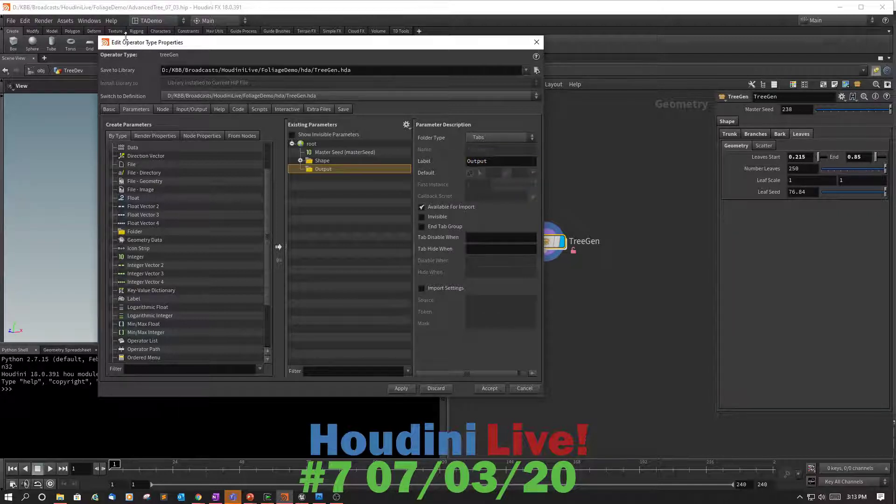
{"action": "left_click_drag", "start_coordinate": [477, 45], "coordinate": [407, 52]}
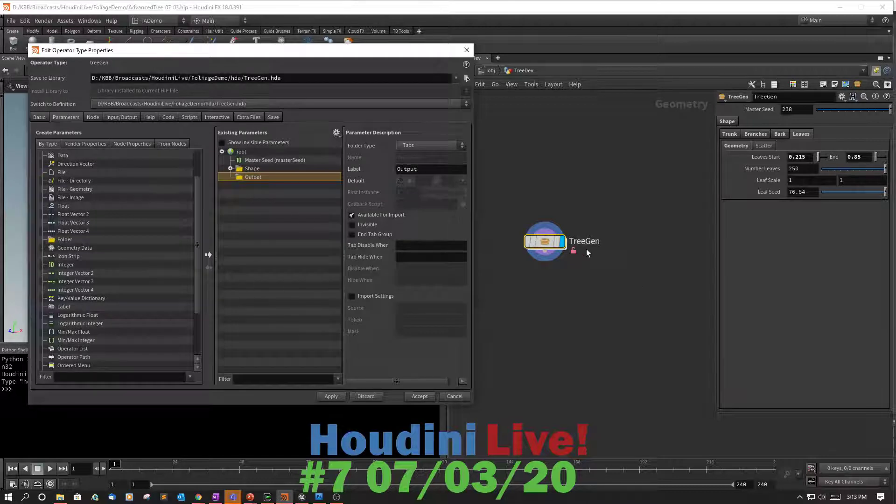
Inside TreeGen, promote outputScale's Uniform Scale into the Output folder
{"action": "double_click", "coordinate": [544, 242]}
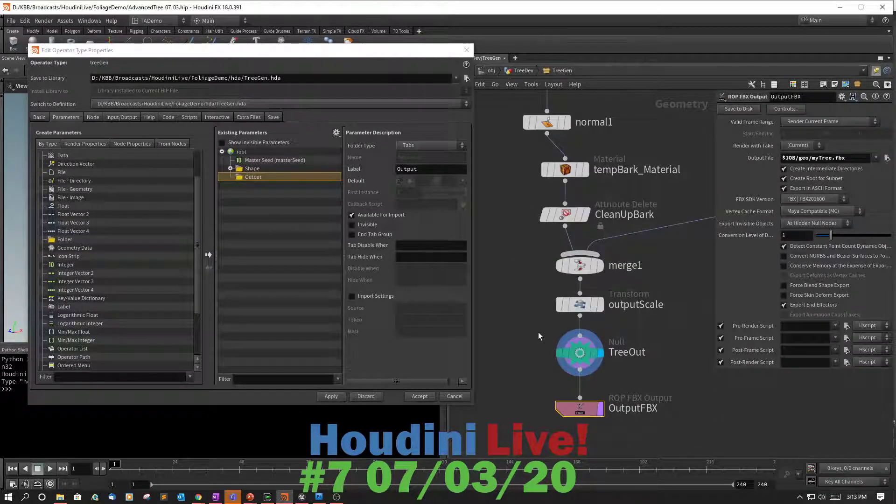
{"action": "middle_click_drag", "start_coordinate": [528, 334], "coordinate": [533, 350]}
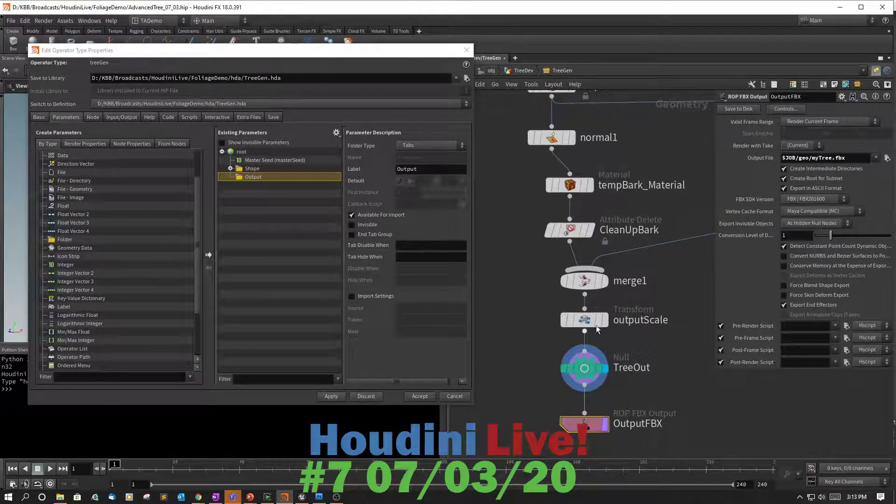
{"action": "left_click", "coordinate": [579, 322]}
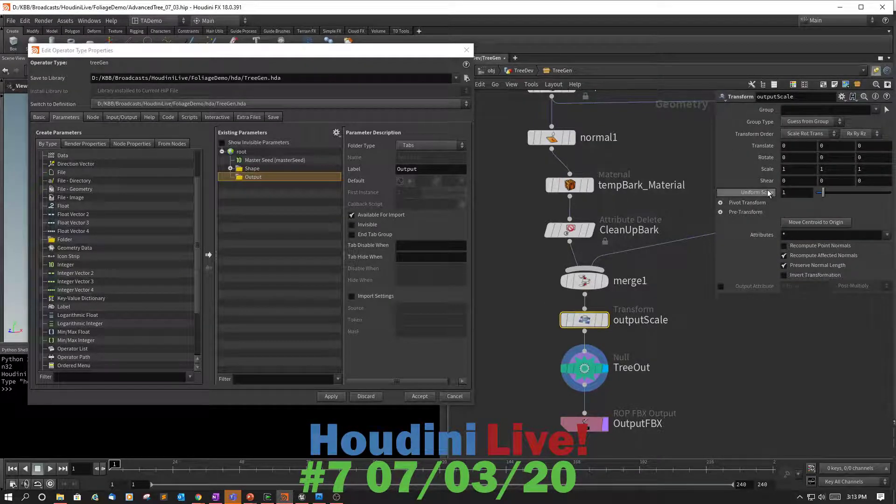
{"action": "left_click_drag", "start_coordinate": [766, 192], "coordinate": [508, 211]}
{"action": "mouse_move", "coordinate": [268, 169]}
{"action": "left_mouse_down"}
{"action": "mouse_move", "coordinate": [244, 177]}
{"action": "mouse_move", "coordinate": [261, 177]}
{"action": "mouse_move", "coordinate": [253, 176]}
{"action": "left_mouse_up"}
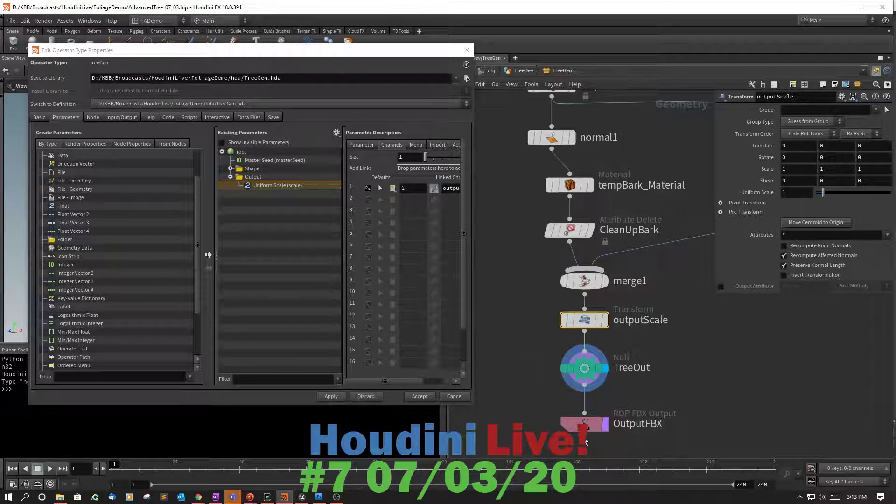
Promote OutputFBX's Output File into the Output folder and accept the asset changes
{"action": "left_click", "coordinate": [587, 423]}
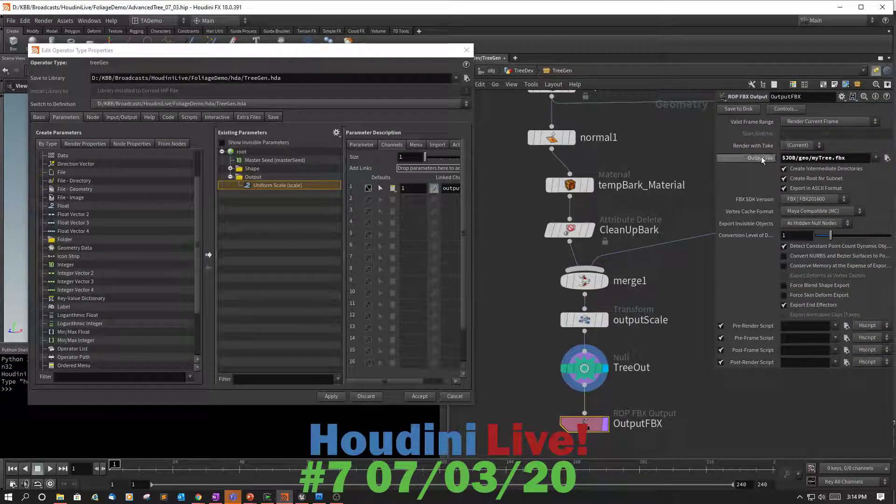
{"action": "left_click_drag", "start_coordinate": [762, 155], "coordinate": [246, 178]}
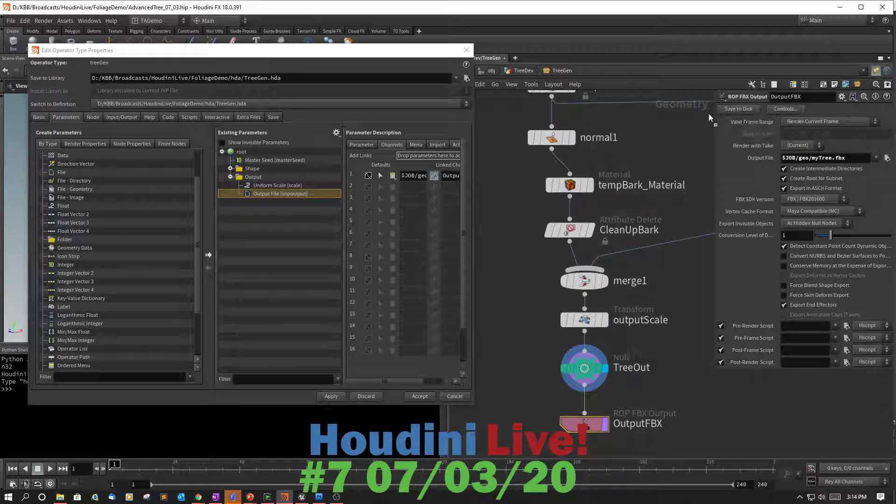
{"action": "left_click_drag", "start_coordinate": [299, 190], "coordinate": [246, 183]}
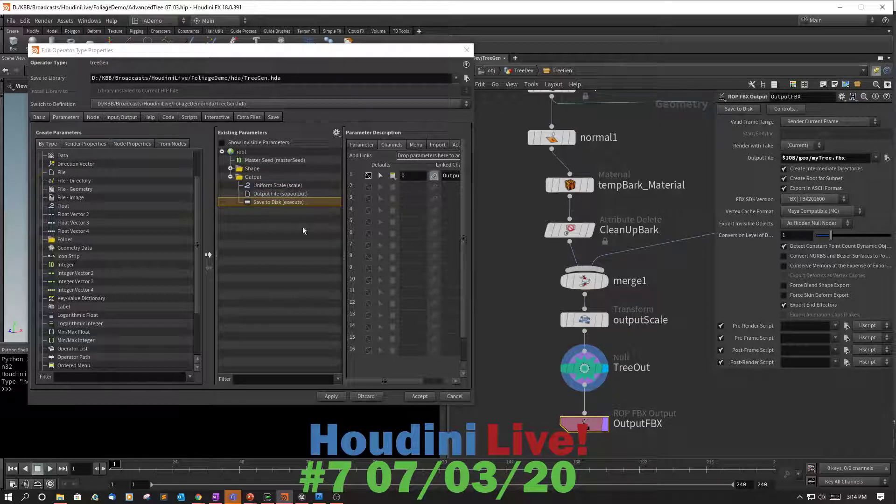
{"action": "left_click", "coordinate": [411, 399]}
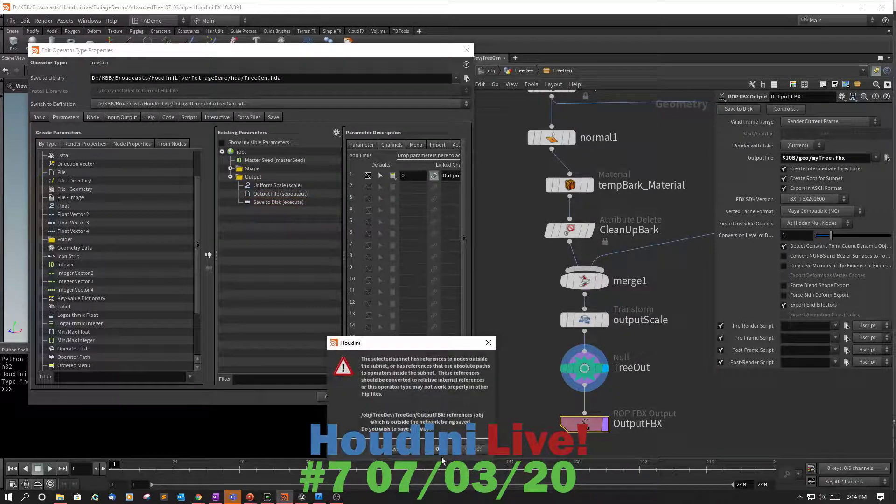
{"action": "left_click", "coordinate": [441, 449]}
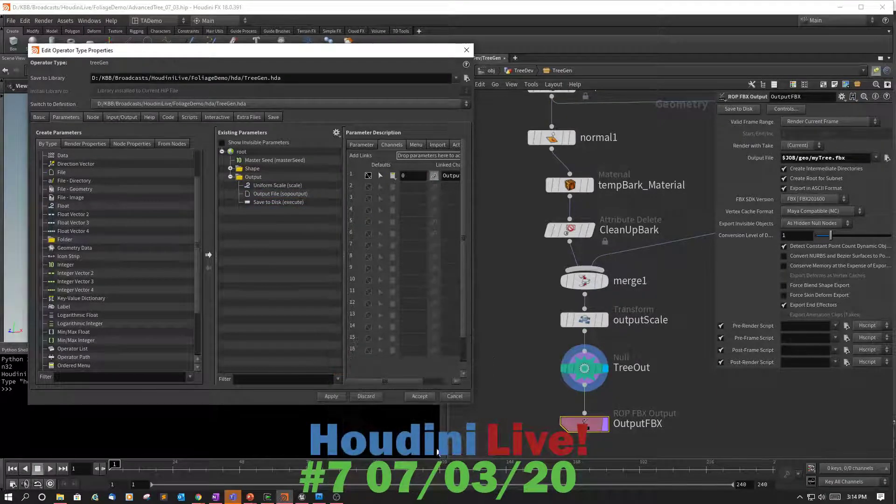
{"action": "left_click", "coordinate": [429, 395]}
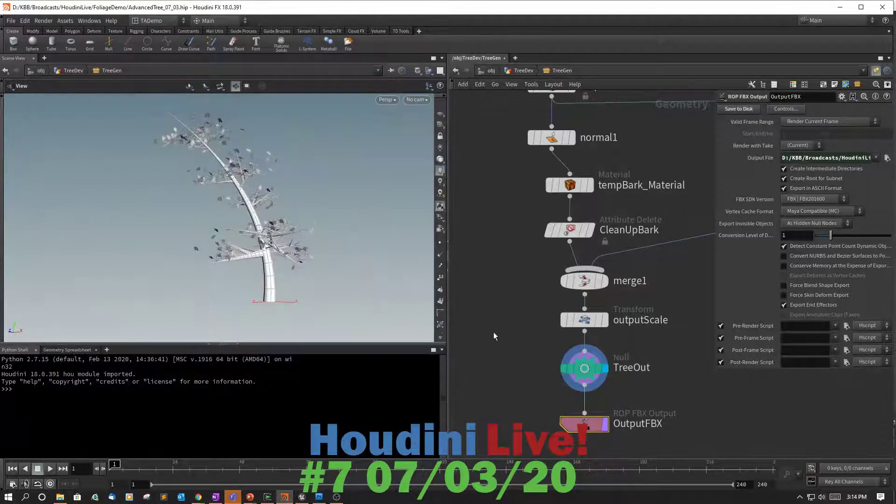
At the TreeDev level, set TreeGen's Uniform Scale to 1
{"action": "key", "text": "u"}
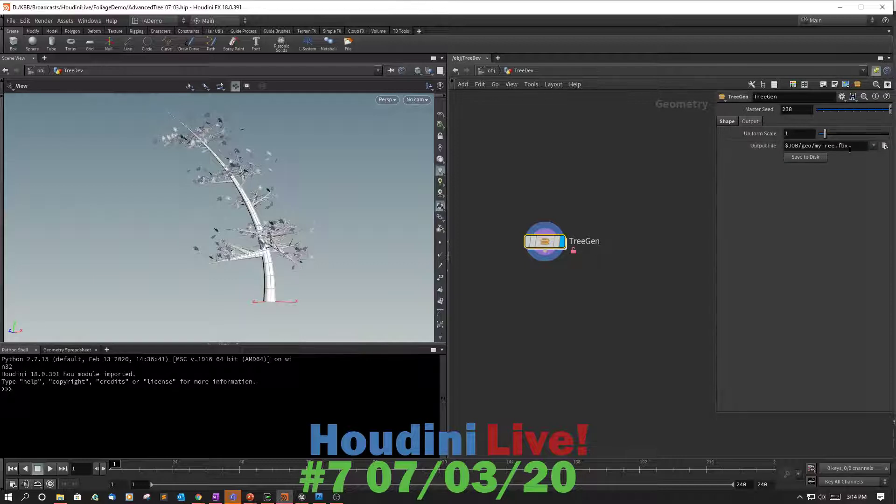
{"action": "left_click_drag", "start_coordinate": [826, 135], "coordinate": [824, 139]}
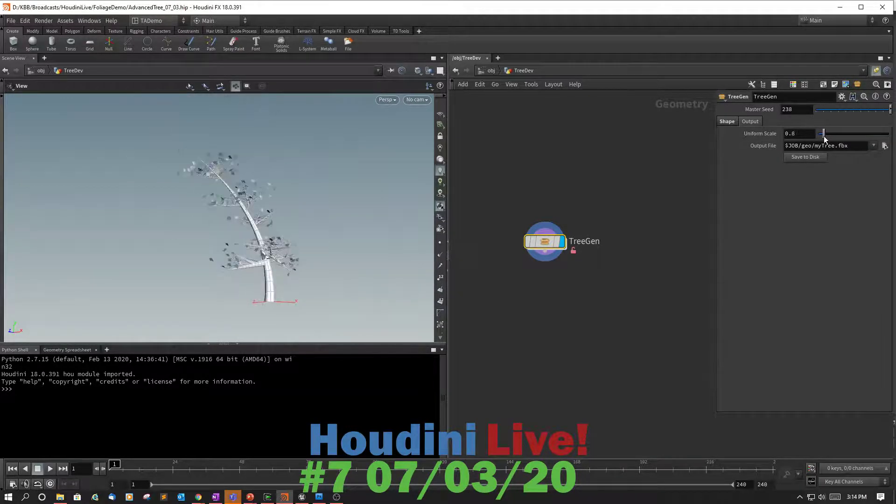
{"action": "double_click", "coordinate": [798, 135]}
{"action": "type", "text": "1"}
{"action": "key", "text": "Return"}
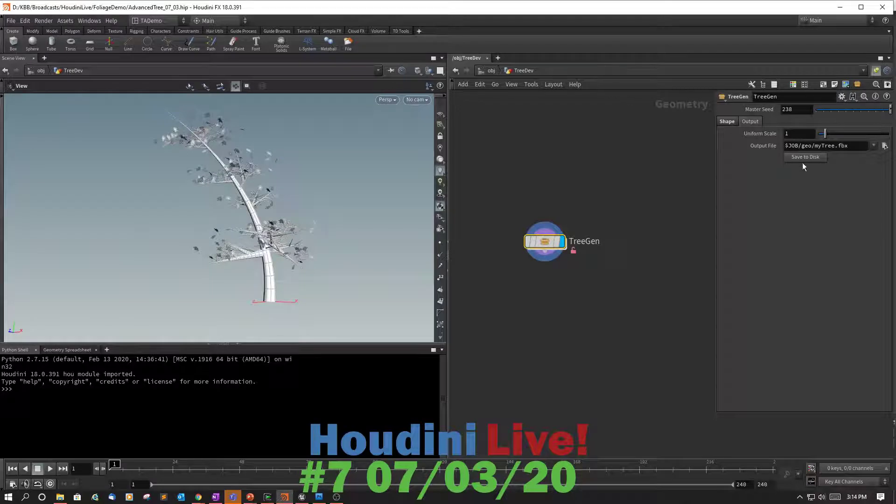
Change the output file to myTree_01.fbx and save the tree to disk
{"action": "left_click", "coordinate": [834, 148]}
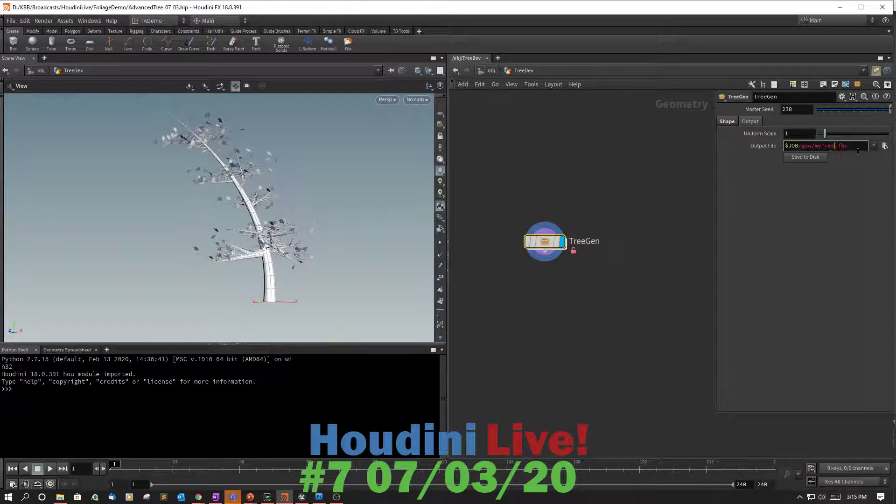
{"action": "type", "text": "+-"}
{"action": "key", "text": "BackSpace"}
{"action": "key", "text": "BackSpace"}
{"action": "type", "text": "_01"}
{"action": "key", "text": "Return"}
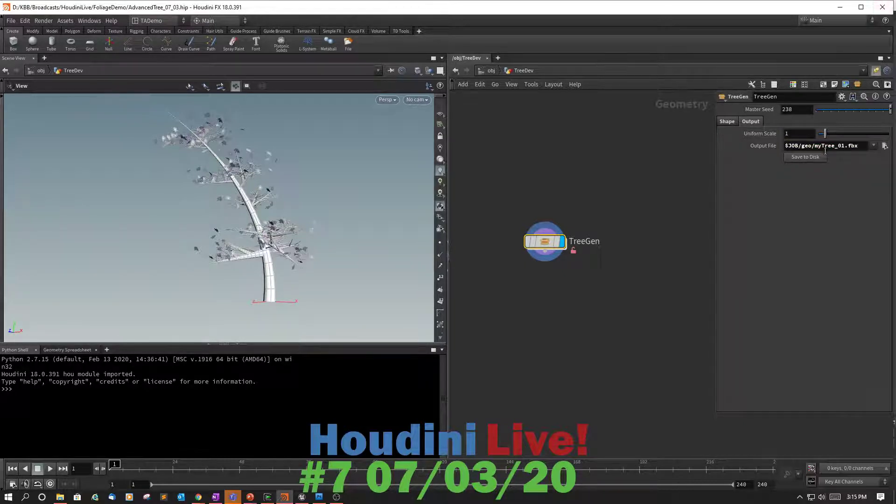
{"action": "left_click", "coordinate": [806, 159]}
Switch to Unreal Editor and browse to the Content/Maps folder
{"action": "key", "text": "alt+Tab"}
{"action": "key", "text": "alt+Tab"}
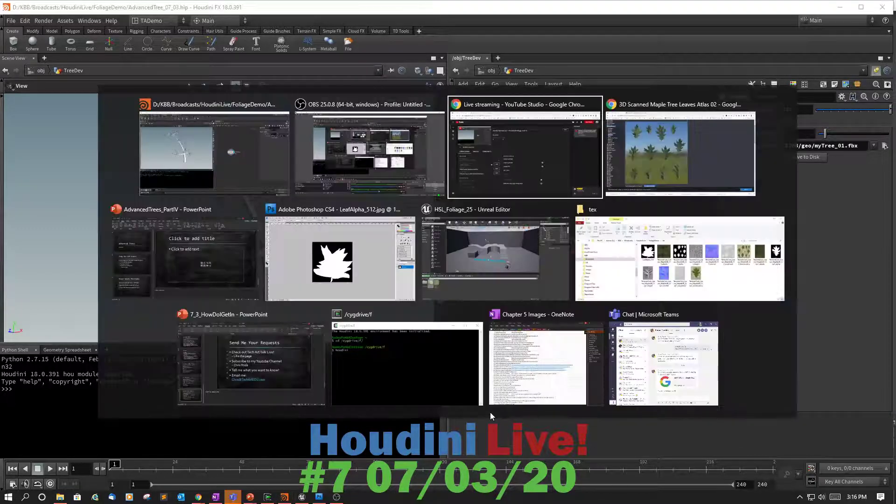
{"action": "key", "text": "alt+Tab"}
{"action": "key", "text": "alt+Tab"}
{"action": "key", "text": "alt+Tab"}
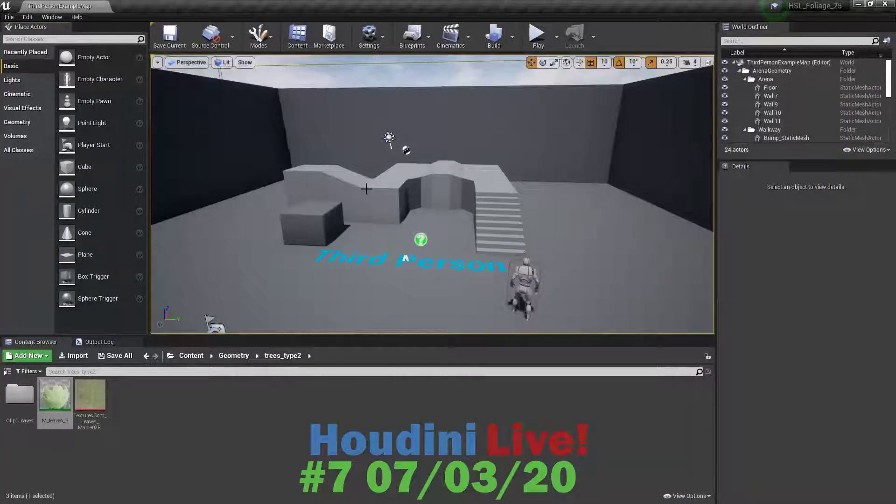
{"action": "left_click", "coordinate": [234, 355]}
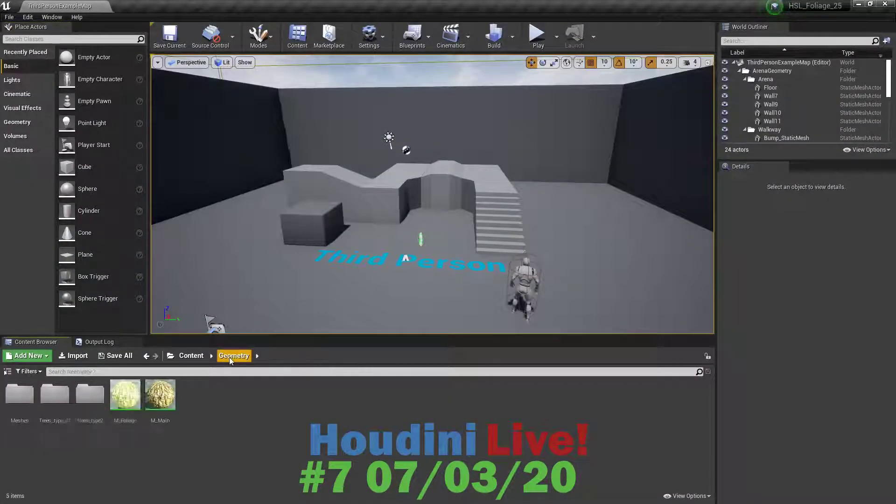
{"action": "left_click", "coordinate": [195, 356]}
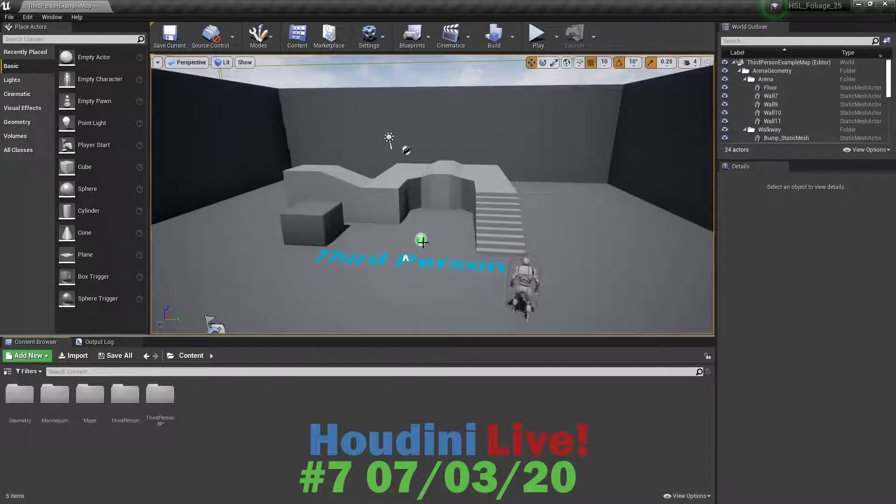
{"action": "scroll", "coordinate": [415, 239], "scroll_direction": "down", "scroll_amount": 2}
{"action": "scroll", "coordinate": [416, 239], "scroll_direction": "up", "scroll_amount": 2}
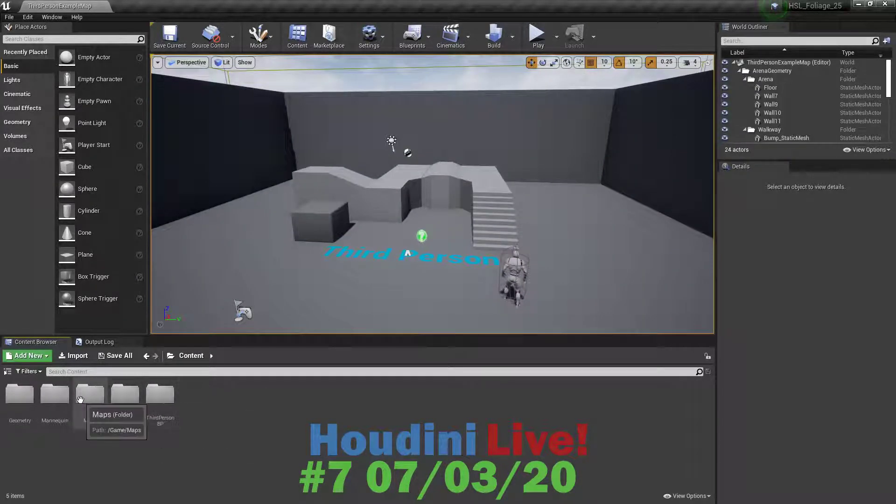
{"action": "double_click", "coordinate": [89, 395]}
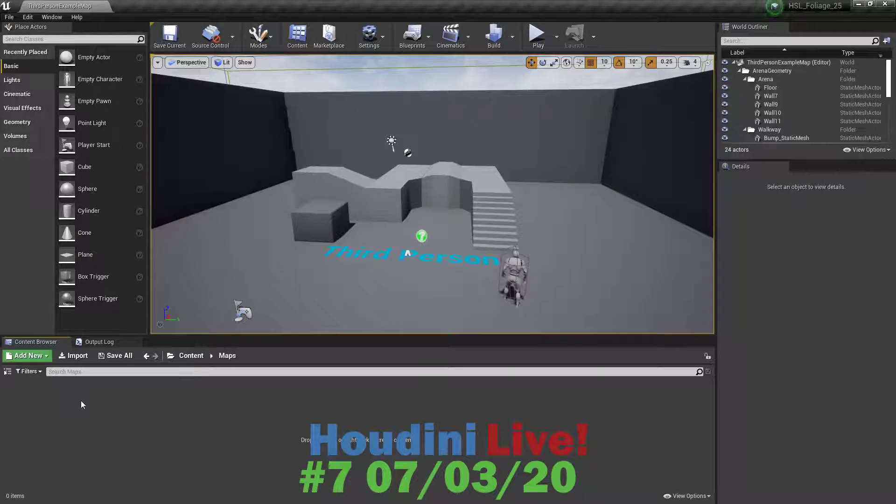
Create a new level from the Default template
{"action": "left_click", "coordinate": [9, 17]}
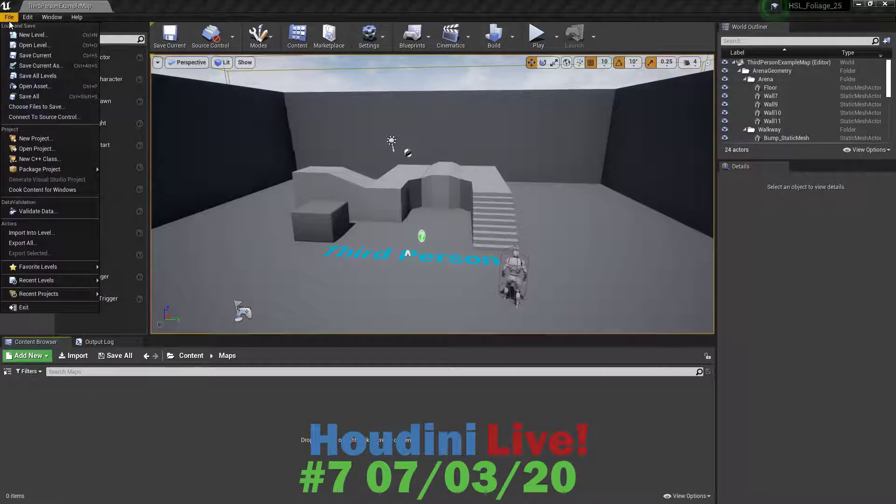
{"action": "left_click", "coordinate": [39, 41]}
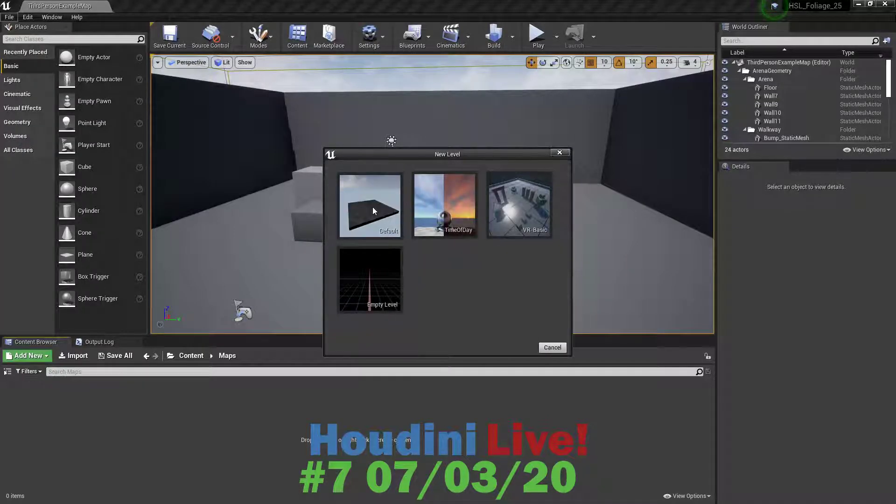
{"action": "left_click", "coordinate": [373, 211]}
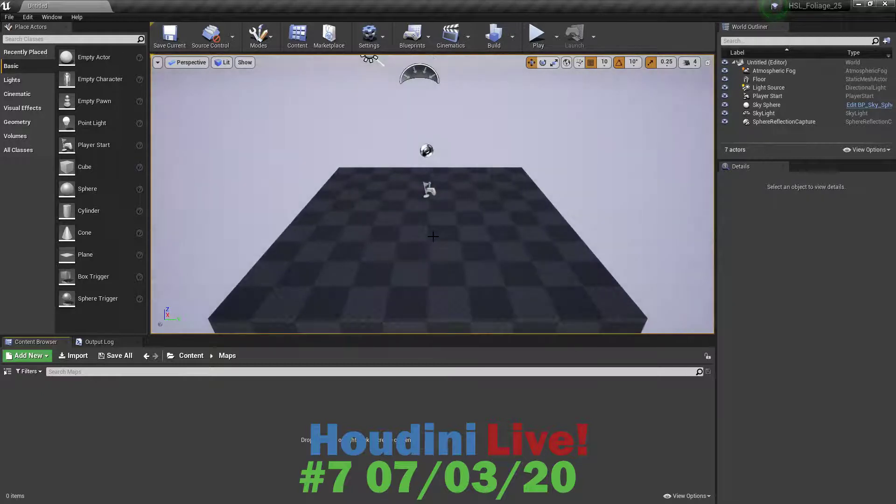
Scale the new level's floor to 10, 10, 1
{"action": "scroll", "coordinate": [433, 237], "scroll_direction": "down", "scroll_amount": 8}
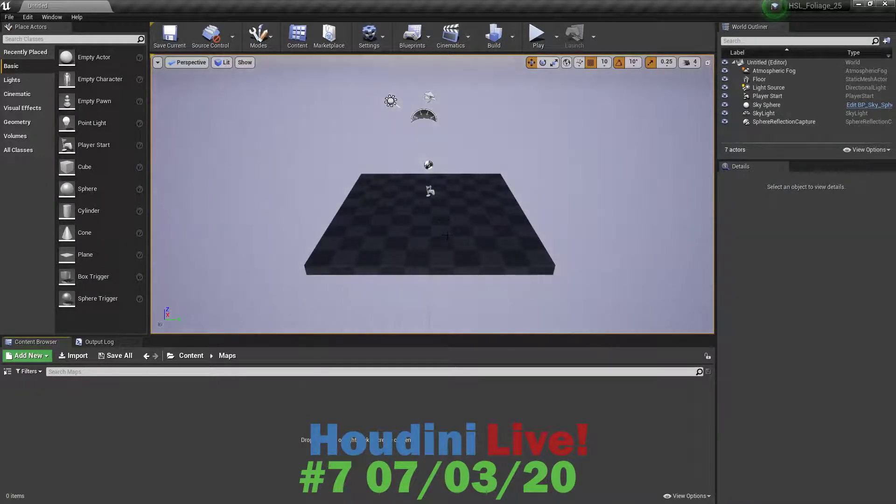
{"action": "left_click", "coordinate": [446, 235]}
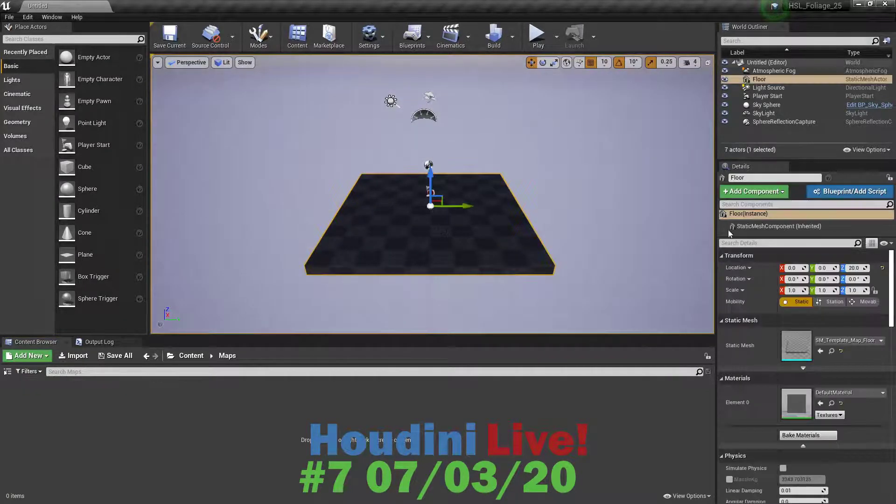
{"action": "left_click", "coordinate": [792, 290]}
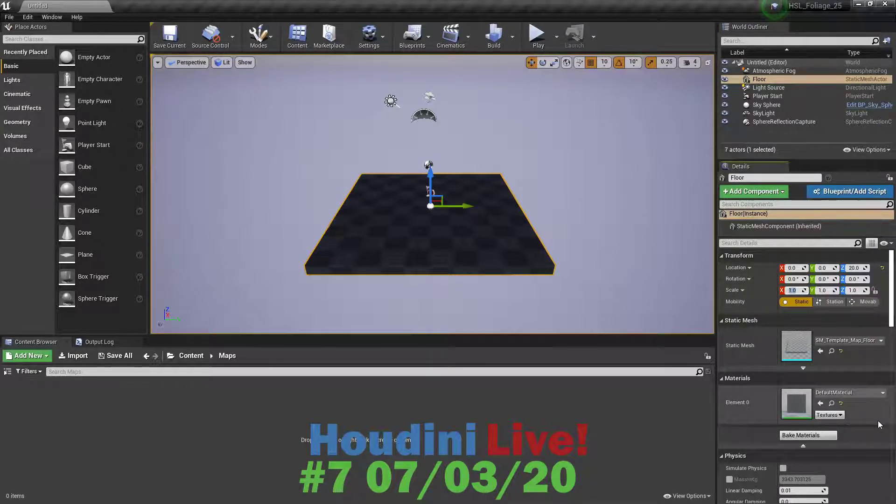
{"action": "type", "text": "10"}
{"action": "key", "text": "Return"}
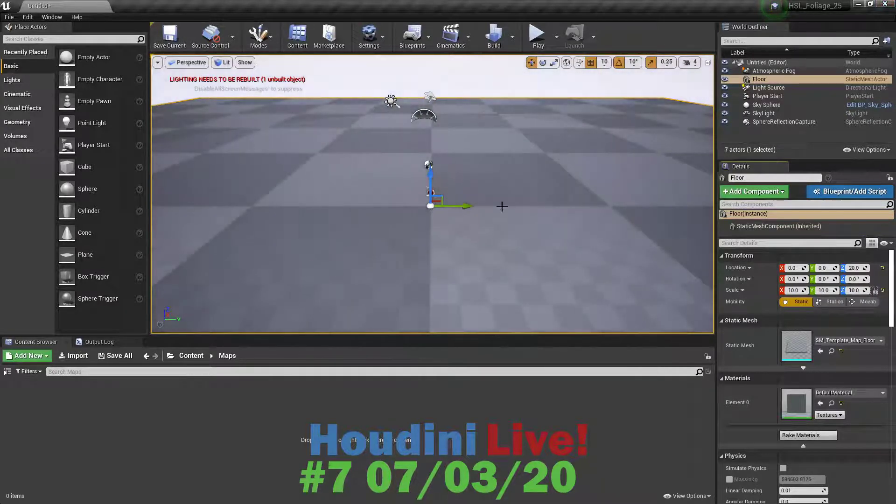
{"action": "left_click", "coordinate": [855, 291]}
{"action": "type", "text": "1"}
{"action": "key", "text": "Return"}
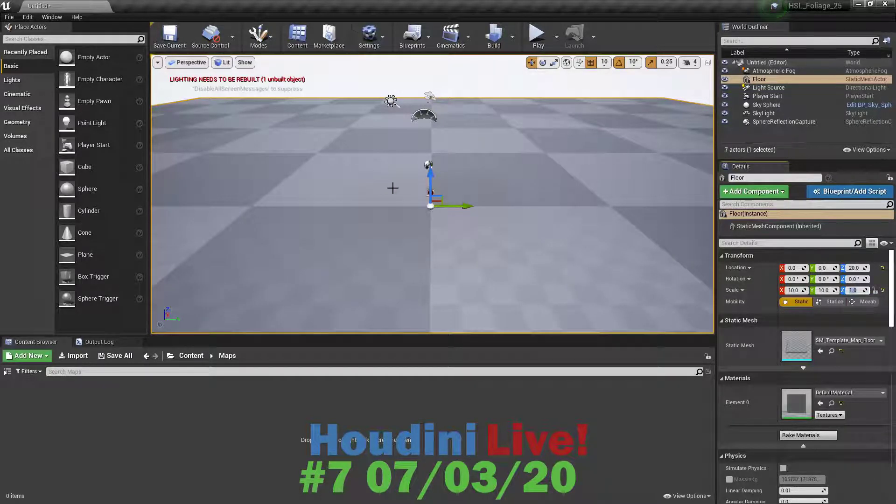
Save the current level as HSL_Foliage in Maps
{"action": "left_click", "coordinate": [170, 35]}
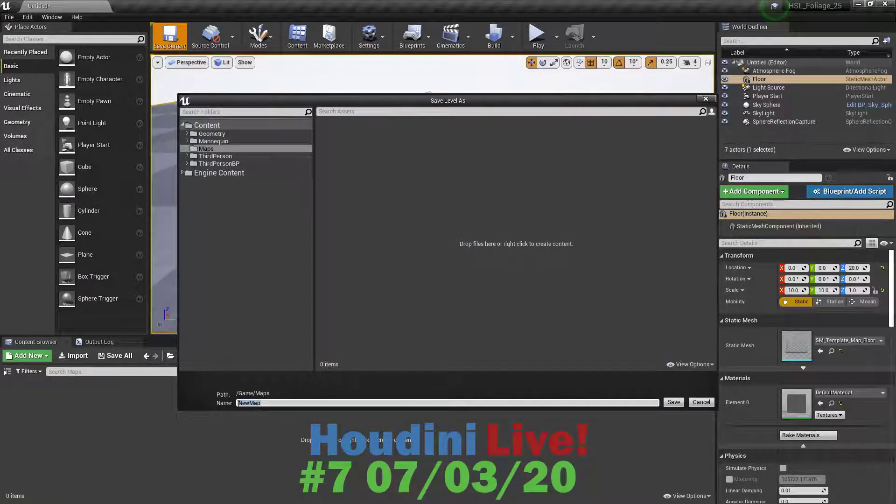
{"action": "type", "text": "HSL_Foliage"}
{"action": "key", "text": "Return"}
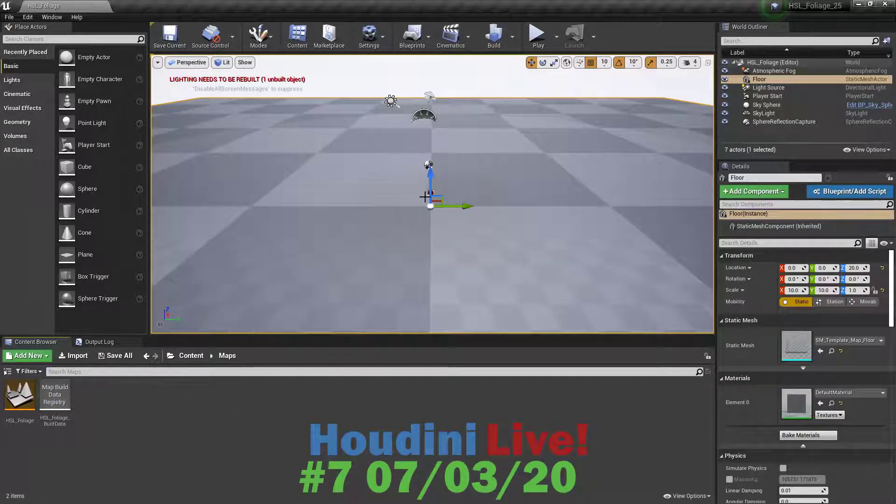
Create a new folder named HSL_Foliage inside Content/Geometry
{"action": "left_click", "coordinate": [192, 363]}
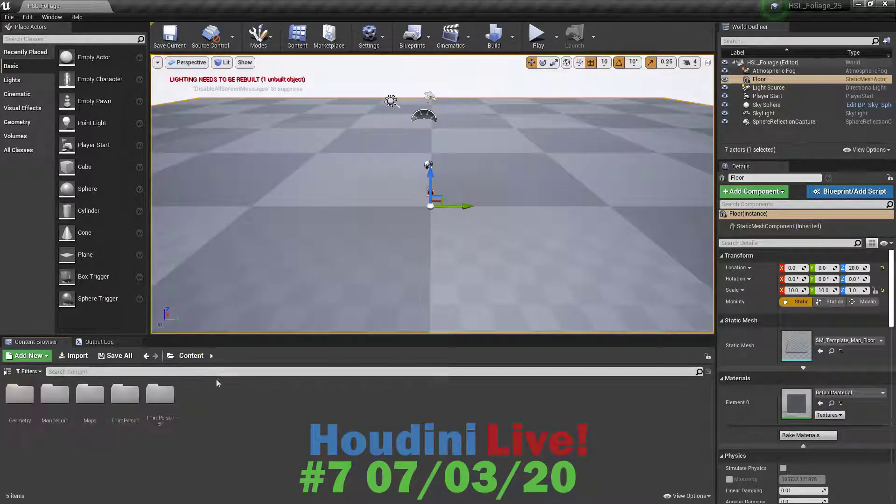
{"action": "double_click", "coordinate": [19, 396]}
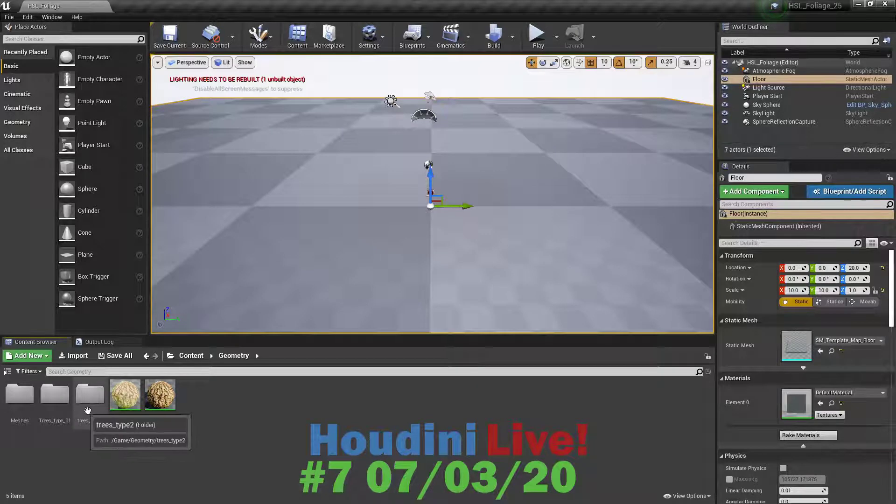
{"action": "right_click", "coordinate": [205, 402]}
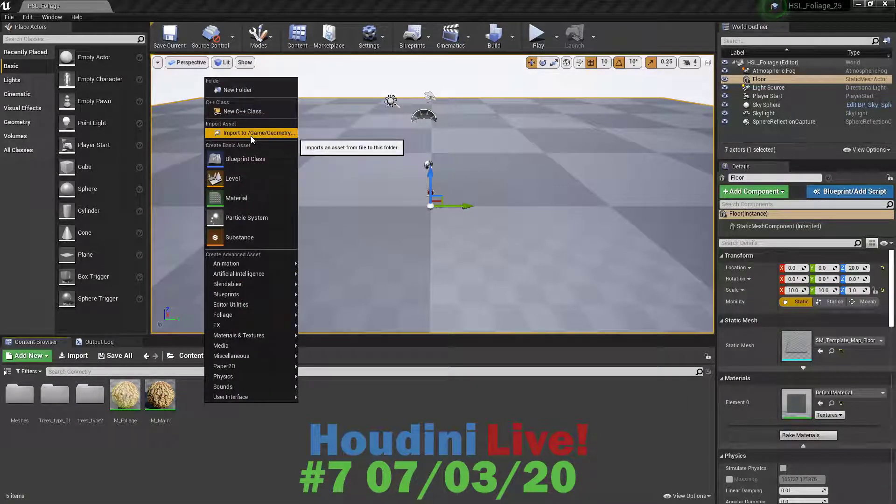
{"action": "left_click", "coordinate": [242, 90]}
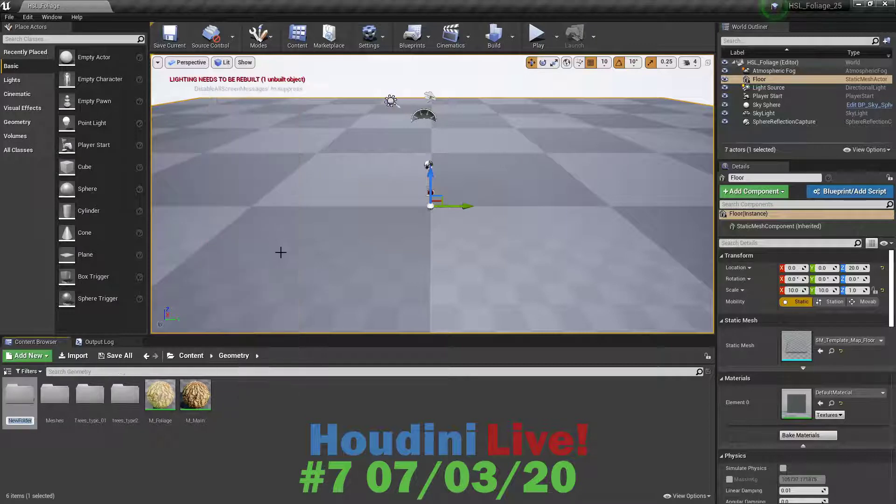
{"action": "type", "text": "HSL_"}
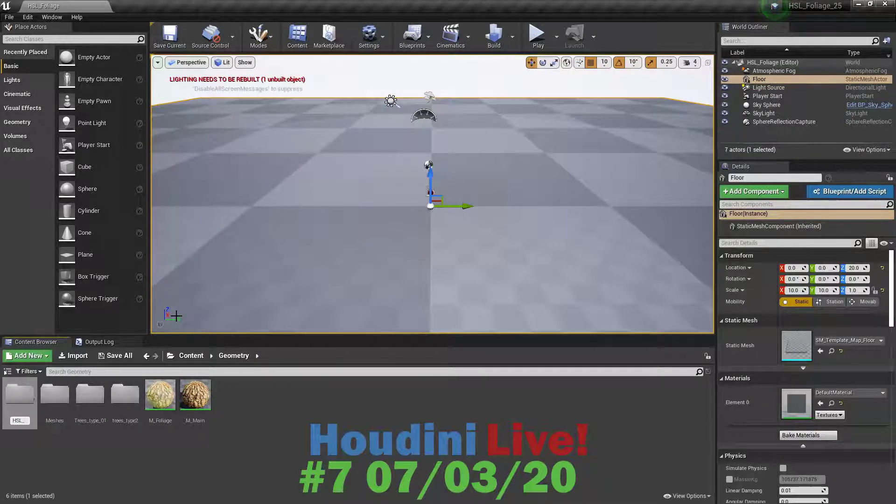
{"action": "type", "text": "Foliage"}
{"action": "key", "text": "Return"}
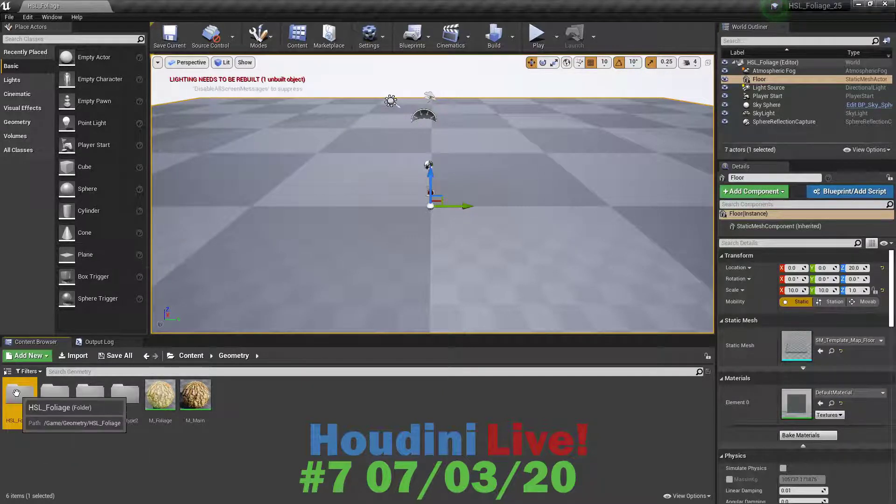
Start importing myTree_01.fbx into the HSL_Foliage folder
{"action": "double_click", "coordinate": [16, 392]}
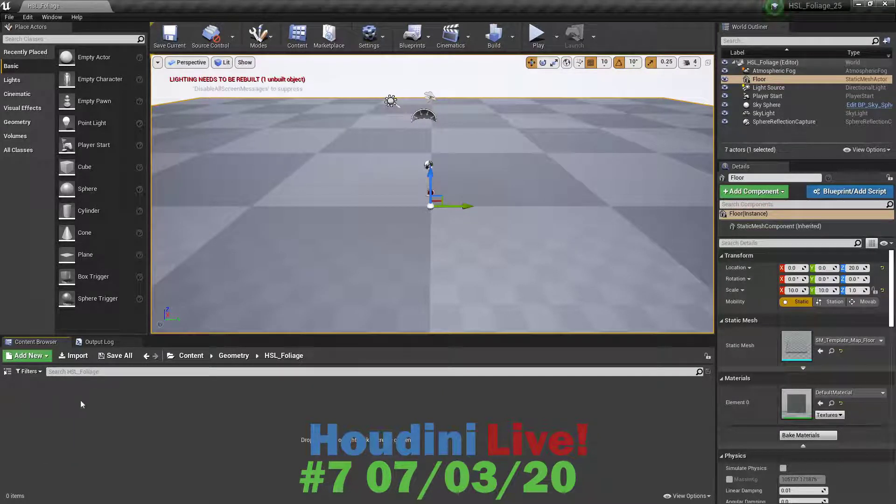
{"action": "right_click", "coordinate": [195, 394]}
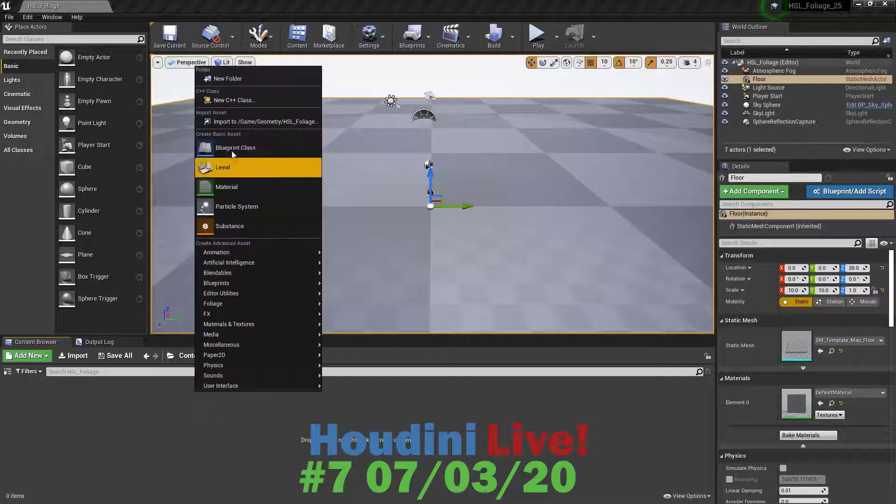
{"action": "left_click", "coordinate": [240, 125]}
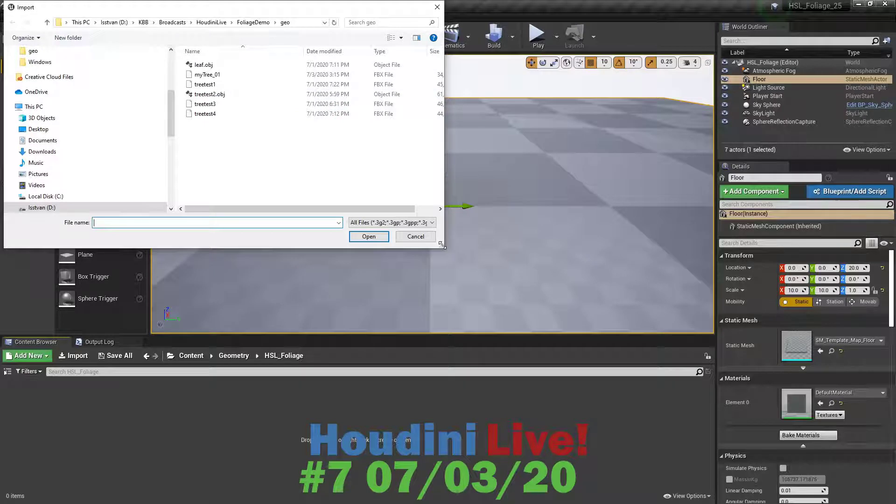
{"action": "left_click_drag", "start_coordinate": [441, 243], "coordinate": [495, 280]}
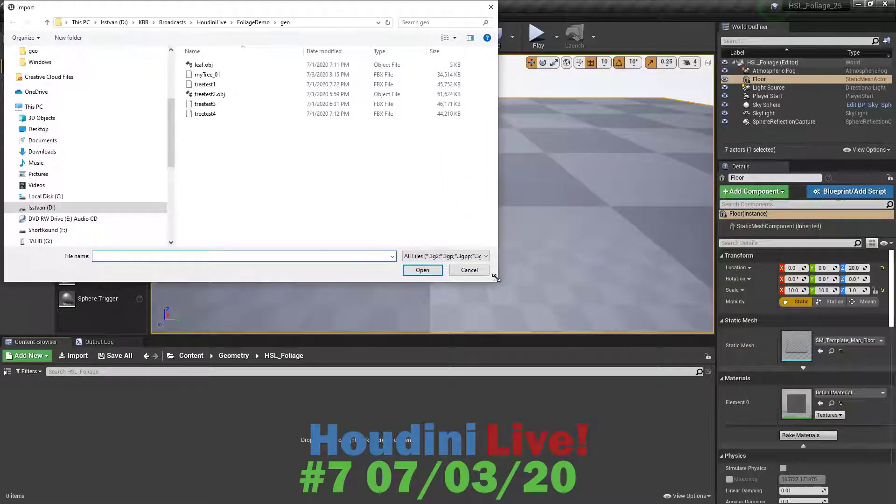
{"action": "left_click", "coordinate": [216, 75]}
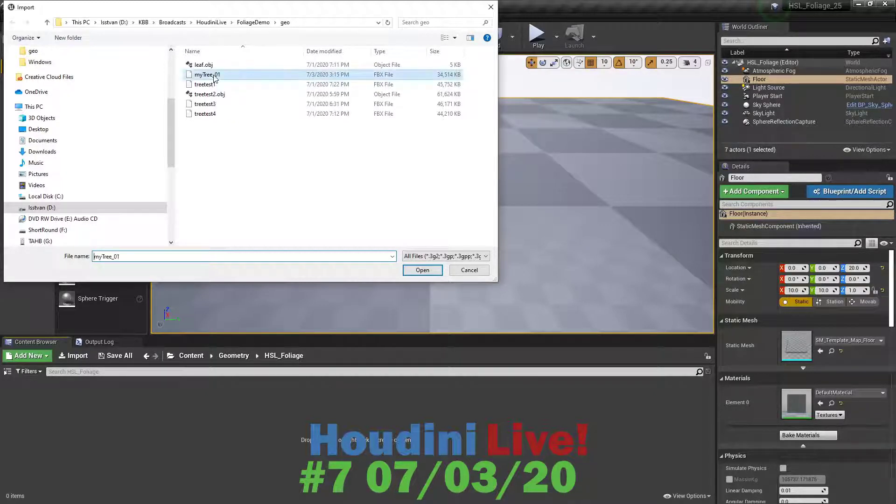
{"action": "left_click", "coordinate": [423, 270]}
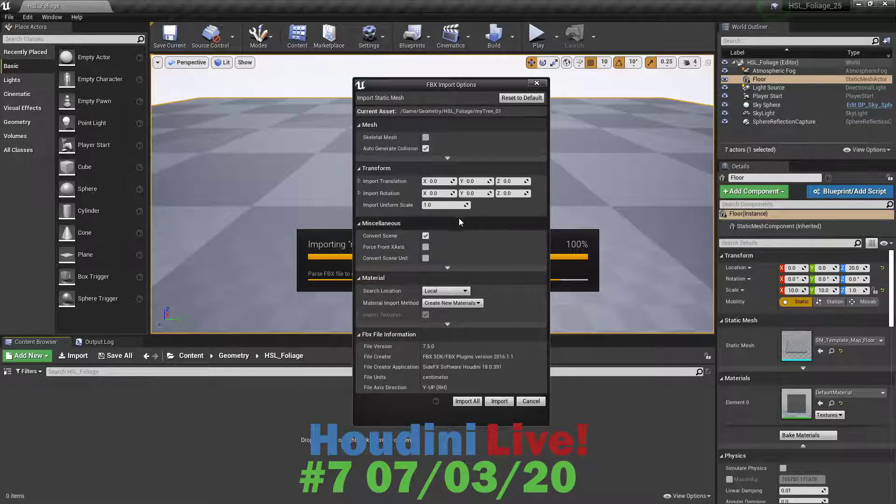
Import myTree_01 with an import uniform scale of 100, including all materials
{"action": "left_click", "coordinate": [430, 205]}
{"action": "type", "text": "100"}
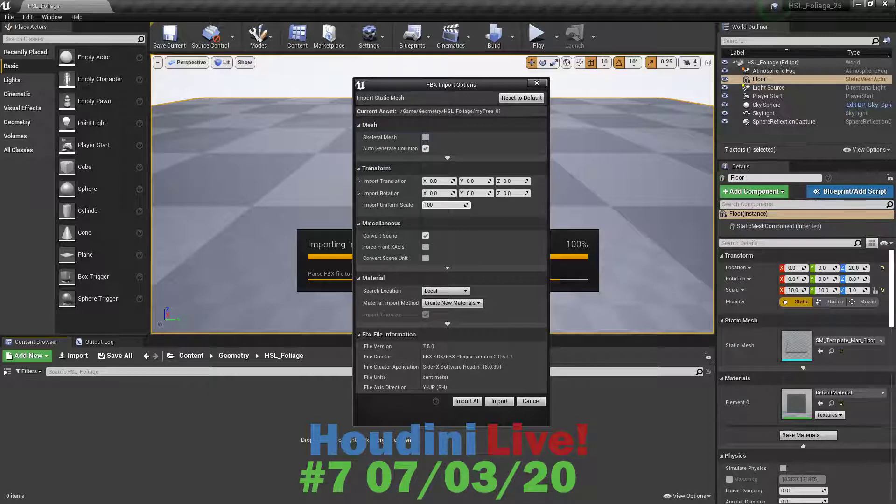
{"action": "left_click", "coordinate": [467, 402]}
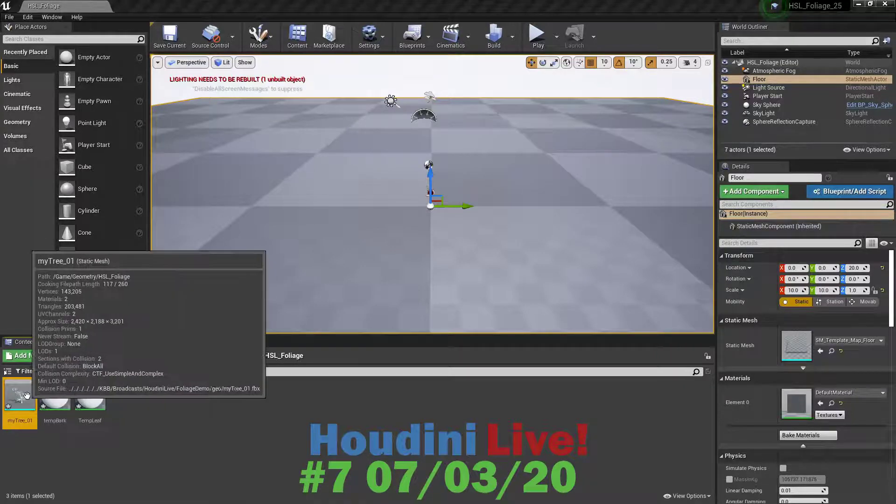
Place myTree_01 in the level at -330, 140, 20 and view the whole tree
{"action": "mouse_move", "coordinate": [19, 396]}
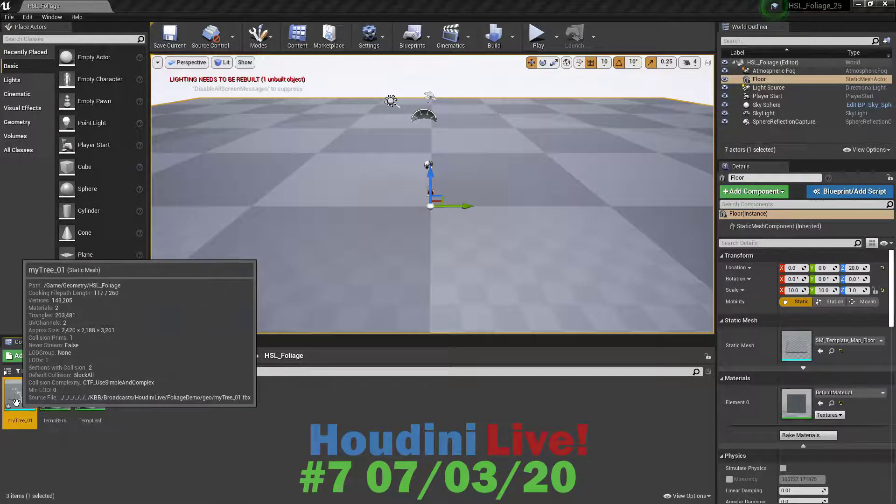
{"action": "left_click_drag", "start_coordinate": [120, 340], "coordinate": [461, 241]}
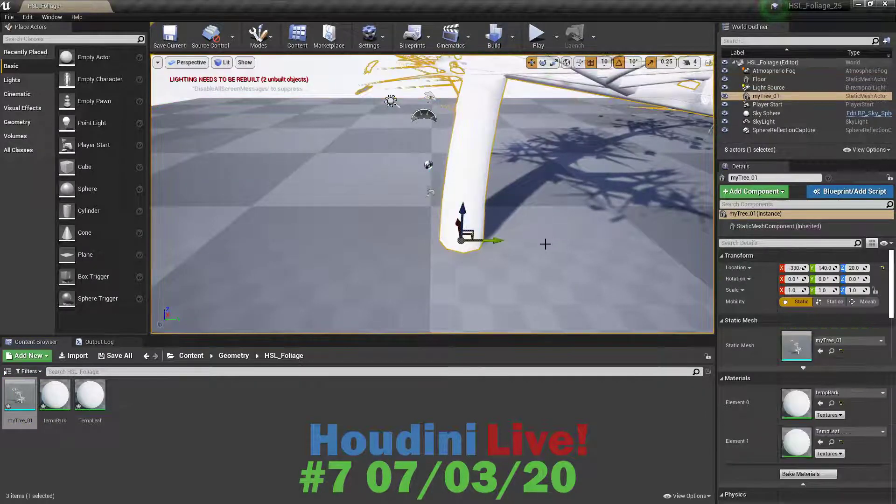
{"action": "right_click_drag", "start_coordinate": [522, 250], "coordinate": [483, 254]}
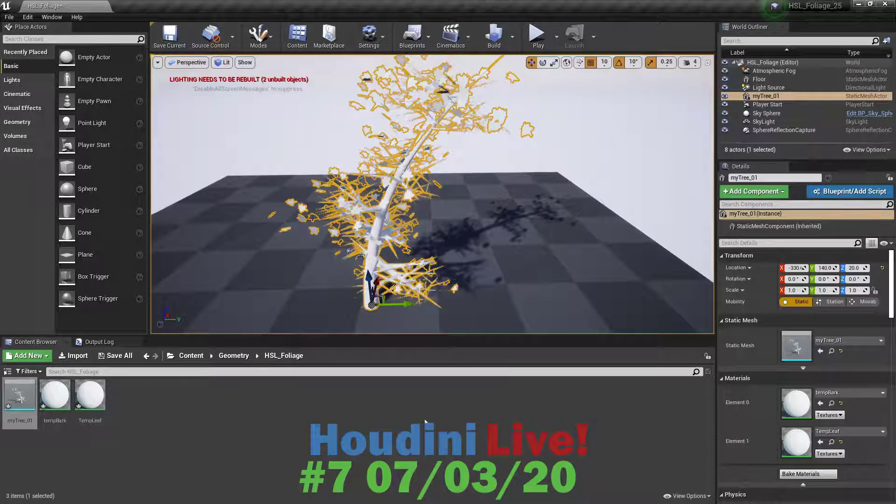
{"action": "left_click", "coordinate": [130, 455]}
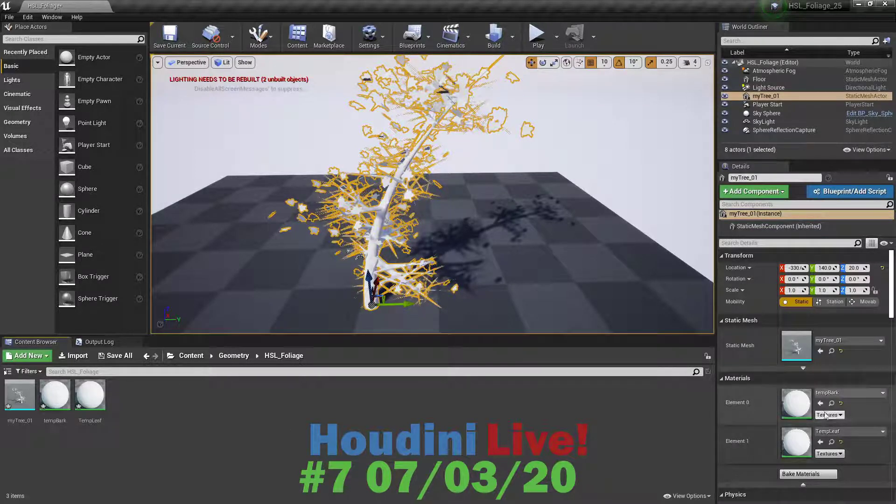
Build the level lighting and orbit around the tree to check its shadows
{"action": "left_click", "coordinate": [494, 35]}
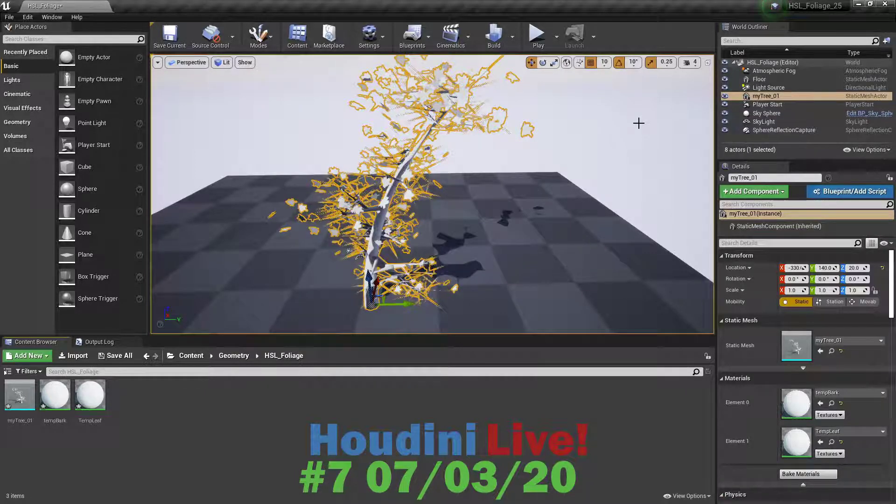
{"action": "left_click_drag", "start_coordinate": [460, 160], "coordinate": [468, 197], "text": "alt"}
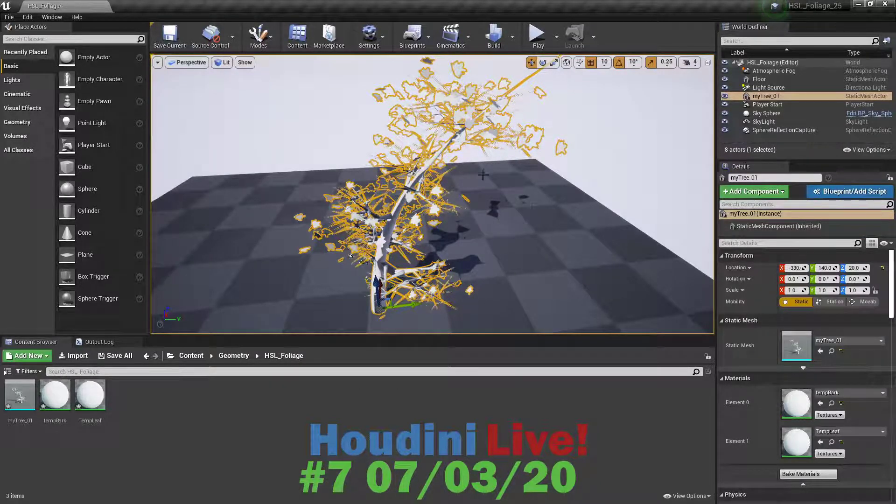
{"action": "left_click", "coordinate": [538, 37]}
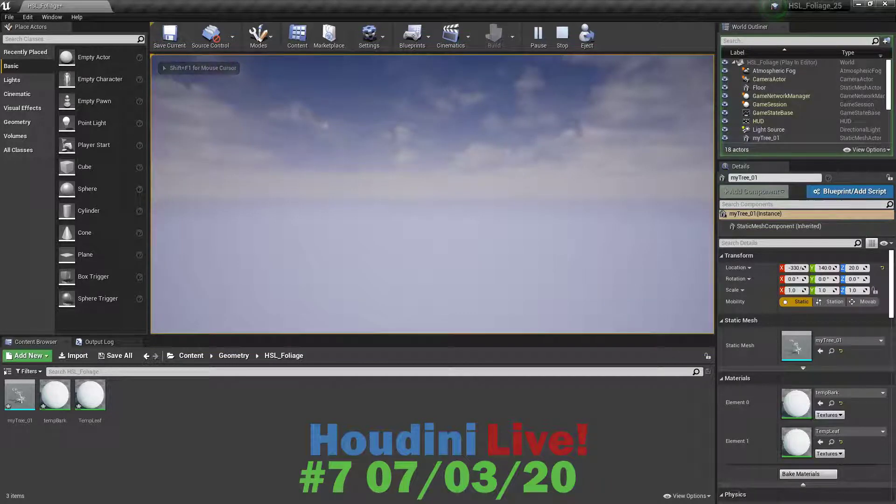
{"action": "key", "text": "Escape"}
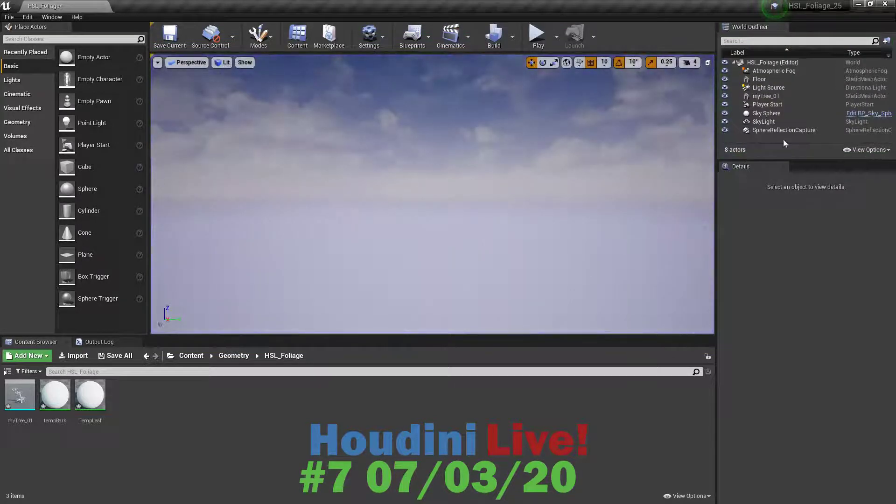
{"action": "left_click", "coordinate": [760, 96]}
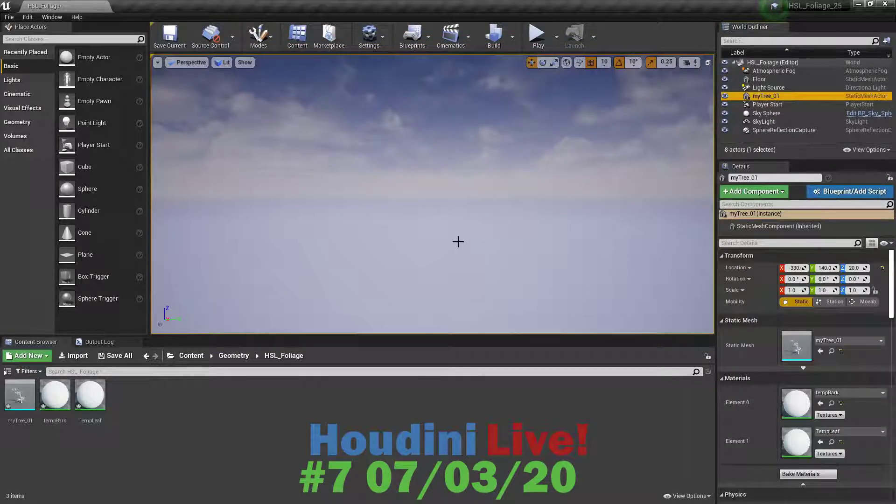
{"action": "key", "text": "e"}
{"action": "key", "text": "f"}
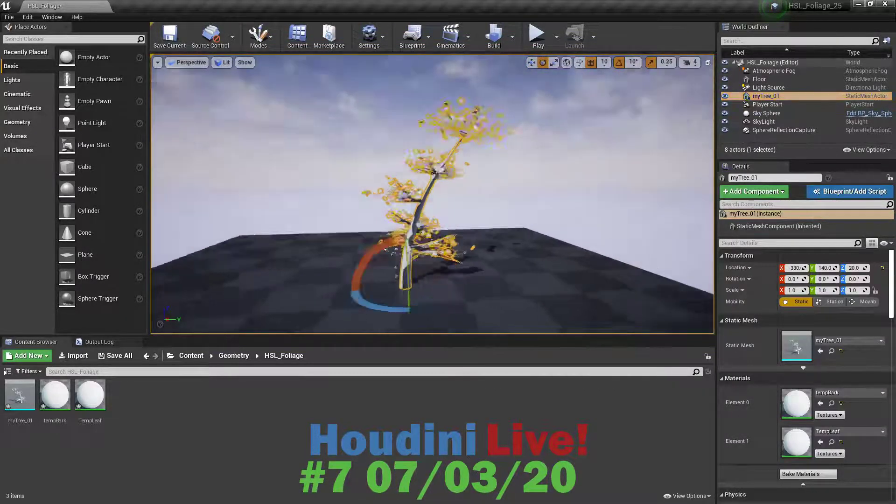
{"action": "left_click_drag", "start_coordinate": [490, 196], "coordinate": [570, 190], "text": "alt"}
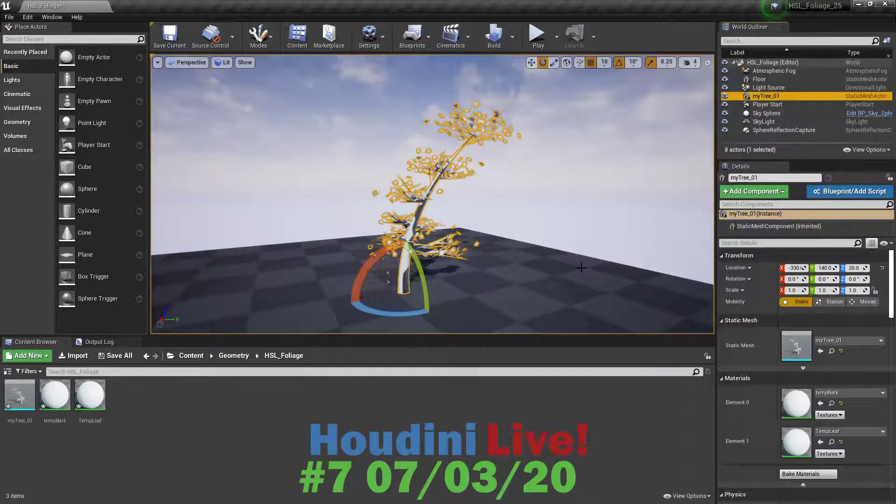
{"action": "left_click_drag", "start_coordinate": [581, 268], "coordinate": [658, 263], "text": "alt"}
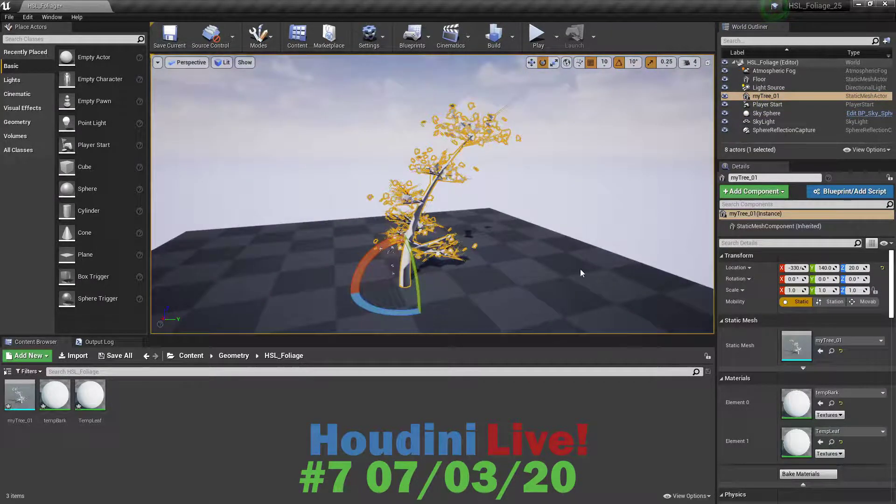
{"action": "key", "text": "w"}
{"action": "left_click_drag", "start_coordinate": [408, 251], "coordinate": [400, 230]}
{"action": "key", "text": "ctrl+z"}
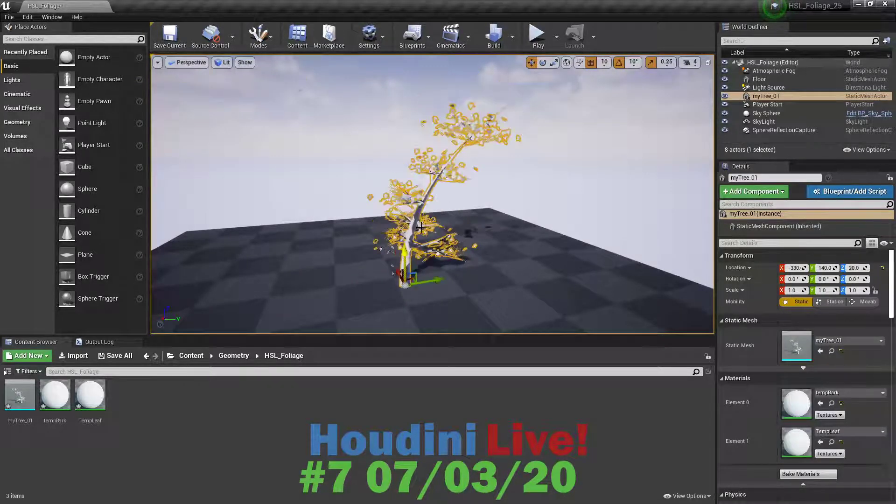
Move Player Start to X -1860, then play-test by running toward the tree
{"action": "left_click", "coordinate": [767, 105]}
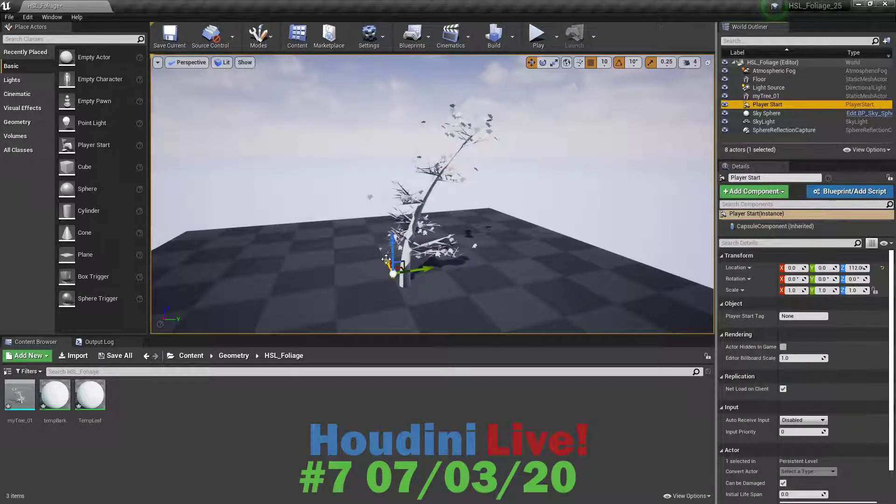
{"action": "left_click_drag", "start_coordinate": [386, 260], "coordinate": [422, 246]}
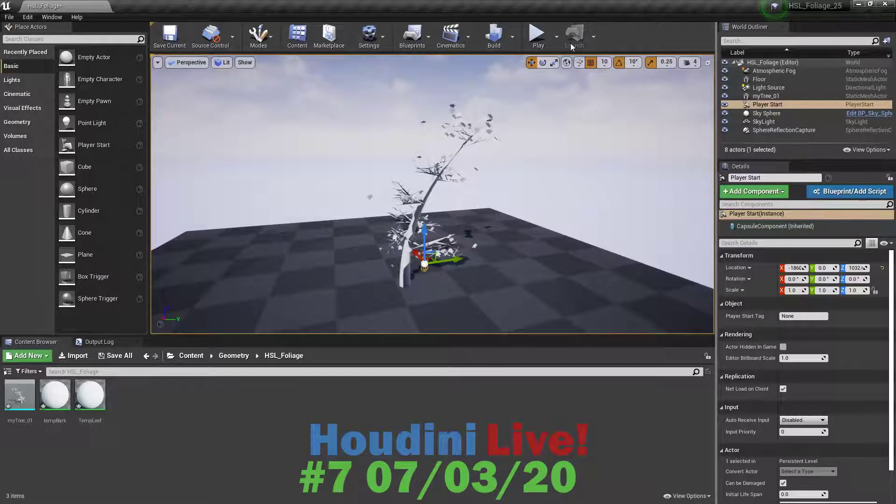
{"action": "left_click", "coordinate": [535, 36]}
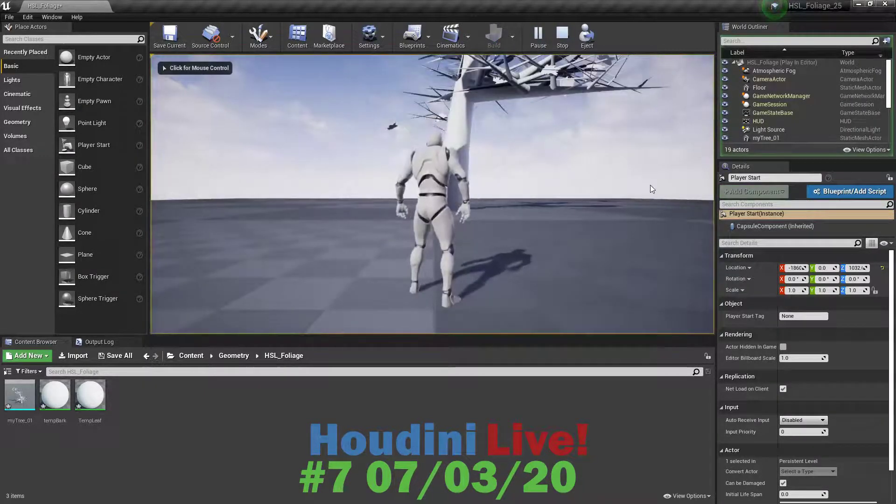
{"action": "left_click", "coordinate": [652, 189]}
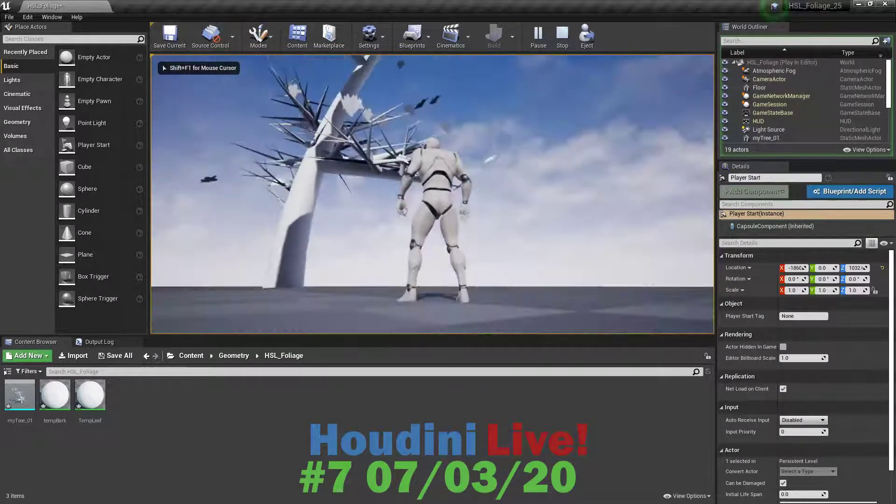
{"action": "key", "text": "w"}
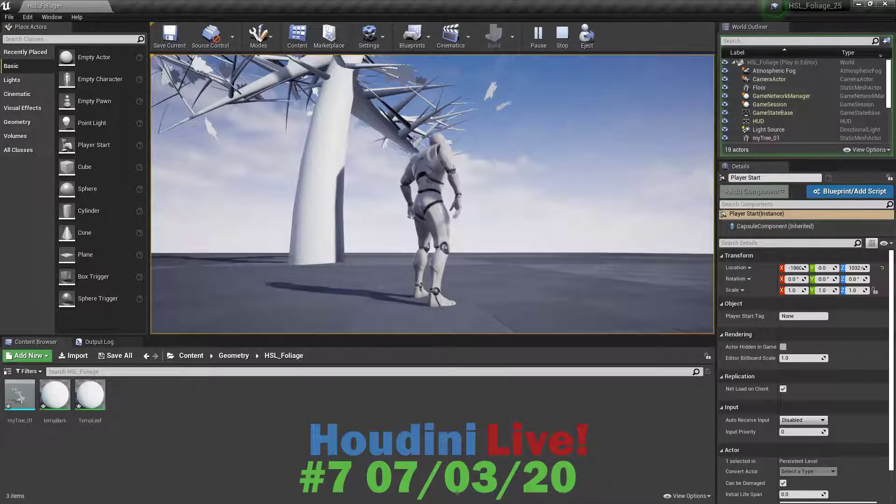
{"action": "key", "text": "Escape"}
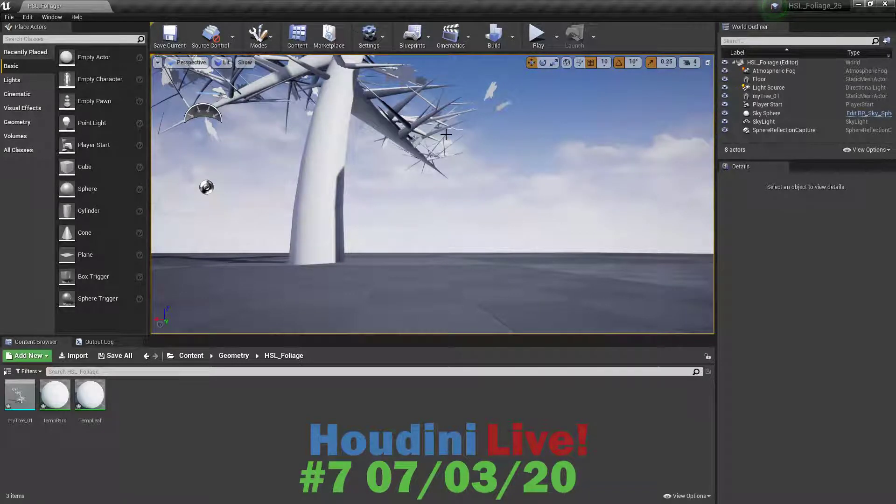
In Houdini, set the TreeGen node's Uniform Scale to 50
{"action": "key", "text": "alt+Tab"}
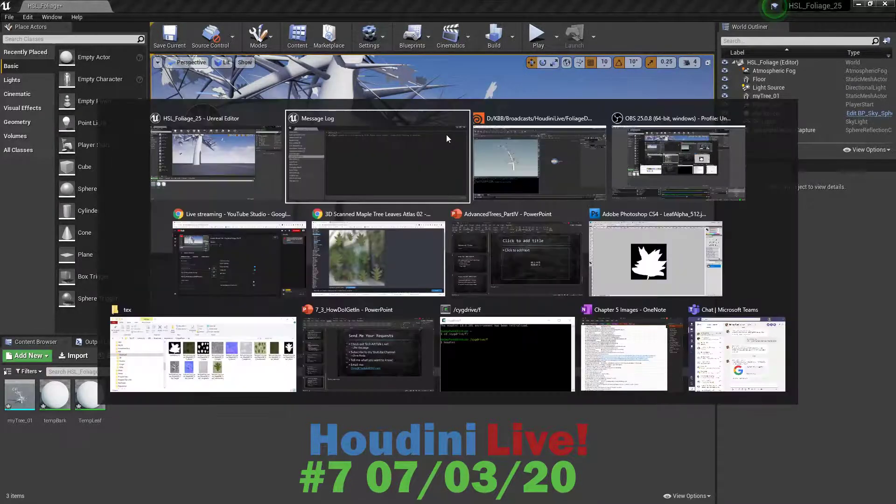
{"action": "key", "text": "alt+Tab"}
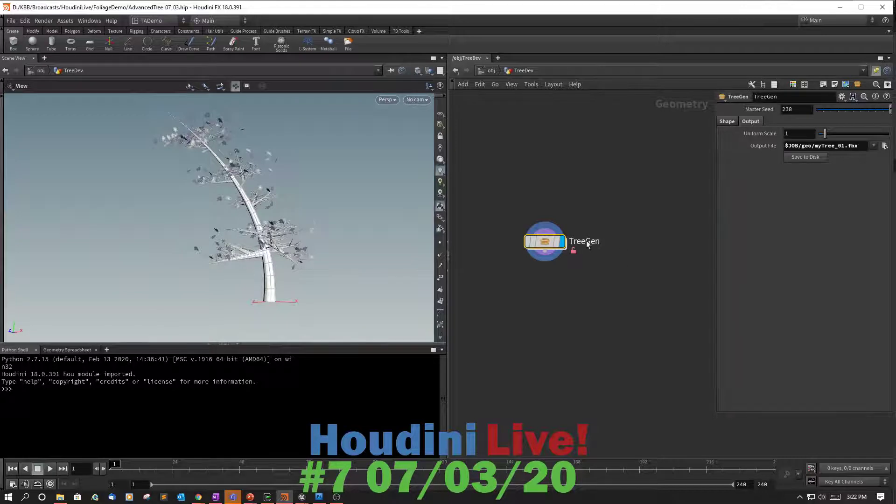
{"action": "left_click", "coordinate": [546, 246]}
{"action": "left_click_drag", "start_coordinate": [825, 137], "coordinate": [828, 134]}
{"action": "left_click", "coordinate": [810, 133]}
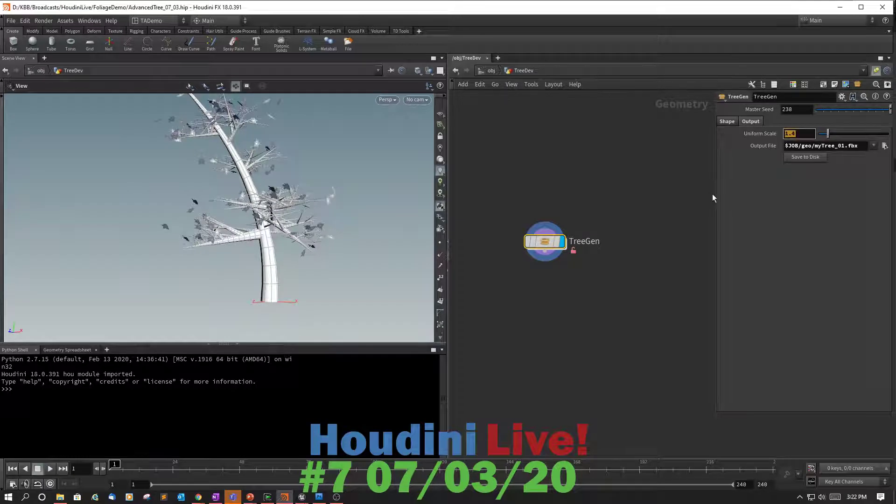
{"action": "type", "text": "50"}
{"action": "key", "text": "Return"}
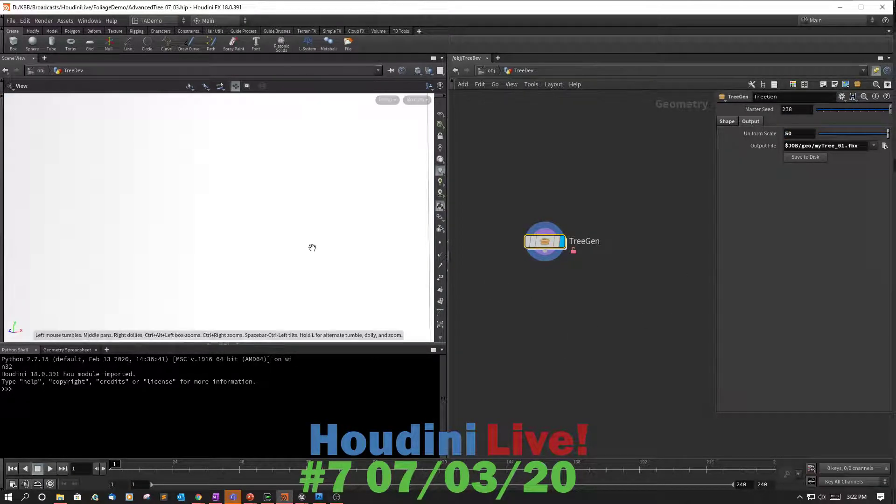
Re-save the rescaled tree to myTree_01.fbx and return to Unreal
{"action": "key", "text": "h"}
{"action": "left_click_drag", "start_coordinate": [363, 281], "coordinate": [349, 229]}
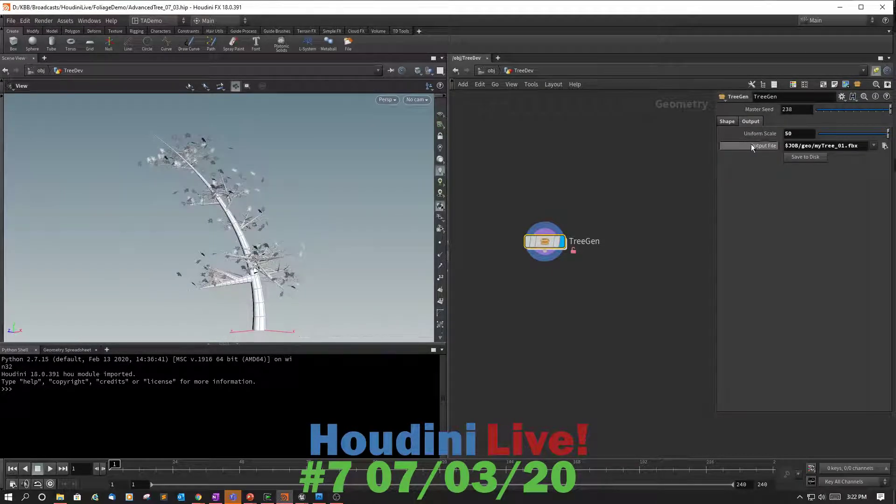
{"action": "left_click", "coordinate": [796, 155]}
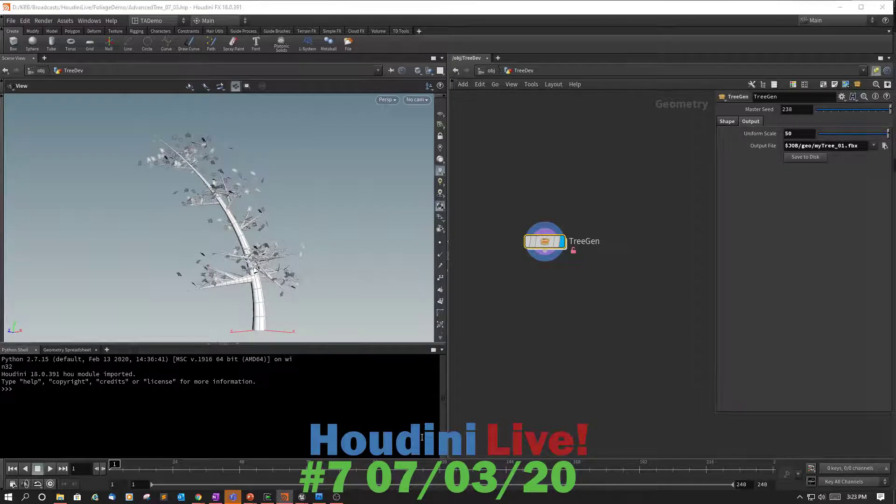
{"action": "key", "text": "alt+Tab"}
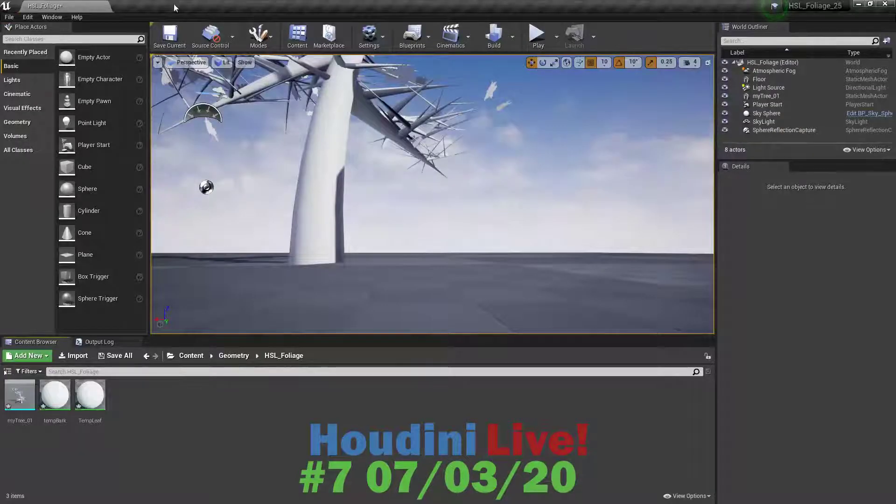
Delete the placed tree from the level and the myTree_01 asset from HSL_Foliage
{"action": "left_click", "coordinate": [330, 183]}
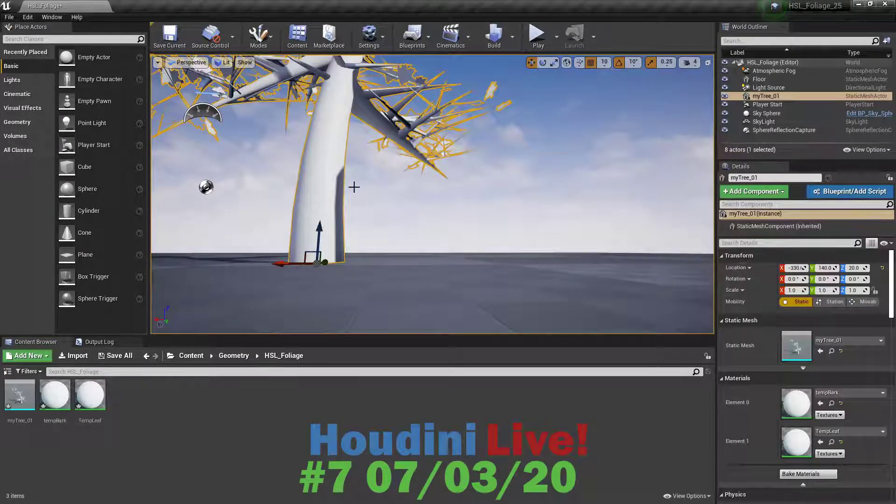
{"action": "key", "text": "Delete"}
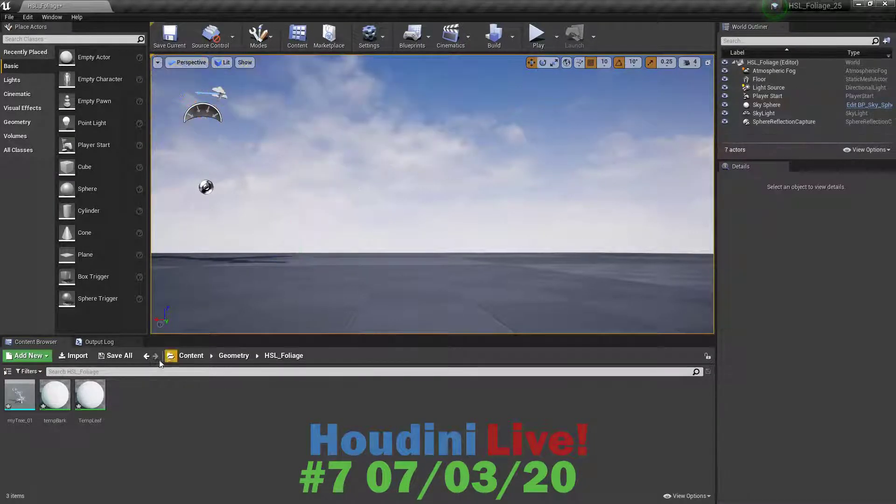
{"action": "left_click", "coordinate": [31, 399]}
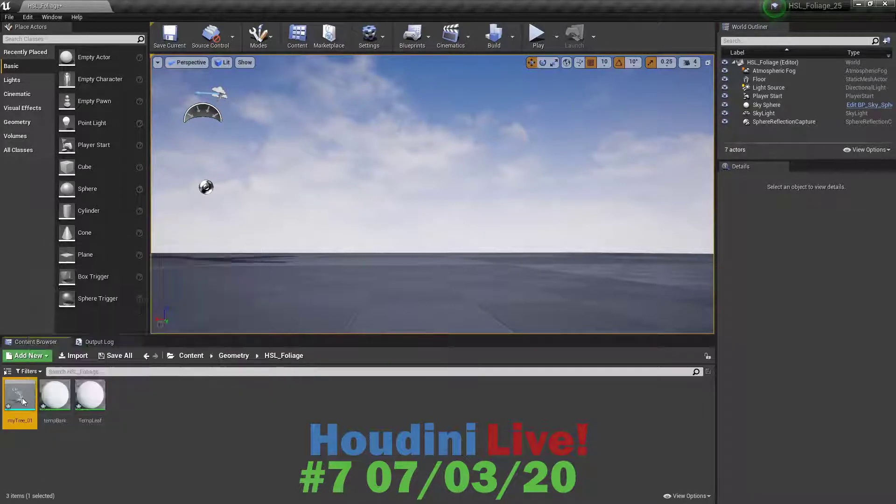
{"action": "key", "text": "Delete"}
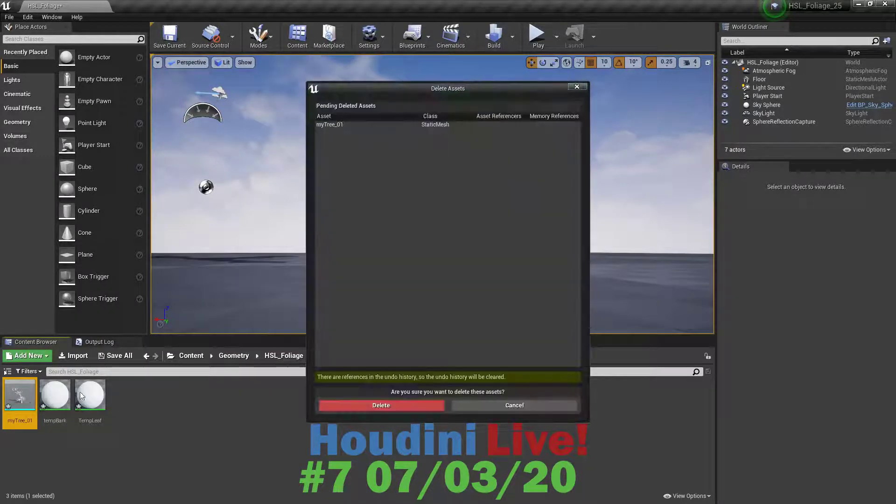
{"action": "left_click", "coordinate": [400, 405]}
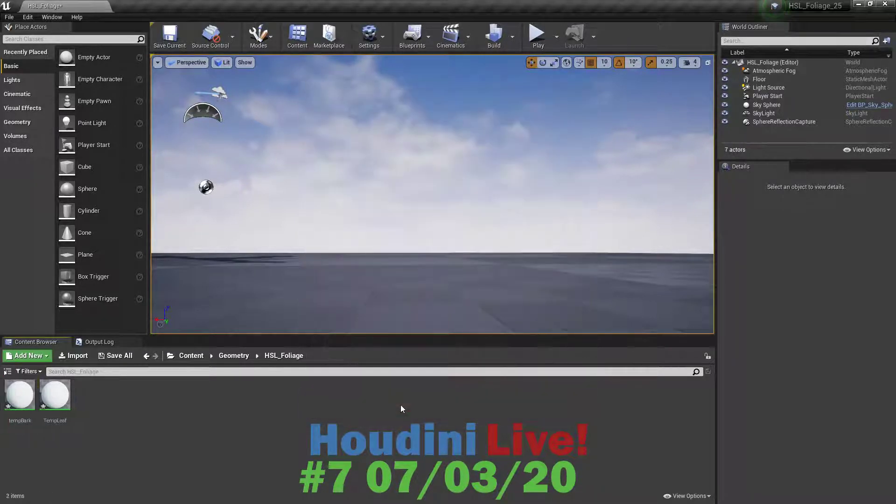
{"action": "right_click", "coordinate": [259, 405]}
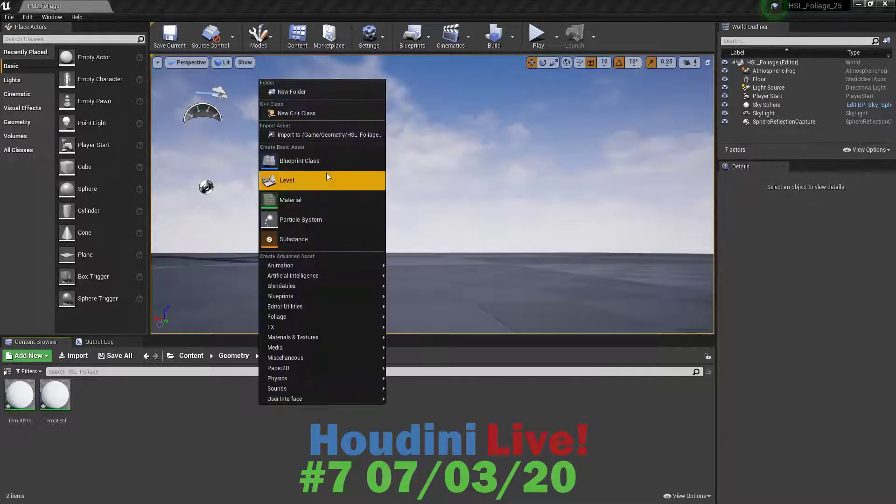
Re-import myTree_01.fbx at import uniform scale 1.0 and place it in the level
{"action": "left_click", "coordinate": [321, 137]}
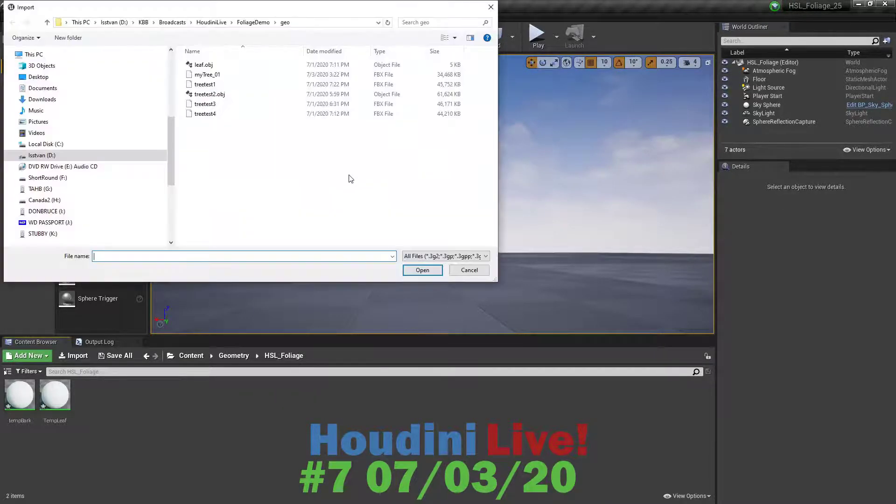
{"action": "left_click", "coordinate": [211, 75]}
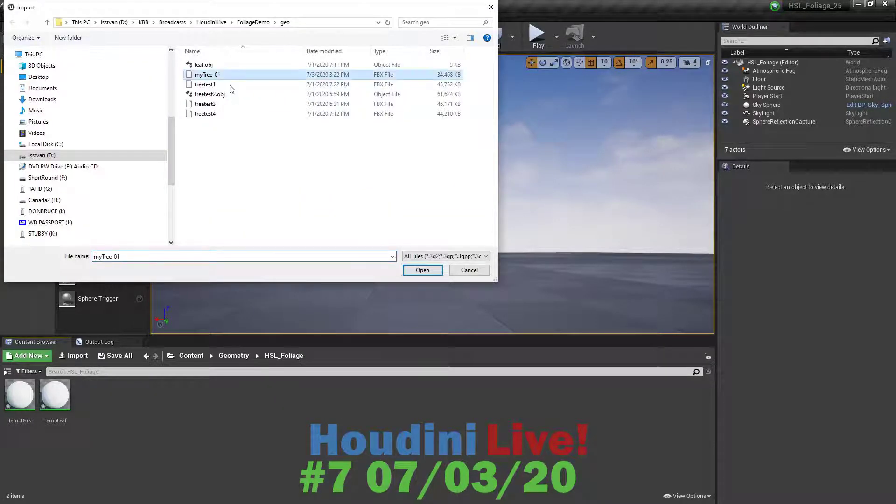
{"action": "left_click", "coordinate": [413, 270]}
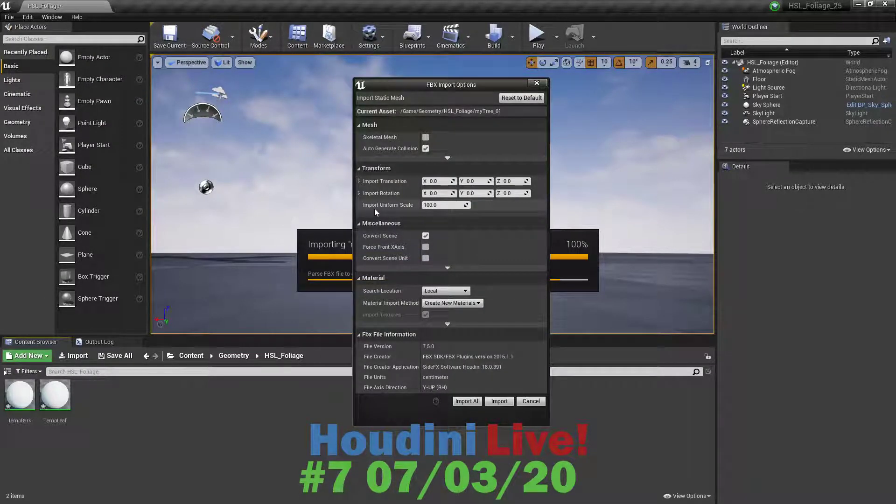
{"action": "left_click", "coordinate": [430, 205]}
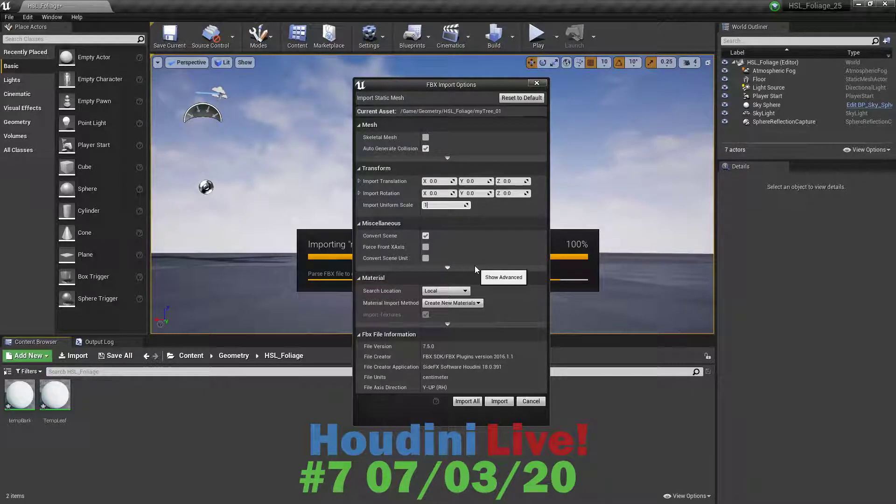
{"action": "key", "text": "Return"}
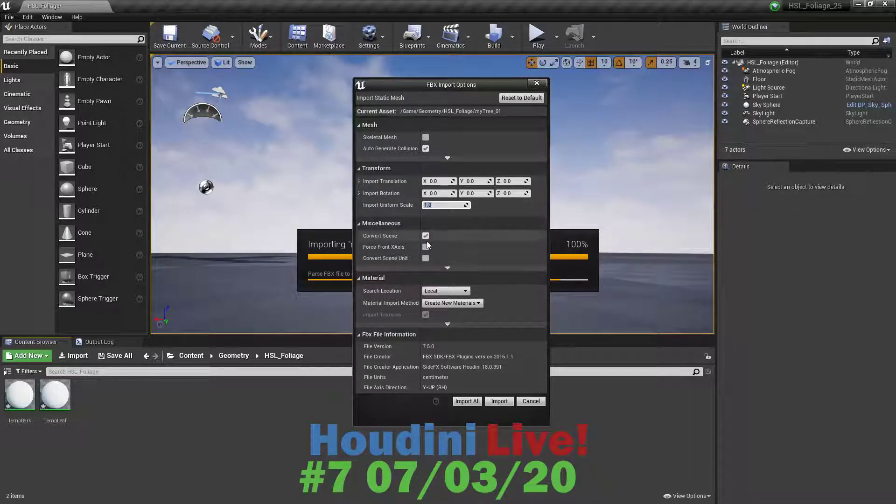
{"action": "left_click", "coordinate": [472, 402]}
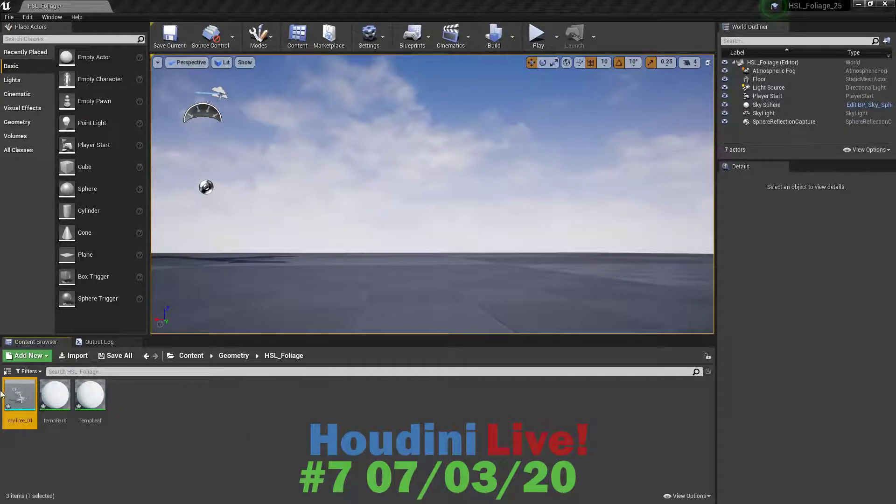
{"action": "mouse_move", "coordinate": [21, 397]}
{"action": "left_click_drag", "start_coordinate": [21, 397], "coordinate": [413, 278]}
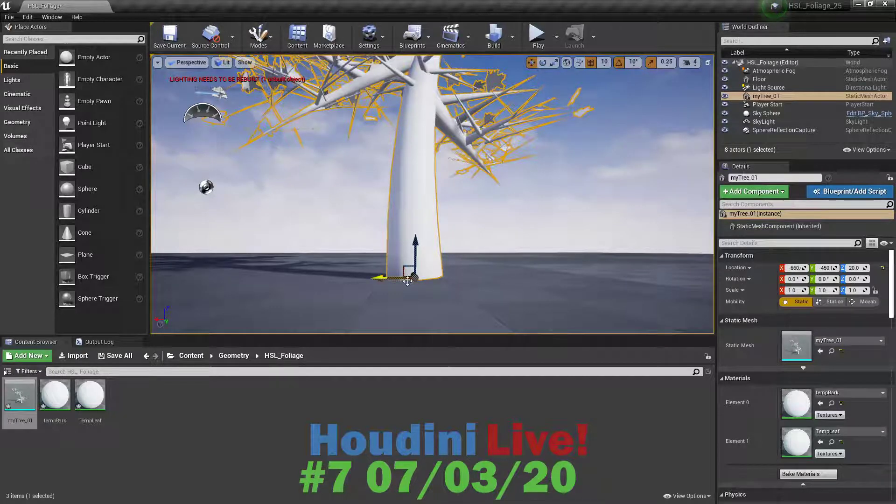
Move the tree along X and Y to location -490, 340, 20
{"action": "right_click_drag", "start_coordinate": [572, 309], "coordinate": [520, 289]}
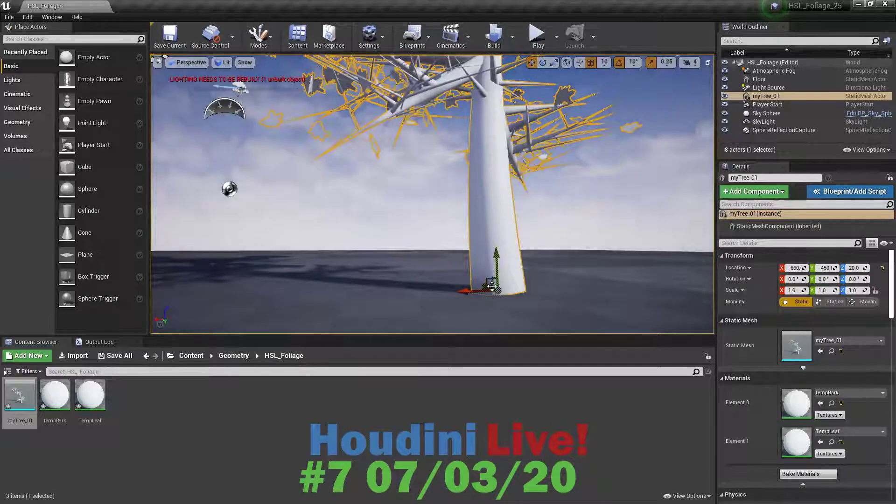
{"action": "left_click_drag", "start_coordinate": [469, 291], "coordinate": [403, 295]}
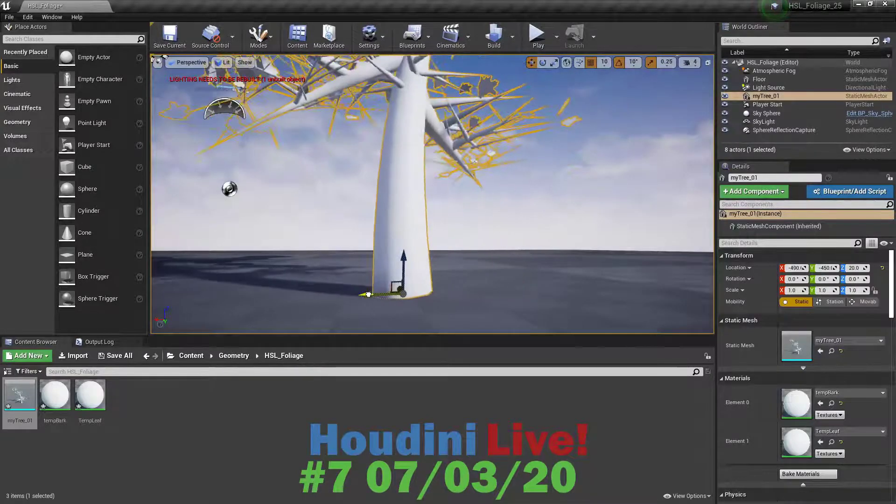
{"action": "right_click_drag", "start_coordinate": [509, 293], "coordinate": [296, 302]}
{"action": "left_click_drag", "start_coordinate": [279, 296], "coordinate": [382, 241]}
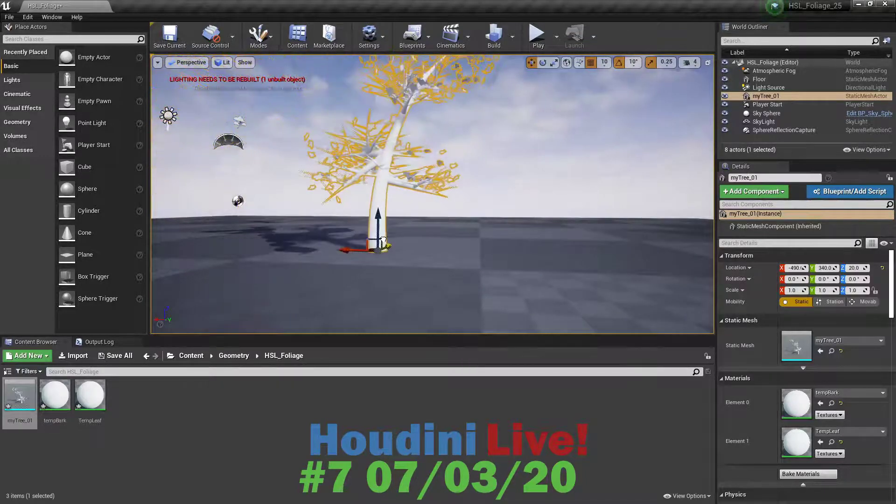
{"action": "left_click", "coordinate": [536, 33]}
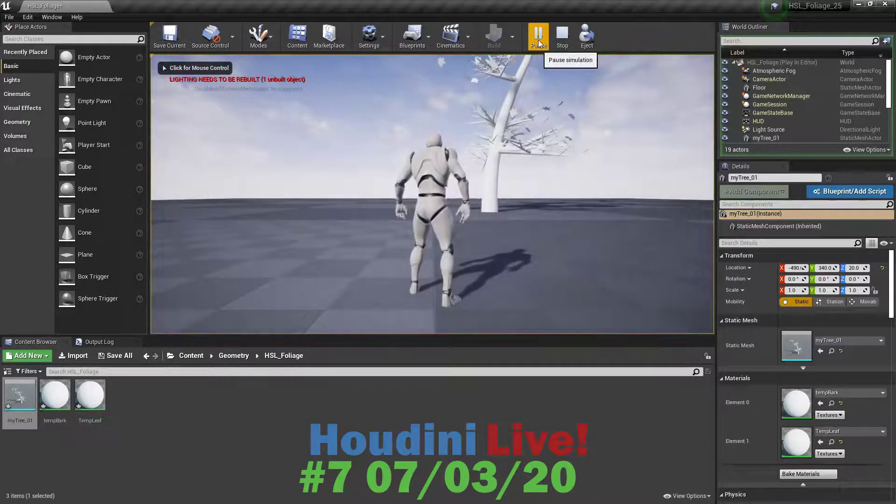
{"action": "left_click", "coordinate": [522, 164]}
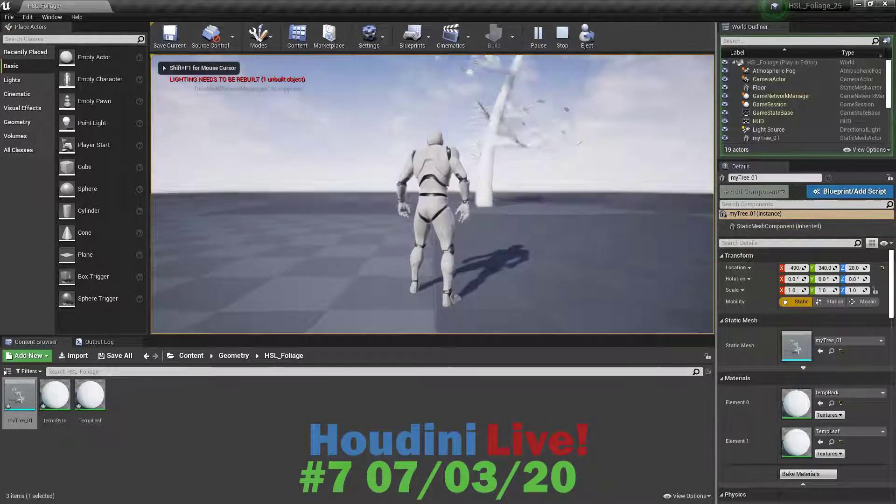
{"action": "key", "text": "w"}
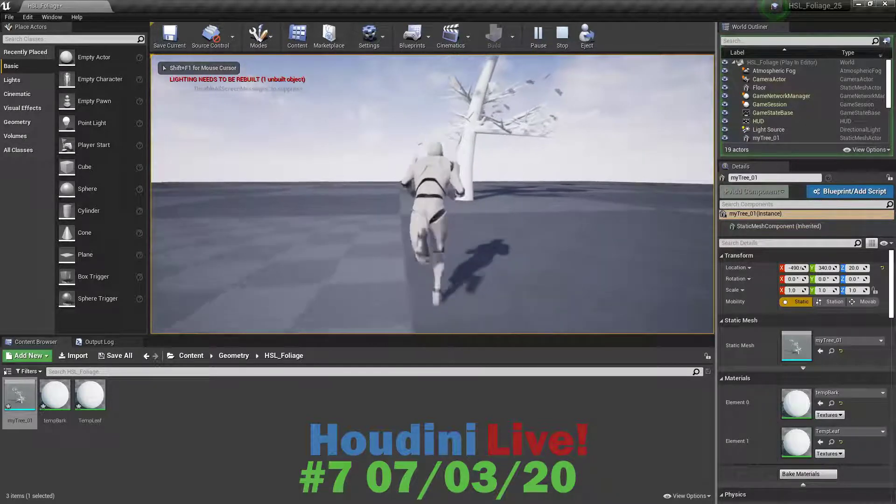
{"action": "key", "text": "w"}
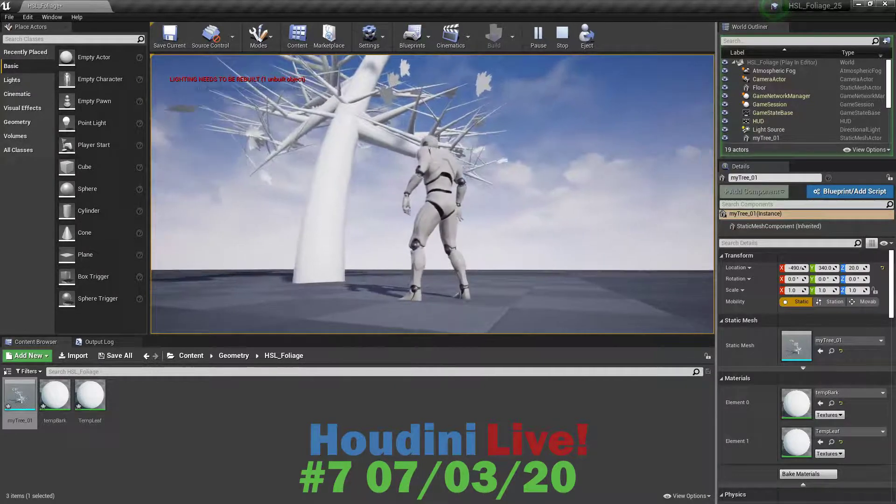
{"action": "key", "text": "Escape"}
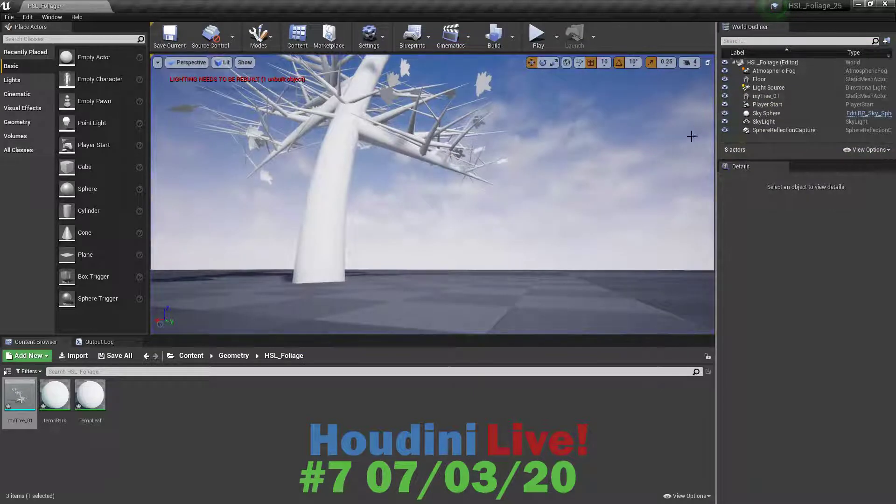
Force-delete the myTree_01 asset from HSL_Foliage and return to Houdini
{"action": "left_click", "coordinate": [9, 387]}
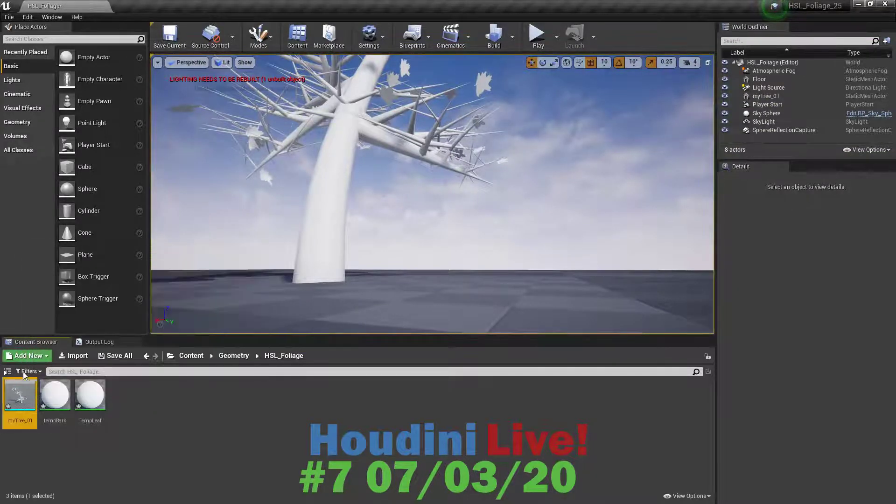
{"action": "key", "text": "Delete"}
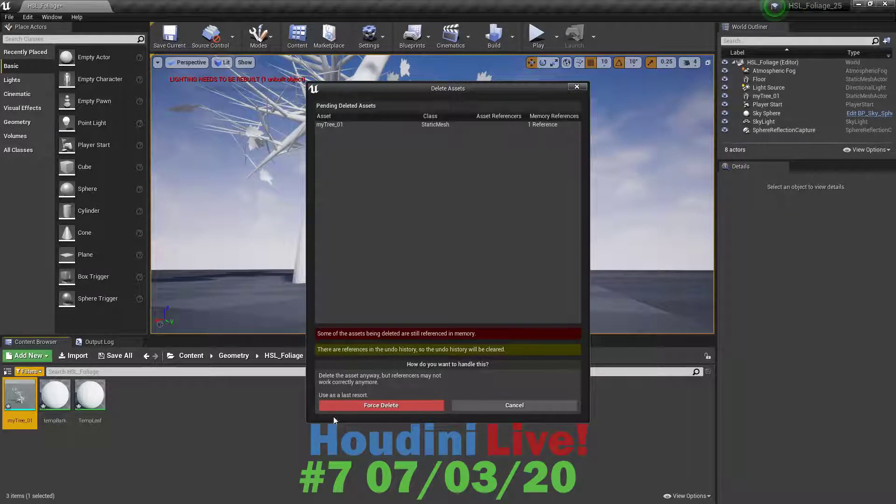
{"action": "left_click", "coordinate": [344, 405]}
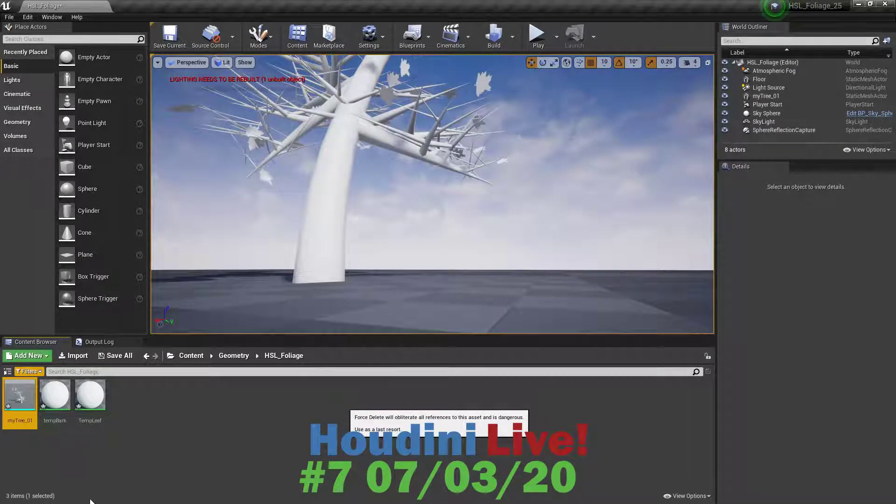
{"action": "key", "text": "alt+Tab"}
{"action": "key", "text": "alt+Tab"}
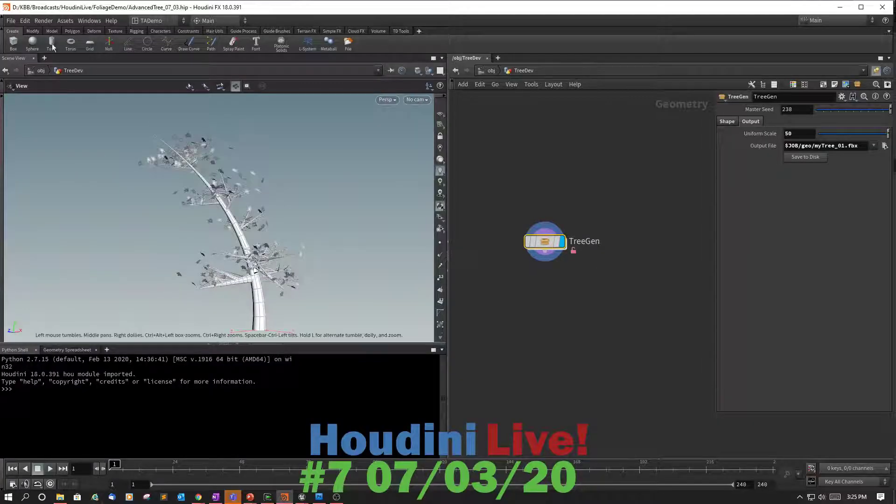
Change the TreeGen Uniform Scale from 50 to 25, re-save myTree_01.fbx, and return to Unreal
{"action": "left_click", "coordinate": [793, 134]}
{"action": "type", "text": "25"}
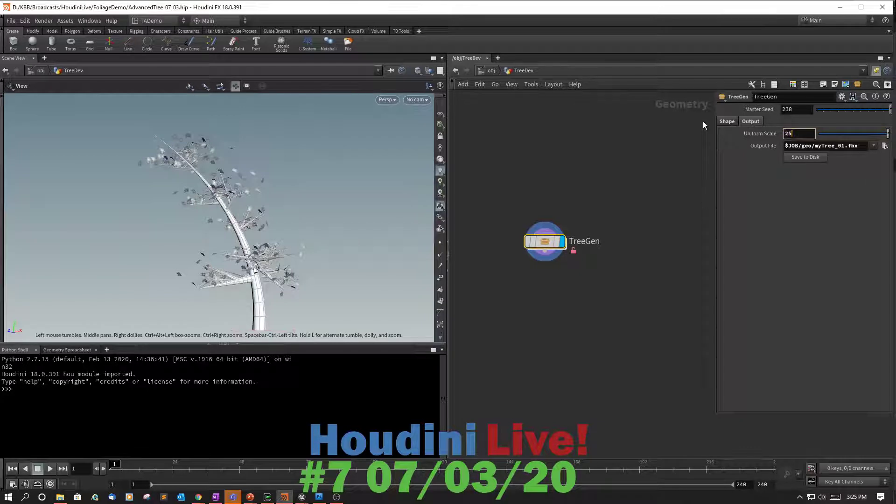
{"action": "key", "text": "Return"}
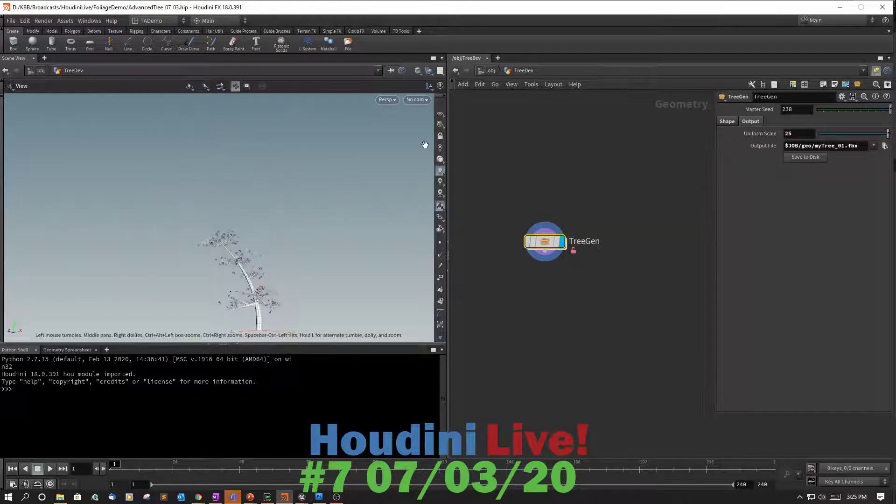
{"action": "left_click", "coordinate": [796, 157]}
{"action": "key", "text": "alt+Tab"}
{"action": "key", "text": "Tab"}
{"action": "key", "text": "Tab"}
{"action": "key", "text": "Tab"}
{"action": "key", "text": "Tab"}
{"action": "key", "text": "Tab"}
{"action": "key", "text": "Tab"}
{"action": "key", "text": "Tab"}
{"action": "key", "text": "Tab"}
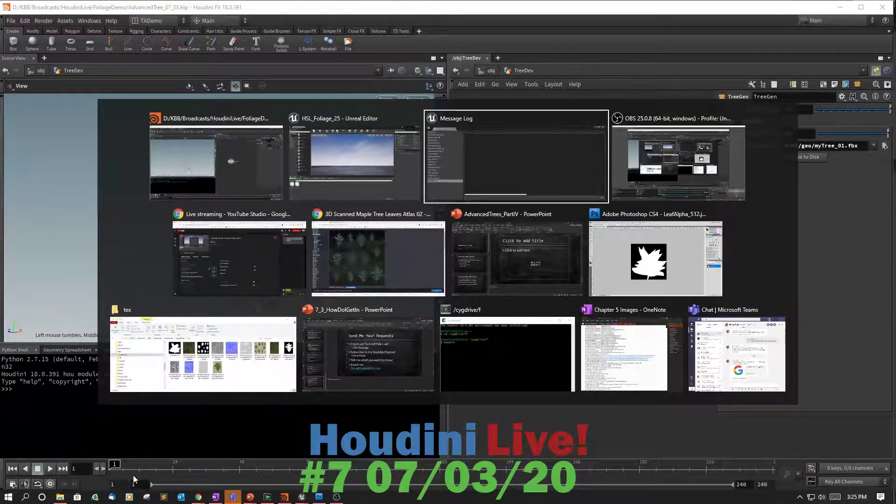
{"action": "key", "text": "Tab"}
{"action": "key", "text": "Tab"}
{"action": "key", "text": "Tab"}
{"action": "key", "text": "Tab"}
{"action": "key", "text": "Tab"}
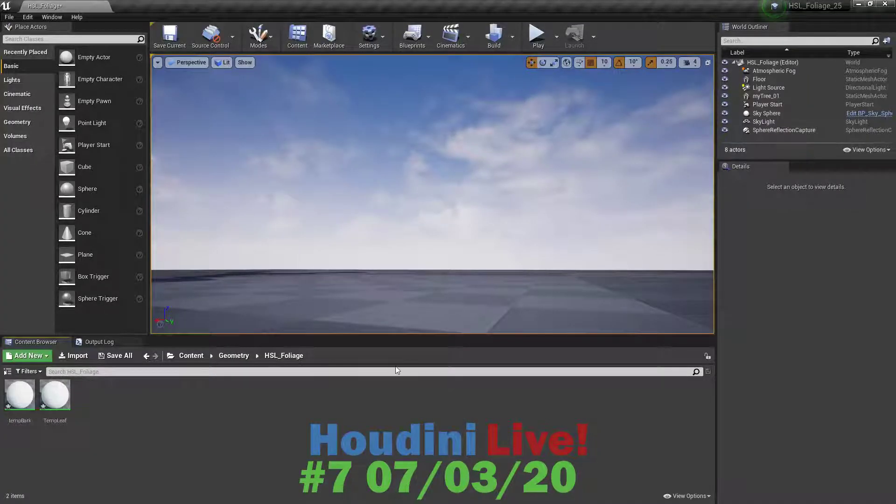
Re-import the 25-scale myTree_01.fbx into HSL_Foliage and drag it into the level as myTree_2
{"action": "right_click", "coordinate": [177, 390]}
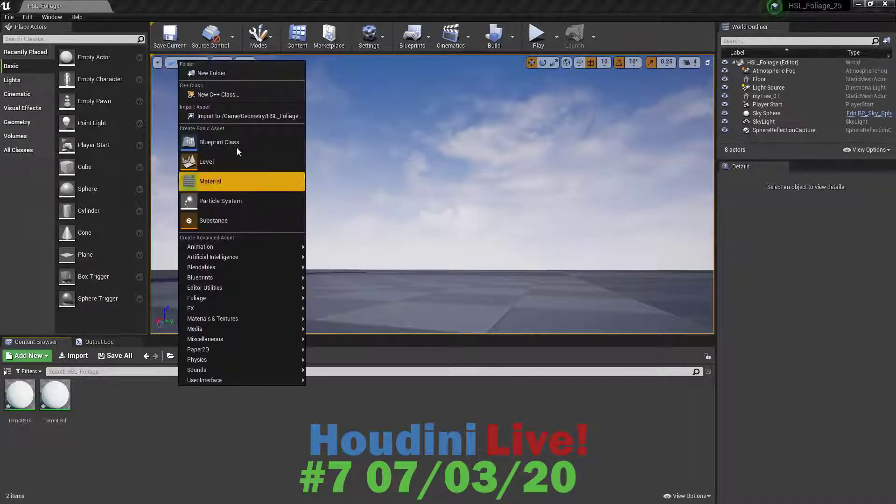
{"action": "left_click", "coordinate": [245, 115]}
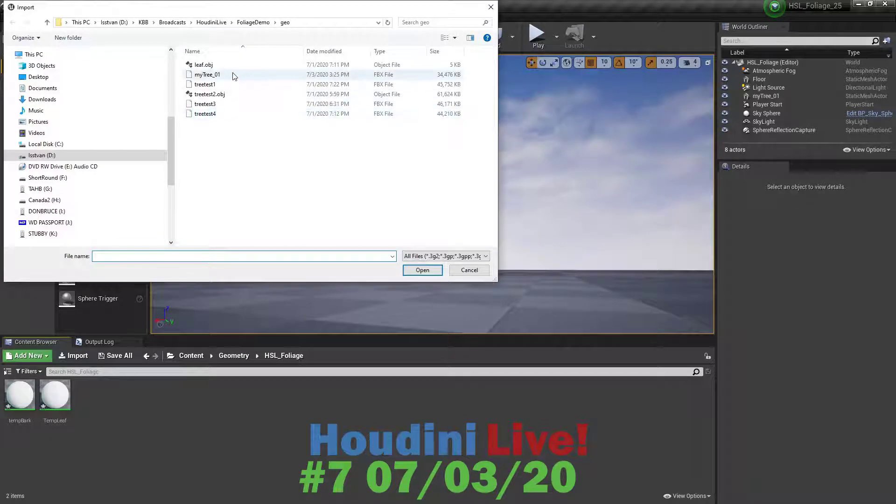
{"action": "left_click", "coordinate": [241, 74]}
{"action": "left_click", "coordinate": [421, 269]}
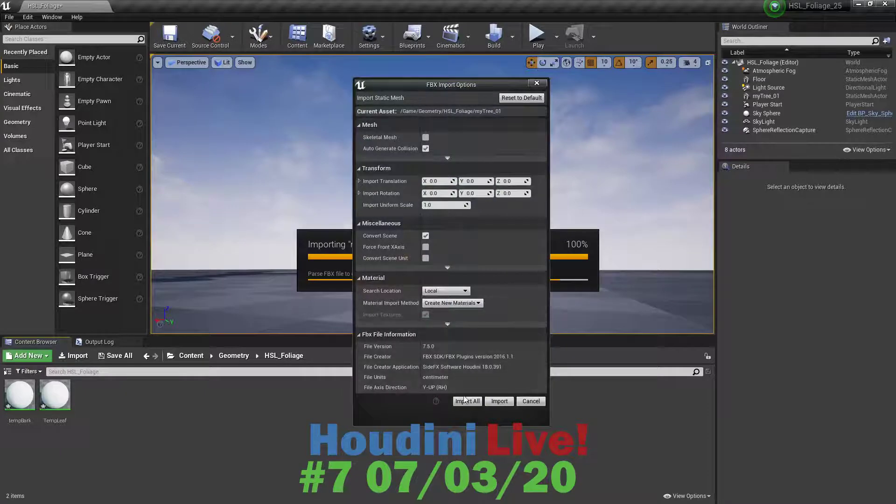
{"action": "left_click", "coordinate": [467, 401]}
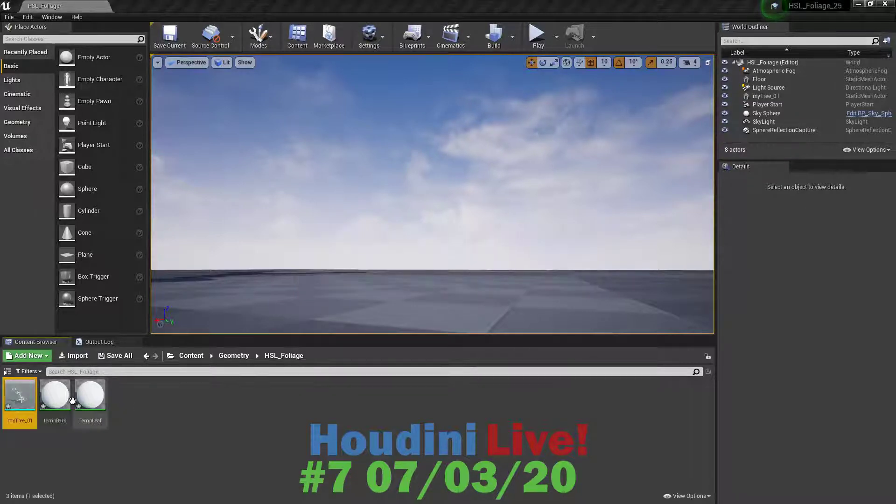
{"action": "left_click_drag", "start_coordinate": [20, 395], "coordinate": [503, 293]}
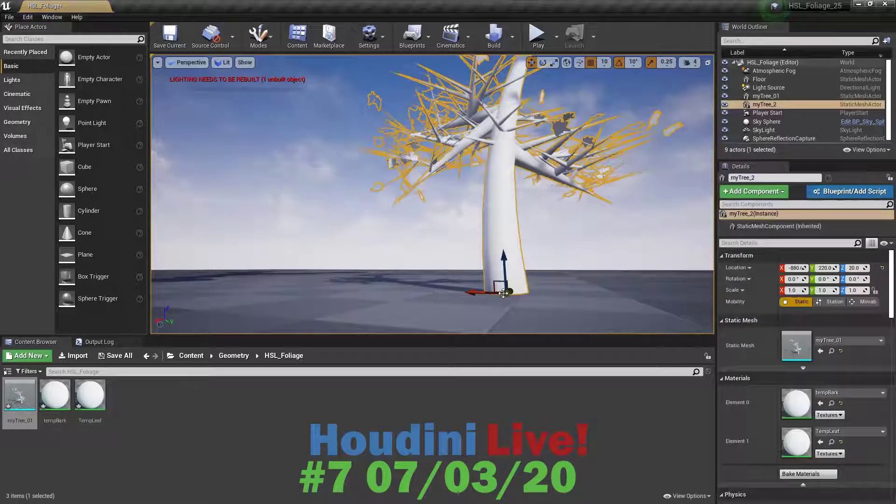
{"action": "left_click", "coordinate": [534, 34]}
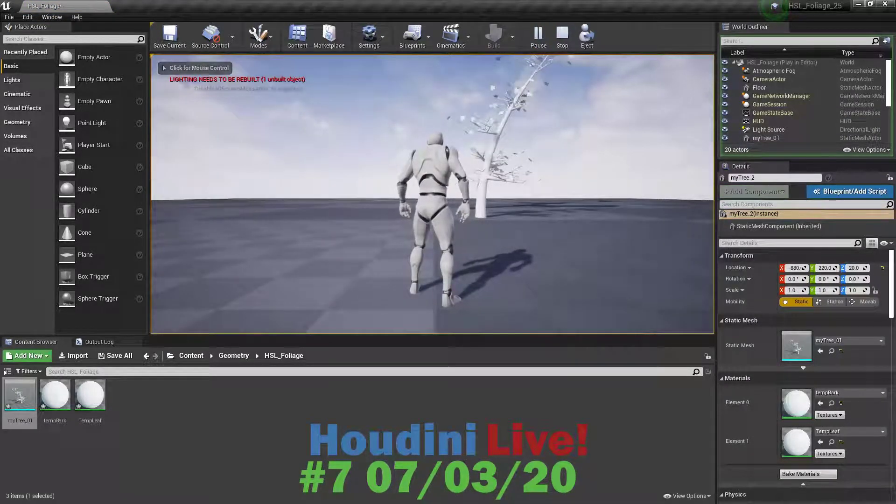
{"action": "left_click", "coordinate": [607, 187]}
{"action": "key", "text": "w"}
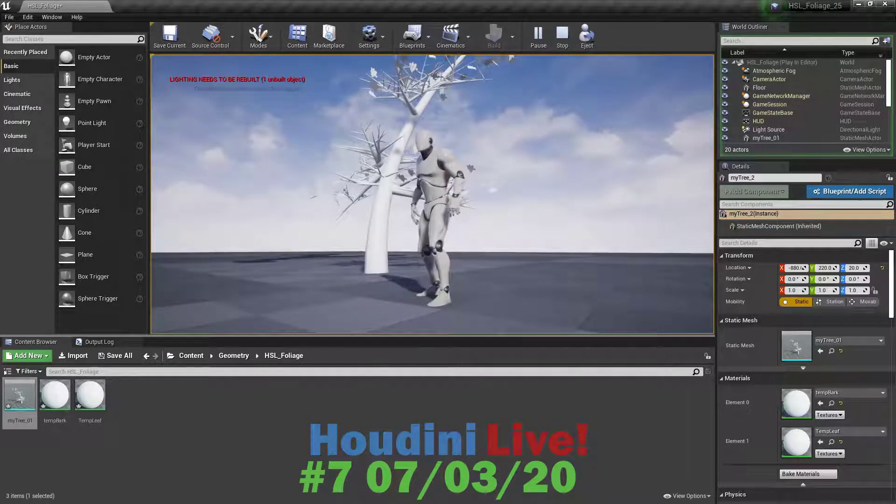
{"action": "key", "text": "Escape"}
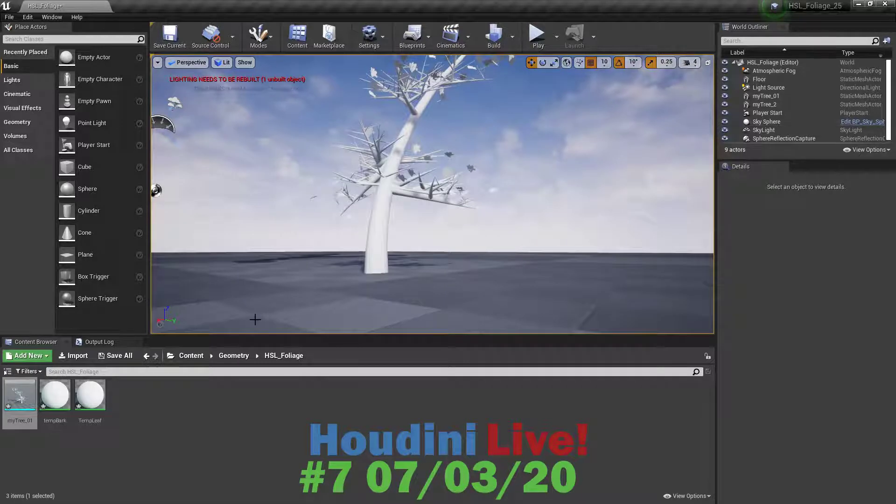
Switch to Houdini and tumble the viewport around the 25-scale TreeGen tree
{"action": "key", "text": "alt+Tab"}
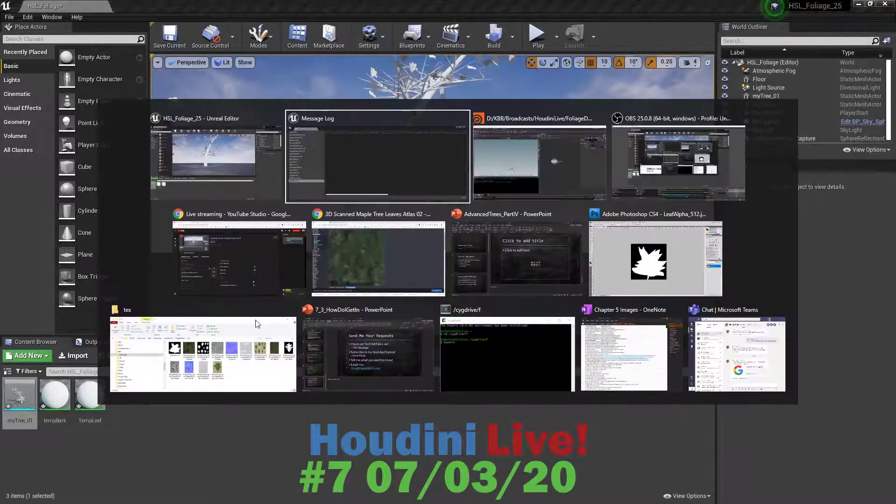
{"action": "key", "text": "alt+Tab"}
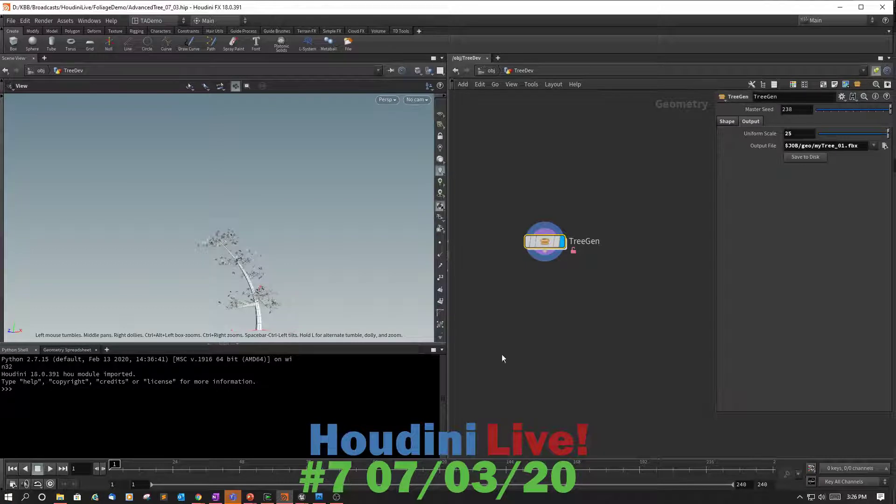
{"action": "left_click_drag", "start_coordinate": [340, 284], "coordinate": [356, 257]}
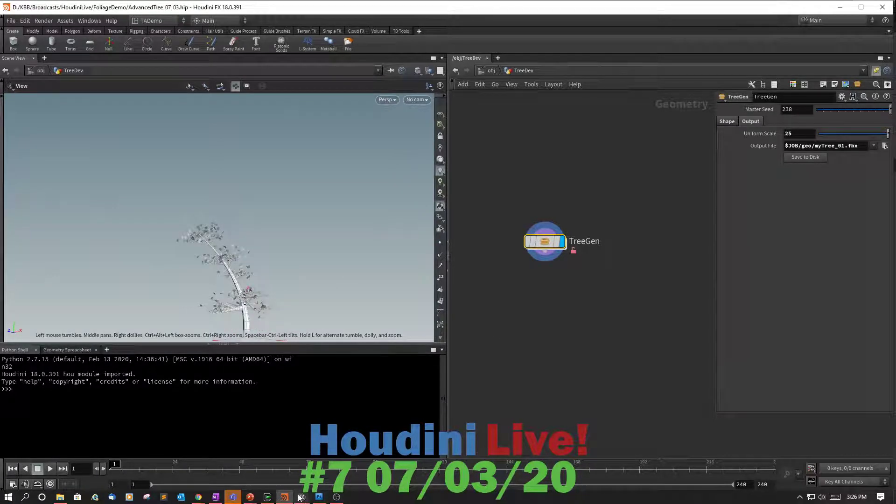
Briefly return to Unreal, go back to Houdini, then bring Photoshop's LeafAlpha_512.jpg forward
{"action": "mouse_move", "coordinate": [304, 497]}
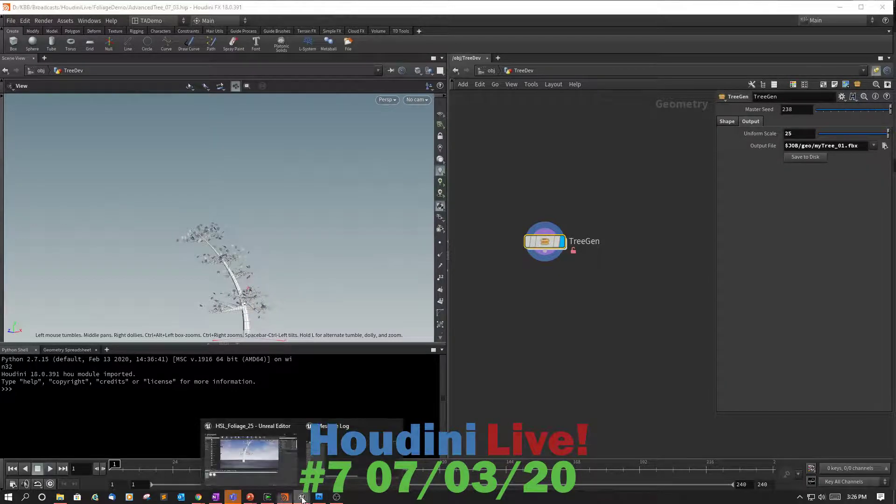
{"action": "left_click", "coordinate": [273, 469]}
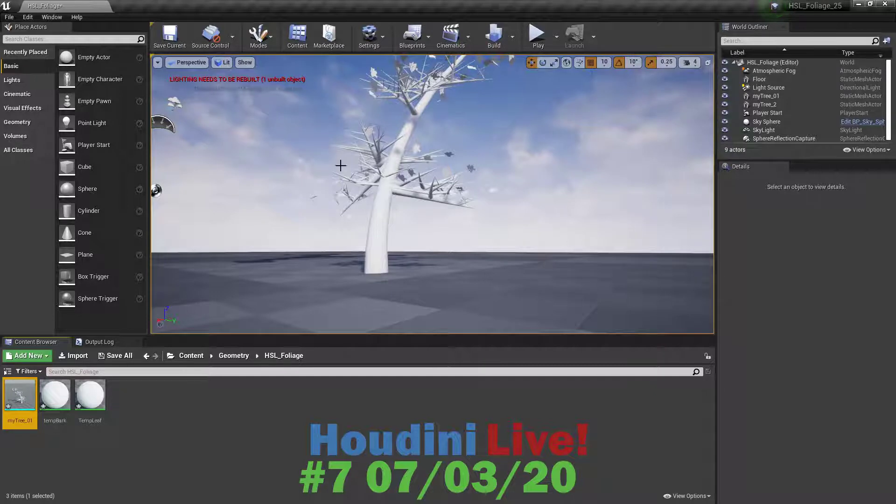
{"action": "key", "text": "alt+Tab"}
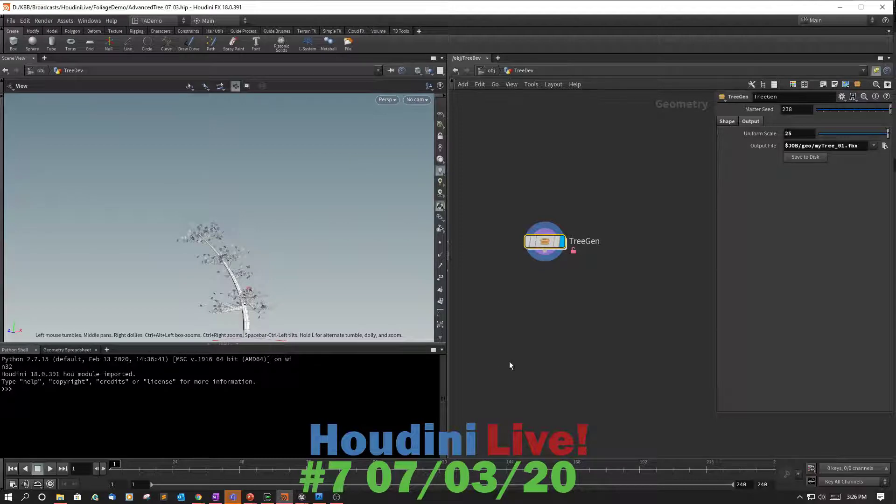
{"action": "mouse_move", "coordinate": [318, 497]}
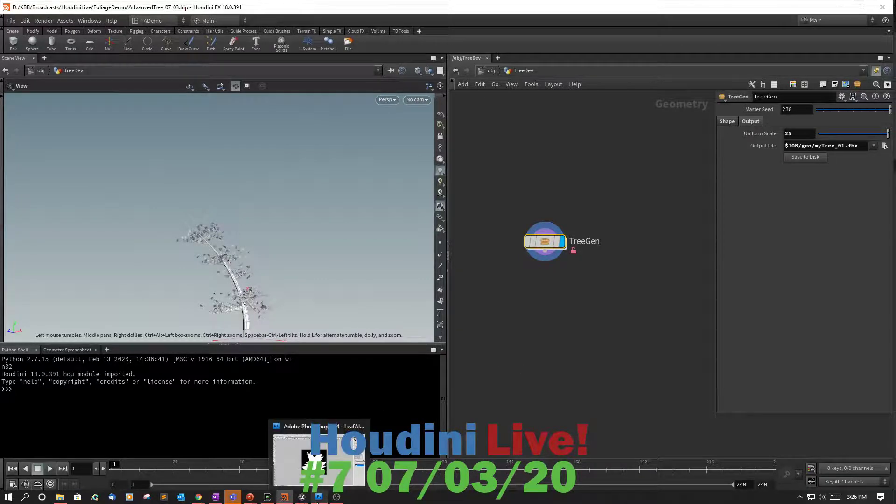
{"action": "left_click", "coordinate": [319, 455]}
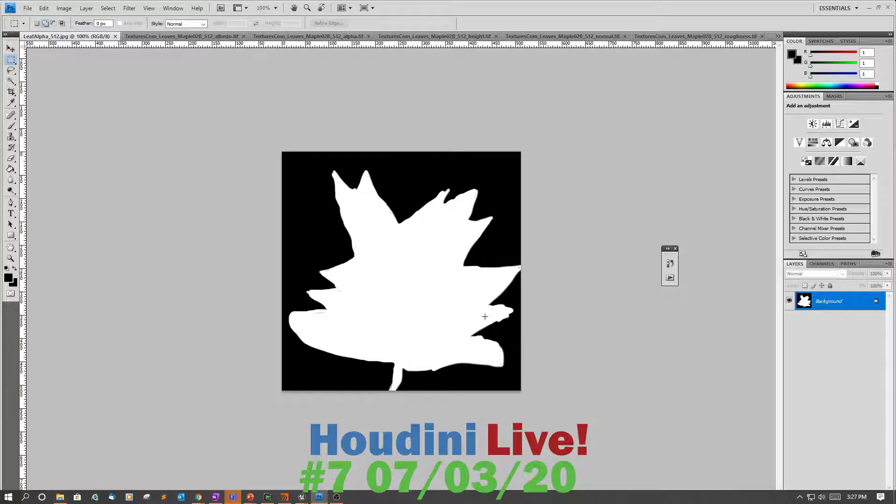
Bring up the window switcher over LeafAlpha_512.jpg in Photoshop
{"action": "key", "text": "alt+Tab"}
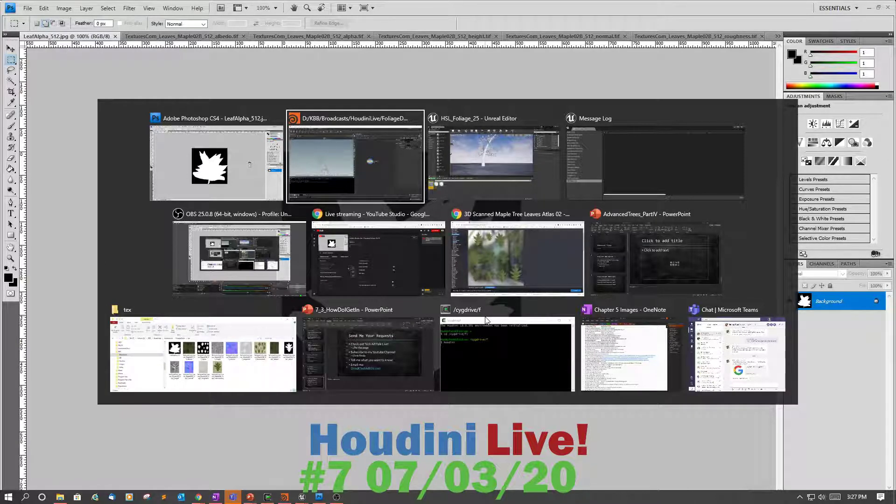
{"action": "key", "text": "alt+Tab"}
{"action": "key", "text": "alt+Tab"}
{"action": "key", "text": "alt+Tab"}
{"action": "key", "text": "alt+Tab"}
{"action": "key", "text": "alt+Tab"}
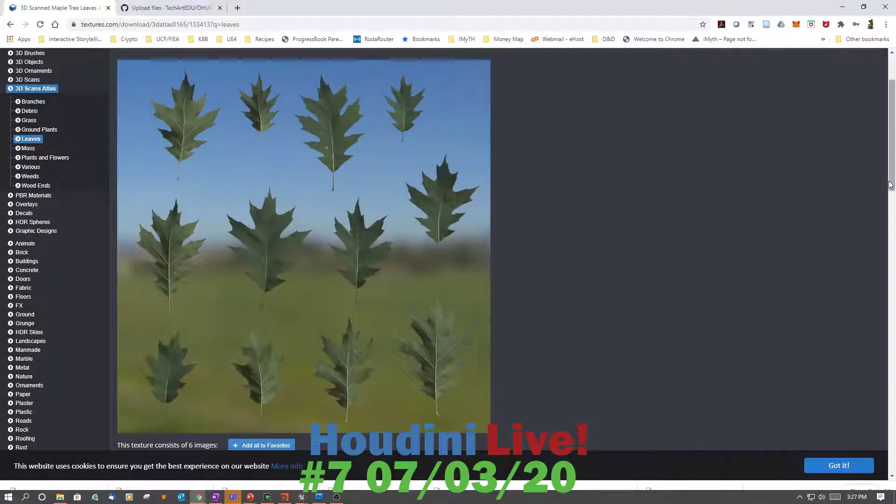
{"action": "scroll", "coordinate": [891, 186], "scroll_direction": "up", "scroll_amount": 1}
{"action": "scroll", "coordinate": [891, 149], "scroll_direction": "up", "scroll_amount": 1}
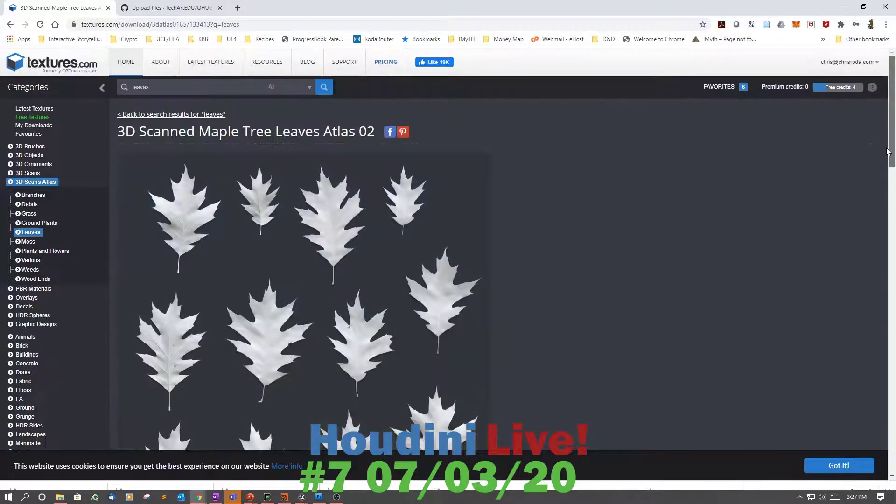
{"action": "scroll", "coordinate": [890, 150], "scroll_direction": "down", "scroll_amount": 3}
{"action": "left_click_drag", "start_coordinate": [893, 208], "coordinate": [886, 164]}
{"action": "scroll", "coordinate": [448, 248], "scroll_direction": "down", "scroll_amount": 2}
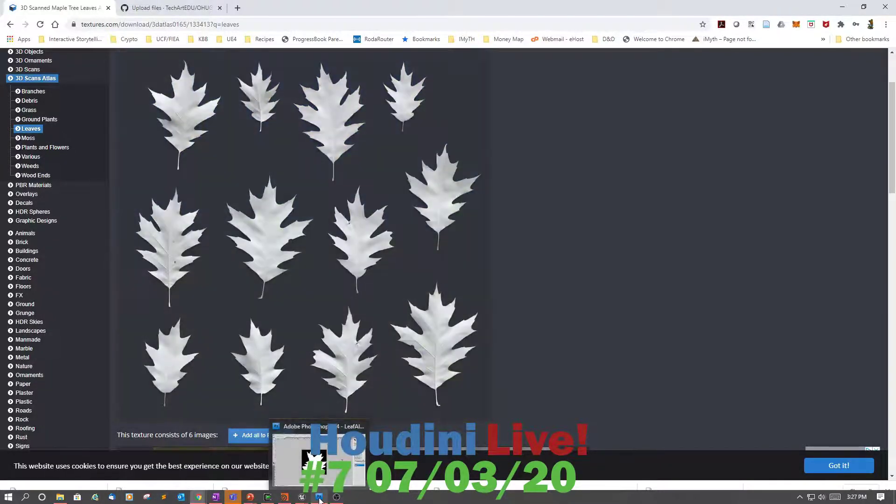
{"action": "left_click", "coordinate": [319, 497]}
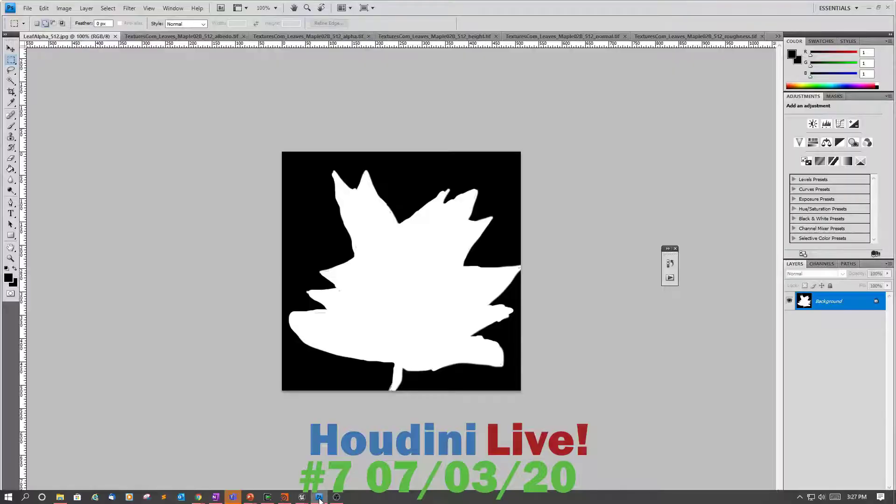
Review the Maple02B albedo (zoomed in), alpha, height, normal and roughness maps in turn
{"action": "left_click", "coordinate": [162, 39]}
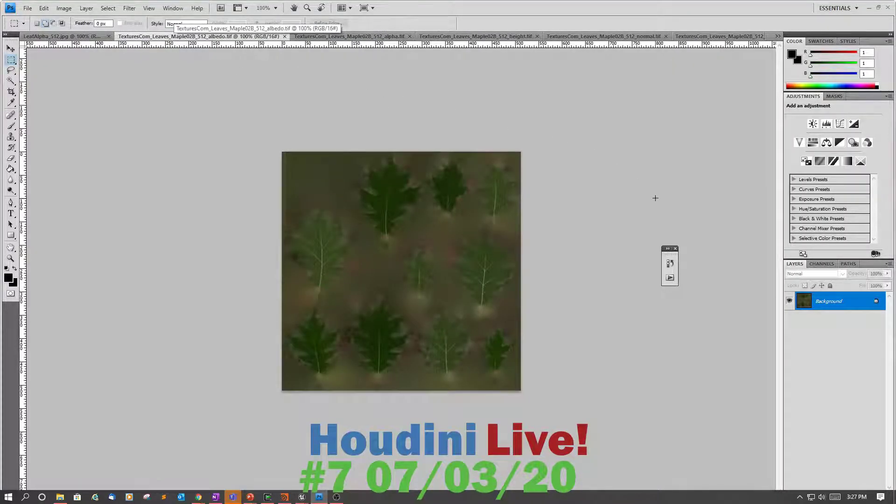
{"action": "scroll", "coordinate": [655, 198], "scroll_direction": "up", "scroll_amount": 3, "text": "alt"}
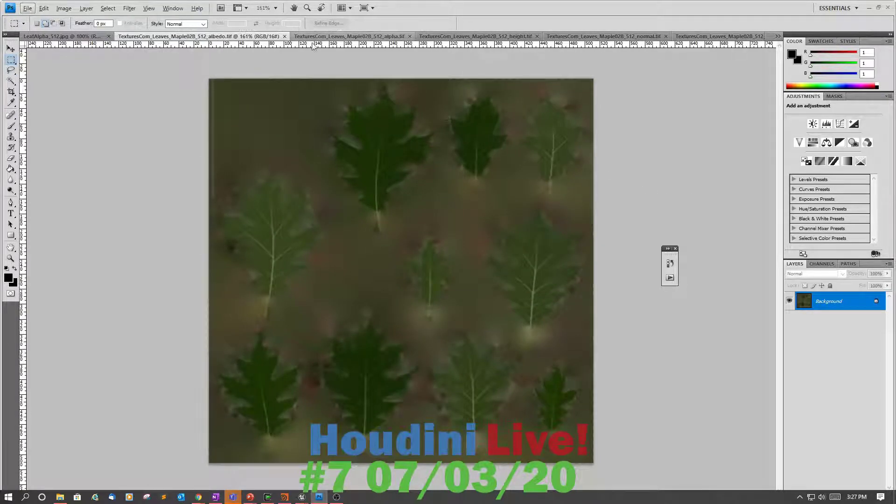
{"action": "left_click", "coordinate": [346, 38]}
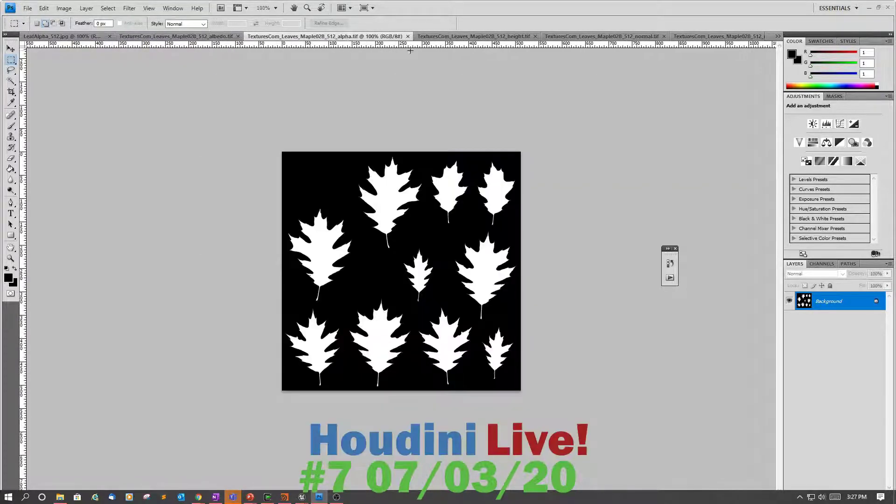
{"action": "left_click", "coordinate": [488, 37]}
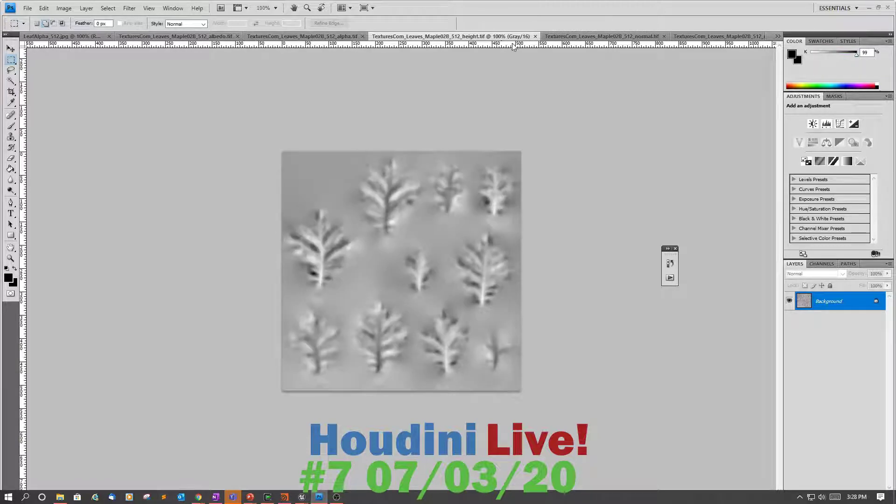
{"action": "left_click", "coordinate": [599, 37]}
{"action": "left_click", "coordinate": [681, 37]}
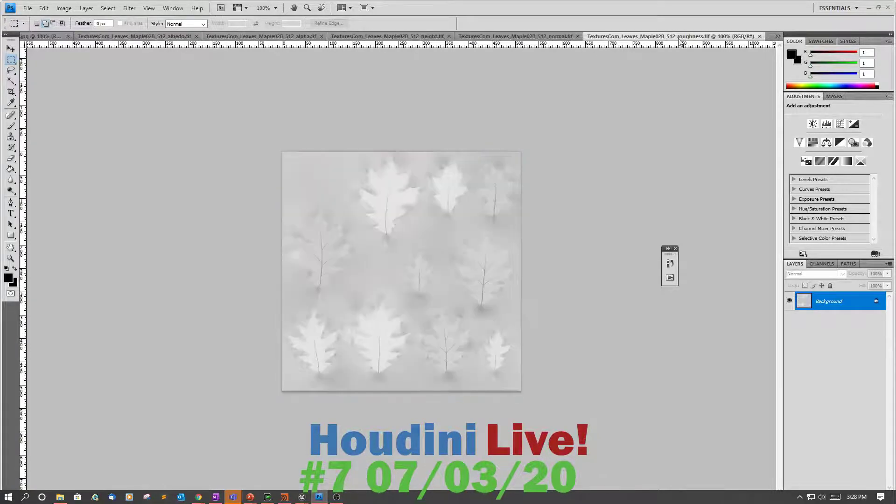
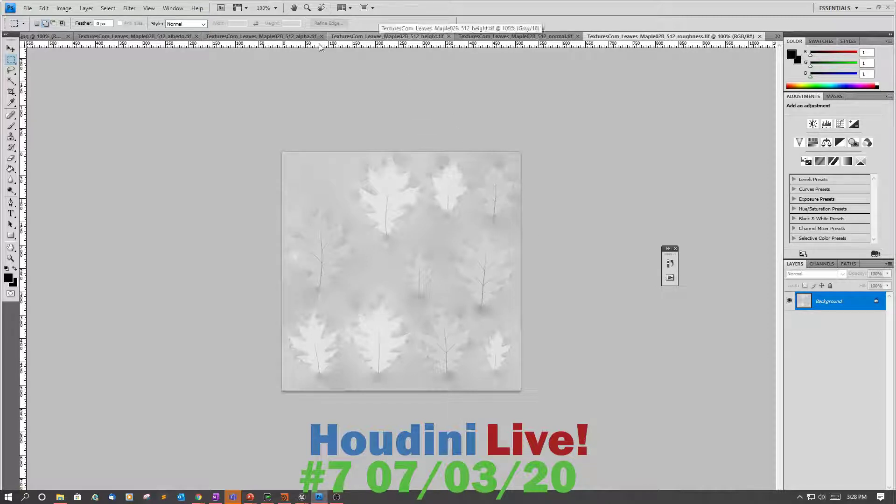
Switch to the TexturesCom_Leaves_Maple02B_512_alpha.tif document and zoom in on the leaf mask
{"action": "left_click", "coordinate": [303, 36]}
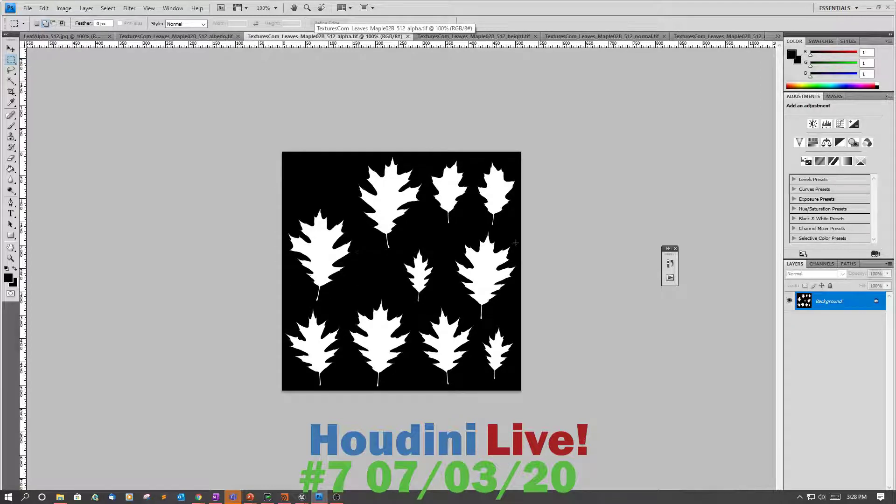
{"action": "key", "text": "ctrl+plus"}
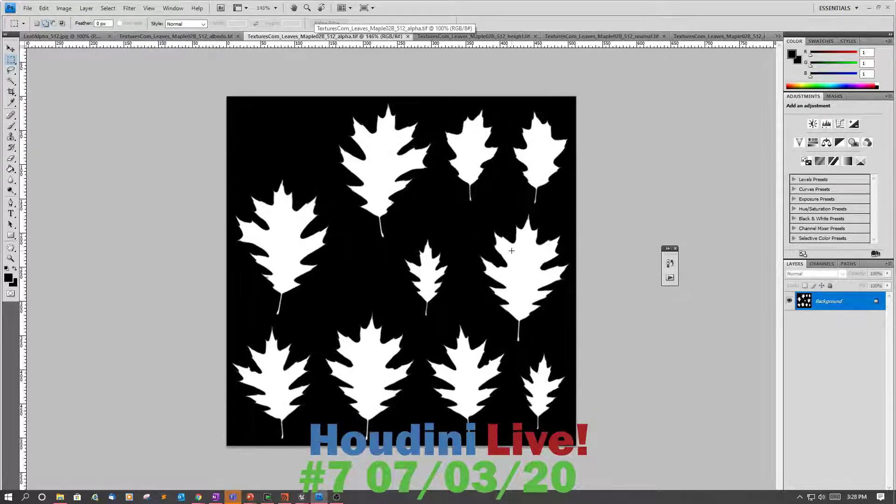
{"action": "key", "text": "alt"}
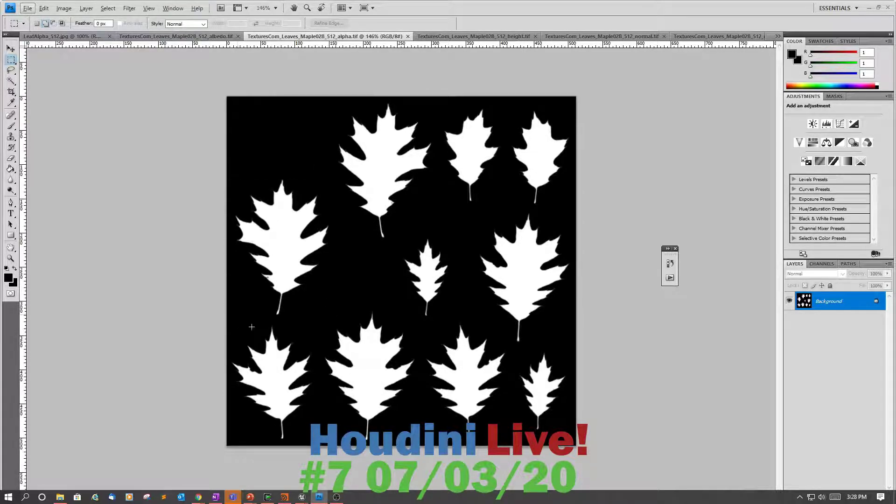
{"action": "left_click", "coordinate": [32, 10]}
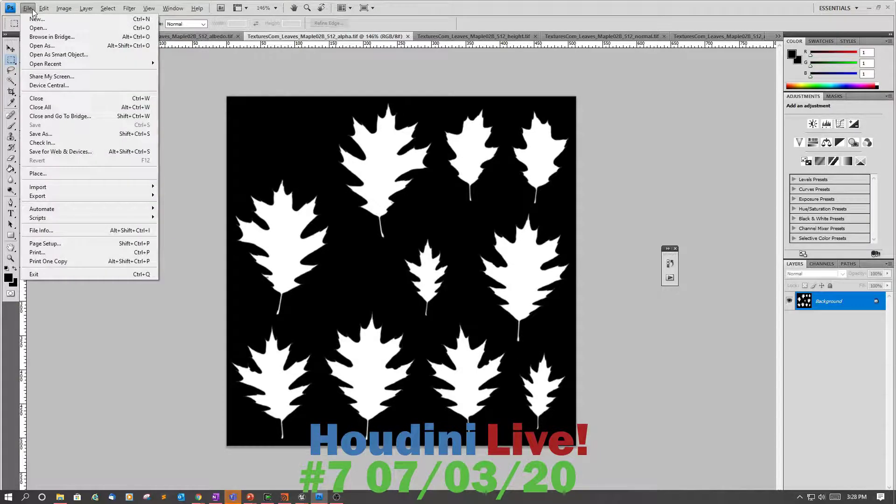
{"action": "left_click", "coordinate": [38, 46]}
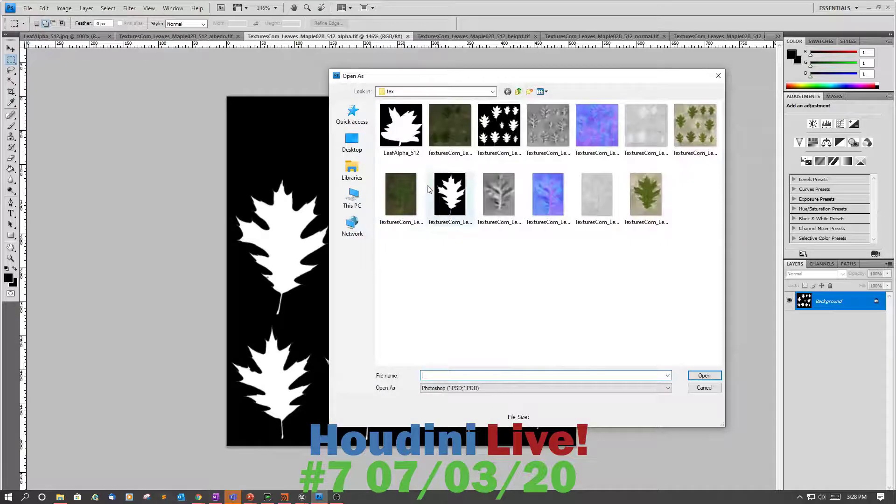
{"action": "left_click", "coordinate": [400, 191]}
{"action": "left_click", "coordinate": [645, 189]}
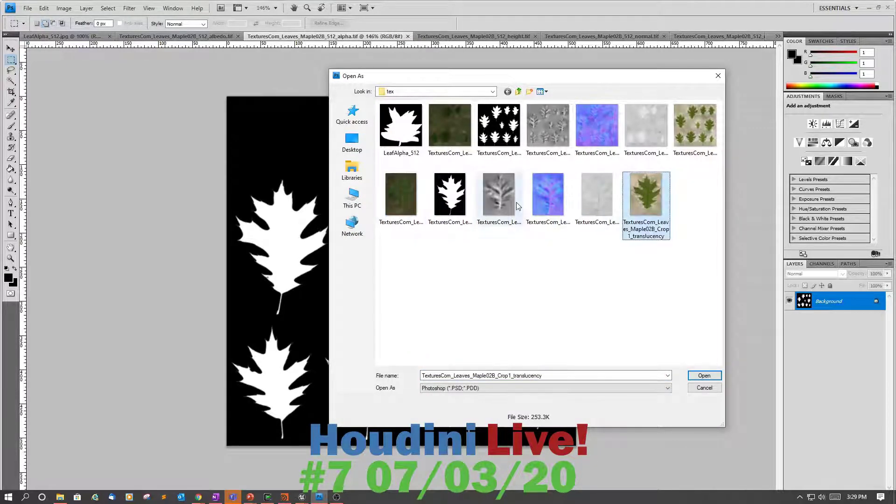
{"action": "left_click", "coordinate": [404, 194]}
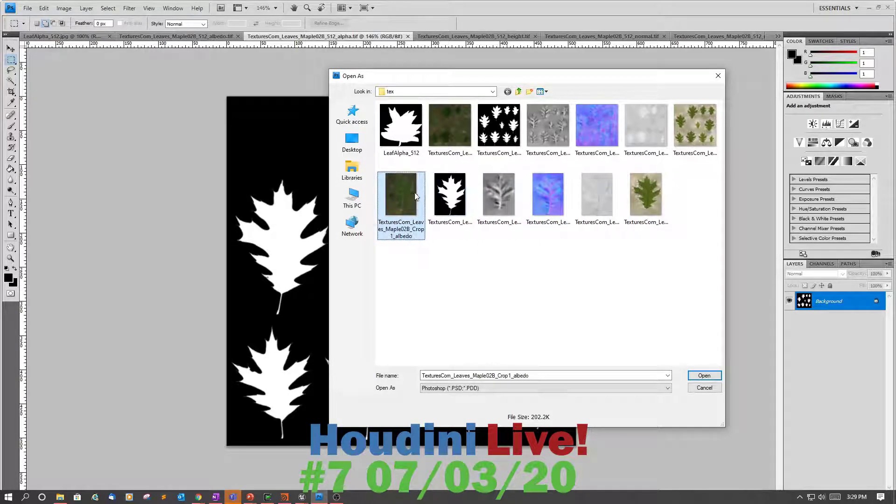
{"action": "left_click", "coordinate": [449, 196]}
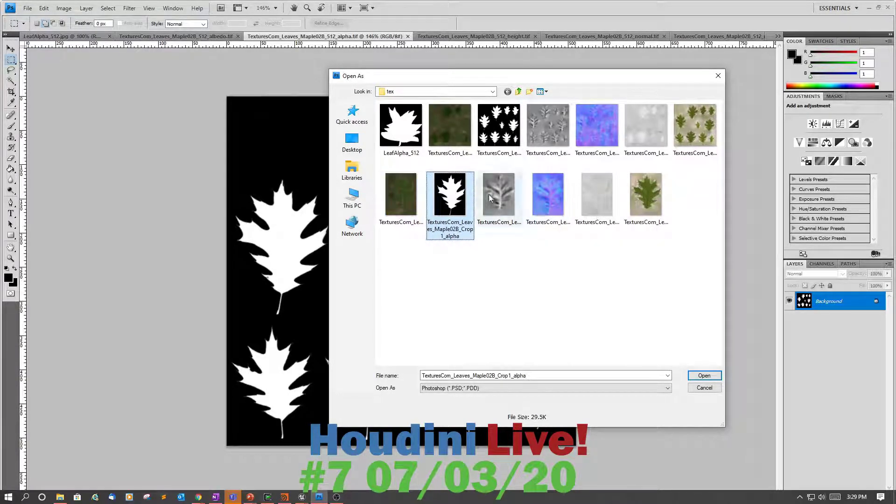
{"action": "left_click", "coordinate": [405, 198]}
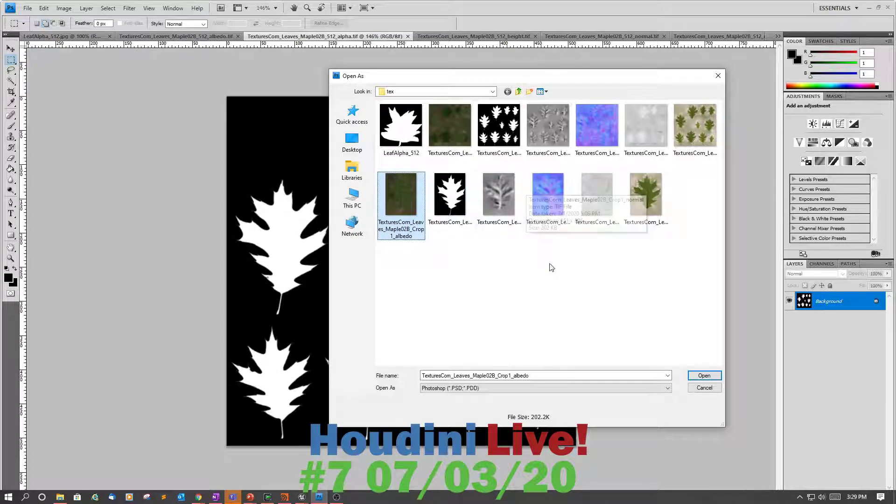
{"action": "left_click", "coordinate": [649, 193]}
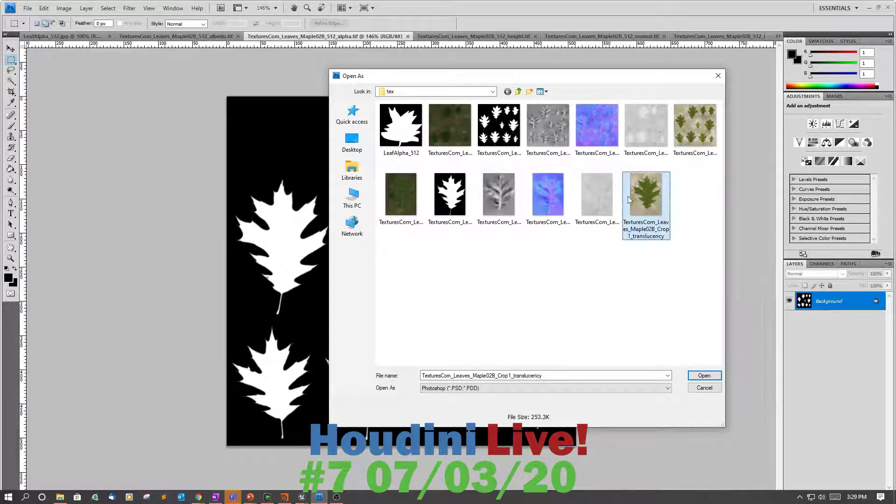
{"action": "left_click", "coordinate": [410, 196]}
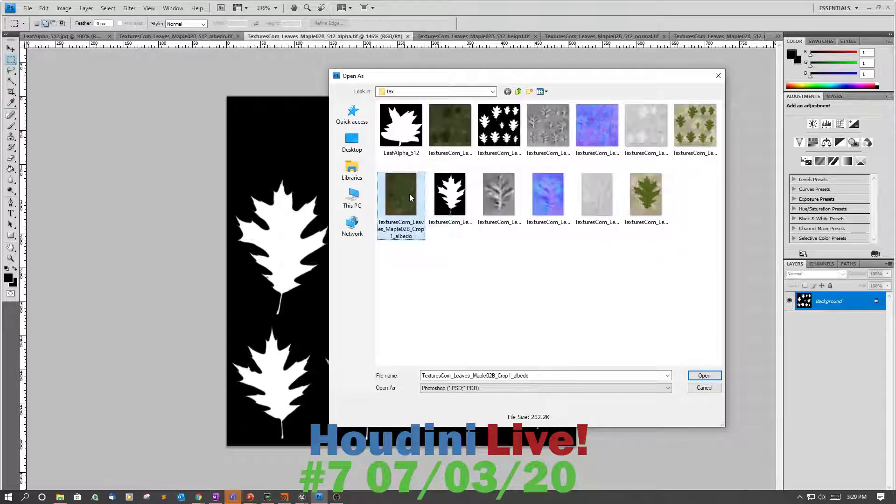
{"action": "left_click", "coordinate": [702, 376]}
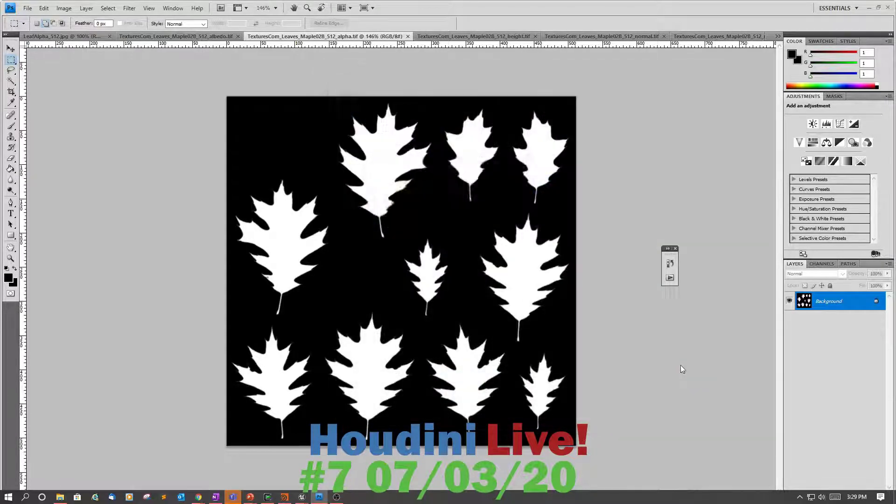
{"action": "left_click", "coordinate": [637, 182]}
{"action": "left_click", "coordinate": [453, 206]}
{"action": "left_click", "coordinate": [27, 9]}
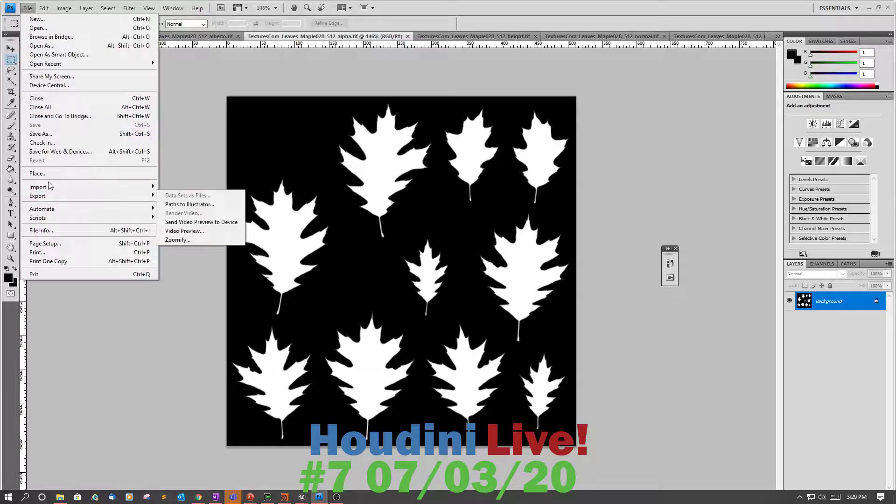
{"action": "mouse_move", "coordinate": [53, 188]}
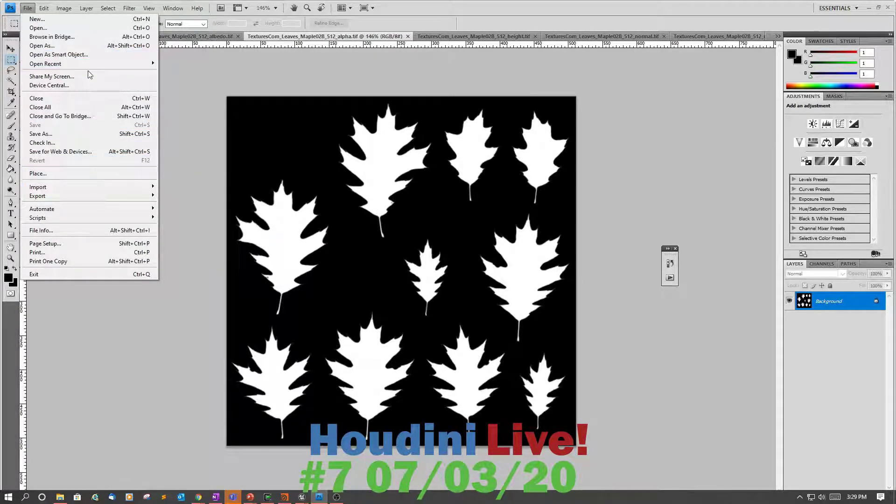
{"action": "mouse_move", "coordinate": [92, 70]}
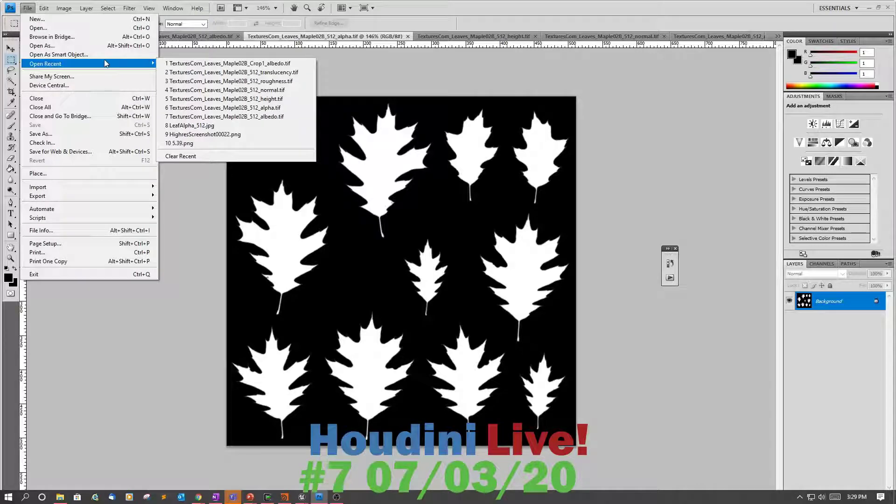
{"action": "left_click", "coordinate": [53, 47]}
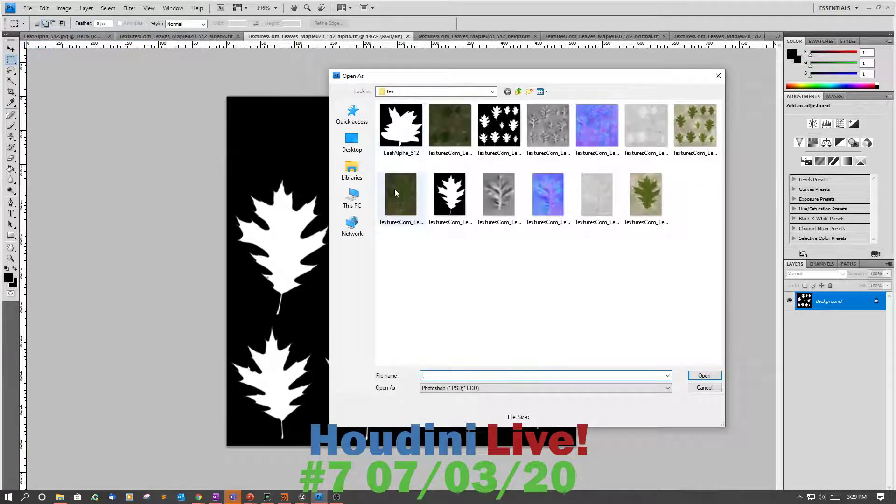
{"action": "left_click", "coordinate": [394, 189]}
{"action": "left_click", "coordinate": [649, 192]}
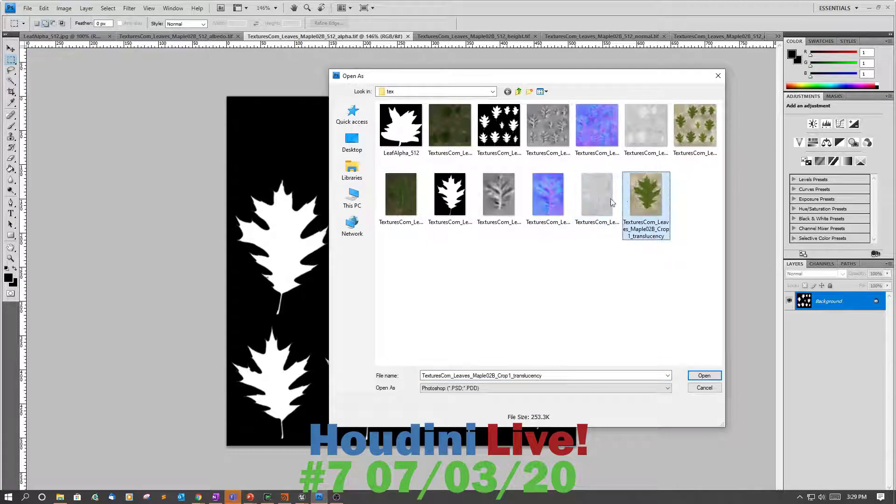
{"action": "left_click", "coordinate": [581, 195]}
{"action": "left_click", "coordinate": [552, 190]}
{"action": "left_click", "coordinate": [517, 196]}
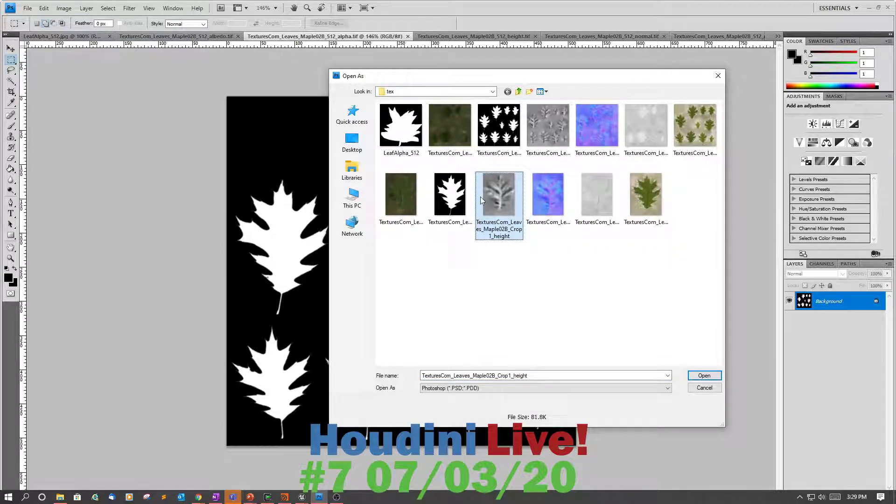
{"action": "left_click", "coordinate": [445, 200]}
{"action": "left_click", "coordinate": [420, 195]}
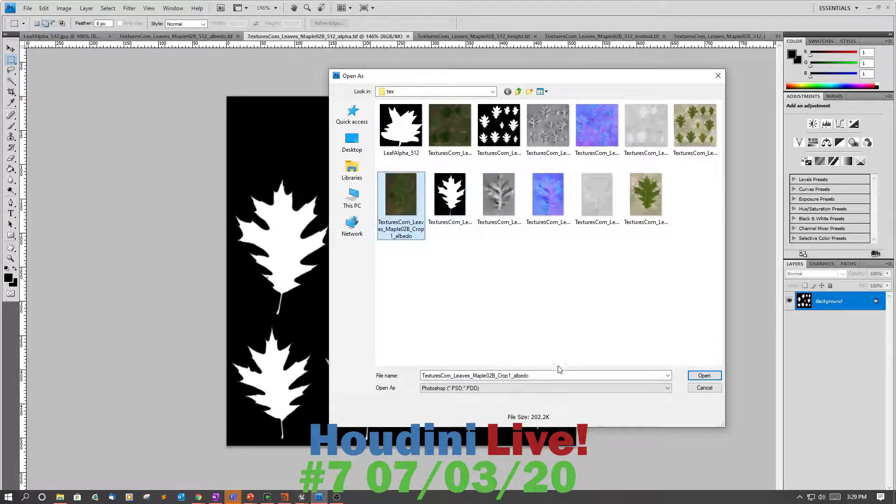
{"action": "left_click", "coordinate": [552, 389]}
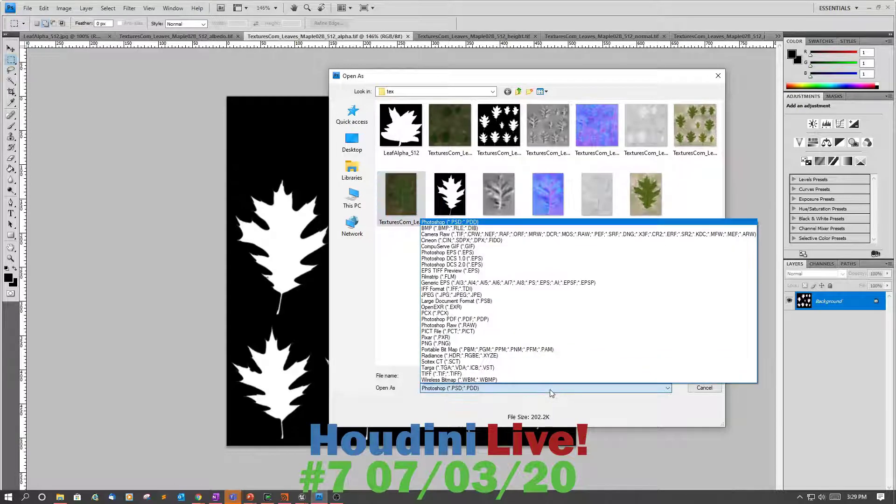
{"action": "left_click", "coordinate": [502, 375]}
{"action": "left_click", "coordinate": [406, 204]}
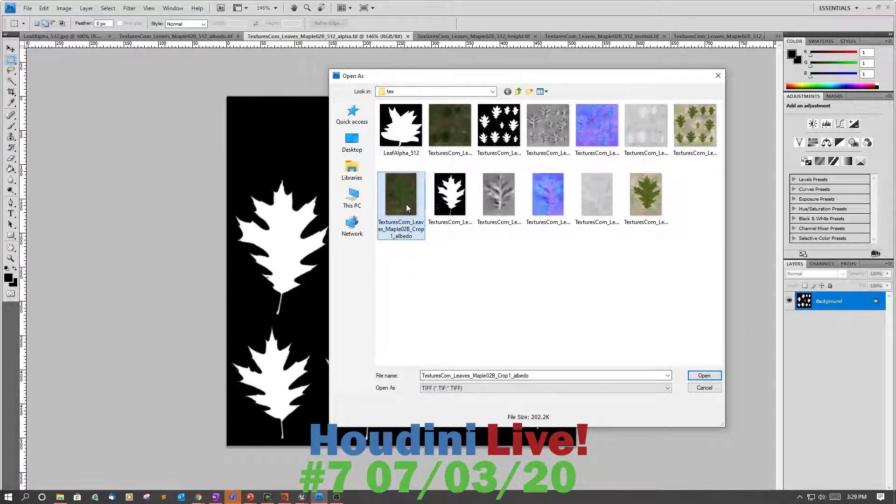
{"action": "left_click", "coordinate": [455, 206]}
{"action": "left_click", "coordinate": [704, 375]}
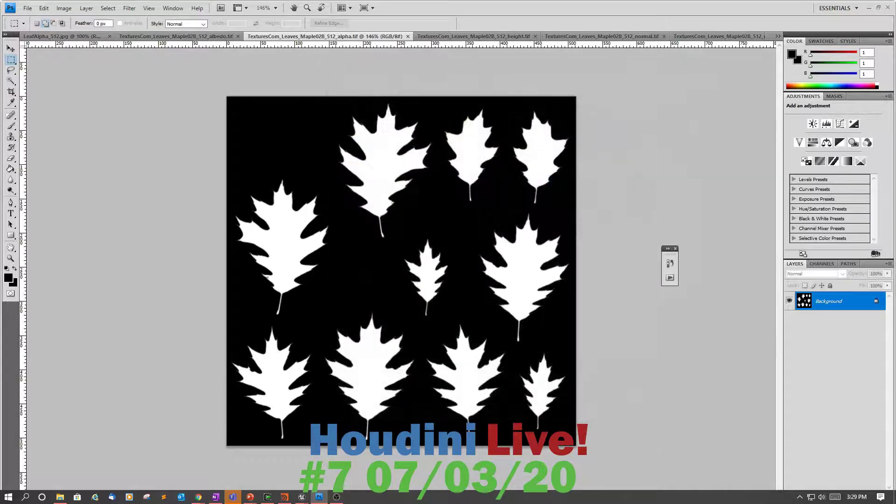
{"action": "left_click", "coordinate": [28, 8]}
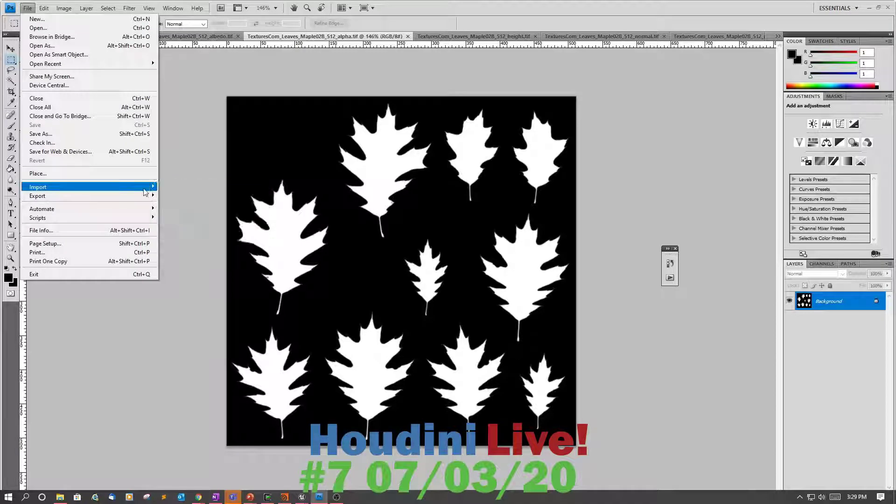
{"action": "left_click", "coordinate": [176, 323]}
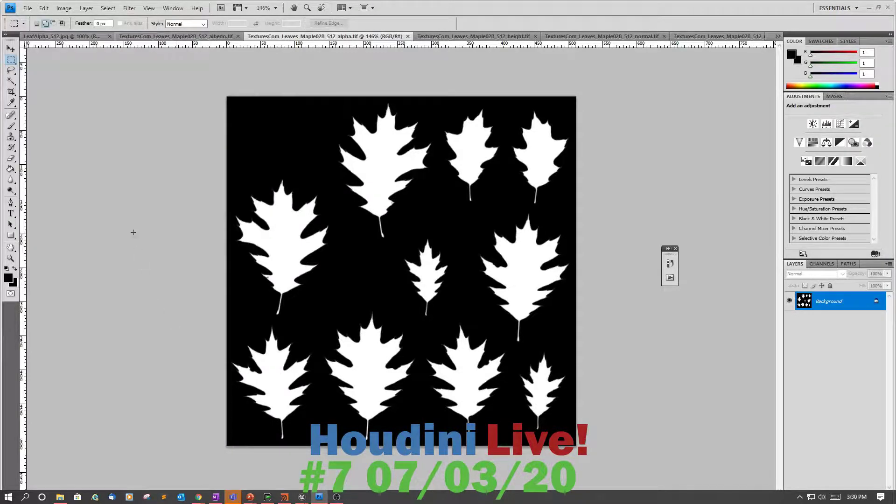
Drag the six Maple02B Crop1 textures from the tex folder into Photoshop
{"action": "left_click", "coordinate": [60, 499]}
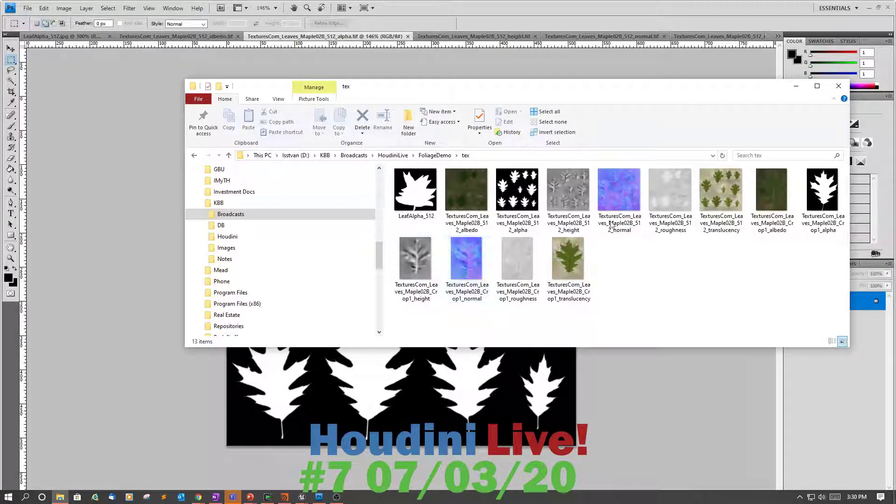
{"action": "left_click", "coordinate": [771, 191]}
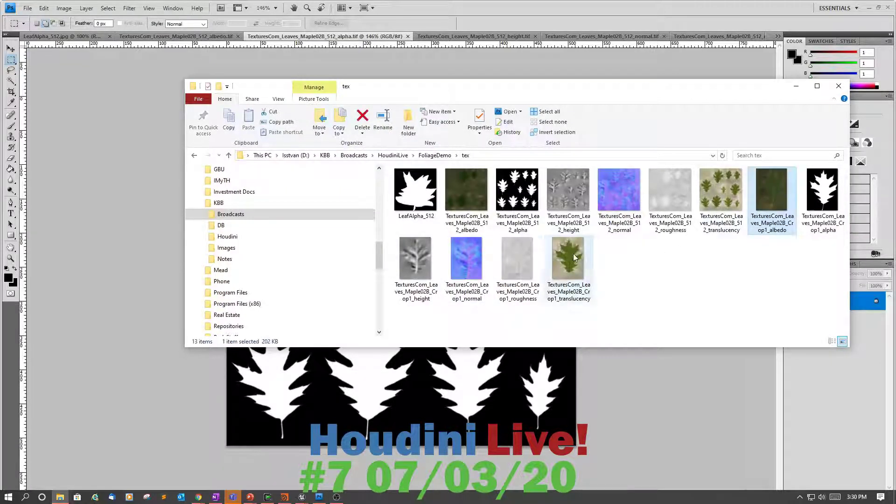
{"action": "left_click", "coordinate": [558, 276], "text": "shift"}
{"action": "left_click_drag", "start_coordinate": [565, 262], "coordinate": [630, 384]}
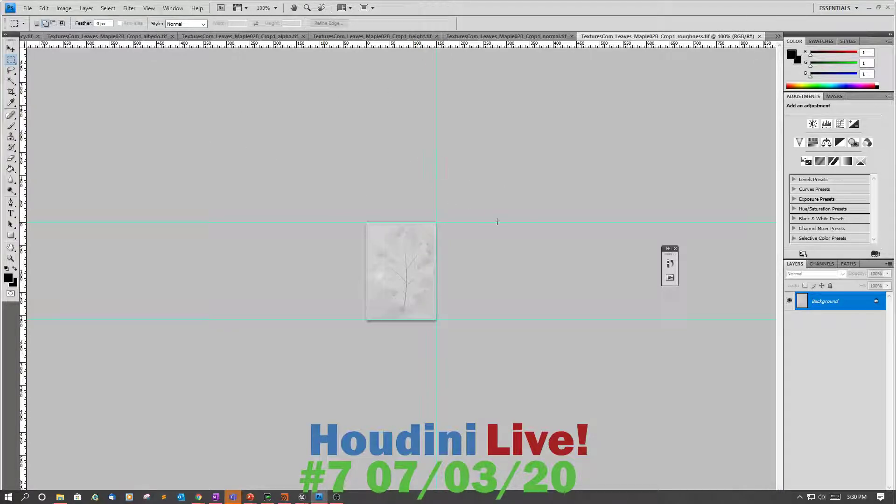
Inspect the Crop1 albedo, alpha, height and normal map documents, zooming in on each
{"action": "scroll", "coordinate": [496, 220], "scroll_direction": "up", "scroll_amount": 5, "text": "alt"}
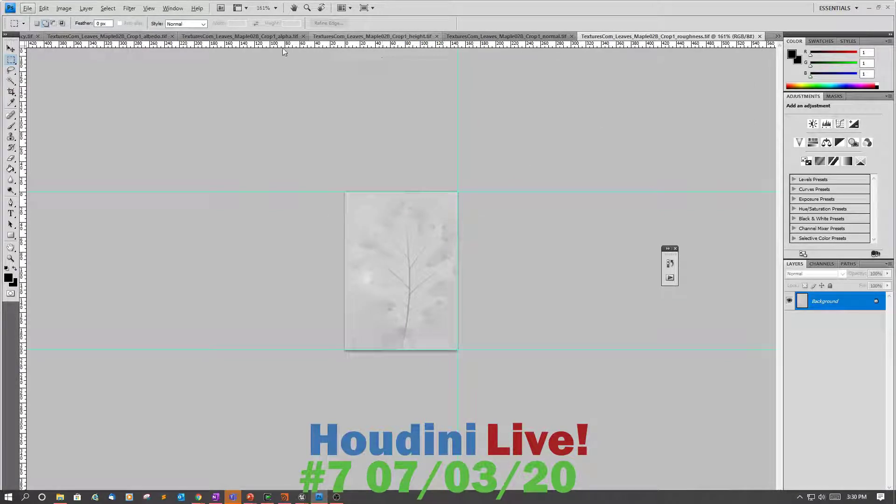
{"action": "left_click", "coordinate": [104, 38]}
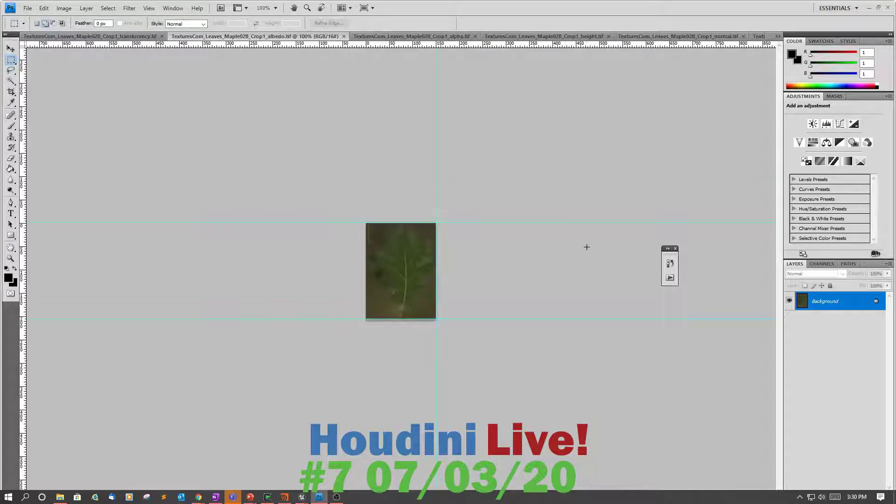
{"action": "scroll", "coordinate": [574, 245], "scroll_direction": "up", "scroll_amount": 2, "text": "alt"}
{"action": "scroll", "coordinate": [542, 234], "scroll_direction": "up", "scroll_amount": 2, "text": "alt"}
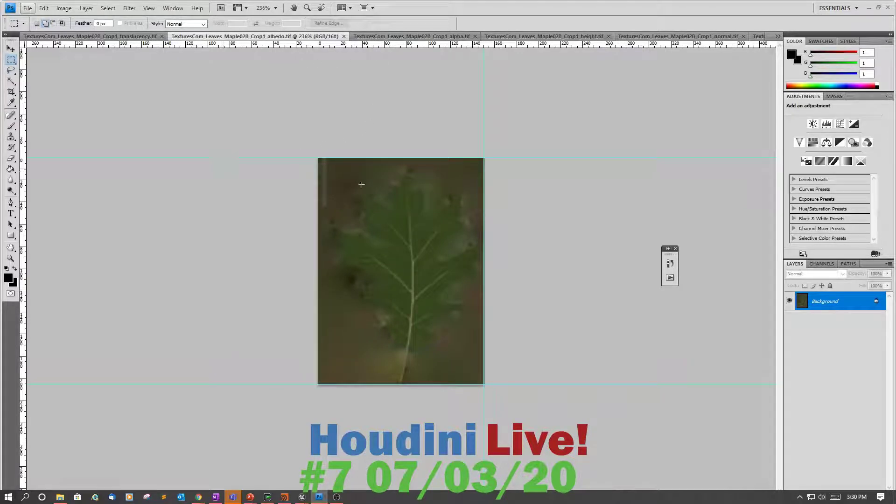
{"action": "left_click", "coordinate": [404, 37]}
{"action": "scroll", "coordinate": [476, 137], "scroll_direction": "up", "scroll_amount": 6, "text": "alt"}
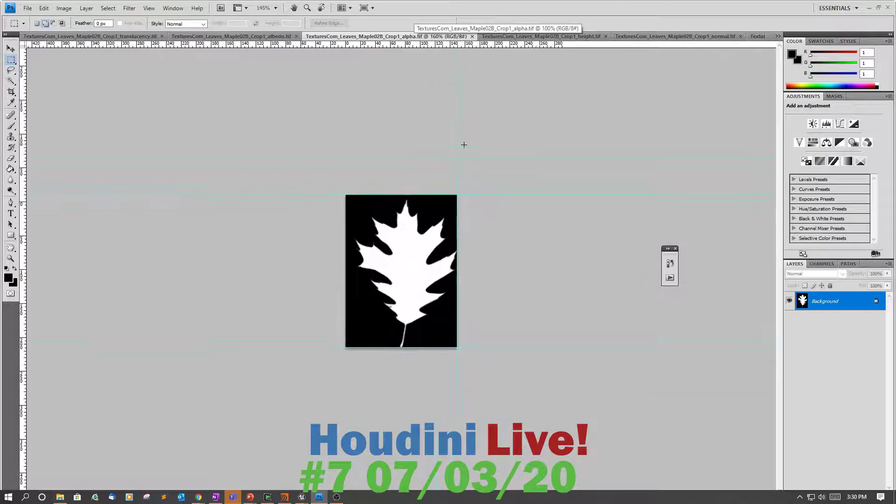
{"action": "left_click", "coordinate": [529, 36]}
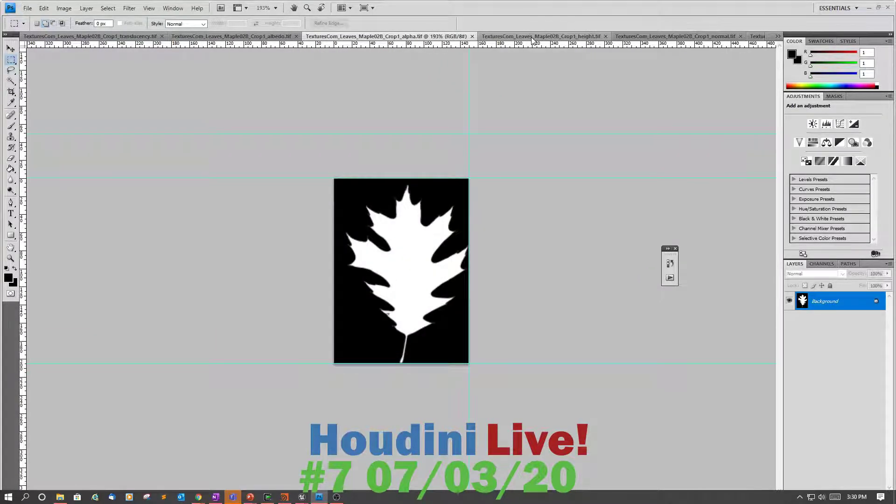
{"action": "scroll", "coordinate": [532, 140], "scroll_direction": "up", "scroll_amount": 8, "text": "alt"}
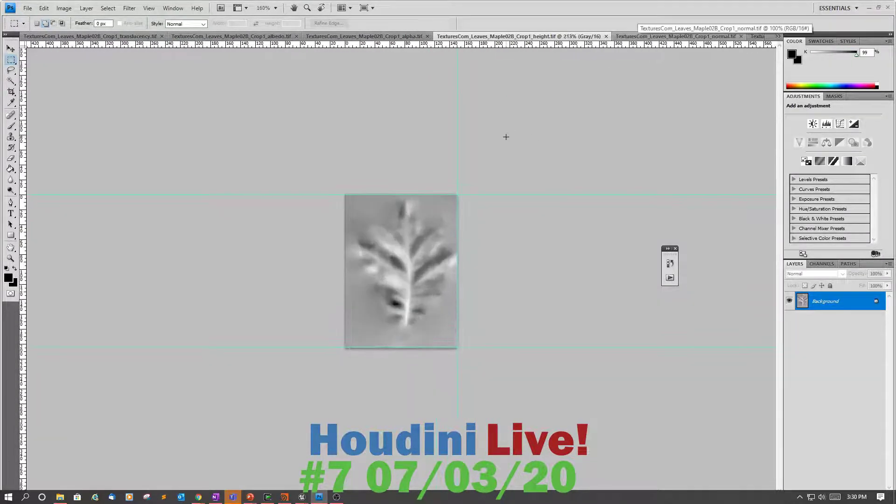
{"action": "left_click", "coordinate": [674, 36]}
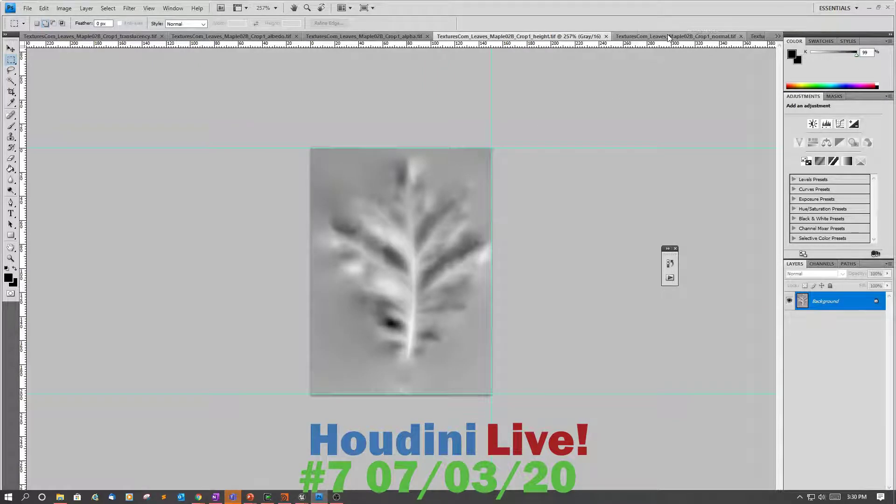
{"action": "scroll", "coordinate": [590, 129], "scroll_direction": "up", "scroll_amount": 9, "text": "alt"}
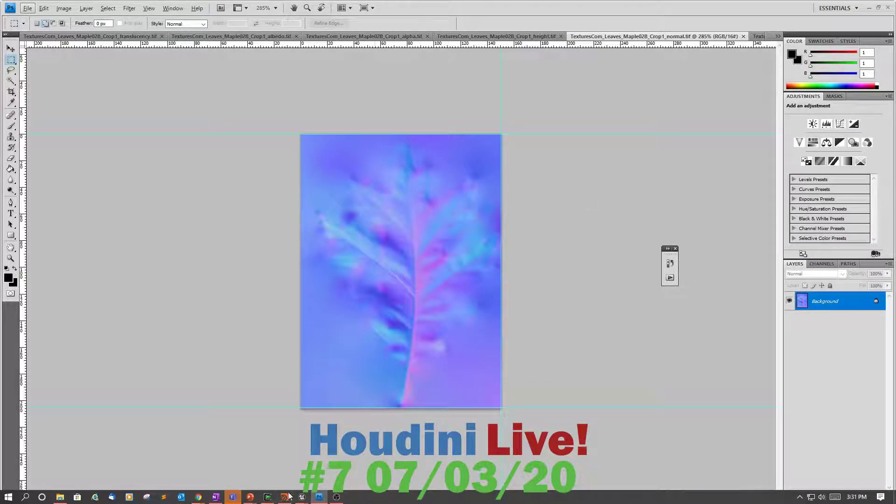
Bring Houdini forward and review TreeGen's leaf Scatter and Geometry settings (Start 0.215, End 0.85, 250 leaves)
{"action": "mouse_move", "coordinate": [286, 499]}
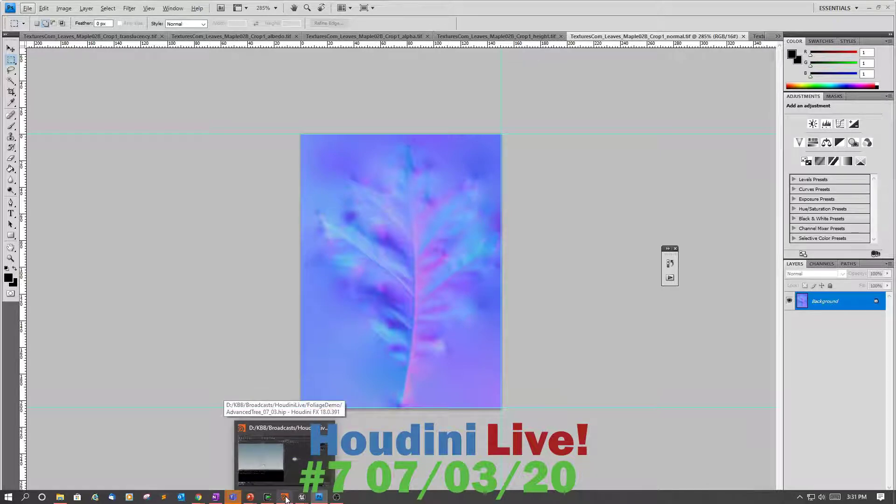
{"action": "left_click", "coordinate": [286, 500]}
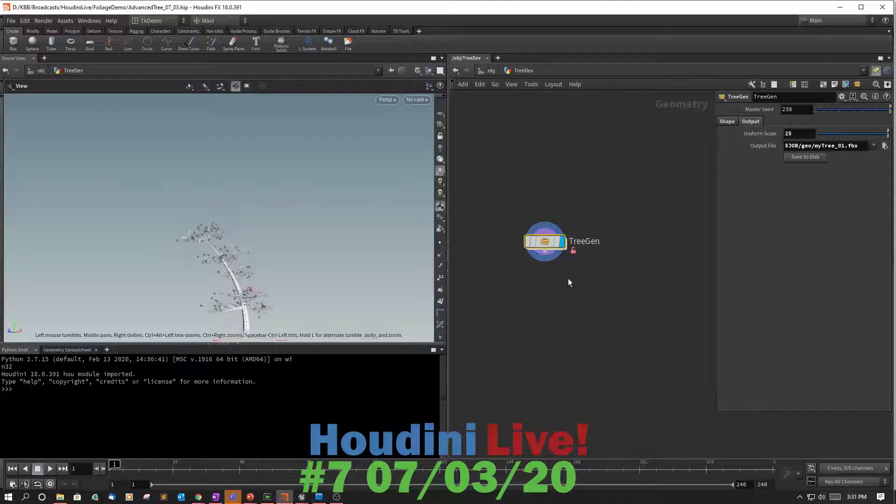
{"action": "left_click", "coordinate": [555, 269]}
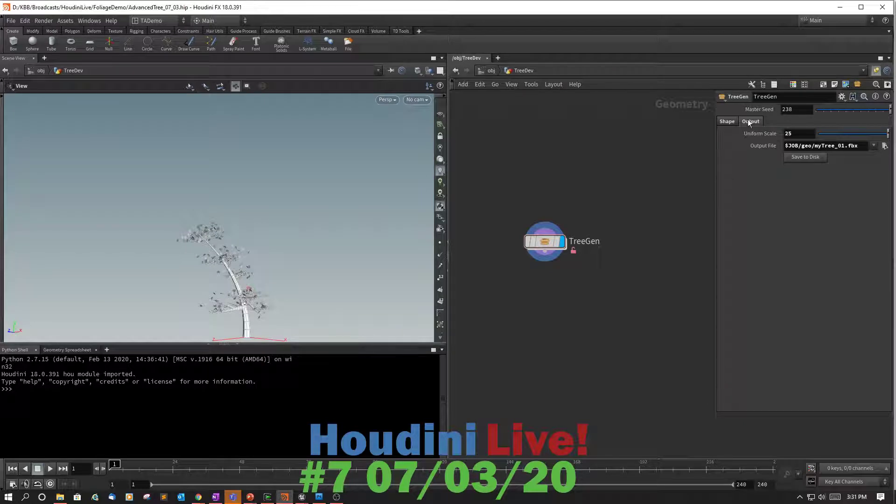
{"action": "left_click", "coordinate": [726, 122]}
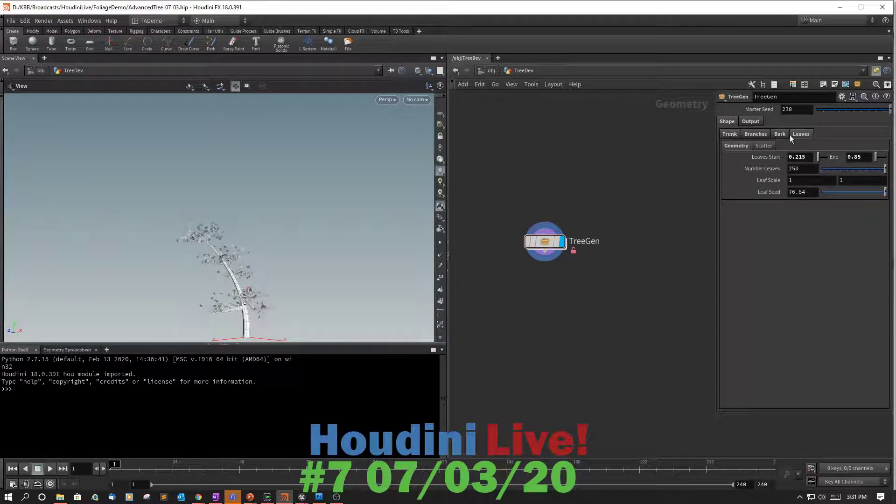
{"action": "left_click", "coordinate": [757, 146]}
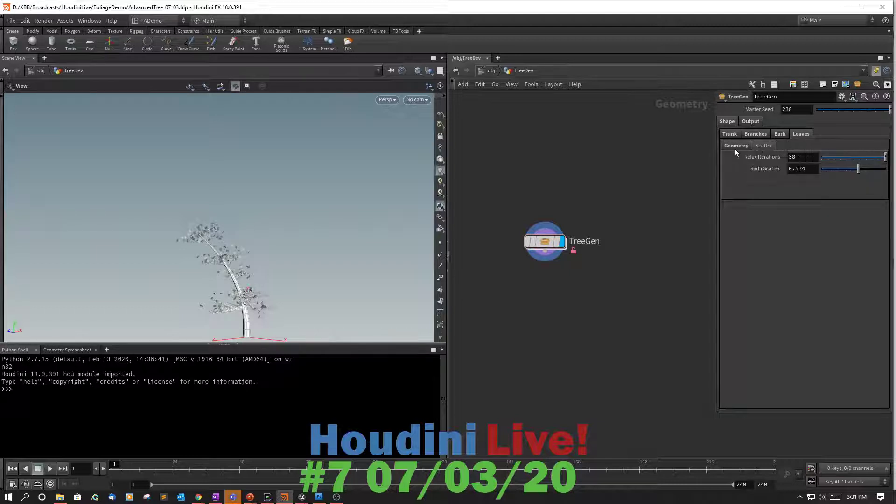
{"action": "left_click", "coordinate": [735, 148]}
{"action": "left_click", "coordinate": [761, 145]}
{"action": "left_click", "coordinate": [735, 146]}
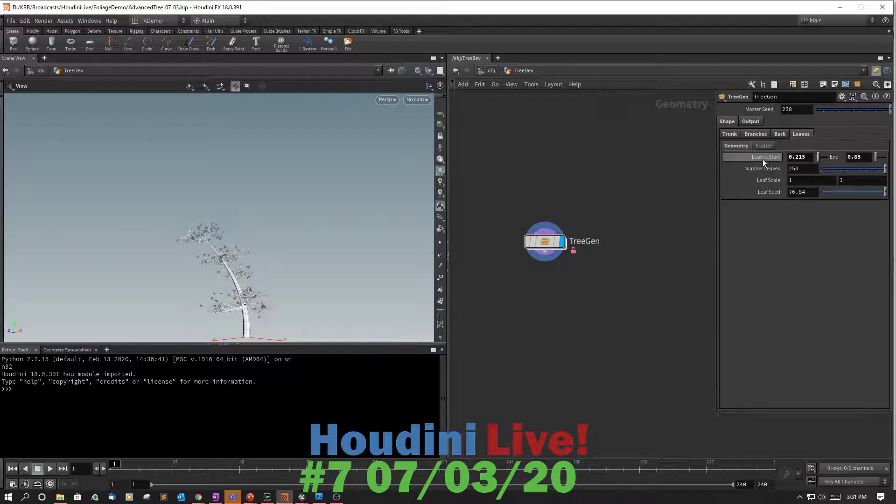
{"action": "mouse_move", "coordinate": [547, 243]}
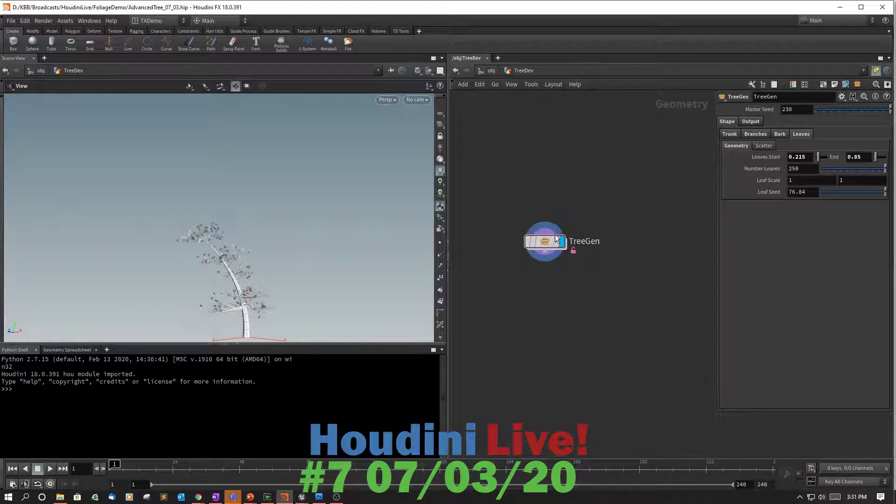
Open TreeGen's Type Properties with Trunk, Branches and Bark collapsed, then dive inside TreeGen
{"action": "right_click", "coordinate": [543, 243]}
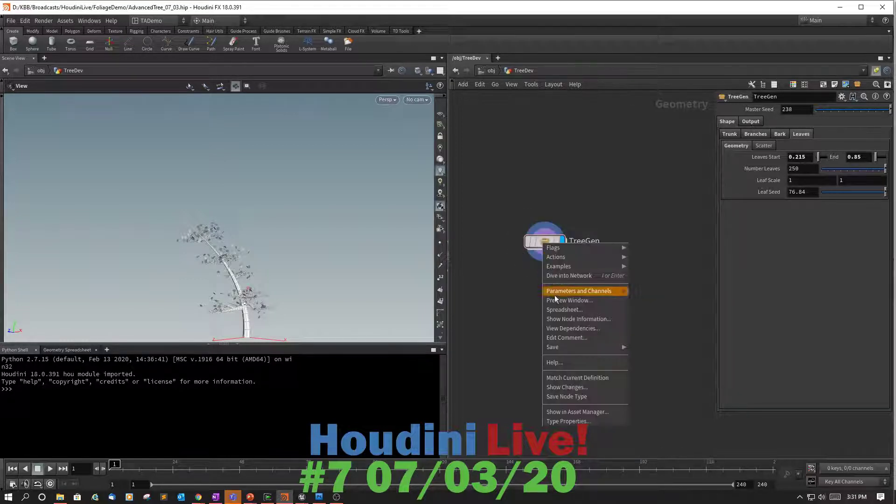
{"action": "left_click", "coordinate": [565, 422]}
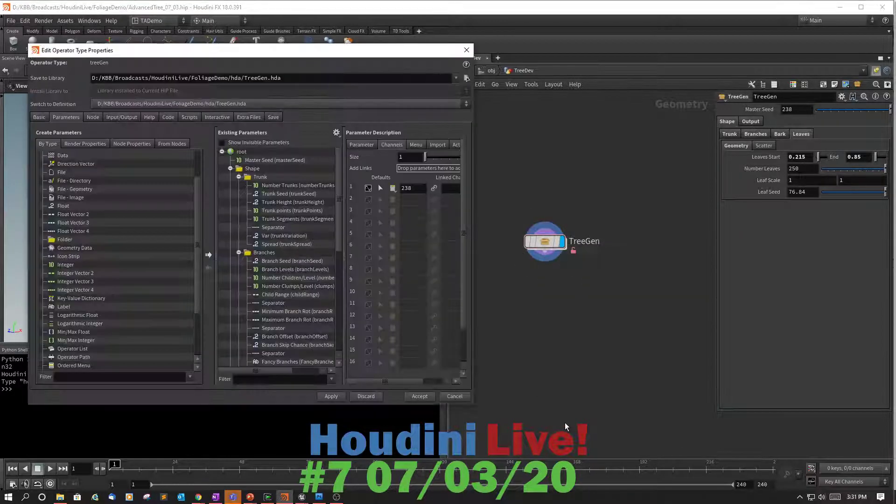
{"action": "left_click", "coordinate": [239, 177]}
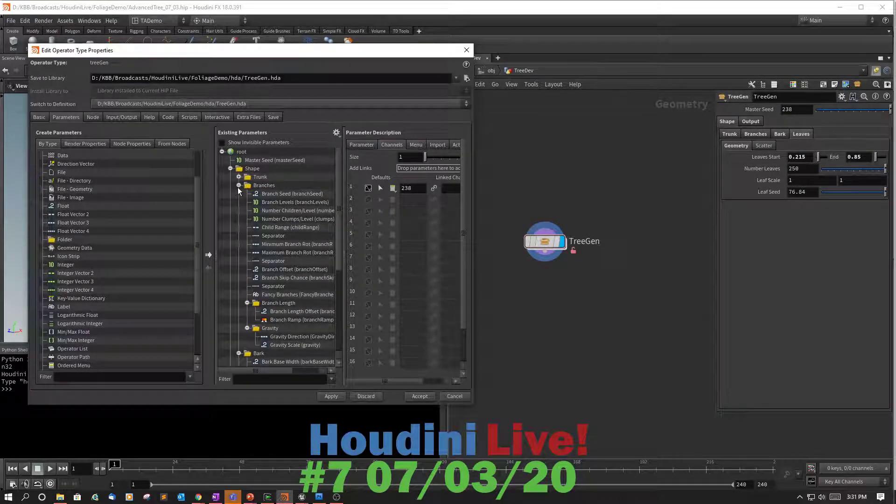
{"action": "left_click", "coordinate": [238, 186]}
{"action": "left_click", "coordinate": [238, 194]}
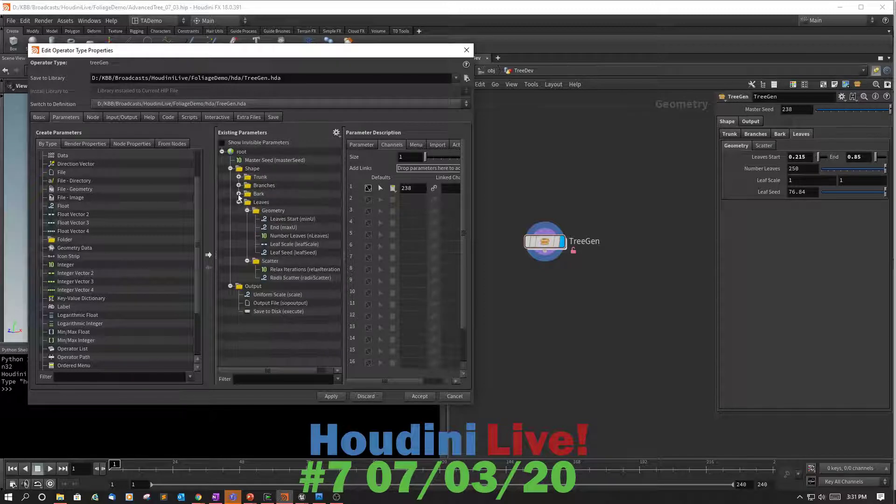
{"action": "double_click", "coordinate": [545, 239]}
{"action": "scroll", "coordinate": [583, 249], "scroll_direction": "down", "scroll_amount": 6}
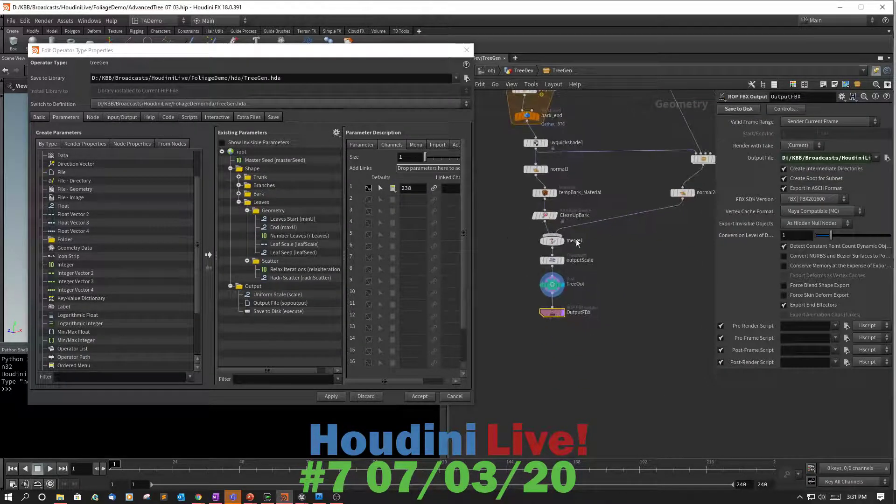
Dive into the makeLeaves subnetwork and select the trace1 node
{"action": "middle_click_drag", "start_coordinate": [604, 264], "coordinate": [532, 315]}
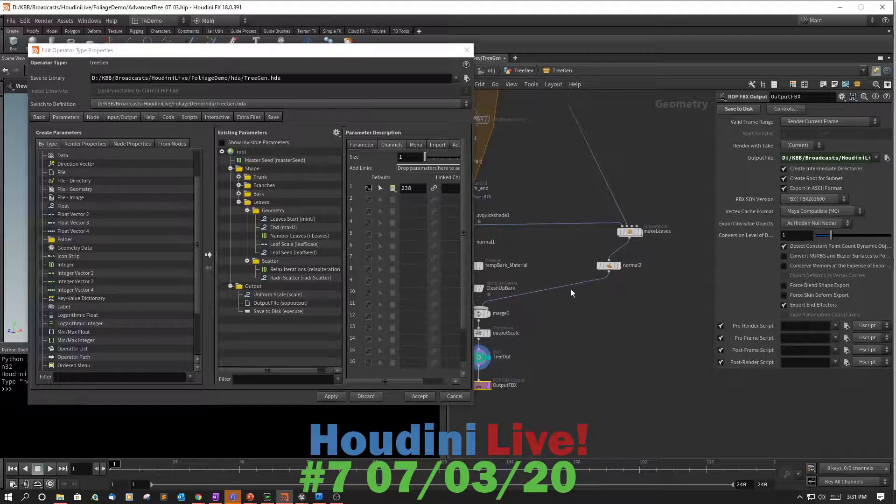
{"action": "double_click", "coordinate": [630, 230]}
{"action": "scroll", "coordinate": [648, 151], "scroll_direction": "down", "scroll_amount": 3}
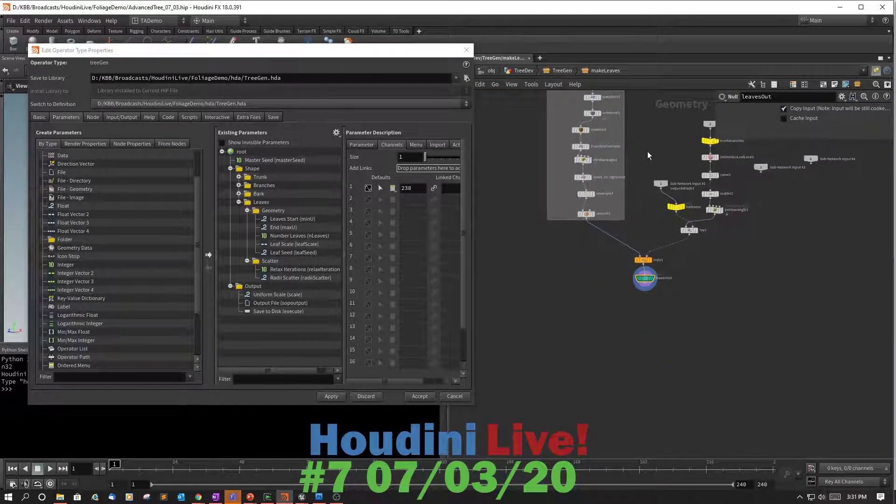
{"action": "middle_click_drag", "start_coordinate": [647, 151], "coordinate": [628, 312]}
{"action": "scroll", "coordinate": [633, 286], "scroll_direction": "up", "scroll_amount": 3}
{"action": "scroll", "coordinate": [607, 256], "scroll_direction": "up", "scroll_amount": 2}
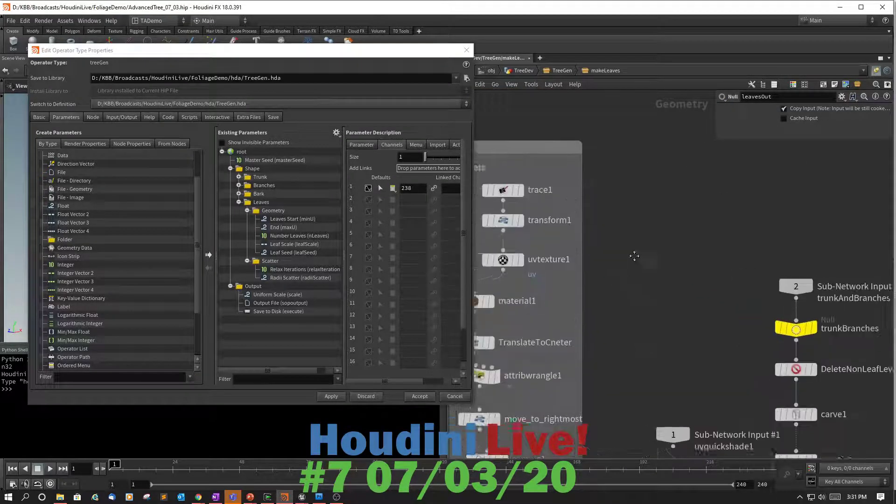
{"action": "middle_click_drag", "start_coordinate": [607, 255], "coordinate": [727, 289]}
{"action": "left_click", "coordinate": [619, 228]}
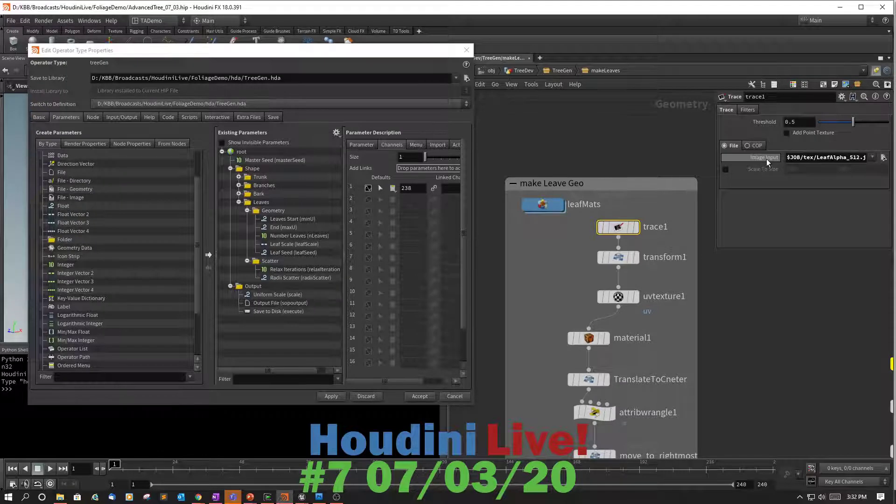
Promote trace1's Image Input to the top of TreeGen's Leaves > Geometry folder and accept
{"action": "left_click_drag", "start_coordinate": [417, 222], "coordinate": [286, 207]}
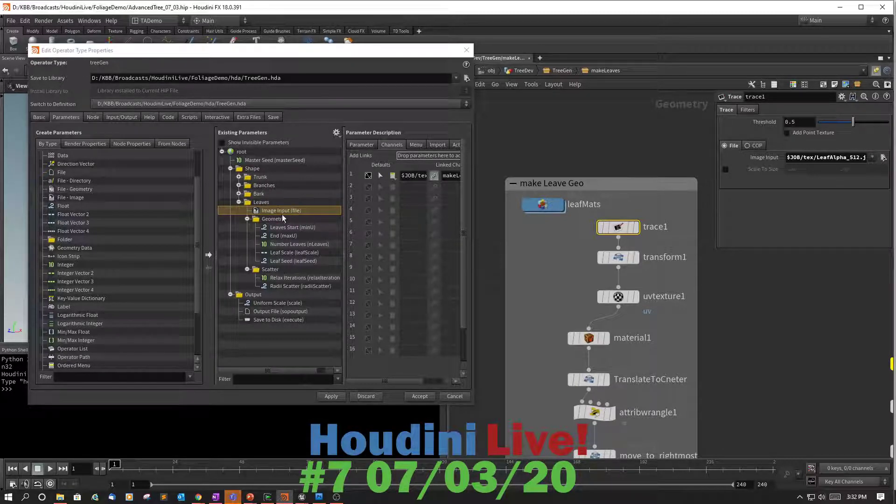
{"action": "left_click", "coordinate": [271, 204]}
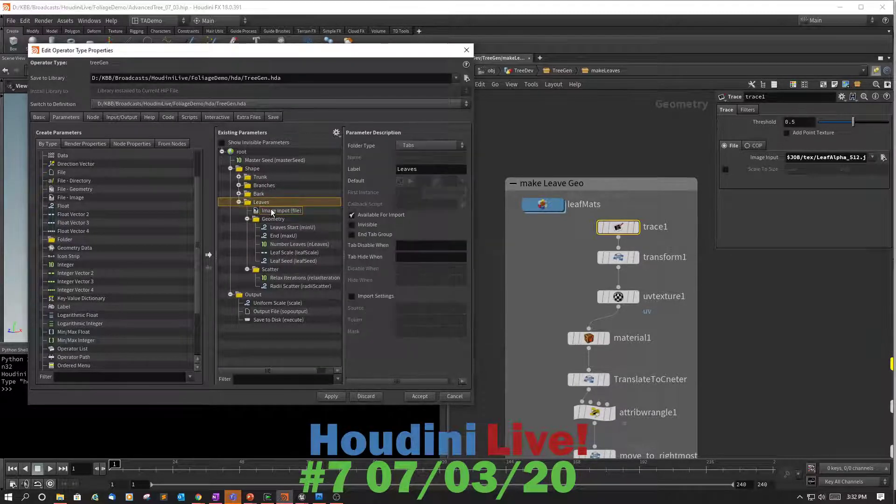
{"action": "left_click_drag", "start_coordinate": [271, 211], "coordinate": [274, 219]}
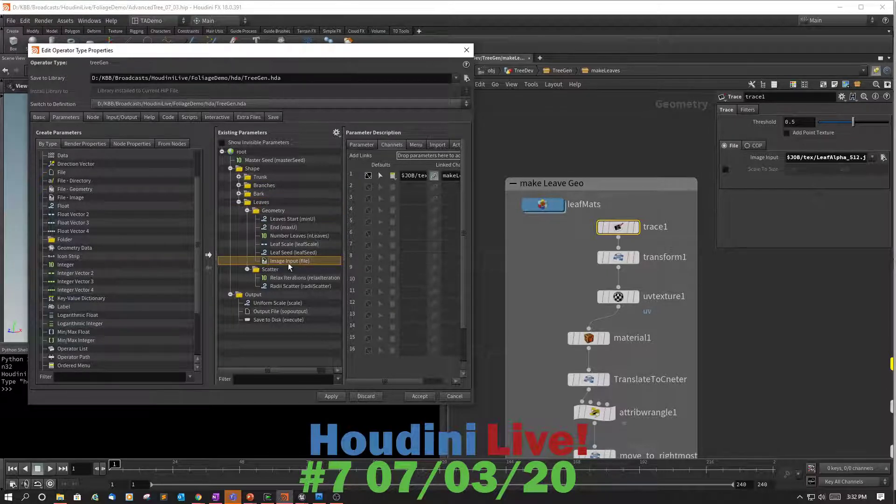
{"action": "left_click_drag", "start_coordinate": [288, 262], "coordinate": [292, 220]}
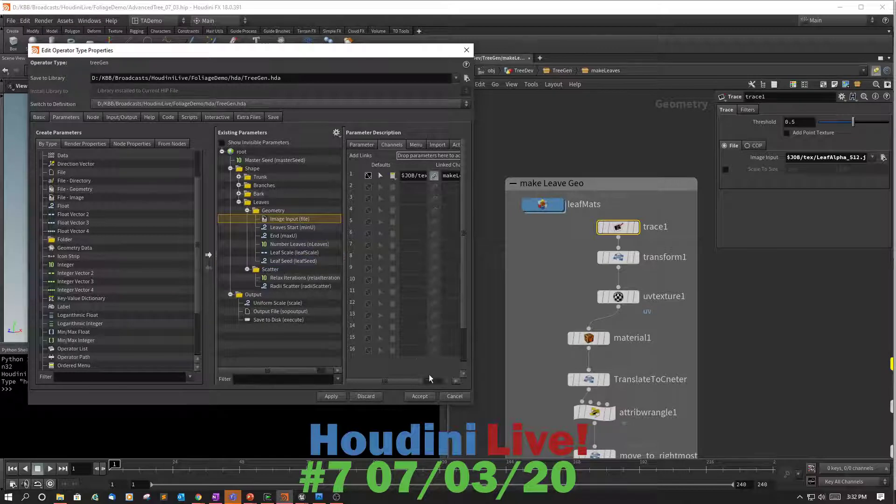
{"action": "left_click", "coordinate": [418, 396]}
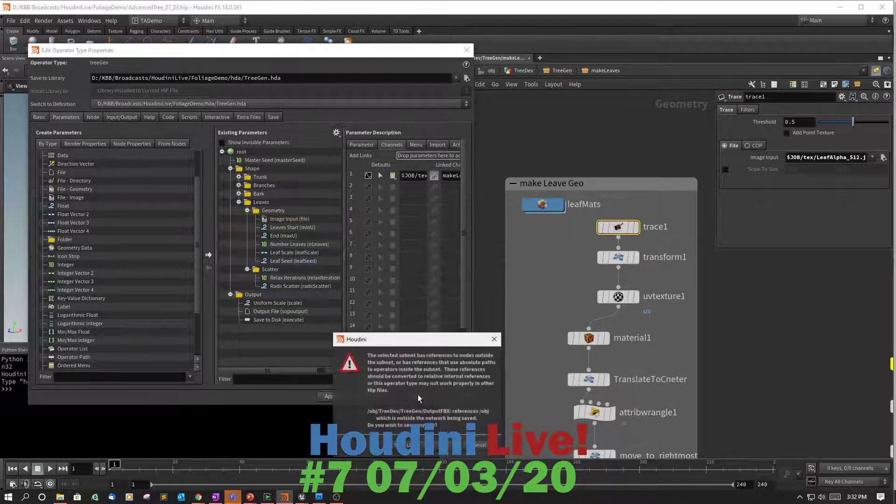
{"action": "left_click", "coordinate": [448, 440]}
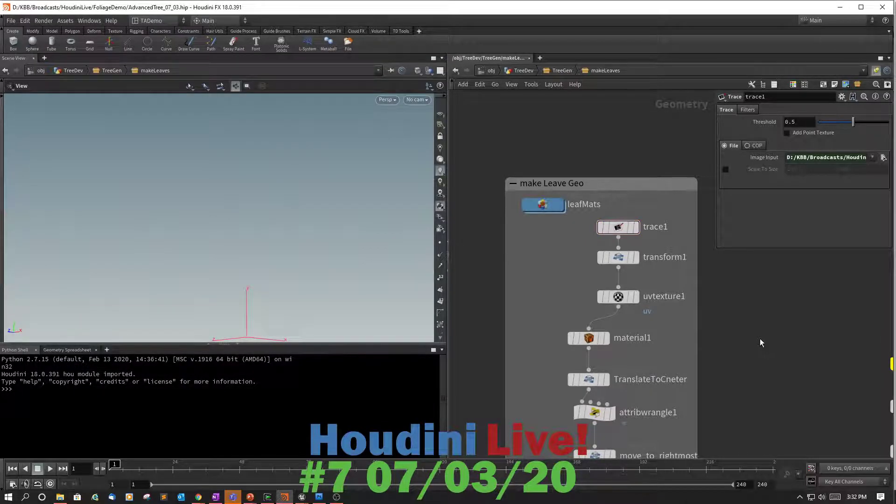
Climb out of makeLeaves and dive into TreeDev to return to the TreeGen node
{"action": "key", "text": "u"}
{"action": "key", "text": "u"}
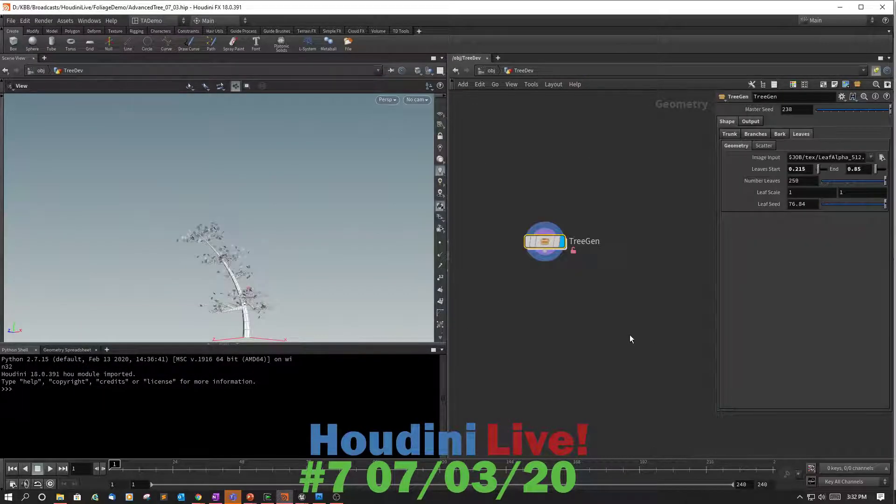
{"action": "key", "text": "u"}
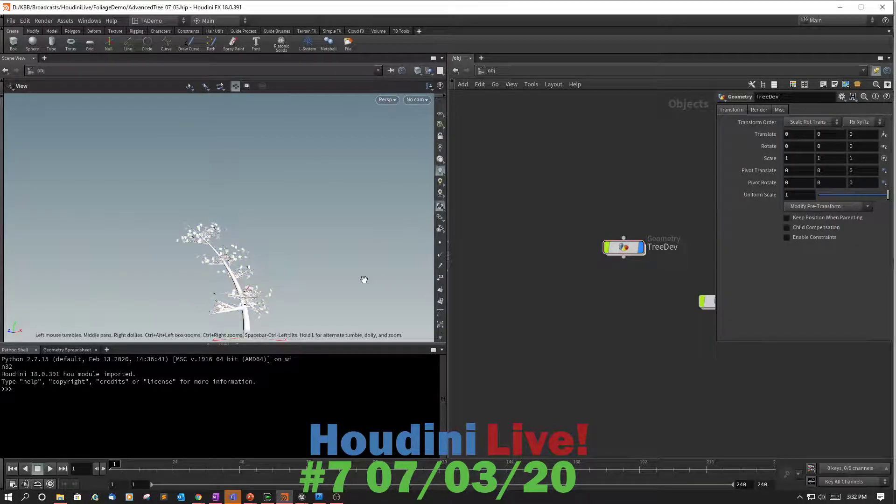
{"action": "left_click_drag", "start_coordinate": [362, 280], "coordinate": [354, 280]}
{"action": "left_click", "coordinate": [630, 252]}
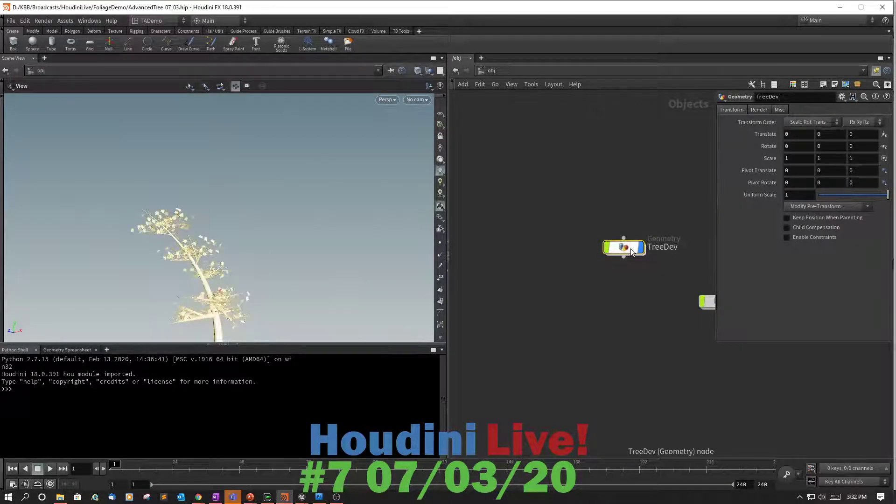
{"action": "middle_click_drag", "start_coordinate": [613, 335], "coordinate": [549, 286]}
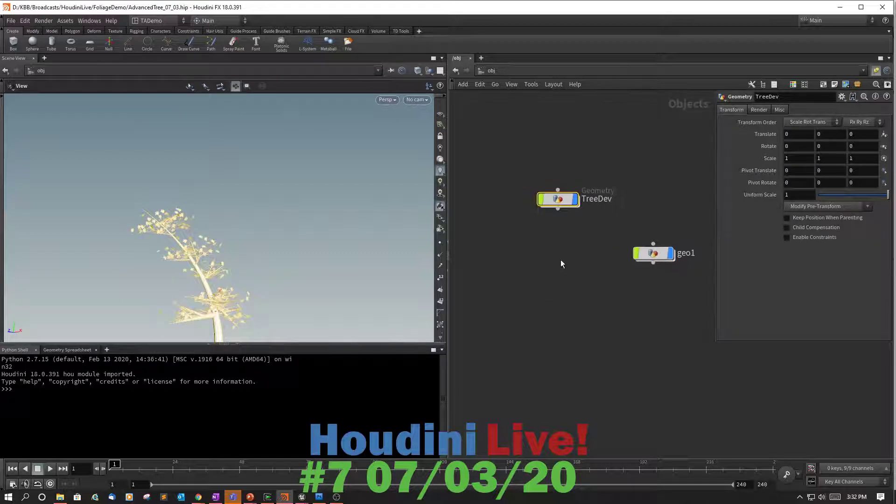
{"action": "double_click", "coordinate": [558, 201]}
{"action": "left_click_drag", "start_coordinate": [405, 265], "coordinate": [373, 270]}
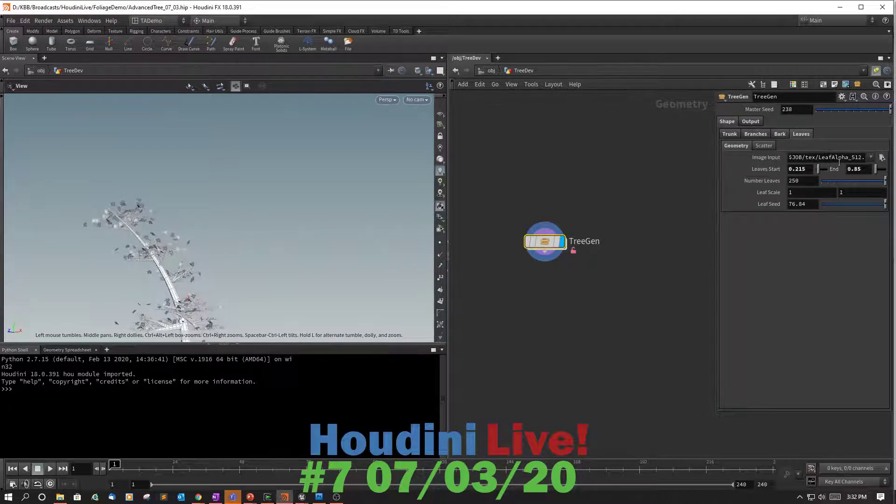
Set Image Input to TexturesCom_Leaves_Maple02B_Crop1_alpha.tif and orbit to inspect the maple leaves
{"action": "left_click", "coordinate": [882, 158]}
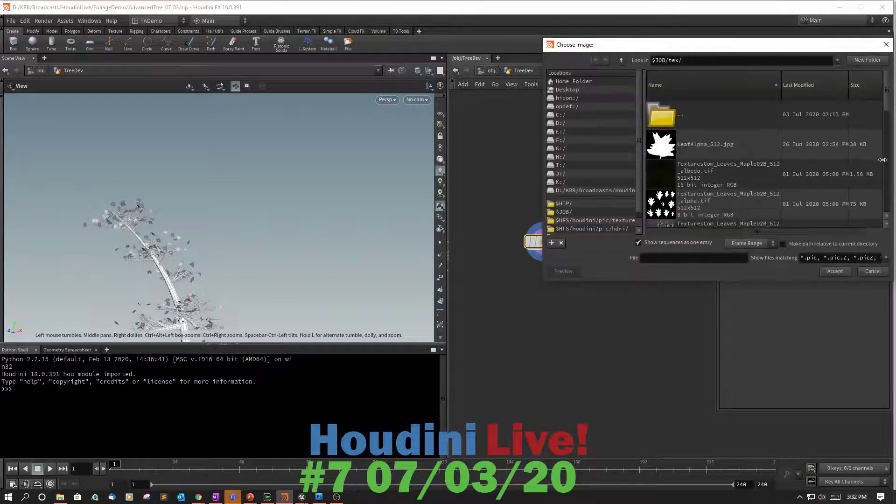
{"action": "scroll", "coordinate": [788, 186], "scroll_direction": "down", "scroll_amount": 2}
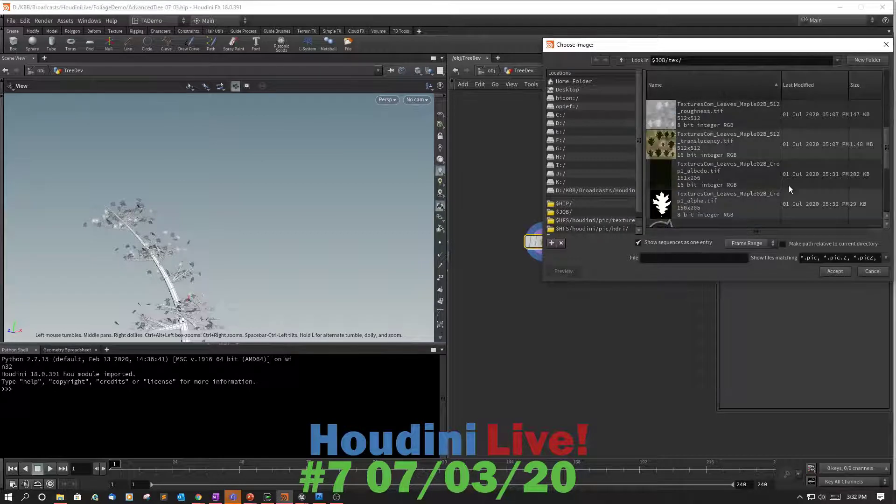
{"action": "scroll", "coordinate": [789, 185], "scroll_direction": "down", "scroll_amount": 2}
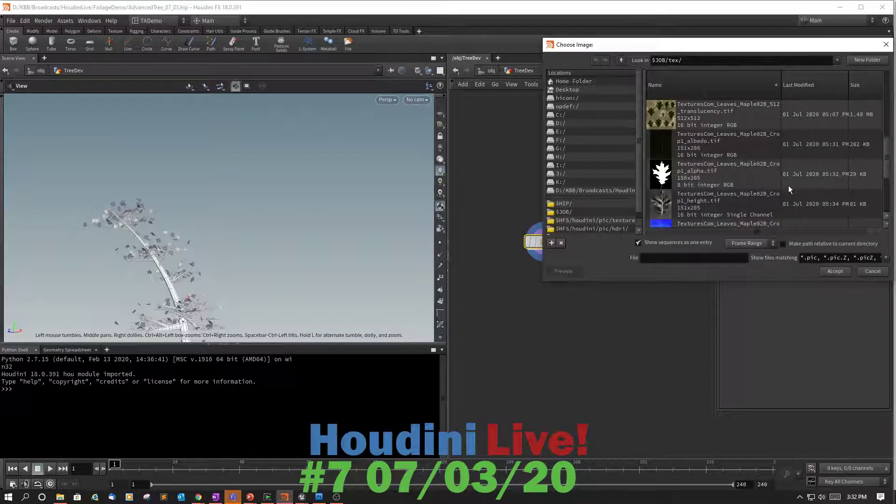
{"action": "left_click", "coordinate": [710, 175]}
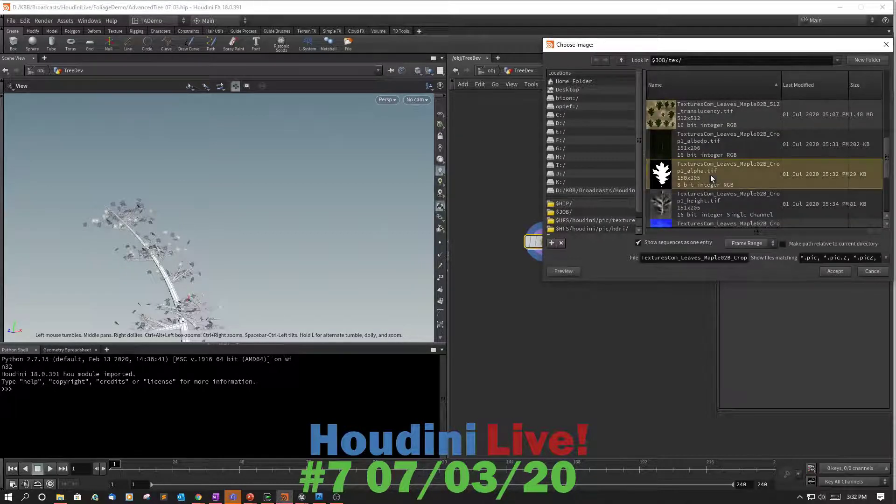
{"action": "left_click", "coordinate": [835, 271]}
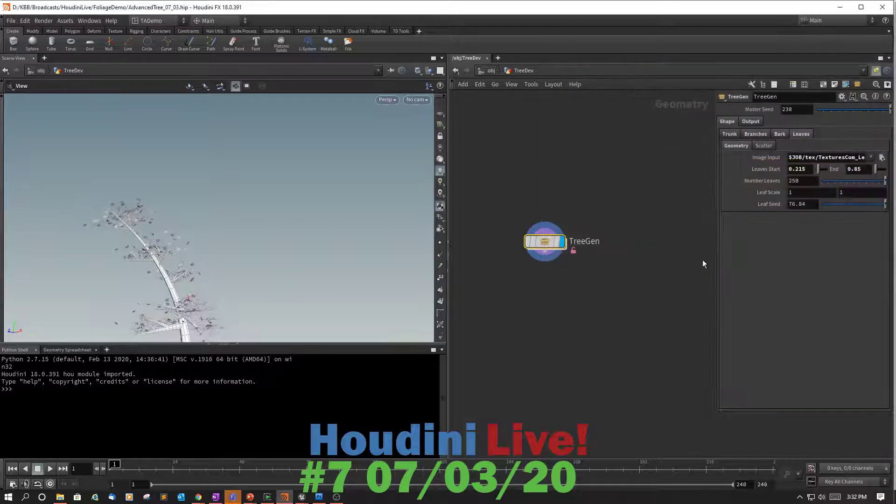
{"action": "scroll", "coordinate": [248, 264], "scroll_direction": "up", "scroll_amount": 5}
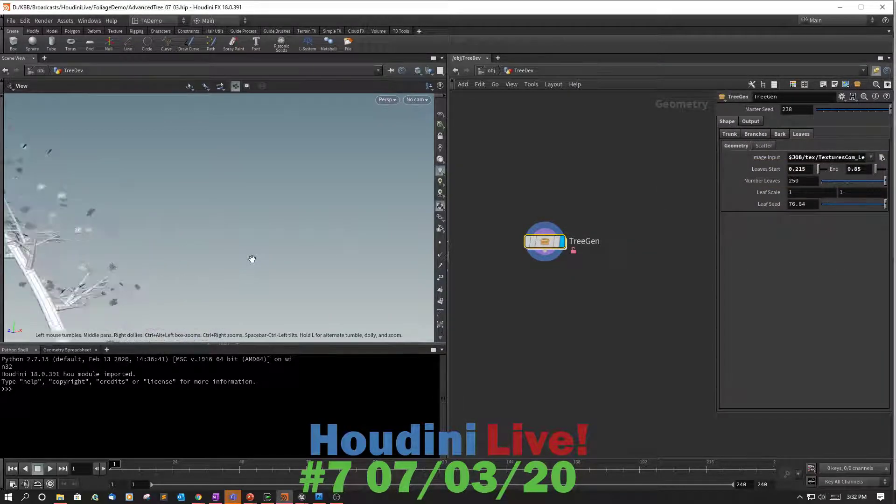
{"action": "scroll", "coordinate": [269, 237], "scroll_direction": "up", "scroll_amount": 5}
{"action": "scroll", "coordinate": [362, 212], "scroll_direction": "down", "scroll_amount": 3}
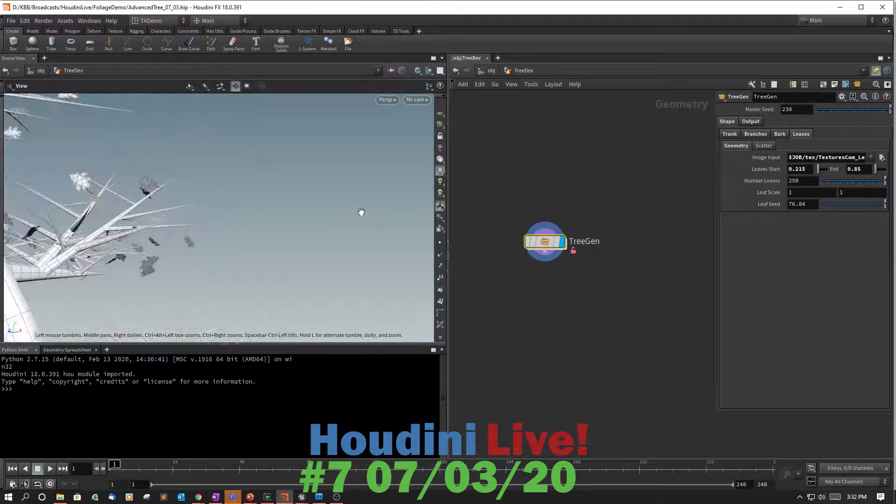
{"action": "mouse_move", "coordinate": [319, 234]}
{"action": "left_mouse_down"}
{"action": "mouse_move", "coordinate": [327, 238]}
{"action": "mouse_move", "coordinate": [264, 268]}
{"action": "mouse_move", "coordinate": [372, 237]}
{"action": "mouse_move", "coordinate": [312, 249]}
{"action": "left_mouse_up"}
{"action": "scroll", "coordinate": [362, 231], "scroll_direction": "up", "scroll_amount": 5}
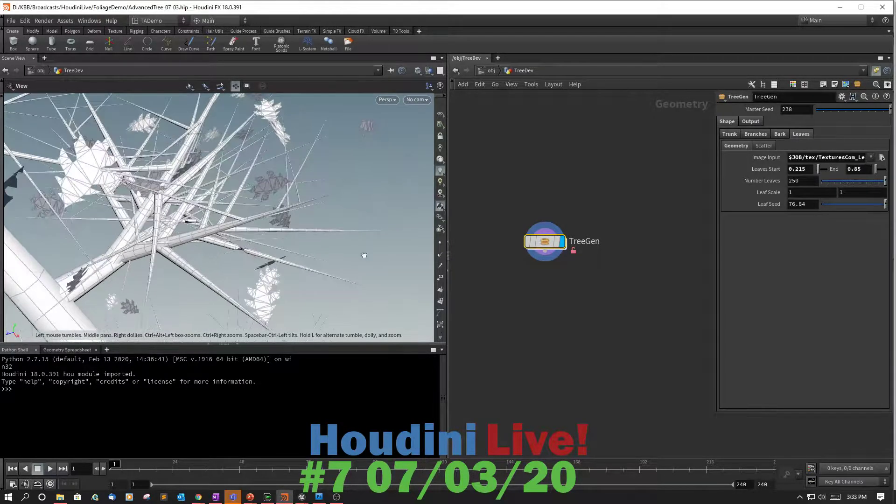
{"action": "scroll", "coordinate": [379, 243], "scroll_direction": "down", "scroll_amount": 5}
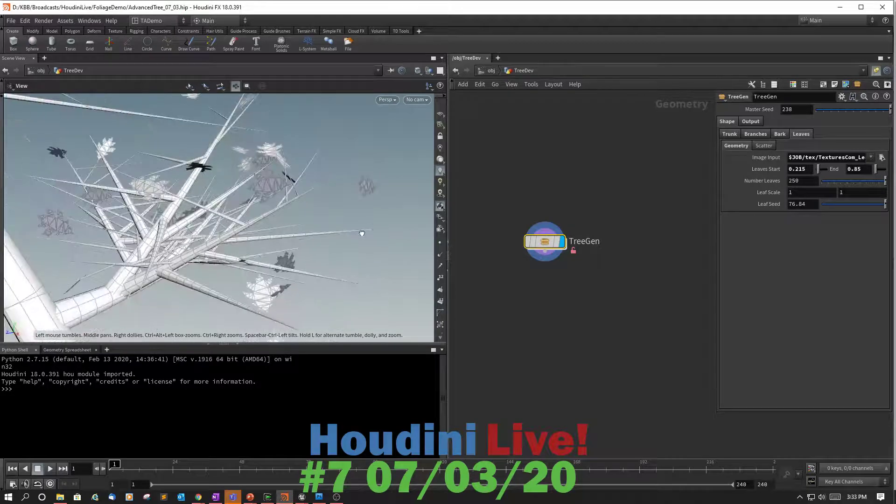
Review TreeGen's Branches parameters and Branch Length ramp settings
{"action": "left_click", "coordinate": [752, 135]}
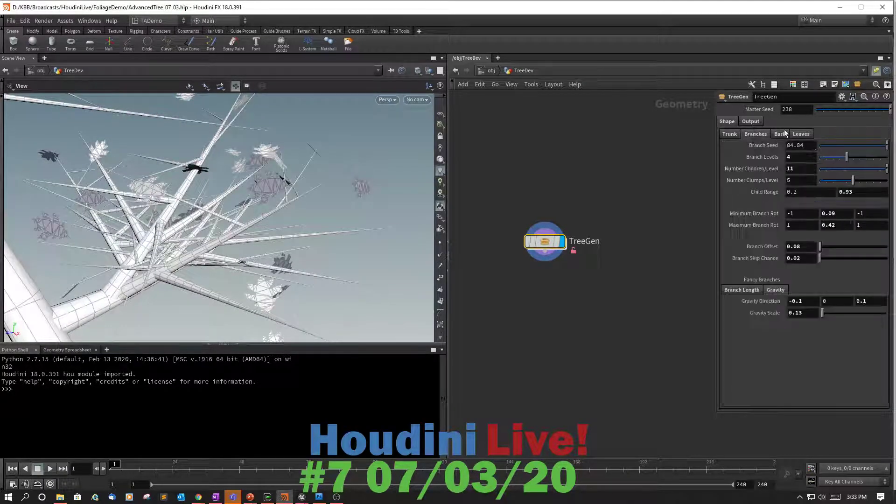
{"action": "left_click", "coordinate": [751, 290]}
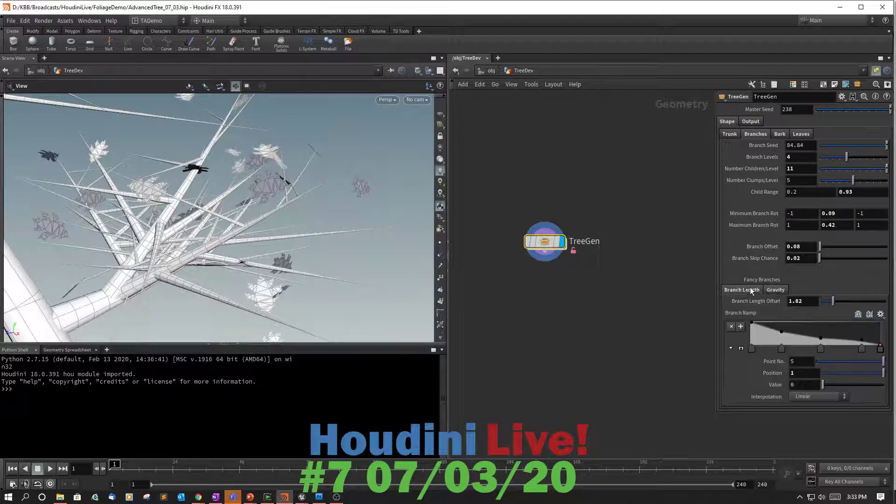
{"action": "left_click", "coordinate": [774, 290]}
{"action": "left_click", "coordinate": [752, 289]}
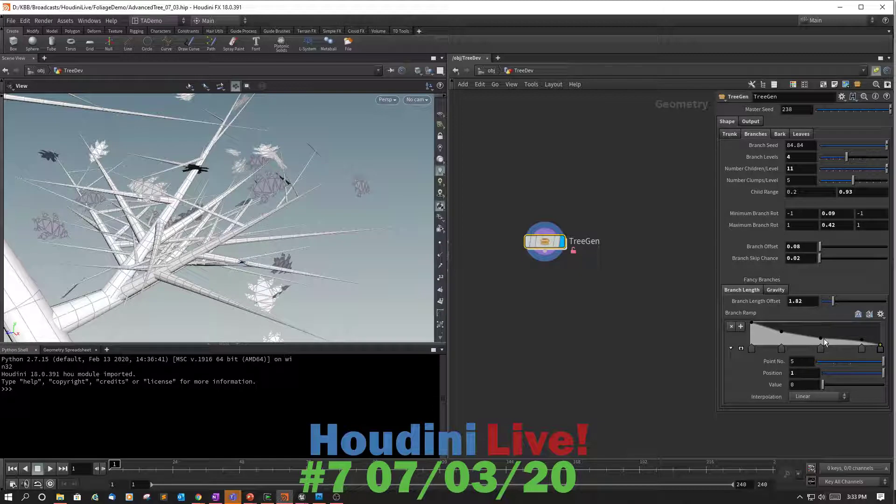
Move the bark Width Ramp's last point to position 0.992674 with value 0.9375
{"action": "left_click", "coordinate": [779, 135]}
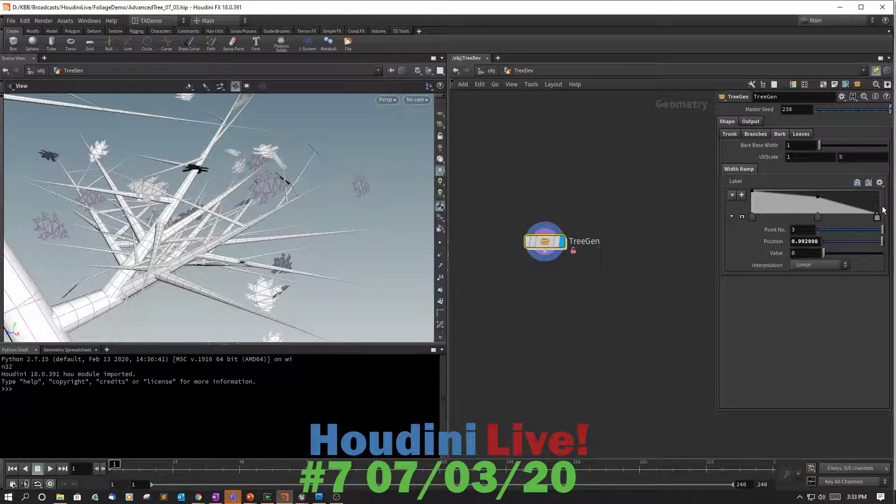
{"action": "left_click_drag", "start_coordinate": [878, 219], "coordinate": [885, 220]}
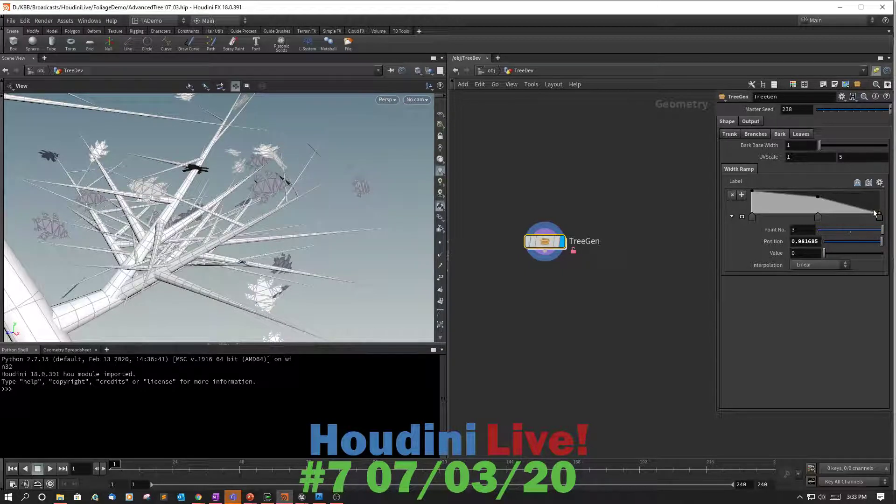
{"action": "left_click_drag", "start_coordinate": [879, 205], "coordinate": [879, 207]}
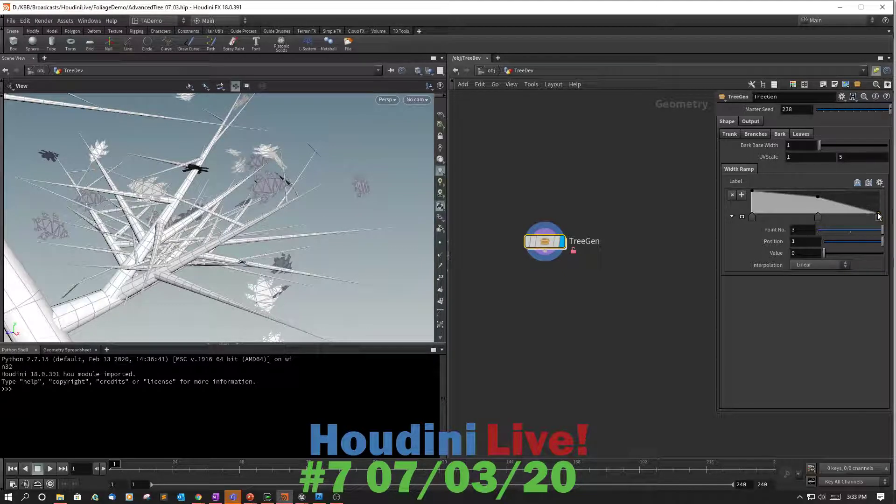
{"action": "left_click_drag", "start_coordinate": [878, 215], "coordinate": [878, 216]}
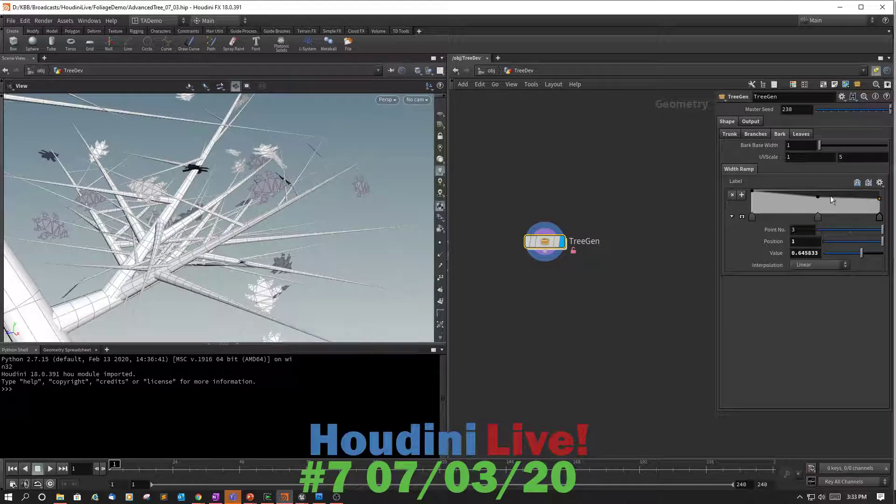
{"action": "left_click_drag", "start_coordinate": [880, 200], "coordinate": [879, 192]}
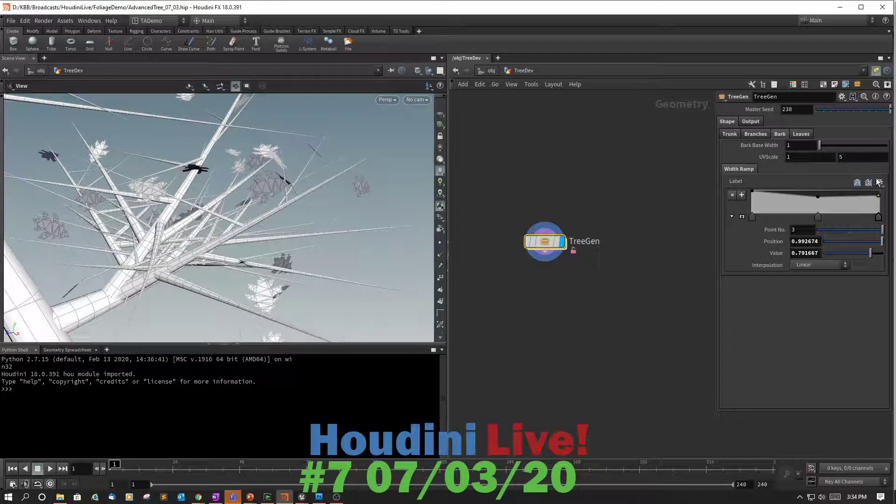
{"action": "left_click_drag", "start_coordinate": [878, 195], "coordinate": [879, 191]}
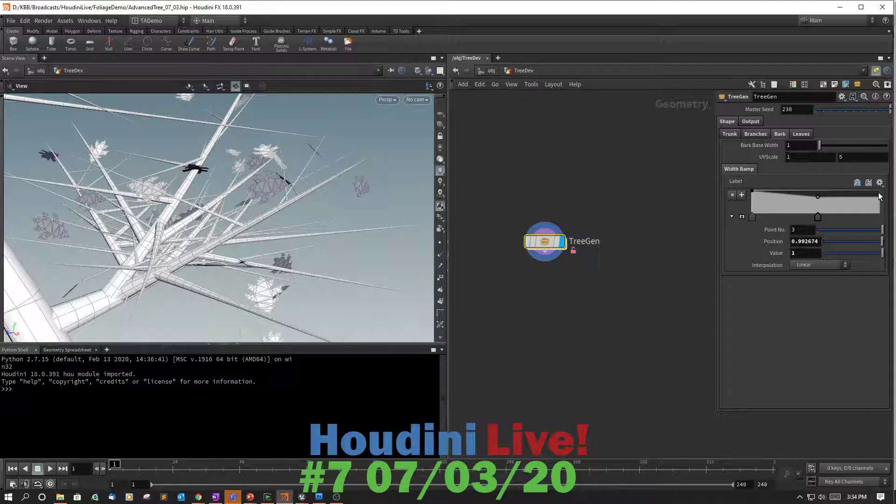
{"action": "left_click", "coordinate": [804, 242]}
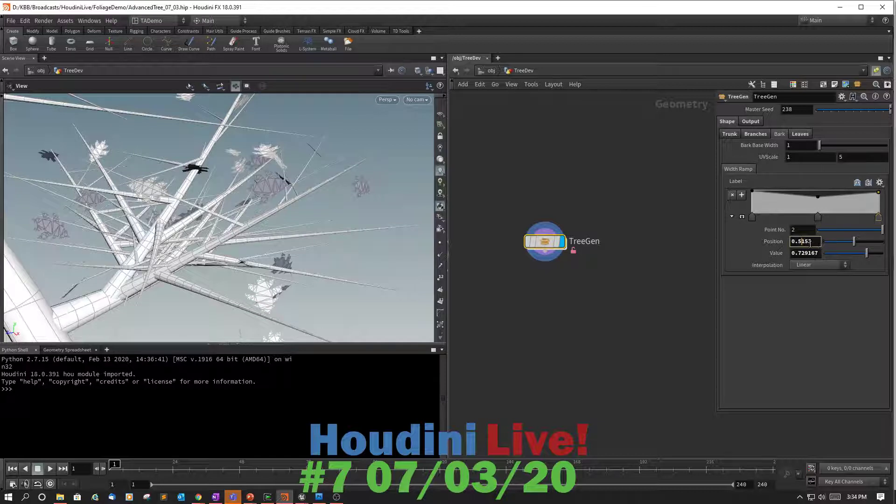
{"action": "left_click", "coordinate": [878, 192]}
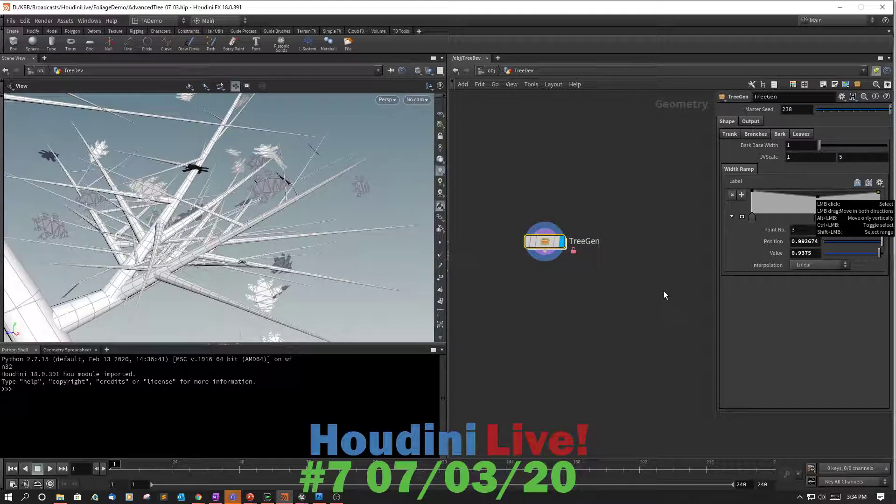
{"action": "left_click_drag", "start_coordinate": [280, 214], "coordinate": [431, 194]}
{"action": "mouse_move", "coordinate": [530, 241]}
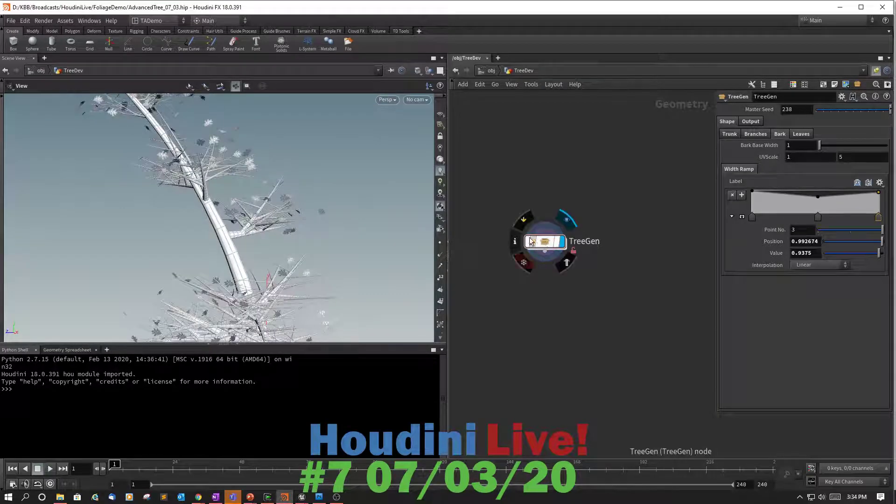
Raise TreeGen's Number Leaves from 250 to 2500 and orbit to view the denser foliage
{"action": "left_click", "coordinate": [799, 134]}
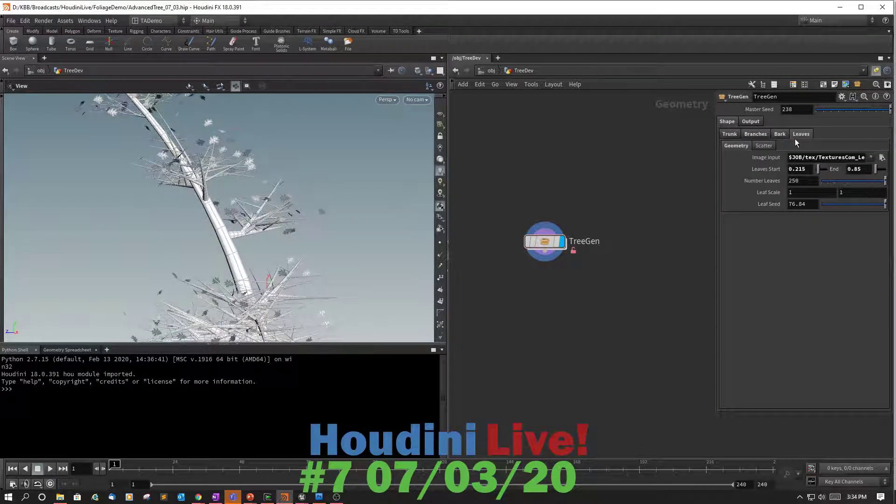
{"action": "left_click", "coordinate": [807, 181]}
{"action": "left_click", "coordinate": [803, 181]}
{"action": "type", "text": "0"}
{"action": "key", "text": "Return"}
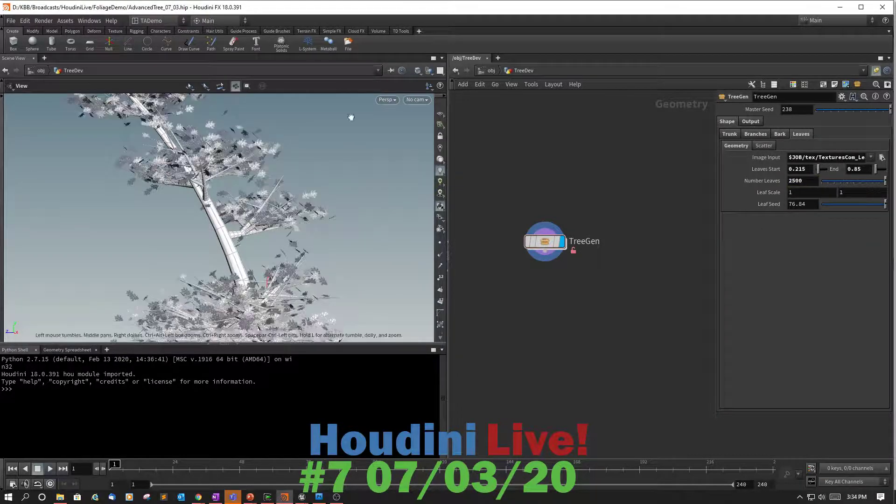
{"action": "left_click_drag", "start_coordinate": [340, 228], "coordinate": [315, 255]}
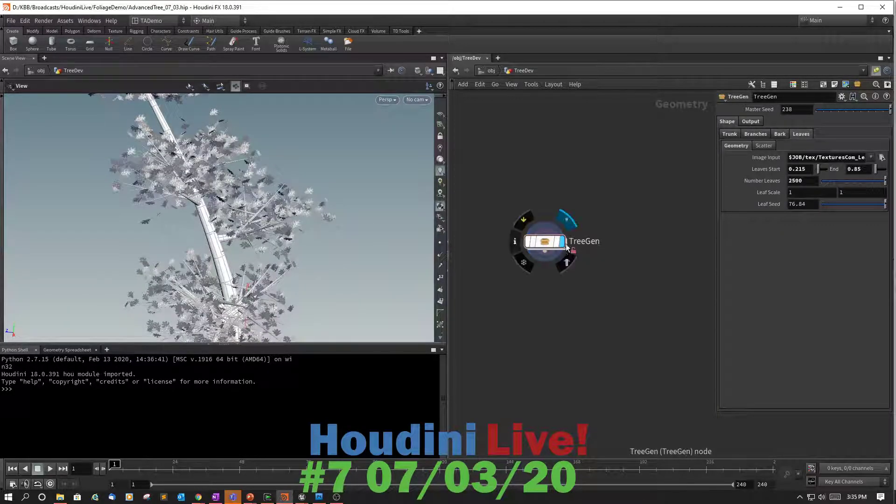
Change TreeGen's output file to $JOB/geo/myTree_02.fbx and write the tree to disk
{"action": "left_click", "coordinate": [752, 122]}
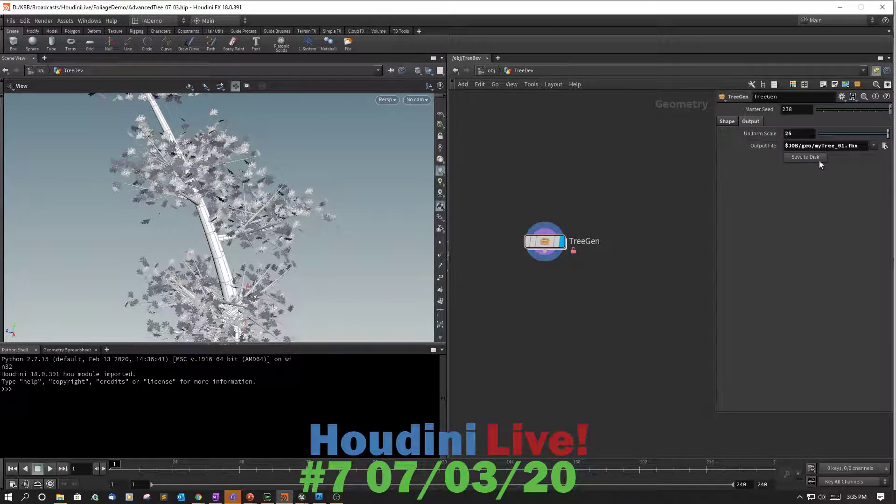
{"action": "left_click", "coordinate": [846, 147]}
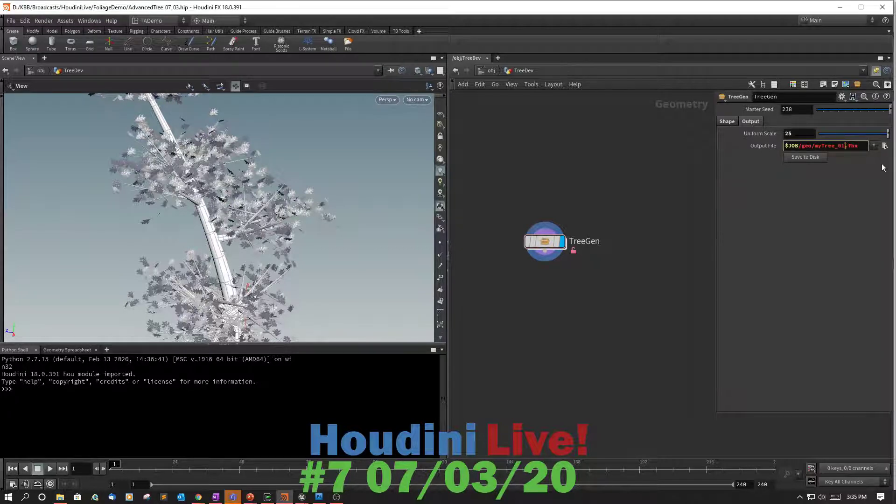
{"action": "key", "text": "BackSpace"}
{"action": "type", "text": "2"}
{"action": "left_click", "coordinate": [806, 157]}
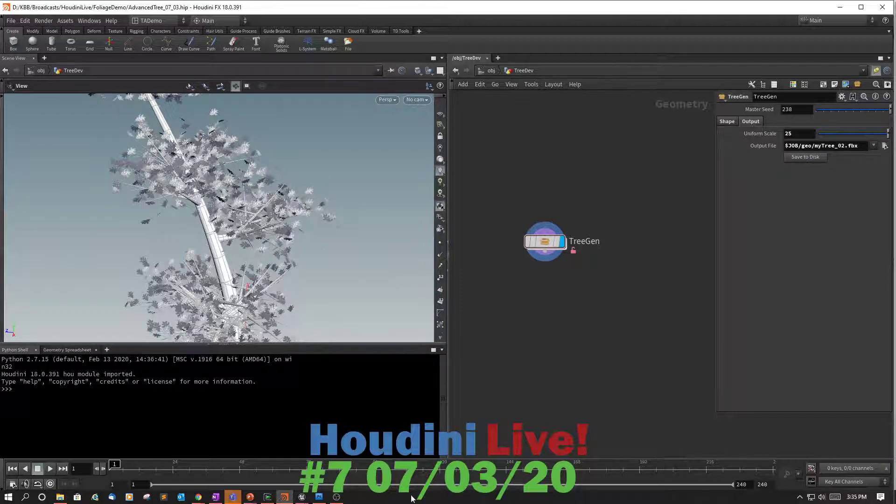
{"action": "left_click", "coordinate": [302, 498]}
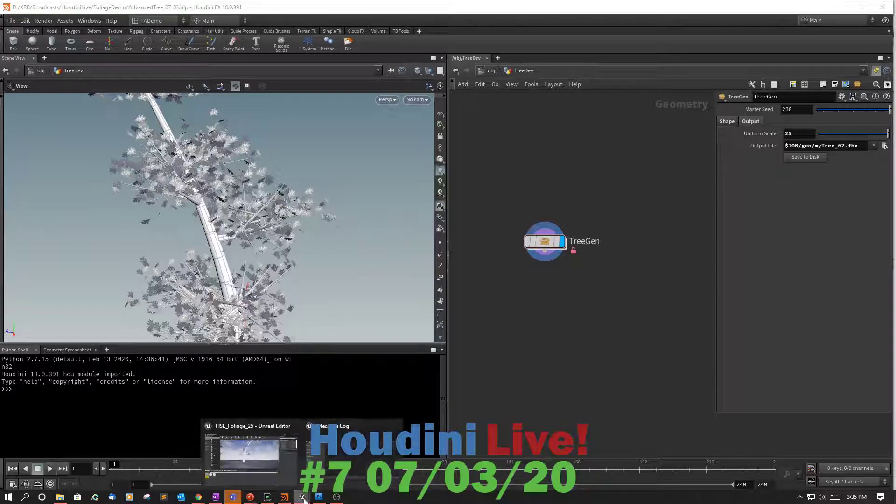
Import myTree_02.fbx into HSL_Foliage with Import All and dismiss the failure message
{"action": "left_click", "coordinate": [265, 467]}
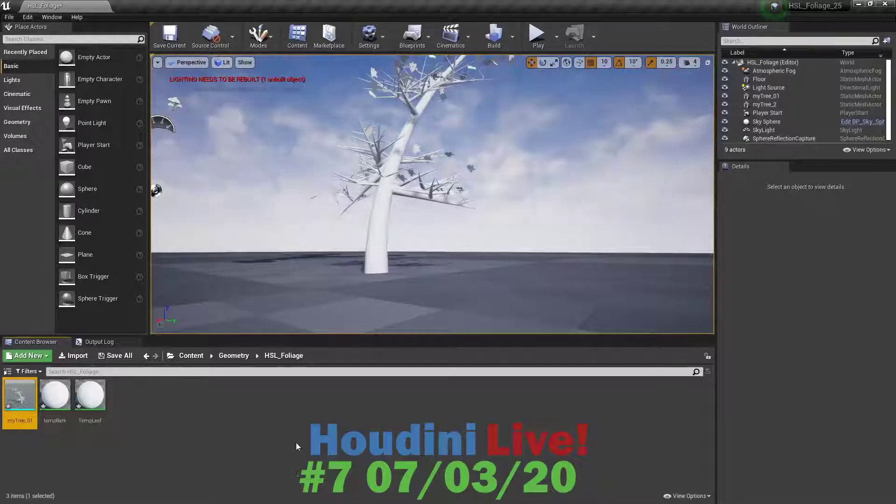
{"action": "right_click", "coordinate": [182, 398]}
{"action": "left_click", "coordinate": [267, 128]}
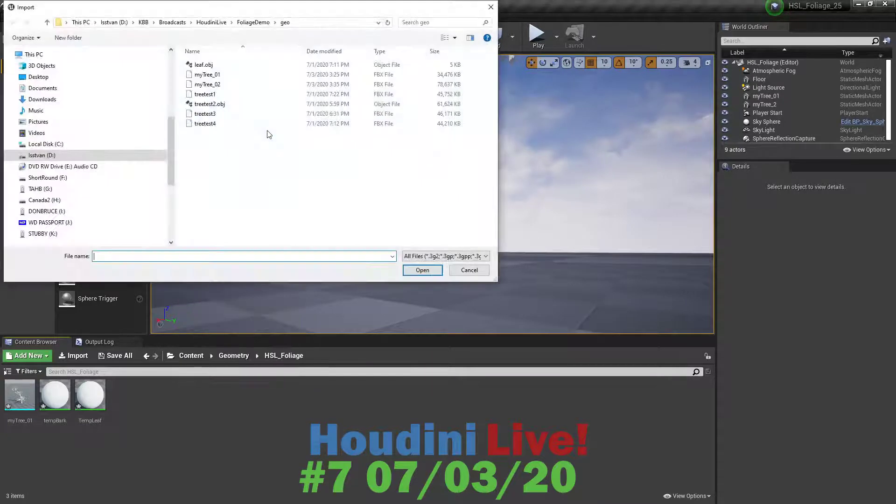
{"action": "left_click", "coordinate": [204, 85]}
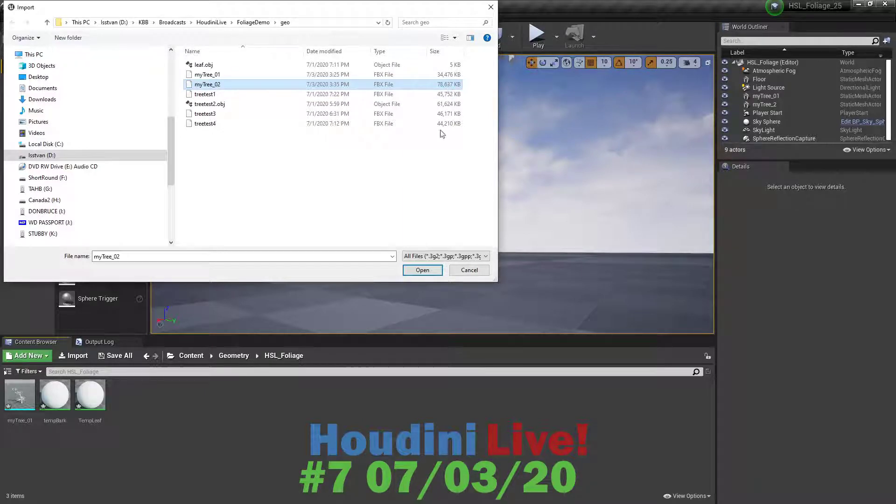
{"action": "left_click", "coordinate": [427, 271]}
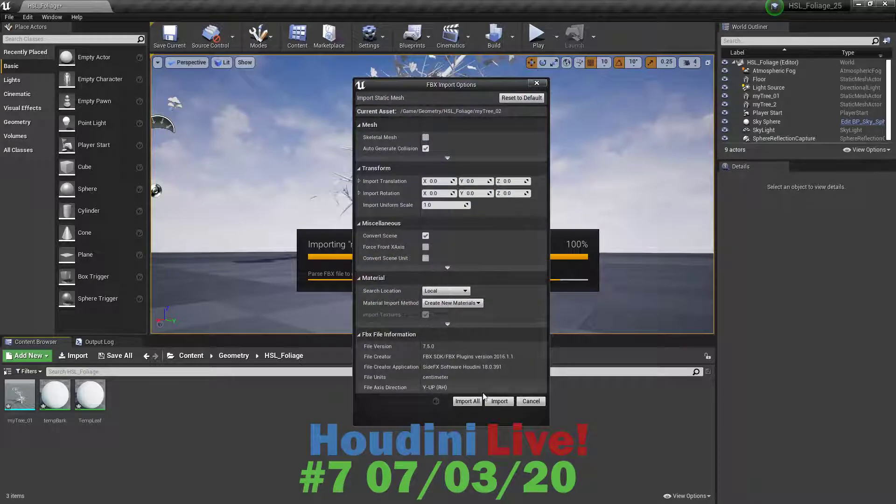
{"action": "left_click", "coordinate": [466, 402]}
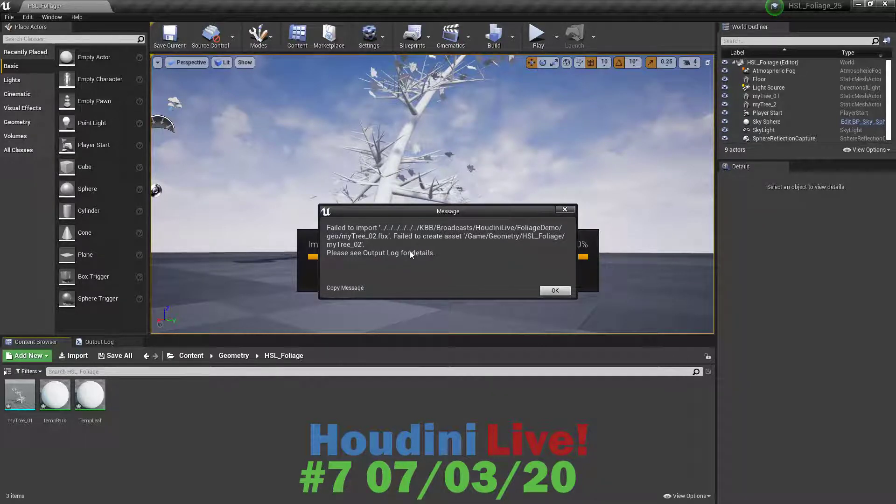
{"action": "left_click", "coordinate": [555, 290]}
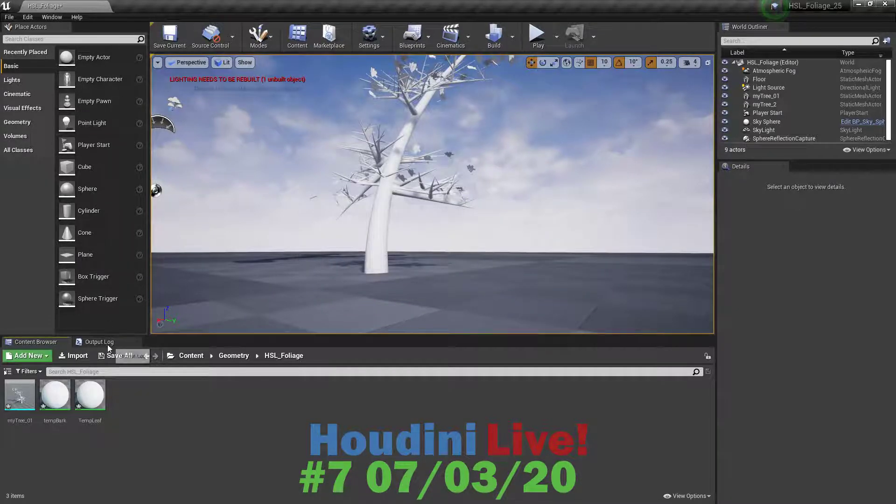
Reopen the Output Log via Window > Developer Tools to read the FBX import errors
{"action": "left_click", "coordinate": [138, 341]}
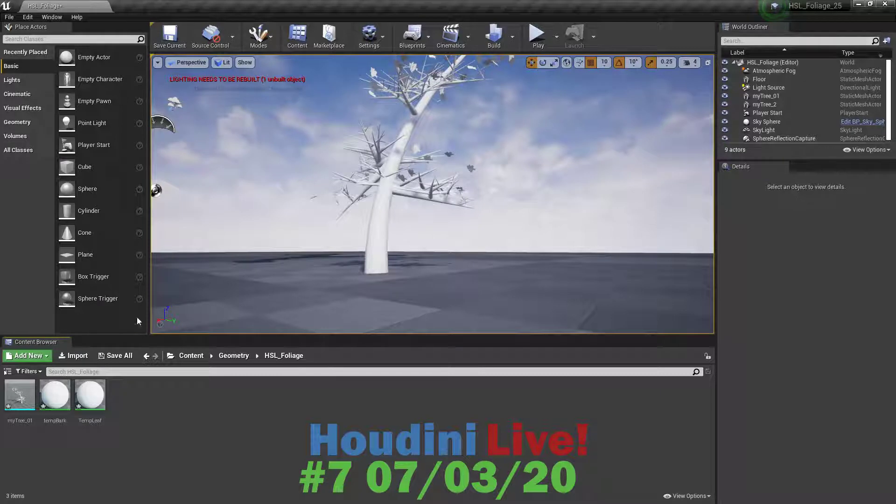
{"action": "left_click", "coordinate": [52, 17]}
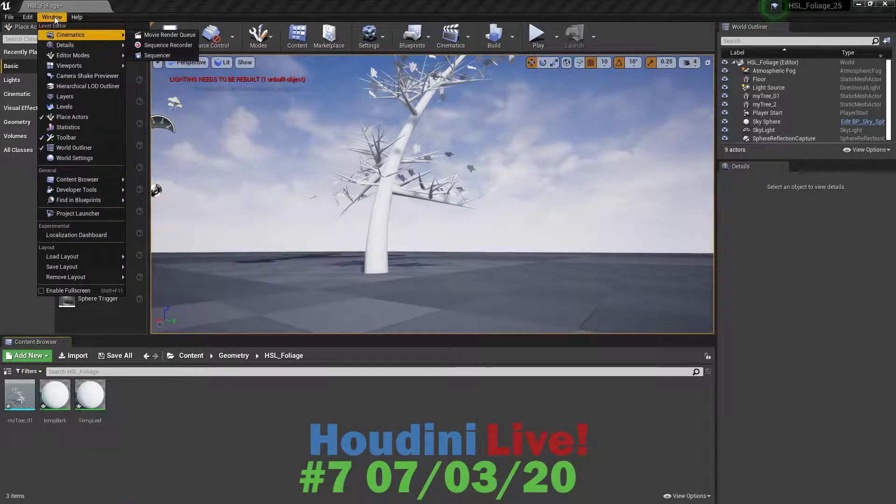
{"action": "mouse_move", "coordinate": [74, 189]}
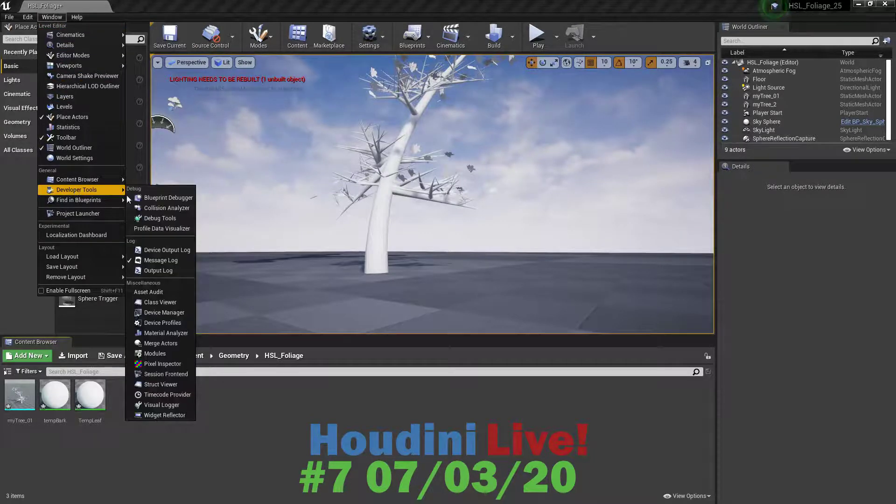
{"action": "left_click", "coordinate": [158, 270]}
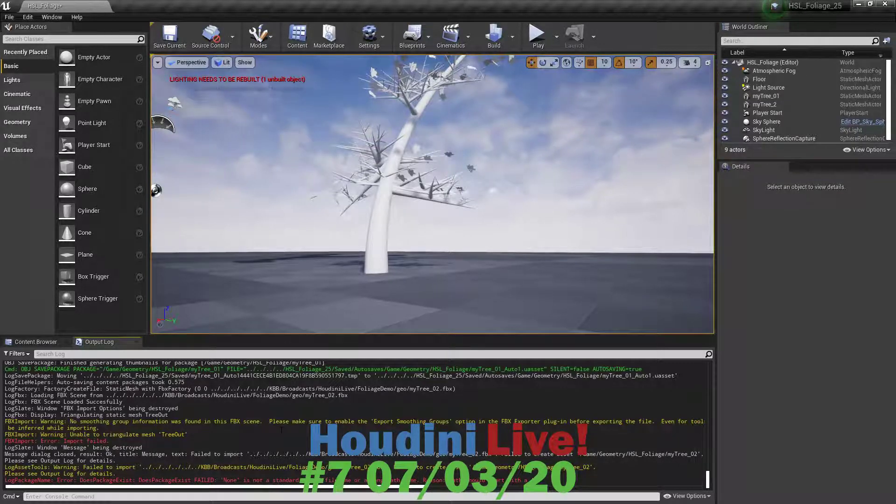
Return to Houdini and dive into TreeGen, then into its makeLeaves subnetwork
{"action": "key", "text": "alt+Tab"}
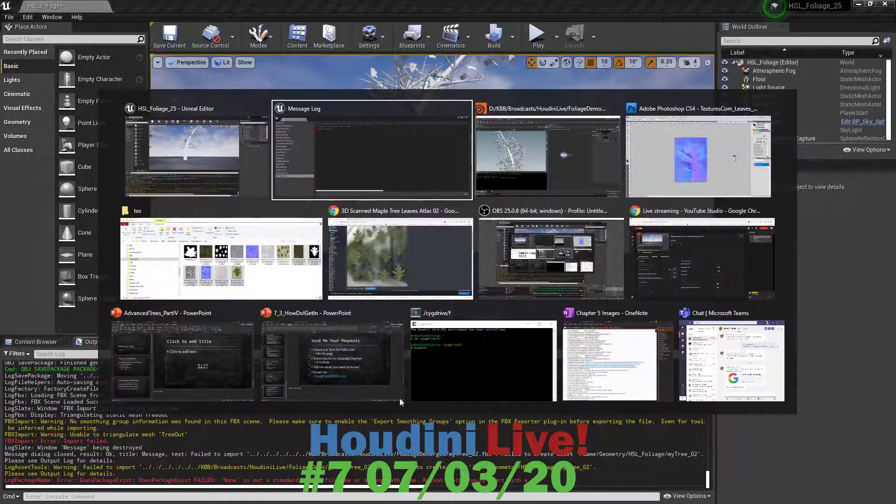
{"action": "key", "text": "alt+Tab"}
{"action": "left_click", "coordinate": [553, 167]}
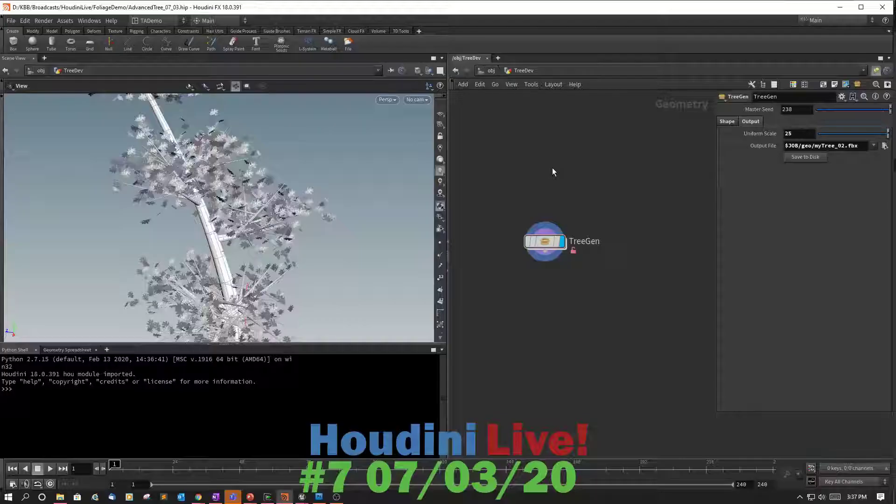
{"action": "double_click", "coordinate": [545, 242]}
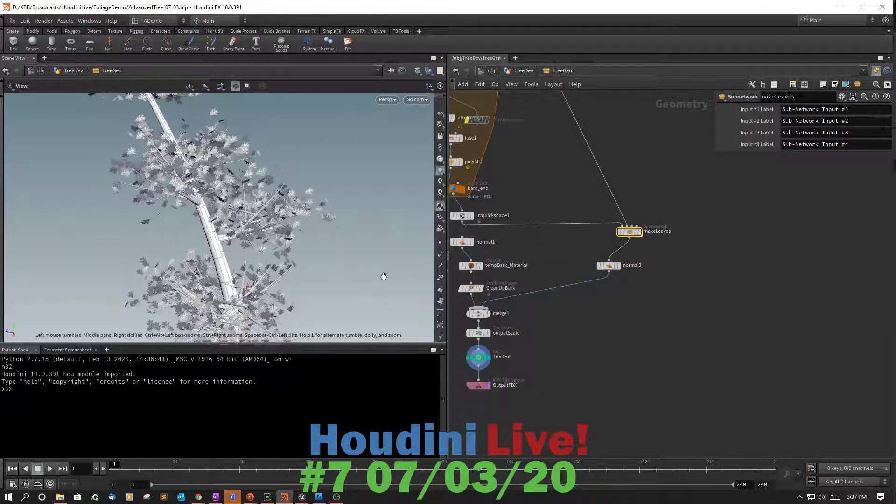
{"action": "left_click_drag", "start_coordinate": [381, 276], "coordinate": [351, 283]}
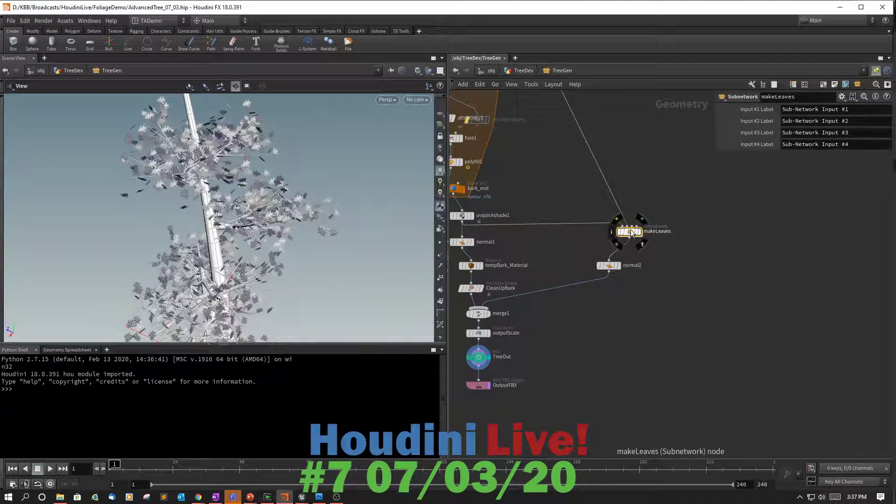
{"action": "left_click_drag", "start_coordinate": [632, 233], "coordinate": [630, 236]}
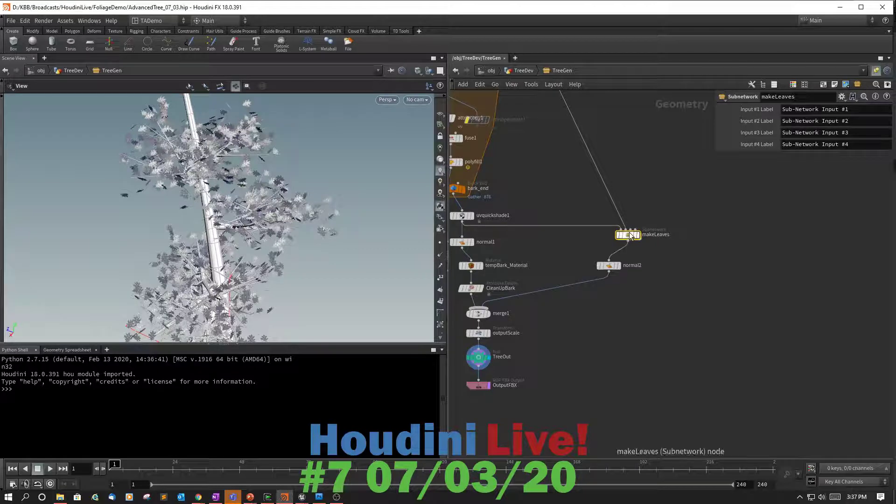
{"action": "double_click", "coordinate": [630, 234]}
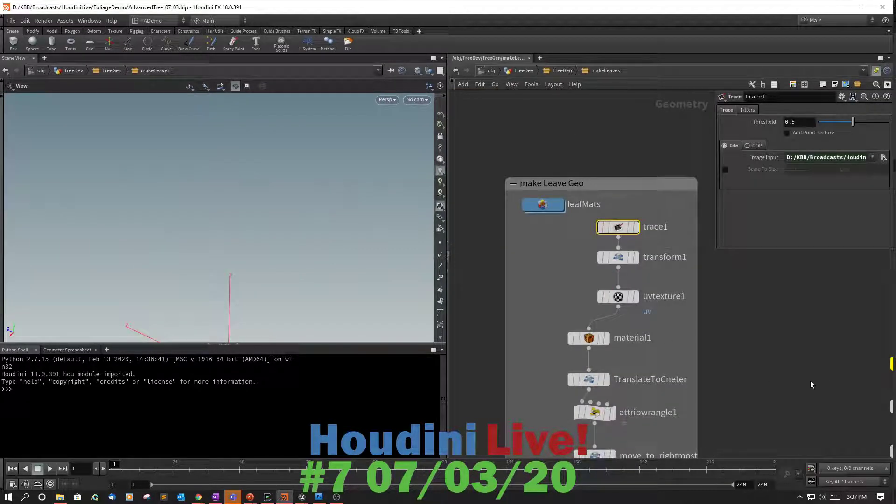
Display copy1's output and frame the copied leaf geometry in the viewport
{"action": "middle_click_drag", "start_coordinate": [823, 378], "coordinate": [738, 213]}
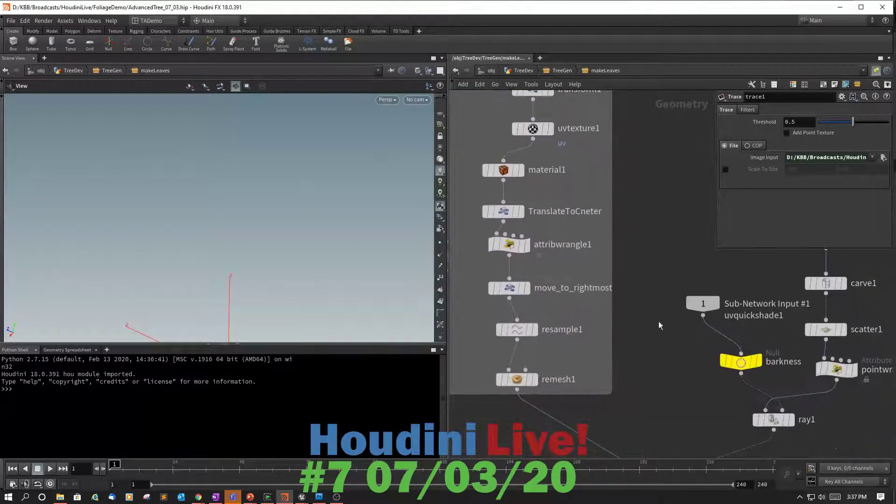
{"action": "scroll", "coordinate": [653, 366], "scroll_direction": "down", "scroll_amount": 3}
{"action": "middle_click_drag", "start_coordinate": [653, 367], "coordinate": [650, 307]}
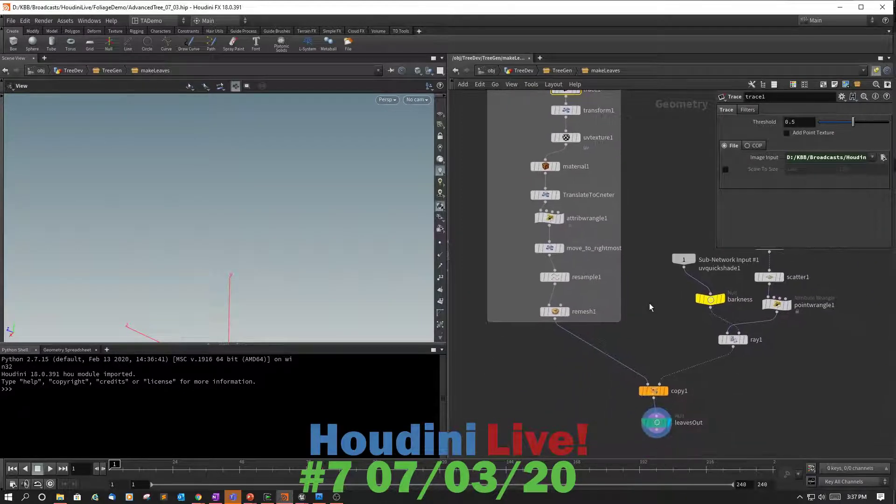
{"action": "left_click", "coordinate": [665, 391]}
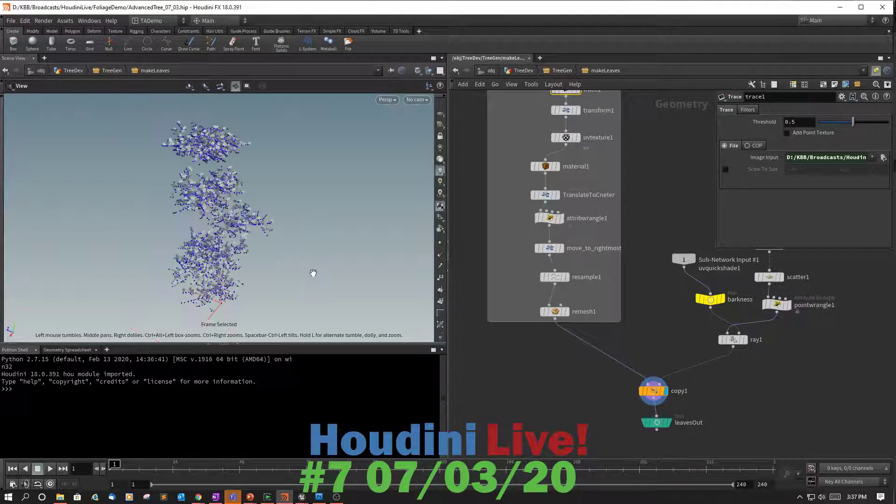
{"action": "key", "text": "f"}
{"action": "mouse_move", "coordinate": [320, 266]}
{"action": "left_mouse_down"}
{"action": "mouse_move", "coordinate": [353, 217]}
{"action": "mouse_move", "coordinate": [394, 224]}
{"action": "mouse_move", "coordinate": [344, 262]}
{"action": "mouse_move", "coordinate": [309, 260]}
{"action": "left_mouse_up"}
{"action": "scroll", "coordinate": [309, 259], "scroll_direction": "up", "scroll_amount": 8}
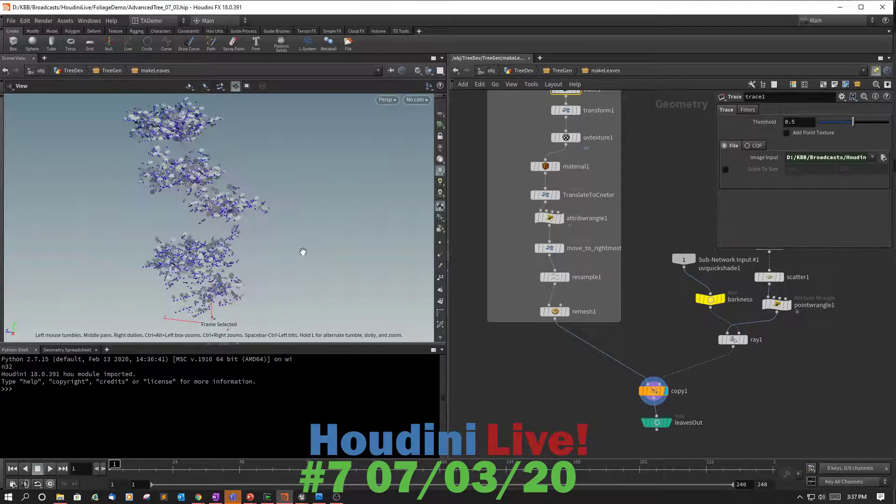
{"action": "middle_click_drag", "start_coordinate": [280, 260], "coordinate": [307, 272]}
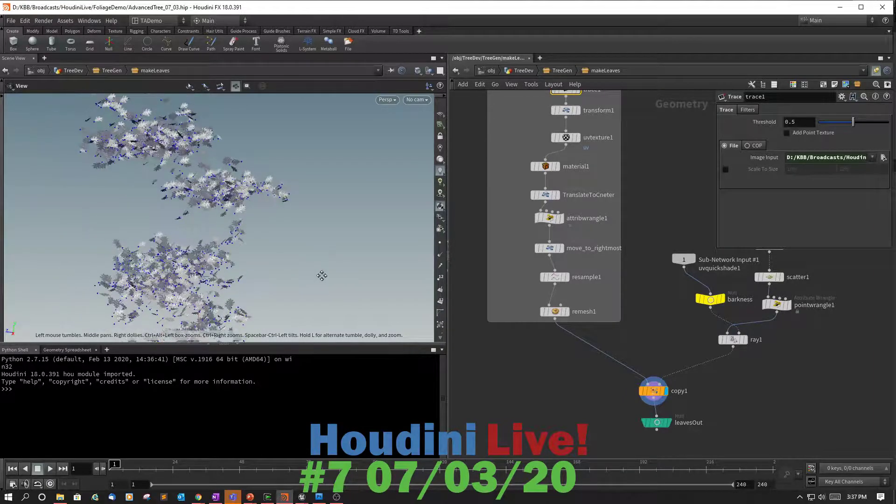
{"action": "mouse_move", "coordinate": [547, 331]}
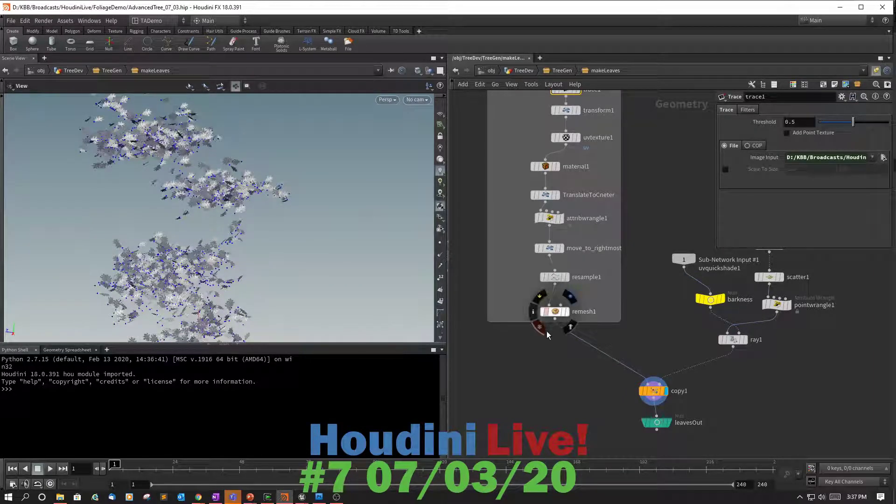
Inspect the leaf outputs of remesh1, resample1 and move_to_rightmost in the viewport
{"action": "left_click", "coordinate": [568, 317]}
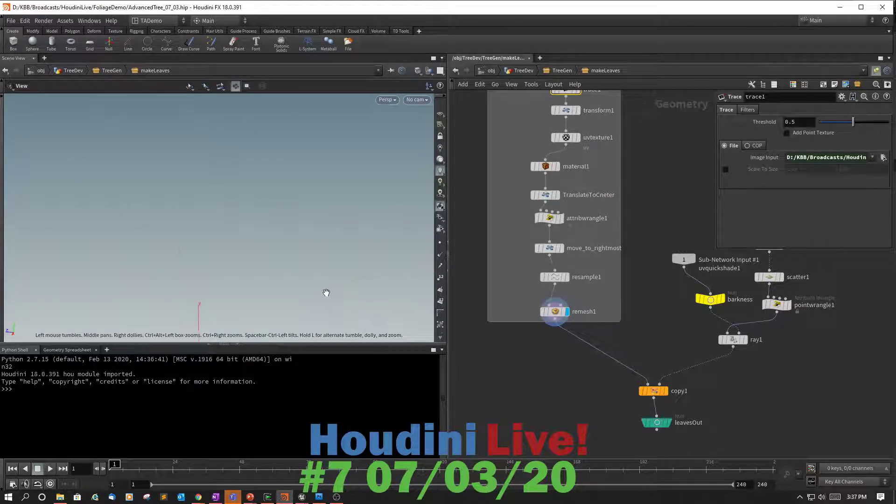
{"action": "key", "text": "f"}
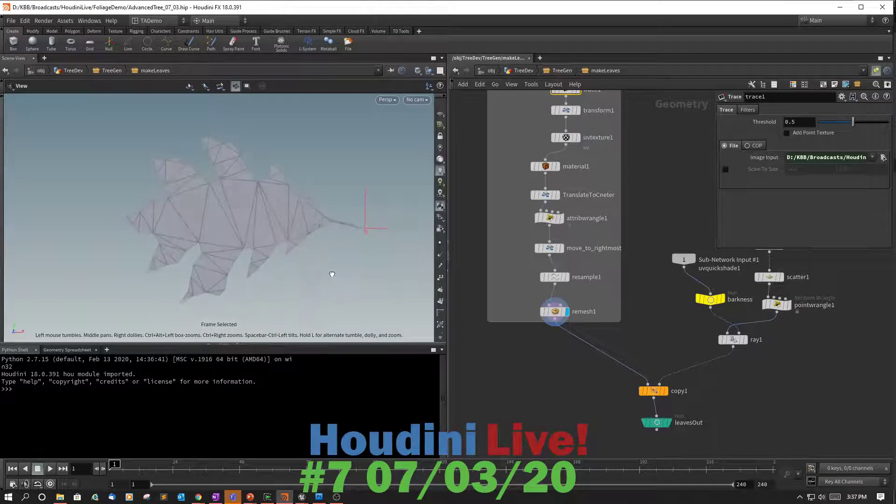
{"action": "left_click_drag", "start_coordinate": [332, 273], "coordinate": [133, 266]}
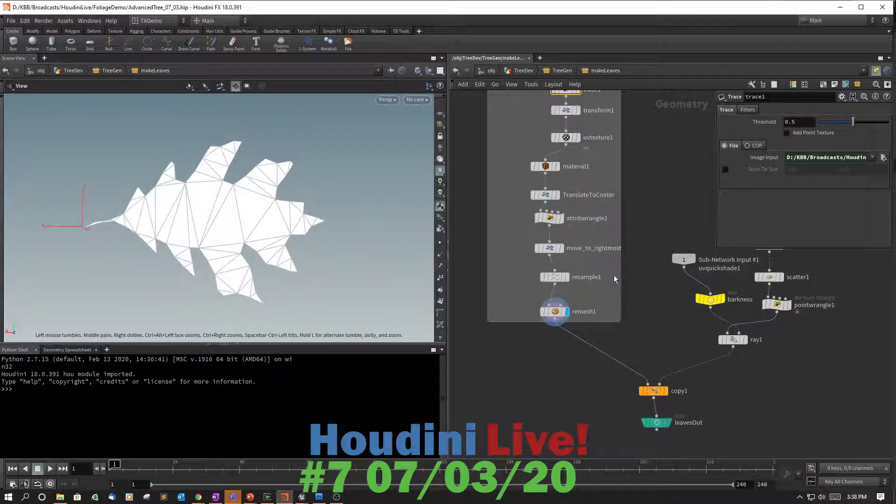
{"action": "left_click", "coordinate": [566, 277]}
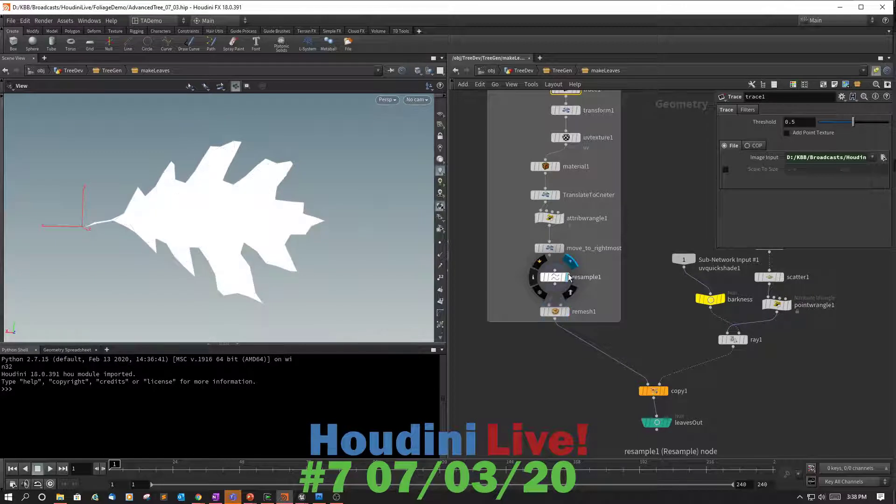
{"action": "mouse_move", "coordinate": [353, 245]}
{"action": "left_mouse_down"}
{"action": "mouse_move", "coordinate": [355, 218]}
{"action": "mouse_move", "coordinate": [334, 234]}
{"action": "mouse_move", "coordinate": [361, 214]}
{"action": "mouse_move", "coordinate": [360, 232]}
{"action": "left_mouse_up"}
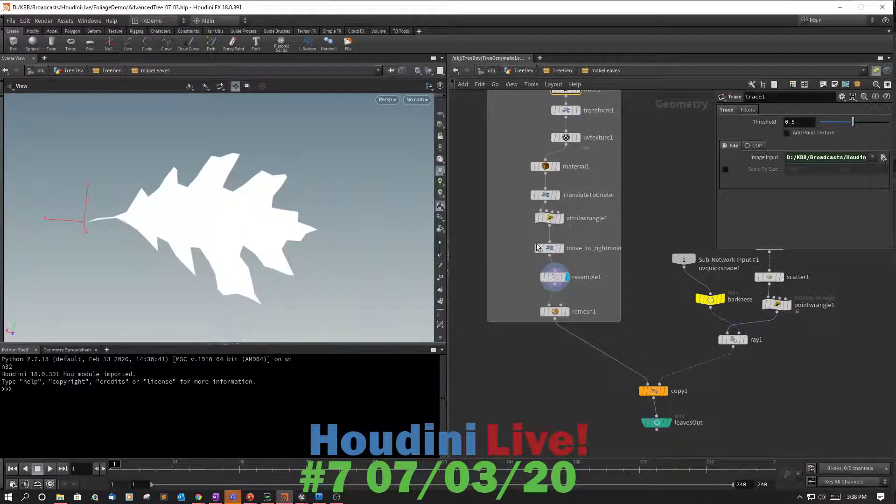
{"action": "left_click", "coordinate": [565, 232]}
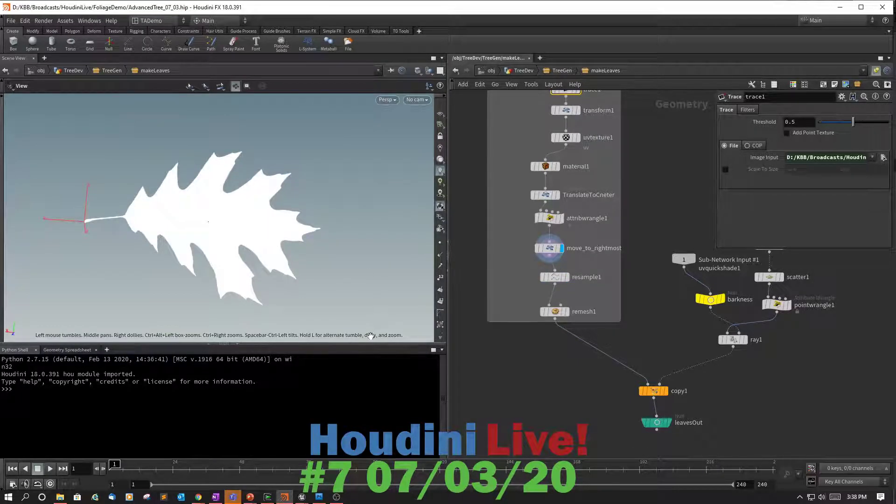
{"action": "mouse_move", "coordinate": [566, 205]}
{"action": "middle_click_drag", "start_coordinate": [600, 192], "coordinate": [583, 233]}
{"action": "scroll", "coordinate": [584, 233], "scroll_direction": "up", "scroll_amount": 2}
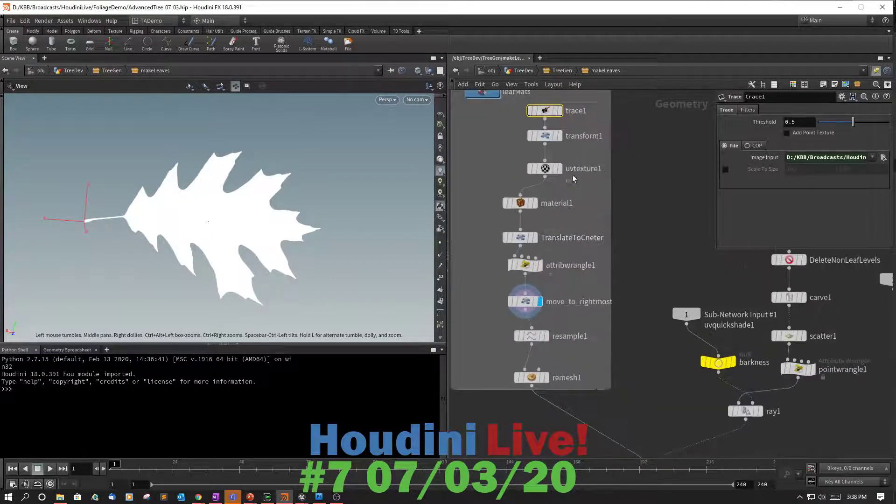
Step the display flag from trace1 down each node to remesh1's triangulated leaf
{"action": "left_click", "coordinate": [559, 111]}
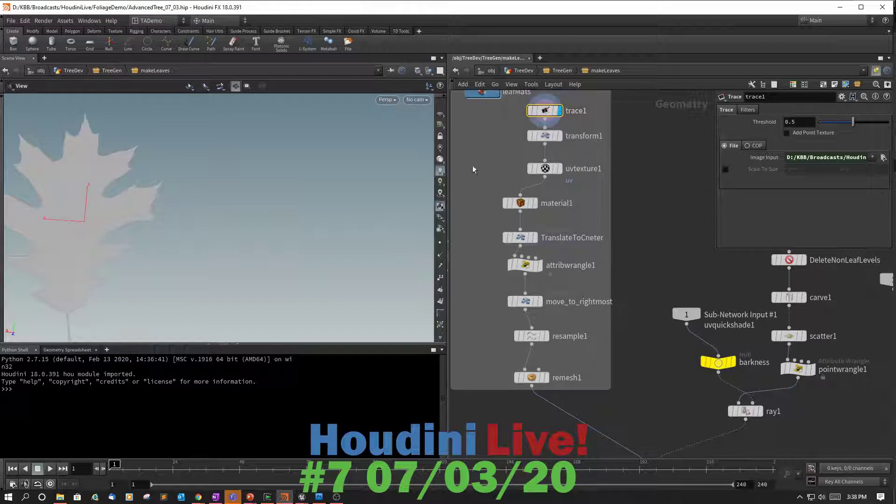
{"action": "middle_click_drag", "start_coordinate": [323, 245], "coordinate": [422, 210]}
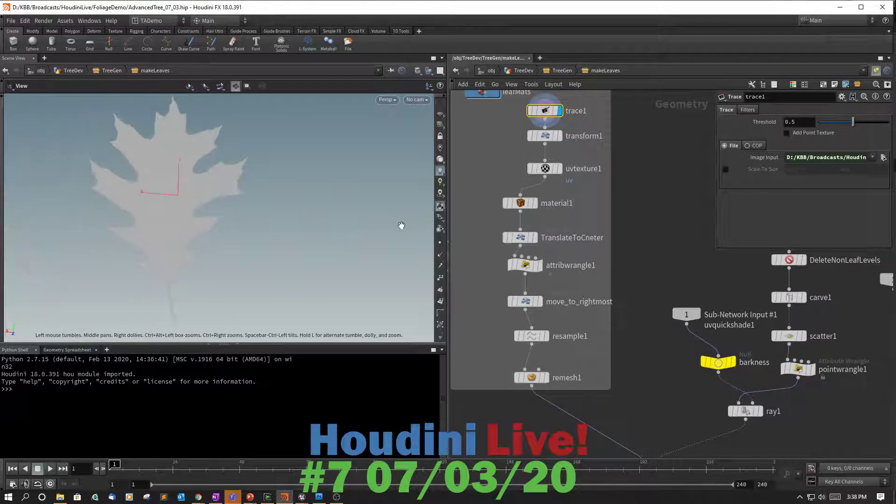
{"action": "left_click_drag", "start_coordinate": [350, 241], "coordinate": [373, 259]}
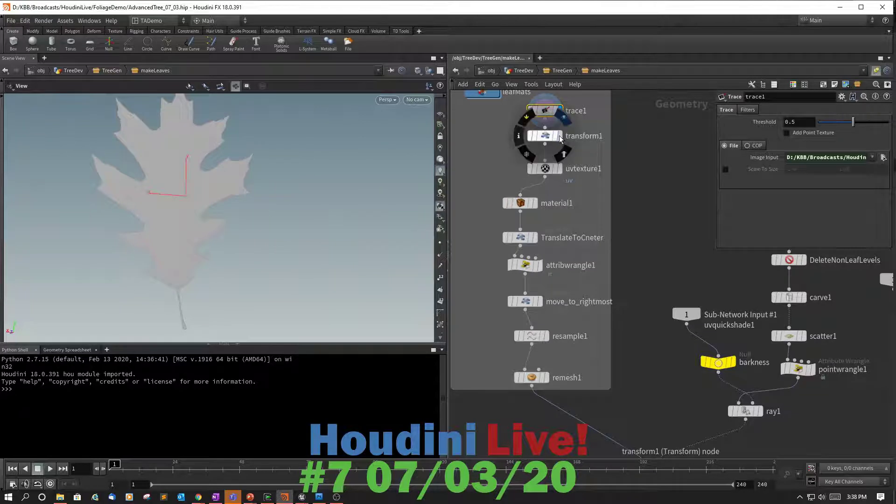
{"action": "left_click", "coordinate": [560, 135]}
{"action": "left_click", "coordinate": [560, 169]}
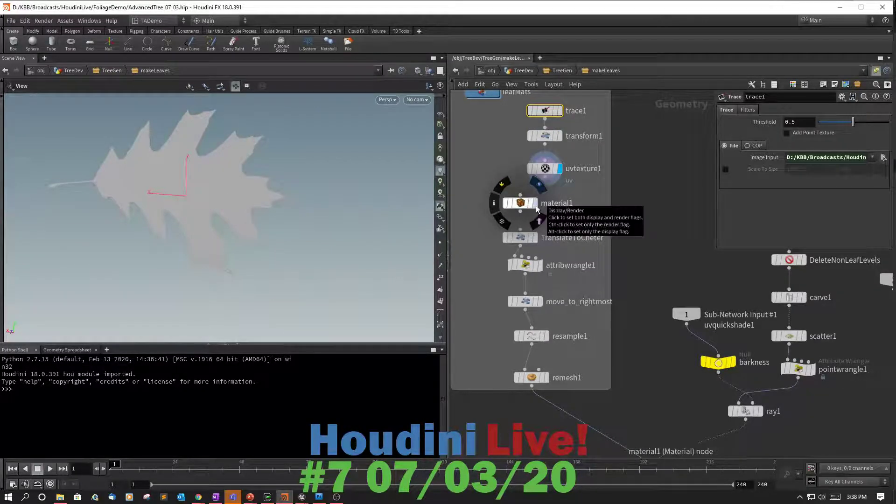
{"action": "left_click", "coordinate": [535, 204]}
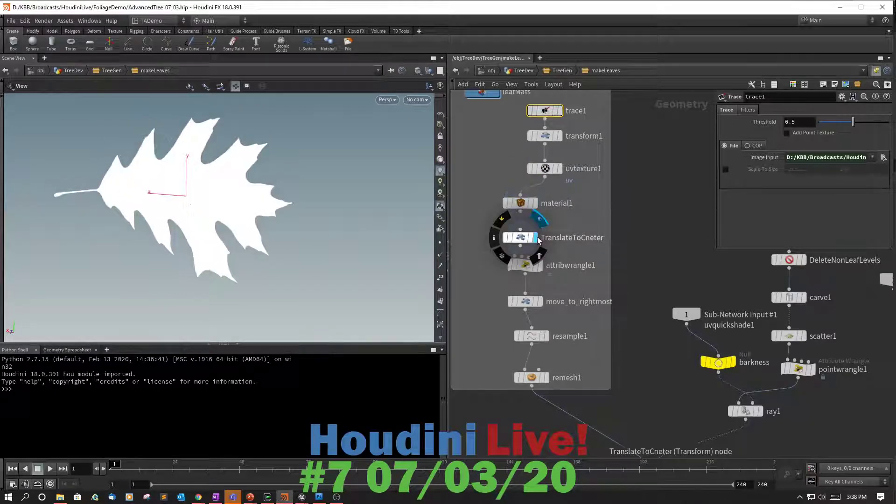
{"action": "left_click", "coordinate": [537, 239]}
{"action": "left_click", "coordinate": [542, 269]}
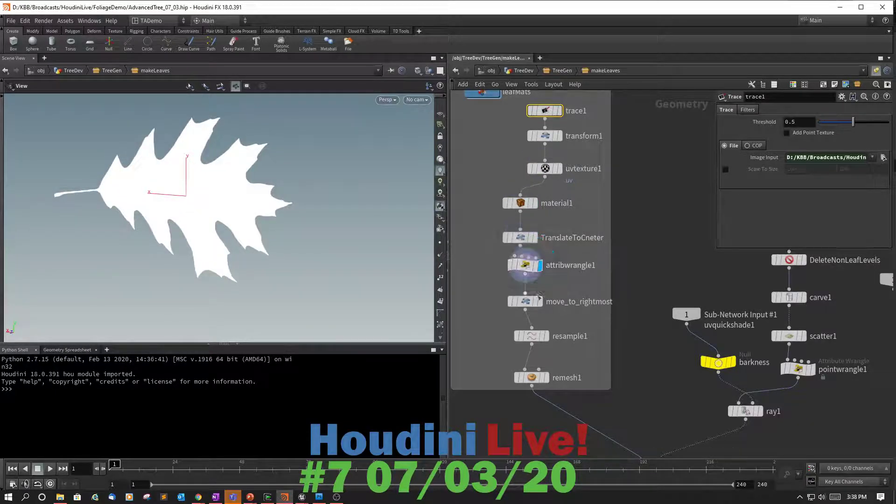
{"action": "left_click", "coordinate": [540, 304]}
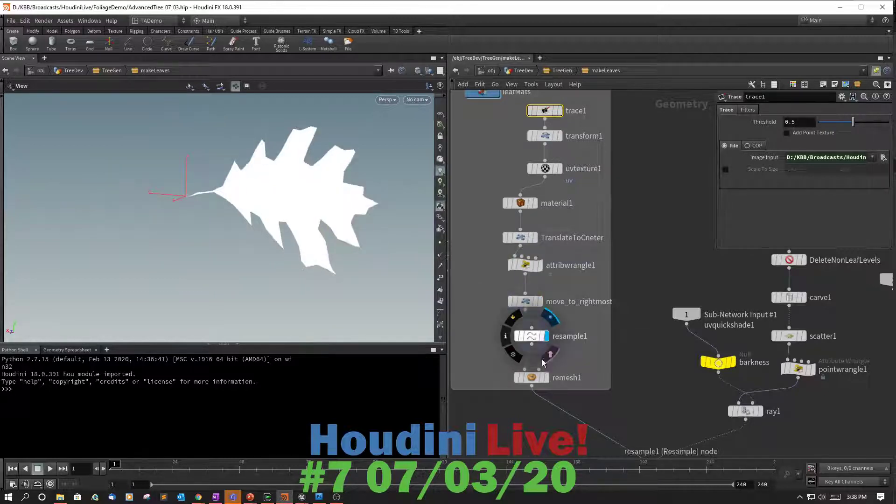
{"action": "left_click", "coordinate": [547, 377]}
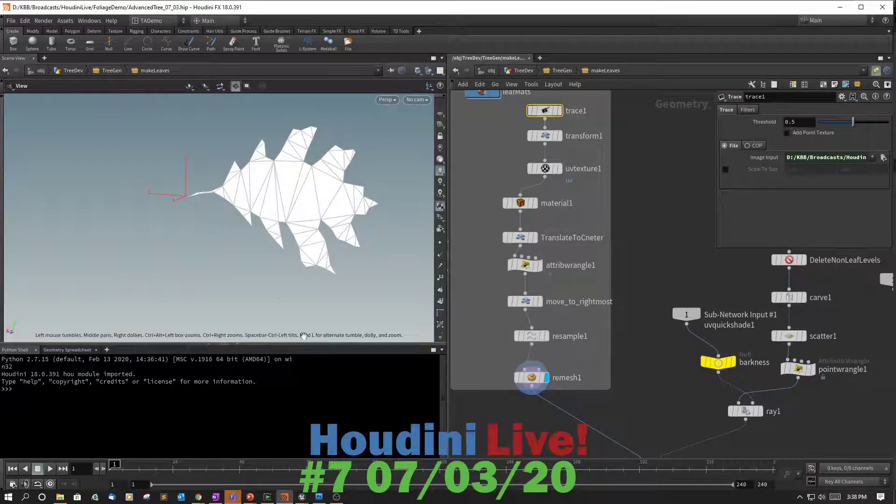
{"action": "mouse_move", "coordinate": [279, 302]}
{"action": "left_mouse_down"}
{"action": "mouse_move", "coordinate": [362, 313]}
{"action": "mouse_move", "coordinate": [426, 301]}
{"action": "mouse_move", "coordinate": [281, 291]}
{"action": "left_mouse_up"}
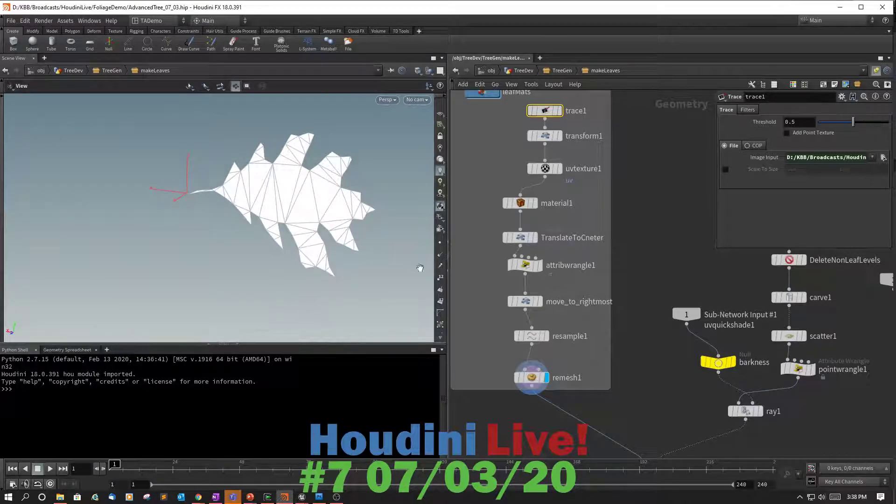
Show the leaf's points with their point numbers and zoom in on the mesh
{"action": "left_click", "coordinate": [440, 243]}
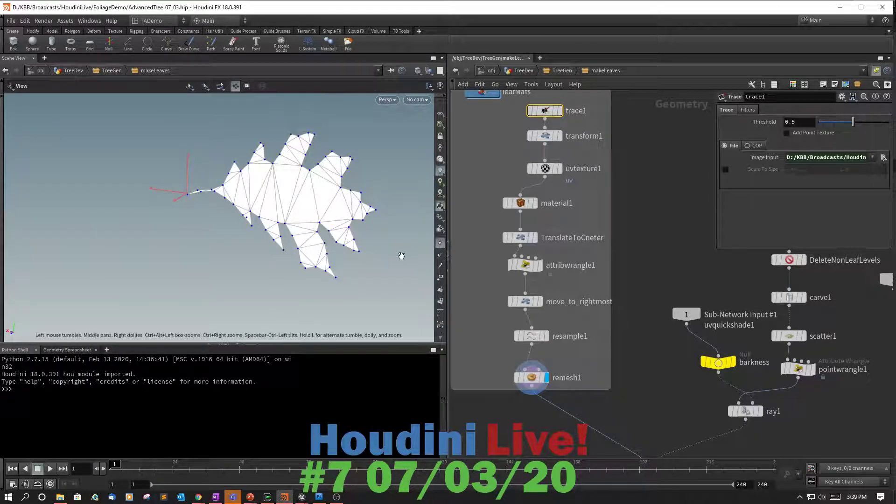
{"action": "scroll", "coordinate": [368, 293], "scroll_direction": "up", "scroll_amount": 4}
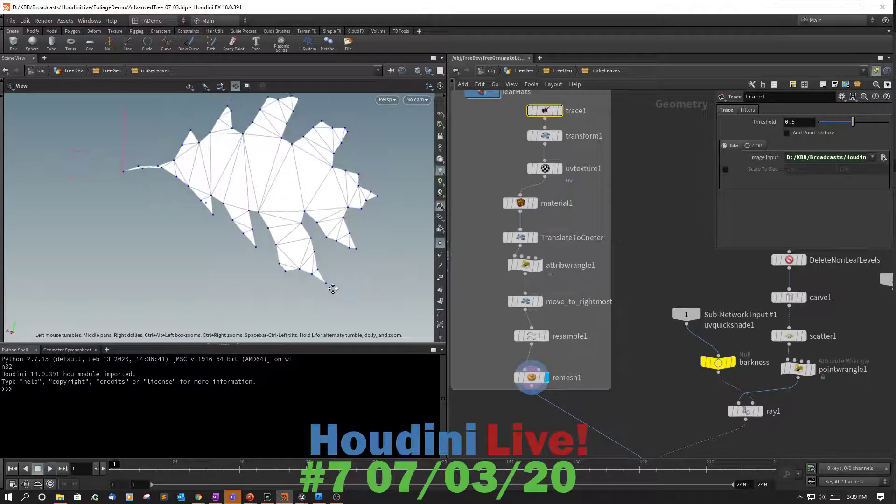
{"action": "middle_click_drag", "start_coordinate": [332, 286], "coordinate": [324, 328]}
{"action": "scroll", "coordinate": [352, 315], "scroll_direction": "up", "scroll_amount": 5}
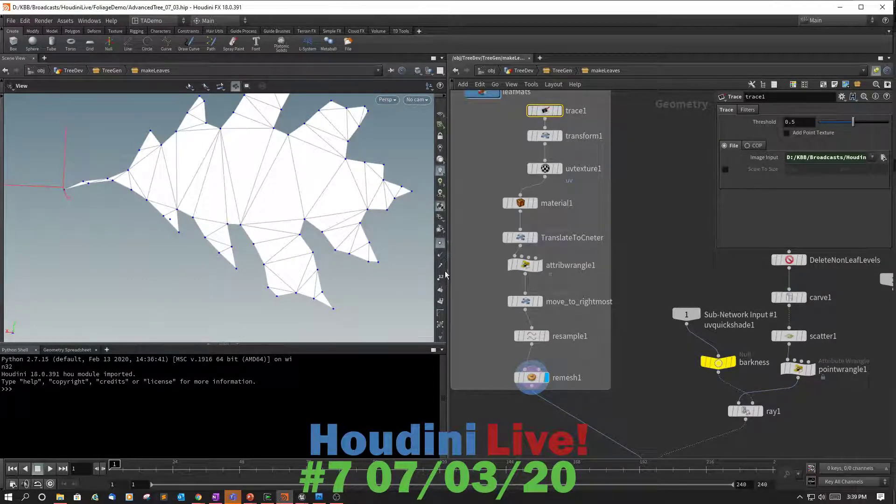
{"action": "middle_click_drag", "start_coordinate": [396, 220], "coordinate": [369, 272]}
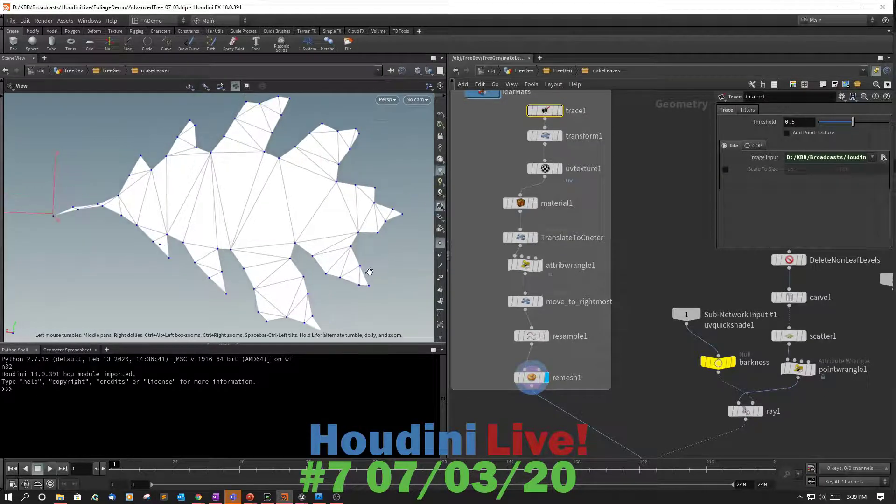
{"action": "scroll", "coordinate": [369, 272], "scroll_direction": "down", "scroll_amount": 2}
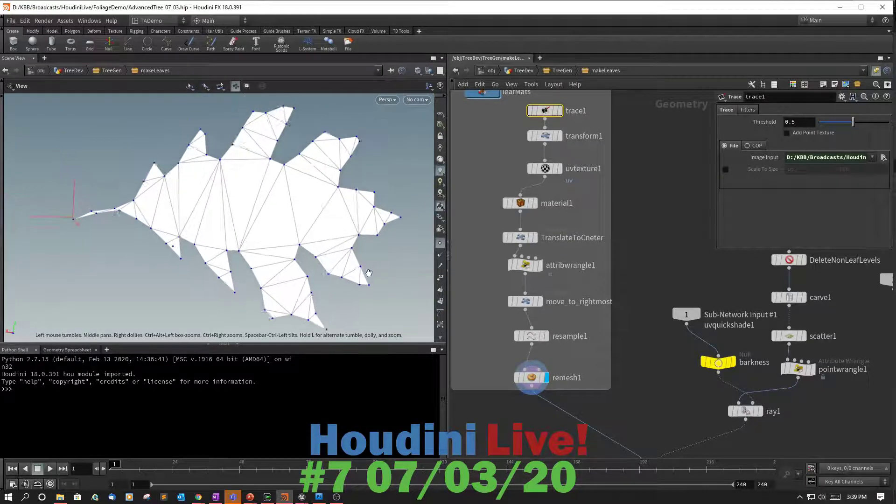
{"action": "left_click", "coordinate": [440, 278]}
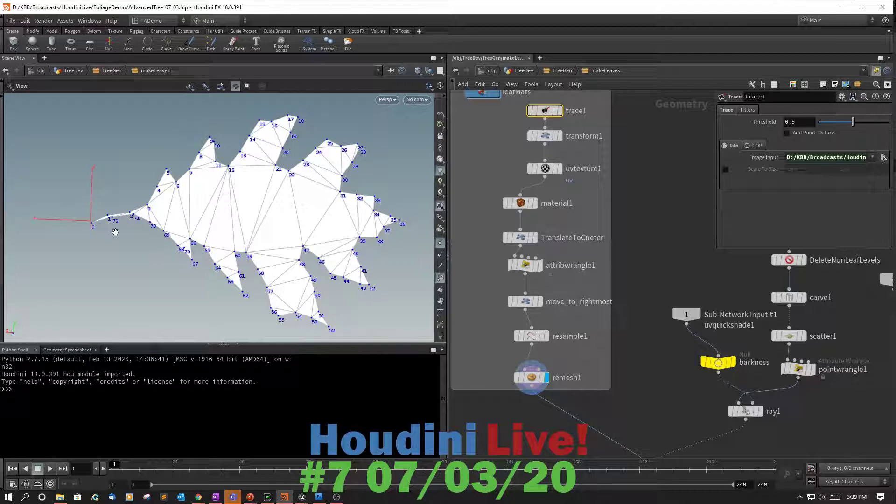
{"action": "scroll", "coordinate": [168, 264], "scroll_direction": "up", "scroll_amount": 4}
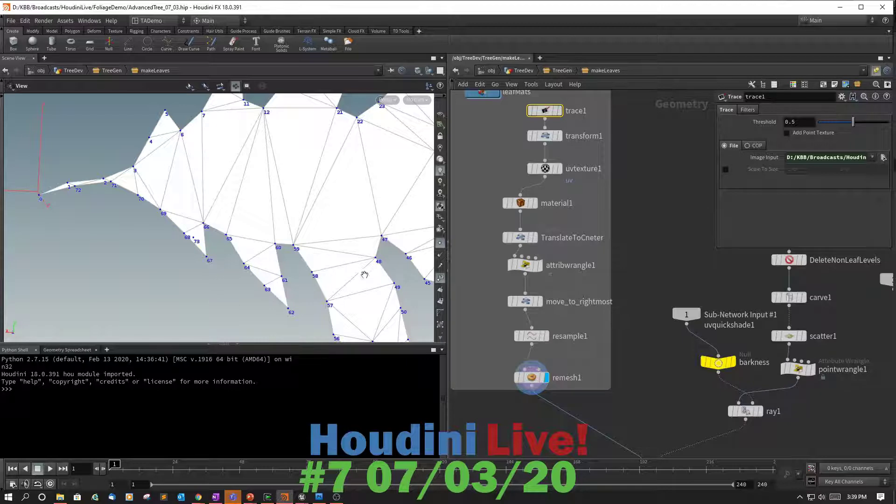
View resample1 and move_to_rightmost outputs with points and point numbers hidden
{"action": "left_click", "coordinate": [440, 243]}
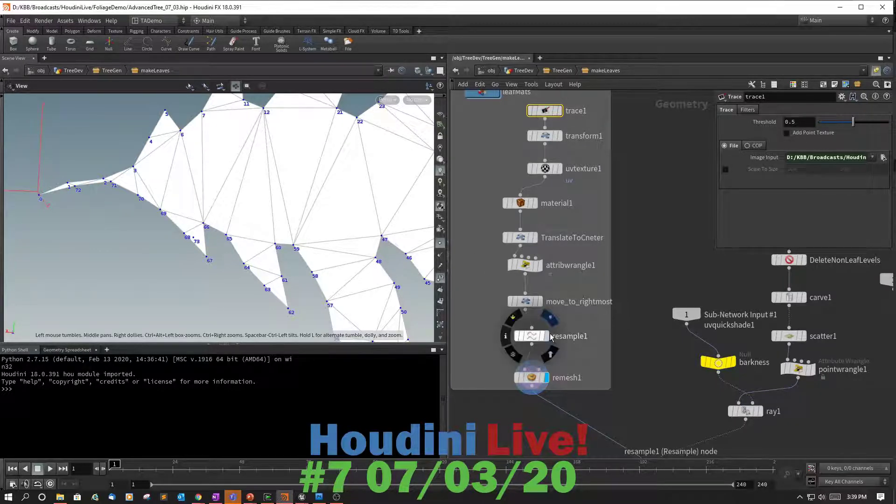
{"action": "left_click", "coordinate": [547, 336]}
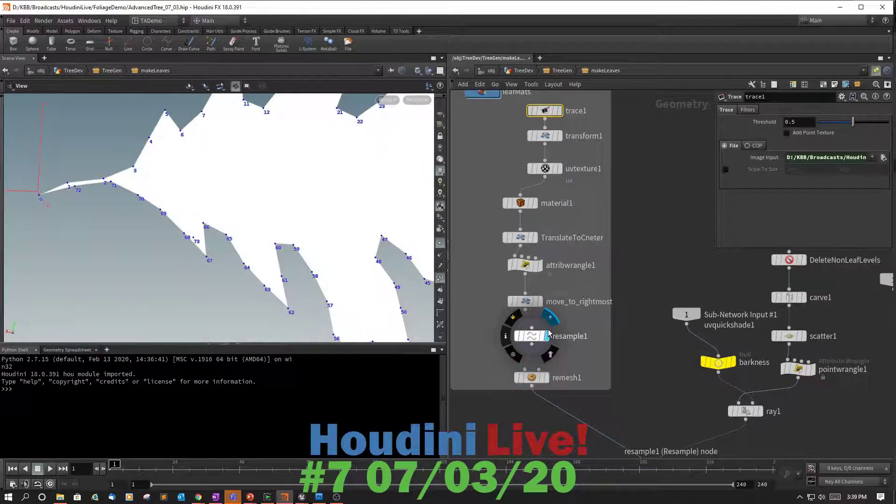
{"action": "mouse_move", "coordinate": [542, 303]}
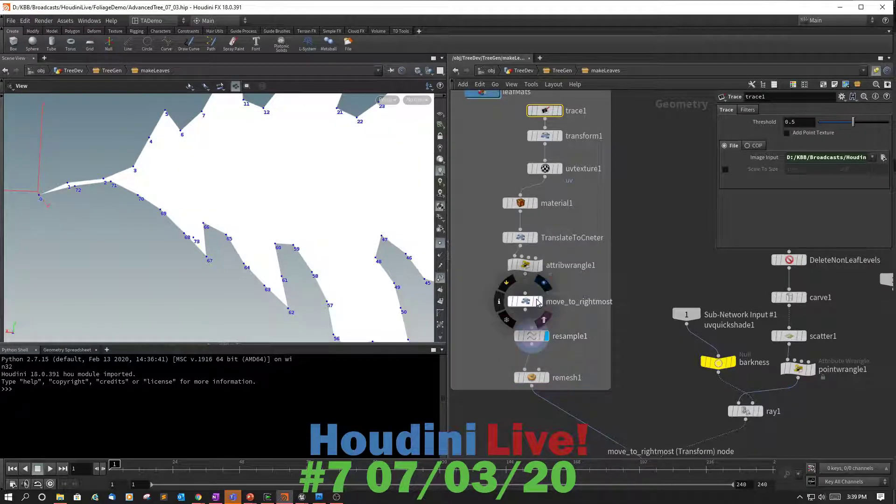
{"action": "left_click", "coordinate": [542, 304]}
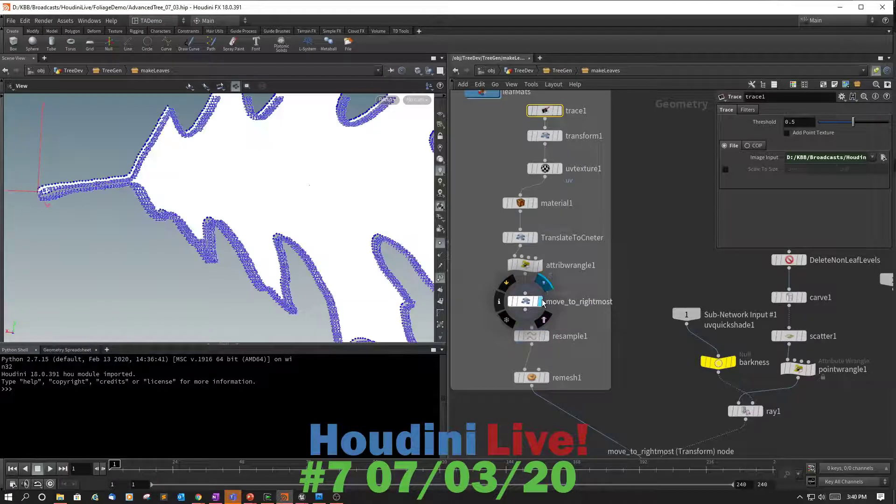
{"action": "left_click", "coordinate": [440, 278]}
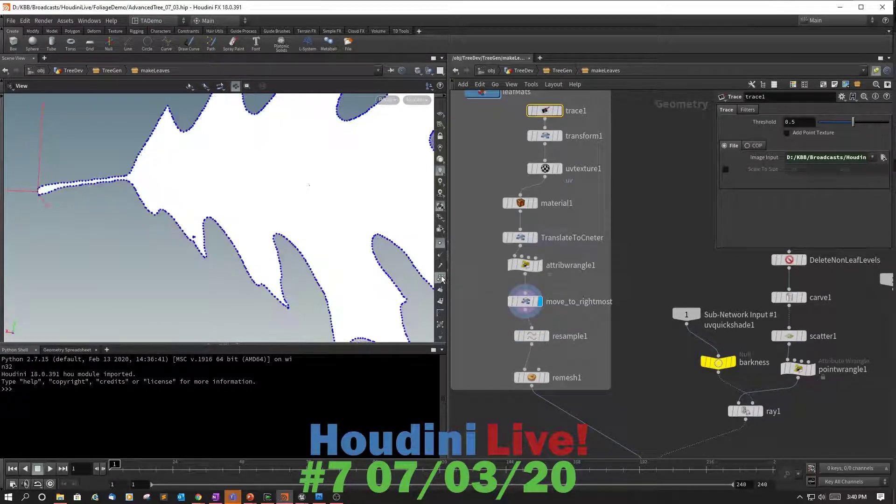
{"action": "scroll", "coordinate": [264, 266], "scroll_direction": "up", "scroll_amount": 4}
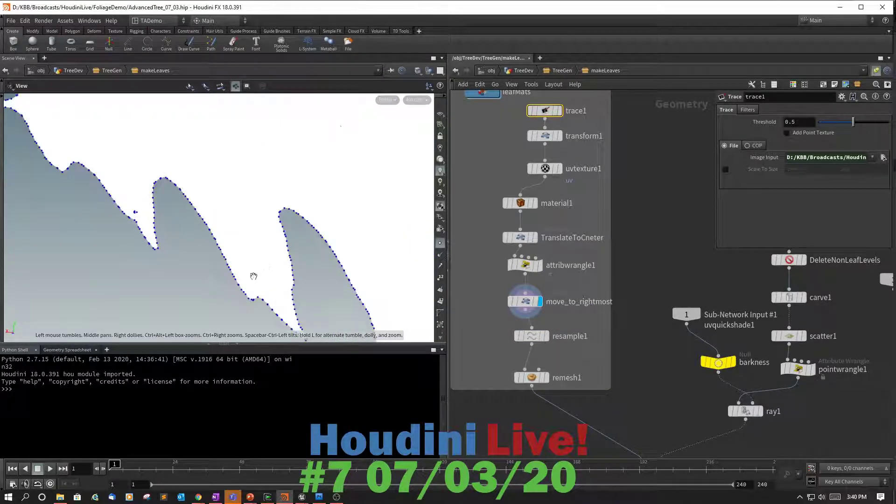
{"action": "middle_click_drag", "start_coordinate": [224, 276], "coordinate": [256, 317]}
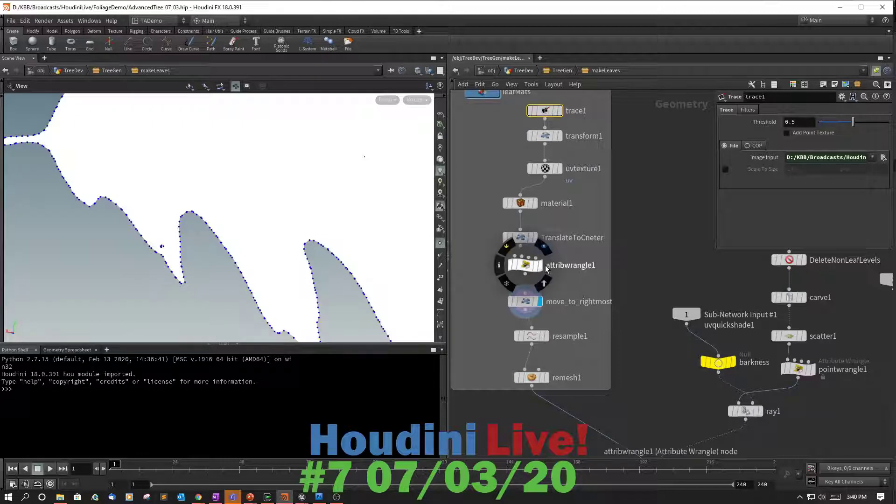
Display attribwrangle1's output and zoom and pan across the leaf shapes
{"action": "left_click", "coordinate": [540, 265]}
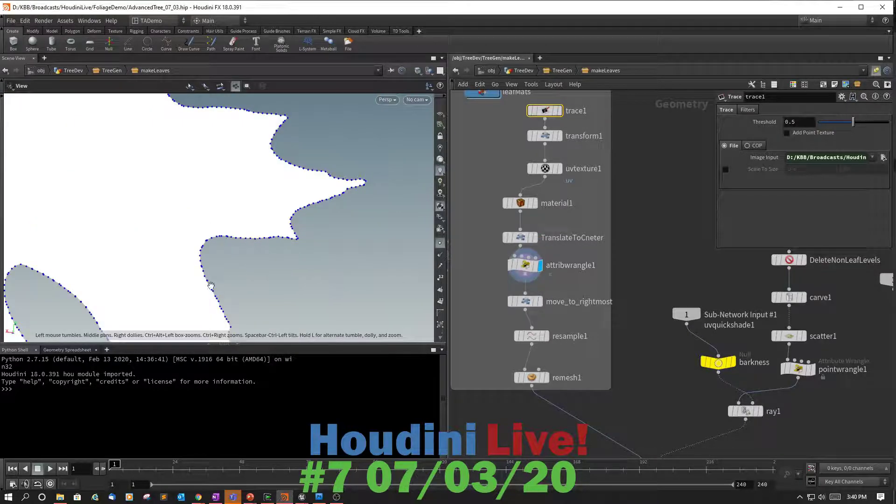
{"action": "scroll", "coordinate": [345, 268], "scroll_direction": "down", "scroll_amount": 5}
{"action": "scroll", "coordinate": [325, 252], "scroll_direction": "down", "scroll_amount": 8}
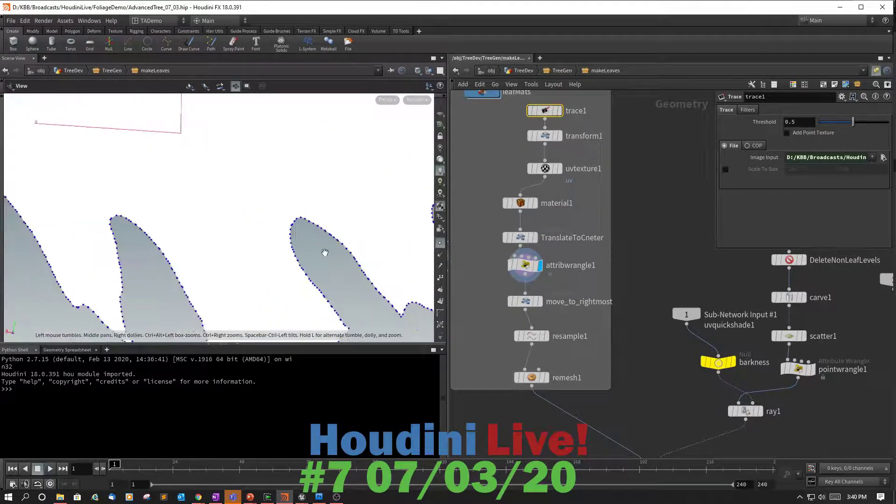
{"action": "scroll", "coordinate": [331, 257], "scroll_direction": "up", "scroll_amount": 4}
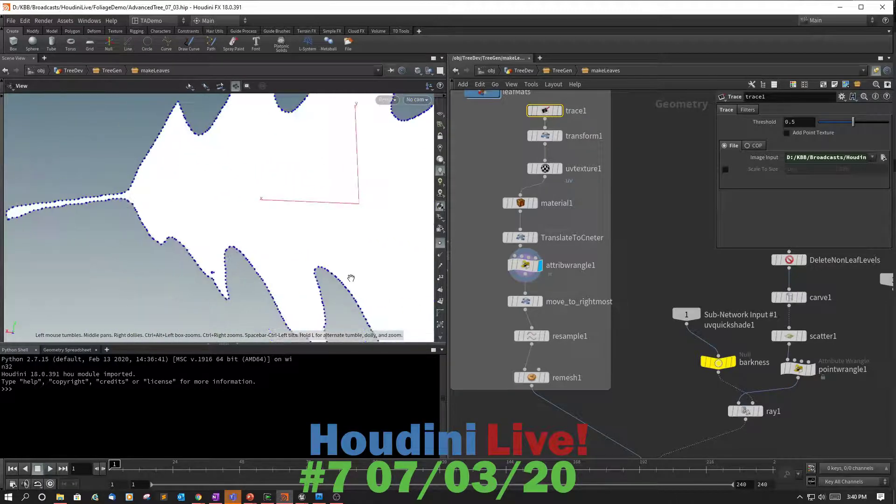
{"action": "scroll", "coordinate": [299, 262], "scroll_direction": "up", "scroll_amount": 4}
{"action": "scroll", "coordinate": [327, 251], "scroll_direction": "up", "scroll_amount": 4}
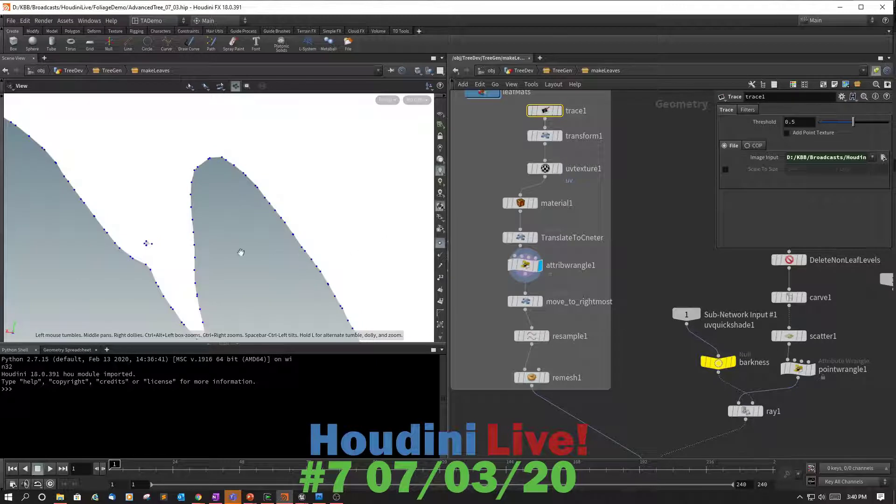
{"action": "scroll", "coordinate": [235, 252], "scroll_direction": "up", "scroll_amount": 3}
{"action": "scroll", "coordinate": [211, 269], "scroll_direction": "up", "scroll_amount": 3}
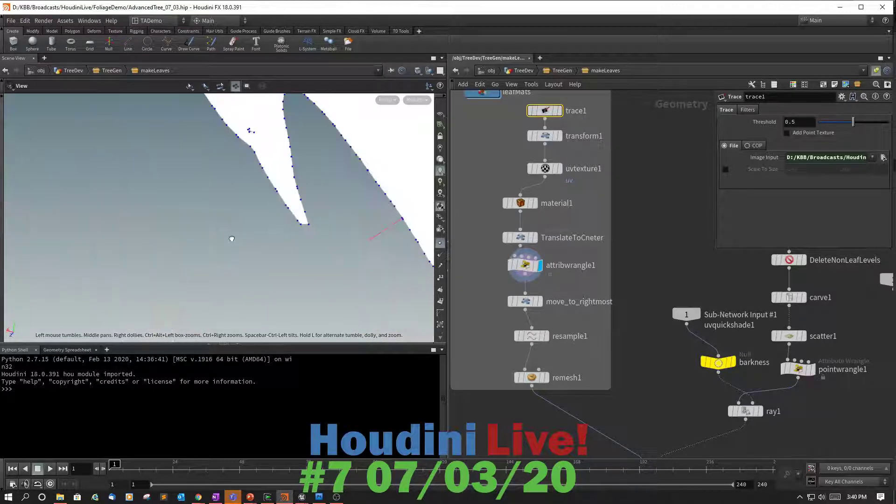
{"action": "scroll", "coordinate": [212, 266], "scroll_direction": "down", "scroll_amount": 3}
{"action": "middle_click_drag", "start_coordinate": [212, 266], "coordinate": [288, 257]}
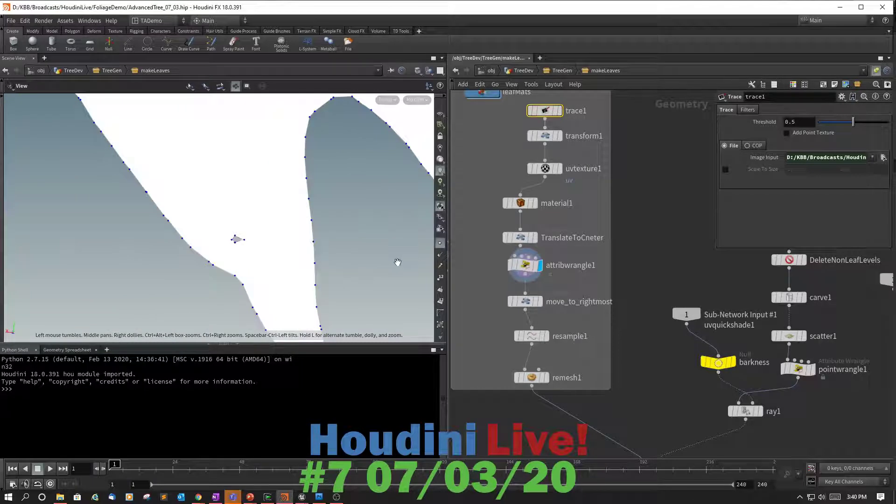
Display trace1's traced leaf outline and zoom in closely on it
{"action": "mouse_move", "coordinate": [557, 111]}
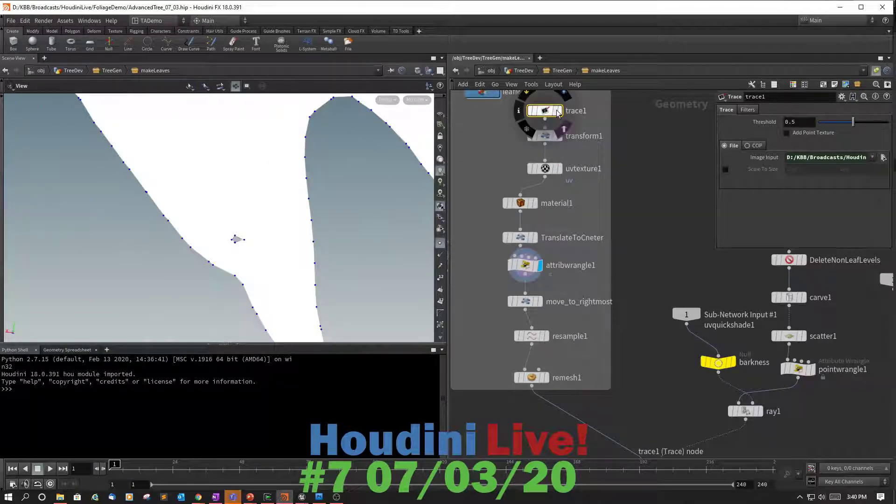
{"action": "left_click", "coordinate": [562, 116]}
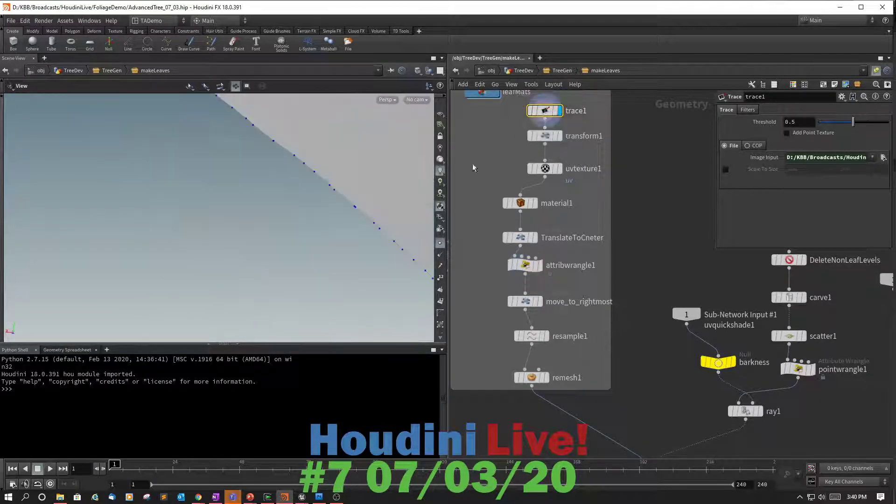
{"action": "scroll", "coordinate": [347, 217], "scroll_direction": "down", "scroll_amount": 5}
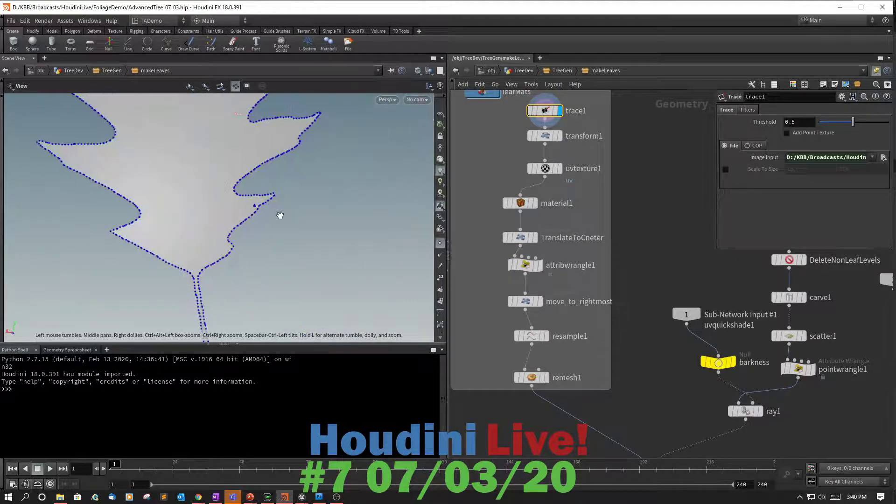
{"action": "scroll", "coordinate": [277, 210], "scroll_direction": "up", "scroll_amount": 5}
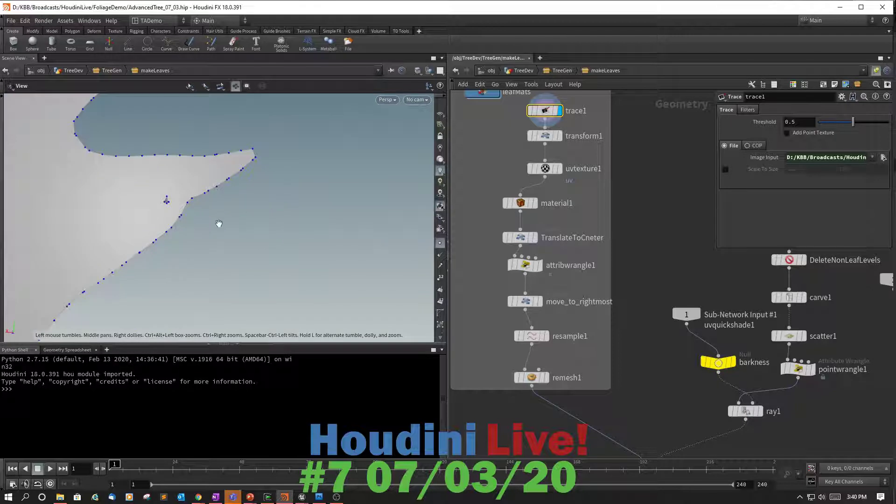
{"action": "middle_click_drag", "start_coordinate": [219, 224], "coordinate": [234, 224]}
{"action": "right_click_drag", "start_coordinate": [234, 224], "coordinate": [310, 252]}
{"action": "scroll", "coordinate": [304, 254], "scroll_direction": "down", "scroll_amount": 3}
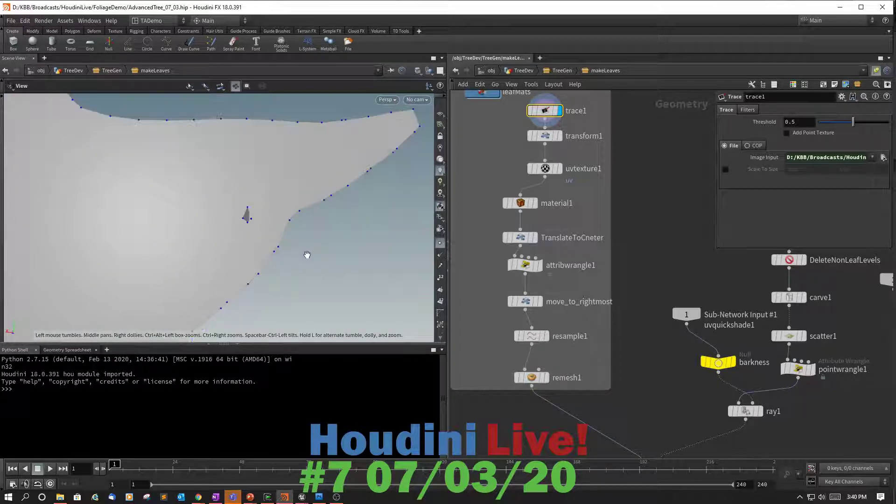
{"action": "scroll", "coordinate": [306, 254], "scroll_direction": "up", "scroll_amount": 1}
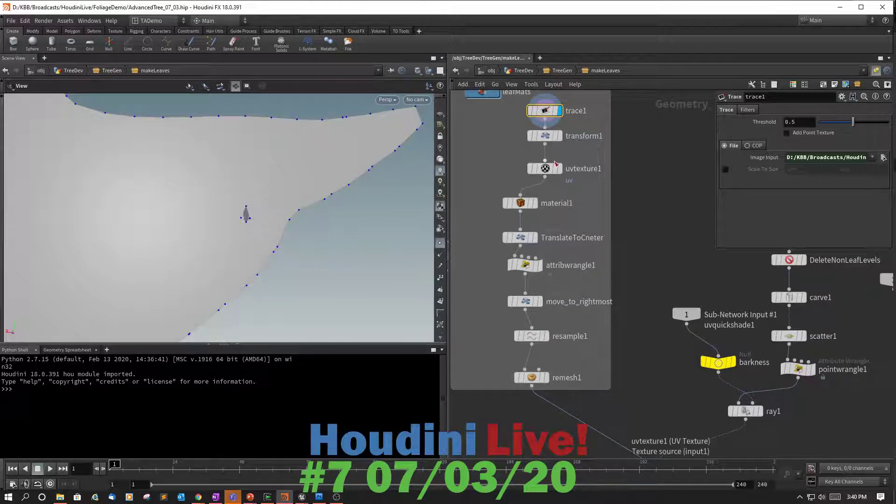
{"action": "scroll", "coordinate": [627, 167], "scroll_direction": "up", "scroll_amount": 2}
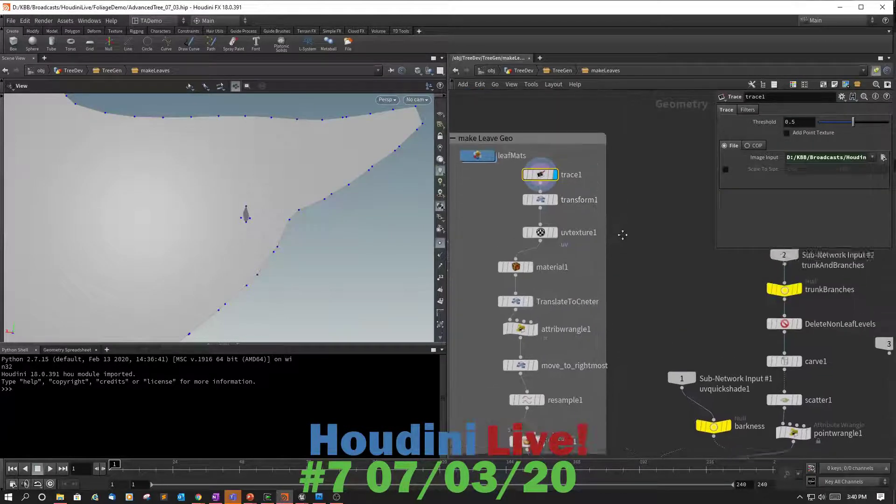
Move trace1 higher in the network and expand the viewport's selection toolbar
{"action": "left_click_drag", "start_coordinate": [532, 173], "coordinate": [535, 214]}
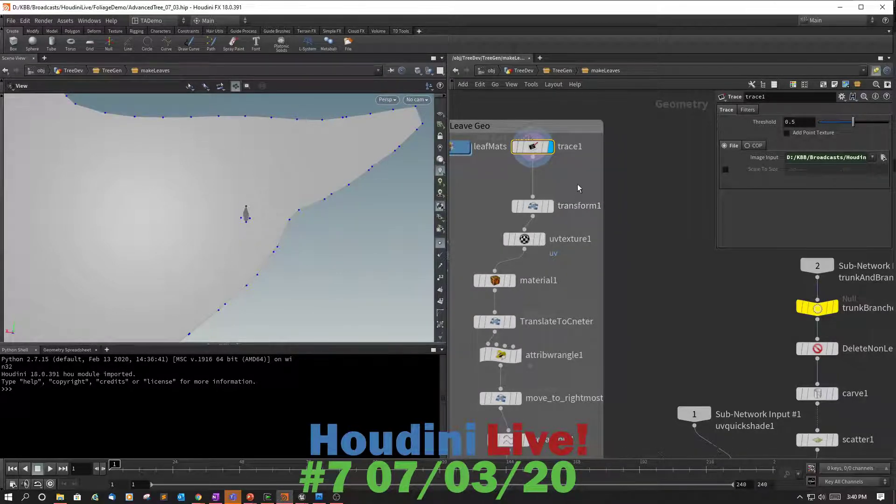
{"action": "mouse_move", "coordinate": [532, 150]}
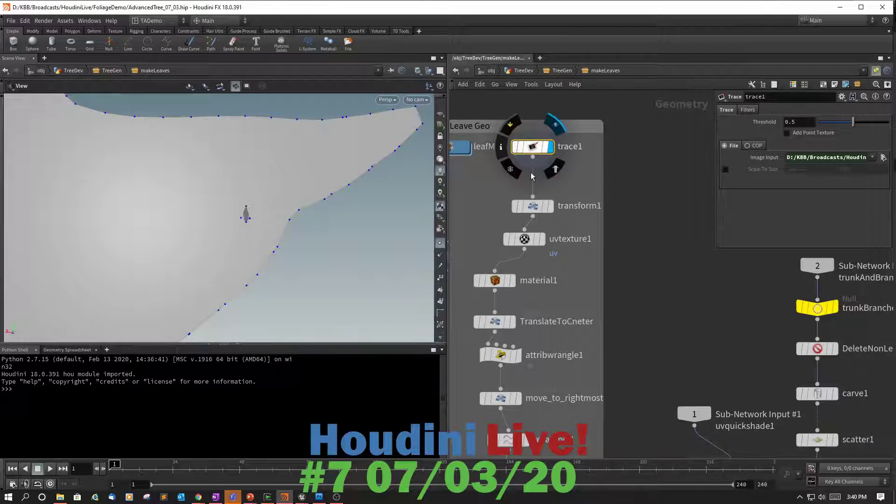
{"action": "left_click", "coordinate": [2, 98]}
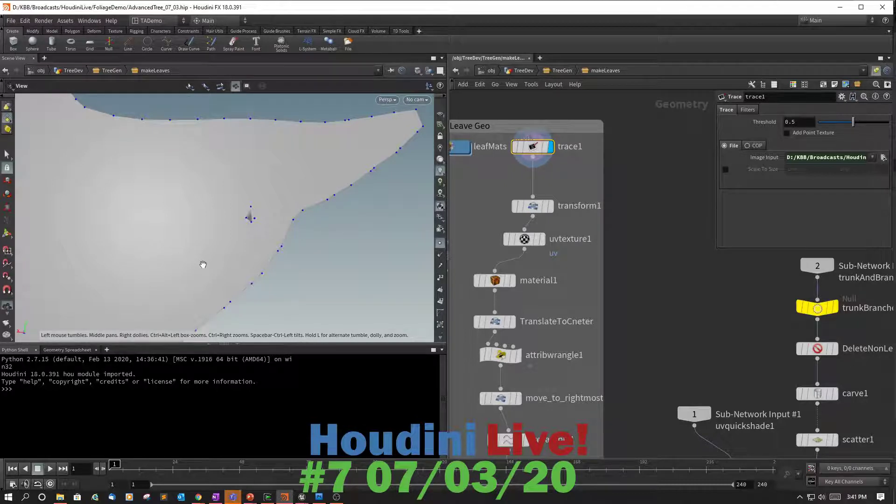
Show point numbers on the traced outline and set viewport selection to Points
{"action": "left_click", "coordinate": [440, 279]}
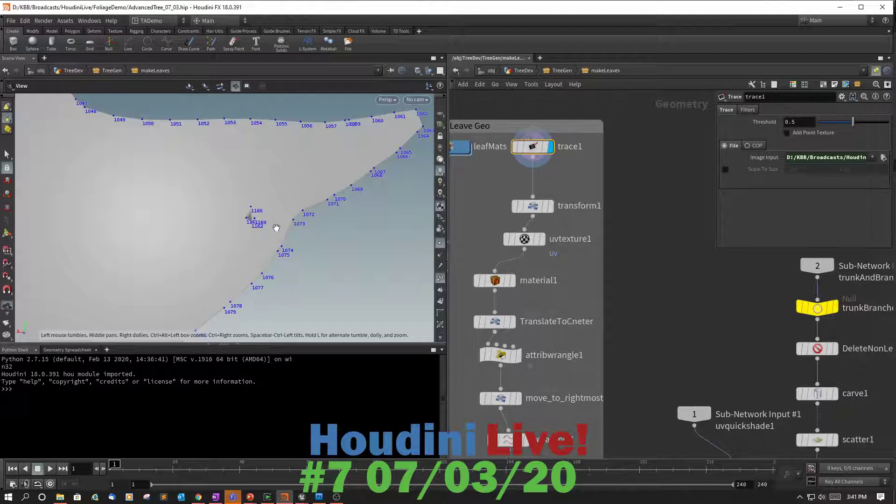
{"action": "scroll", "coordinate": [276, 229], "scroll_direction": "up", "scroll_amount": 3}
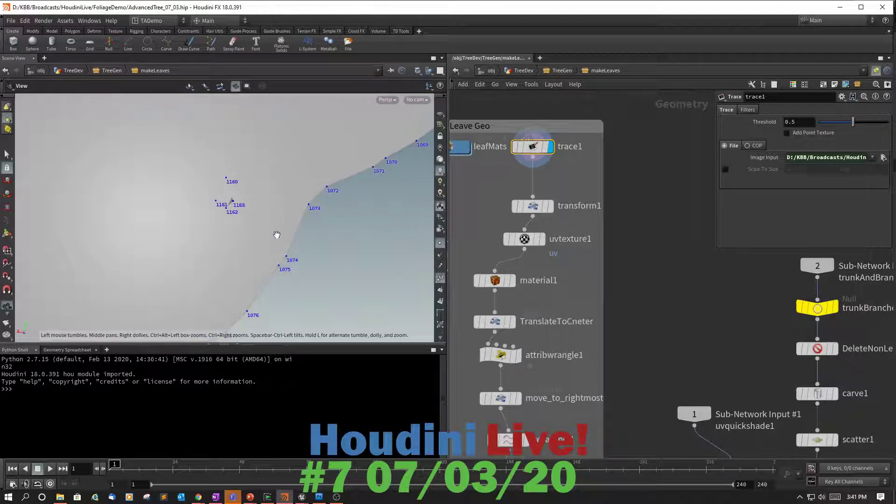
{"action": "scroll", "coordinate": [277, 234], "scroll_direction": "down", "scroll_amount": 1}
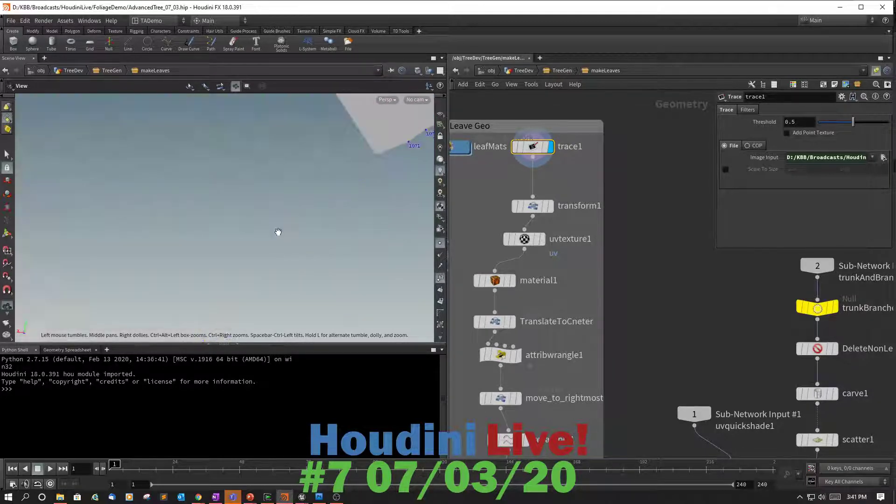
{"action": "scroll", "coordinate": [278, 232], "scroll_direction": "down", "scroll_amount": 4}
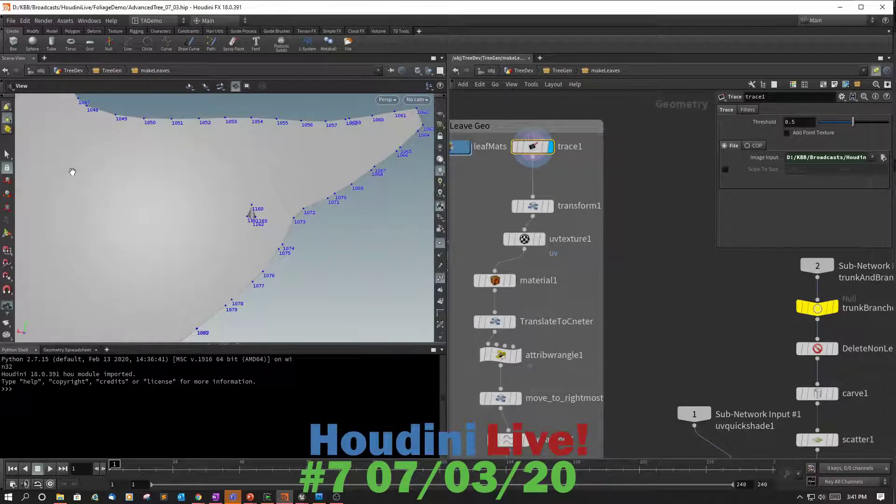
{"action": "left_click", "coordinate": [9, 120]}
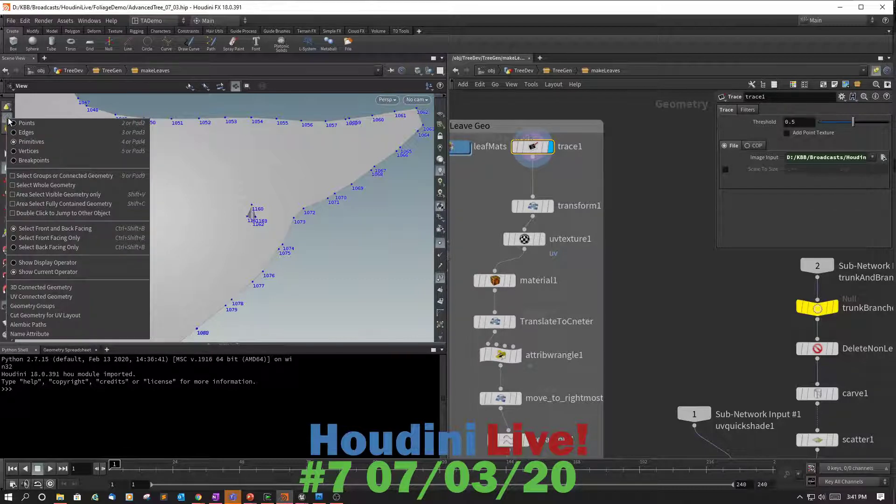
{"action": "left_click", "coordinate": [27, 124]}
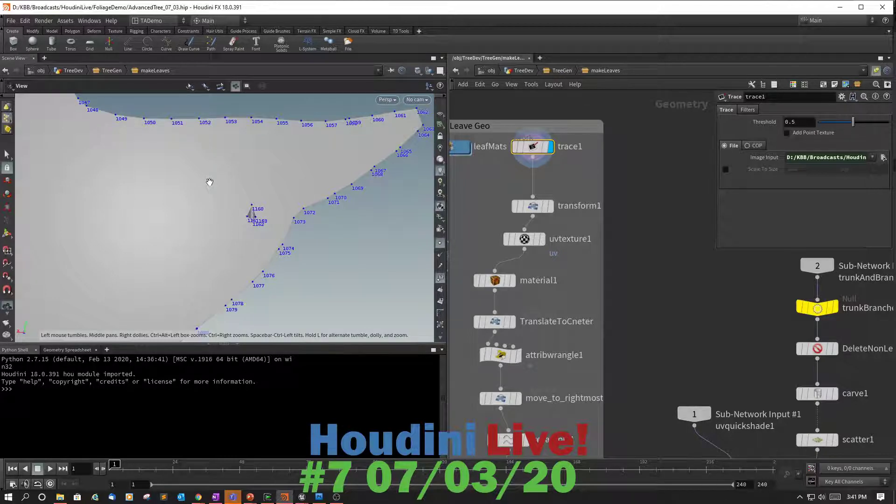
{"action": "key", "text": "Return"}
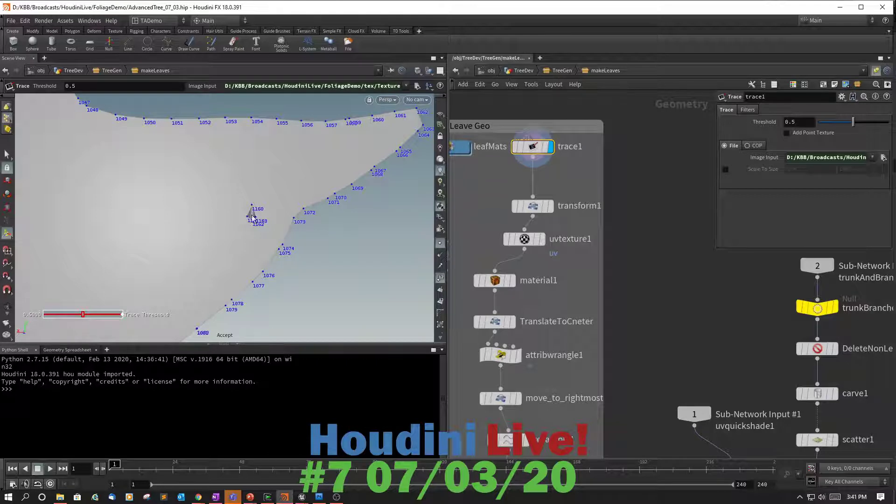
Box-select the stray outline points and add a Blast node to delete them
{"action": "left_click", "coordinate": [7, 154]}
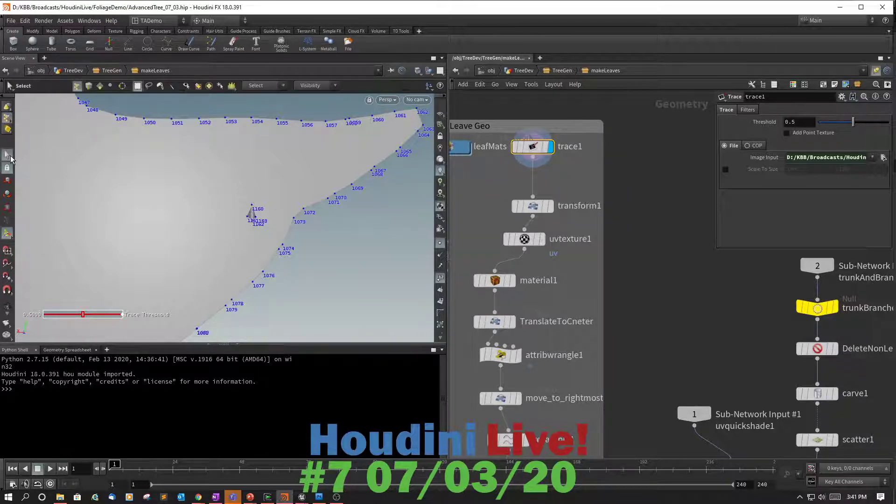
{"action": "left_click_drag", "start_coordinate": [231, 186], "coordinate": [270, 242]}
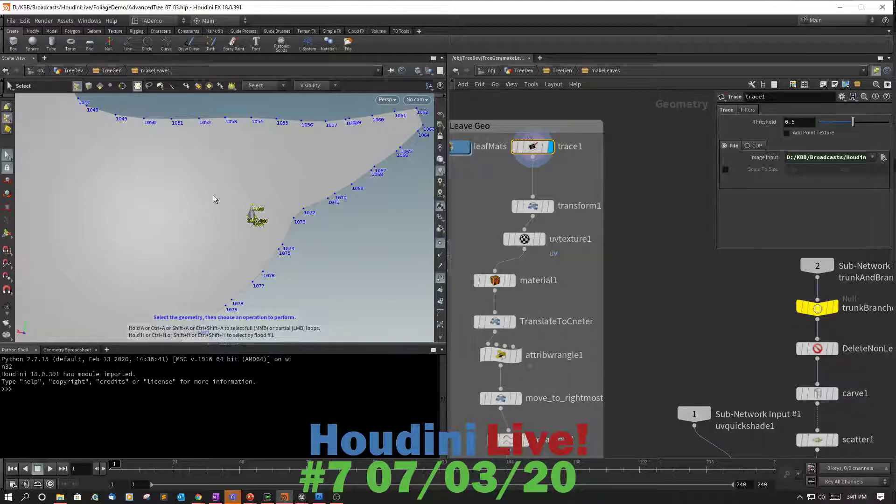
{"action": "key", "text": "Tab"}
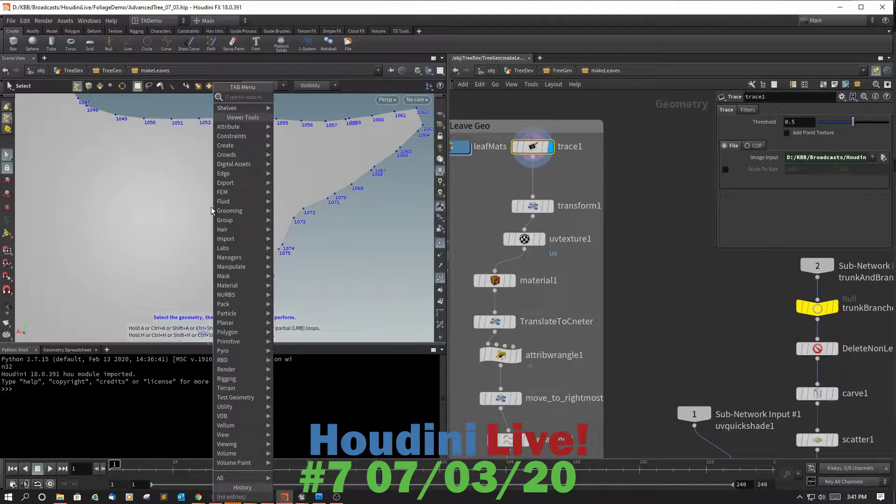
{"action": "type", "text": "blast"}
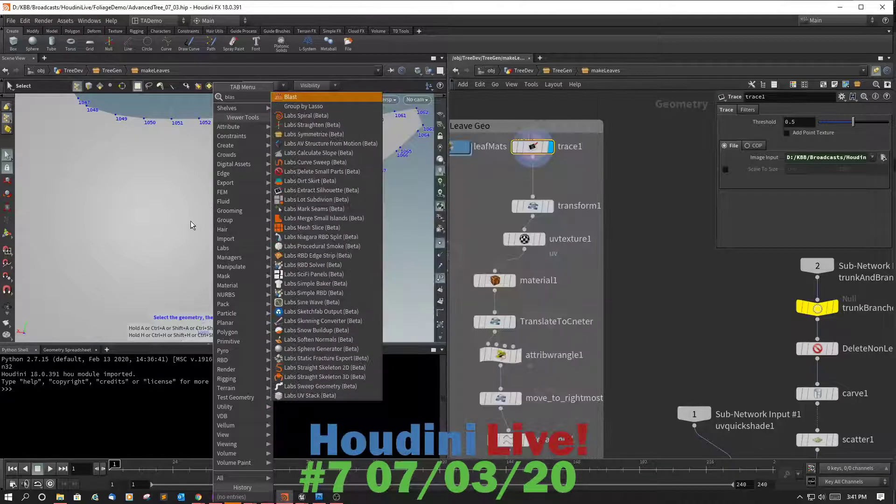
{"action": "left_click", "coordinate": [285, 97]}
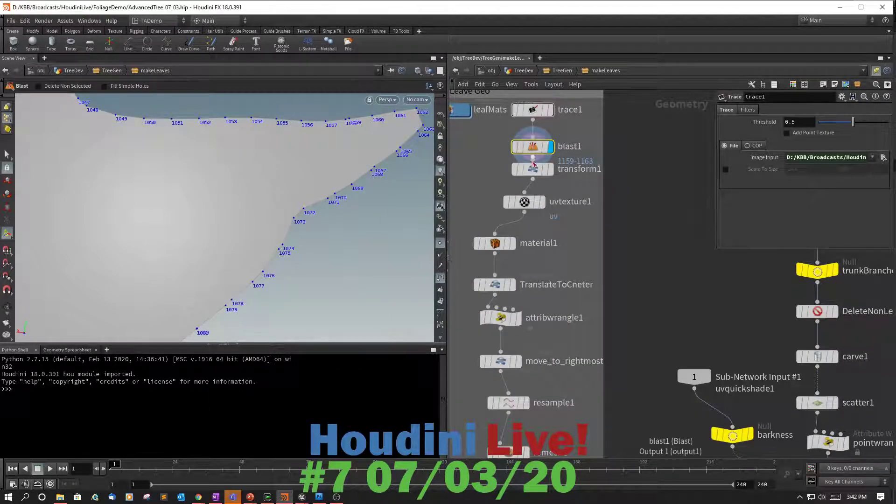
Place transform1 below blast1 and check blast1's Group of points 1159-1163
{"action": "left_click_drag", "start_coordinate": [535, 167], "coordinate": [535, 174]}
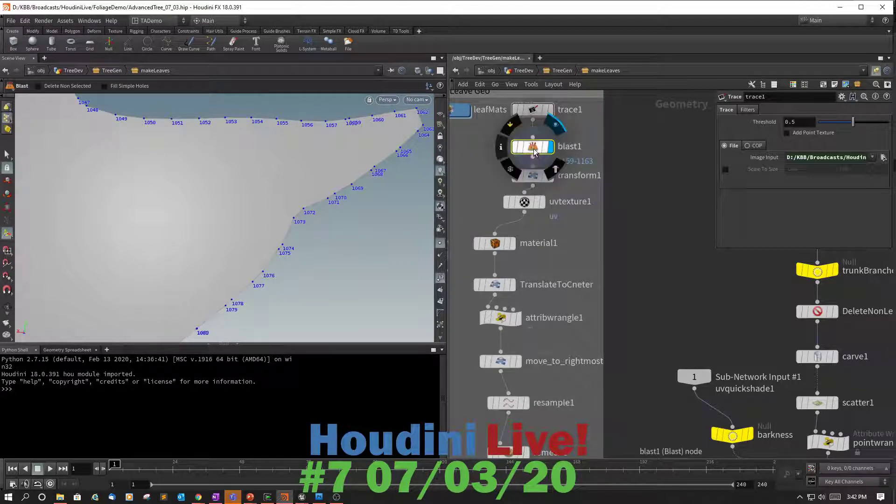
{"action": "left_click", "coordinate": [535, 150]}
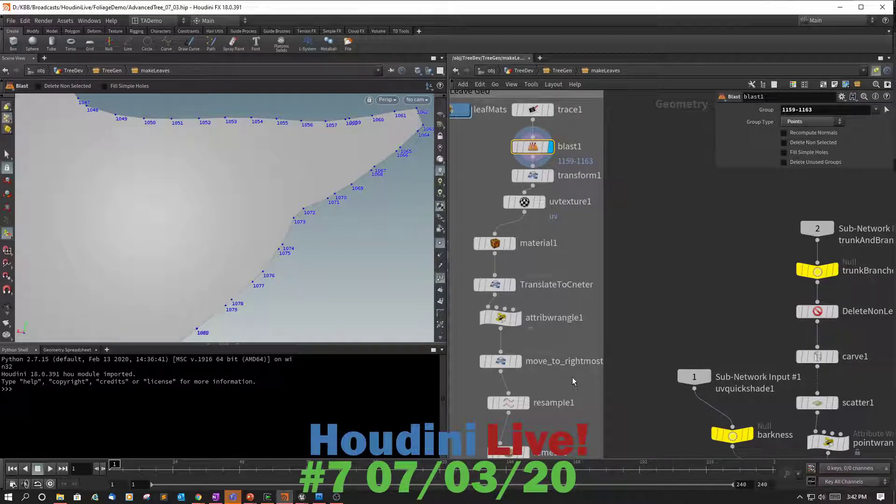
{"action": "middle_click_drag", "start_coordinate": [572, 377], "coordinate": [585, 292]}
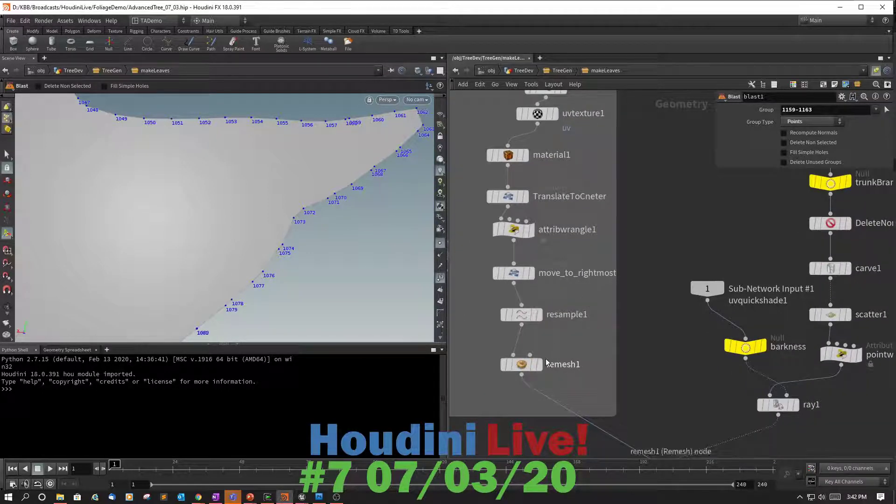
{"action": "mouse_move", "coordinate": [540, 370]}
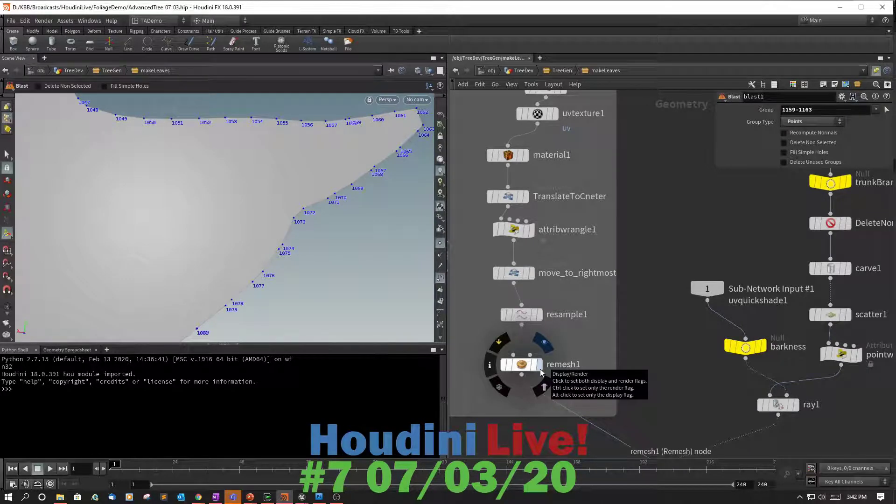
Display remesh1 and frame the leaf in the viewport to check its triangulated mesh
{"action": "left_click", "coordinate": [540, 369]}
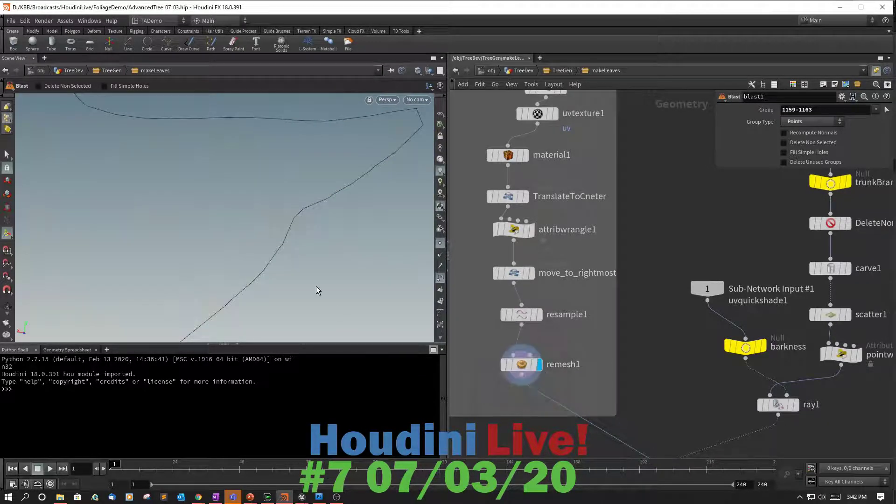
{"action": "key", "text": "Escape"}
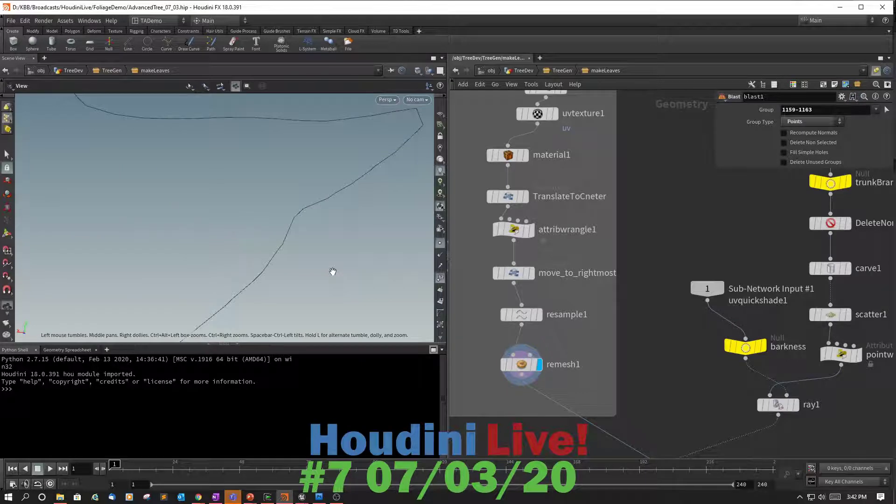
{"action": "key", "text": "Return"}
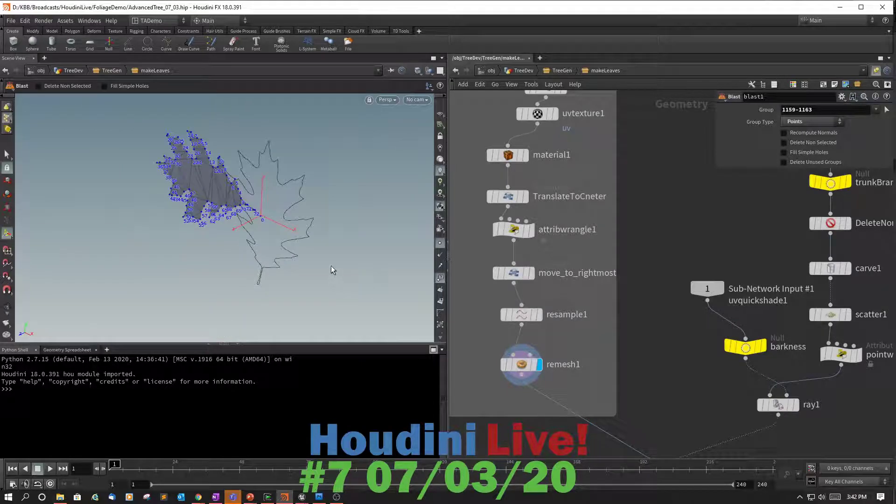
{"action": "key", "text": "Escape"}
{"action": "middle_click_drag", "start_coordinate": [331, 270], "coordinate": [313, 255]}
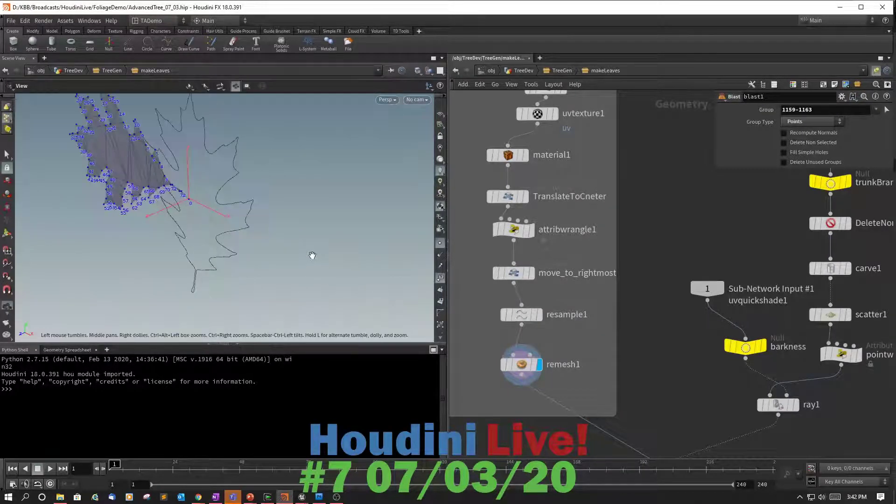
{"action": "key", "text": "Return"}
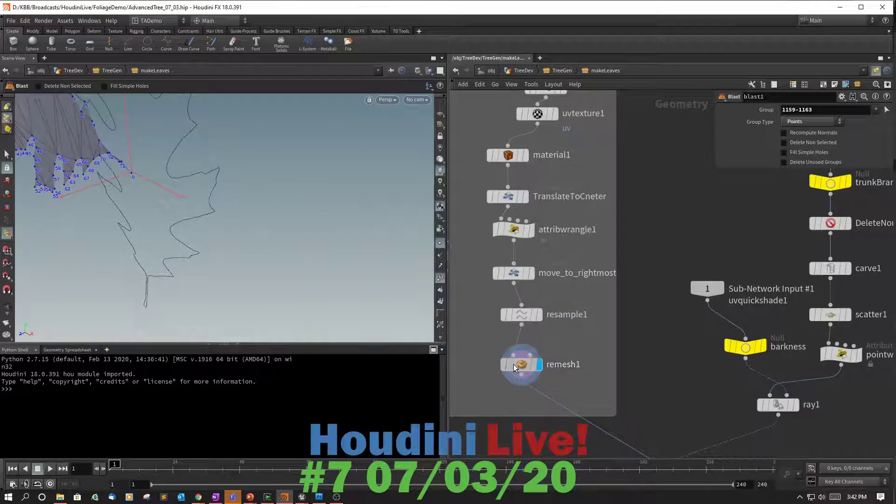
{"action": "left_click", "coordinate": [514, 364]}
{"action": "key", "text": "f"}
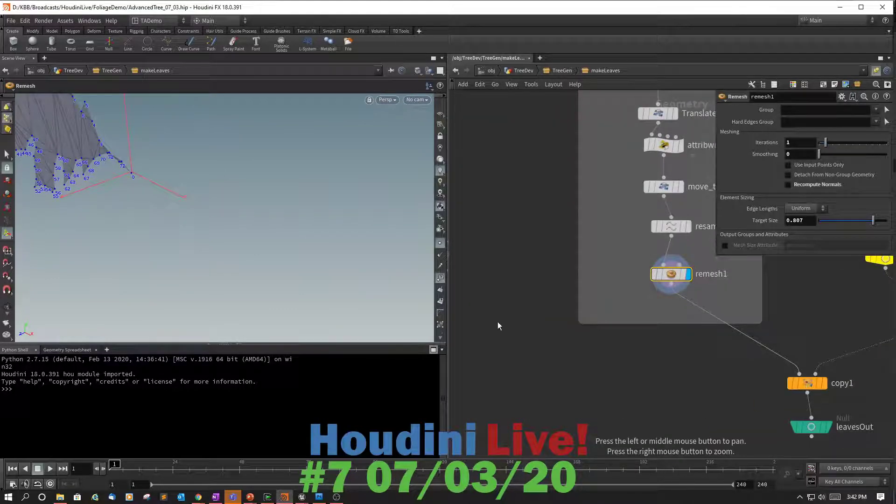
{"action": "key", "text": "Escape"}
{"action": "key", "text": "f"}
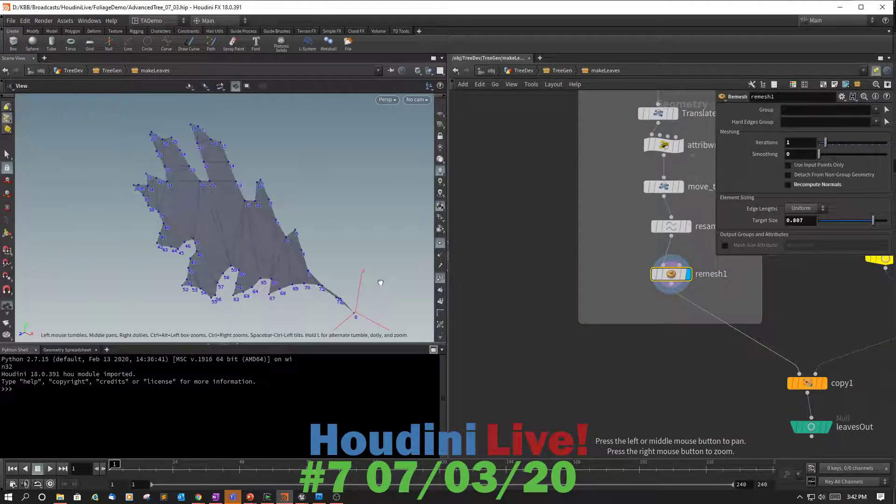
{"action": "scroll", "coordinate": [370, 267], "scroll_direction": "up", "scroll_amount": 6}
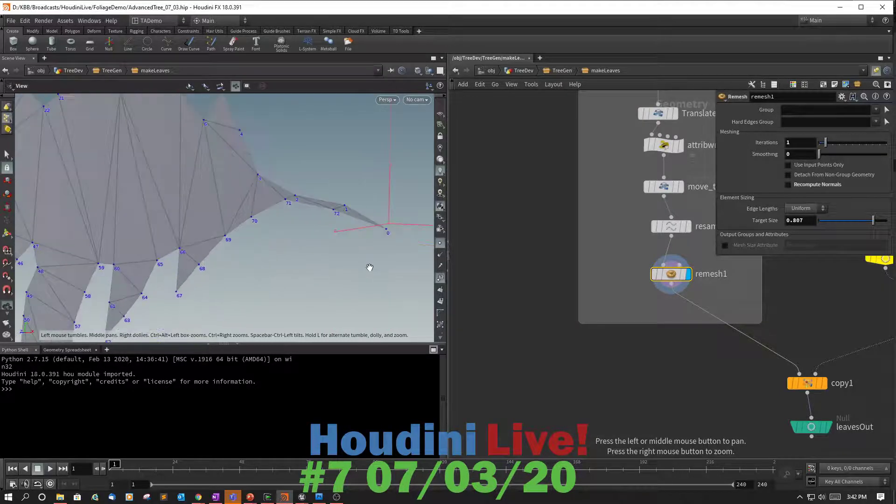
{"action": "scroll", "coordinate": [324, 268], "scroll_direction": "down", "scroll_amount": 3}
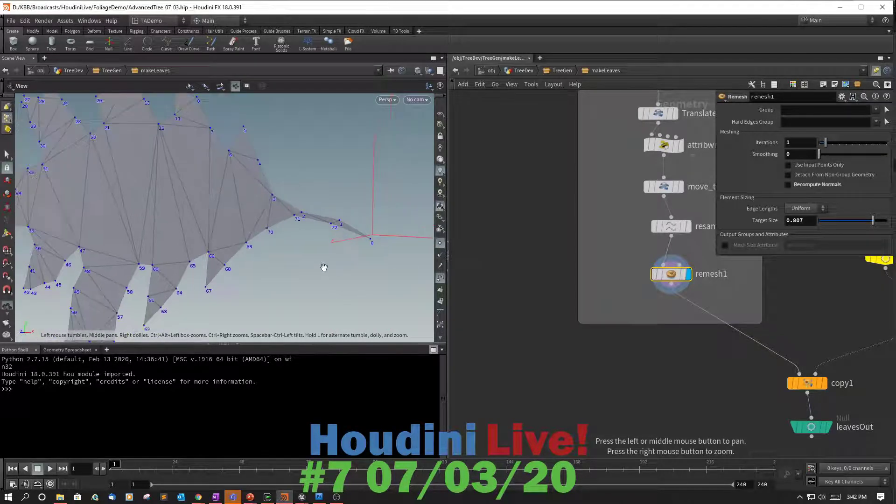
{"action": "scroll", "coordinate": [324, 267], "scroll_direction": "down", "scroll_amount": 1}
{"action": "left_click_drag", "start_coordinate": [323, 271], "coordinate": [370, 254]}
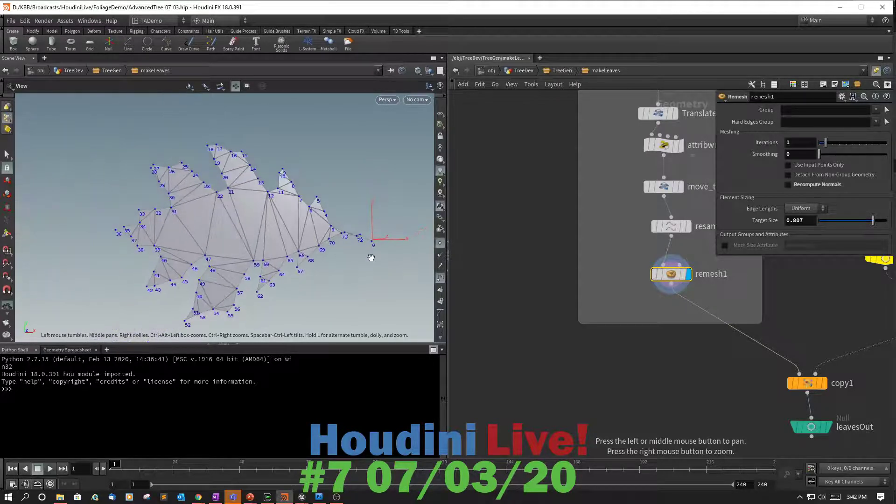
Set the display flag on leavesOut so it becomes the viewport output
{"action": "middle_click_drag", "start_coordinate": [709, 366], "coordinate": [584, 344]}
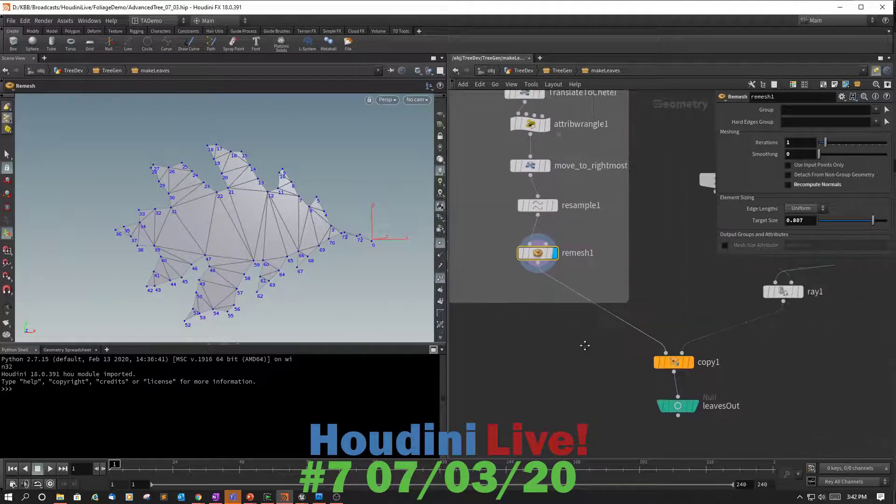
{"action": "scroll", "coordinate": [684, 402], "scroll_direction": "up", "scroll_amount": 3}
{"action": "left_click", "coordinate": [745, 432]}
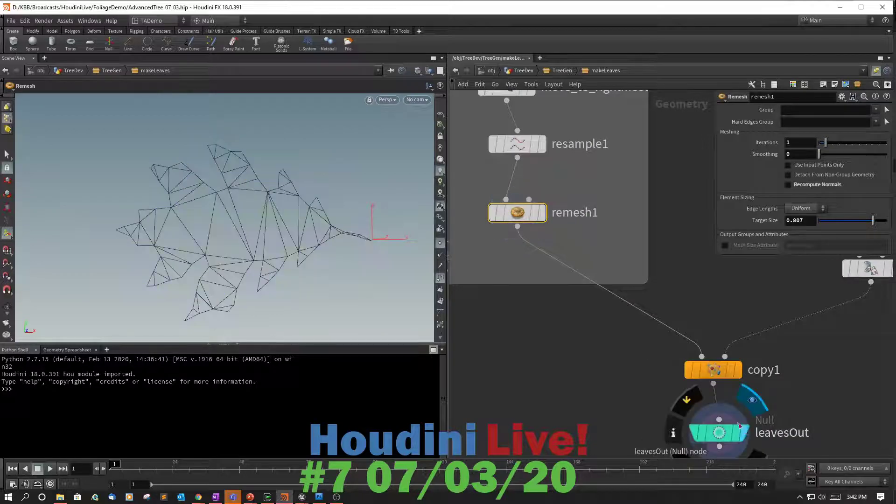
From /obj/TreeDev, export TreeGen to myTree_02.fbx with Save to Disk, then return to Unreal
{"action": "key", "text": "u"}
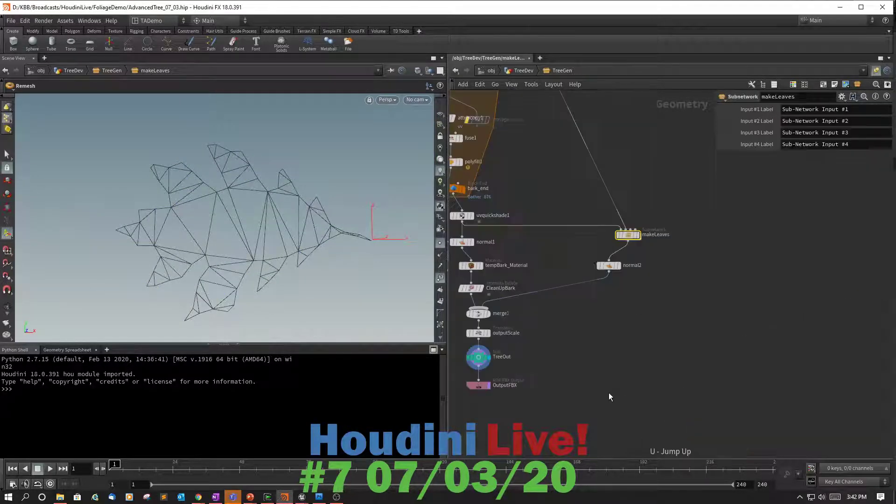
{"action": "key", "text": "u"}
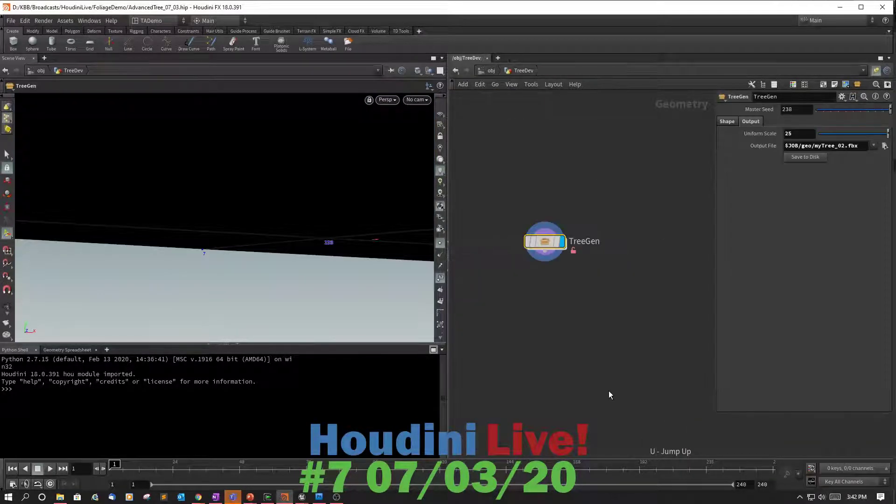
{"action": "left_click", "coordinate": [547, 241]}
{"action": "left_click", "coordinate": [801, 157]}
{"action": "key", "text": "alt+Tab"}
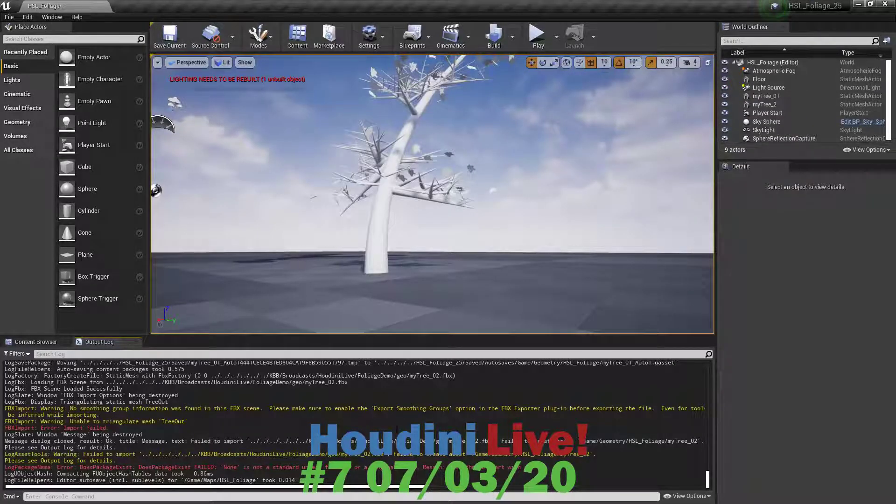
Import myTree_02.fbx into /Game/Geometry/HSL_Foliage with the default import options
{"action": "left_click", "coordinate": [36, 342]}
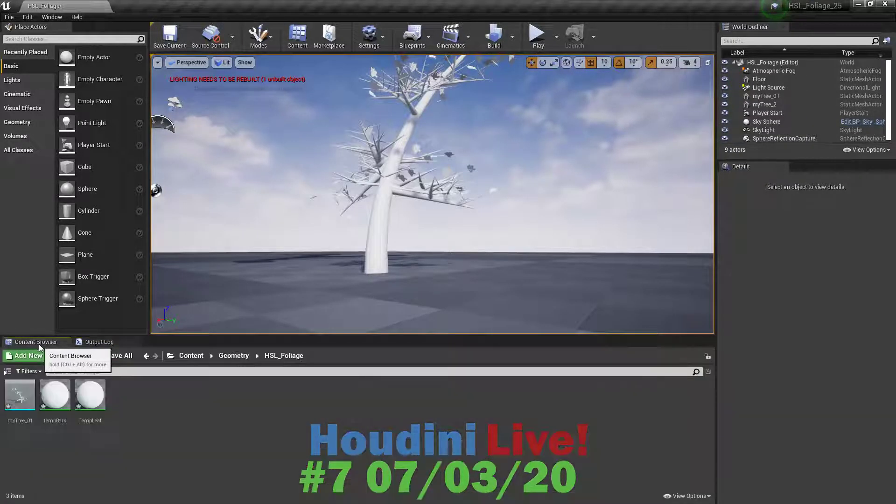
{"action": "right_click", "coordinate": [150, 403]}
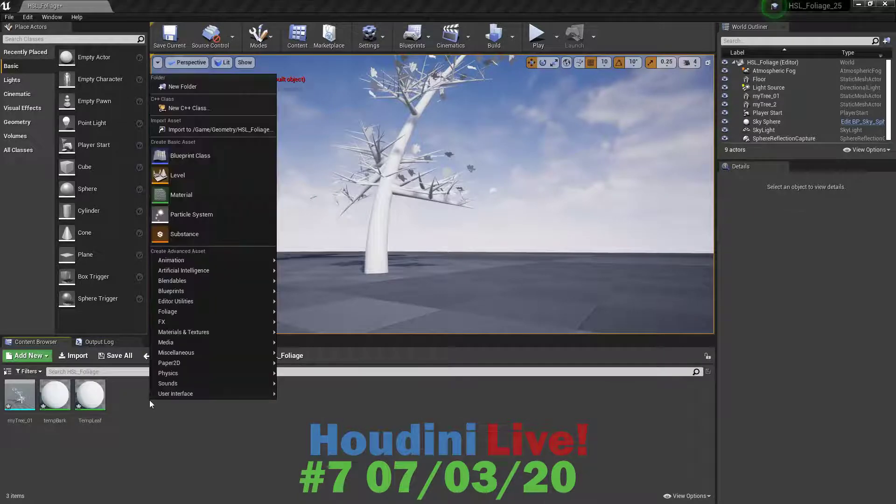
{"action": "left_click", "coordinate": [204, 130]}
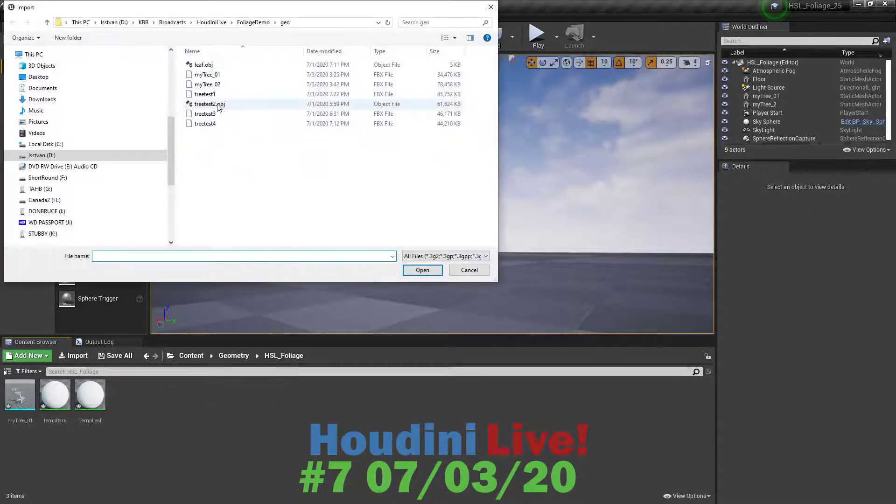
{"action": "left_click", "coordinate": [216, 85]}
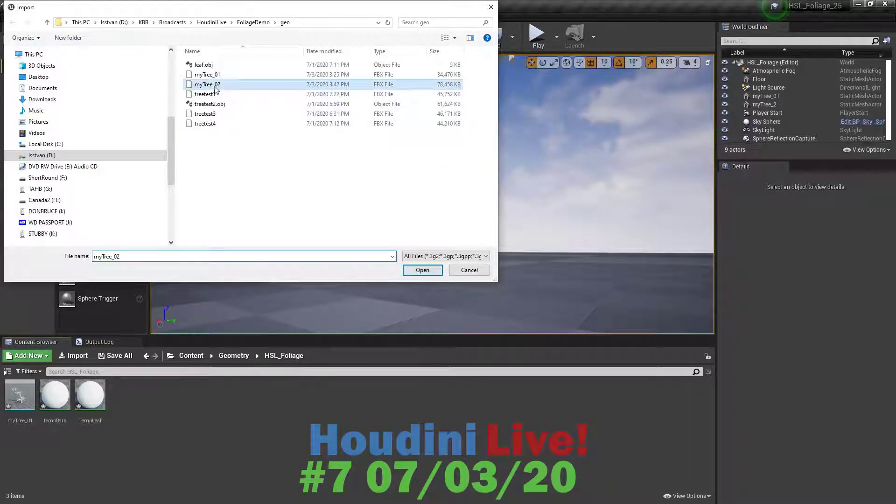
{"action": "left_click", "coordinate": [420, 270]}
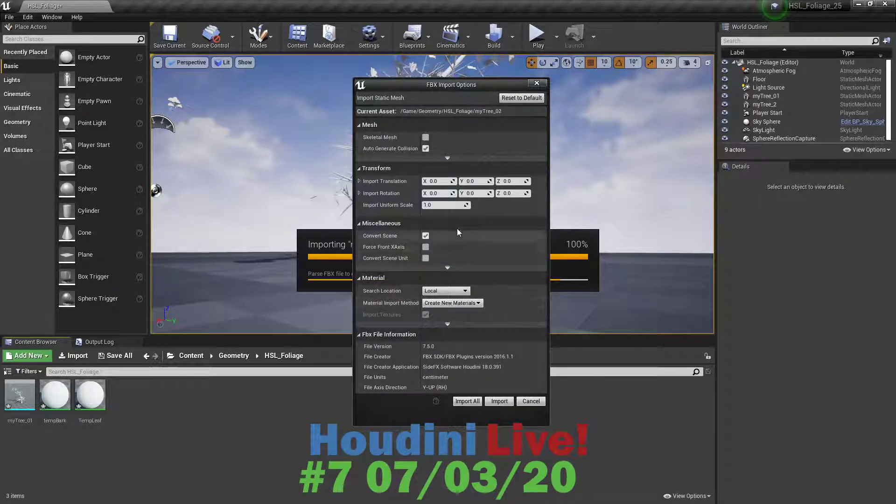
{"action": "left_click", "coordinate": [464, 402]}
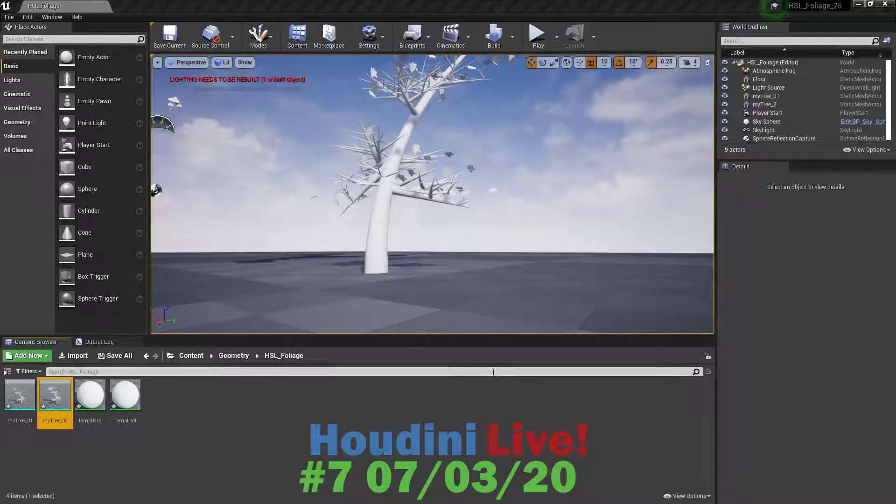
Delete the old myTree_2 actor and place myTree_02 from the Content Browser in the level
{"action": "left_click", "coordinate": [379, 240]}
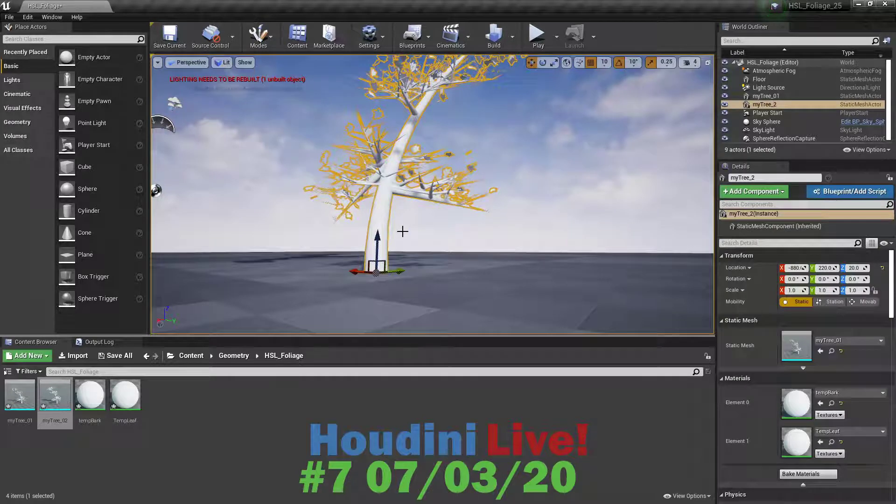
{"action": "key", "text": "Delete"}
{"action": "left_click_drag", "start_coordinate": [55, 395], "coordinate": [422, 270]}
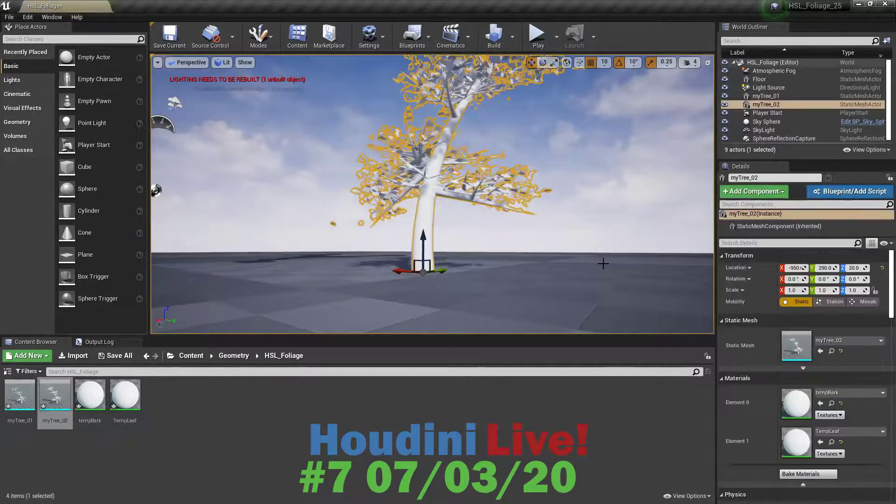
{"action": "right_click_drag", "start_coordinate": [602, 264], "coordinate": [605, 309]}
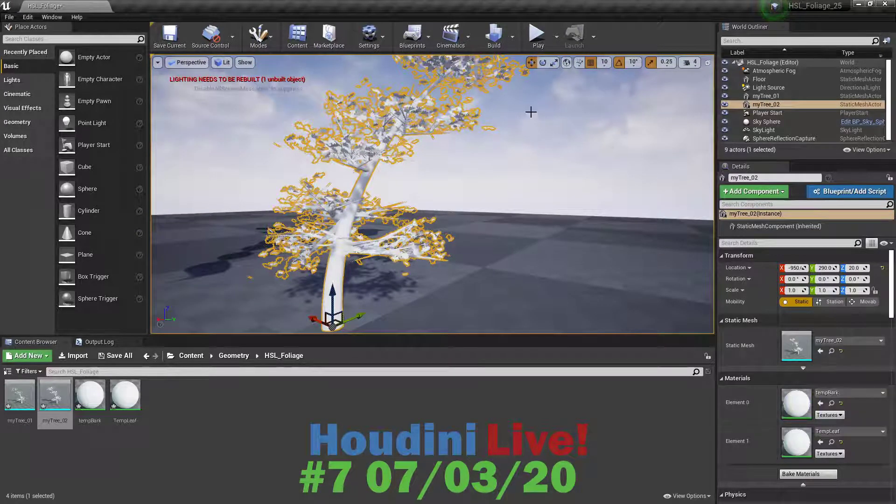
Rebuild the level's lighting and review the map check warnings in the Message Log
{"action": "left_click", "coordinate": [492, 38]}
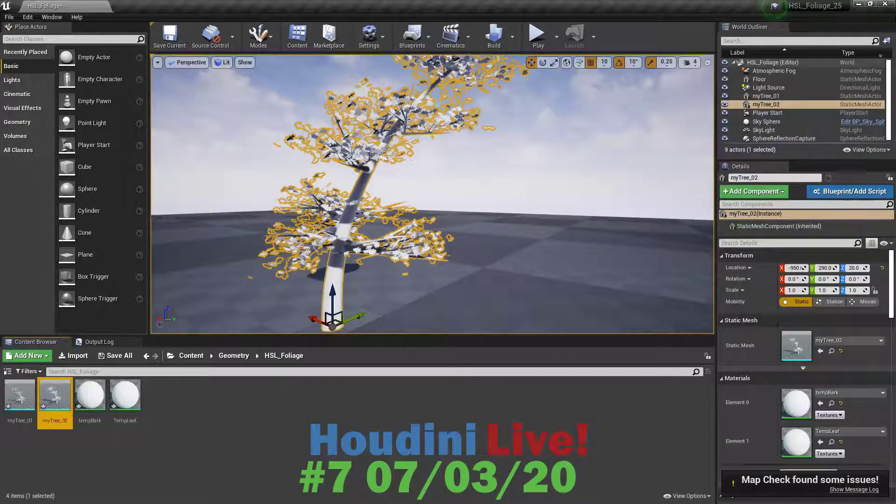
{"action": "left_click", "coordinate": [854, 489]}
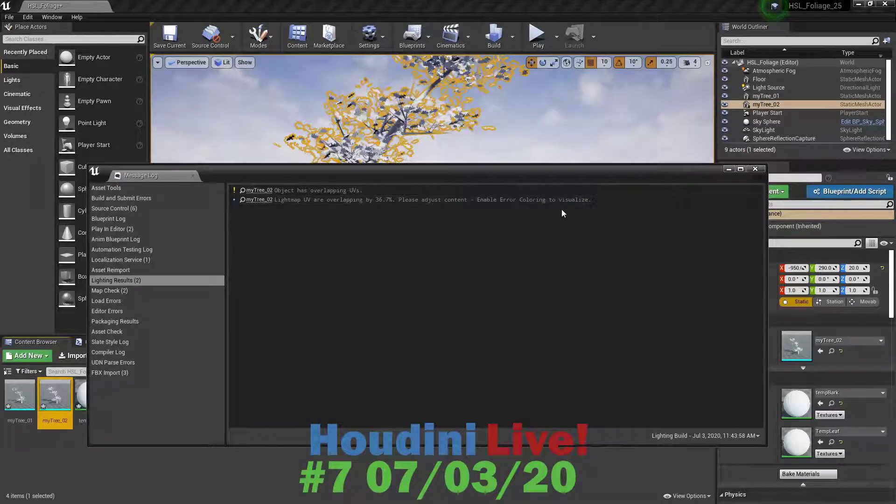
{"action": "left_click", "coordinate": [760, 169]}
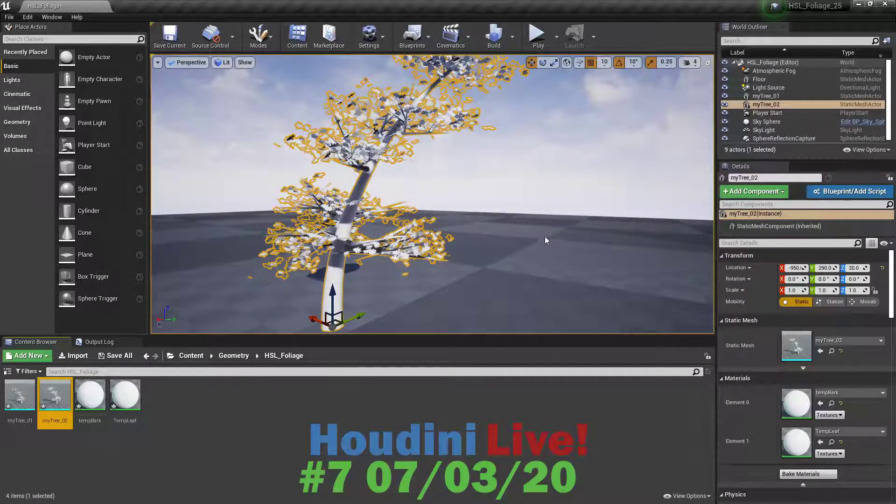
{"action": "key", "text": "Escape"}
{"action": "right_click_drag", "start_coordinate": [432, 193], "coordinate": [503, 179]}
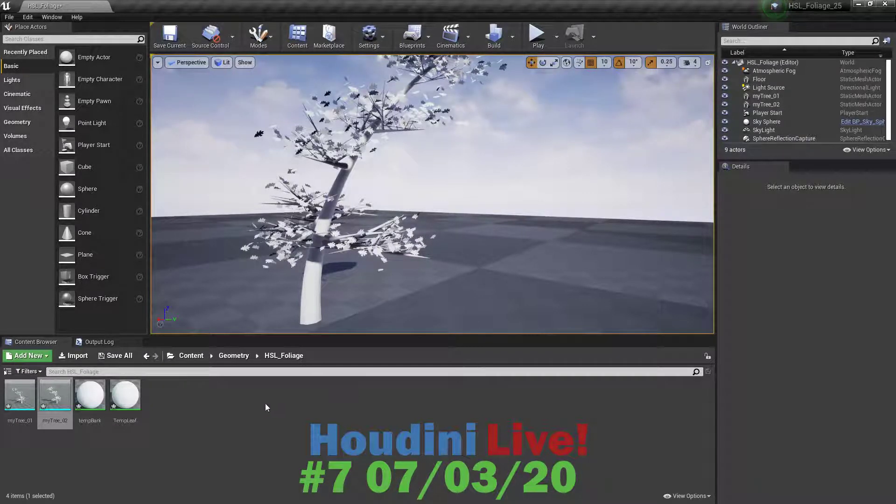
Create a LeafTextures folder inside HSL_Foliage and open it
{"action": "right_click", "coordinate": [196, 402]}
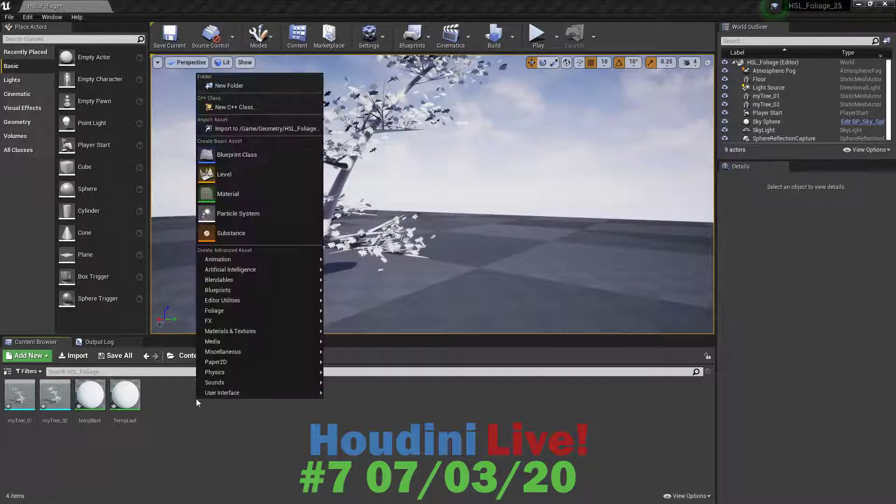
{"action": "left_click", "coordinate": [229, 86]}
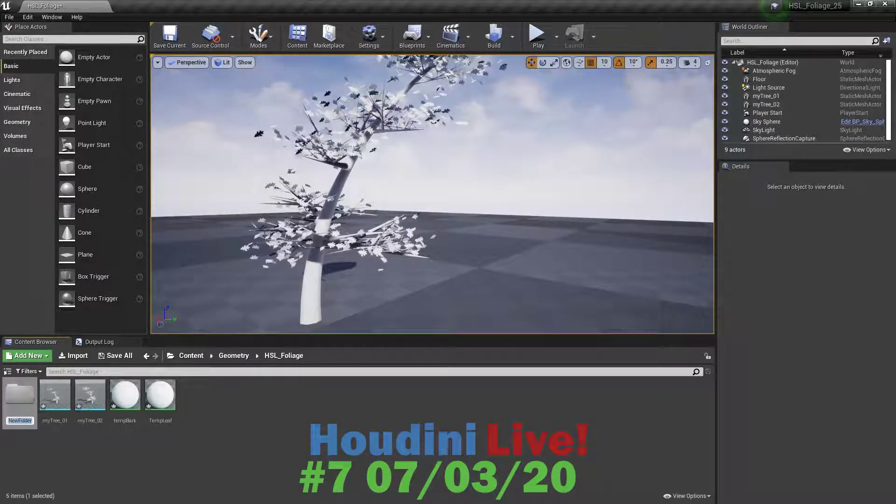
{"action": "type", "text": "LeafTexture"}
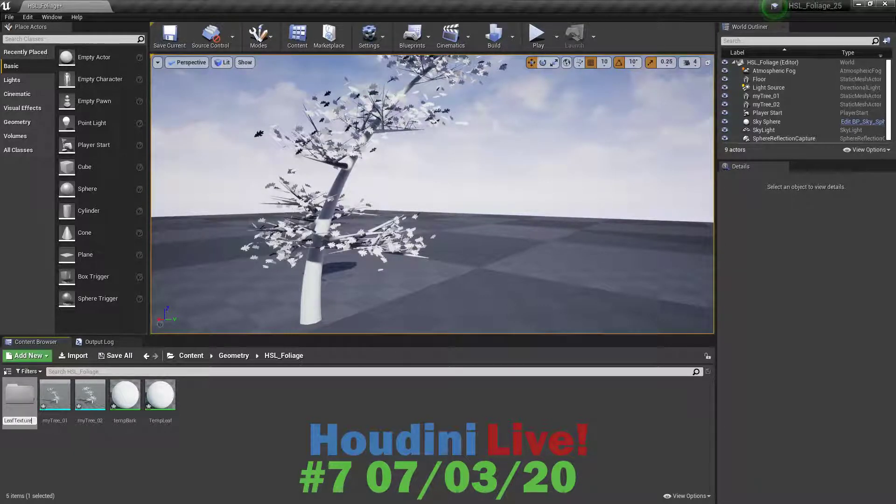
{"action": "key", "text": "Return"}
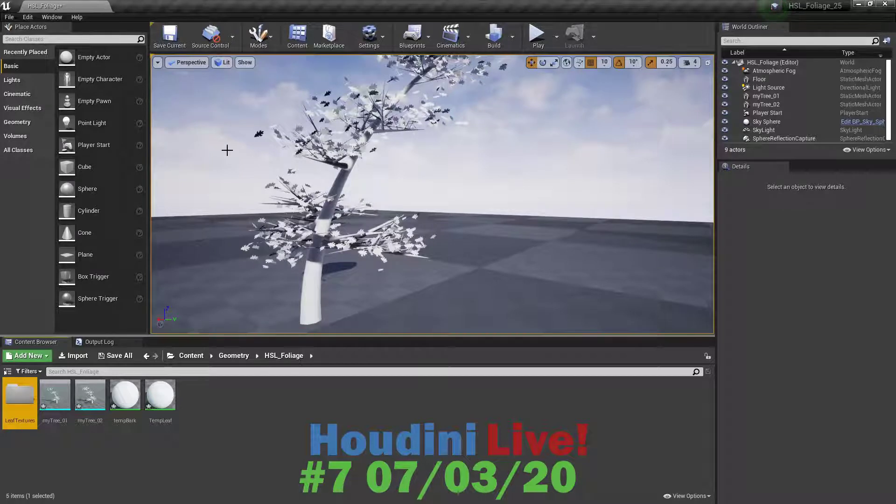
{"action": "double_click", "coordinate": [20, 398]}
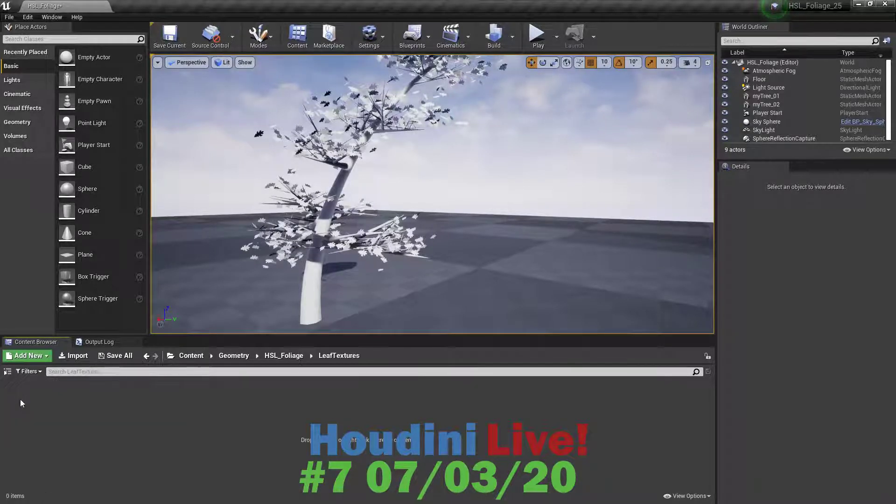
Import the six Maple02B Crop1 leaf textures from the tex folder into LeafTextures
{"action": "right_click", "coordinate": [120, 395]}
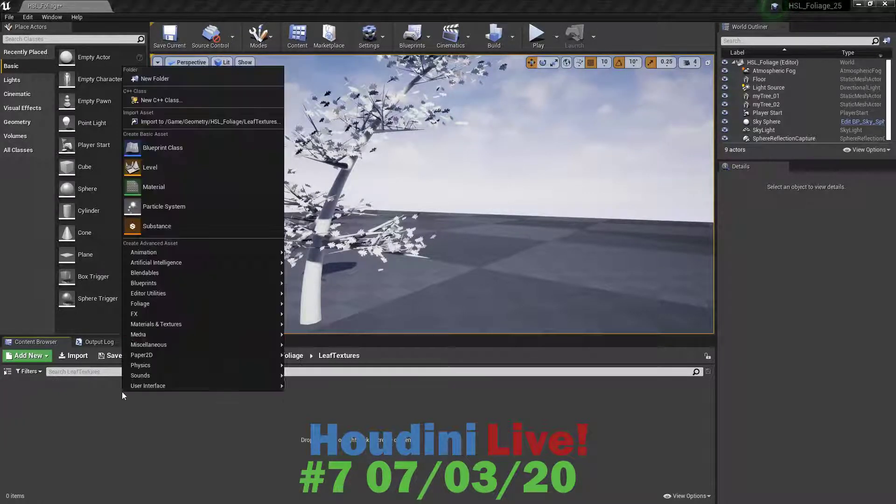
{"action": "left_click", "coordinate": [168, 127]}
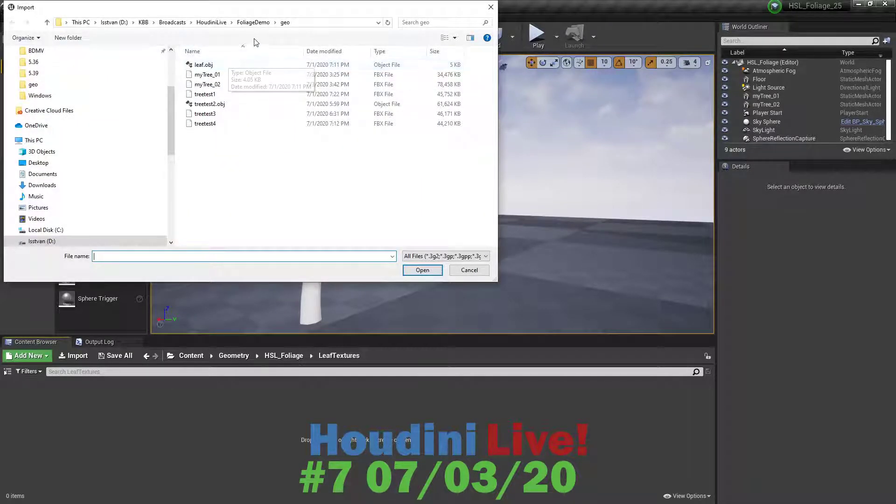
{"action": "left_click", "coordinate": [252, 25]}
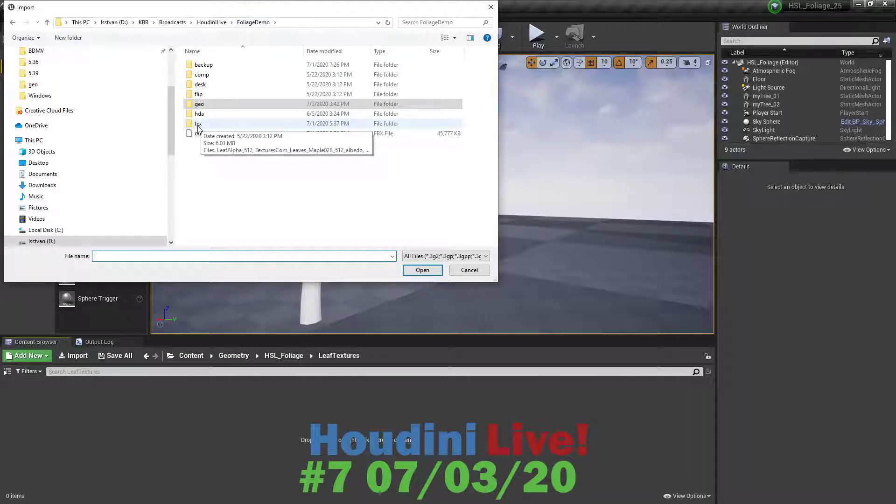
{"action": "double_click", "coordinate": [198, 124]}
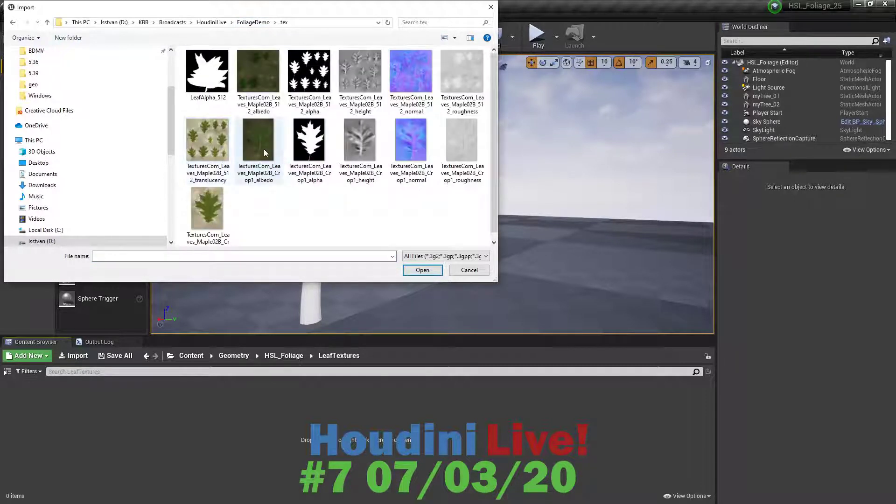
{"action": "left_click", "coordinate": [256, 139]}
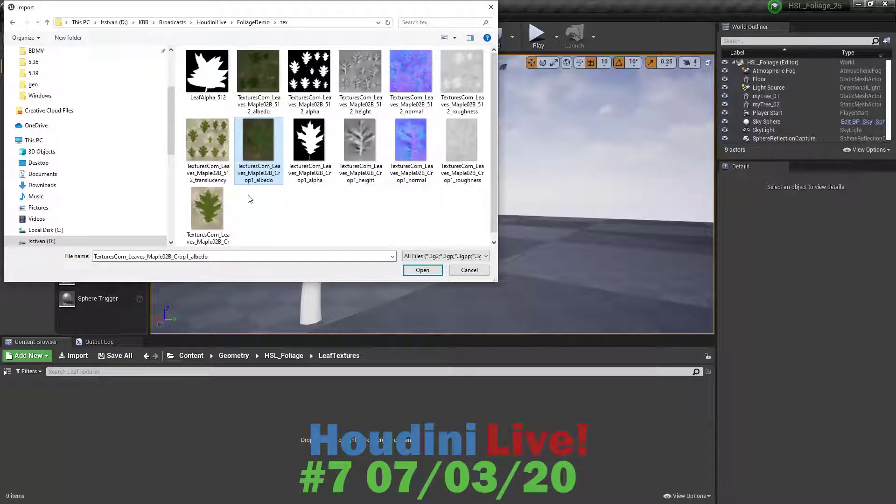
{"action": "left_click", "coordinate": [216, 205], "text": "shift"}
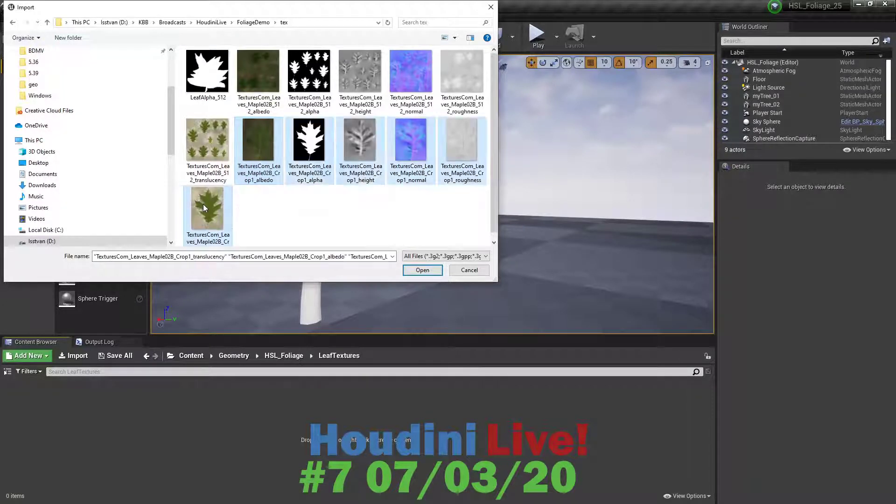
{"action": "left_click", "coordinate": [416, 271]}
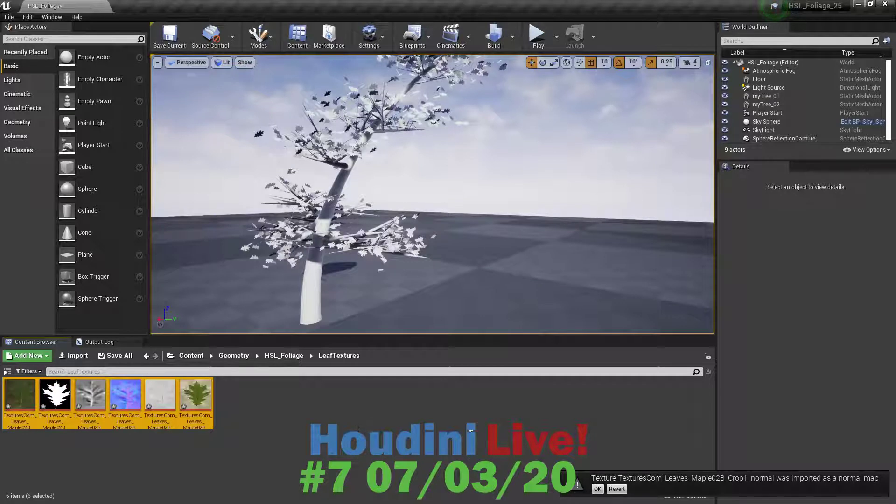
Accept the normal map import notice and save the albedo leaf texture
{"action": "left_click", "coordinate": [598, 489]}
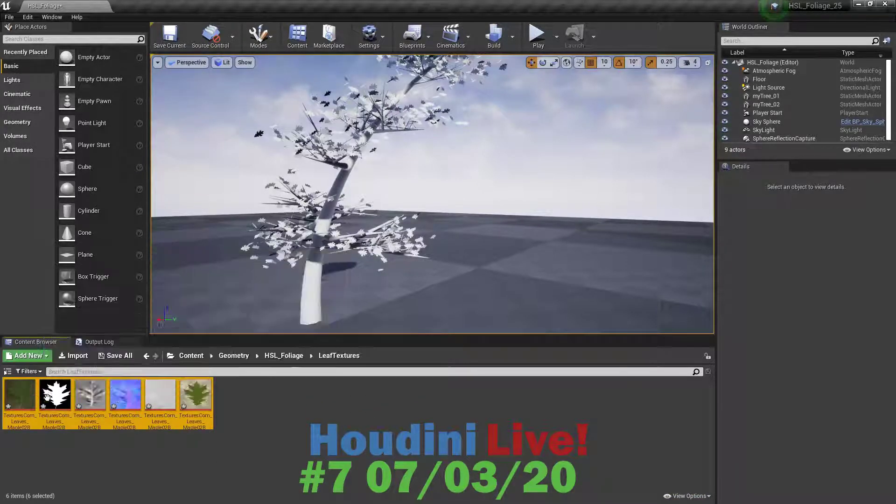
{"action": "double_click", "coordinate": [19, 396]}
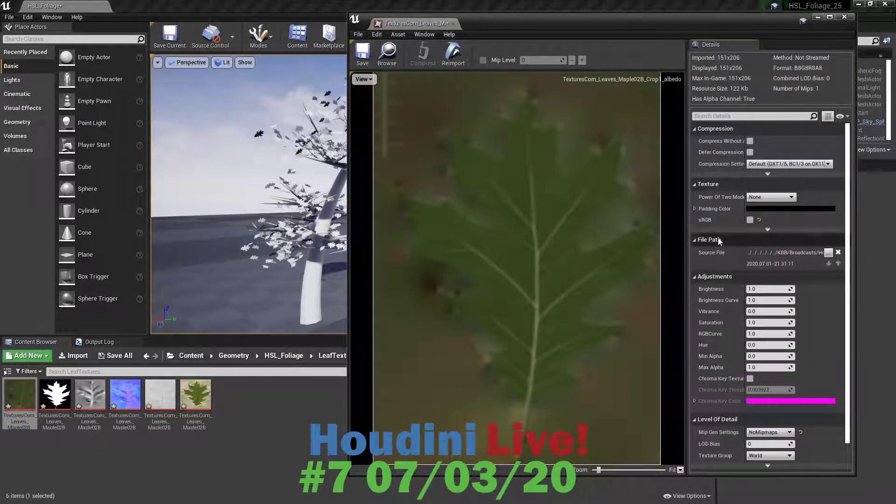
{"action": "left_click", "coordinate": [364, 64]}
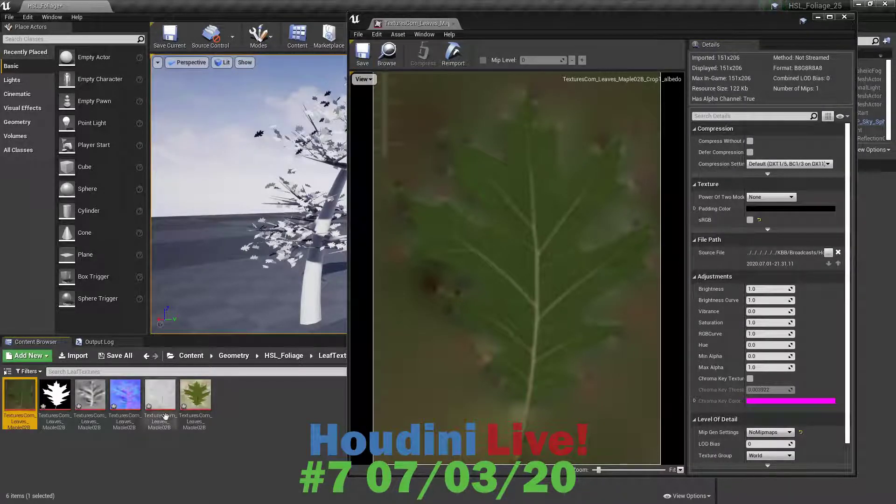
{"action": "left_click", "coordinate": [843, 19]}
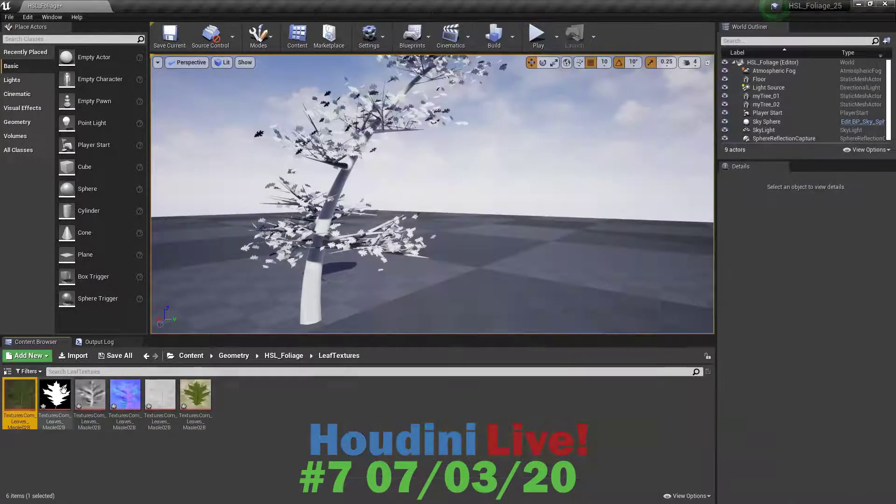
Set the alpha leaf texture's compression to Grayscale (R8, RGB8 sRGB) and save it
{"action": "double_click", "coordinate": [65, 389]}
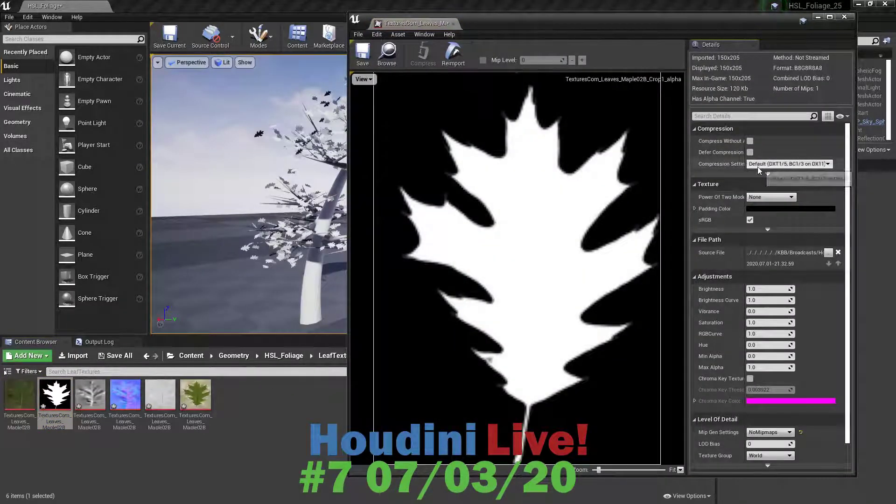
{"action": "left_click", "coordinate": [765, 164]}
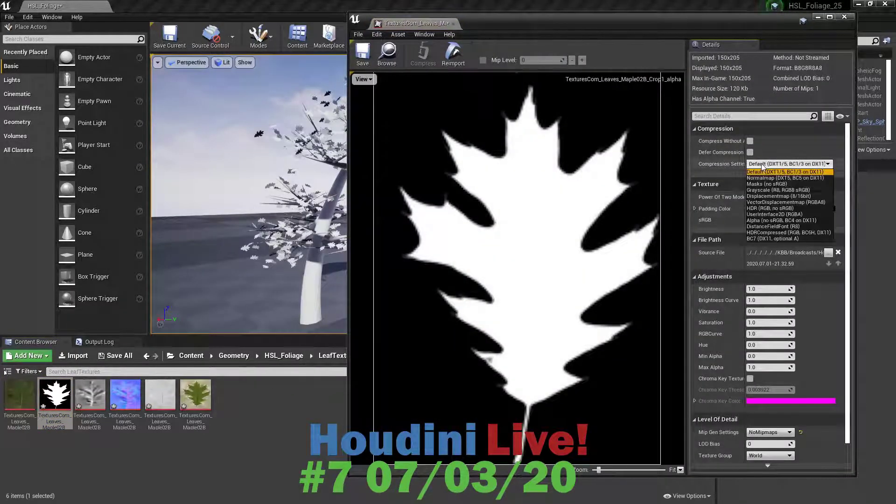
{"action": "left_click", "coordinate": [773, 190]}
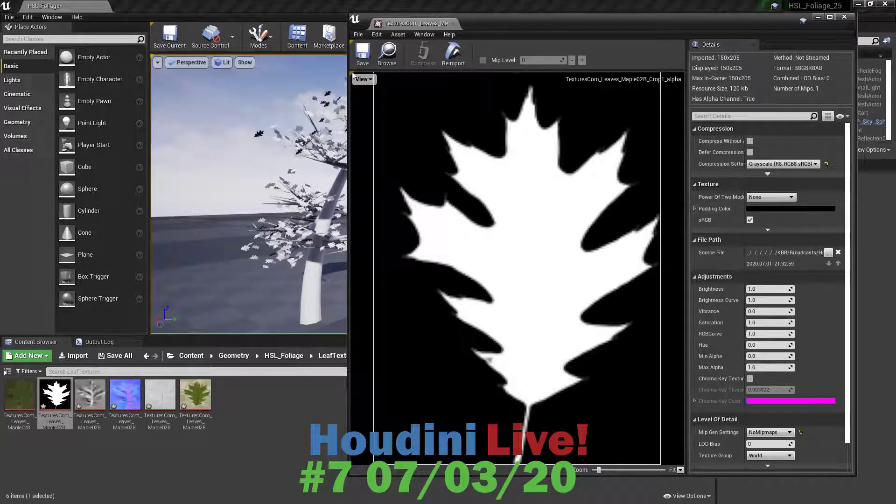
{"action": "left_click", "coordinate": [364, 59]}
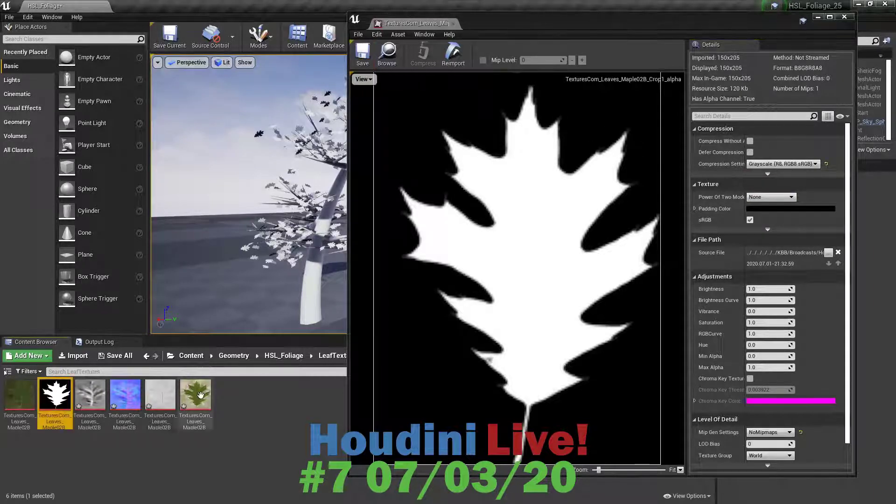
{"action": "left_click", "coordinate": [845, 17]}
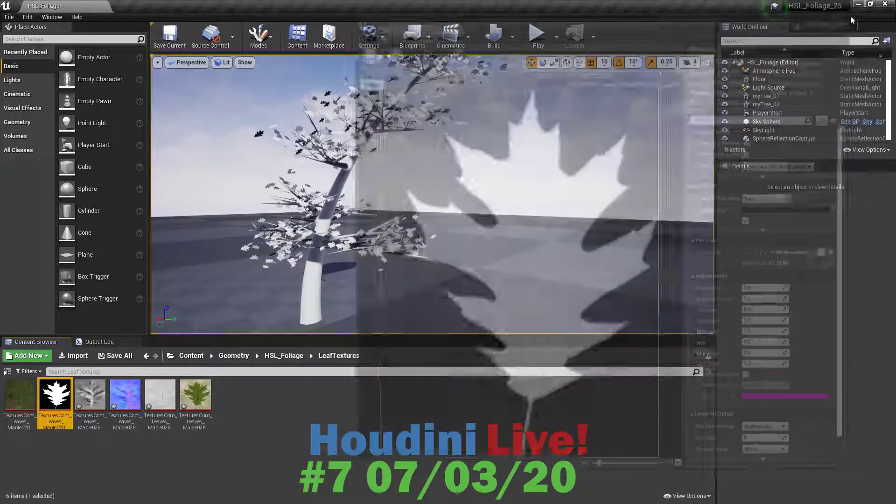
Save the height leaf texture and inspect the normal map texture
{"action": "double_click", "coordinate": [94, 399]}
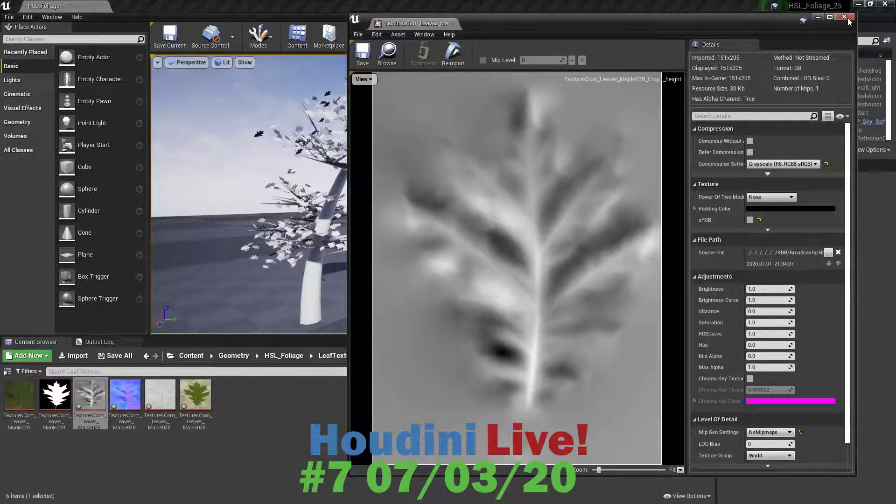
{"action": "left_click", "coordinate": [362, 52]}
{"action": "left_click", "coordinate": [844, 17]}
{"action": "double_click", "coordinate": [135, 396]}
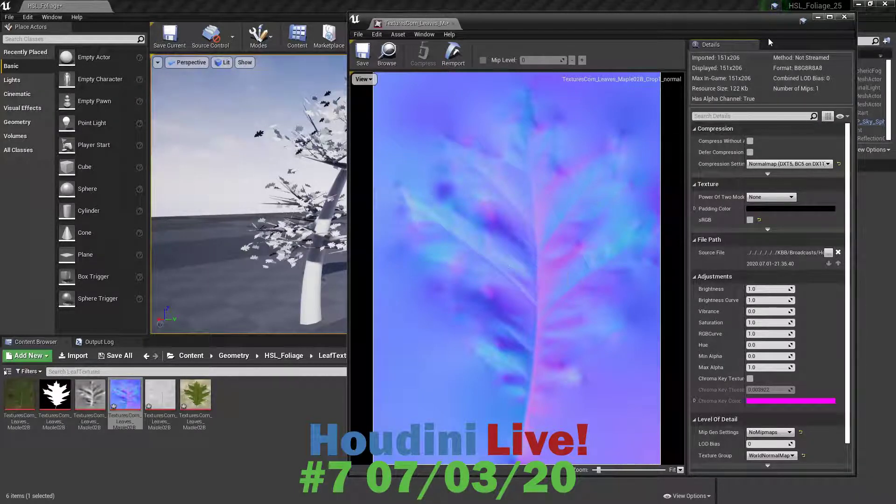
{"action": "left_click", "coordinate": [387, 54]}
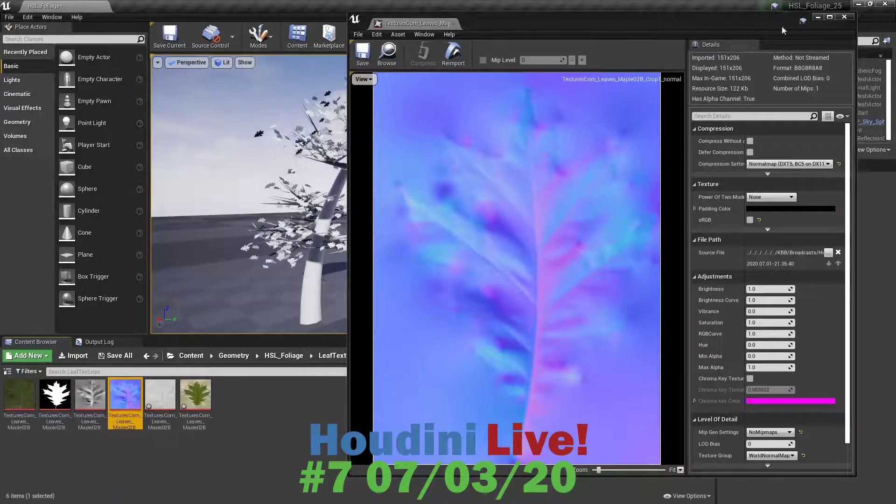
{"action": "left_click", "coordinate": [843, 21]}
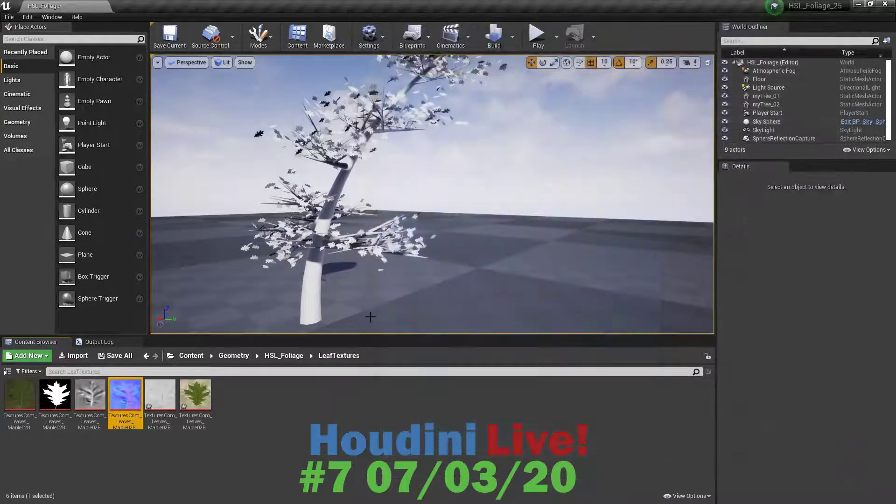
Set the roughness leaf texture's compression to Grayscale and save it
{"action": "double_click", "coordinate": [158, 402]}
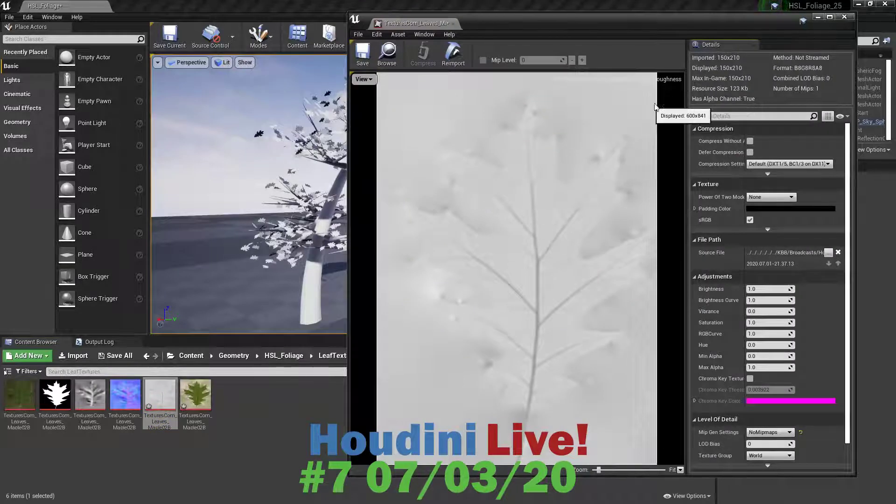
{"action": "left_click", "coordinate": [764, 165]}
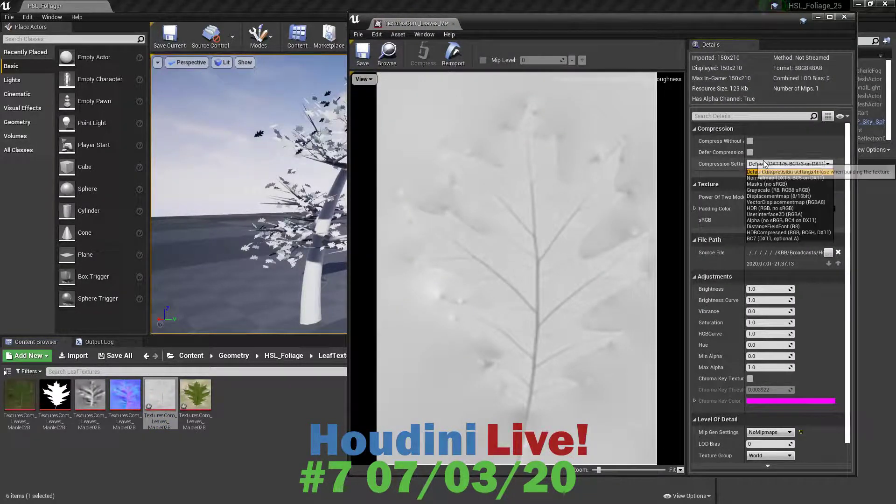
{"action": "left_click", "coordinate": [772, 190]}
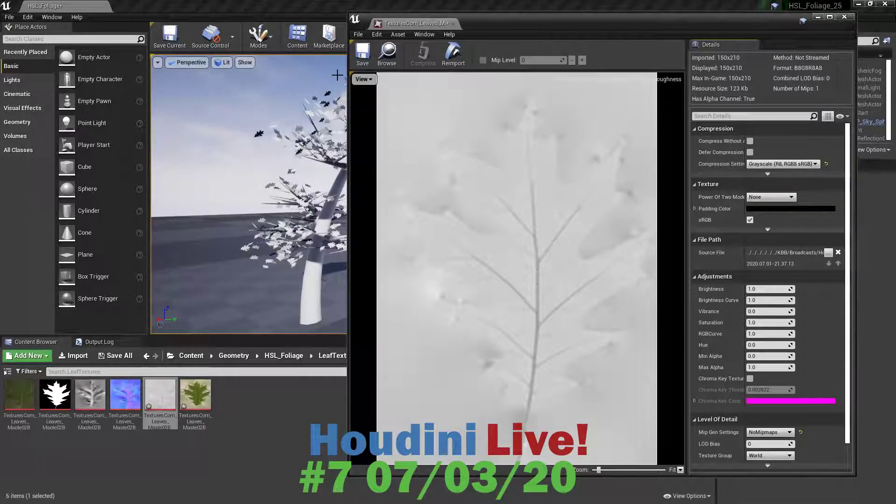
{"action": "left_click", "coordinate": [363, 55]}
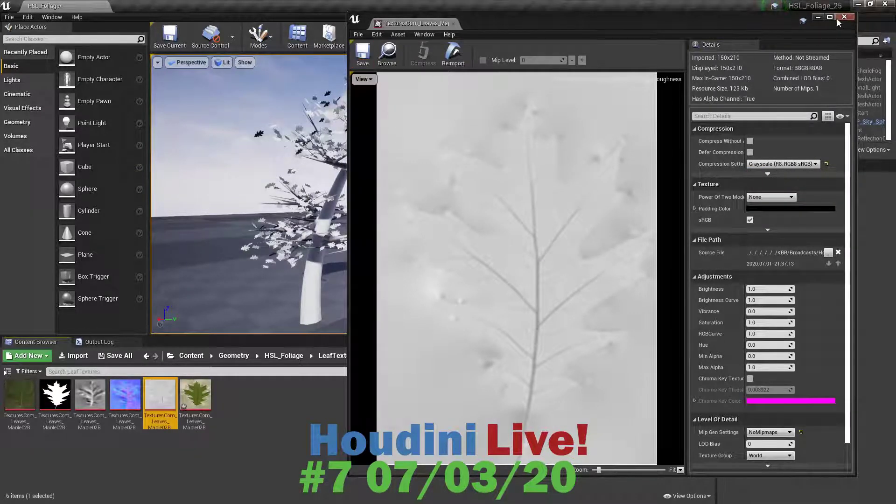
{"action": "left_click", "coordinate": [843, 17]}
Open and save the translucency leaf texture
{"action": "left_click", "coordinate": [199, 400]}
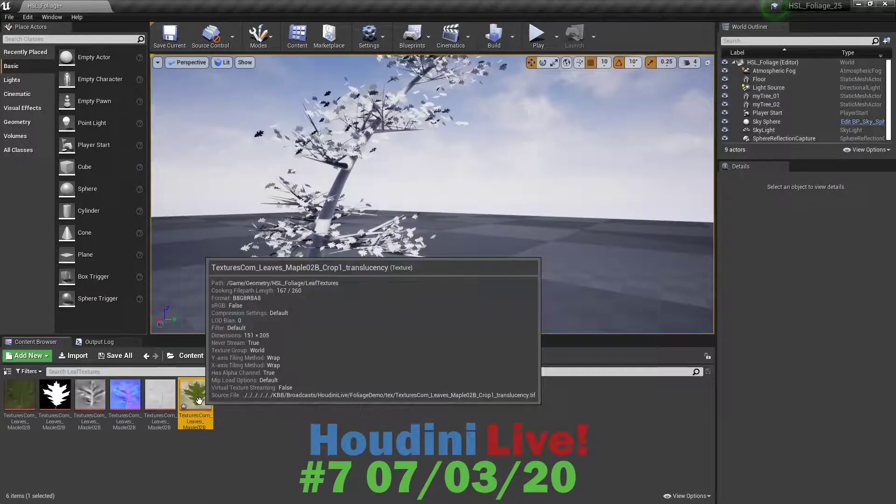
{"action": "double_click", "coordinate": [200, 400]}
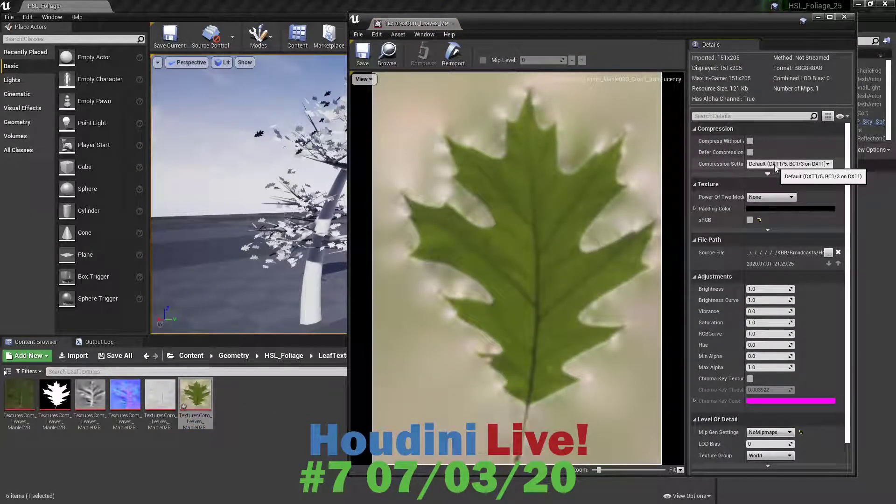
{"action": "left_click", "coordinate": [363, 54]}
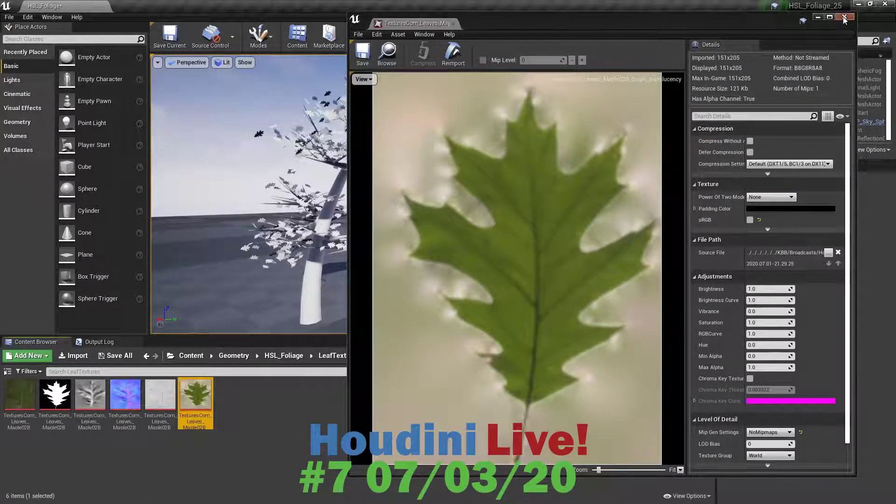
{"action": "left_click", "coordinate": [844, 17]}
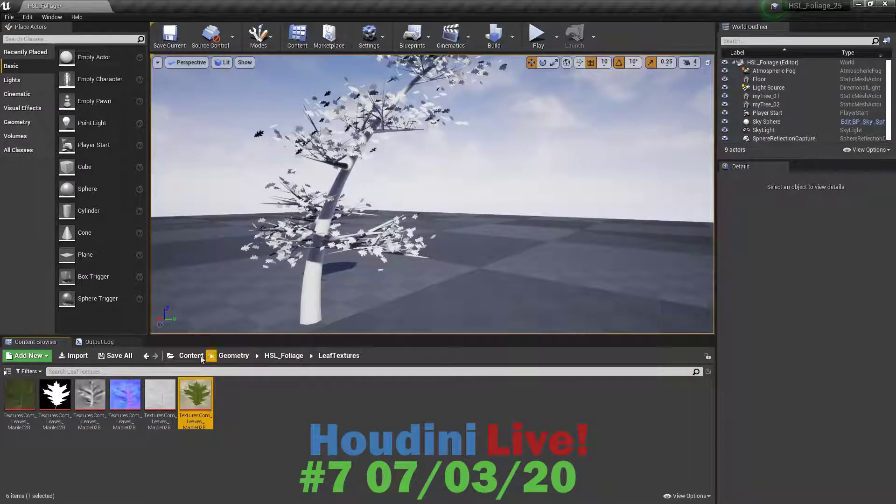
Browse Content > Geometry > Trees_type_01 and open the M_leaves_2 material instance
{"action": "left_click", "coordinate": [189, 356]}
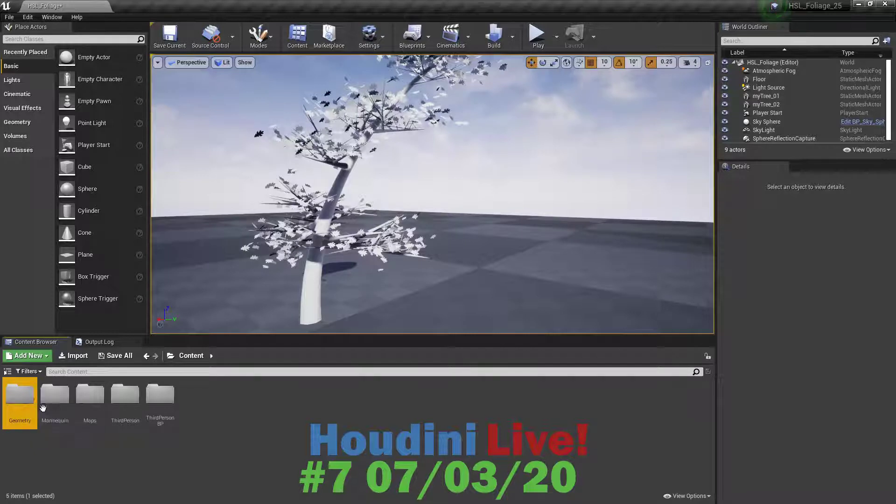
{"action": "left_click", "coordinate": [88, 433]}
{"action": "double_click", "coordinate": [19, 398]}
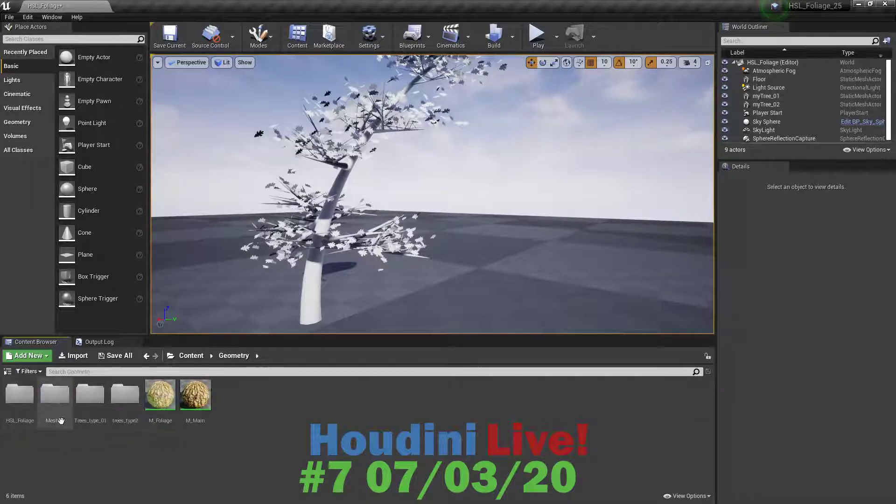
{"action": "double_click", "coordinate": [93, 397]}
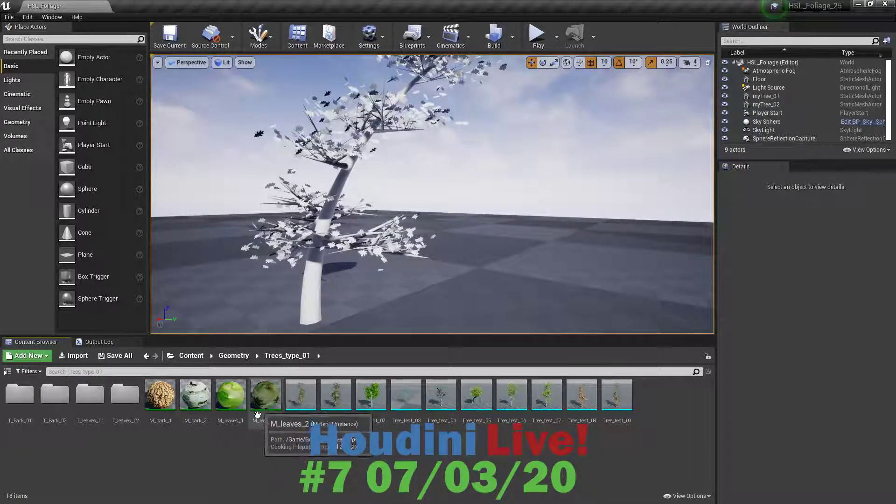
{"action": "double_click", "coordinate": [264, 393]}
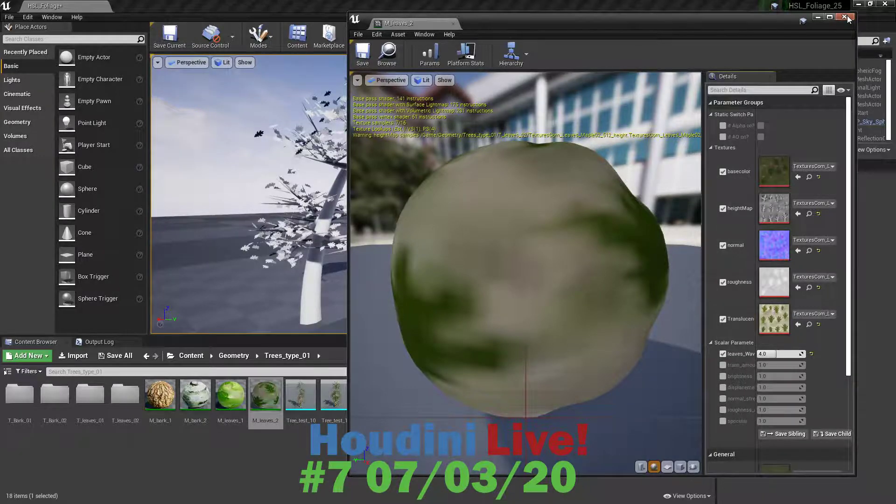
Close M_leaves_2 and briefly open and close the M_leaves_1 material
{"action": "left_click", "coordinate": [845, 17]}
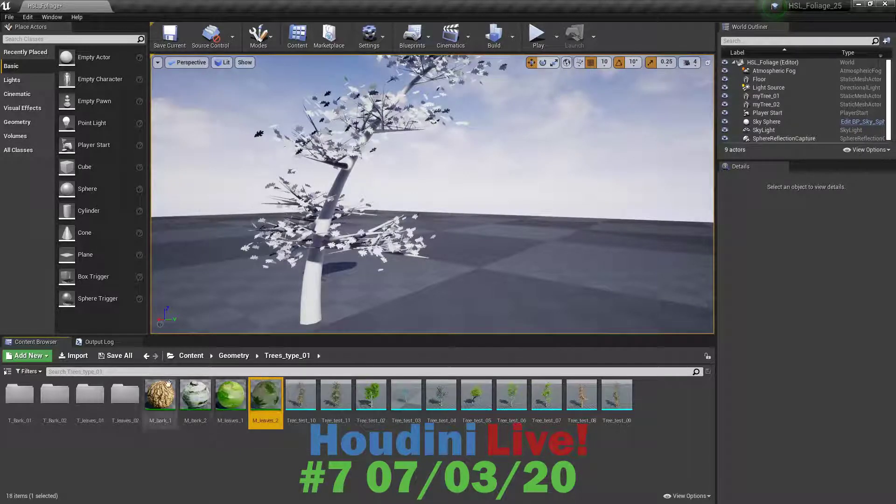
{"action": "double_click", "coordinate": [230, 394]}
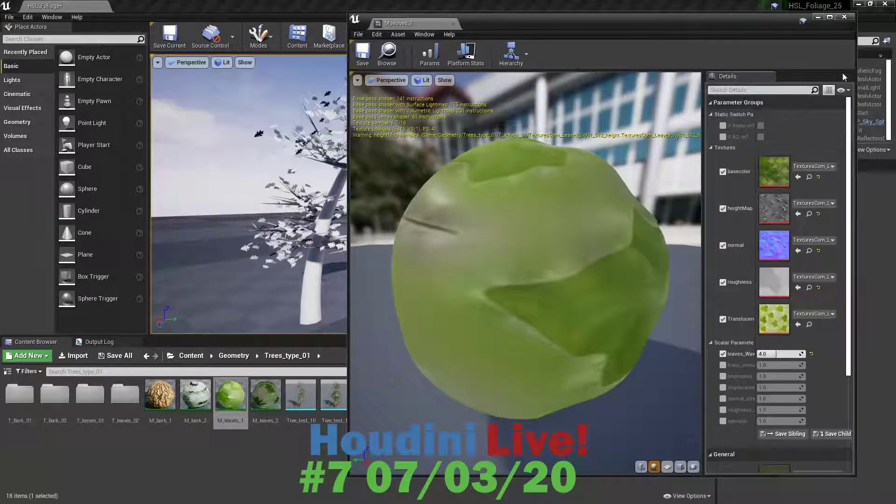
{"action": "left_click", "coordinate": [844, 19]}
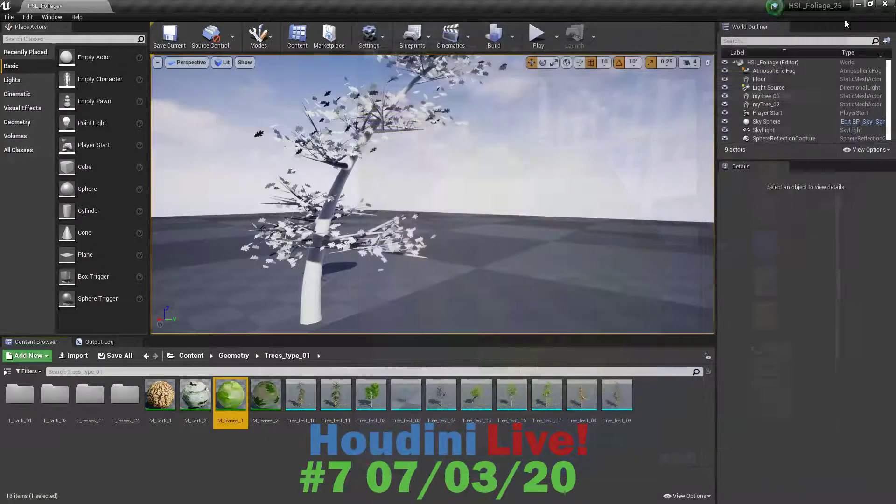
{"action": "left_click", "coordinate": [126, 398]}
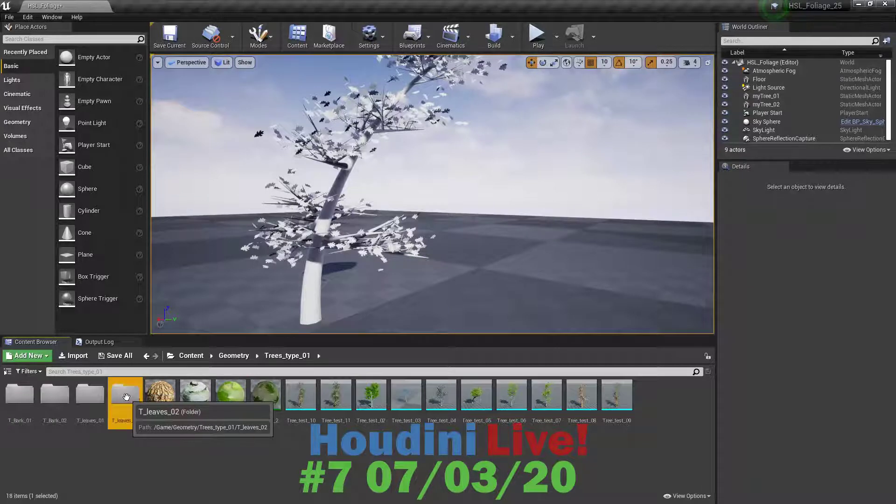
{"action": "left_click", "coordinate": [153, 465]}
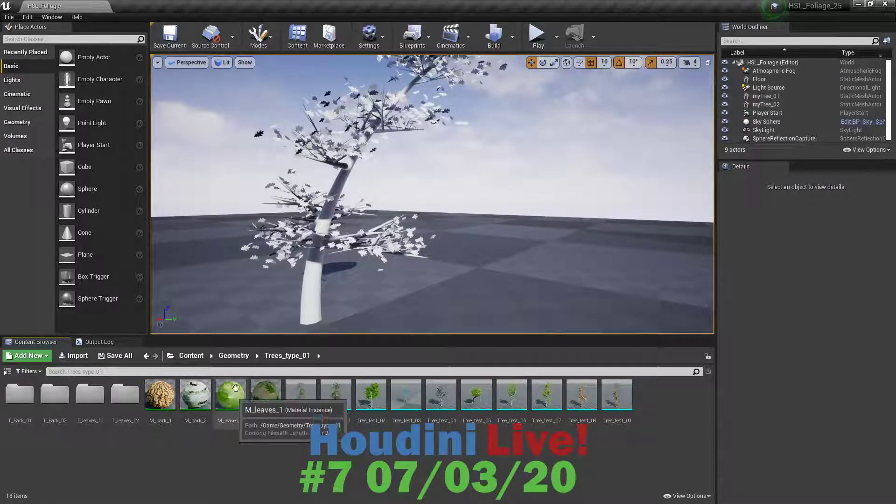
Reopen M_leaves_2 and browse to its parent material M_Foliage in the Geometry folder
{"action": "double_click", "coordinate": [265, 399]}
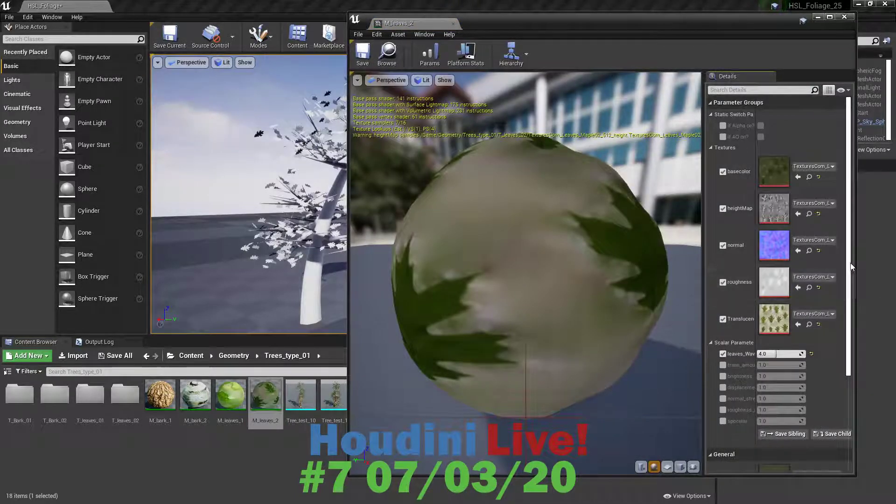
{"action": "left_click_drag", "start_coordinate": [850, 264], "coordinate": [853, 458]}
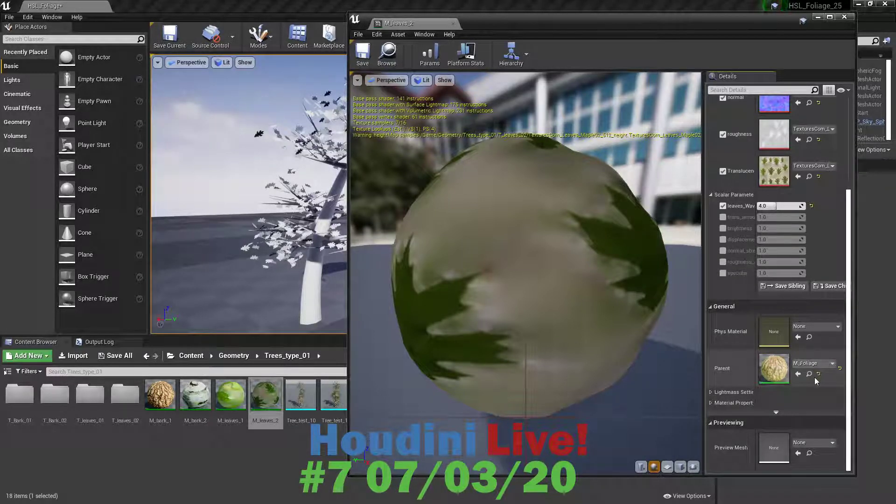
{"action": "left_click", "coordinate": [809, 375]}
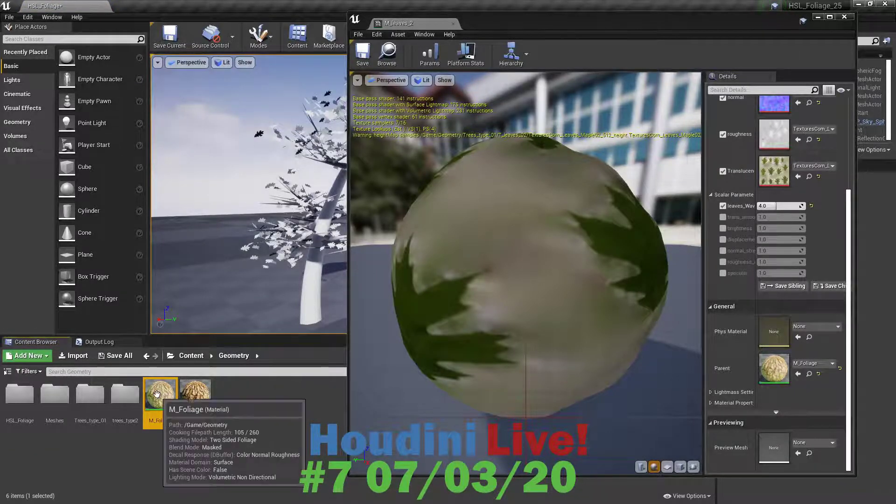
{"action": "left_click", "coordinate": [840, 22]}
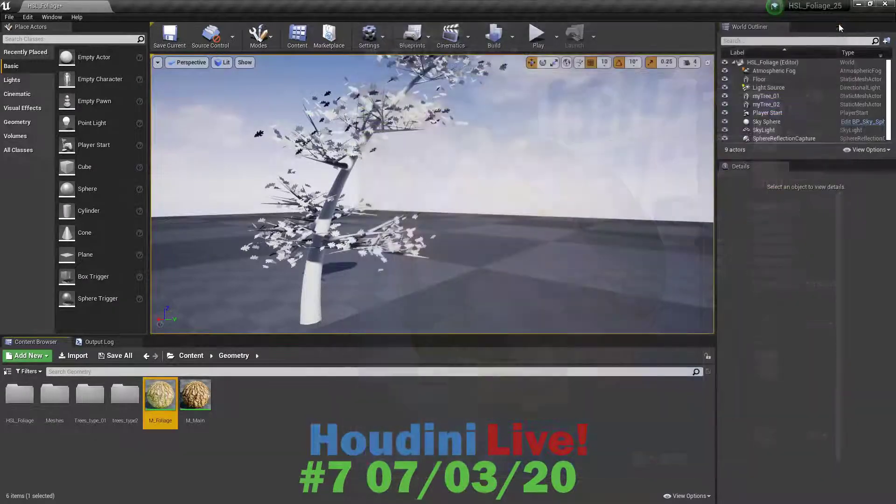
Open M_Foliage docked and survey its basecolor, heightMap, Ao, Translucency and SimpleGrassWind nodes
{"action": "double_click", "coordinate": [155, 403]}
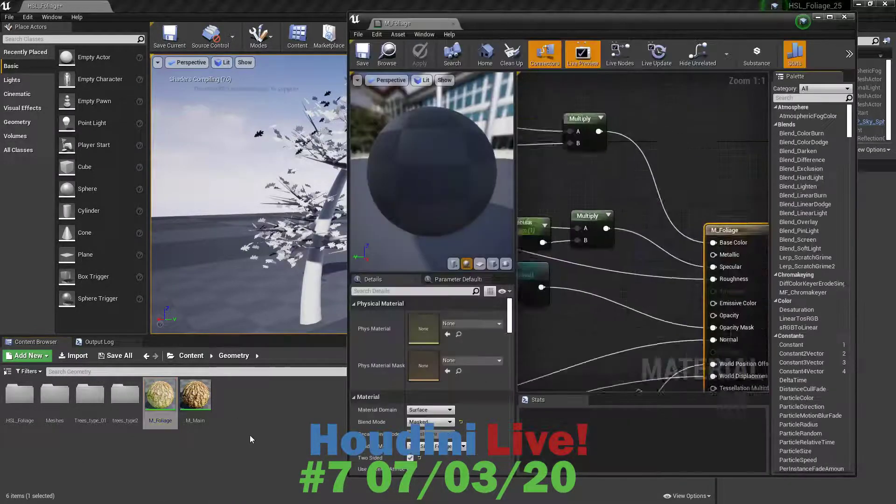
{"action": "left_click_drag", "start_coordinate": [416, 24], "coordinate": [154, 6]}
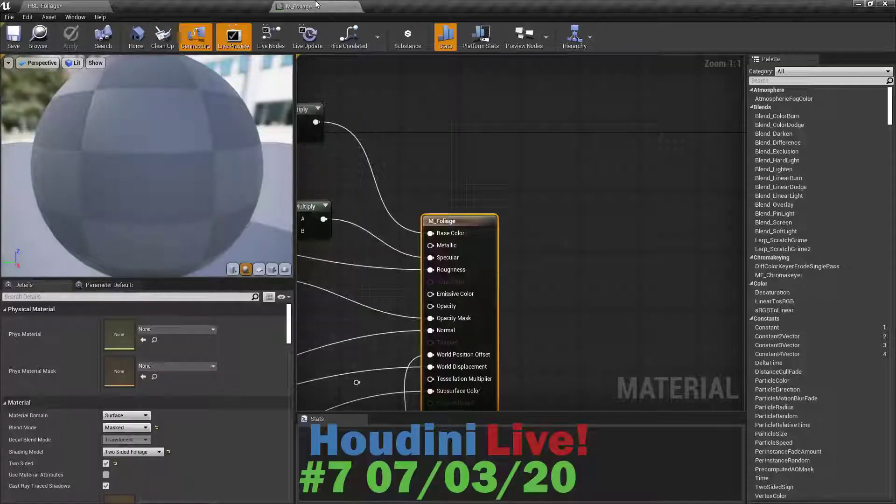
{"action": "scroll", "coordinate": [660, 162], "scroll_direction": "down", "scroll_amount": 6}
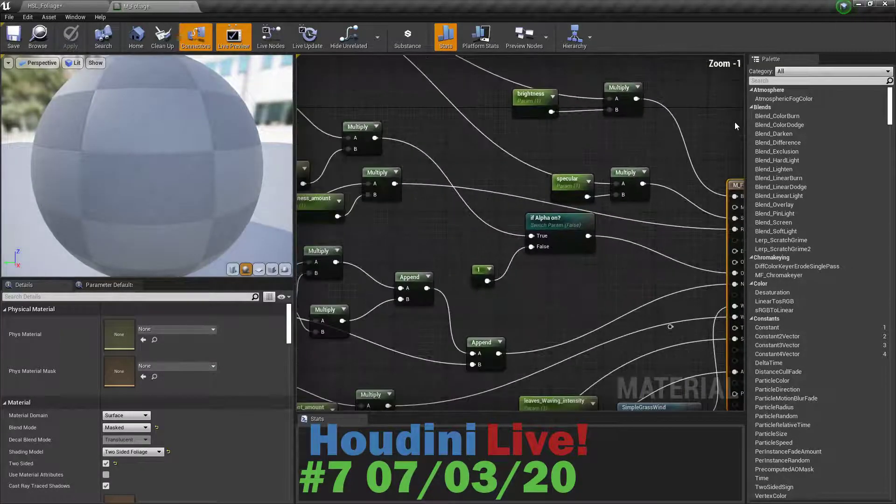
{"action": "scroll", "coordinate": [601, 138], "scroll_direction": "up", "scroll_amount": 2}
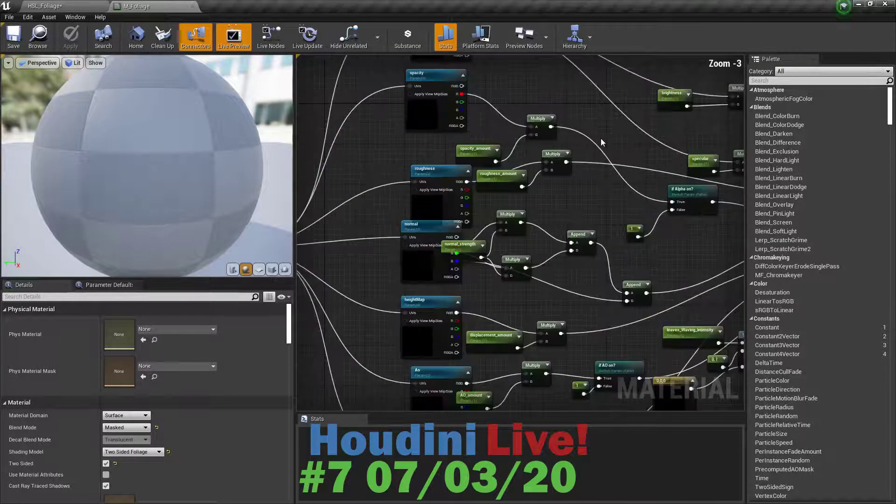
{"action": "right_click_drag", "start_coordinate": [551, 70], "coordinate": [446, 200]}
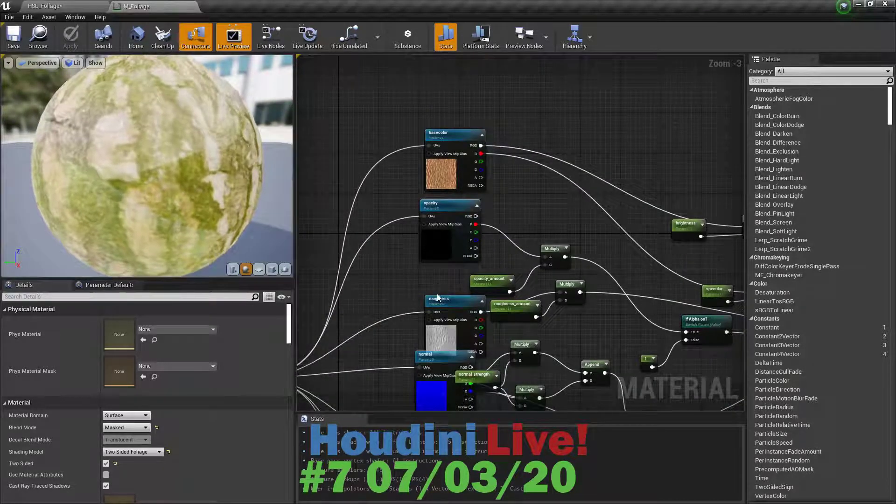
{"action": "right_click_drag", "start_coordinate": [409, 296], "coordinate": [443, 211]}
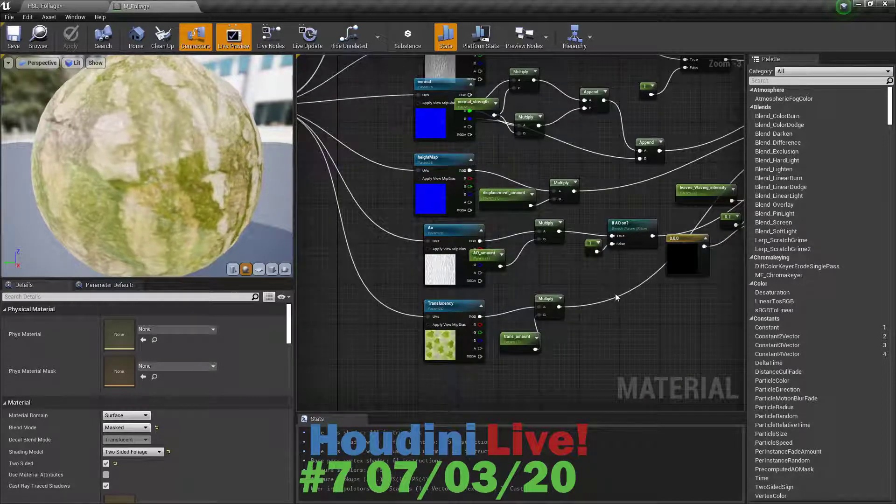
{"action": "right_click_drag", "start_coordinate": [620, 283], "coordinate": [425, 362]}
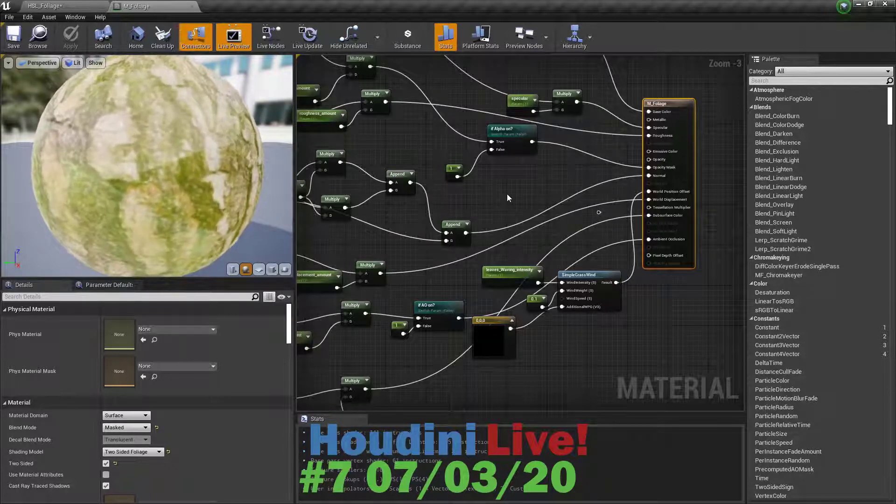
Create a material instance of M_Foliage named MI_MyMapleLeaf and open it for editing
{"action": "right_click_drag", "start_coordinate": [507, 194], "coordinate": [644, 307]}
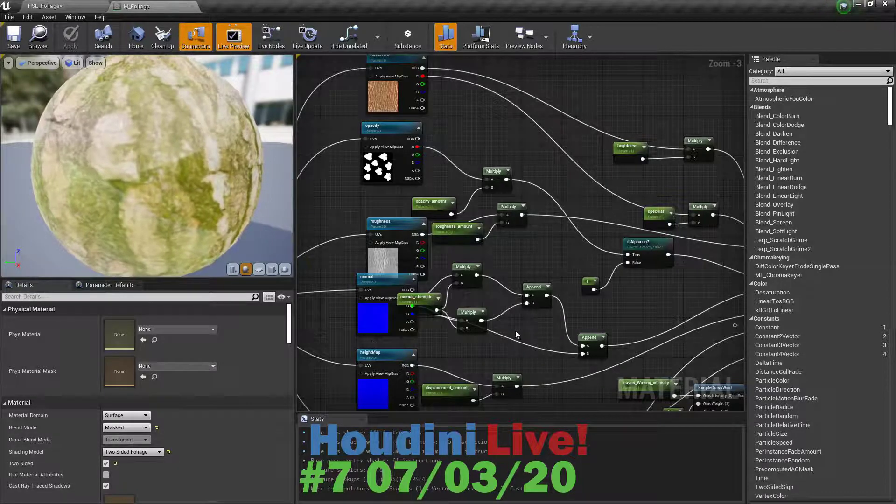
{"action": "right_click_drag", "start_coordinate": [526, 325], "coordinate": [501, 330]}
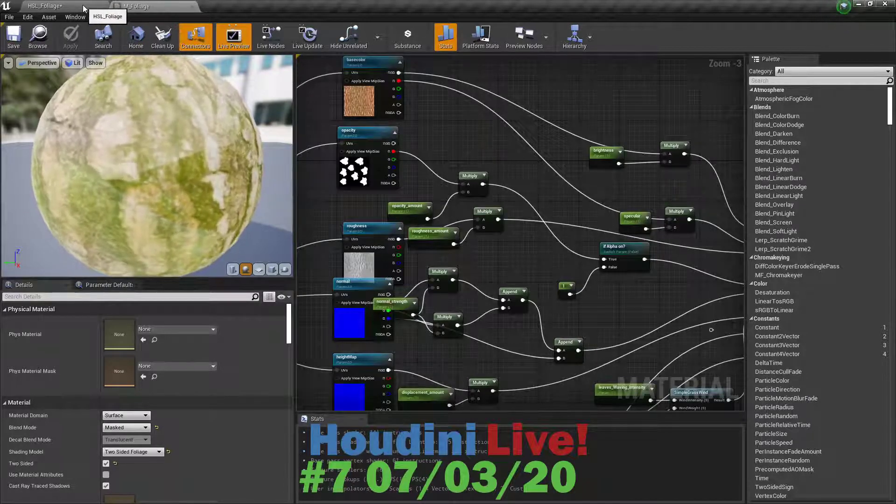
{"action": "left_click", "coordinate": [83, 6]}
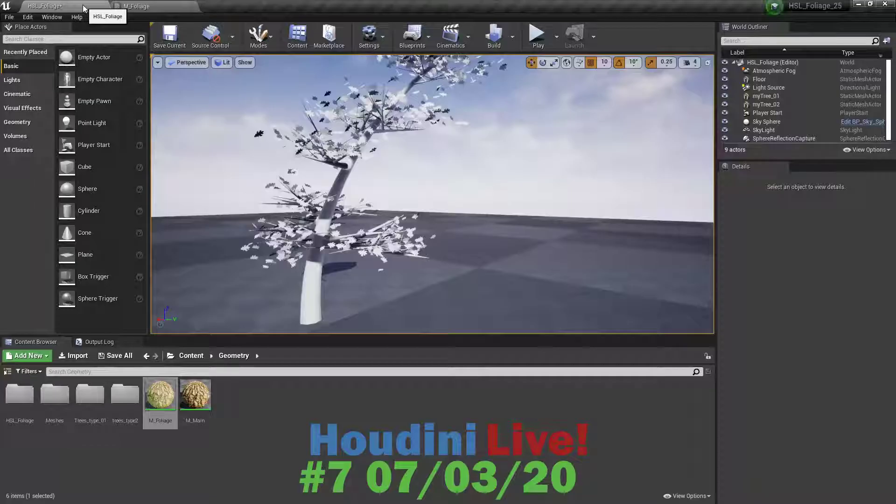
{"action": "right_click", "coordinate": [161, 393]}
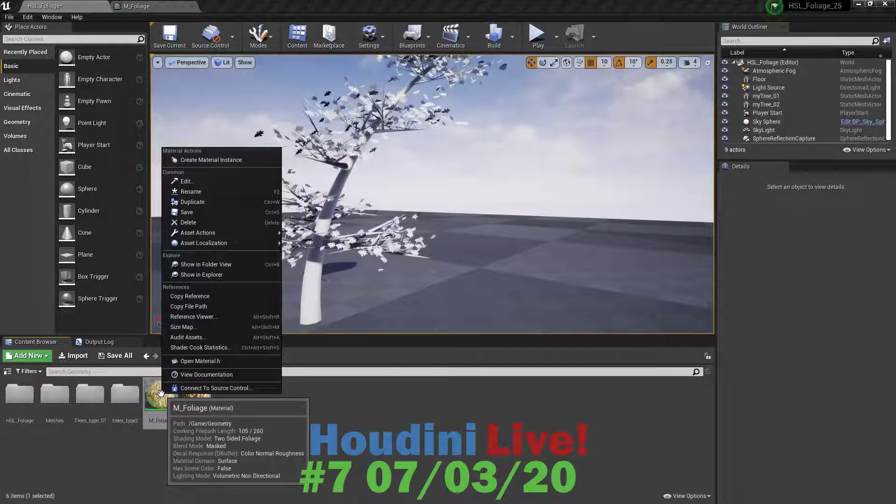
{"action": "left_click", "coordinate": [208, 165]}
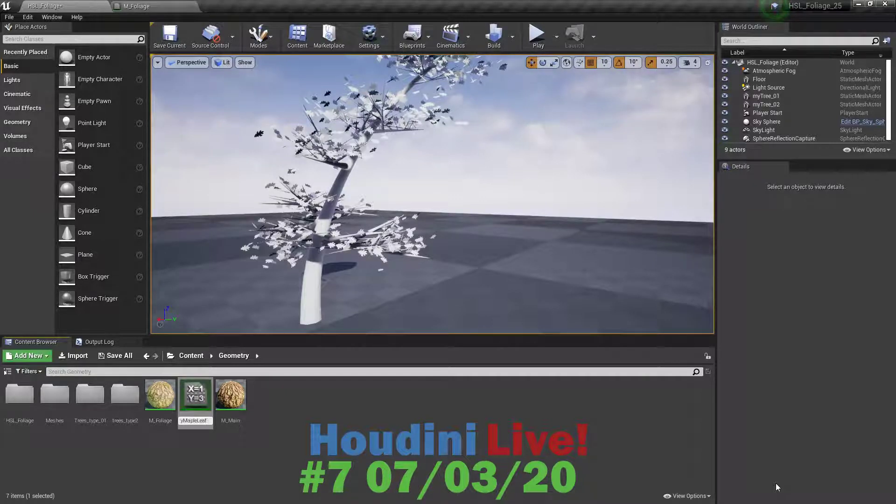
{"action": "key", "text": "Return"}
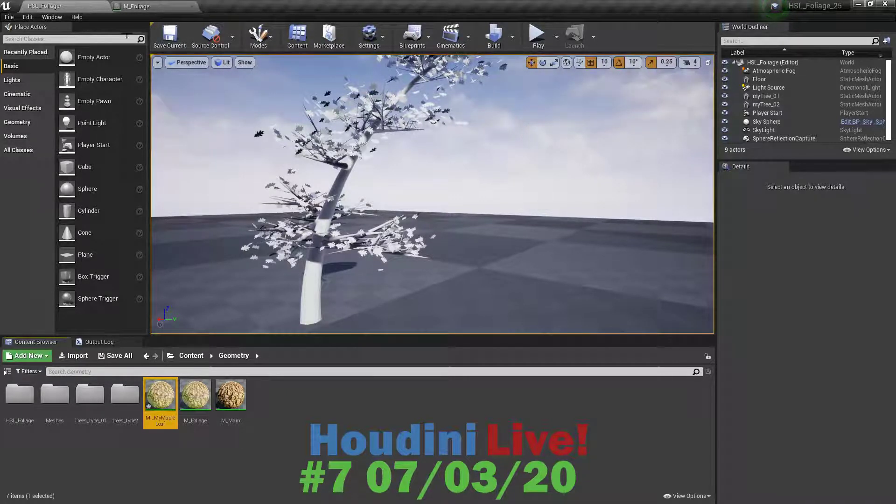
{"action": "double_click", "coordinate": [161, 395]}
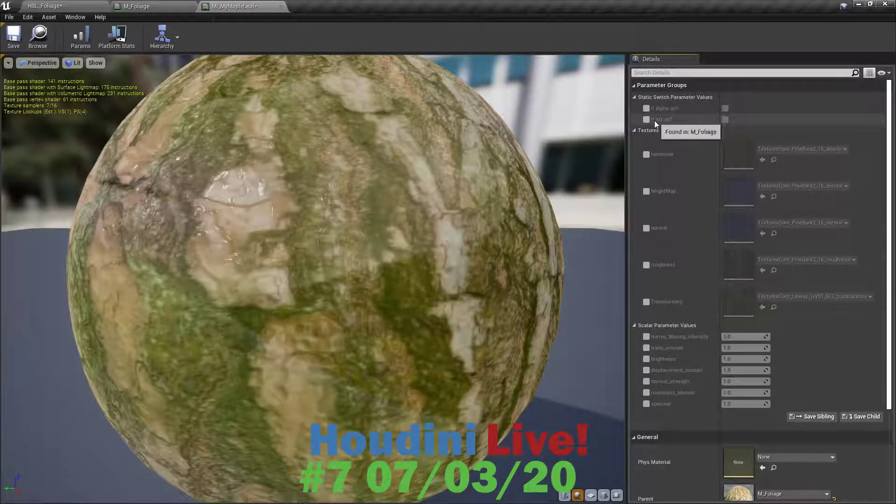
Override the 'if Alpha on?' switch in MI_MyMapleLeaf and turn it on
{"action": "left_click", "coordinate": [647, 108]}
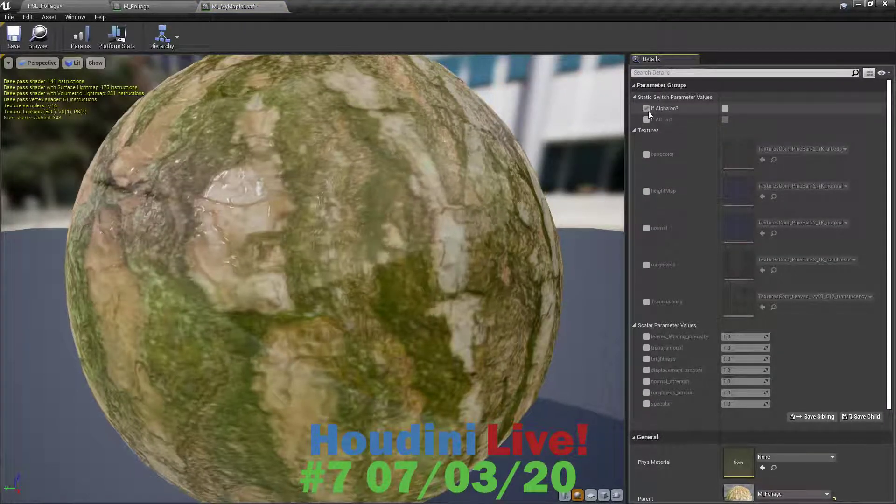
{"action": "left_click", "coordinate": [724, 109]}
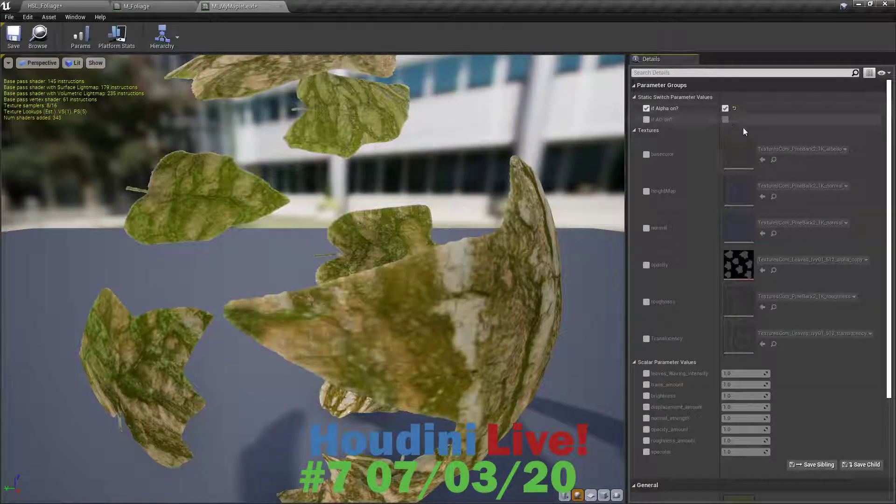
{"action": "left_click_drag", "start_coordinate": [449, 321], "coordinate": [470, 315]}
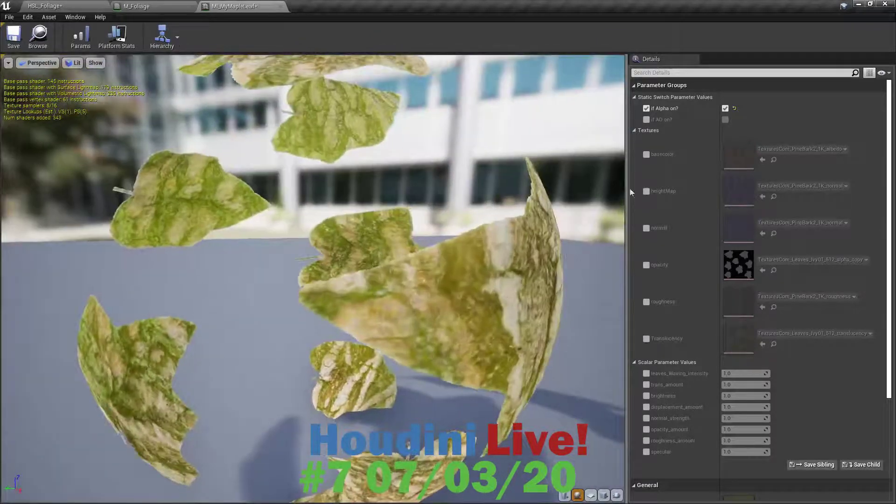
Enable the basecolor texture override, then return to the HSL_Foliage level editor
{"action": "left_click", "coordinate": [646, 154]}
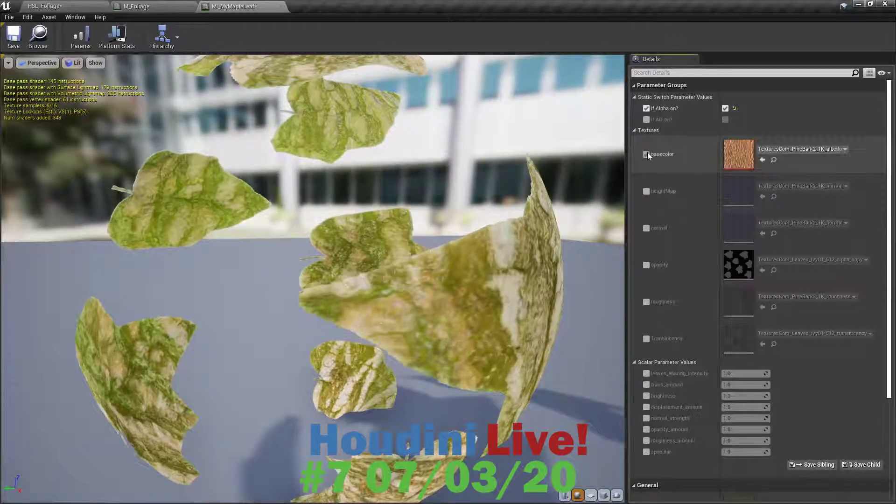
{"action": "left_click", "coordinate": [771, 154]}
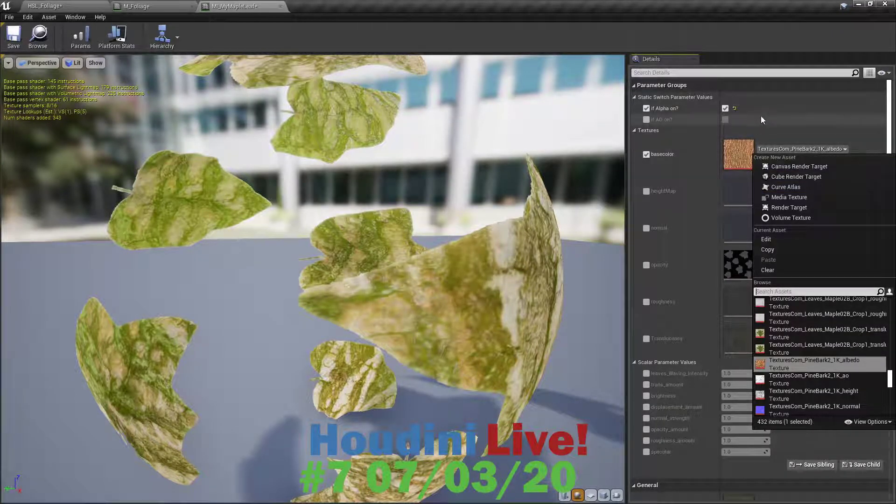
{"action": "scroll", "coordinate": [801, 125], "scroll_direction": "down", "scroll_amount": 2}
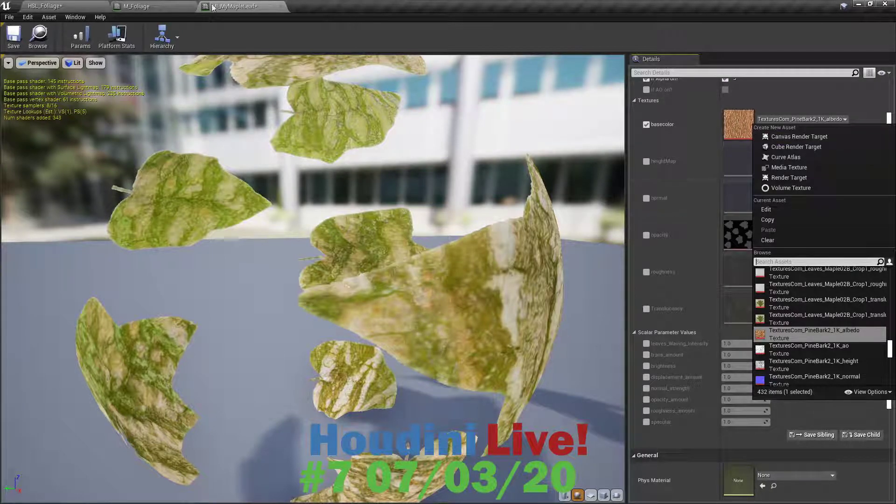
{"action": "left_click", "coordinate": [71, 10]}
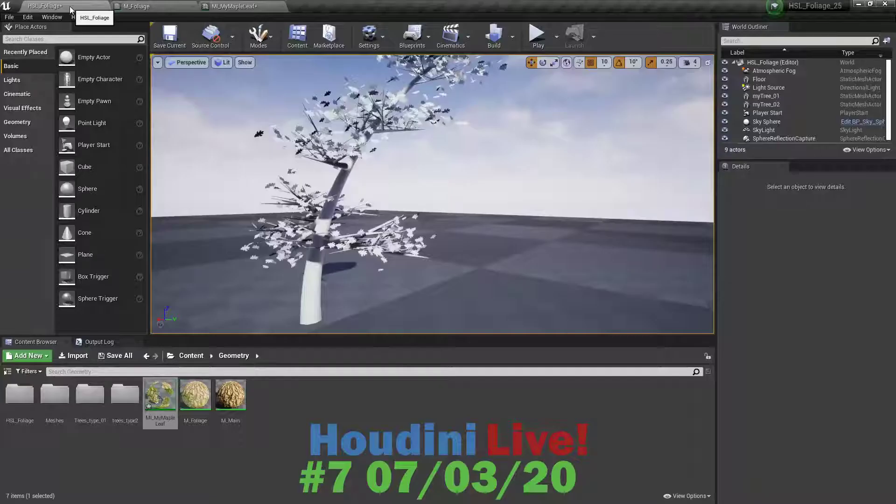
Locate the maple leaf textures in Geometry/HSL_Foliage/LeafTextures, then return to MI_MyMapleLeaf
{"action": "left_click", "coordinate": [191, 356]}
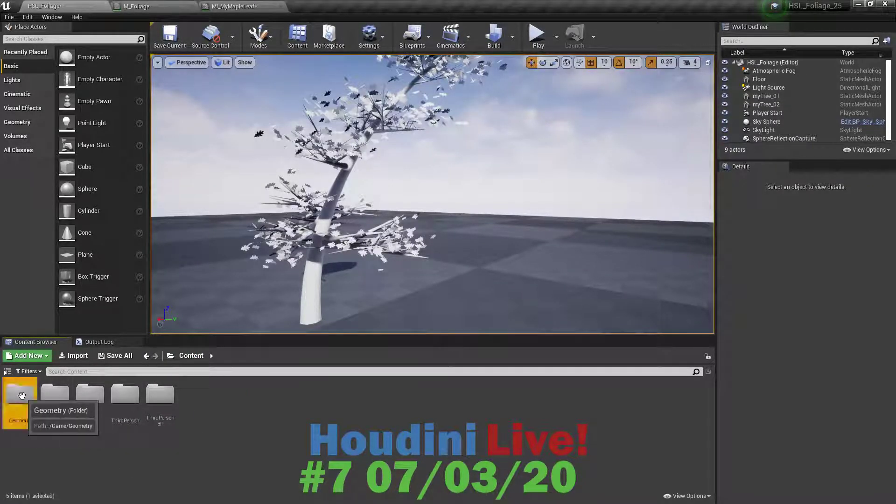
{"action": "double_click", "coordinate": [28, 409]}
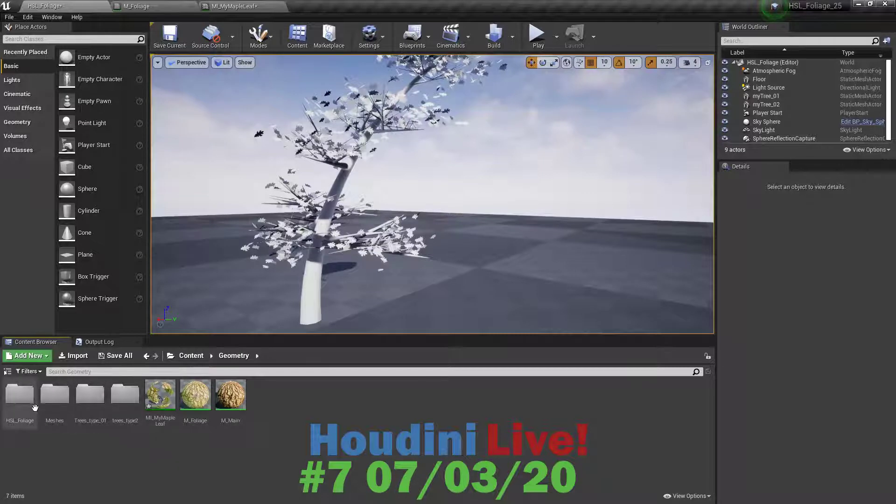
{"action": "left_click", "coordinate": [22, 396]}
{"action": "double_click", "coordinate": [22, 395]}
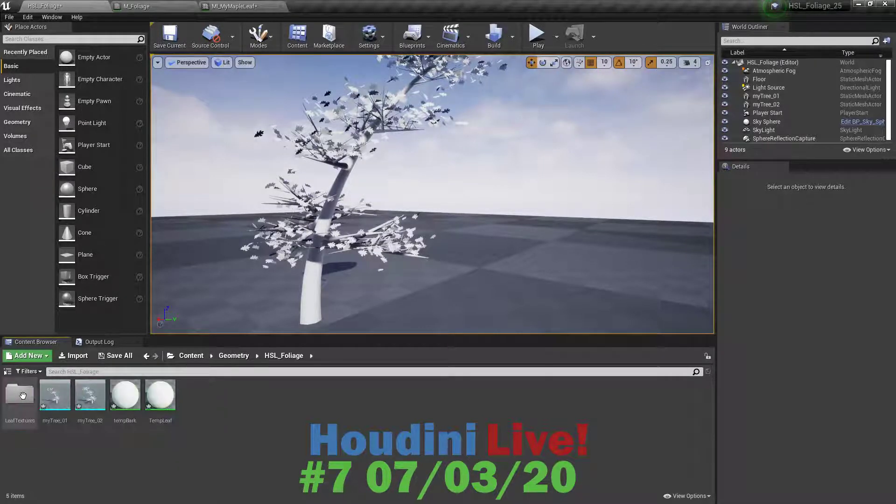
{"action": "double_click", "coordinate": [20, 394]}
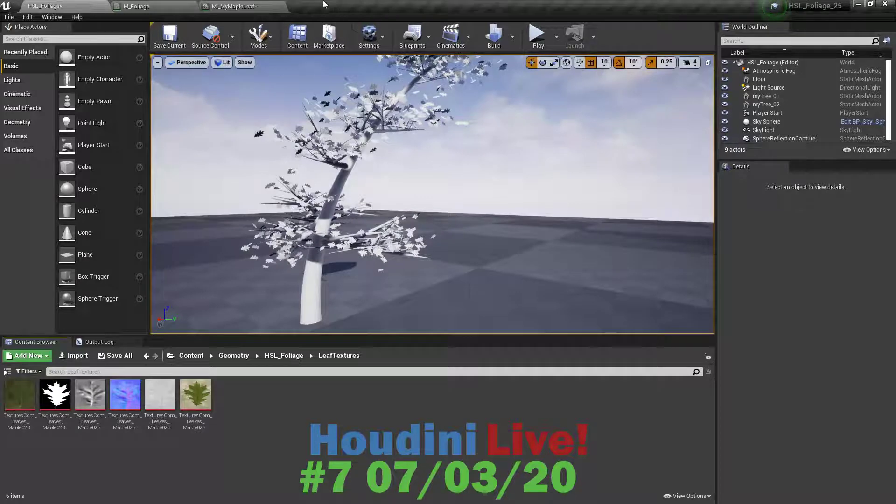
{"action": "left_click", "coordinate": [238, 6]}
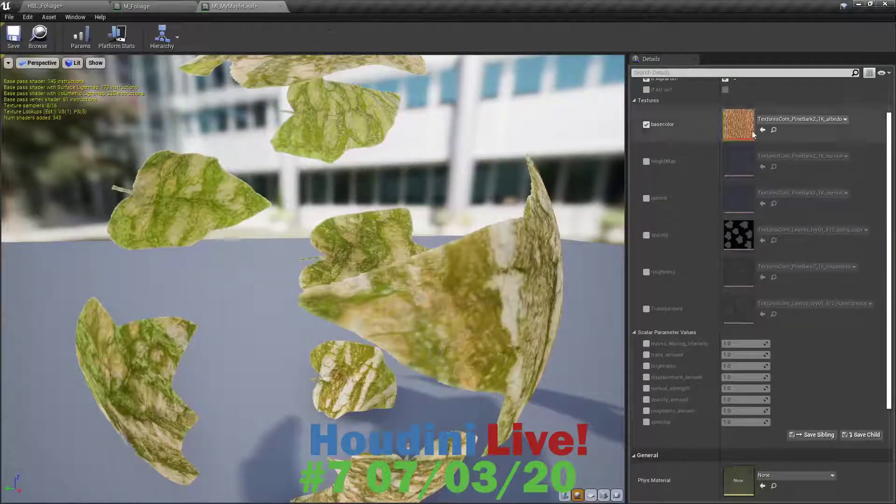
Set basecolor to the TexturesCom_Leaves_Maple02B_Crop1_albedo texture
{"action": "left_click", "coordinate": [801, 119]}
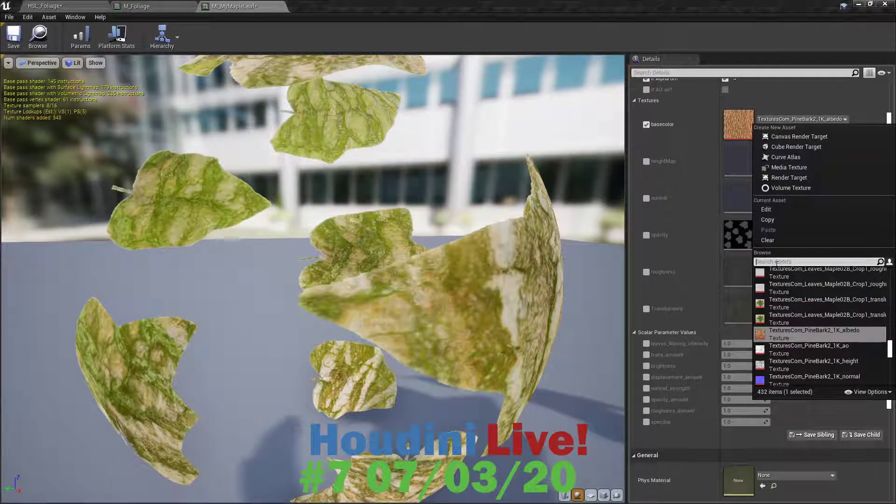
{"action": "type", "text": "maple"}
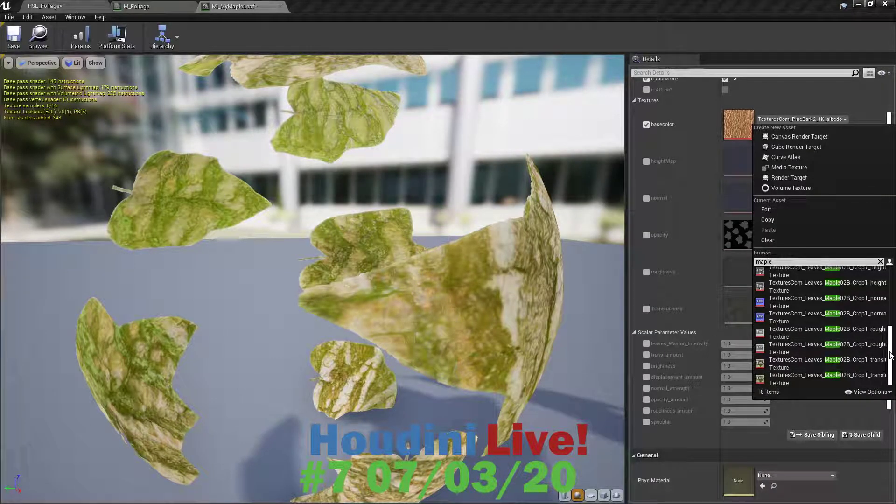
{"action": "left_click_drag", "start_coordinate": [891, 355], "coordinate": [886, 347]}
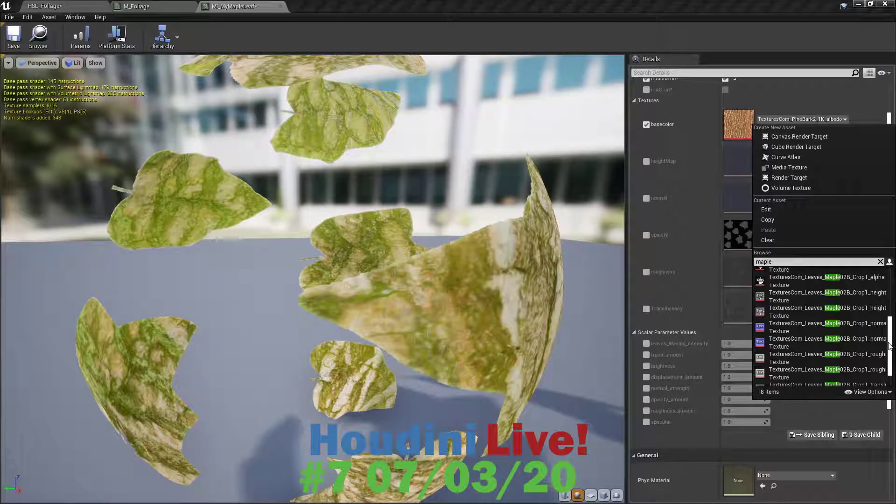
{"action": "mouse_move", "coordinate": [886, 347]}
{"action": "left_mouse_down"}
{"action": "mouse_move", "coordinate": [892, 370]}
{"action": "mouse_move", "coordinate": [892, 327]}
{"action": "mouse_move", "coordinate": [892, 338]}
{"action": "left_mouse_up"}
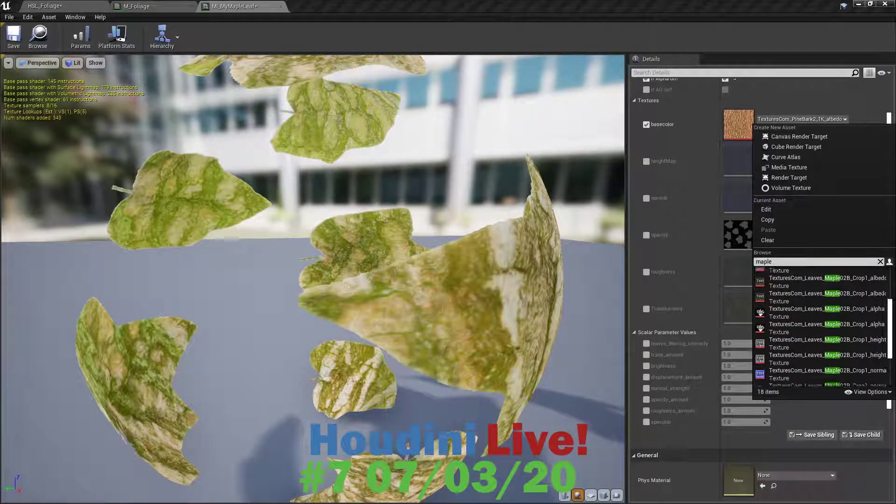
{"action": "left_click", "coordinate": [863, 296]}
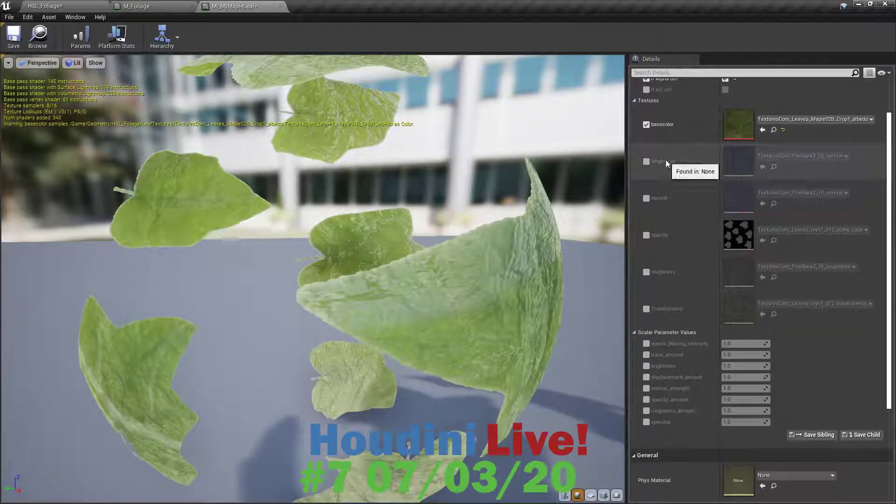
Enable the heightMap override and filter its texture choices by 'mapl'
{"action": "left_click", "coordinate": [647, 161]}
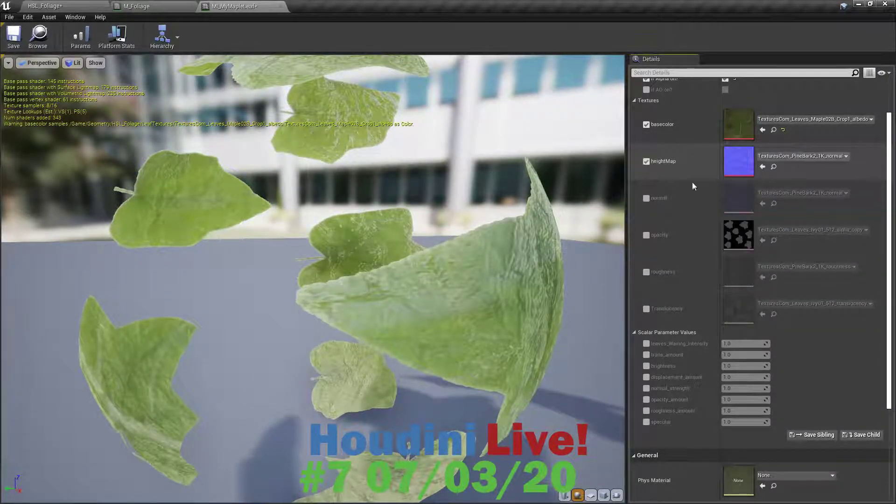
{"action": "left_click", "coordinate": [800, 155]}
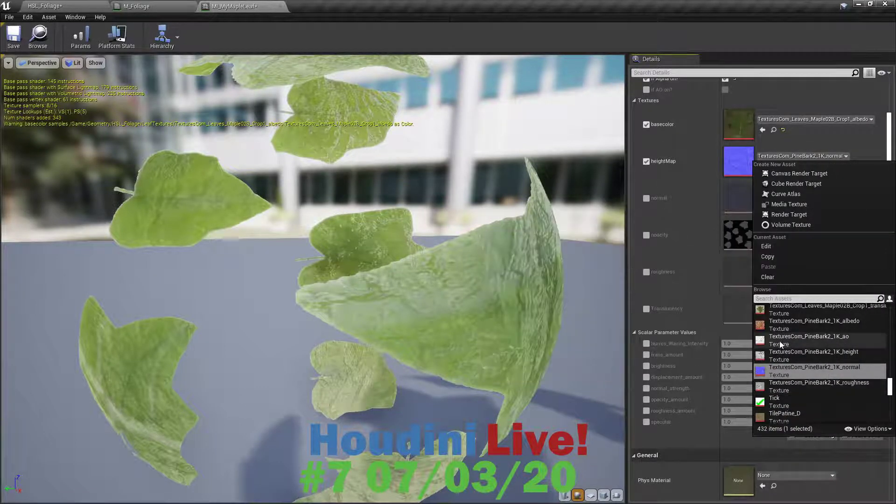
{"action": "left_click", "coordinate": [792, 353]}
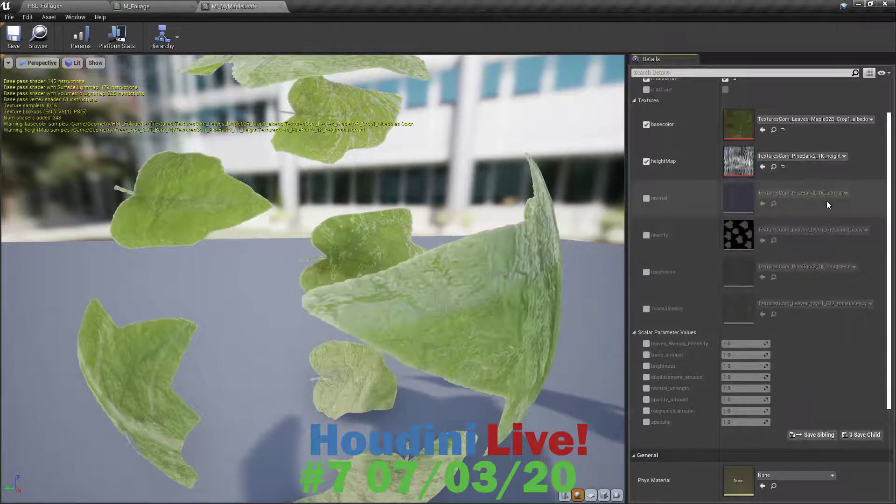
{"action": "left_click", "coordinate": [797, 158]}
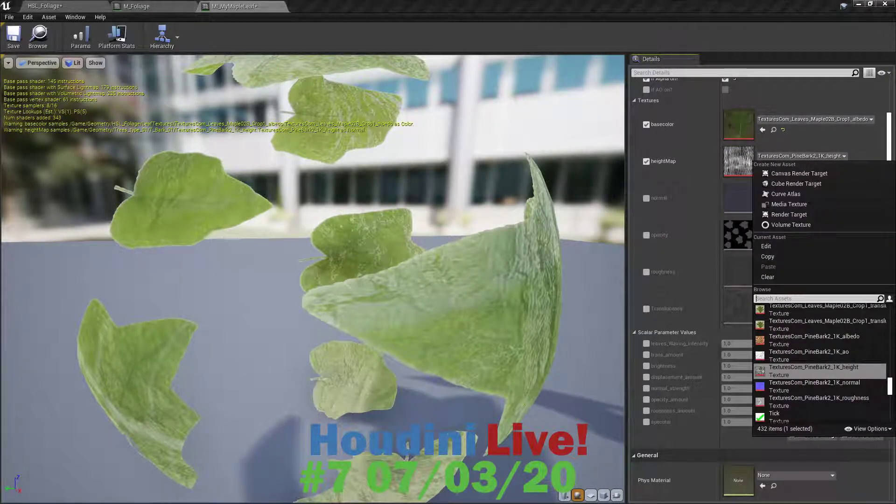
{"action": "left_click", "coordinate": [889, 388]}
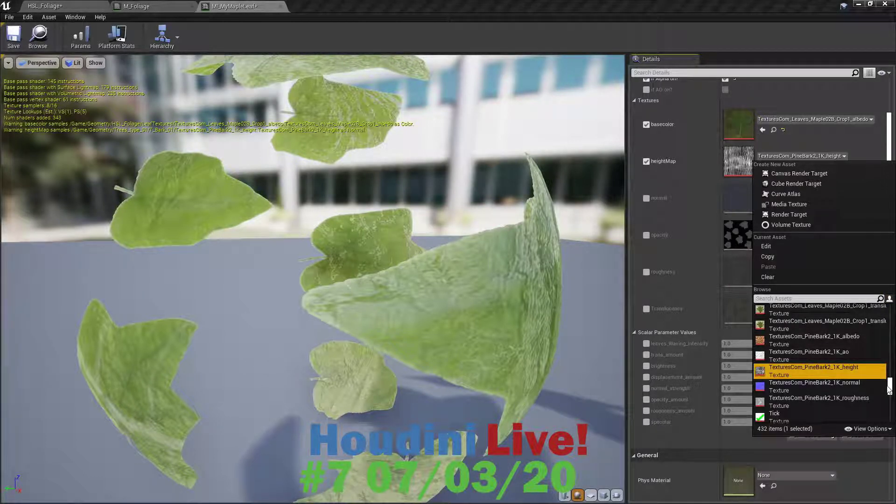
{"action": "scroll", "coordinate": [890, 393], "scroll_direction": "up", "scroll_amount": 5}
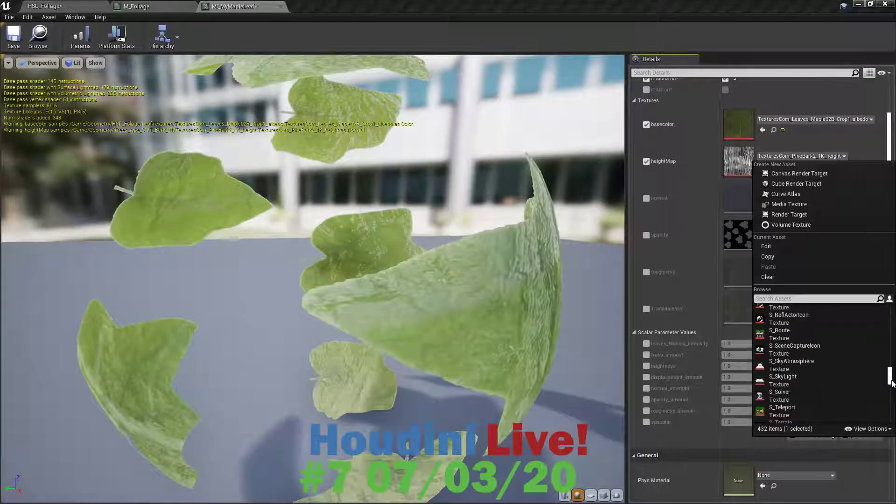
{"action": "scroll", "coordinate": [821, 373], "scroll_direction": "up", "scroll_amount": 2}
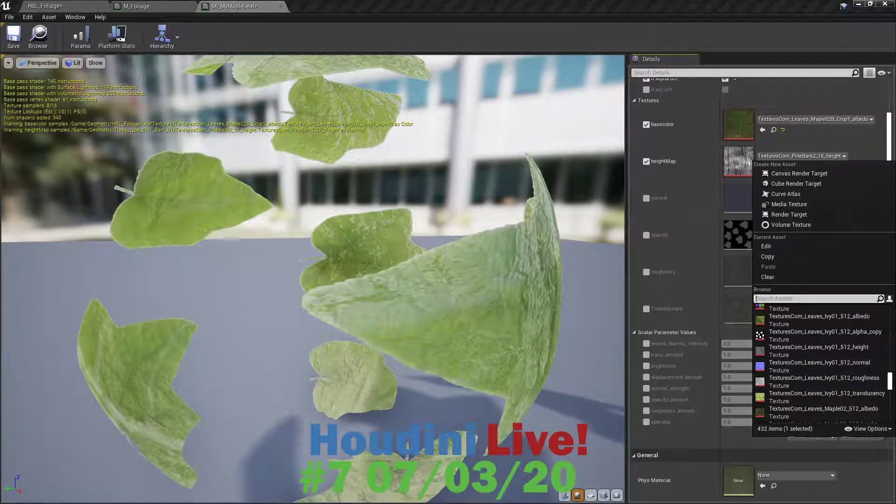
{"action": "type", "text": "maple"}
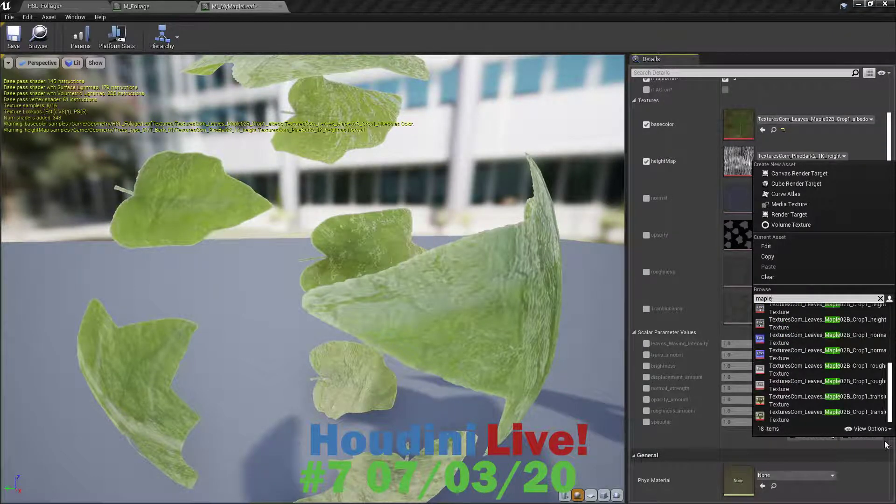
Assign Maple02B_Crop1 height, normal and alpha textures to heightMap, normal and opacity
{"action": "left_click", "coordinate": [861, 324]}
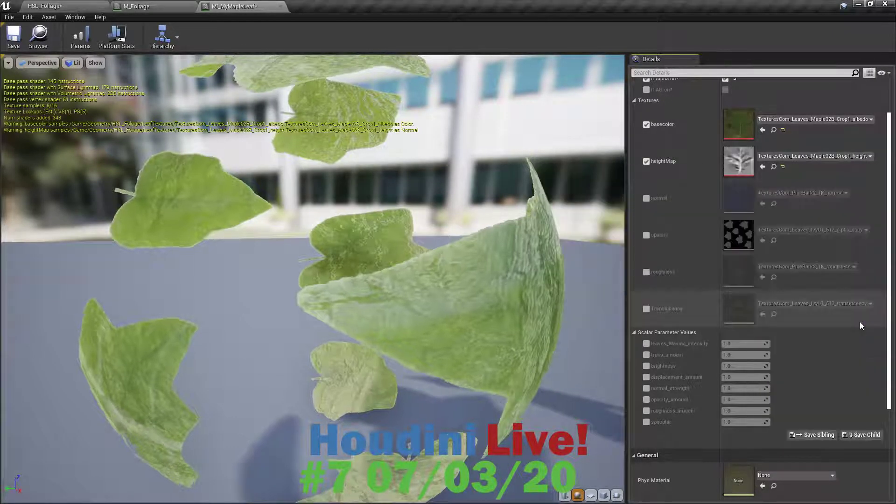
{"action": "left_click", "coordinate": [646, 198]}
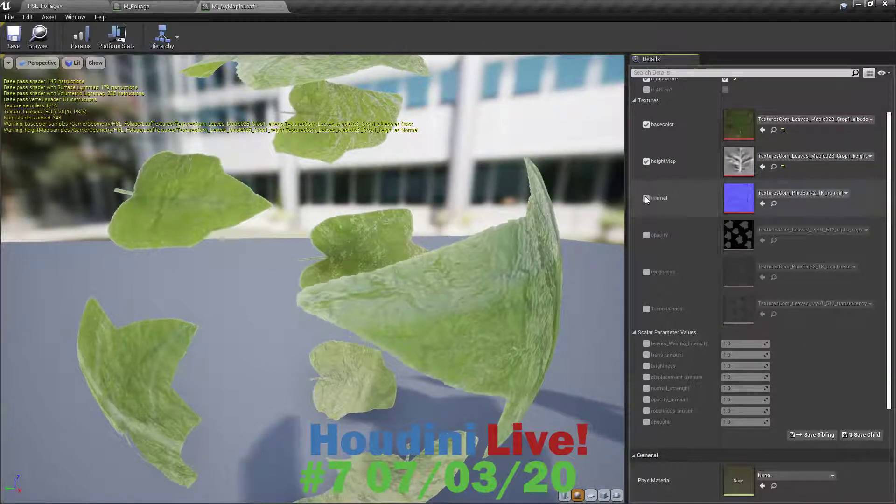
{"action": "left_click", "coordinate": [799, 193]}
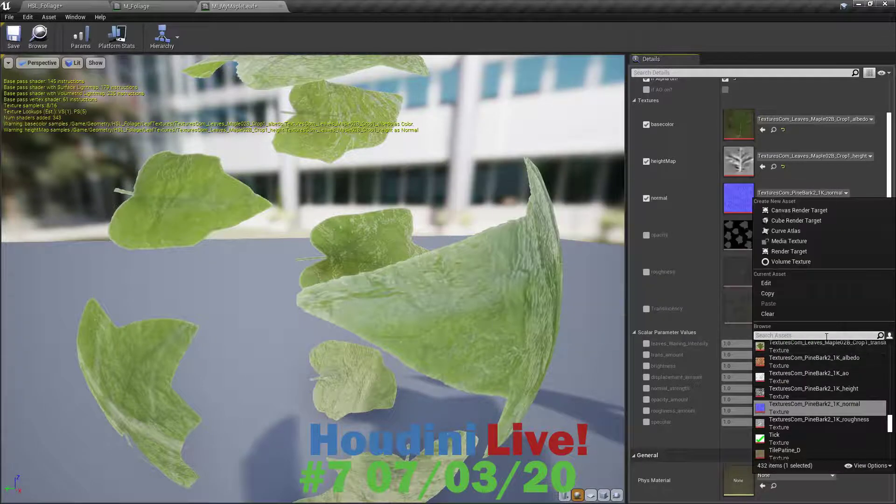
{"action": "type", "text": "maple"}
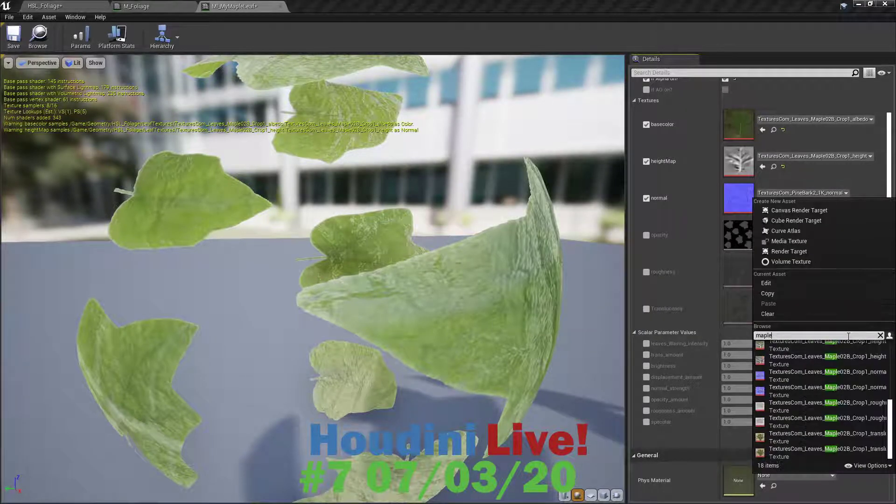
{"action": "left_click", "coordinate": [794, 390]}
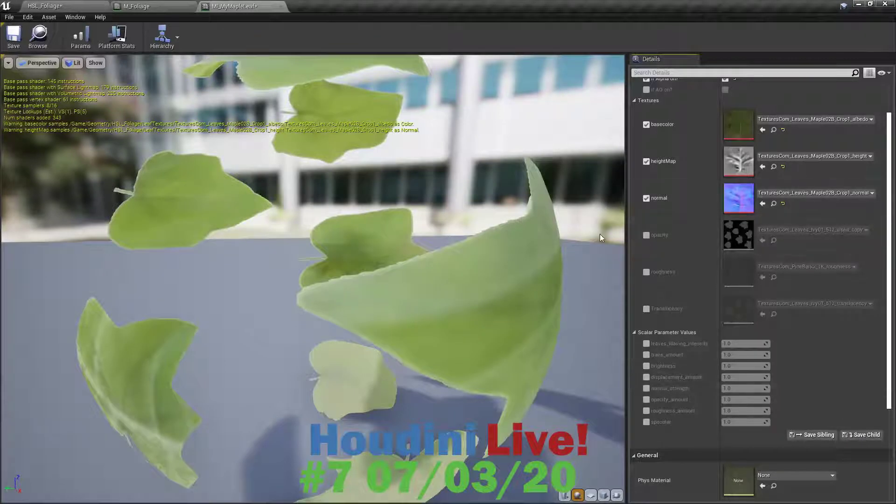
{"action": "left_click", "coordinate": [646, 235]}
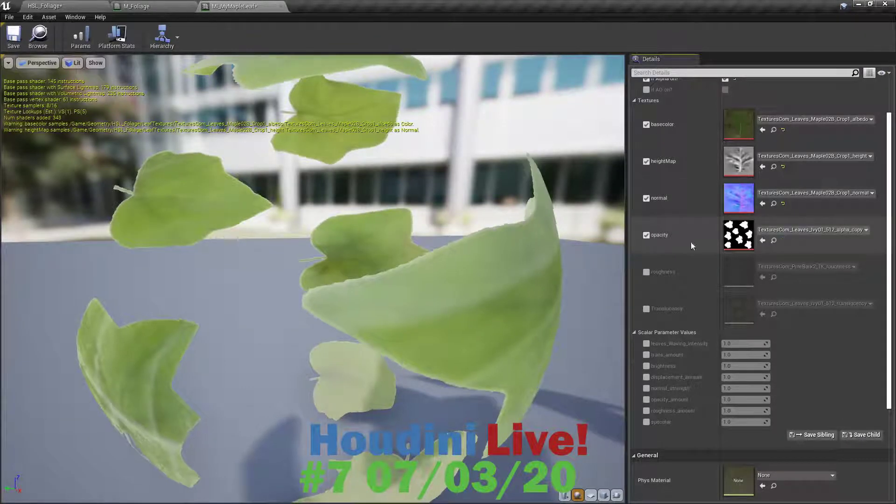
{"action": "left_click", "coordinate": [812, 230]}
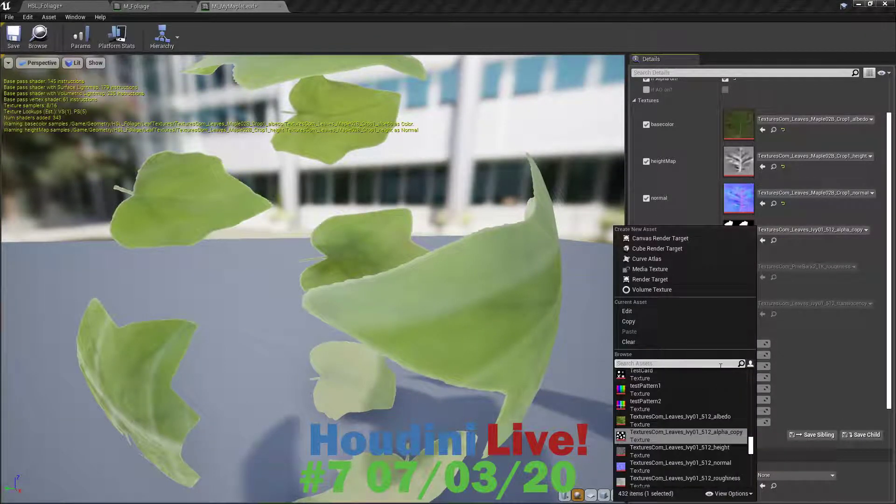
{"action": "type", "text": "maple"}
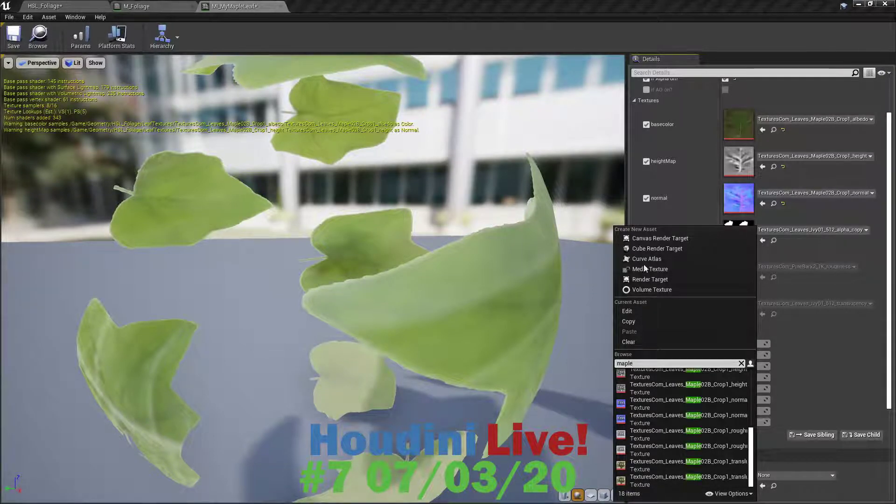
{"action": "scroll", "coordinate": [723, 404], "scroll_direction": "up", "scroll_amount": 2}
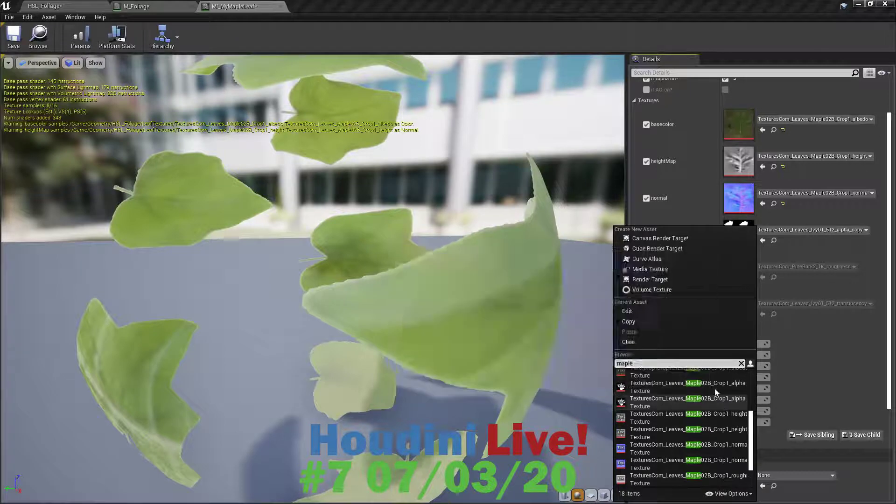
{"action": "left_click", "coordinate": [721, 385]}
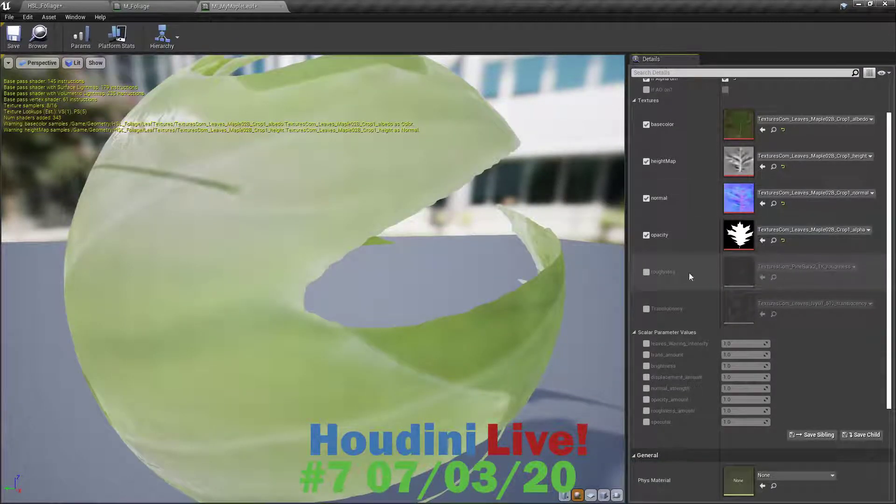
Enable roughness and Translucency with the Maple02B_Crop1 roughness and translucency textures
{"action": "left_click", "coordinate": [646, 272]}
{"action": "left_click", "coordinate": [739, 271]}
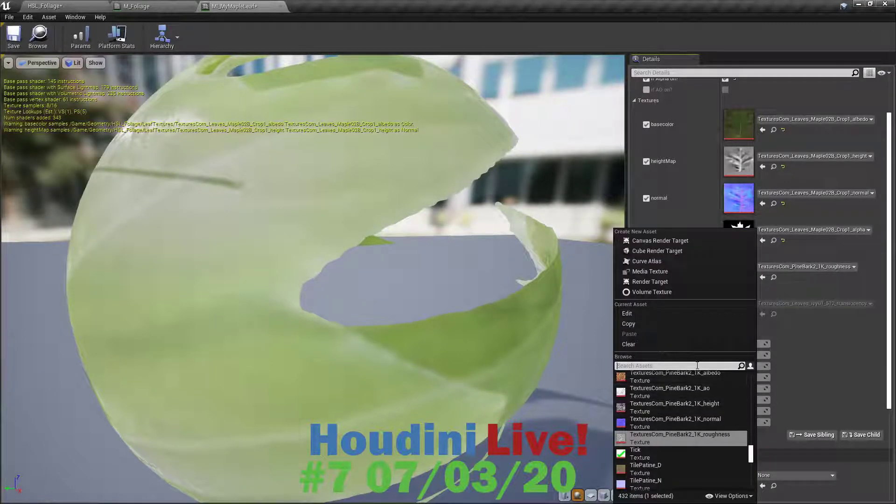
{"action": "mouse_move", "coordinate": [717, 373]}
{"action": "type", "text": "maple"}
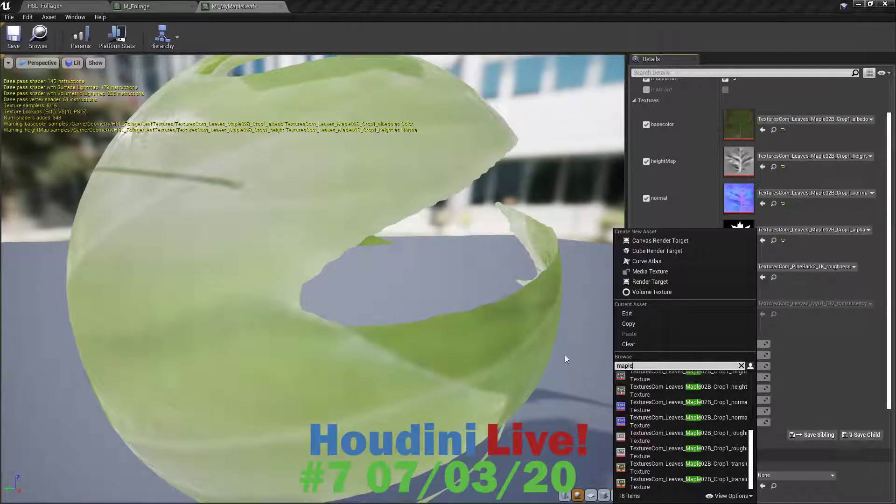
{"action": "left_click", "coordinate": [693, 435]}
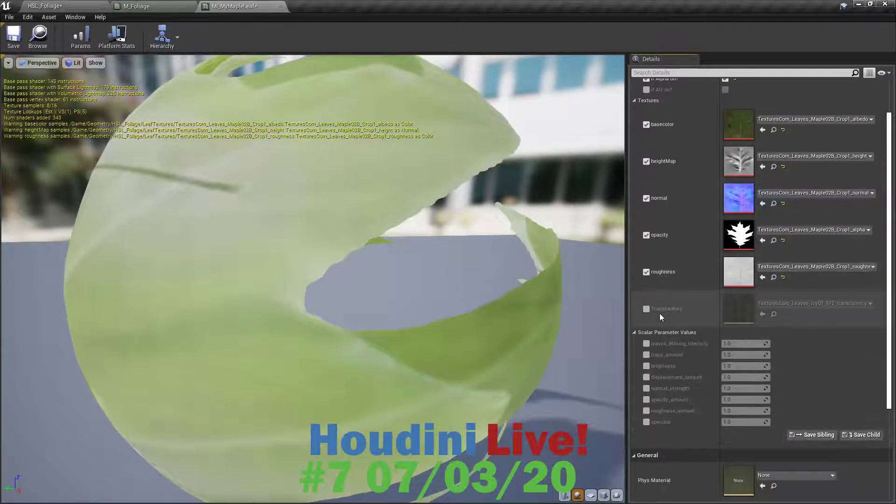
{"action": "left_click", "coordinate": [646, 309]}
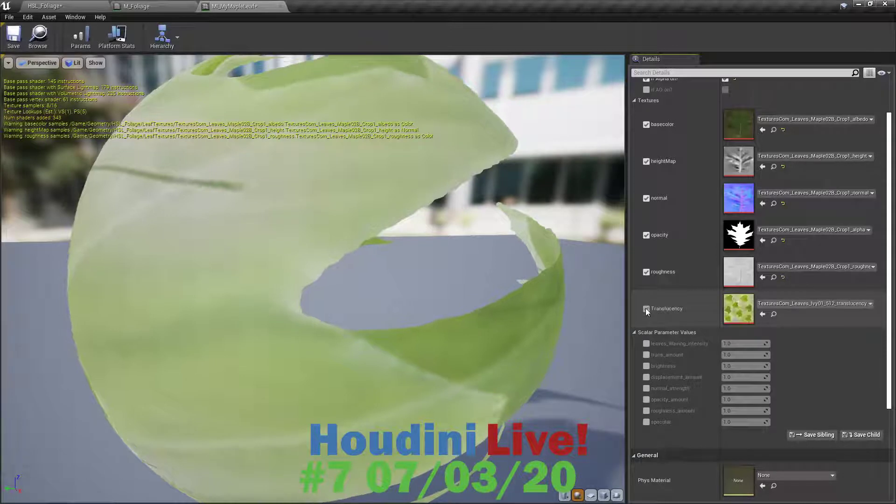
{"action": "left_click", "coordinate": [785, 303]}
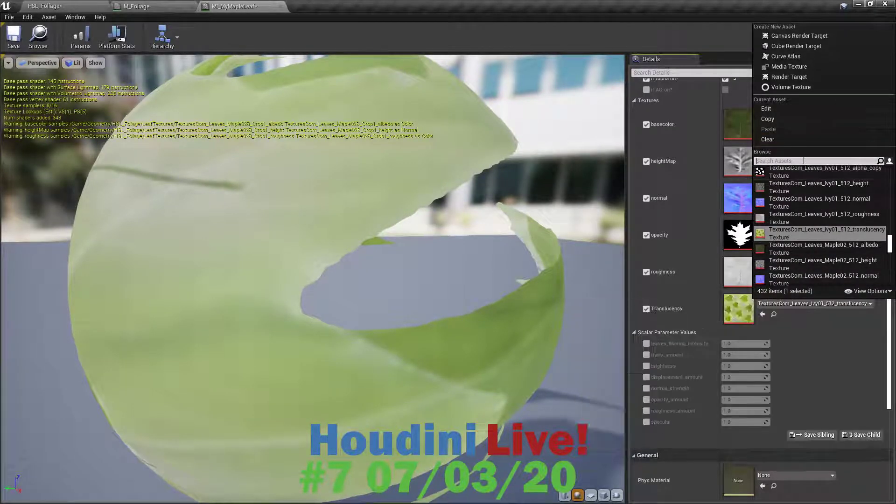
{"action": "type", "text": "maple"}
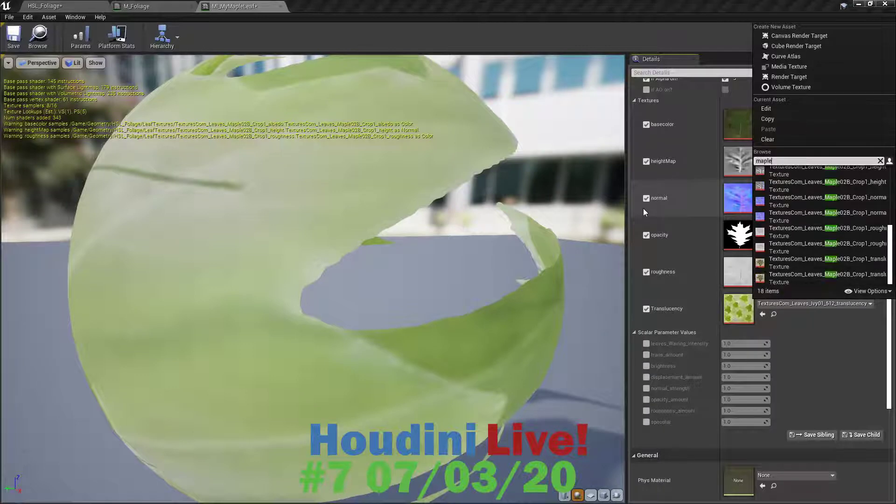
{"action": "left_click", "coordinate": [860, 258]}
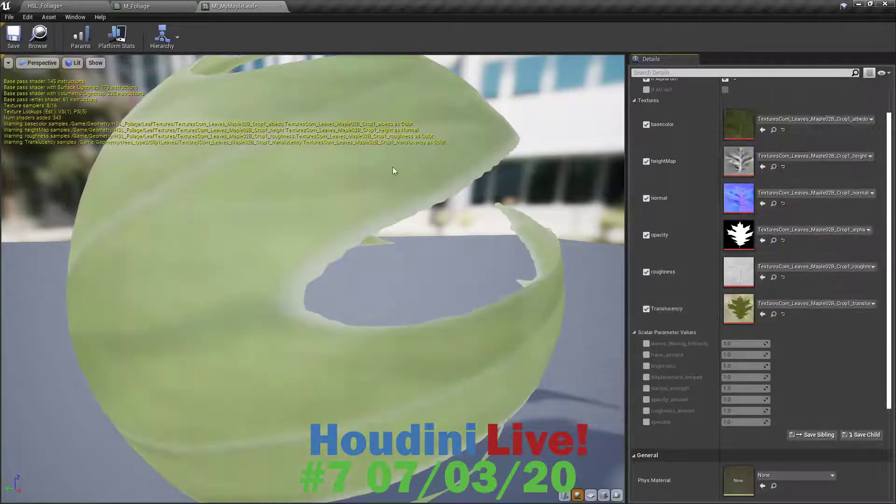
Preview the material on a plane mesh and orbit to see the maple leaf shape
{"action": "scroll", "coordinate": [478, 242], "scroll_direction": "down", "scroll_amount": 5}
{"action": "left_click_drag", "start_coordinate": [387, 262], "coordinate": [261, 266]}
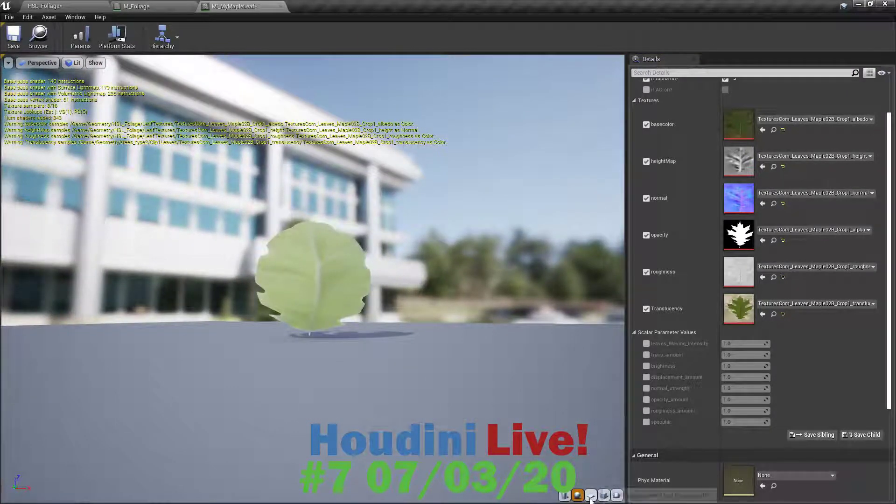
{"action": "left_click", "coordinate": [590, 496]}
{"action": "left_click_drag", "start_coordinate": [486, 371], "coordinate": [472, 360]}
{"action": "scroll", "coordinate": [471, 360], "scroll_direction": "up", "scroll_amount": 4}
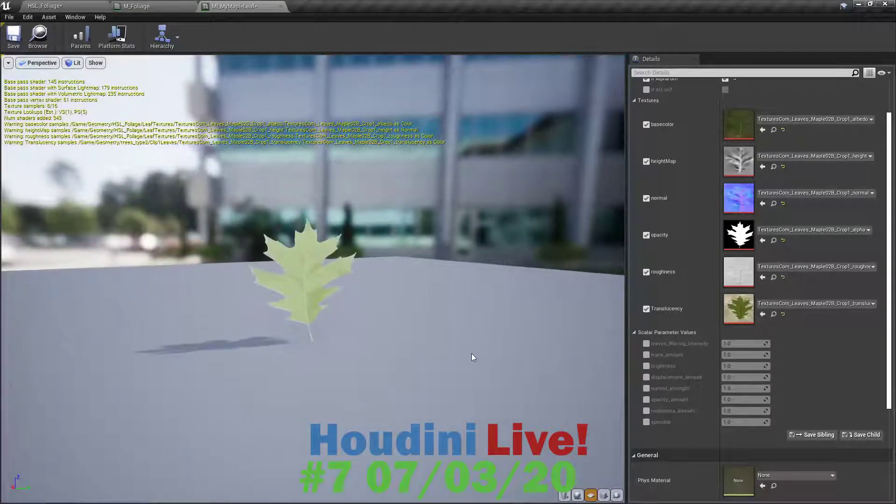
{"action": "left_click_drag", "start_coordinate": [403, 378], "coordinate": [367, 332]}
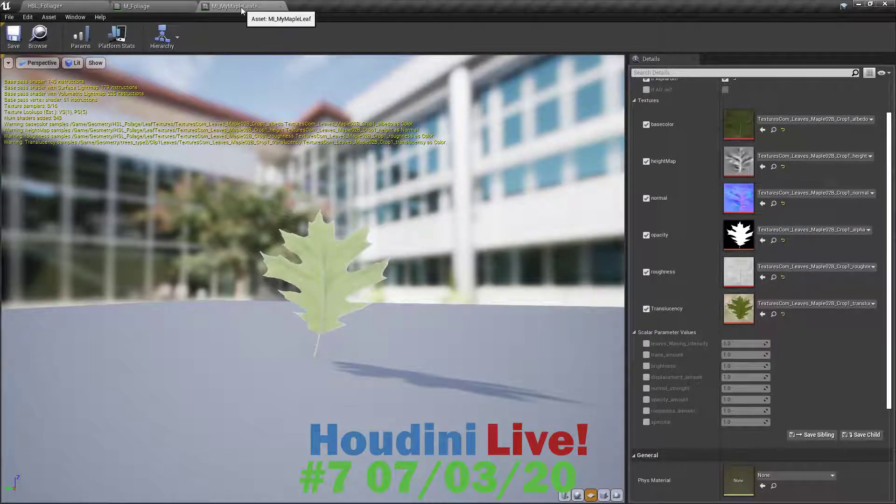
Save the instance as MI_MyMapleLeaf into the Geometry/HSL_Foliage folder
{"action": "left_click", "coordinate": [10, 16]}
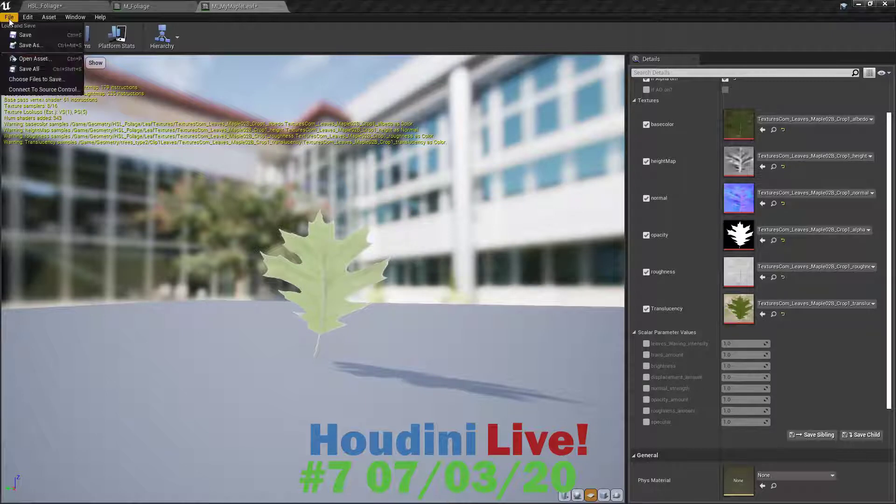
{"action": "left_click", "coordinate": [27, 44]}
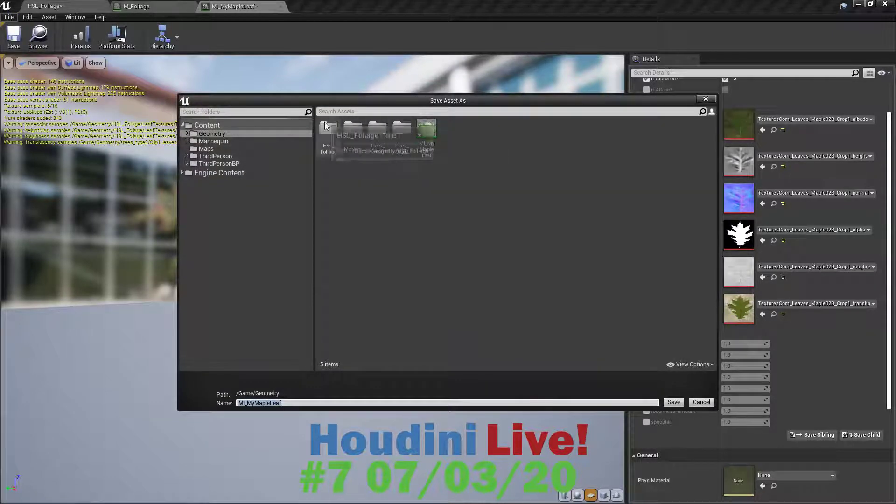
{"action": "left_click", "coordinate": [324, 130]}
{"action": "double_click", "coordinate": [324, 130]}
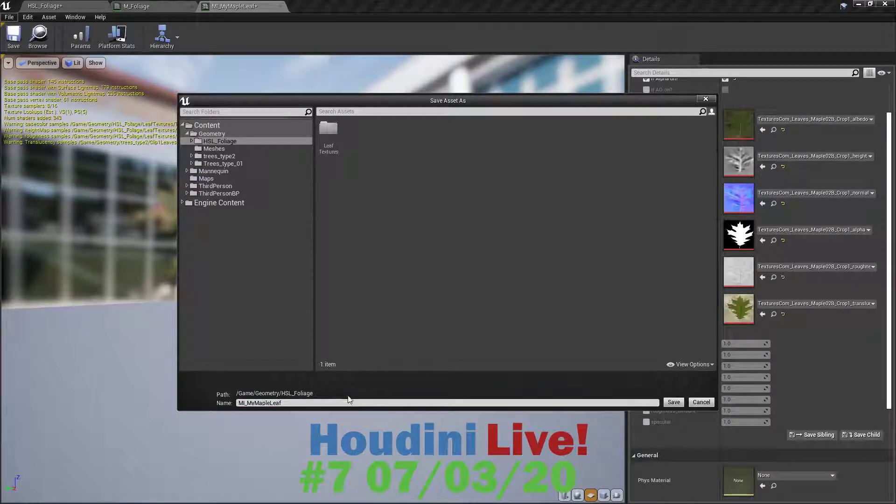
{"action": "left_click", "coordinate": [673, 402]}
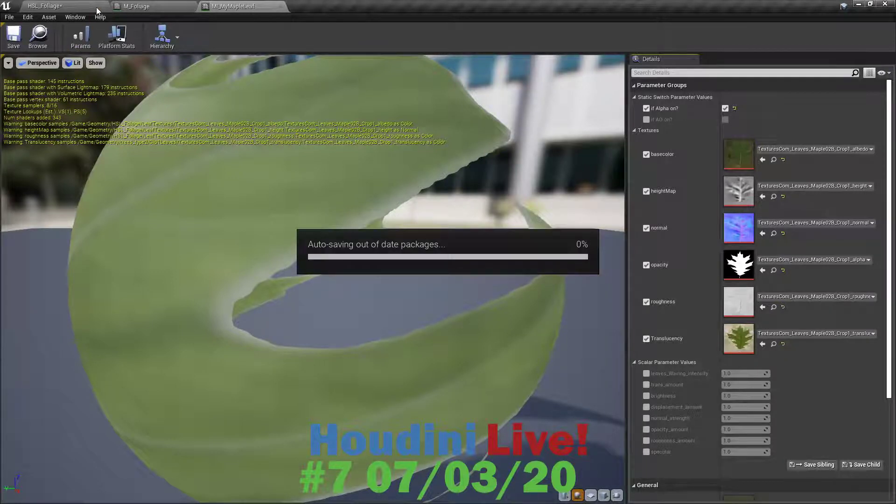
Select myTree_02 and assign MI_MyMapleLeaf to its Element 1 leaf material slot
{"action": "left_click", "coordinate": [78, 7]}
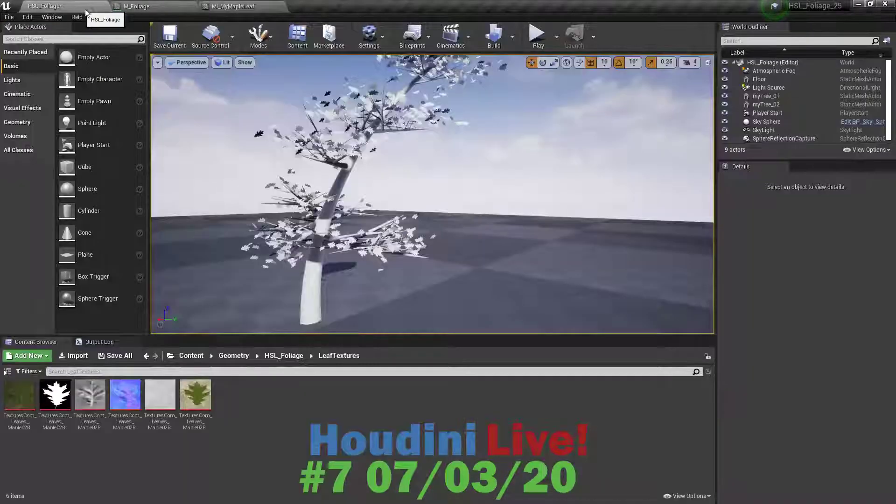
{"action": "left_click", "coordinate": [294, 357]}
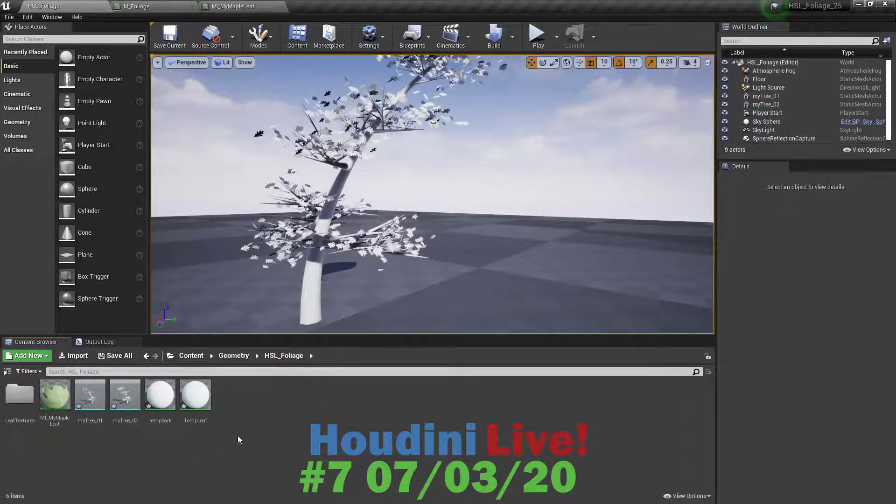
{"action": "left_click", "coordinate": [313, 268]}
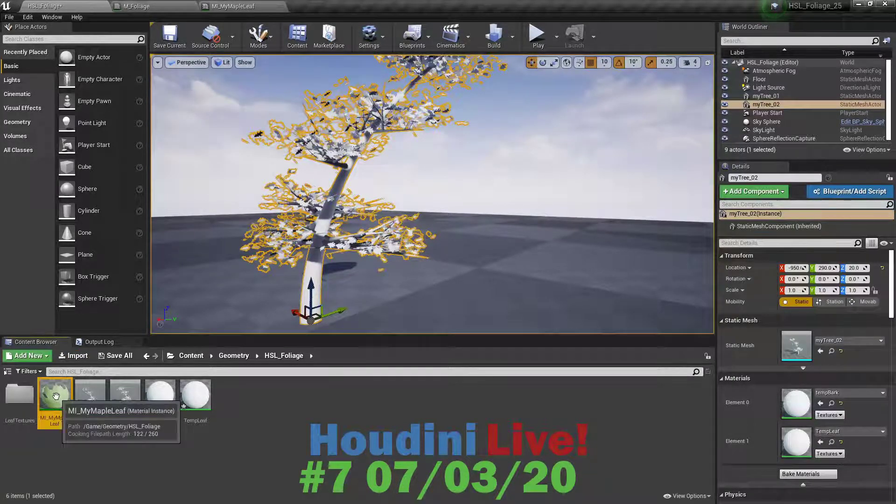
{"action": "left_click_drag", "start_coordinate": [55, 396], "coordinate": [839, 449]}
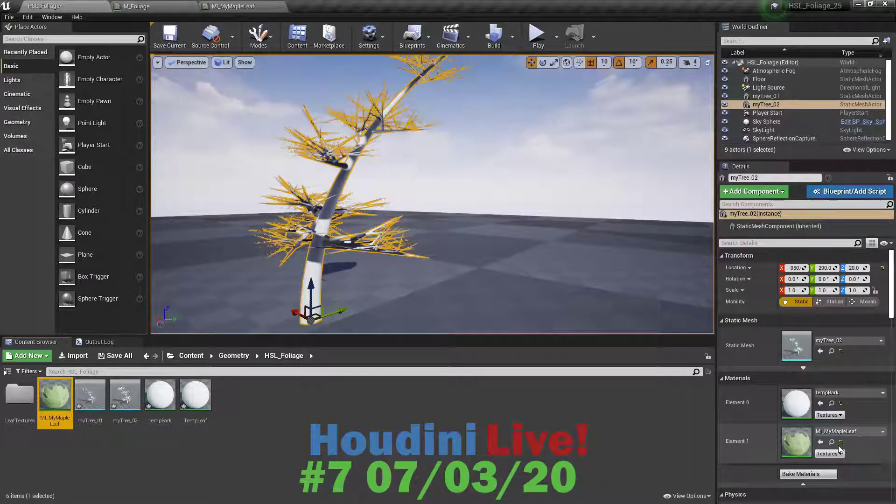
{"action": "right_click_drag", "start_coordinate": [420, 196], "coordinate": [452, 285]}
{"action": "scroll", "coordinate": [489, 266], "scroll_direction": "up", "scroll_amount": 3}
{"action": "scroll", "coordinate": [489, 267], "scroll_direction": "up", "scroll_amount": 2}
{"action": "scroll", "coordinate": [452, 285], "scroll_direction": "down", "scroll_amount": 2}
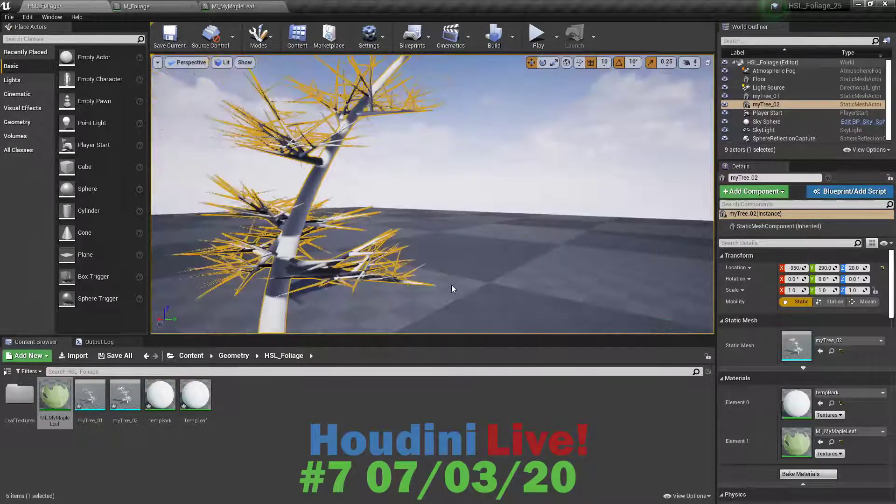
{"action": "scroll", "coordinate": [451, 285], "scroll_direction": "up", "scroll_amount": 2}
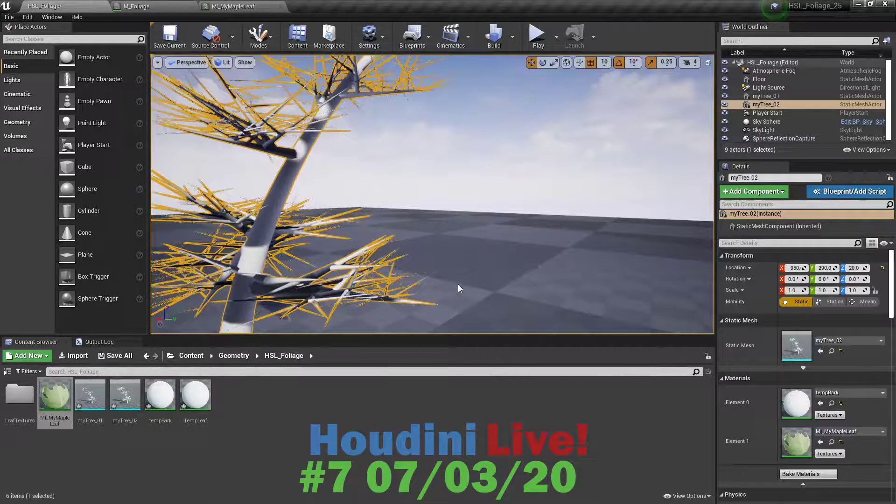
{"action": "right_click_drag", "start_coordinate": [457, 288], "coordinate": [475, 273]}
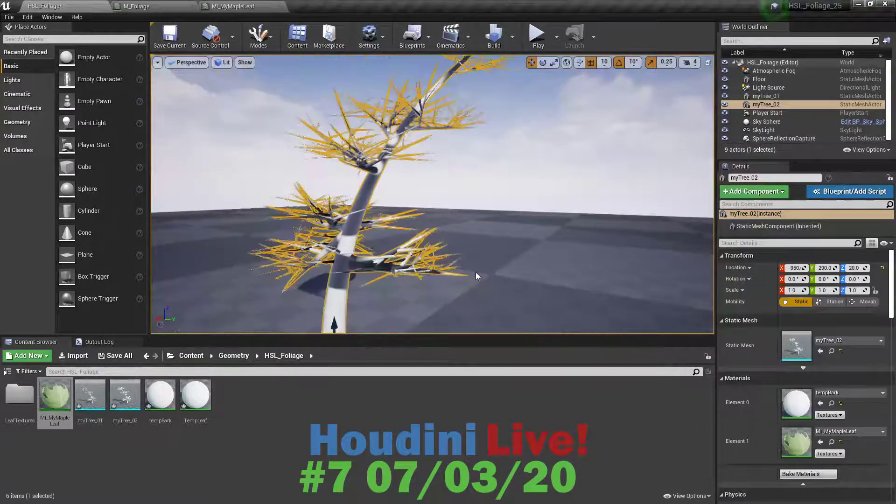
Set the trunk's Element 0 material to M_bark_1, then deselect the tree and dolly back
{"action": "left_click", "coordinate": [835, 395]}
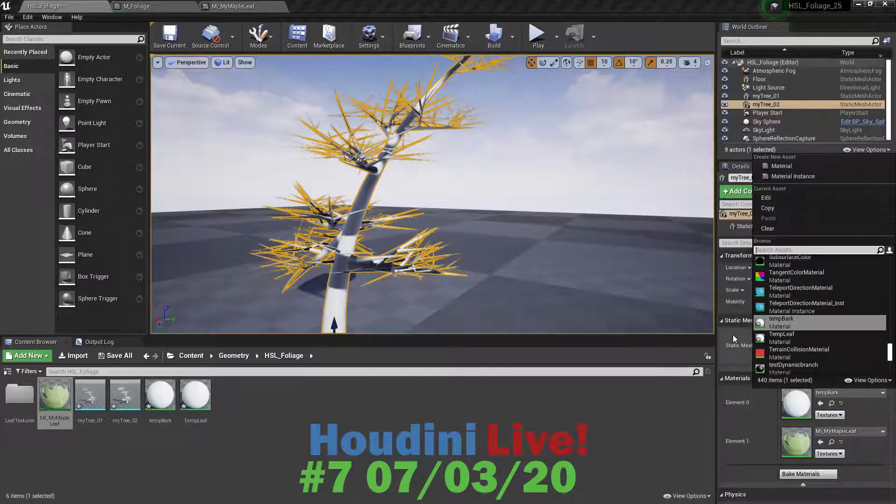
{"action": "type", "text": "bark"}
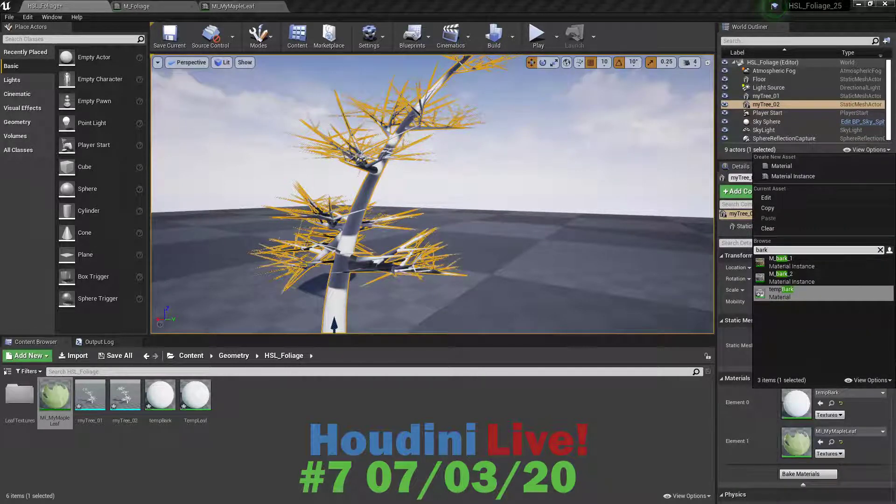
{"action": "left_click", "coordinate": [790, 263]}
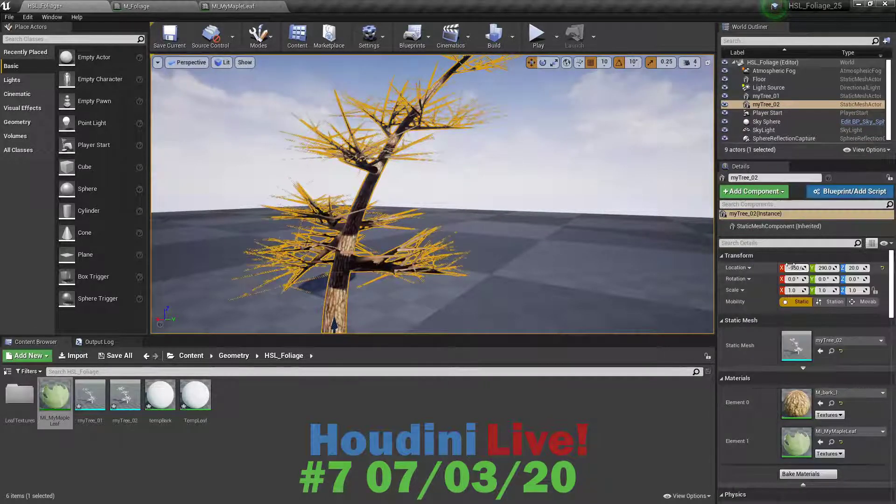
{"action": "mouse_move", "coordinate": [575, 223]}
{"action": "right_mouse_down"}
{"action": "mouse_move", "coordinate": [575, 261]}
{"action": "mouse_move", "coordinate": [579, 219]}
{"action": "right_mouse_up"}
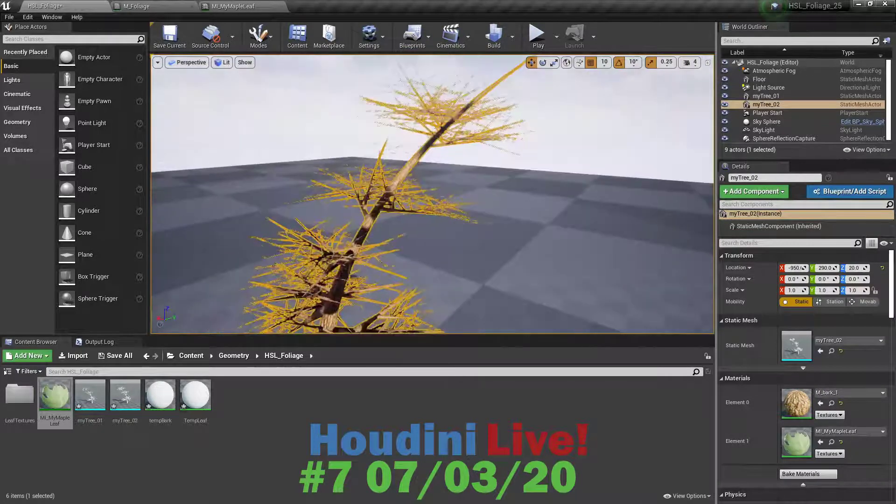
{"action": "left_click", "coordinate": [534, 209]}
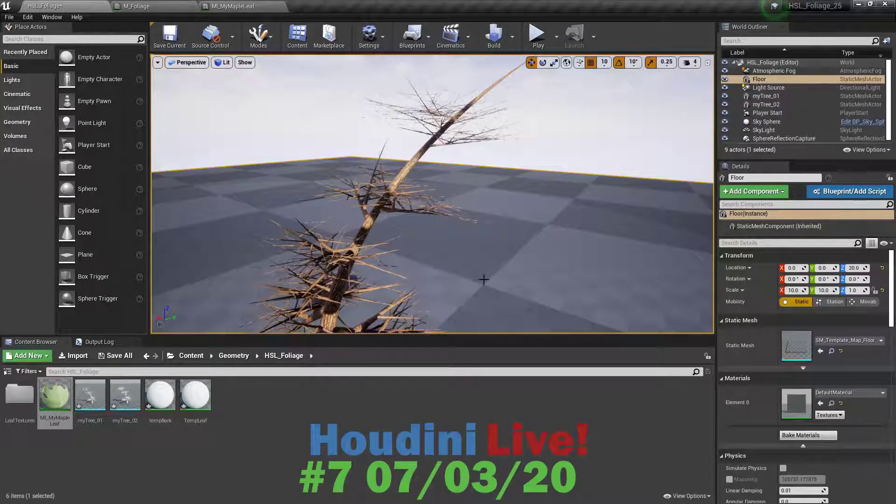
{"action": "scroll", "coordinate": [483, 279], "scroll_direction": "down", "scroll_amount": 5}
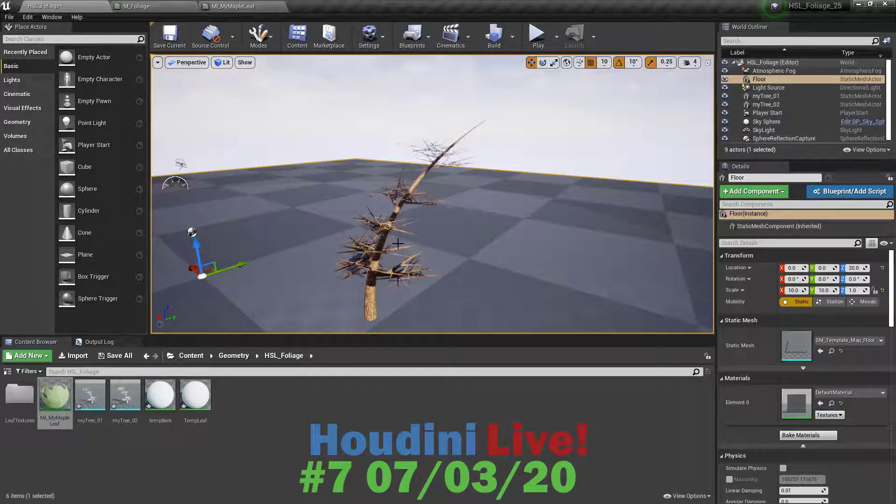
In Houdini, enter TreeGen, display remesh1, and hide point numbers and points
{"action": "key", "text": "alt+Tab"}
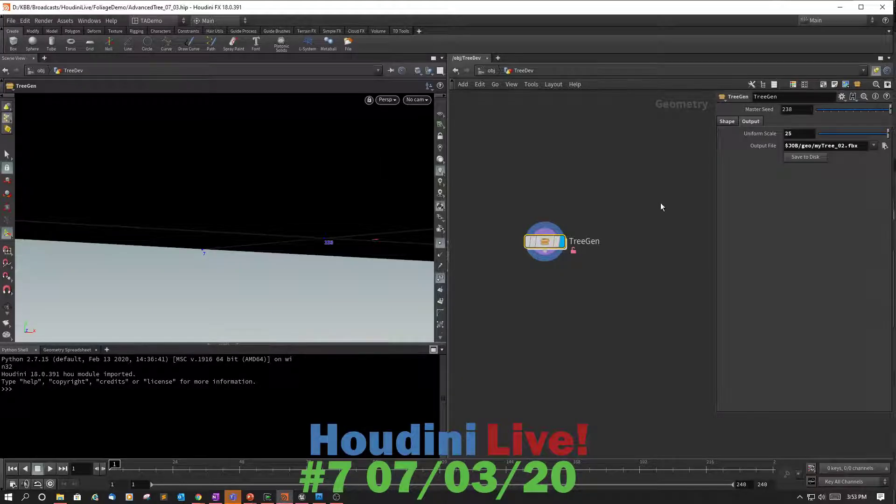
{"action": "scroll", "coordinate": [672, 187], "scroll_direction": "down", "scroll_amount": 3}
{"action": "scroll", "coordinate": [674, 183], "scroll_direction": "up", "scroll_amount": 2}
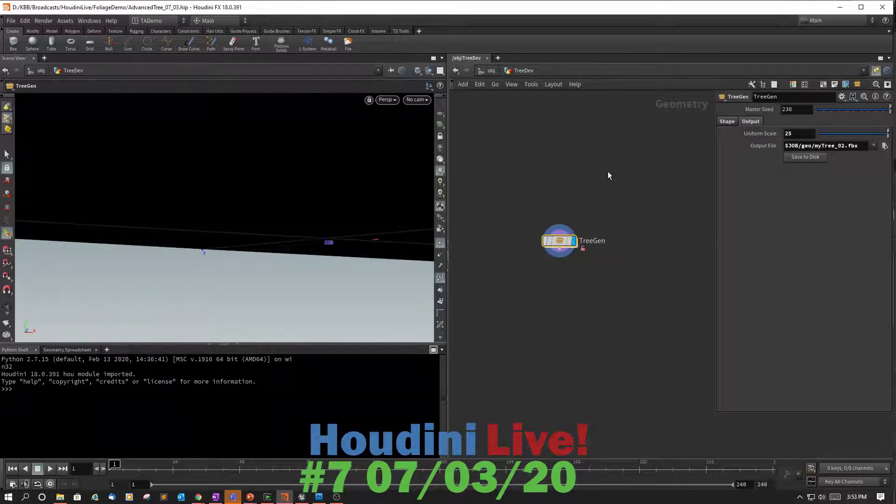
{"action": "double_click", "coordinate": [559, 240]}
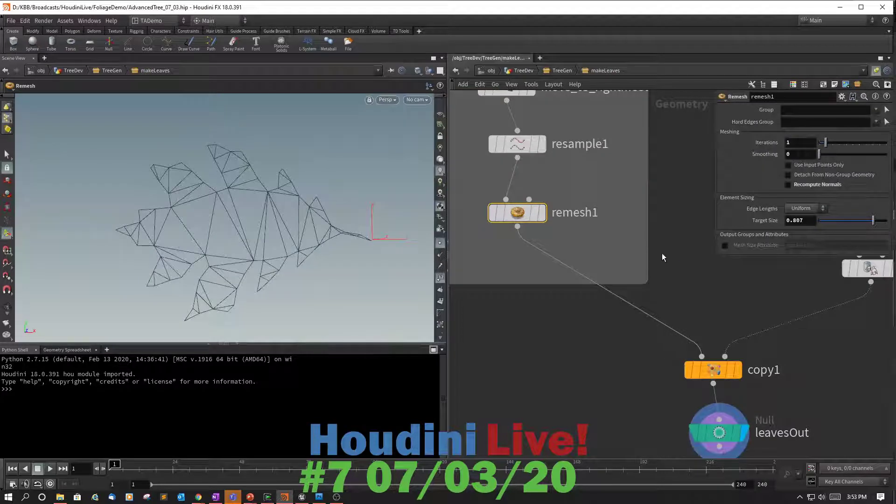
{"action": "scroll", "coordinate": [665, 253], "scroll_direction": "down", "scroll_amount": 2}
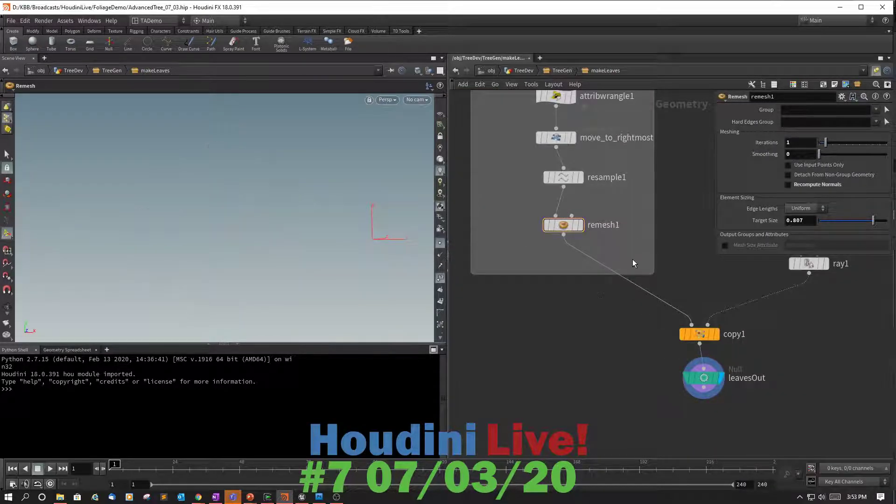
{"action": "left_click", "coordinate": [581, 227]}
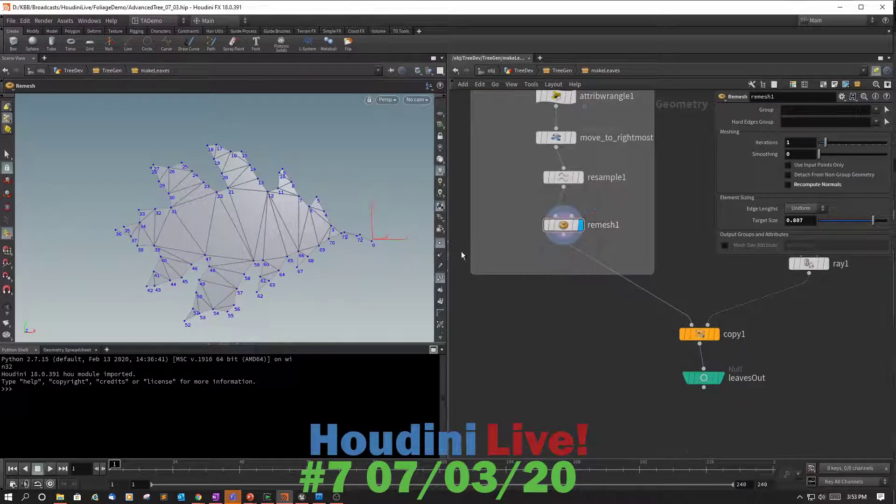
{"action": "left_click", "coordinate": [440, 277]}
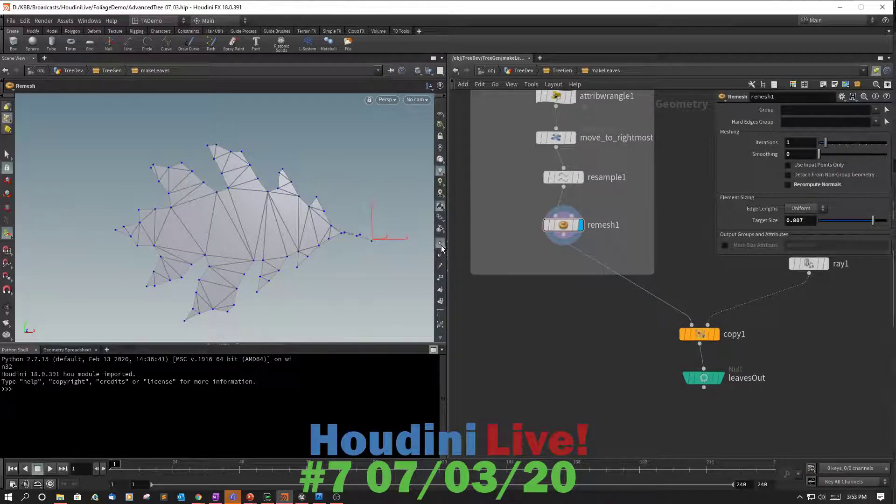
{"action": "left_click", "coordinate": [441, 244]}
{"action": "middle_click_drag", "start_coordinate": [497, 199], "coordinate": [544, 381]}
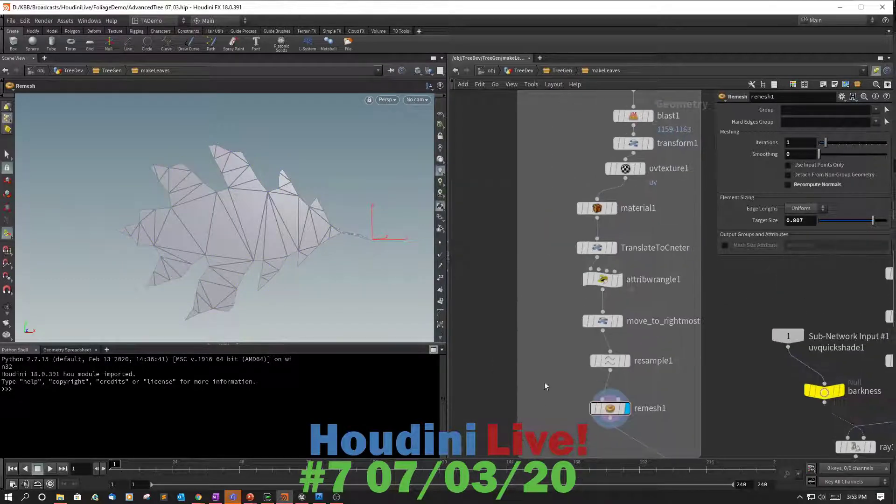
{"action": "key", "text": "h"}
{"action": "scroll", "coordinate": [597, 182], "scroll_direction": "up", "scroll_amount": 3}
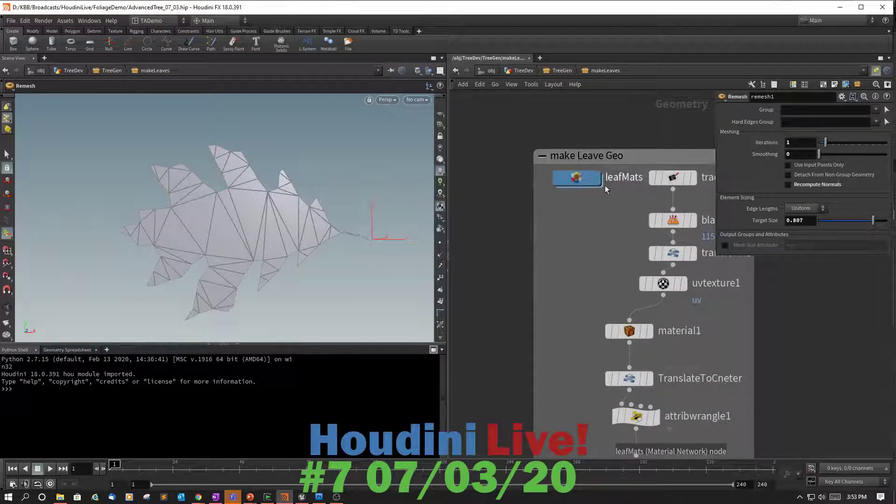
Inside leafMats, give TempLeaf's base colour the cropped maple leaf albedo texture
{"action": "double_click", "coordinate": [588, 180]}
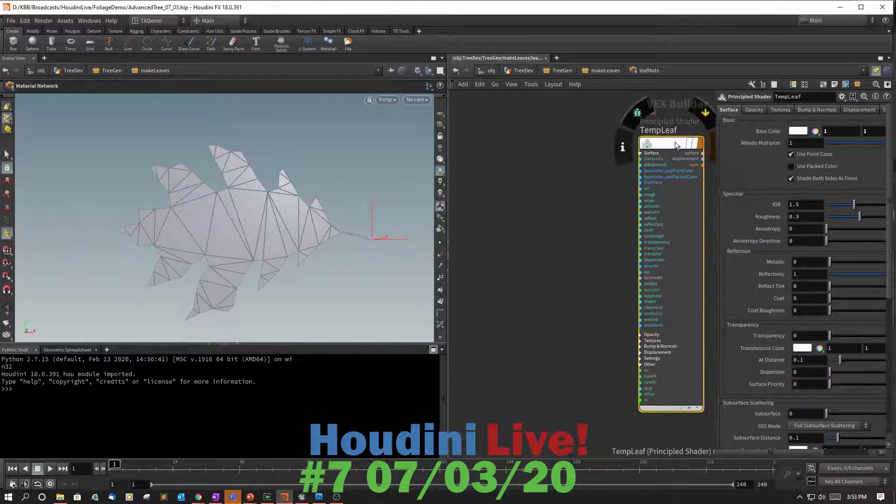
{"action": "left_click_drag", "start_coordinate": [674, 141], "coordinate": [603, 141]}
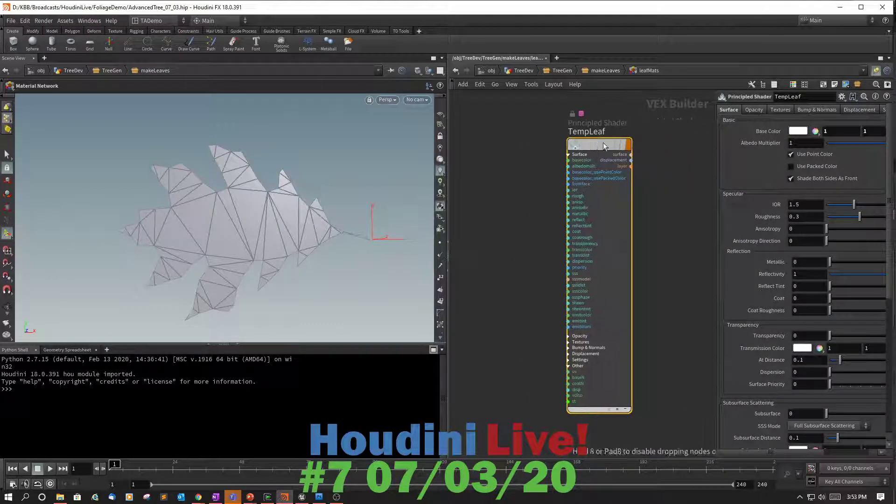
{"action": "left_click", "coordinate": [755, 110]}
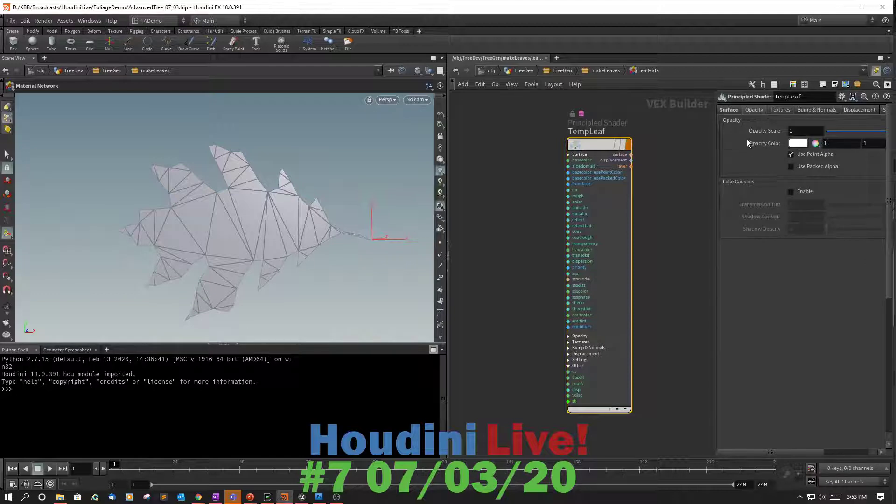
{"action": "left_click", "coordinate": [778, 106]}
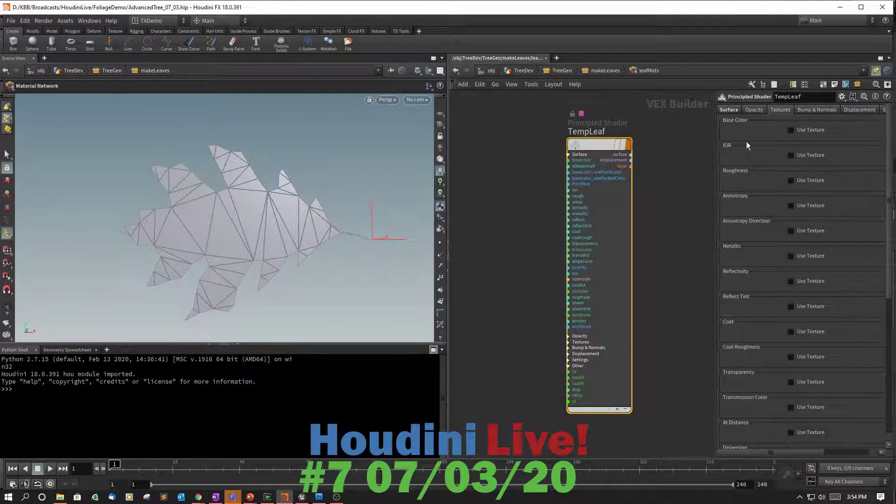
{"action": "left_click", "coordinate": [790, 130]}
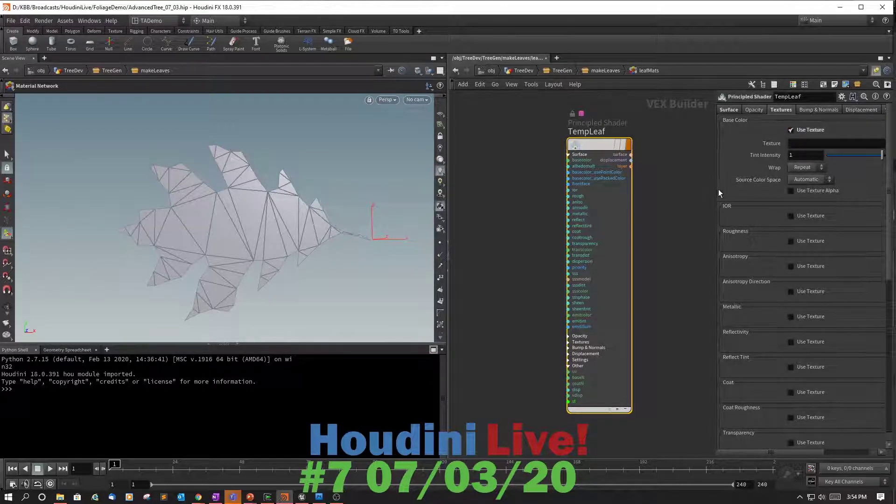
{"action": "left_click_drag", "start_coordinate": [716, 189], "coordinate": [620, 193]}
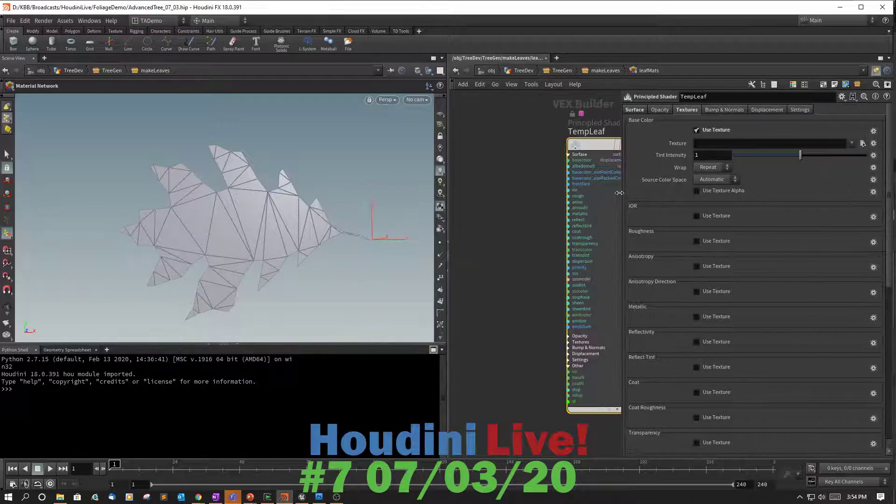
{"action": "left_click", "coordinate": [862, 144]}
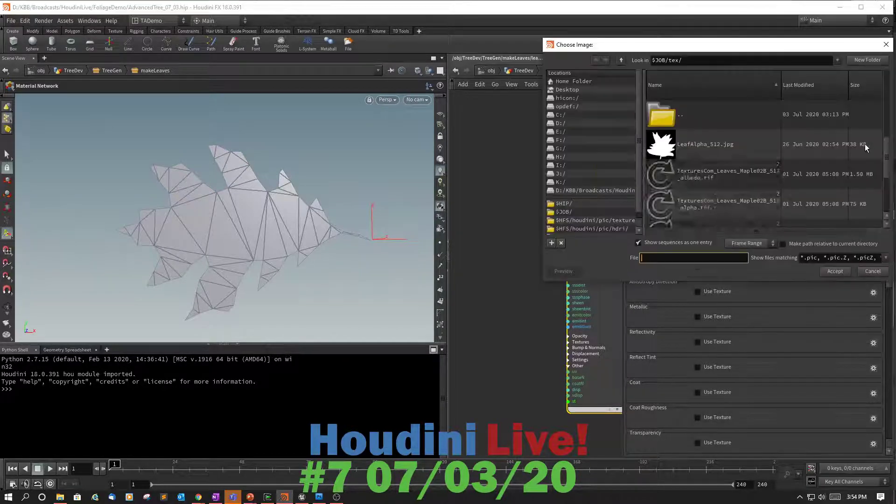
{"action": "scroll", "coordinate": [744, 179], "scroll_direction": "down", "scroll_amount": 2}
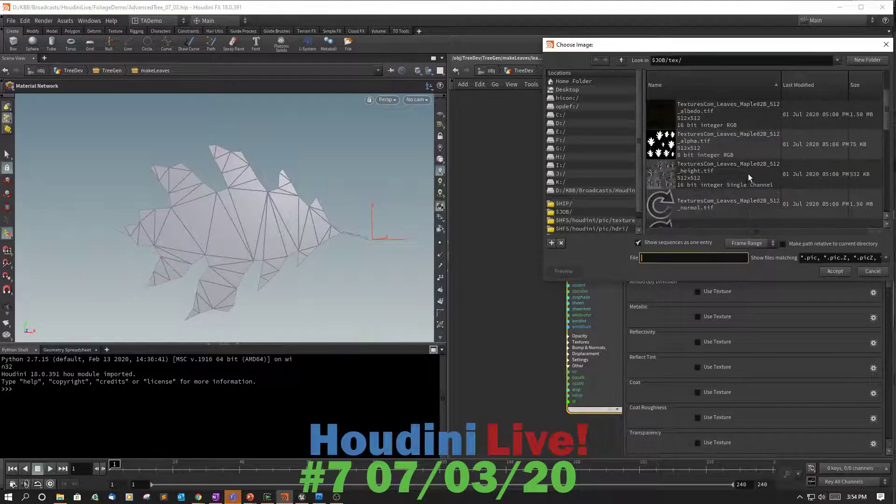
{"action": "scroll", "coordinate": [749, 173], "scroll_direction": "down", "scroll_amount": 4}
{"action": "left_click", "coordinate": [738, 183]}
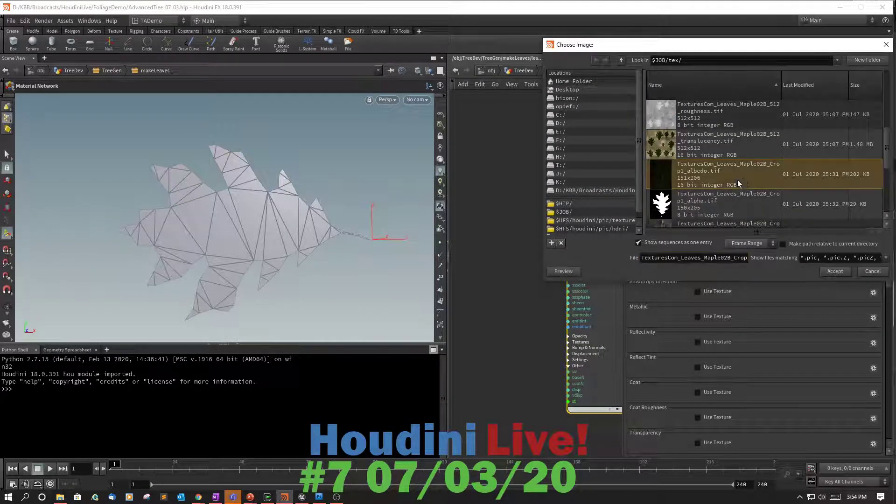
{"action": "left_click", "coordinate": [834, 271]}
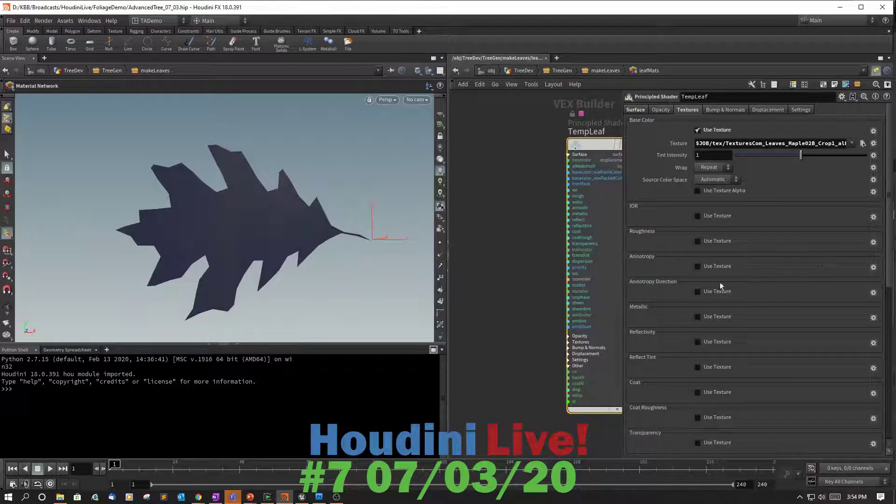
{"action": "key", "text": "Escape"}
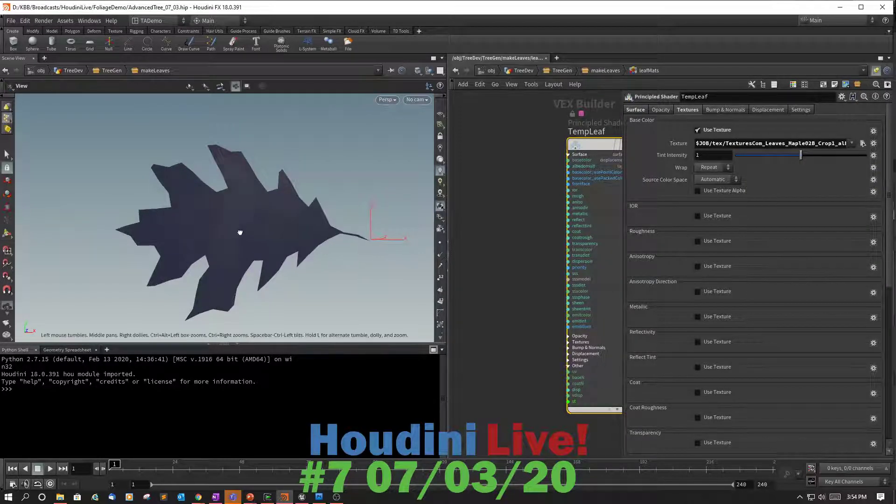
{"action": "mouse_move", "coordinate": [240, 234]}
{"action": "left_mouse_down"}
{"action": "mouse_move", "coordinate": [370, 216]}
{"action": "mouse_move", "coordinate": [412, 236]}
{"action": "mouse_move", "coordinate": [455, 229]}
{"action": "left_mouse_up"}
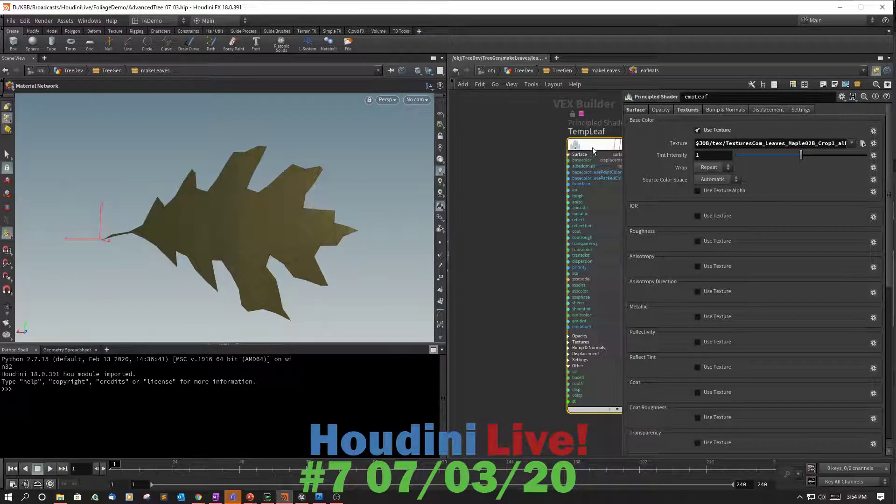
Enable TempLeaf's Transparency texture using TexturesCom_Leaves_Maple02B_Crop1_alpha.tif
{"action": "left_click_drag", "start_coordinate": [592, 147], "coordinate": [516, 144]}
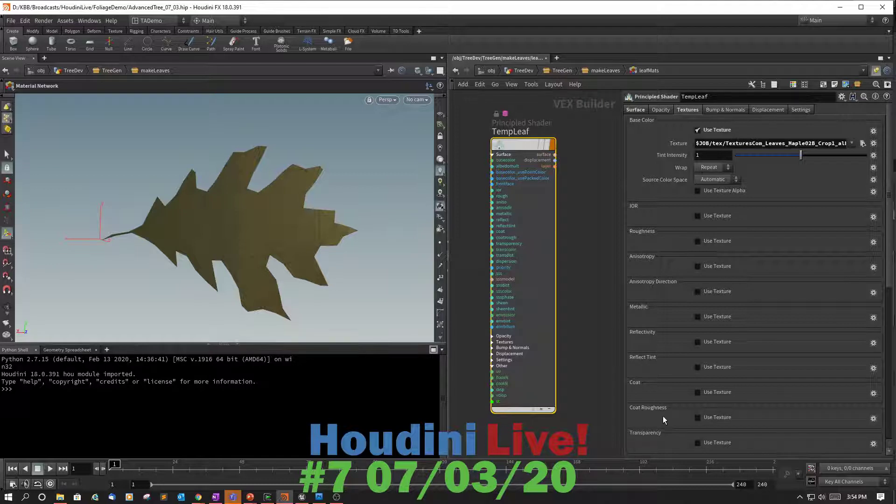
{"action": "left_click", "coordinate": [697, 442]}
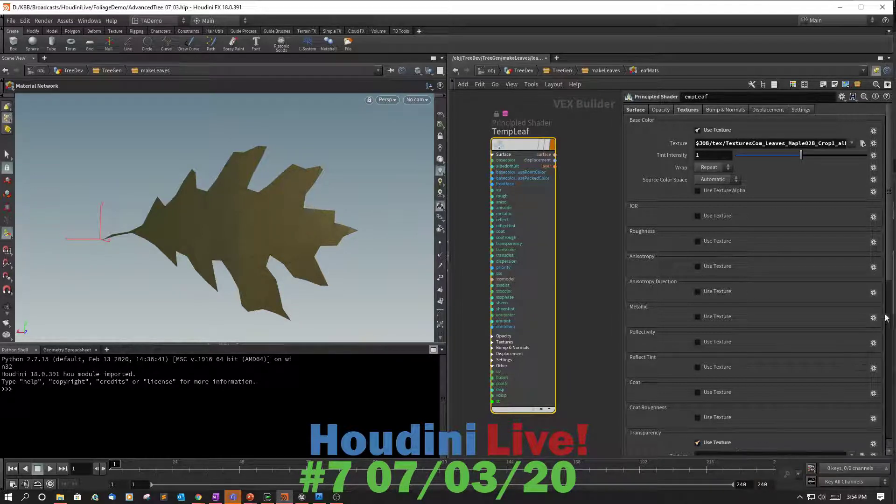
{"action": "scroll", "coordinate": [877, 261], "scroll_direction": "down", "scroll_amount": 5}
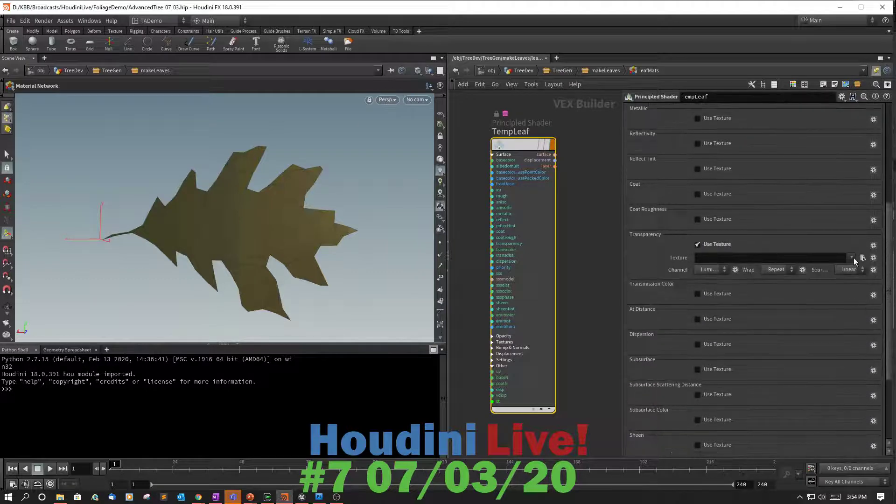
{"action": "left_click", "coordinate": [862, 258]}
{"action": "scroll", "coordinate": [746, 196], "scroll_direction": "down", "scroll_amount": 5}
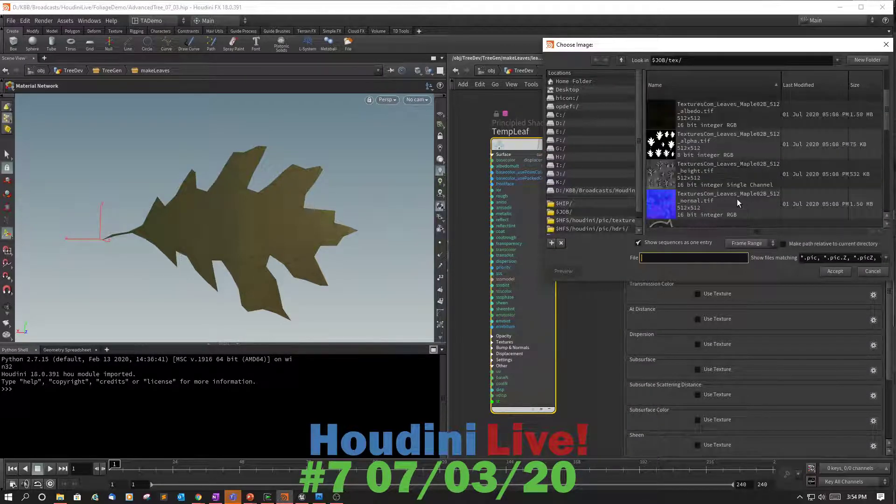
{"action": "left_click", "coordinate": [739, 212]}
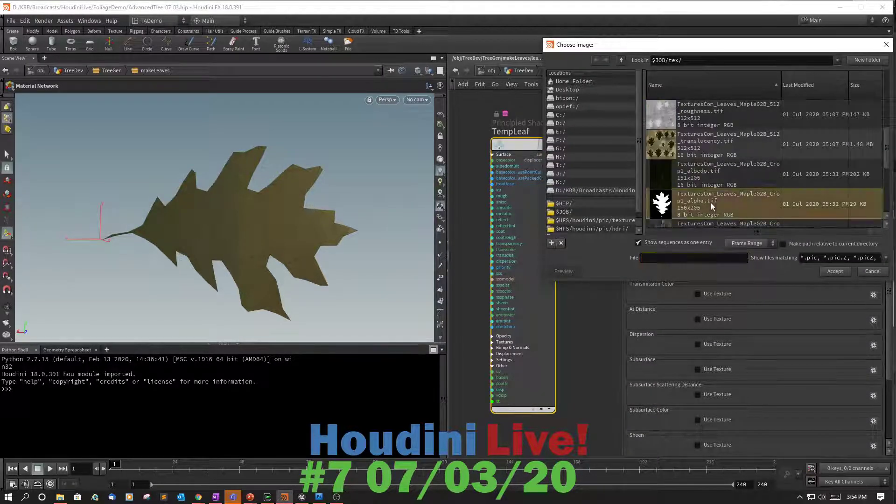
{"action": "left_click", "coordinate": [833, 271]}
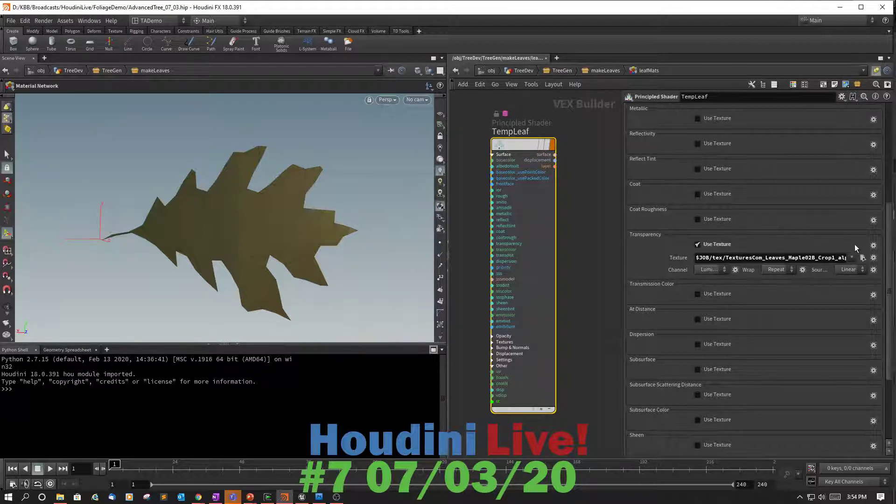
{"action": "left_click_drag", "start_coordinate": [886, 264], "coordinate": [883, 122]}
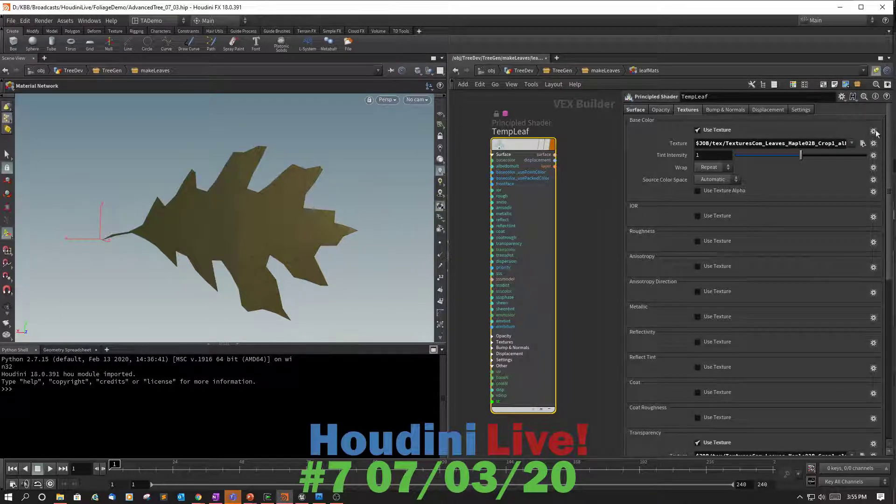
Try TempLeaf's Opacity Scale at 0.085, then restore it to 1
{"action": "left_click", "coordinate": [669, 111]}
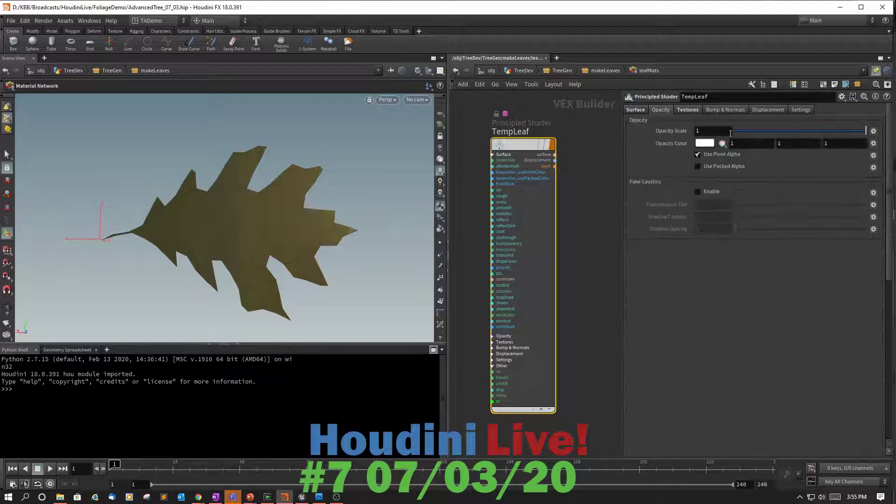
{"action": "left_click_drag", "start_coordinate": [793, 132], "coordinate": [746, 130]}
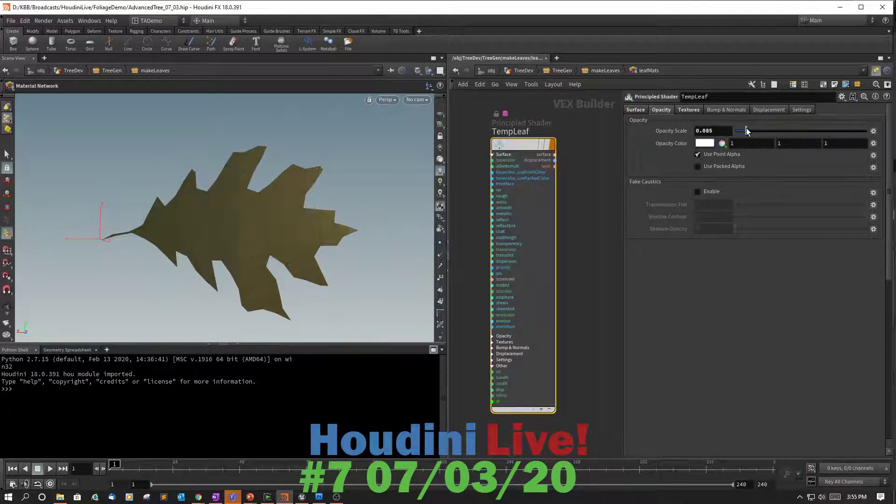
{"action": "left_click_drag", "start_coordinate": [752, 133], "coordinate": [879, 146]}
Set TempLeaf's Surface Transparency to 0.277 and return to the makeLeaves network
{"action": "left_click", "coordinate": [641, 112]}
{"action": "scroll", "coordinate": [643, 140], "scroll_direction": "down", "scroll_amount": 5}
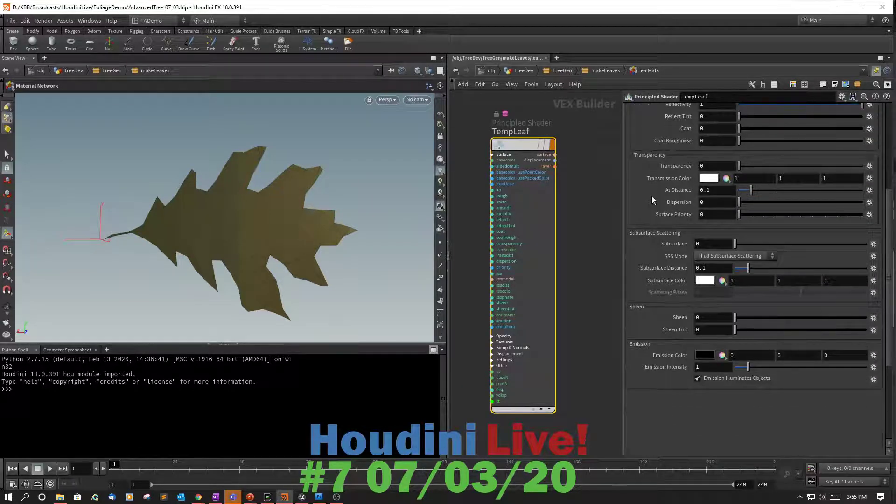
{"action": "scroll", "coordinate": [651, 196], "scroll_direction": "up", "scroll_amount": 3}
{"action": "scroll", "coordinate": [657, 198], "scroll_direction": "up", "scroll_amount": 1}
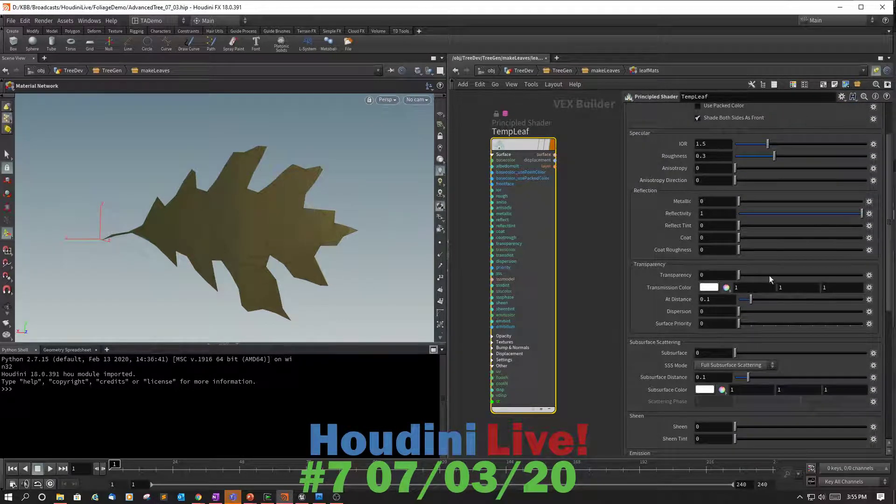
{"action": "left_click", "coordinate": [792, 275]}
{"action": "left_click", "coordinate": [815, 276]}
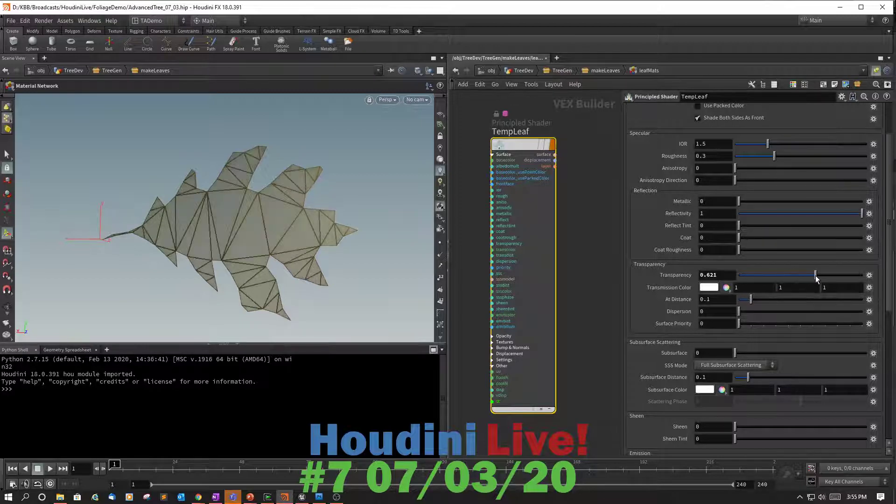
{"action": "left_click", "coordinate": [860, 275]}
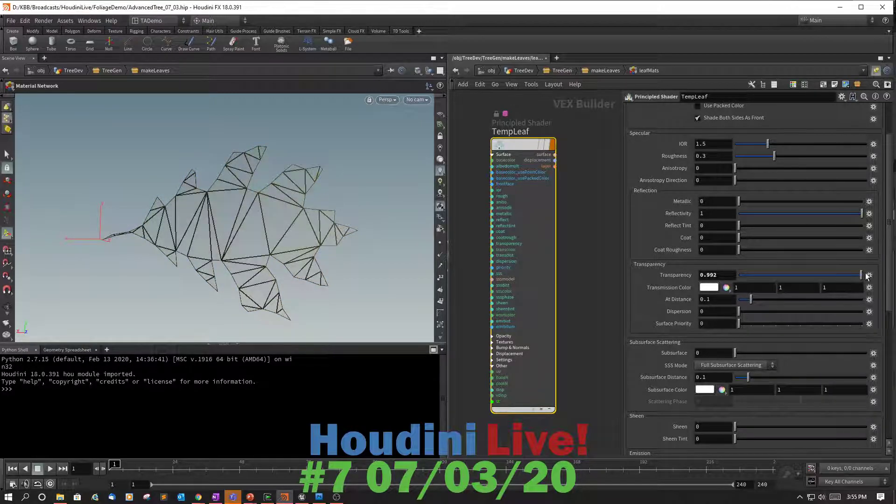
{"action": "left_click", "coordinate": [865, 275]}
{"action": "key", "text": "Escape"}
{"action": "left_click_drag", "start_coordinate": [806, 271], "coordinate": [773, 274]}
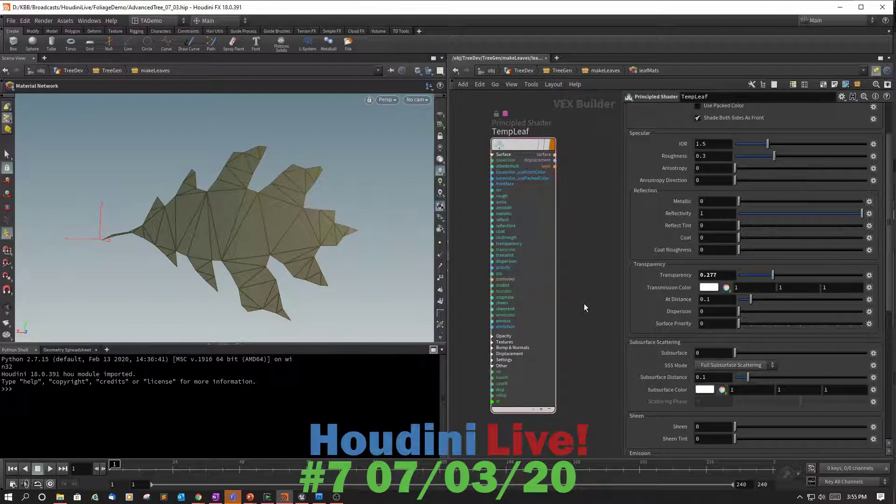
{"action": "key", "text": "u"}
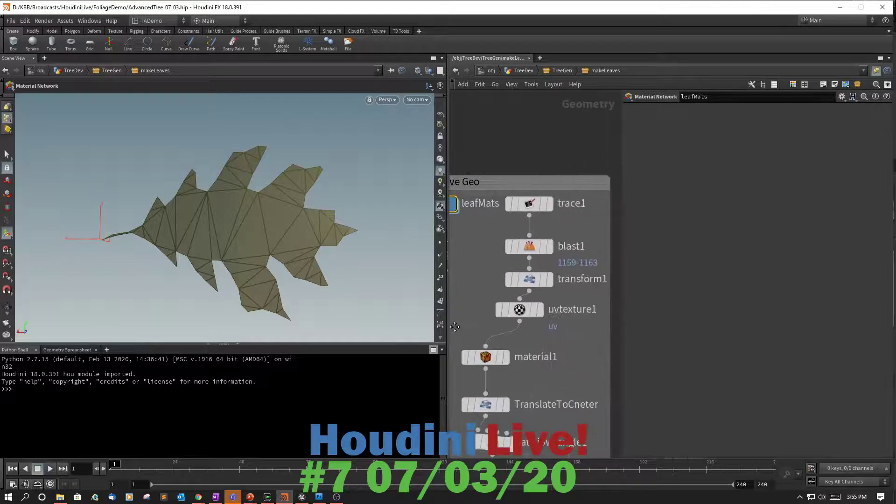
Step the display flag through trace1, blast1 and transform1 to inspect the leaf
{"action": "left_click", "coordinate": [534, 205]}
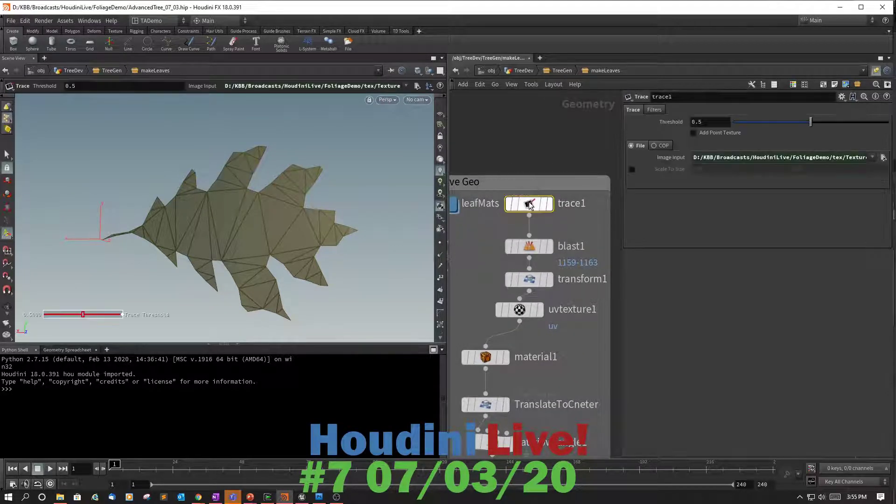
{"action": "left_click", "coordinate": [549, 204]}
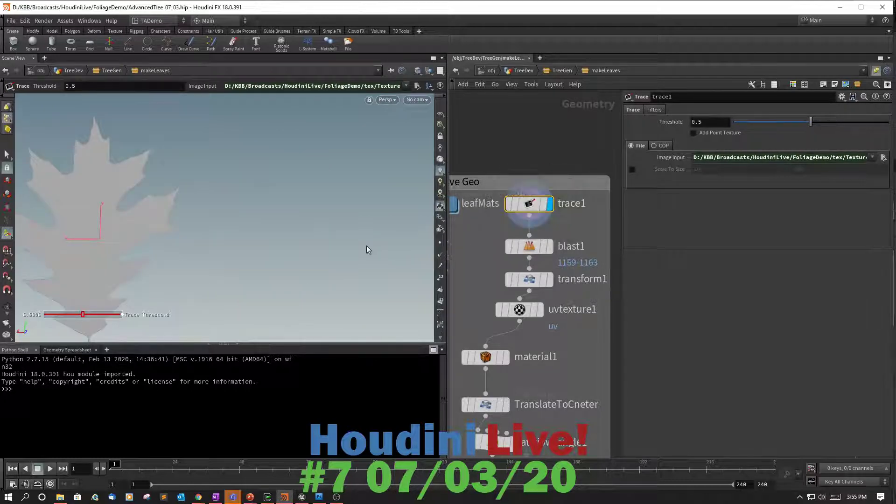
{"action": "key", "text": "Escape"}
{"action": "middle_click_drag", "start_coordinate": [292, 202], "coordinate": [324, 196]}
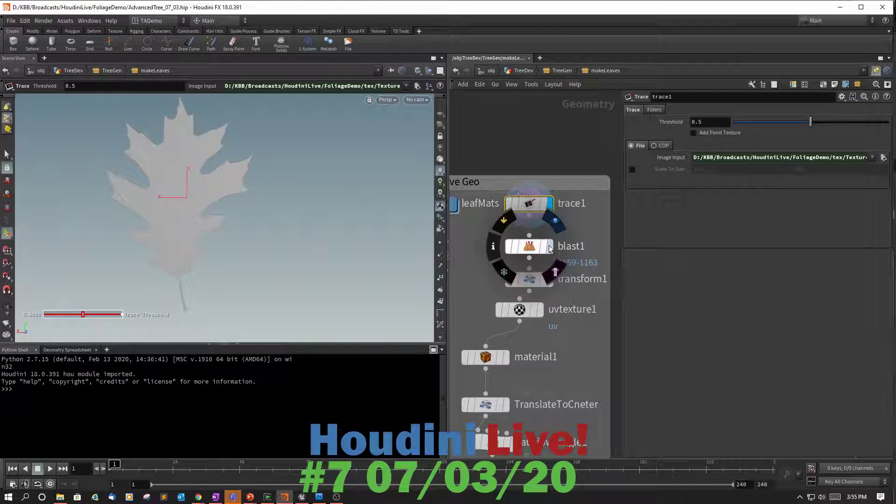
{"action": "left_click", "coordinate": [549, 247]}
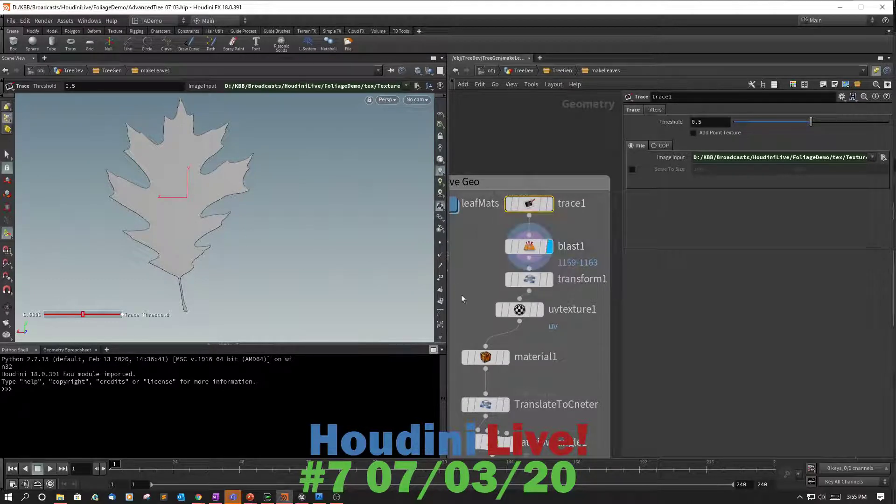
{"action": "left_click", "coordinate": [548, 282]}
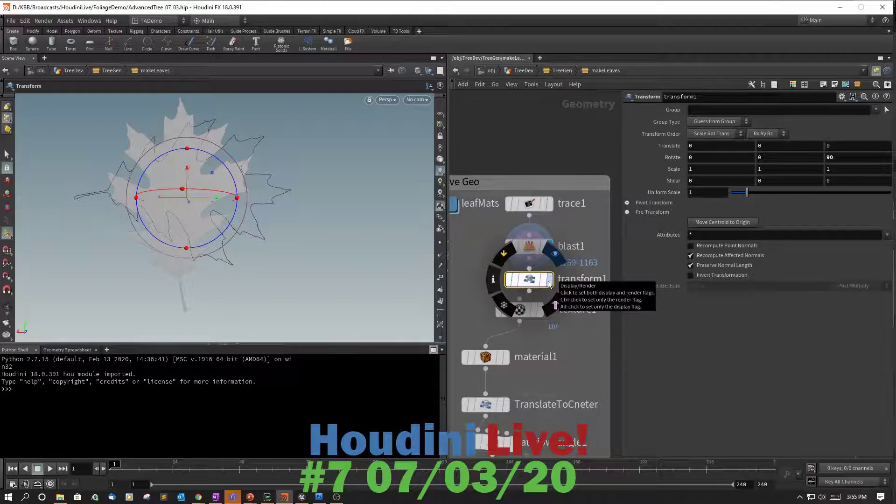
{"action": "left_click", "coordinate": [549, 283]}
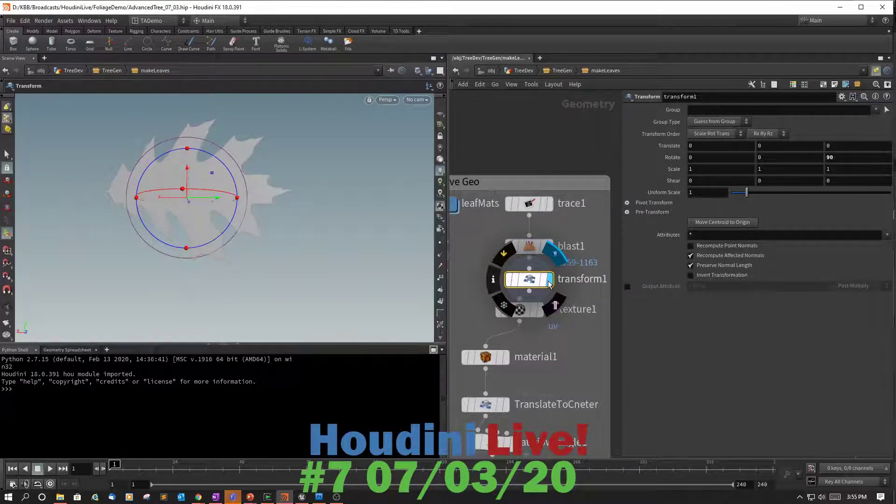
Inspect uvtexture1 and material1, then pull uvtexture1 out of the leaf chain
{"action": "left_click", "coordinate": [523, 311]}
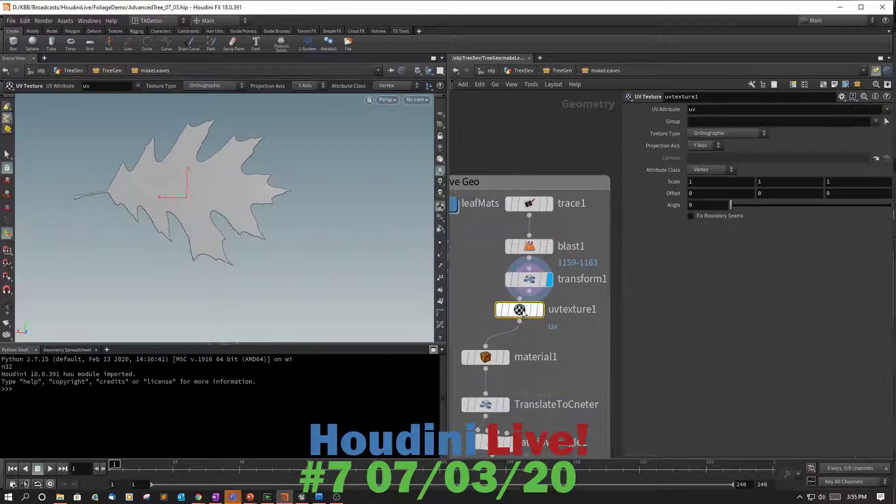
{"action": "mouse_move", "coordinate": [522, 312]}
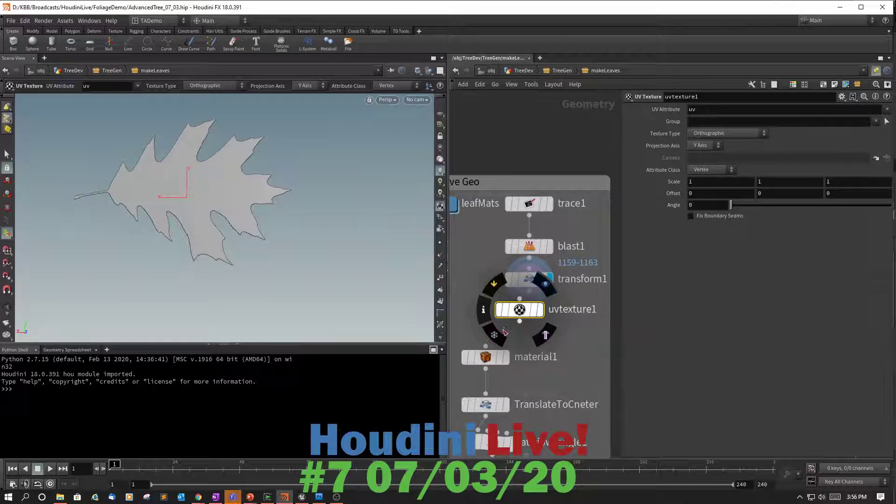
{"action": "left_click", "coordinate": [493, 360]}
{"action": "left_click", "coordinate": [505, 358]}
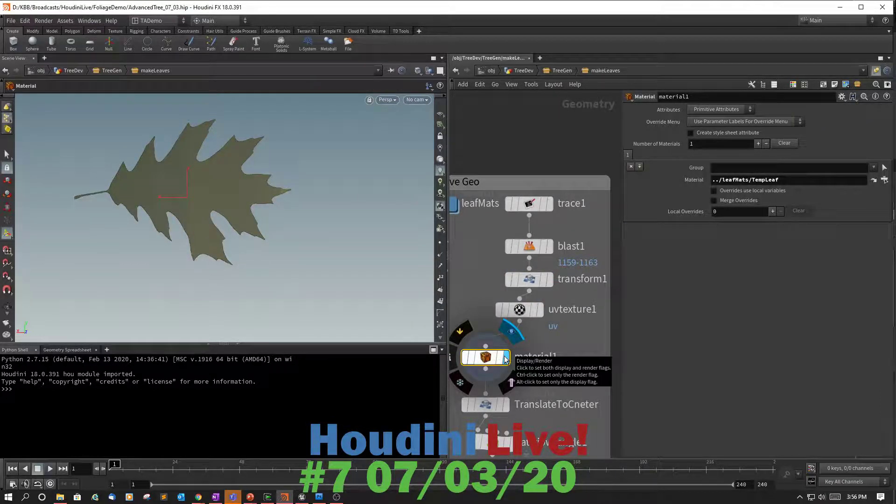
{"action": "mouse_move", "coordinate": [525, 313]}
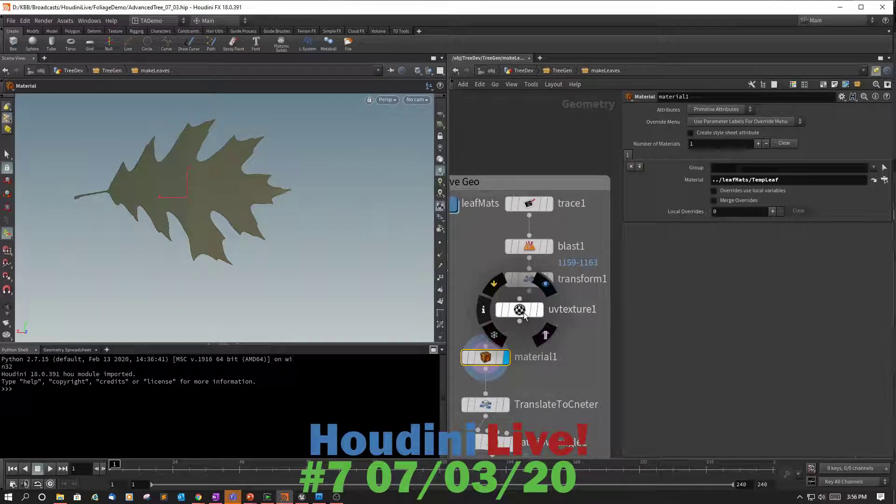
{"action": "left_click", "coordinate": [524, 316]}
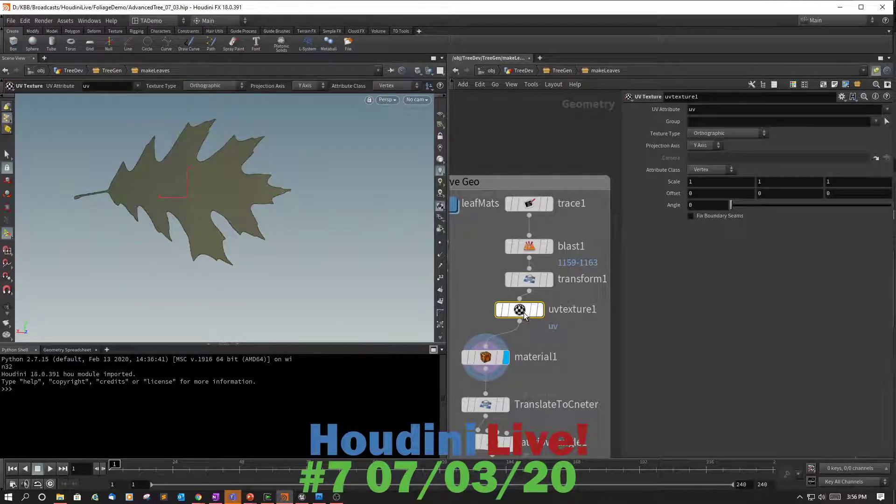
{"action": "mouse_move", "coordinate": [522, 315]}
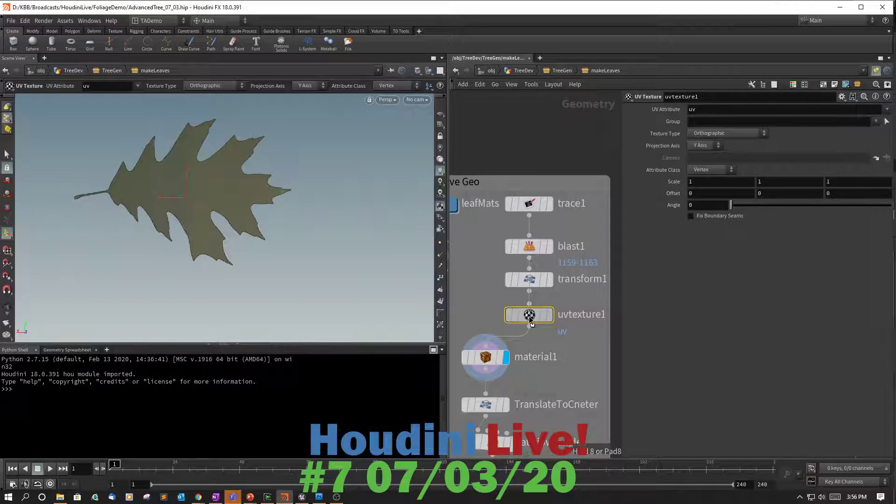
{"action": "mouse_move", "coordinate": [531, 322]}
{"action": "left_mouse_down"}
{"action": "mouse_move", "coordinate": [569, 318]}
{"action": "mouse_move", "coordinate": [625, 268]}
{"action": "mouse_move", "coordinate": [635, 304]}
{"action": "left_mouse_up"}
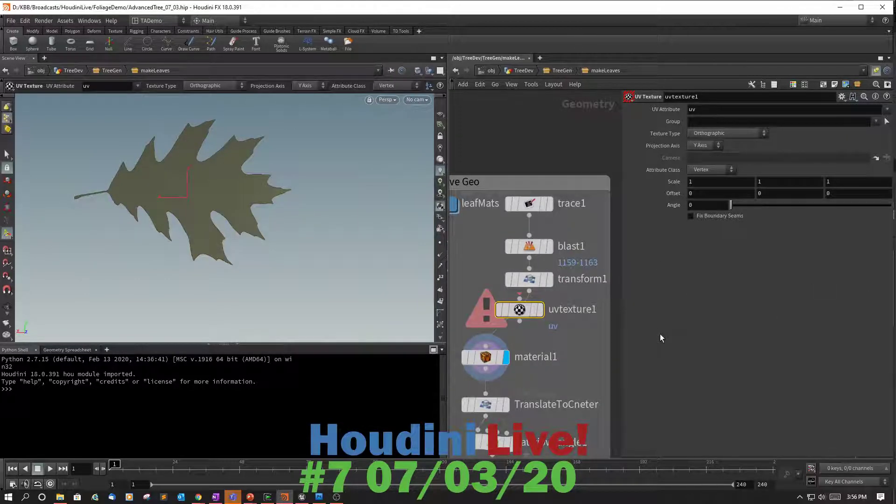
Hide the parameter pane and insert uvtexture1 between blast1 and transform1, displaying it
{"action": "key", "text": "p"}
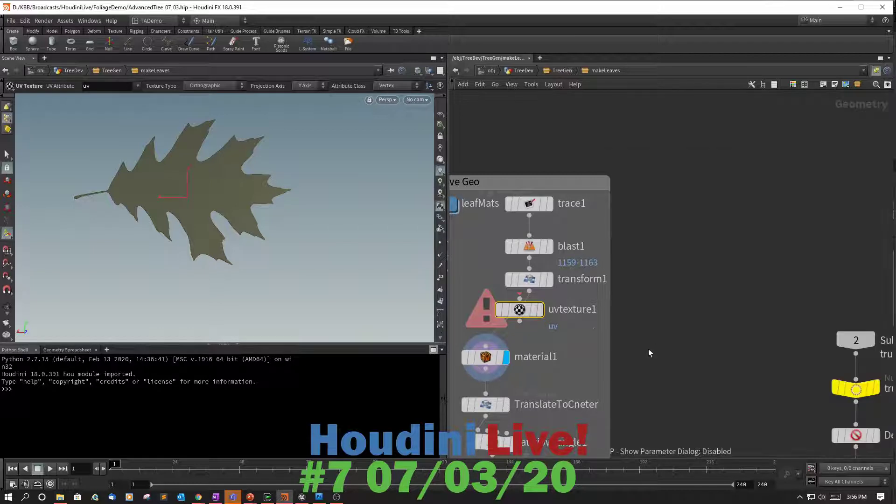
{"action": "left_click_drag", "start_coordinate": [542, 317], "coordinate": [771, 280]}
{"action": "mouse_move", "coordinate": [539, 245]}
{"action": "mouse_move", "coordinate": [538, 245]}
{"action": "left_mouse_down"}
{"action": "mouse_move", "coordinate": [537, 214]}
{"action": "mouse_move", "coordinate": [544, 232]}
{"action": "left_mouse_up"}
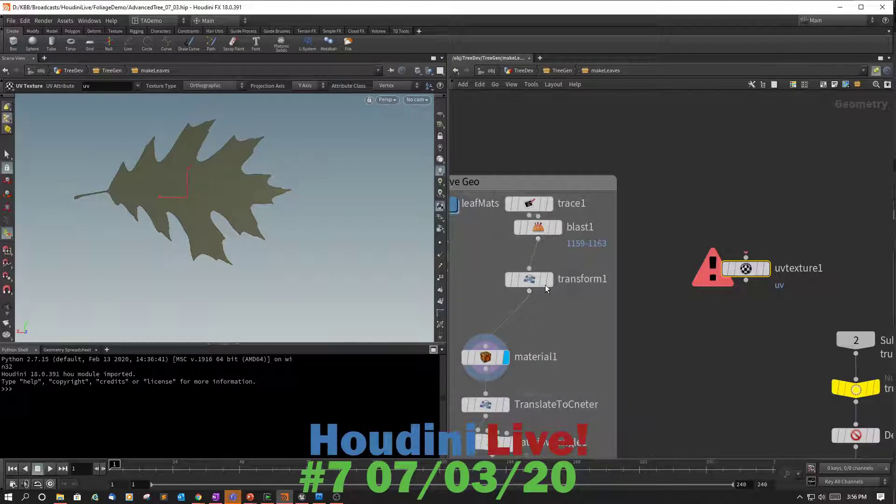
{"action": "left_click_drag", "start_coordinate": [535, 276], "coordinate": [565, 322]}
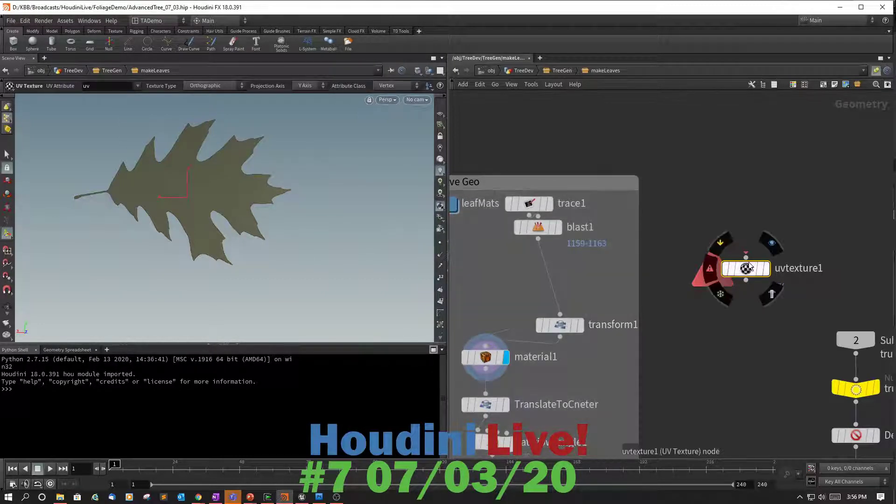
{"action": "left_click_drag", "start_coordinate": [745, 268], "coordinate": [544, 278]}
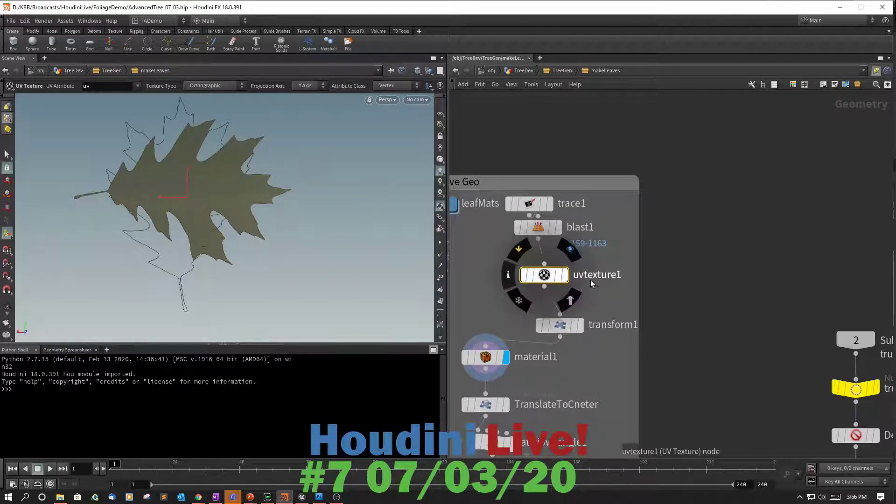
{"action": "left_click", "coordinate": [564, 276]}
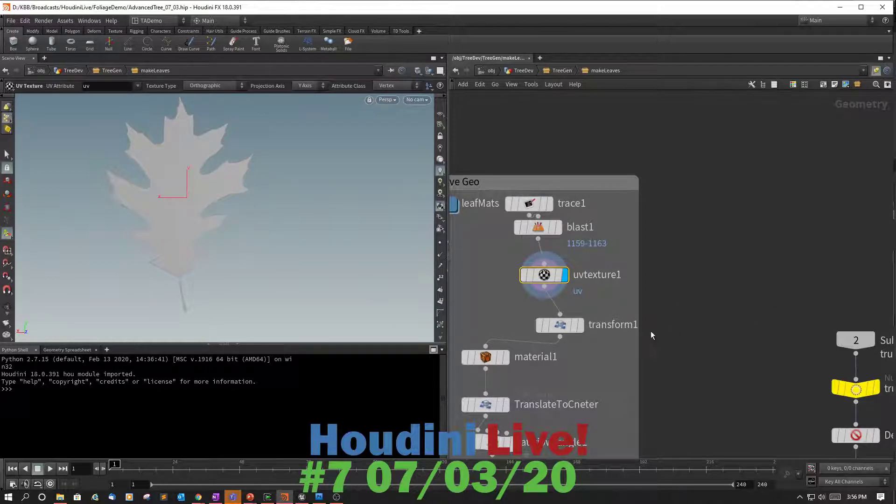
Move material1 between uvtexture1 and transform1 and display the leaf from material1
{"action": "left_click", "coordinate": [562, 324]}
{"action": "left_click", "coordinate": [581, 325]}
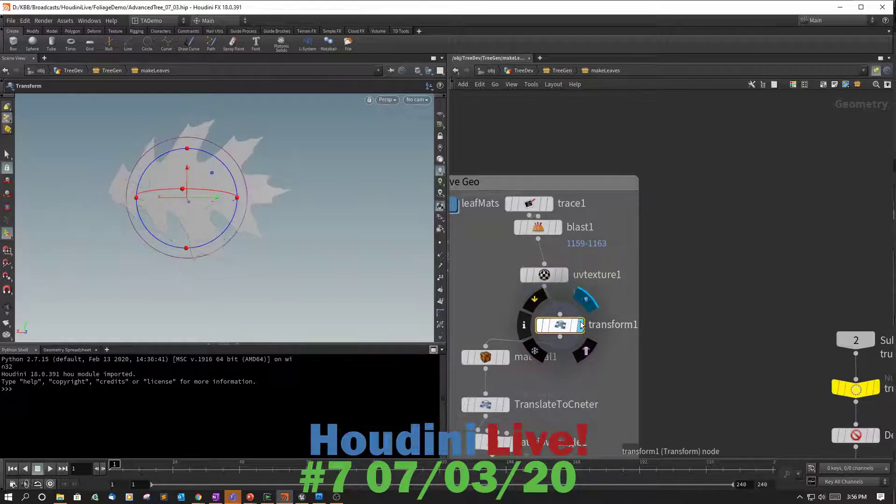
{"action": "mouse_move", "coordinate": [486, 358]}
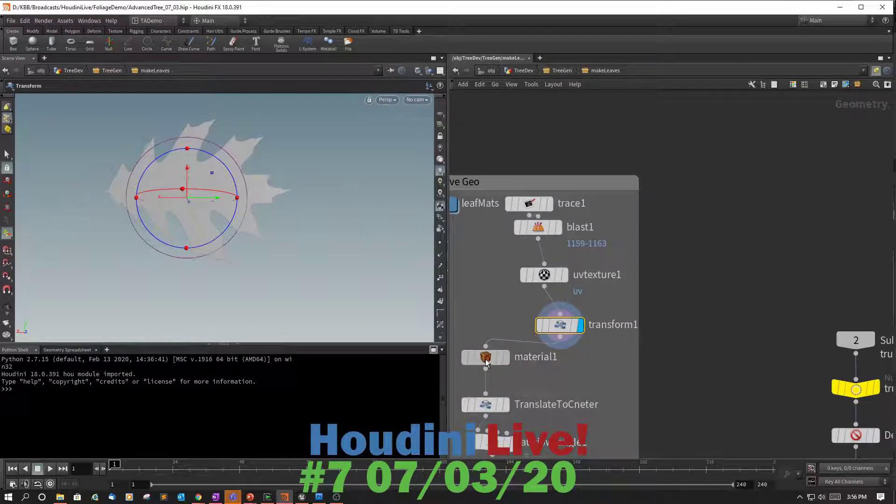
{"action": "left_click_drag", "start_coordinate": [485, 363], "coordinate": [760, 295]}
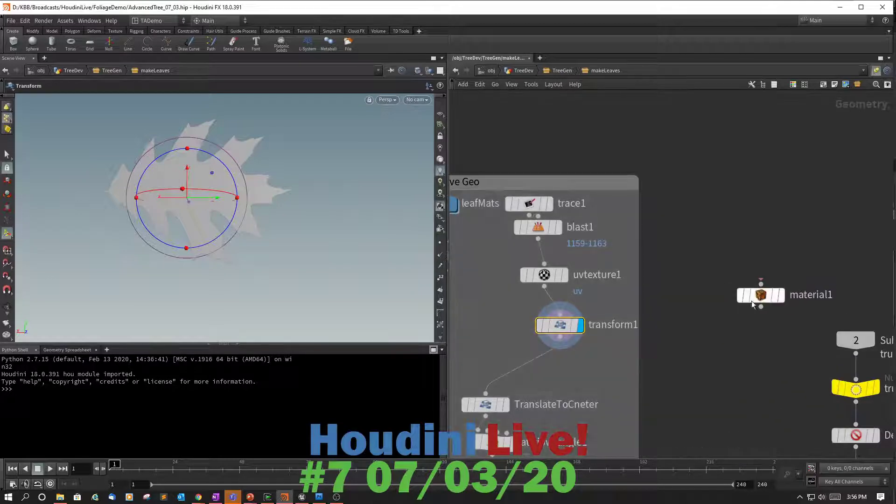
{"action": "left_click_drag", "start_coordinate": [524, 356], "coordinate": [518, 362]}
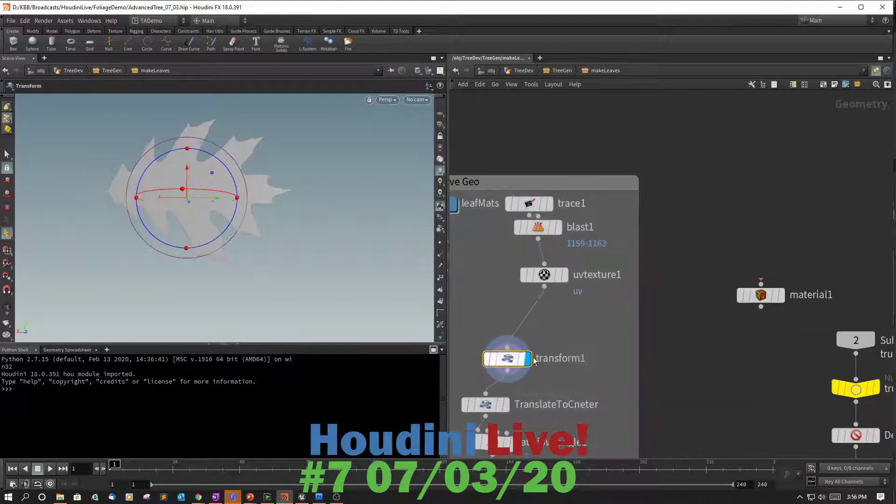
{"action": "left_click_drag", "start_coordinate": [760, 297], "coordinate": [529, 318]}
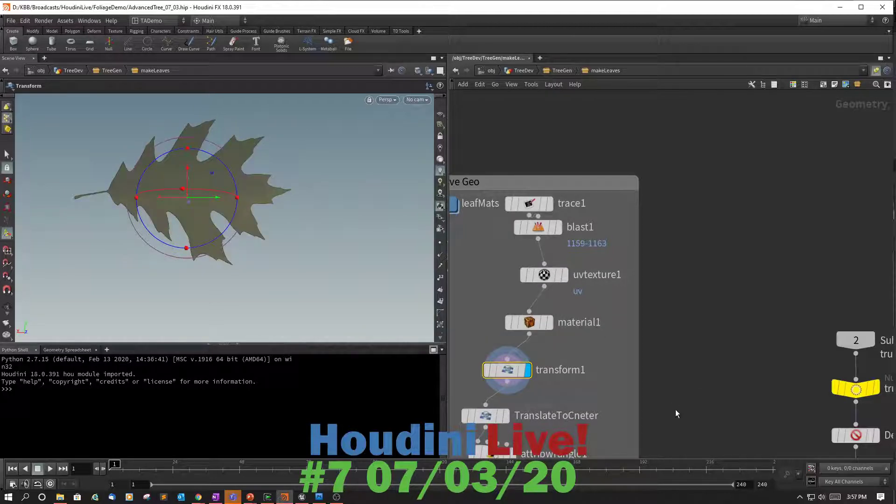
{"action": "key", "text": "Escape"}
{"action": "left_click_drag", "start_coordinate": [243, 252], "coordinate": [220, 256]}
{"action": "key", "text": "Return"}
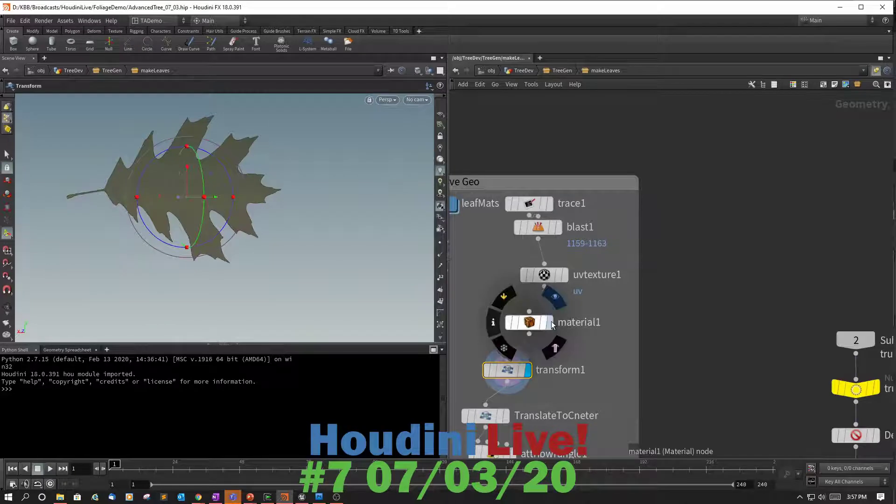
{"action": "left_click", "coordinate": [550, 323]}
{"action": "key", "text": "Escape"}
Toggle the display flag from uvtexture1 back to material1, orbiting the leaf face-on
{"action": "scroll", "coordinate": [281, 268], "scroll_direction": "up", "scroll_amount": 3}
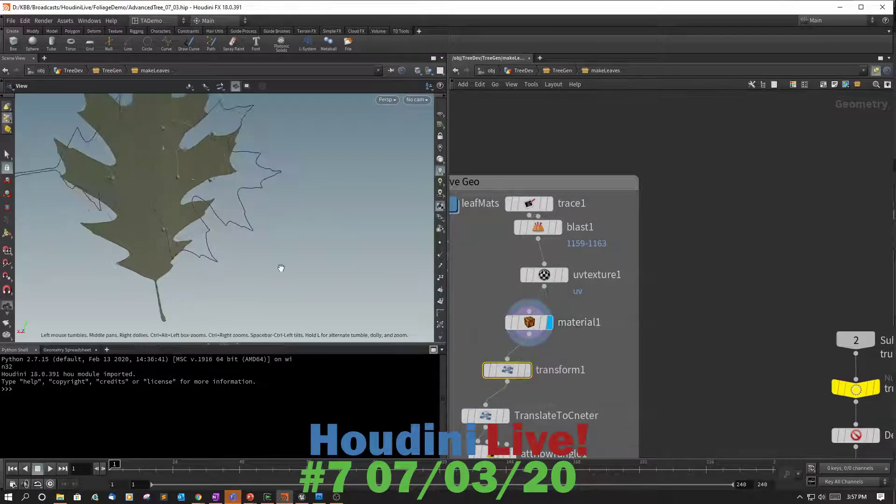
{"action": "left_click_drag", "start_coordinate": [281, 268], "coordinate": [331, 266]}
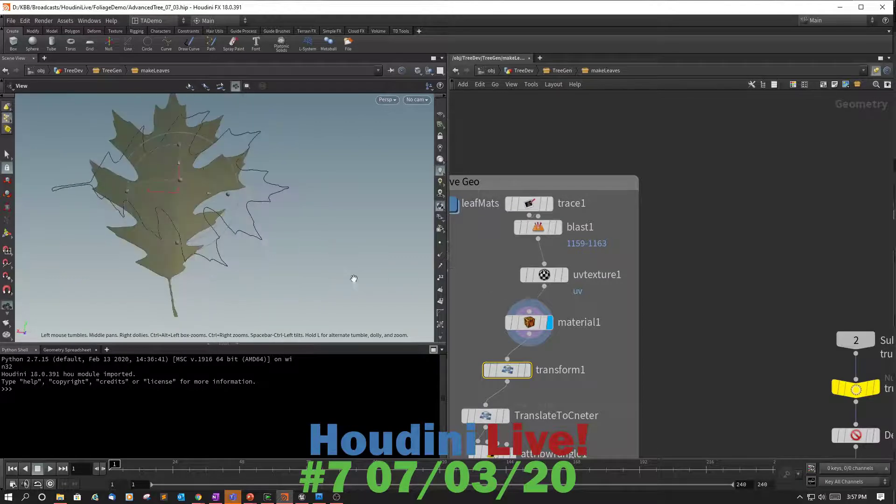
{"action": "left_click", "coordinate": [565, 275]}
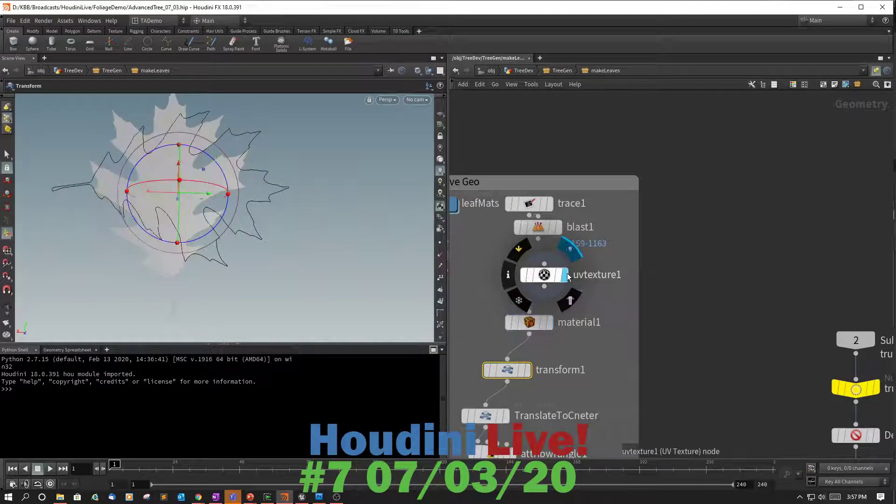
{"action": "key", "text": "Escape"}
{"action": "mouse_move", "coordinate": [309, 282]}
{"action": "left_mouse_down"}
{"action": "mouse_move", "coordinate": [364, 294]}
{"action": "mouse_move", "coordinate": [314, 298]}
{"action": "left_mouse_up"}
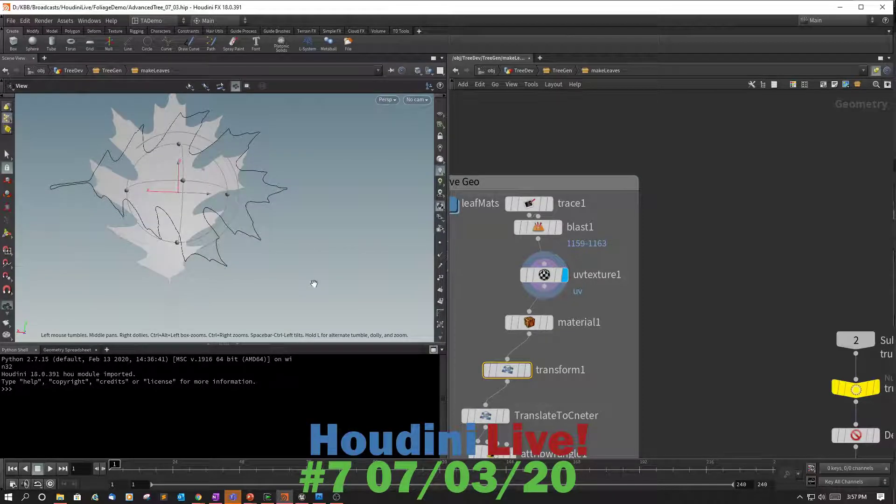
{"action": "left_click", "coordinate": [544, 275]}
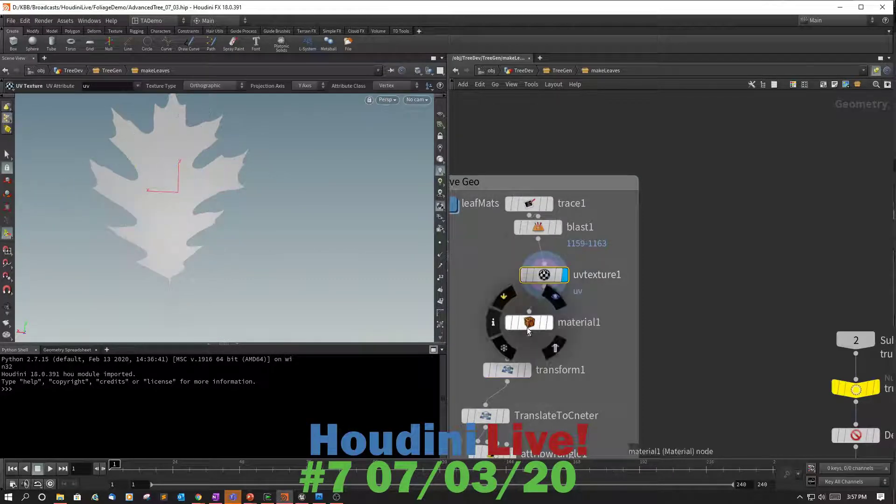
{"action": "left_click", "coordinate": [527, 327]}
{"action": "left_click", "coordinate": [549, 322]}
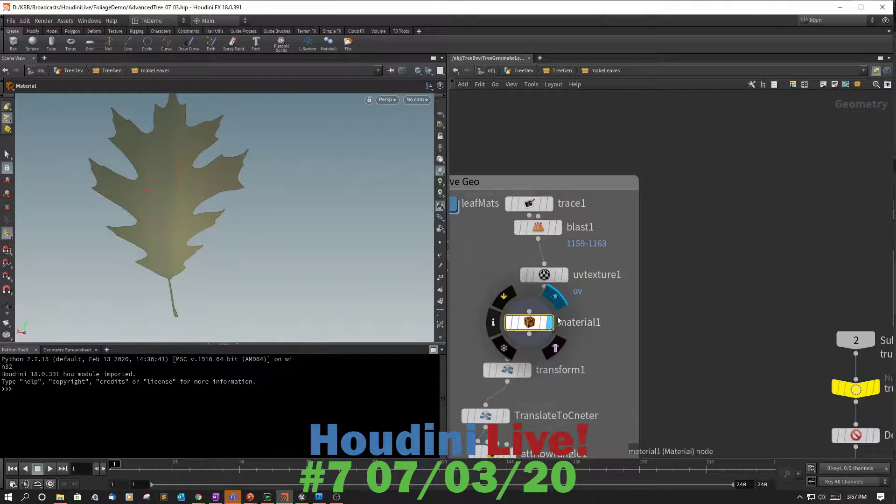
Bring up the viewport's Persp menu and its Set View list
{"action": "left_click", "coordinate": [386, 101]}
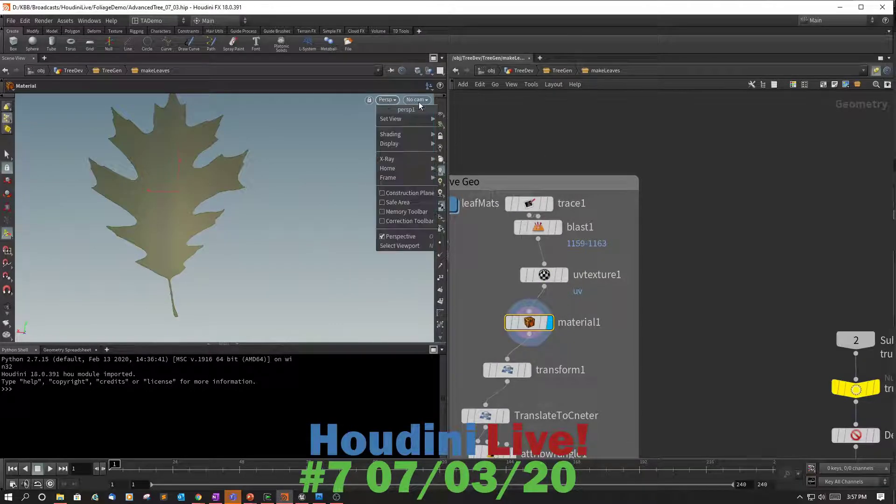
{"action": "left_click", "coordinate": [418, 100]}
{"action": "left_click", "coordinate": [418, 100]}
{"action": "left_click", "coordinate": [388, 99]}
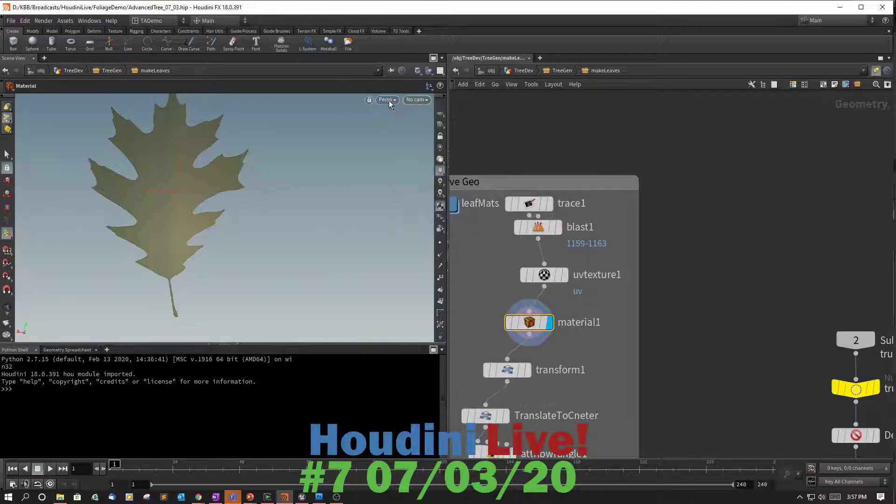
{"action": "left_click", "coordinate": [389, 100]}
{"action": "mouse_move", "coordinate": [397, 118]}
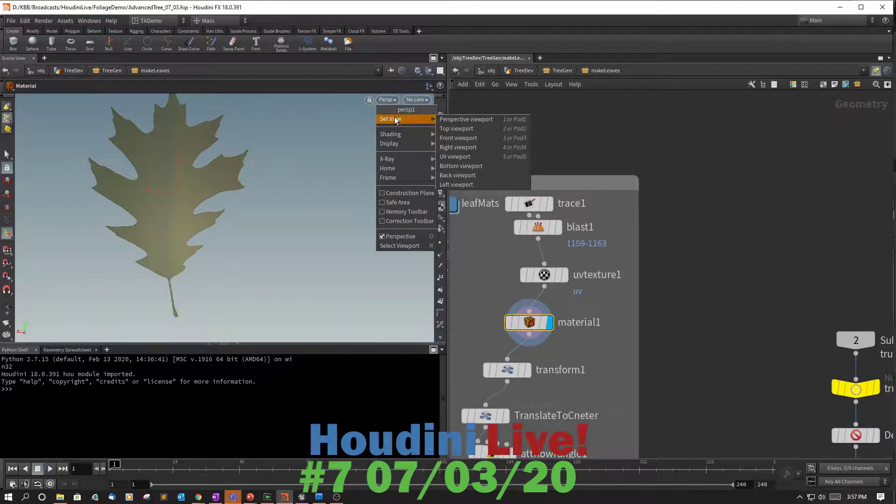
Switch the viewport to the UV view and display uvtexture1 with floating parameters
{"action": "left_click", "coordinate": [460, 157]}
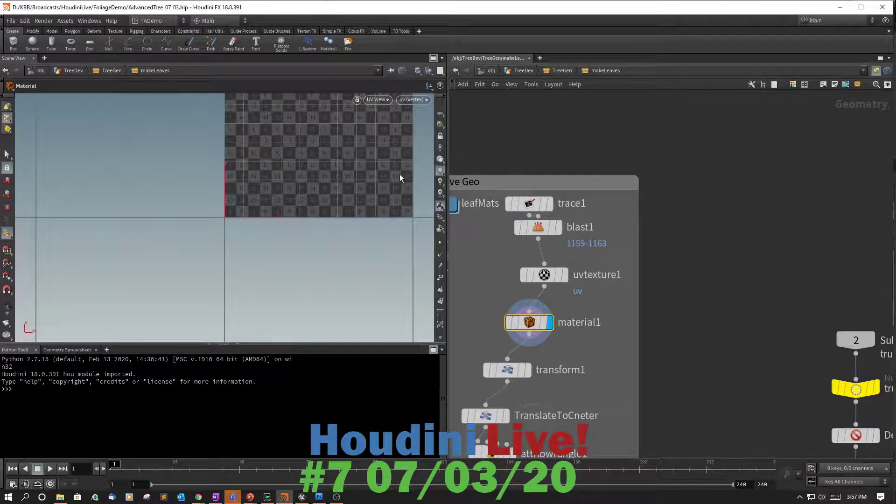
{"action": "key", "text": "Escape"}
{"action": "key", "text": "h"}
{"action": "scroll", "coordinate": [349, 259], "scroll_direction": "down", "scroll_amount": 5}
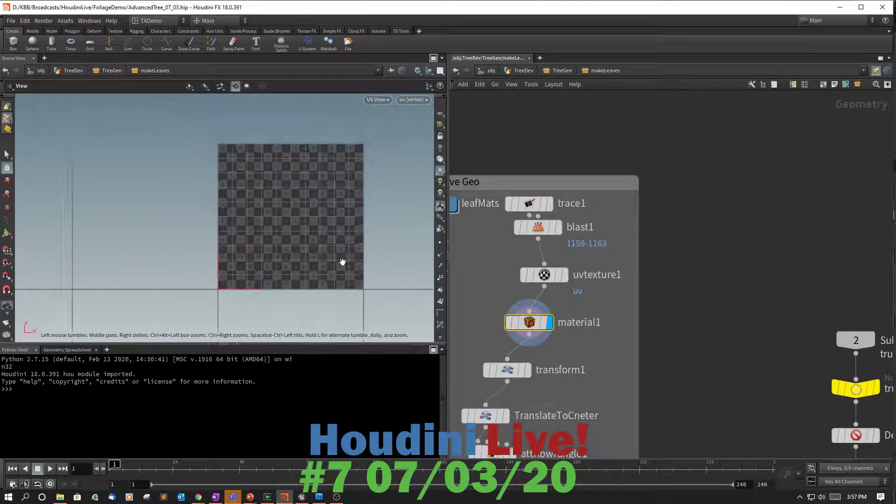
{"action": "scroll", "coordinate": [331, 256], "scroll_direction": "up", "scroll_amount": 1}
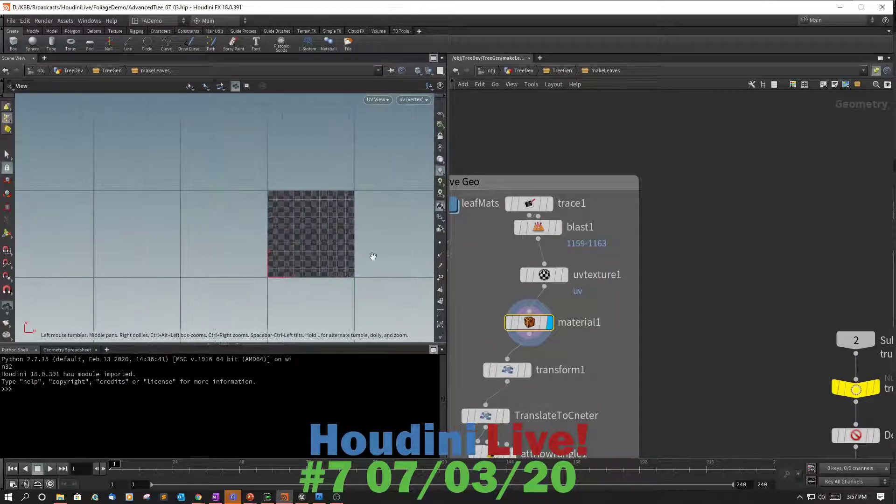
{"action": "left_click", "coordinate": [565, 274]}
{"action": "left_click", "coordinate": [564, 274]}
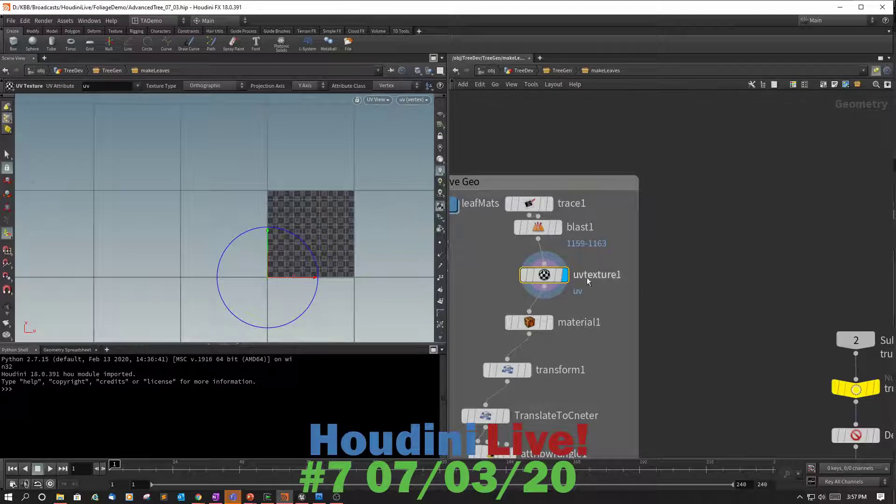
{"action": "mouse_move", "coordinate": [544, 275]}
{"action": "key", "text": "p"}
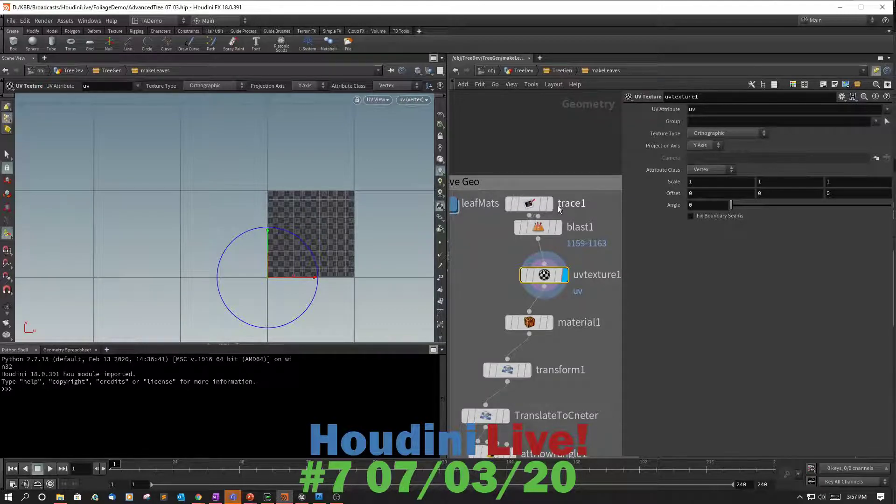
Return the viewport to Perspective and tumble to inspect the leaf
{"action": "left_click", "coordinate": [383, 100]}
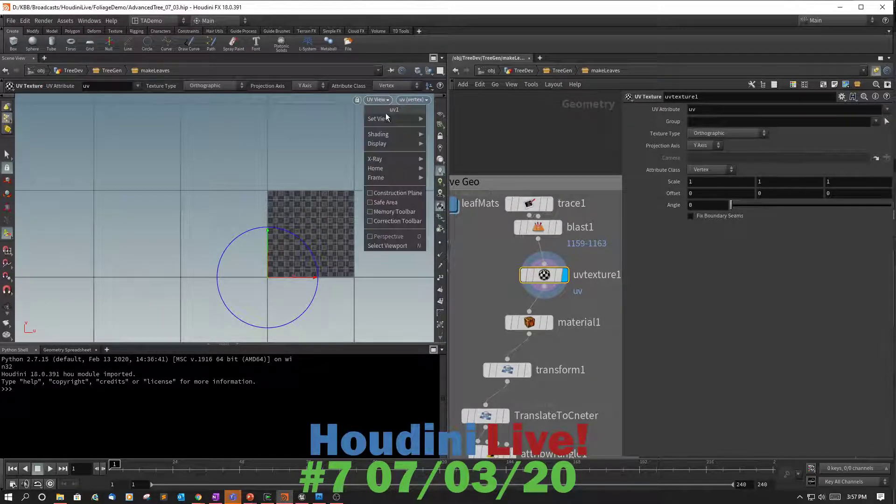
{"action": "mouse_move", "coordinate": [391, 120]}
{"action": "left_click", "coordinate": [441, 120]}
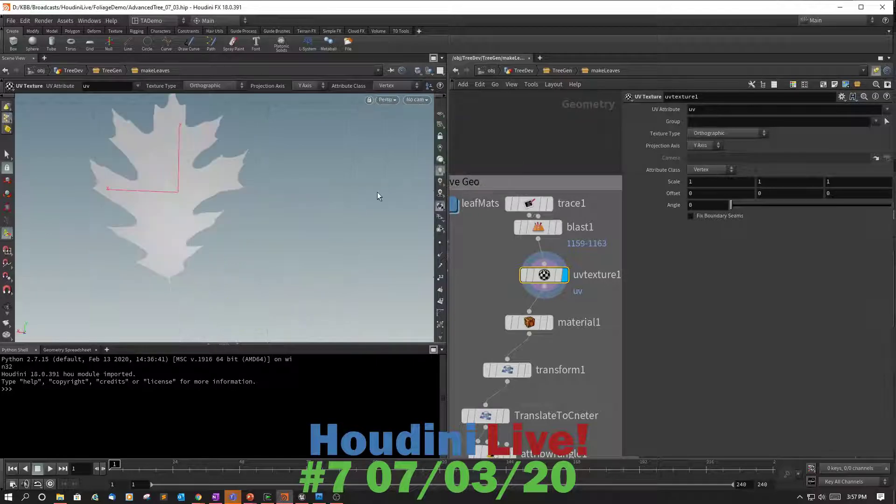
{"action": "key", "text": "space"}
{"action": "left_click_drag", "start_coordinate": [352, 205], "coordinate": [103, 272]}
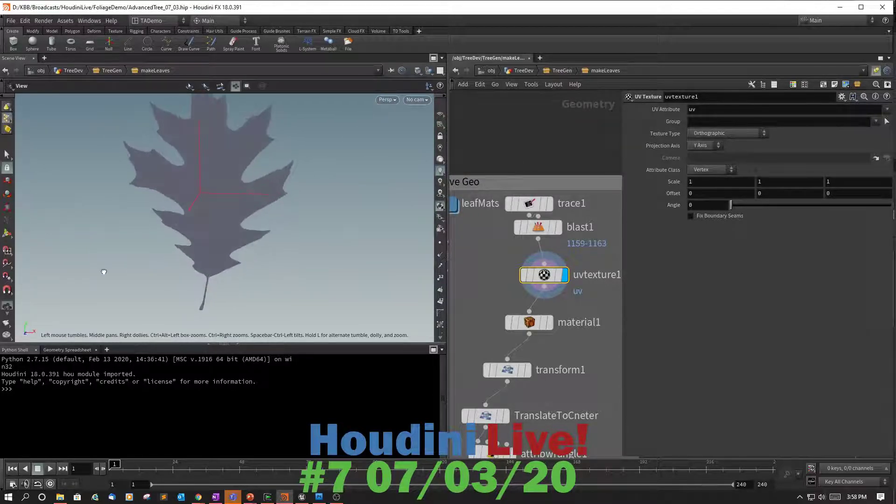
{"action": "key", "text": "Return"}
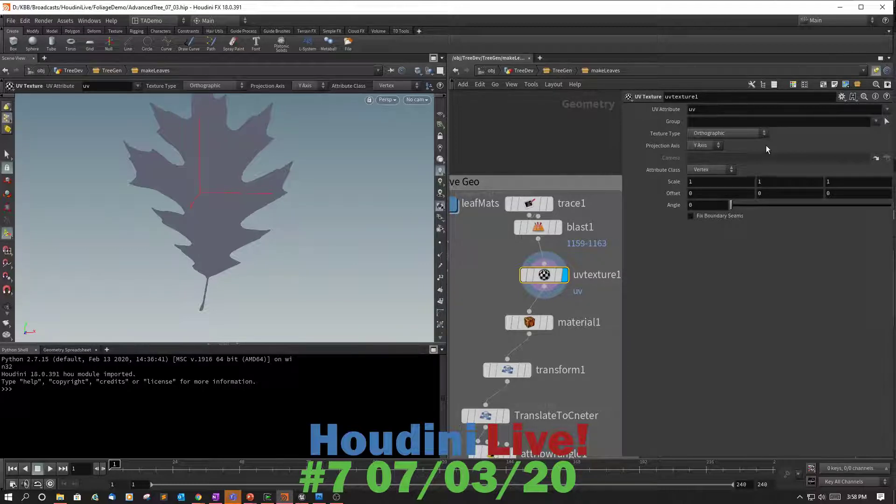
Set uvtexture1's Projection Axis to Z Axis and check the leaf's UV layout
{"action": "left_click", "coordinate": [719, 147]}
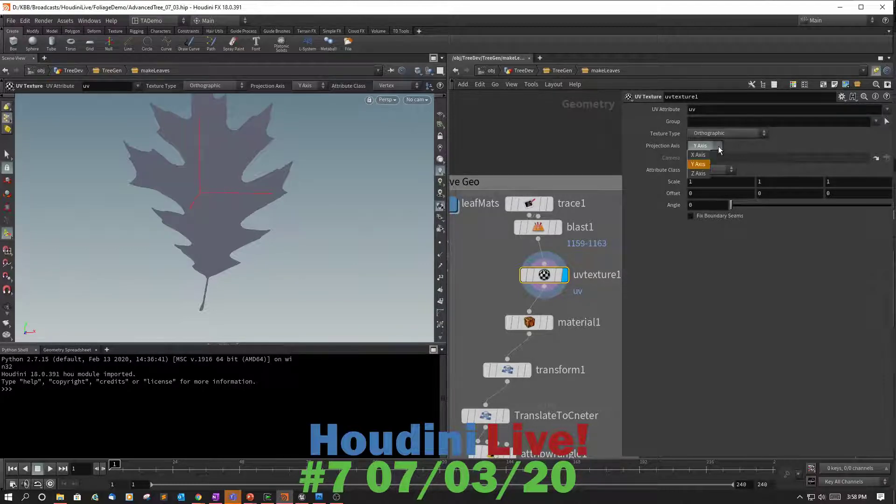
{"action": "left_click", "coordinate": [699, 173]}
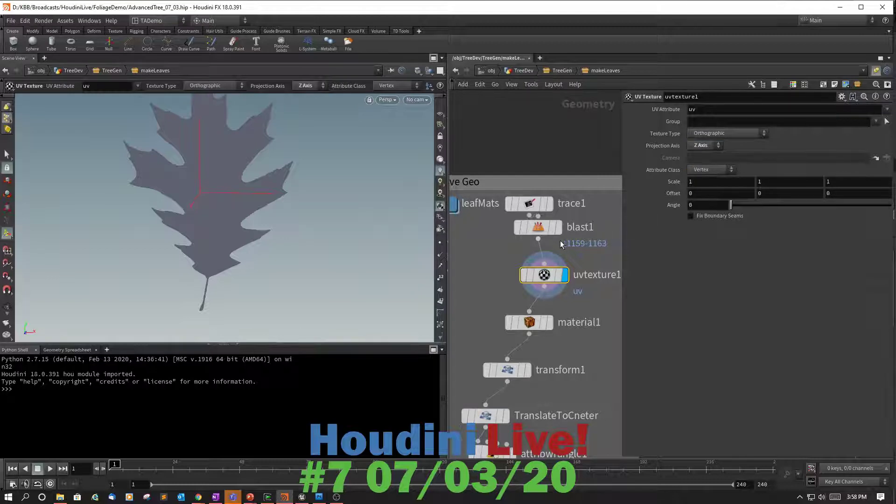
{"action": "left_click", "coordinate": [394, 103]}
{"action": "mouse_move", "coordinate": [393, 119]}
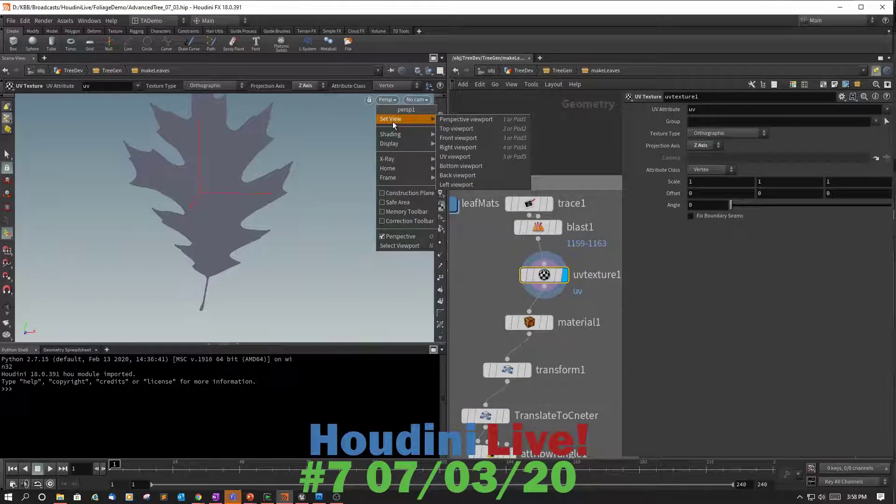
{"action": "left_click", "coordinate": [465, 157]}
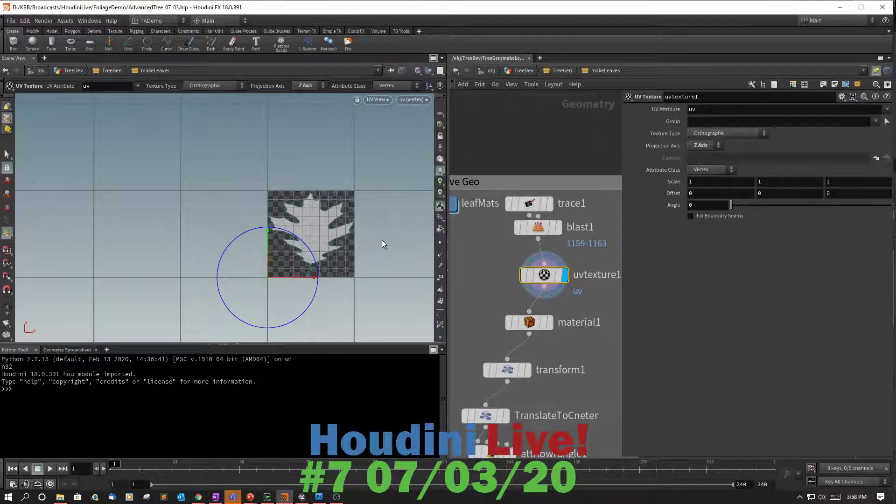
{"action": "key", "text": "Escape"}
{"action": "scroll", "coordinate": [347, 247], "scroll_direction": "up", "scroll_amount": 4}
{"action": "scroll", "coordinate": [346, 246], "scroll_direction": "up", "scroll_amount": 2}
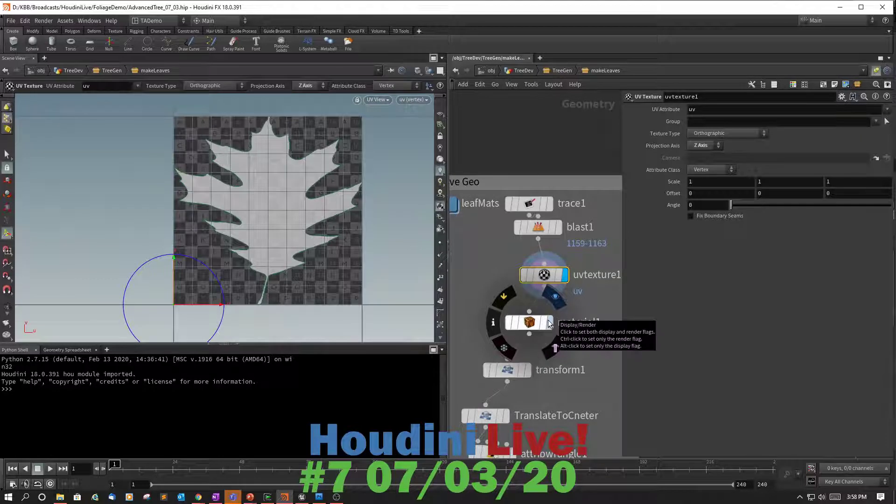
Display material1's textured leaf and tumble it in the Perspective viewport
{"action": "left_click", "coordinate": [549, 323]}
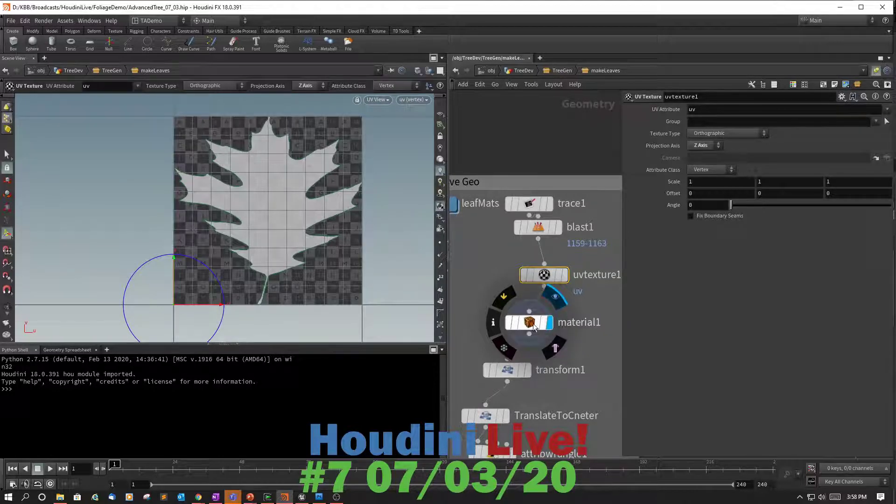
{"action": "left_click", "coordinate": [536, 323]}
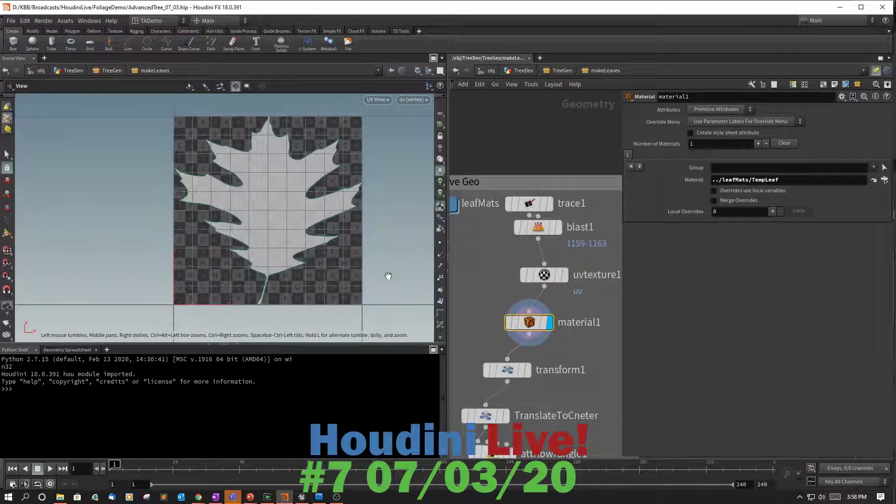
{"action": "key", "text": "Return"}
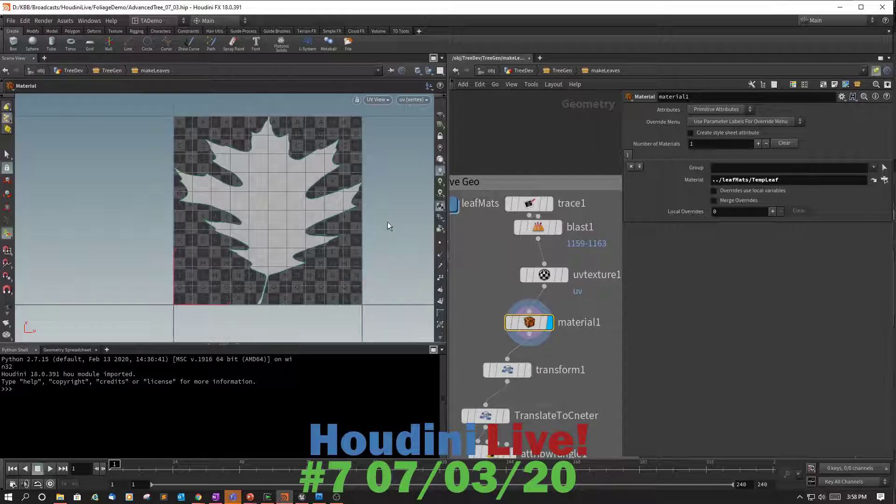
{"action": "left_click", "coordinate": [376, 101]}
{"action": "mouse_move", "coordinate": [381, 120]}
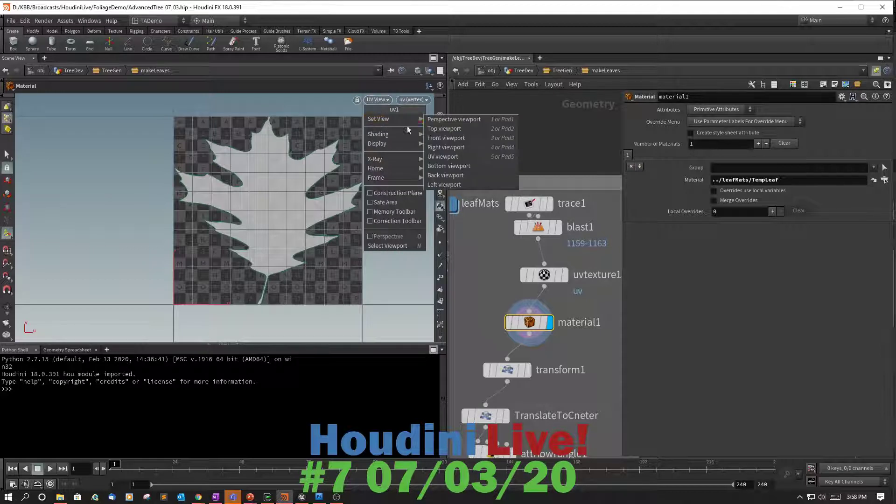
{"action": "left_click", "coordinate": [449, 120]}
{"action": "key", "text": "space"}
{"action": "left_click_drag", "start_coordinate": [320, 264], "coordinate": [334, 252]}
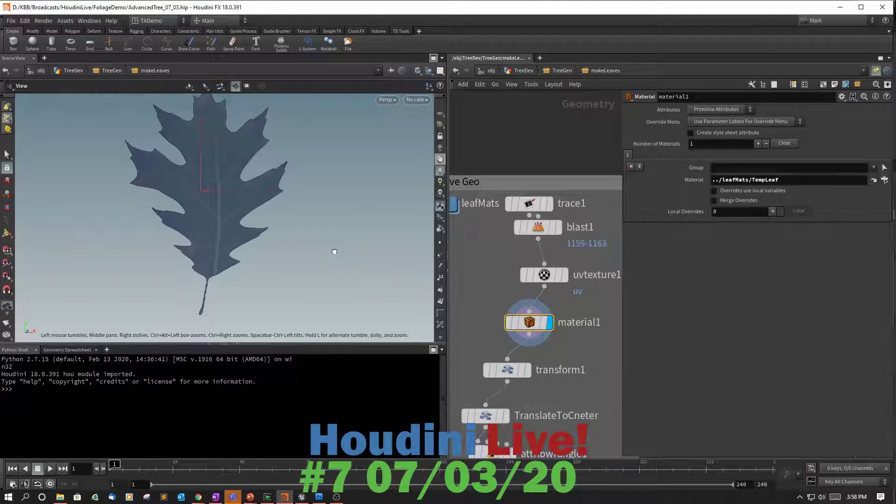
{"action": "key", "text": "Return"}
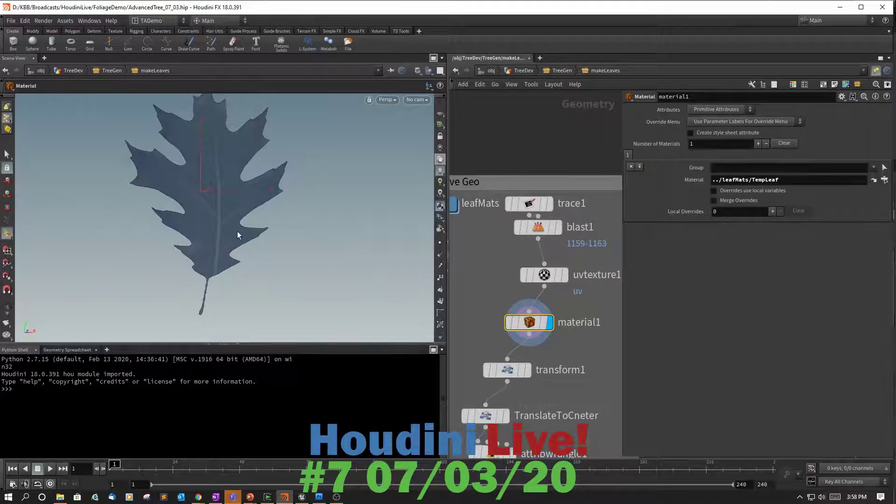
Shift uvtexture1's Offset X to about -0.04 and enlarge Scale X to roughly 1.2
{"action": "left_click", "coordinate": [550, 276]}
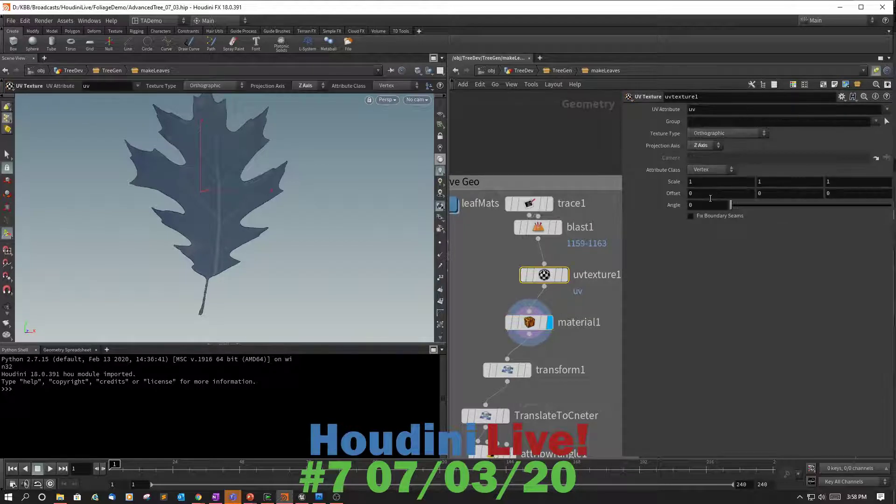
{"action": "middle_click_drag", "start_coordinate": [725, 193], "coordinate": [622, 249]}
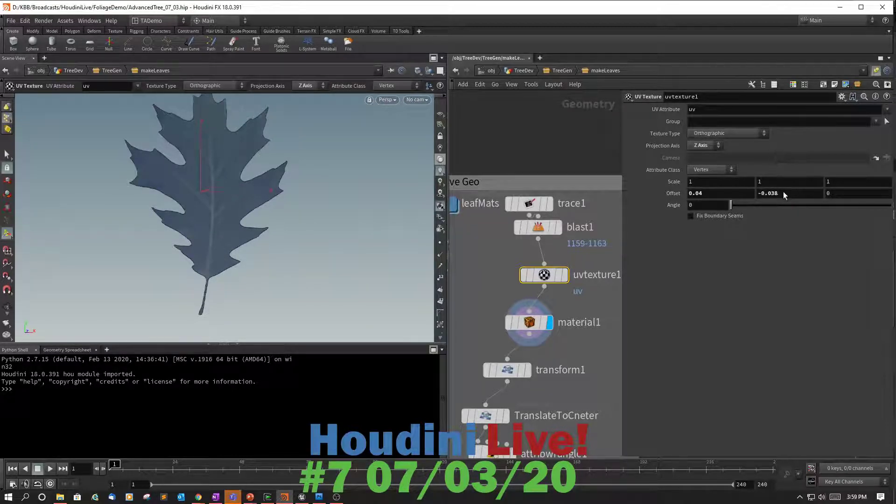
{"action": "middle_click_drag", "start_coordinate": [725, 189], "coordinate": [688, 211]}
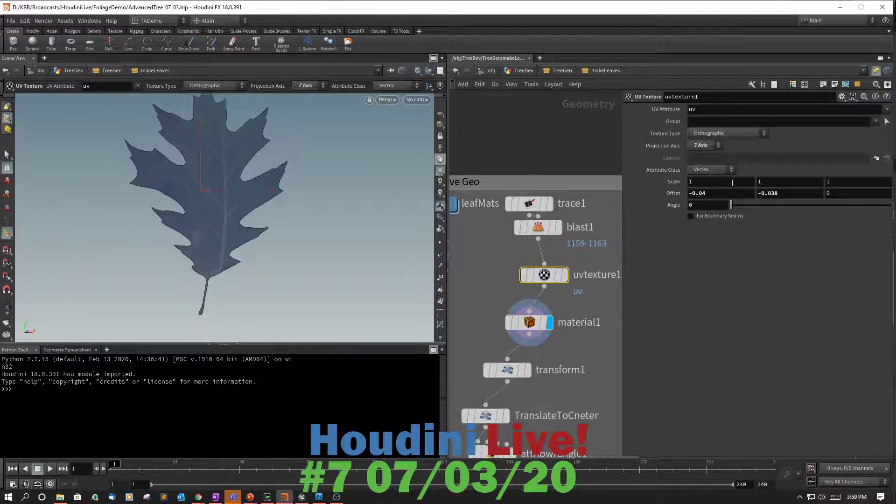
{"action": "middle_click_drag", "start_coordinate": [739, 184], "coordinate": [803, 211]}
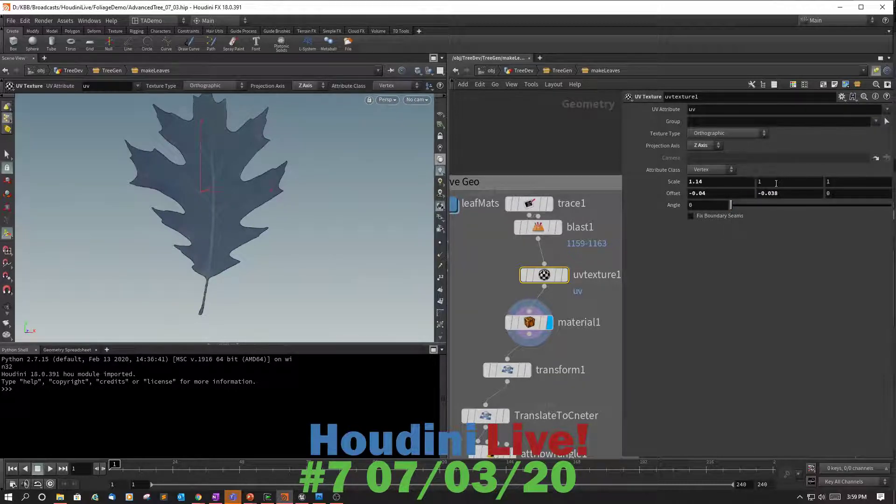
{"action": "middle_click_drag", "start_coordinate": [777, 182], "coordinate": [647, 218]}
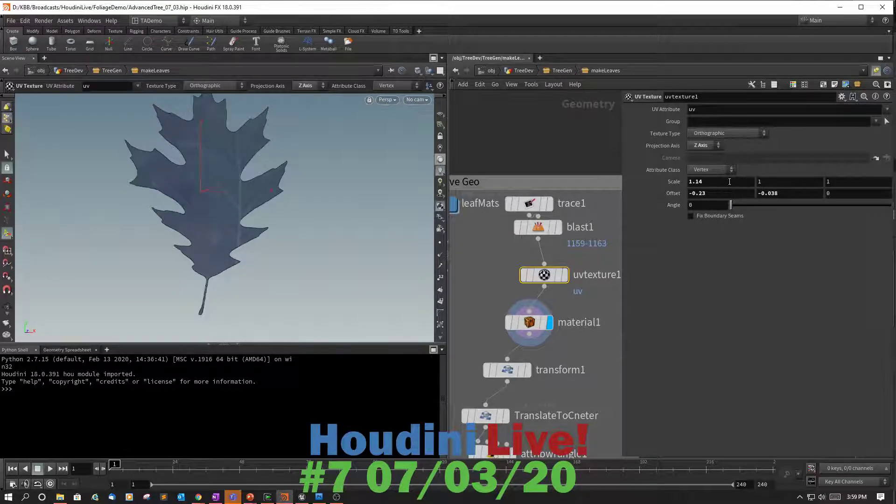
{"action": "middle_click_drag", "start_coordinate": [729, 181], "coordinate": [668, 224]}
Fit the texture with Scale 0.877, 0.95 and Offset 0.098, -0.008, checking the back
{"action": "middle_click_drag", "start_coordinate": [747, 181], "coordinate": [633, 218]}
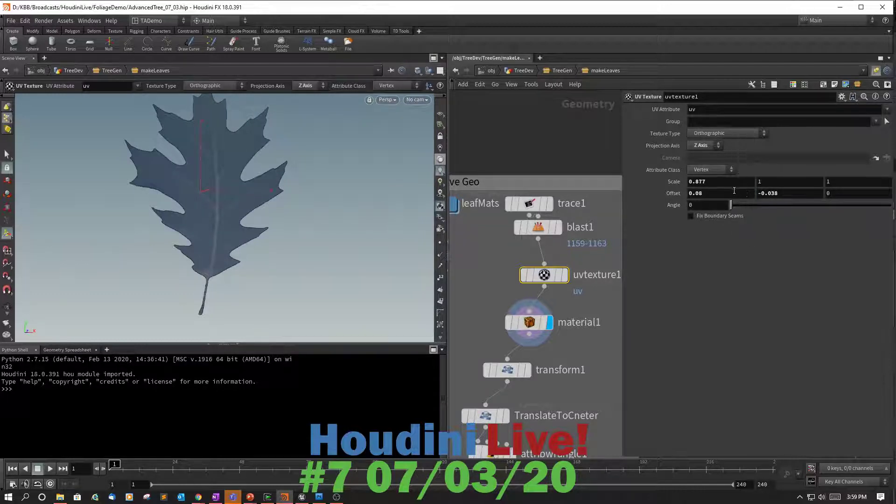
{"action": "middle_click_drag", "start_coordinate": [737, 200], "coordinate": [817, 231]}
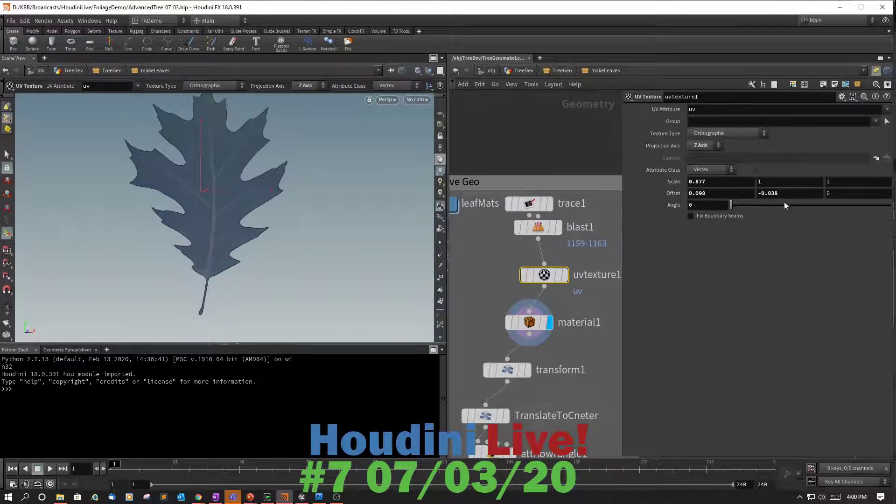
{"action": "middle_click_drag", "start_coordinate": [781, 181], "coordinate": [795, 203]}
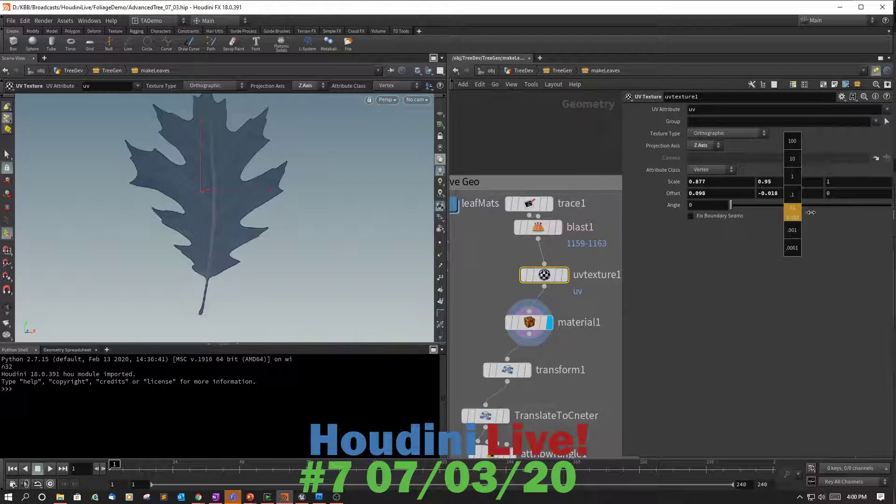
{"action": "middle_click_drag", "start_coordinate": [814, 212], "coordinate": [766, 203]}
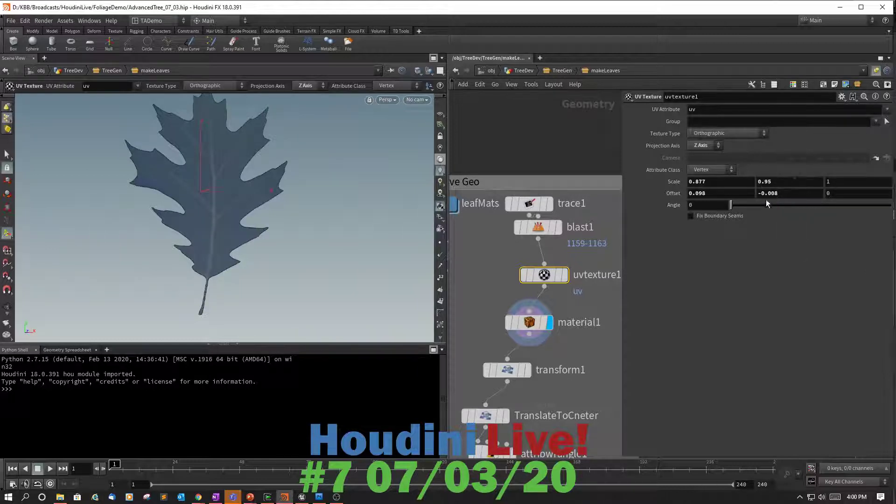
{"action": "key", "text": "Escape"}
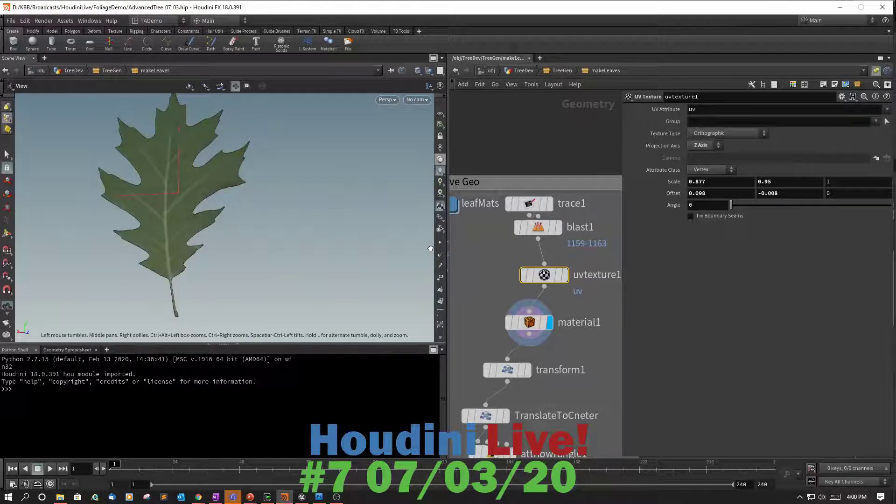
{"action": "left_click_drag", "start_coordinate": [420, 252], "coordinate": [390, 292]}
{"action": "key", "text": "Return"}
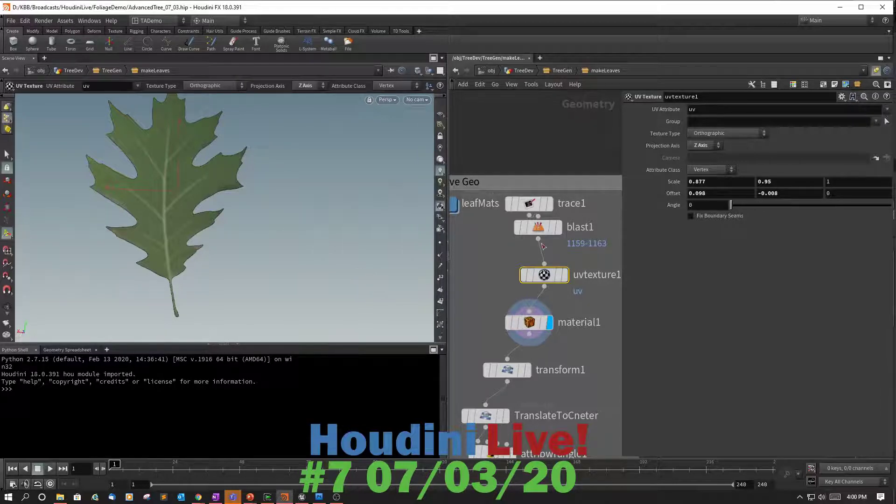
Display the final null node below copy1, frame the leaf outline, then go up to TreeGen
{"action": "scroll", "coordinate": [553, 161], "scroll_direction": "down", "scroll_amount": 2}
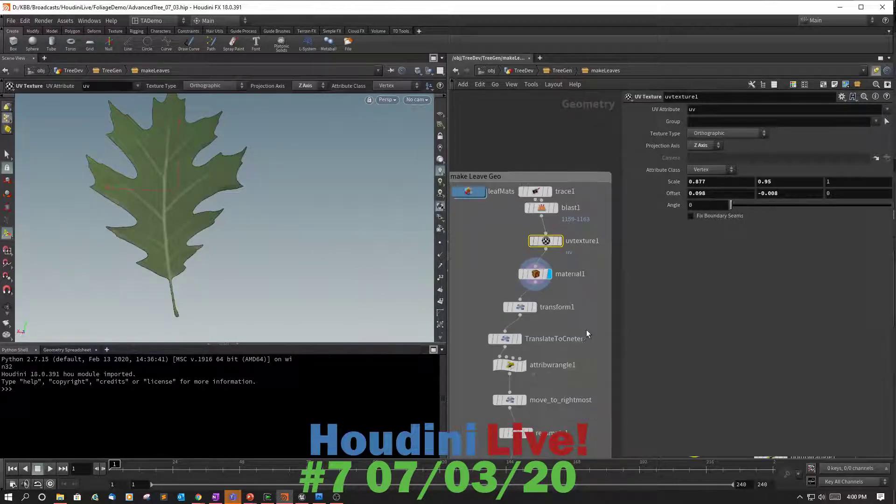
{"action": "middle_click_drag", "start_coordinate": [600, 355], "coordinate": [553, 152]}
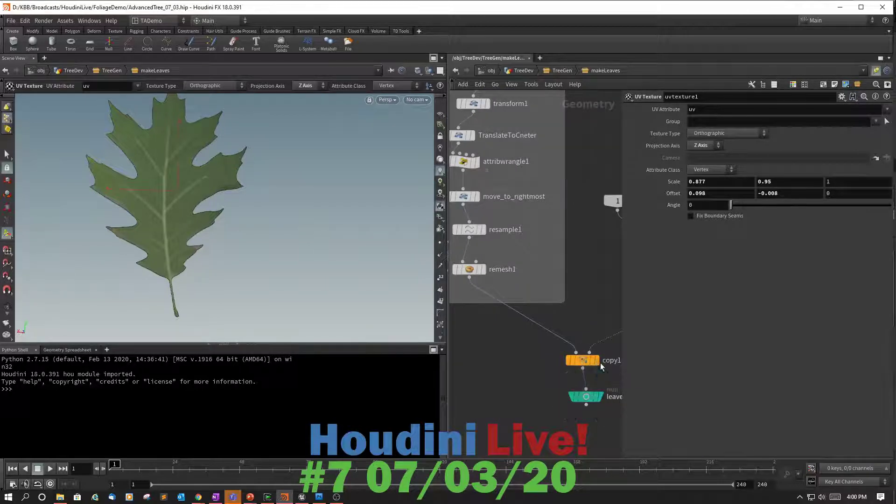
{"action": "mouse_move", "coordinate": [593, 360]}
{"action": "left_click", "coordinate": [602, 388]}
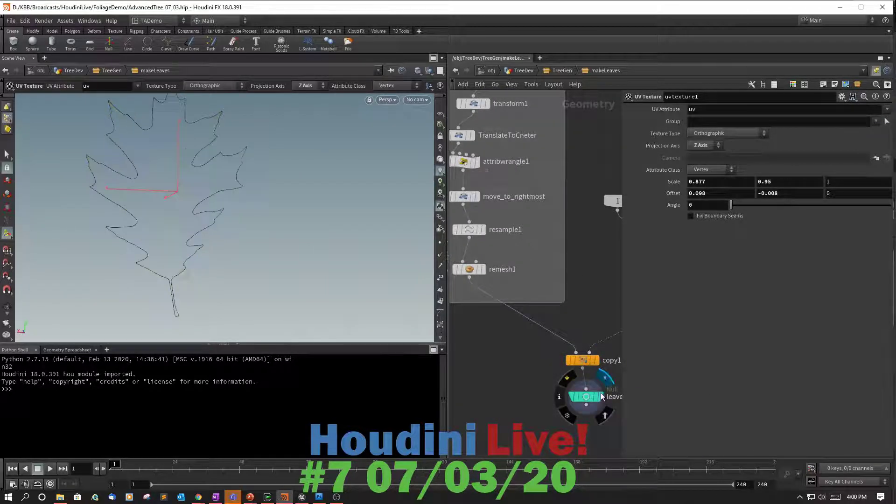
{"action": "key", "text": "h"}
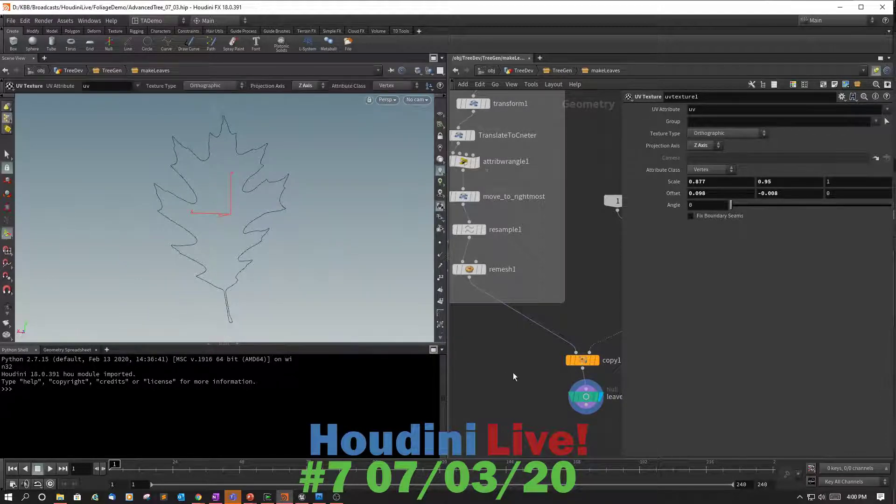
{"action": "key", "text": "u"}
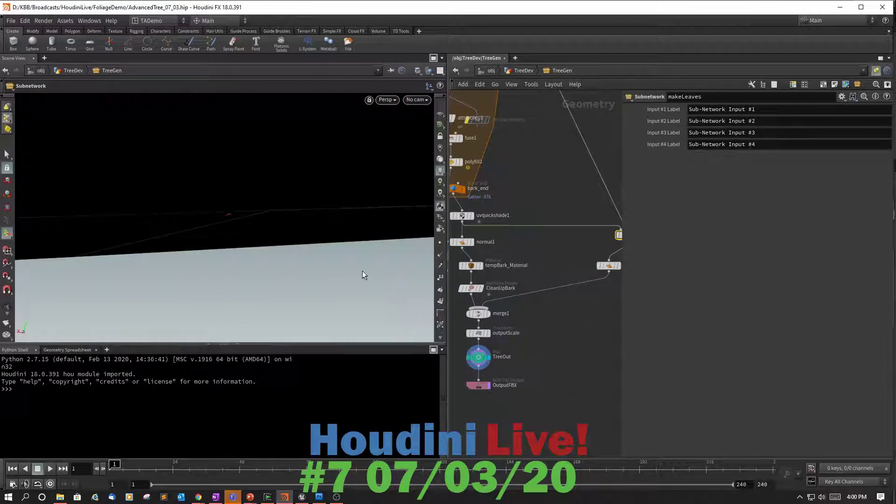
Zoom and tumble the viewport to inspect the leaf-covered tree
{"action": "scroll", "coordinate": [362, 276], "scroll_direction": "down", "scroll_amount": 6}
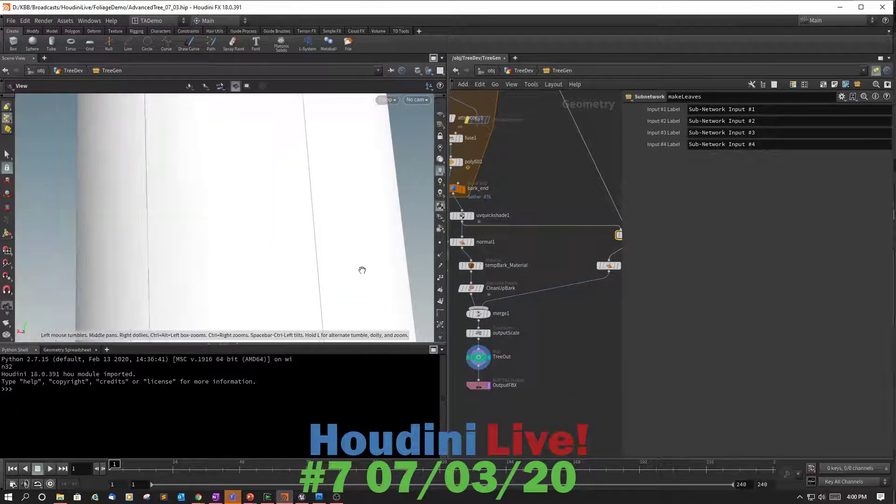
{"action": "scroll", "coordinate": [332, 263], "scroll_direction": "down", "scroll_amount": 5}
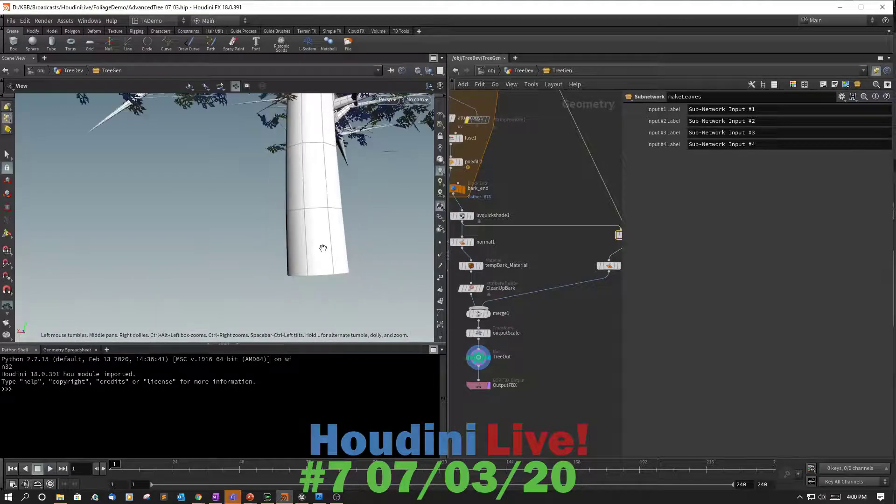
{"action": "scroll", "coordinate": [333, 236], "scroll_direction": "up", "scroll_amount": 6}
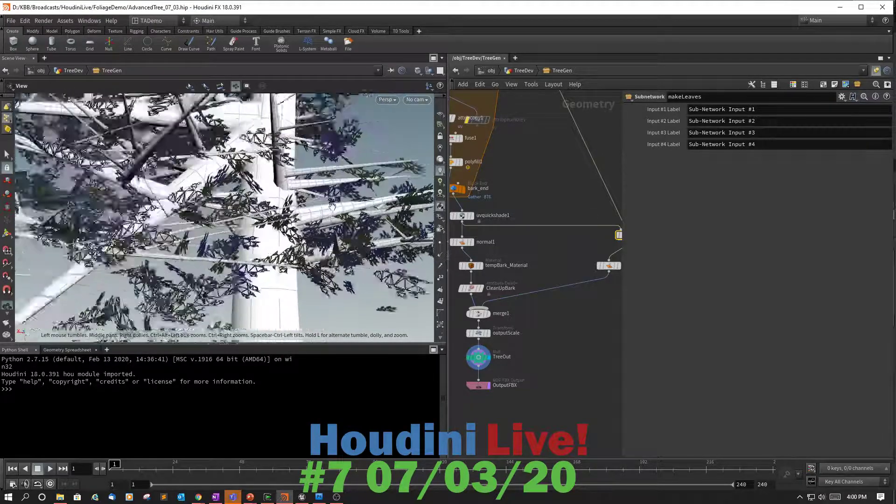
{"action": "scroll", "coordinate": [295, 252], "scroll_direction": "down", "scroll_amount": 6}
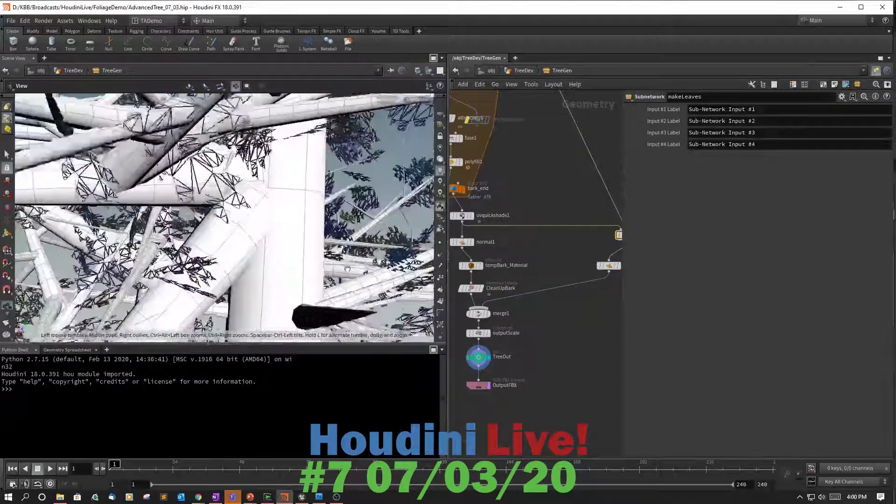
{"action": "left_click_drag", "start_coordinate": [335, 272], "coordinate": [302, 249]}
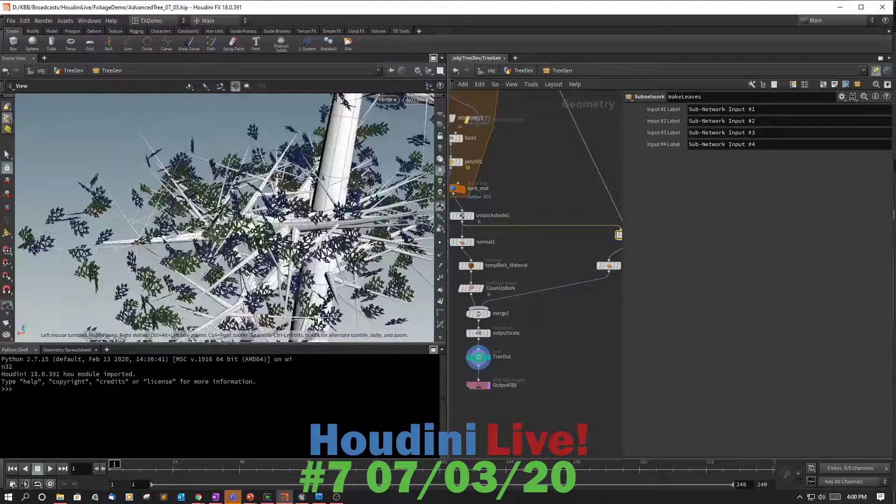
{"action": "key", "text": "Return"}
Bring makeLeaves into view, tumble the tree again, and save the scene from the File menu
{"action": "middle_click_drag", "start_coordinate": [548, 165], "coordinate": [459, 158]}
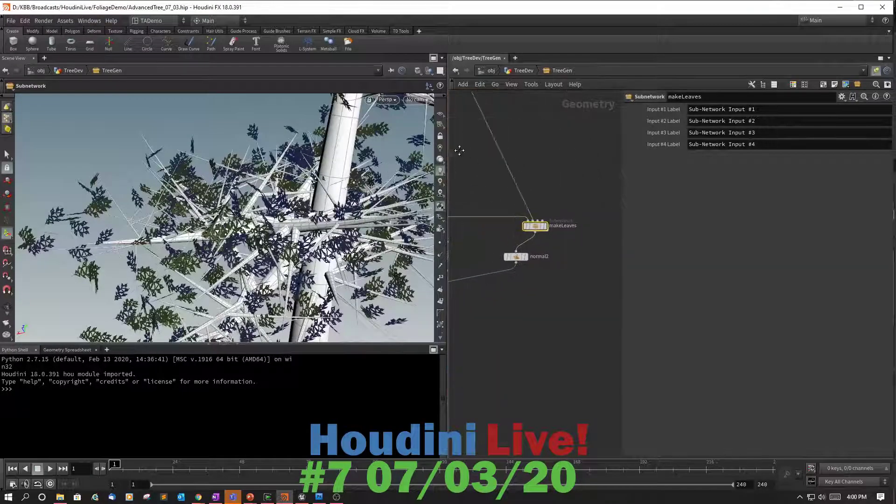
{"action": "scroll", "coordinate": [479, 157], "scroll_direction": "up", "scroll_amount": 1}
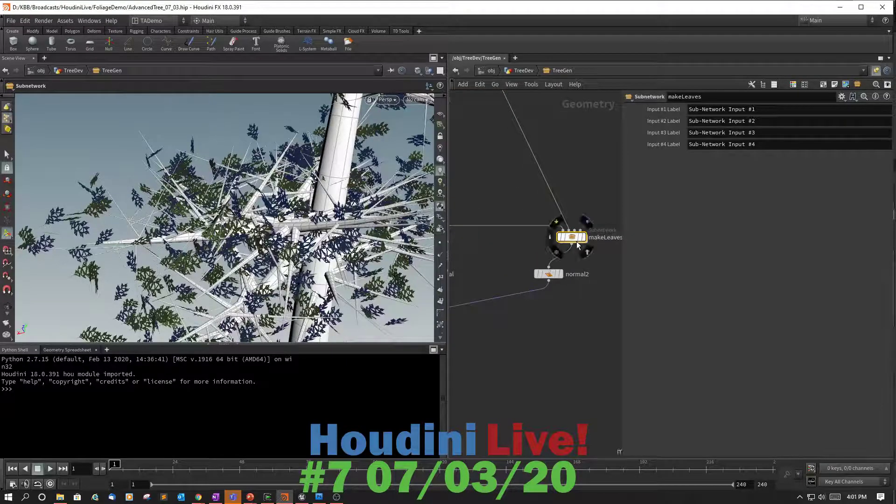
{"action": "key", "text": "Escape"}
{"action": "left_click_drag", "start_coordinate": [280, 220], "coordinate": [411, 194]}
{"action": "key", "text": "Return"}
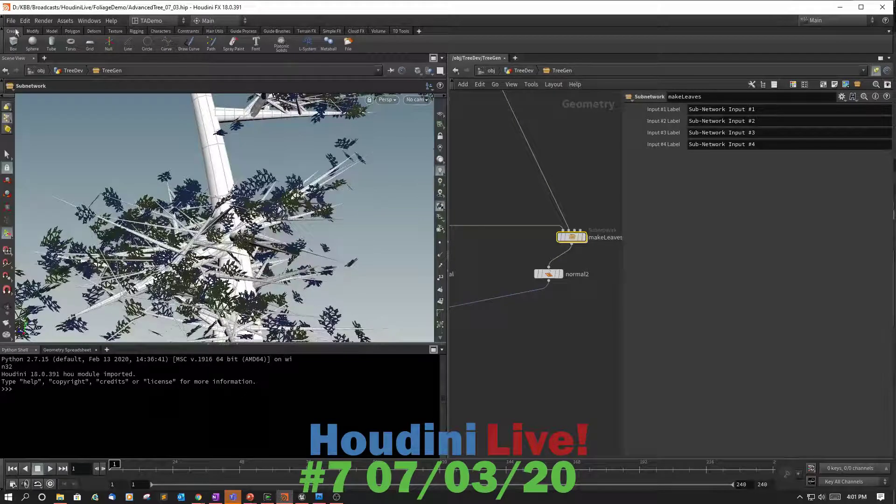
{"action": "left_click", "coordinate": [13, 21]}
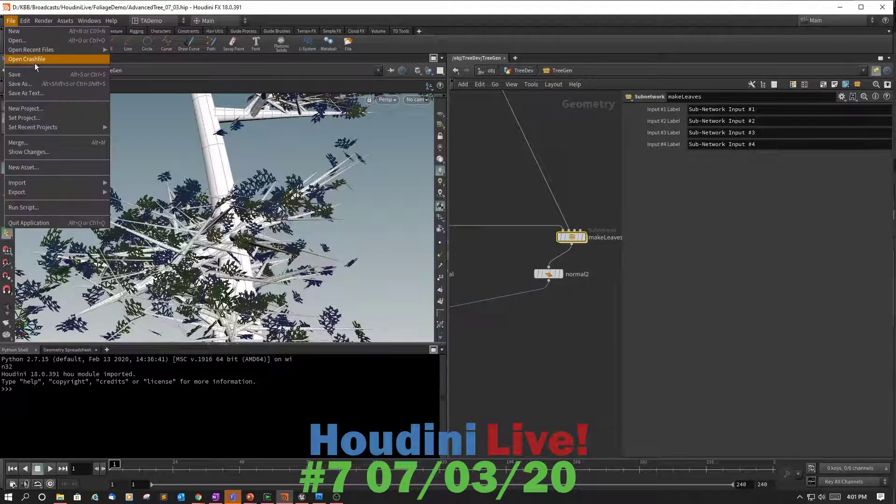
Save the scene and review the OutputFBX ROP's FBX export settings
{"action": "left_click", "coordinate": [24, 74]}
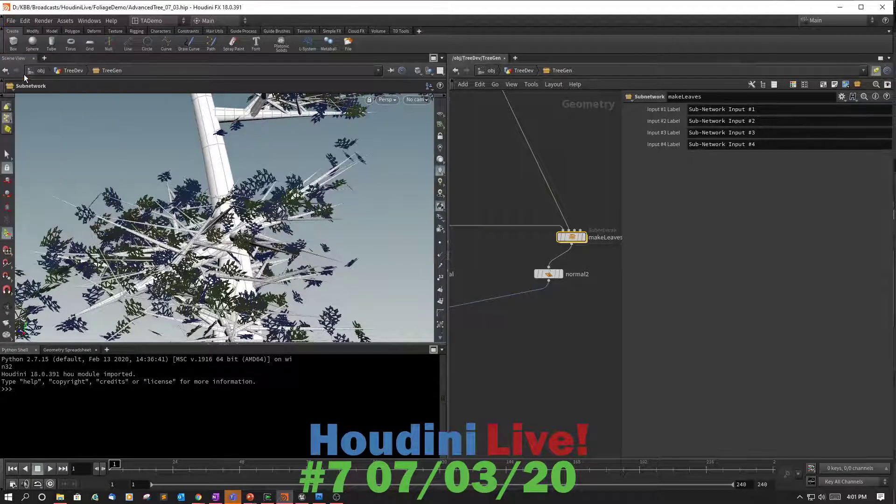
{"action": "middle_click_drag", "start_coordinate": [533, 346], "coordinate": [633, 243]}
{"action": "left_click", "coordinate": [517, 293]}
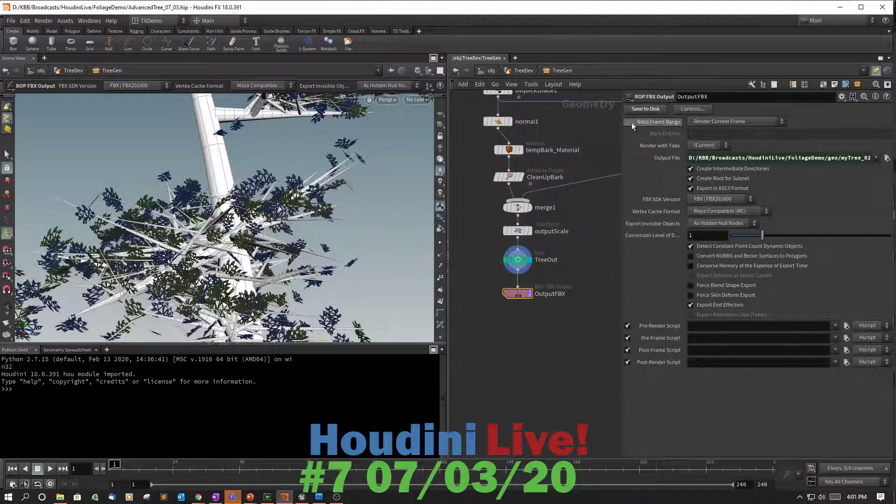
Go up and into TreeDev to check TreeGen's output file, then switch to Unreal Engine
{"action": "key", "text": "u"}
{"action": "key", "text": "u"}
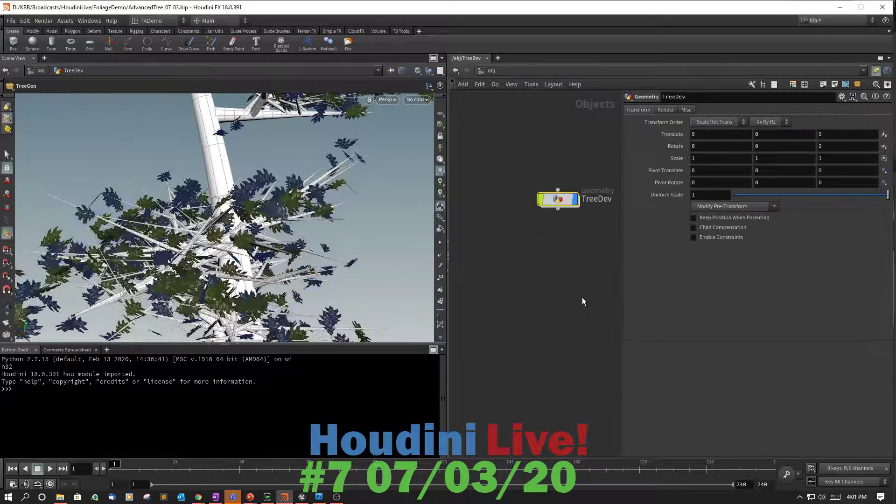
{"action": "double_click", "coordinate": [562, 201]}
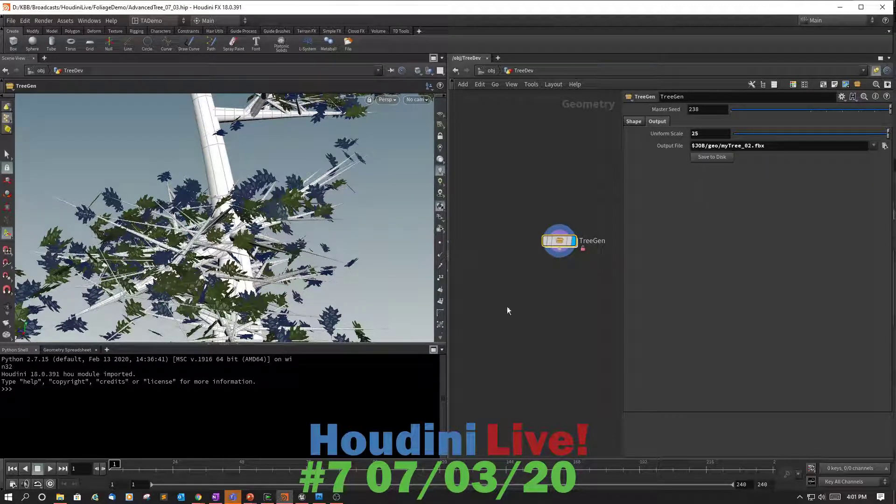
{"action": "left_click", "coordinate": [300, 497]}
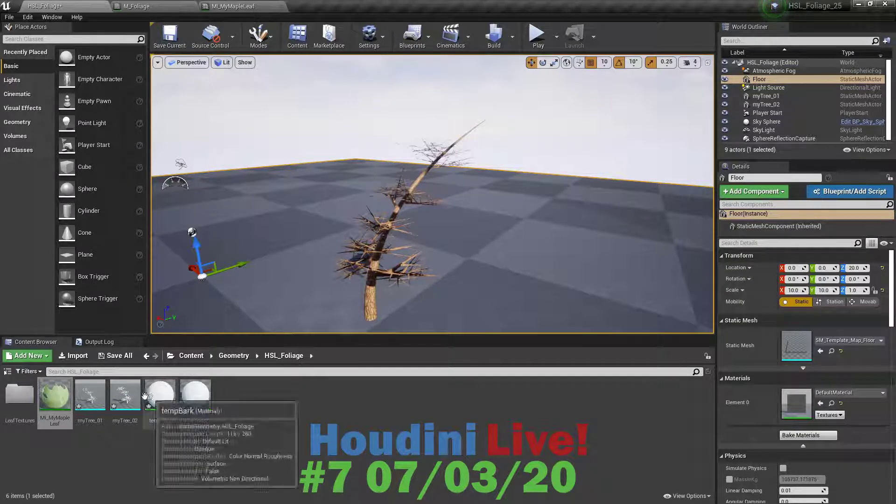
Reimport myTree_02 from its updated FBX and frame the leafy tree upright in the viewport
{"action": "right_click", "coordinate": [124, 397]}
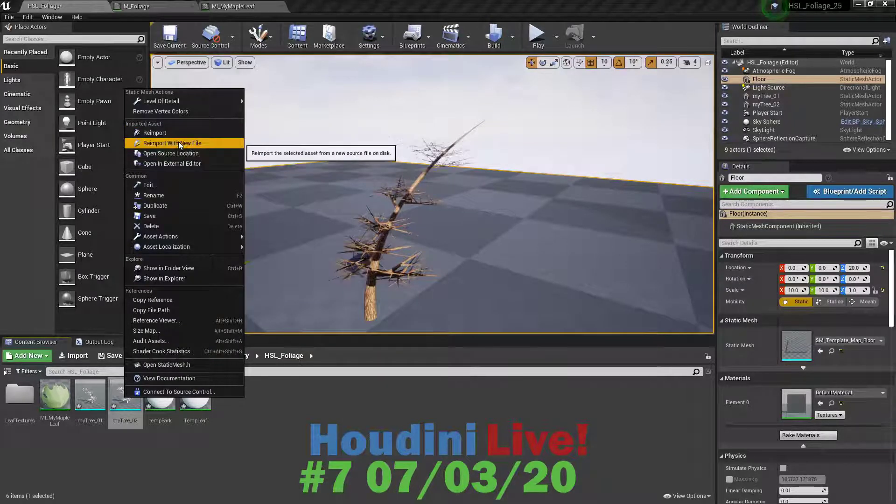
{"action": "left_click", "coordinate": [165, 133]}
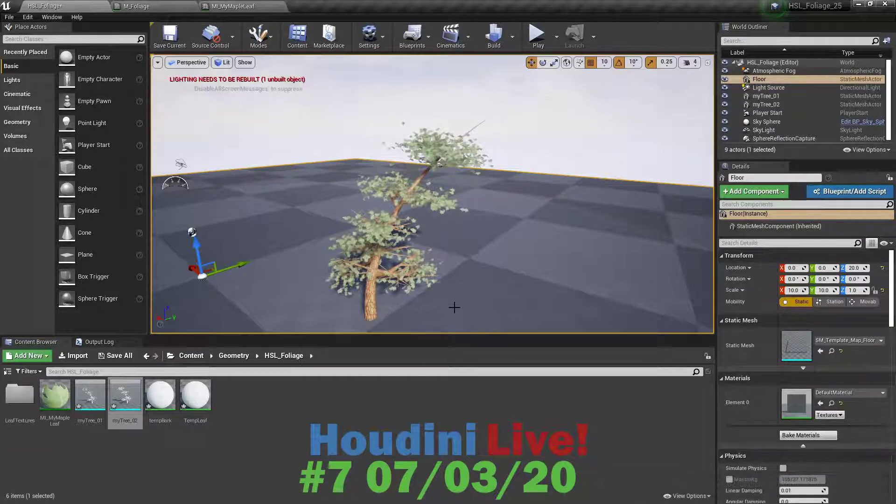
{"action": "scroll", "coordinate": [454, 308], "scroll_direction": "up", "scroll_amount": 6}
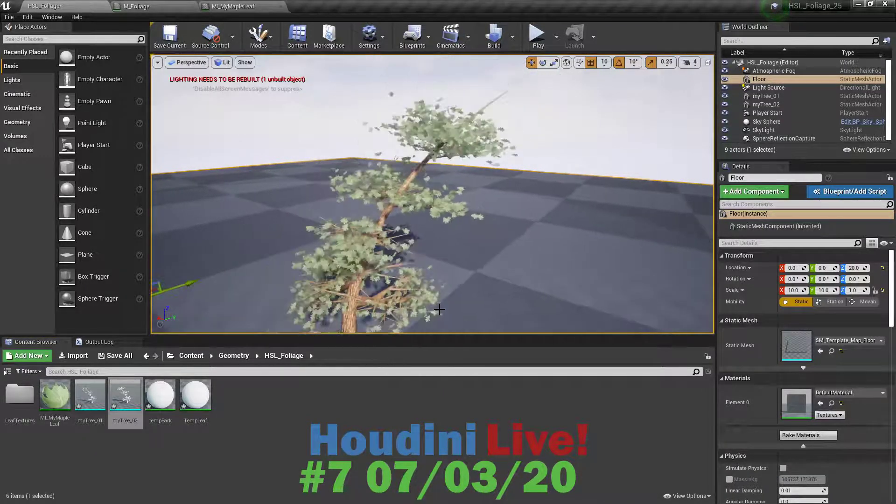
{"action": "right_click_drag", "start_coordinate": [439, 309], "coordinate": [411, 292]}
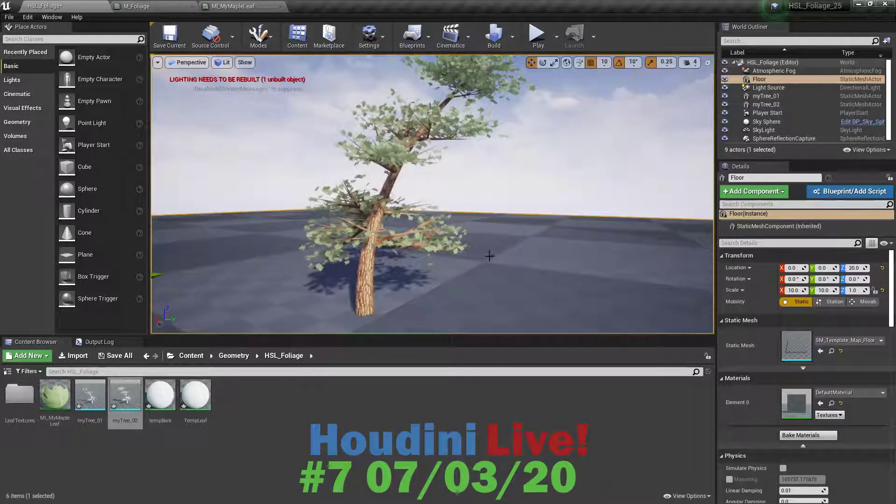
Build the level lighting, dismiss the Message Log, and orbit to see the tree's shadow
{"action": "left_click", "coordinate": [494, 41]}
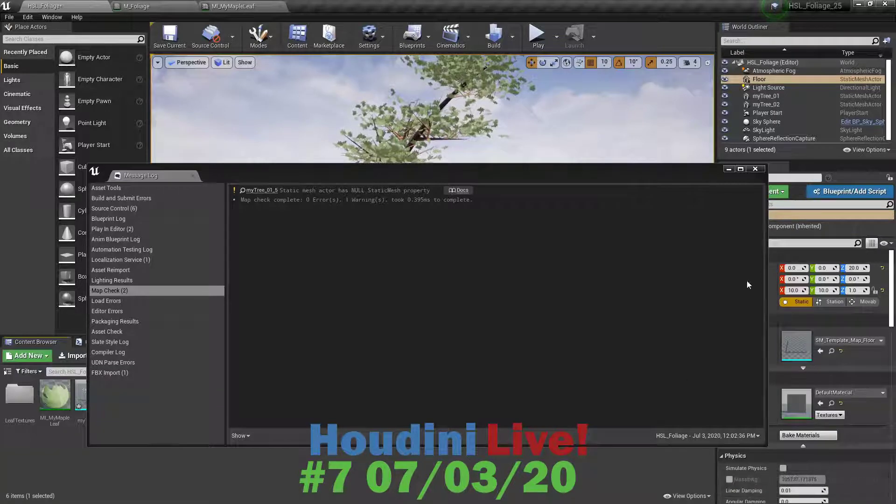
{"action": "left_click", "coordinate": [754, 169]}
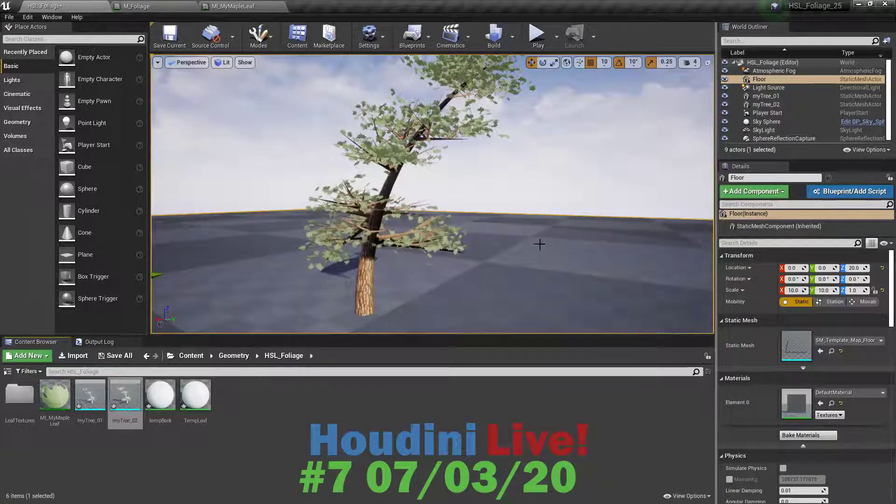
{"action": "right_click_drag", "start_coordinate": [510, 257], "coordinate": [503, 280]}
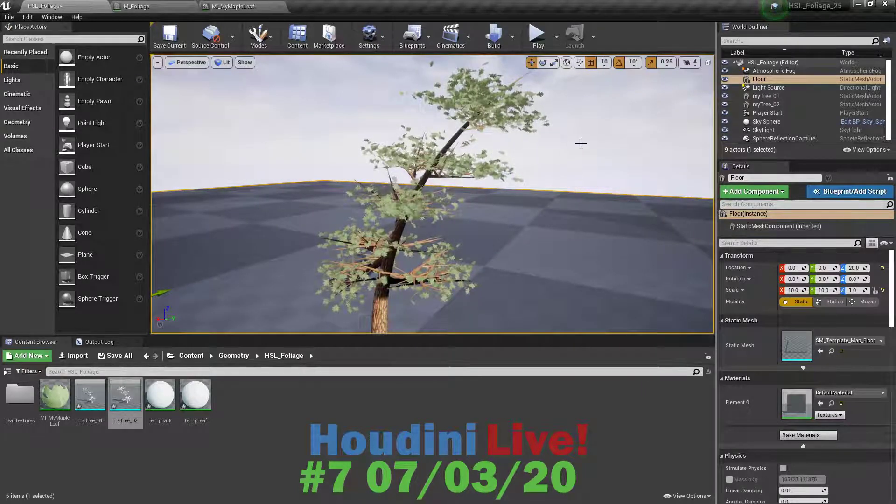
Play the level full screen with F11, run the mannequin past the tree, then return to Houdini
{"action": "left_click", "coordinate": [538, 38]}
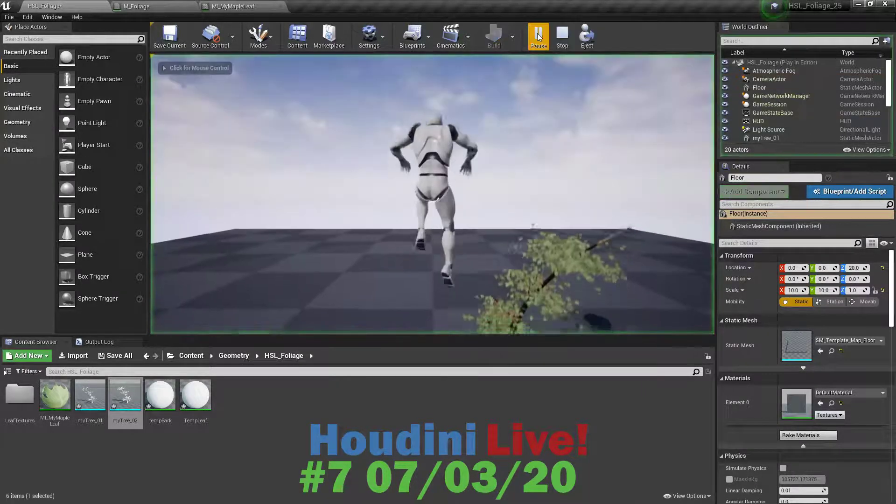
{"action": "left_click", "coordinate": [682, 267]}
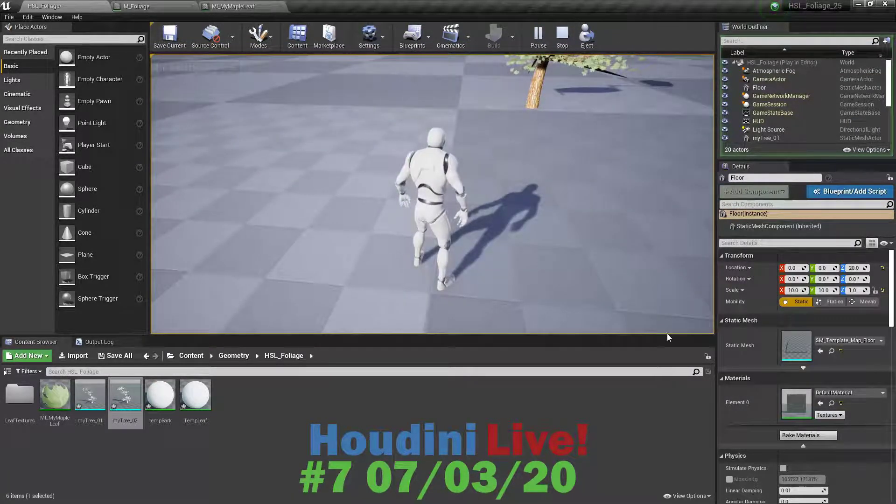
{"action": "key", "text": "F11"}
{"action": "key", "text": "w"}
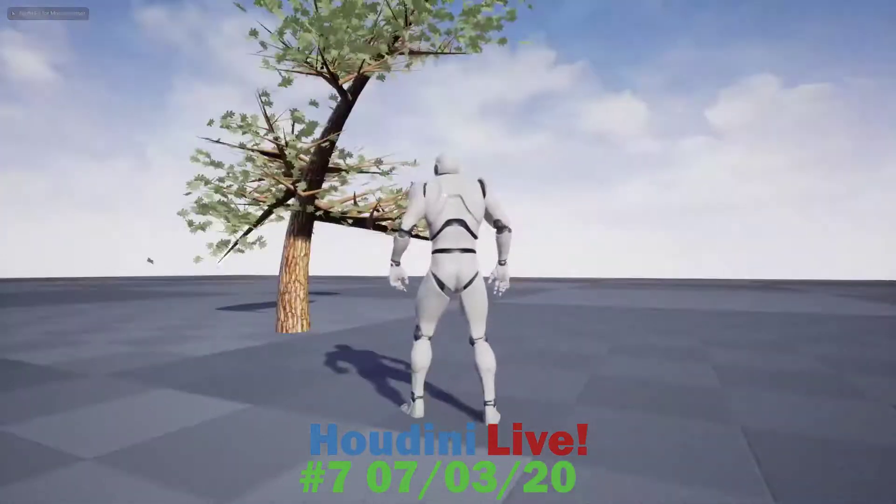
{"action": "key", "text": "w"}
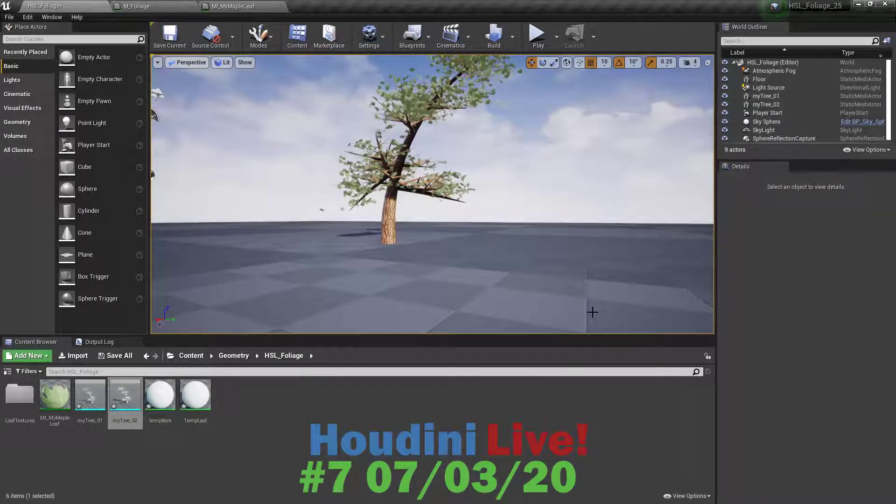
{"action": "key", "text": "alt+Tab"}
{"action": "key", "text": "alt+Tab"}
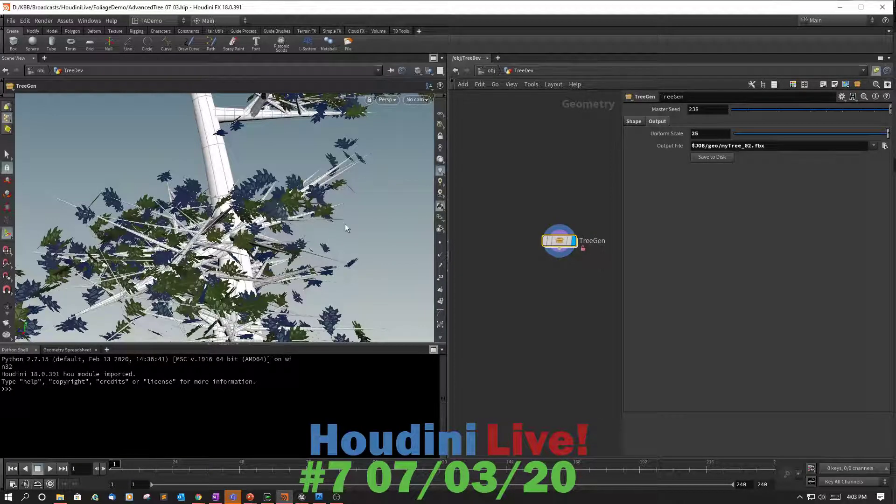
Tumble the tree view, reposition the TreeGen node, and show its Shape > Leaves geometry settings
{"action": "key", "text": "space"}
{"action": "left_click_drag", "start_coordinate": [354, 222], "coordinate": [369, 265]}
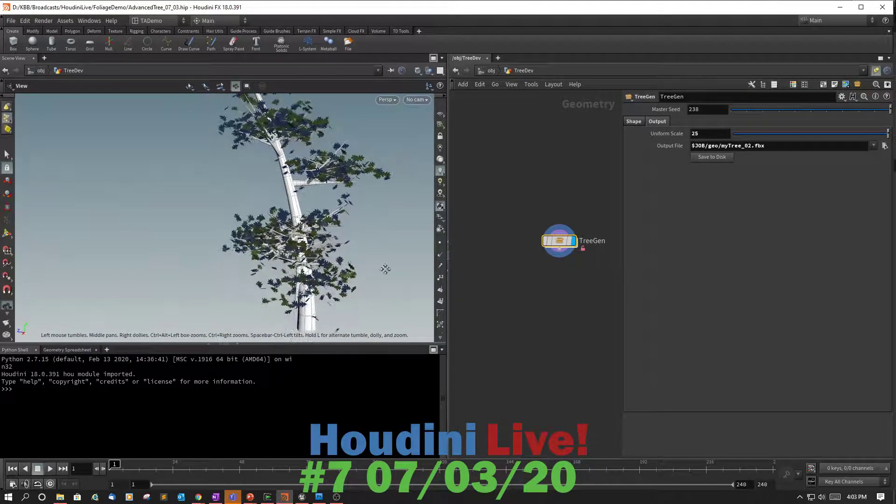
{"action": "middle_click_drag", "start_coordinate": [385, 269], "coordinate": [303, 279]}
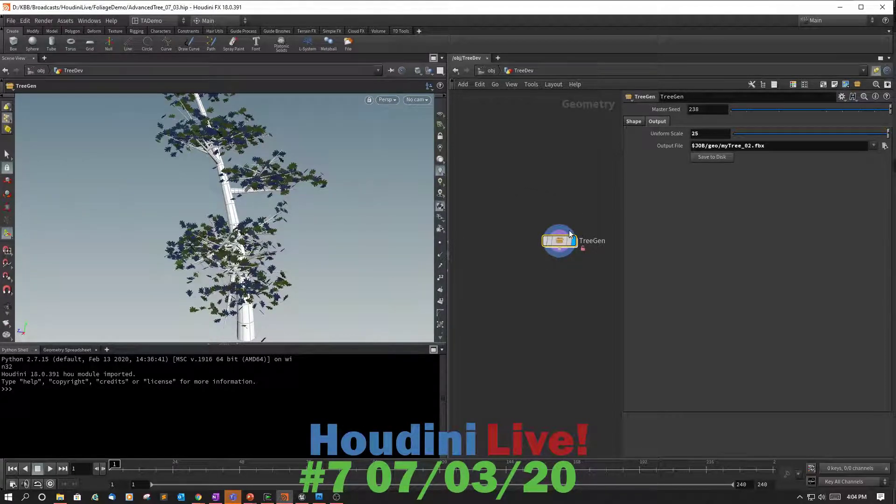
{"action": "mouse_move", "coordinate": [550, 247]}
{"action": "left_click_drag", "start_coordinate": [568, 242], "coordinate": [535, 233]}
{"action": "mouse_move", "coordinate": [533, 232]}
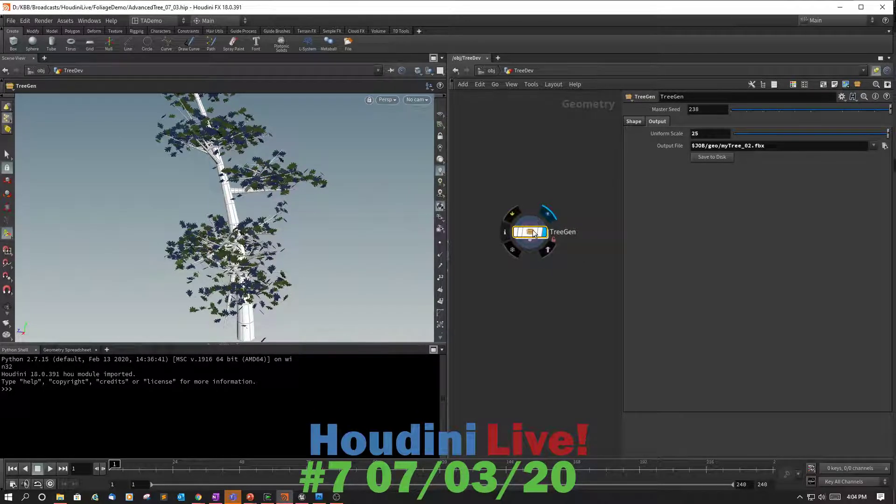
{"action": "left_click", "coordinate": [634, 123]}
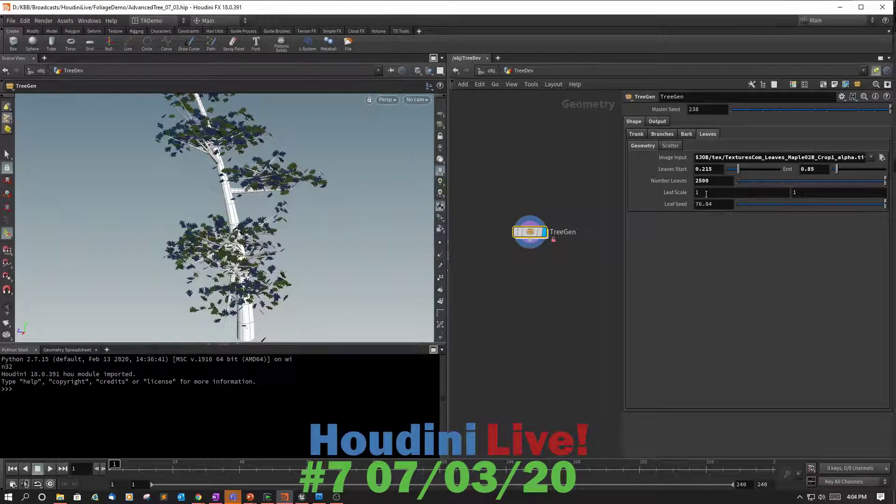
{"action": "mouse_move", "coordinate": [527, 230]}
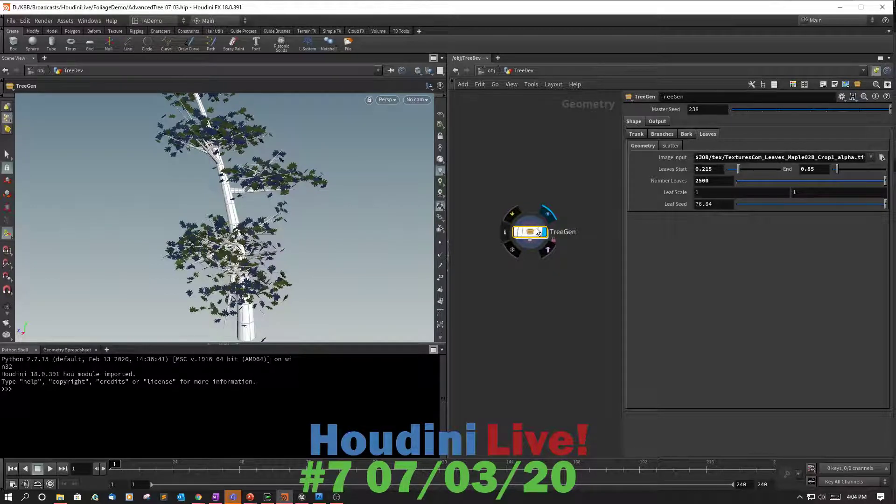
Dive into TreeGen and then into its makeLeaves subnetwork
{"action": "left_click", "coordinate": [531, 235]}
{"action": "double_click", "coordinate": [530, 235]}
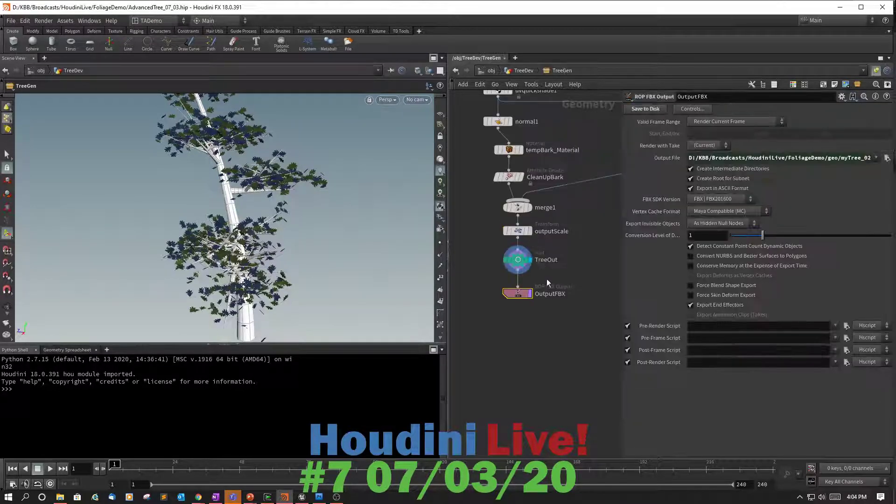
{"action": "scroll", "coordinate": [601, 299], "scroll_direction": "up", "scroll_amount": 3}
{"action": "middle_click_drag", "start_coordinate": [601, 298], "coordinate": [512, 459]}
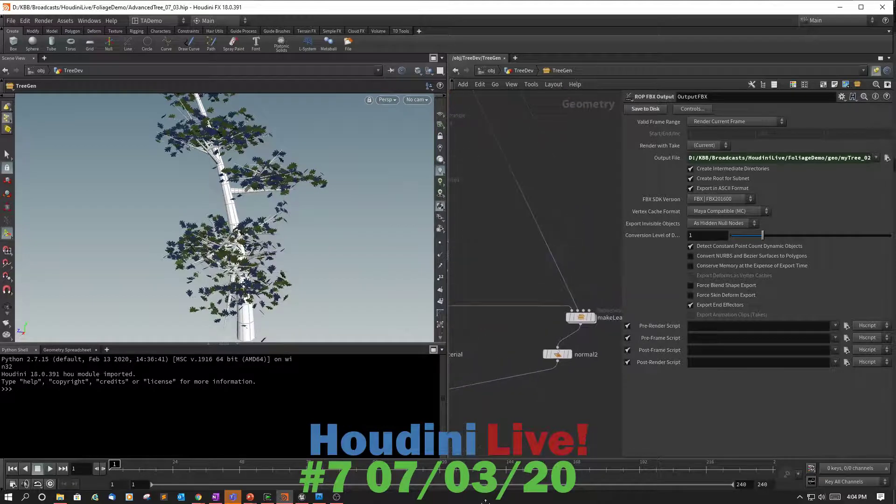
{"action": "left_click", "coordinate": [580, 317]}
{"action": "double_click", "coordinate": [580, 318]}
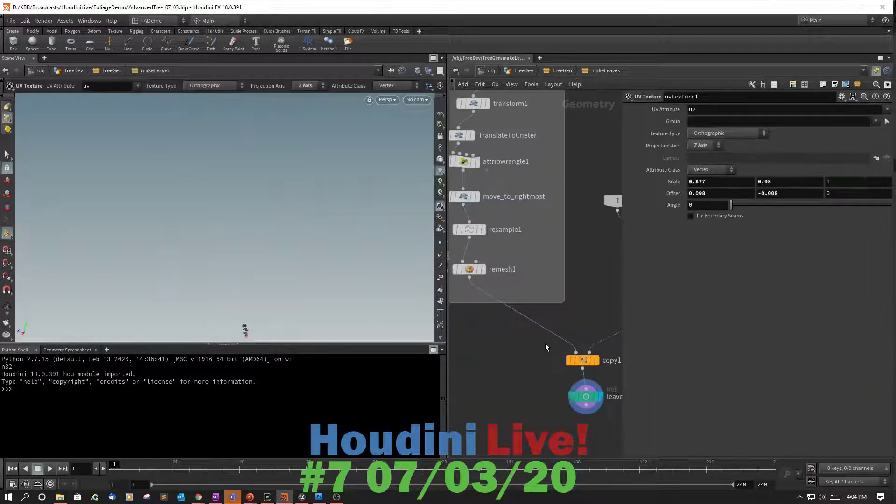
{"action": "middle_click_drag", "start_coordinate": [510, 366], "coordinate": [522, 411]}
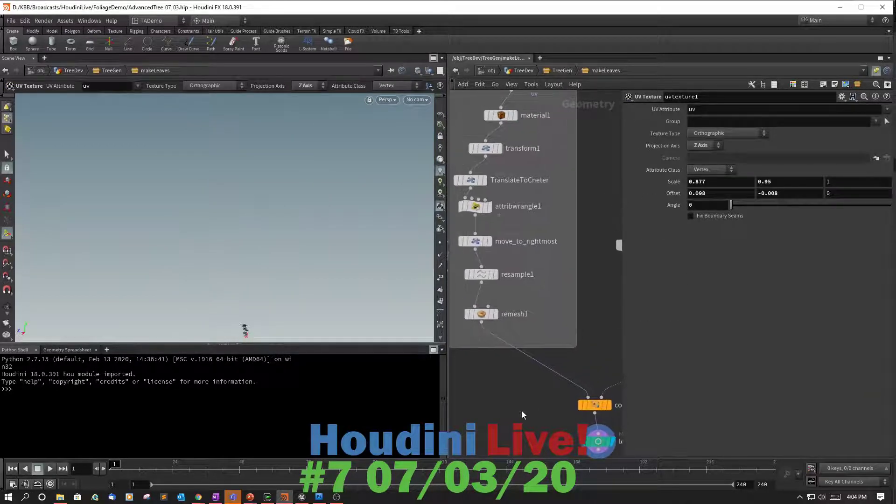
Display remesh1's triangulated leaf flat in the viewport and pull a new wire from remesh1
{"action": "left_click", "coordinate": [496, 315]}
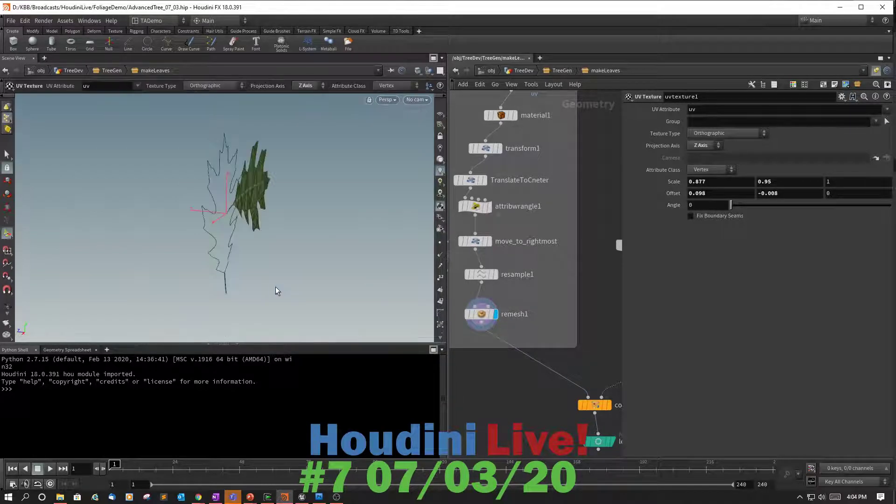
{"action": "key", "text": "space"}
{"action": "left_click_drag", "start_coordinate": [291, 295], "coordinate": [361, 270]}
{"action": "middle_click_drag", "start_coordinate": [224, 226], "coordinate": [390, 304]}
{"action": "key", "text": "Return"}
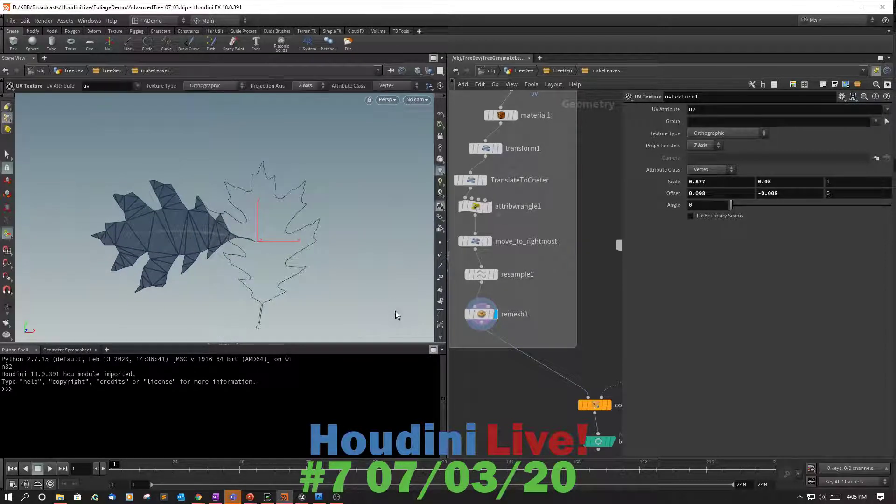
{"action": "key", "text": "space"}
{"action": "mouse_move", "coordinate": [350, 316]}
{"action": "left_mouse_down"}
{"action": "mouse_move", "coordinate": [156, 315]}
{"action": "mouse_move", "coordinate": [225, 300]}
{"action": "mouse_move", "coordinate": [323, 303]}
{"action": "left_mouse_up"}
{"action": "mouse_move", "coordinate": [490, 325]}
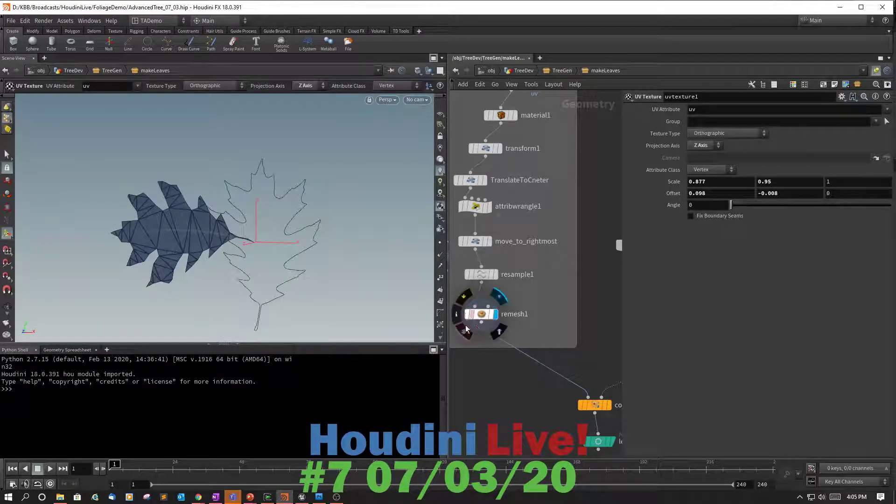
{"action": "left_click_drag", "start_coordinate": [482, 323], "coordinate": [481, 343]}
{"action": "mouse_move", "coordinate": [481, 343]}
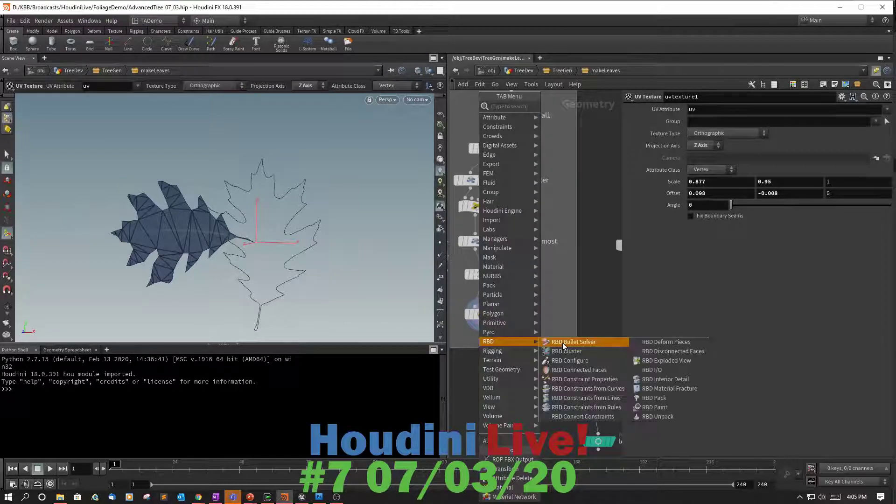
{"action": "type", "text": "tran"}
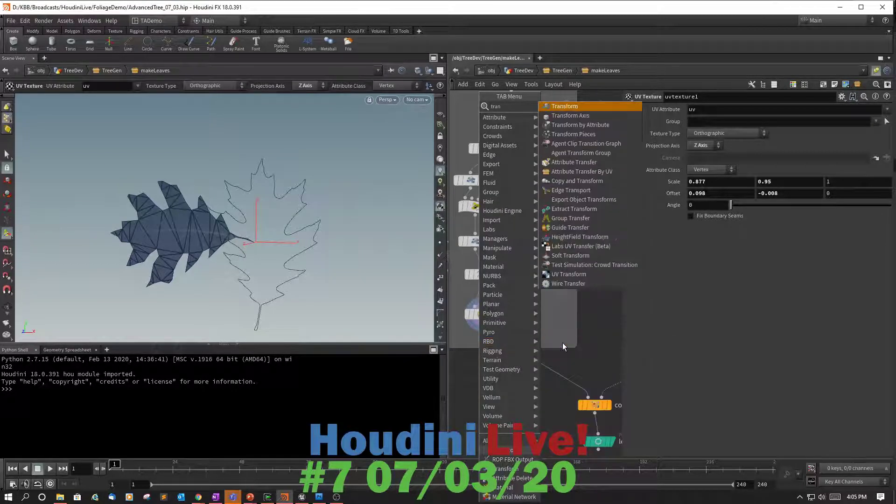
{"action": "type", "text": "s"}
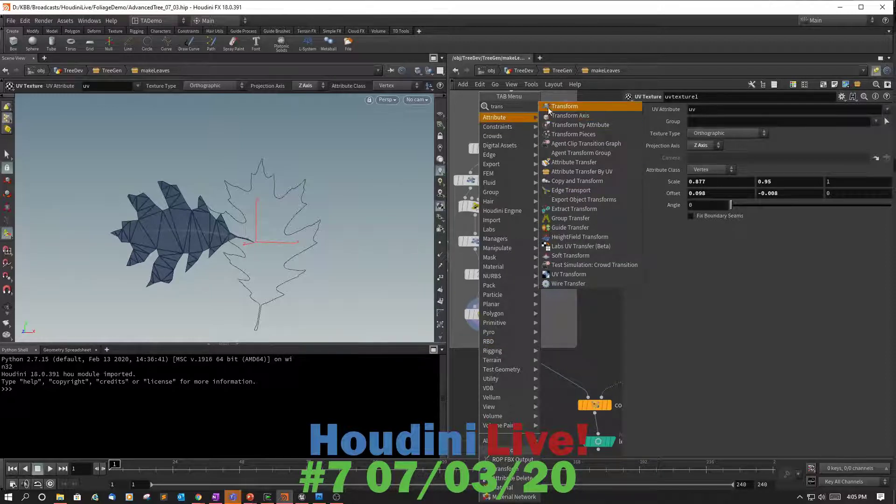
{"action": "left_click", "coordinate": [551, 107]}
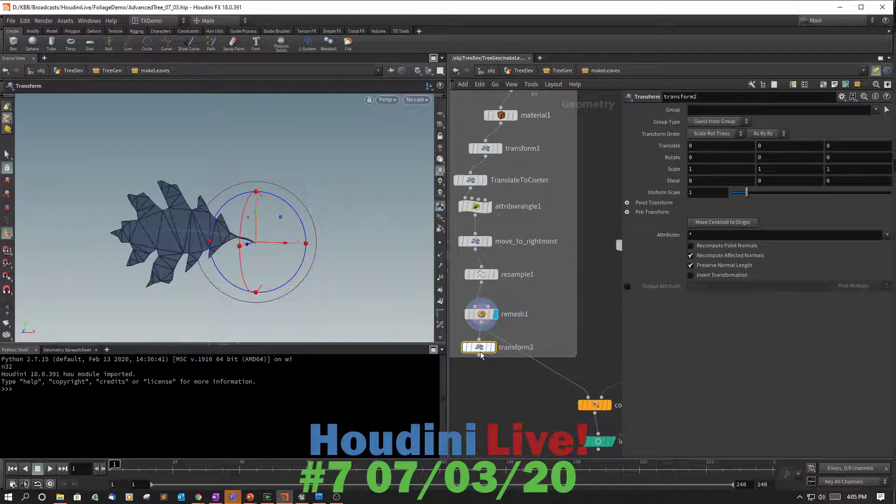
{"action": "left_click", "coordinate": [509, 356]}
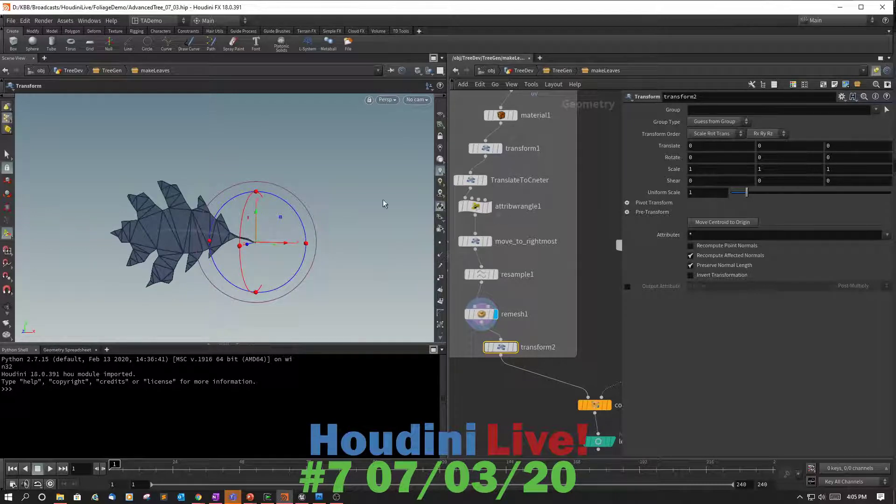
{"action": "middle_click", "coordinate": [709, 170]}
{"action": "middle_click_drag", "start_coordinate": [708, 169], "coordinate": [706, 188]}
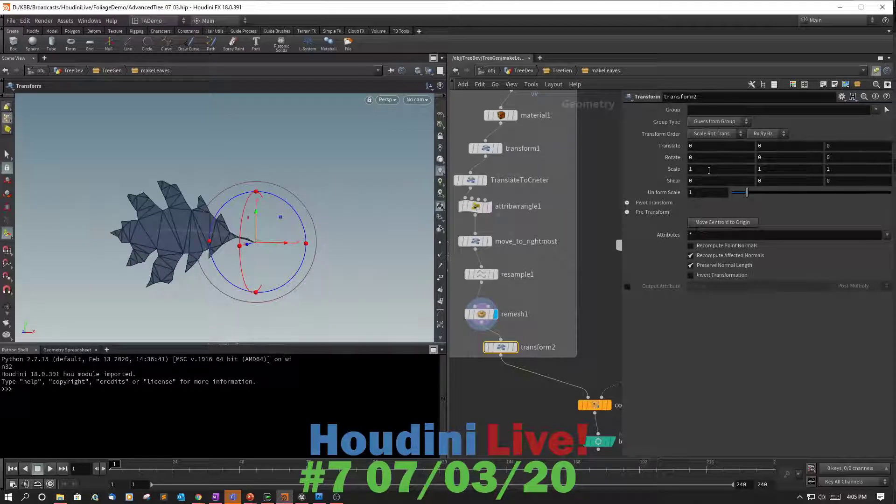
{"action": "middle_click_drag", "start_coordinate": [771, 169], "coordinate": [796, 224]}
{"action": "left_click", "coordinate": [781, 170]}
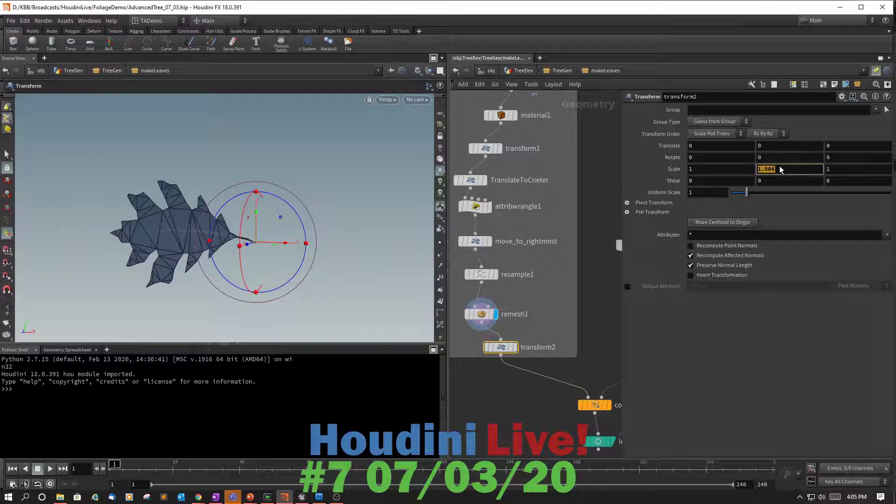
{"action": "left_click", "coordinate": [502, 350]}
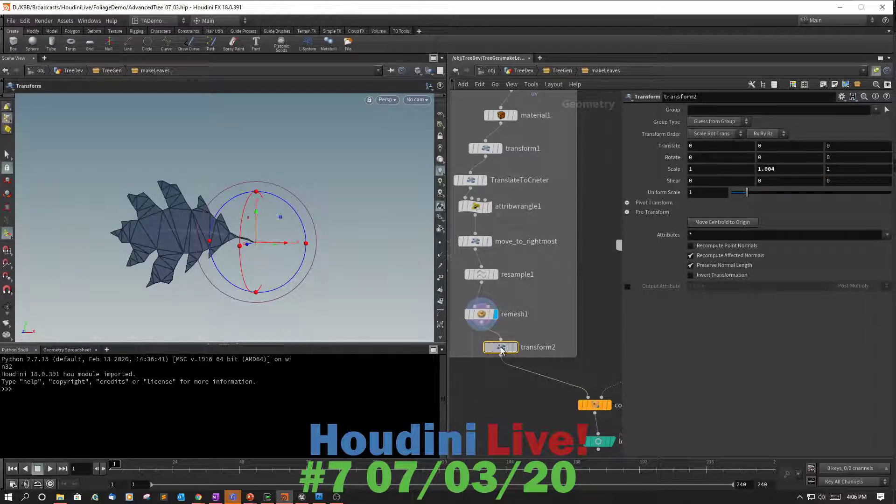
{"action": "key", "text": "Delete"}
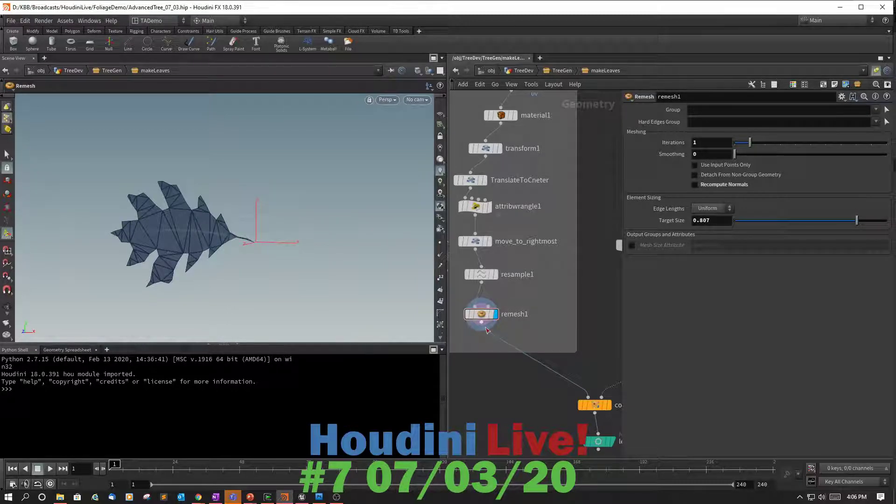
Add a Point Wrangle after remesh1, name it randomLeafScale, and go back up to TreeDev
{"action": "left_click_drag", "start_coordinate": [482, 328], "coordinate": [525, 335]}
{"action": "key", "text": "Tab"}
{"action": "type", "text": "poin"}
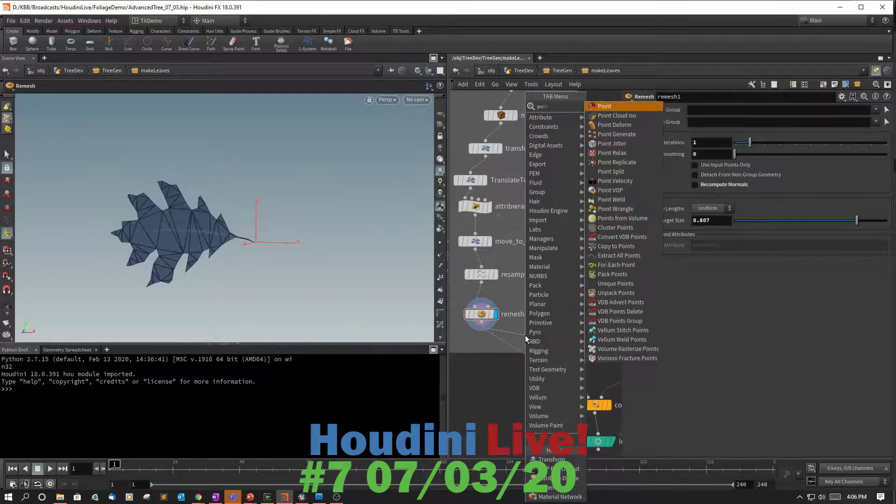
{"action": "type", "text": "t"}
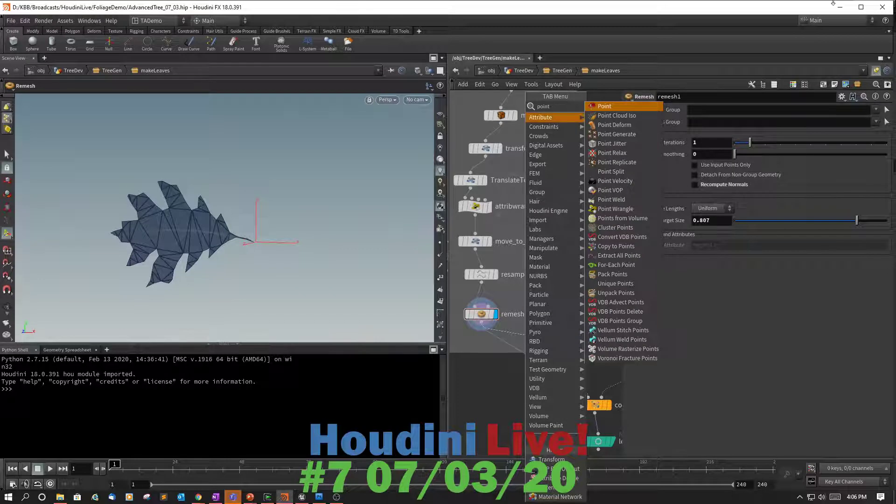
{"action": "left_click", "coordinate": [615, 209]}
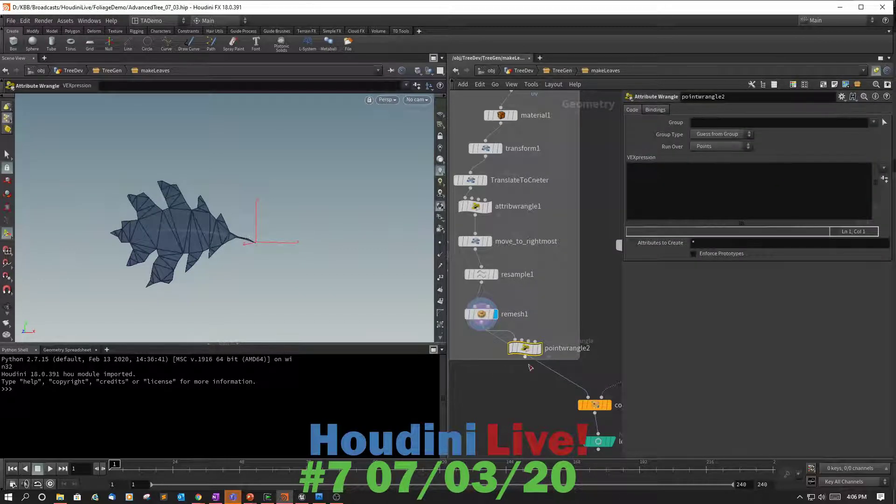
{"action": "left_click_drag", "start_coordinate": [524, 351], "coordinate": [492, 354]}
{"action": "double_click", "coordinate": [539, 354]}
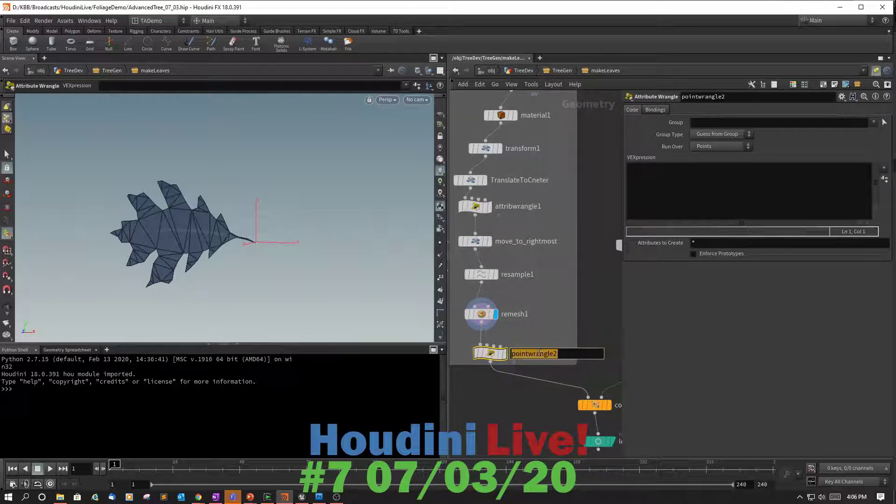
{"action": "type", "text": "ra"}
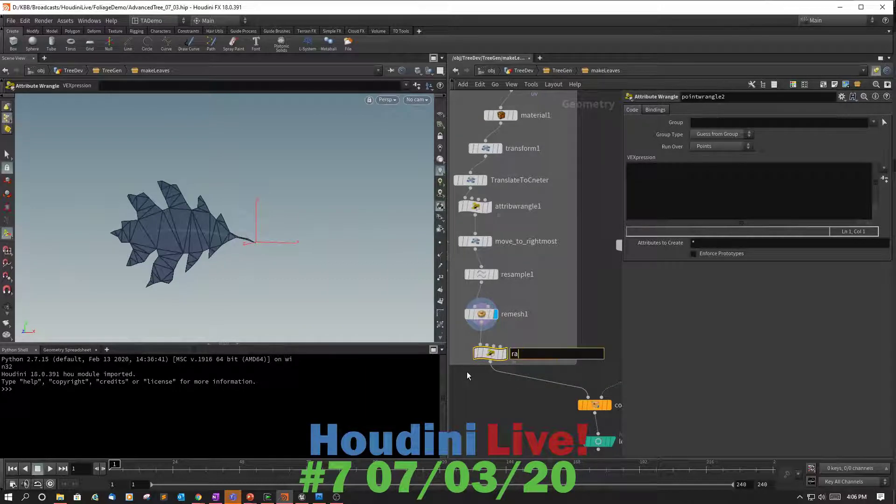
{"action": "type", "text": "ndomLeafScale"}
{"action": "key", "text": "Return"}
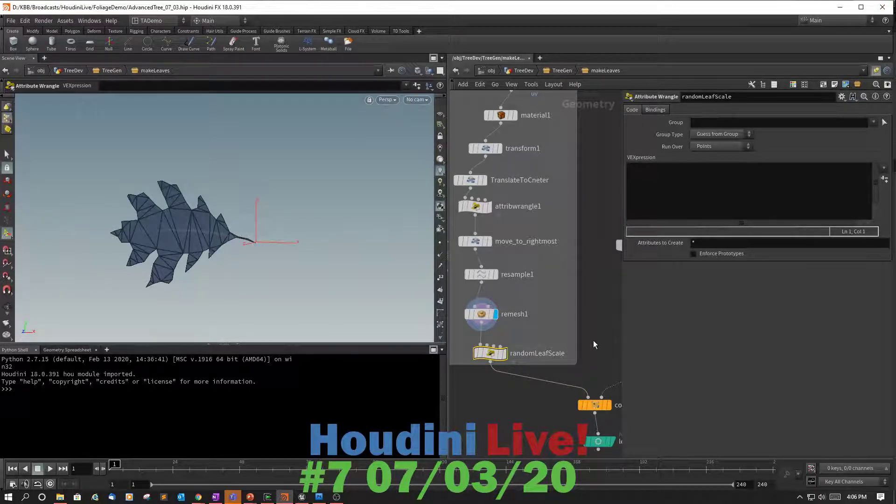
{"action": "key", "text": "u"}
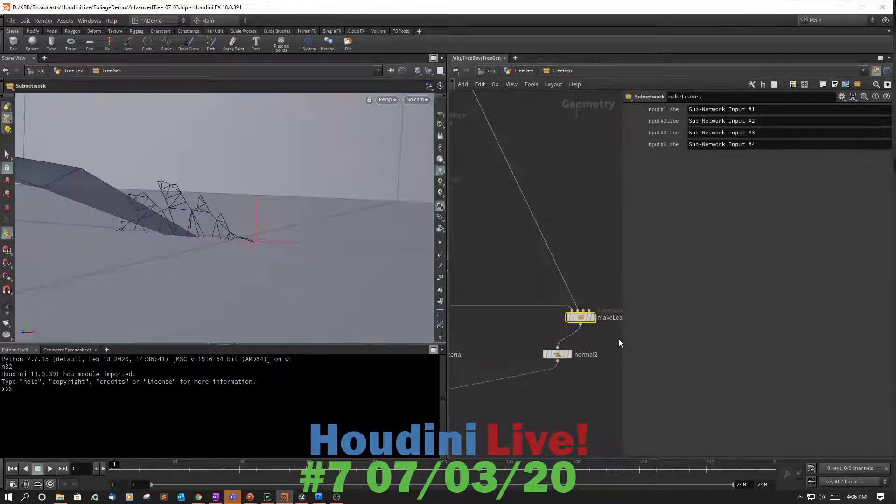
{"action": "key", "text": "u"}
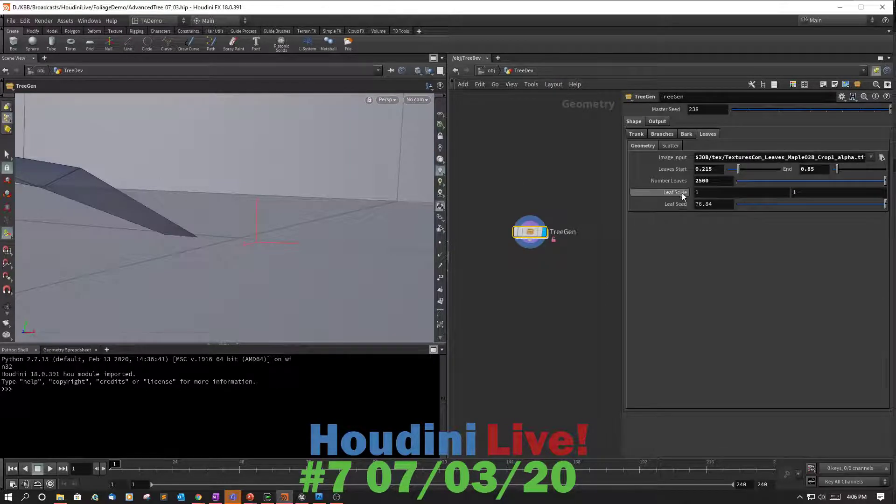
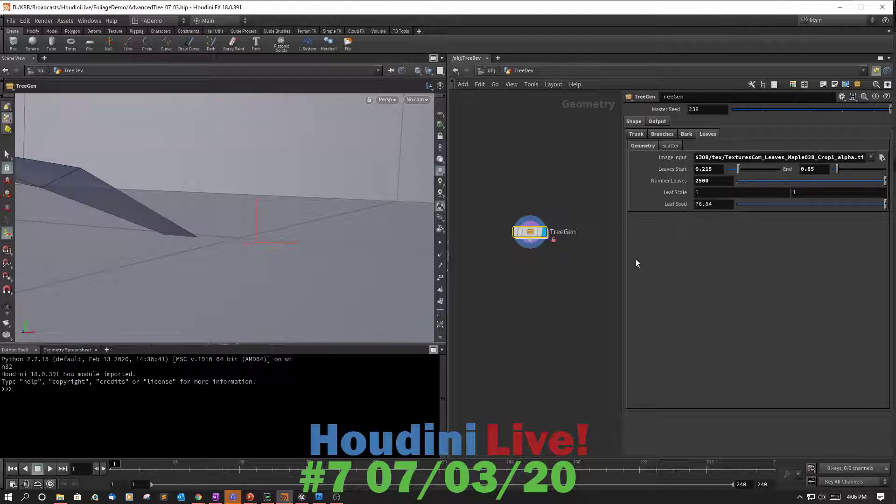
Dive into TreeGen's makeLeaves subnetwork and pan to the leaf, randomLeafScale and copy1 nodes
{"action": "double_click", "coordinate": [544, 236]}
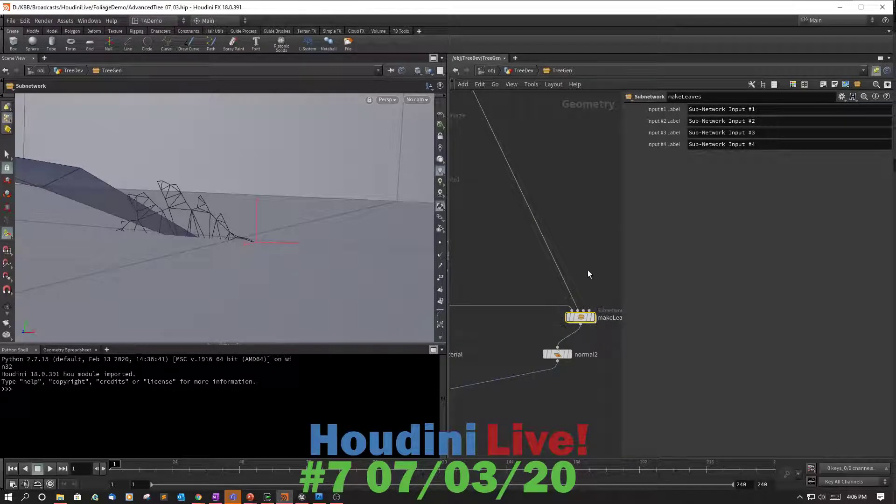
{"action": "key", "text": "u"}
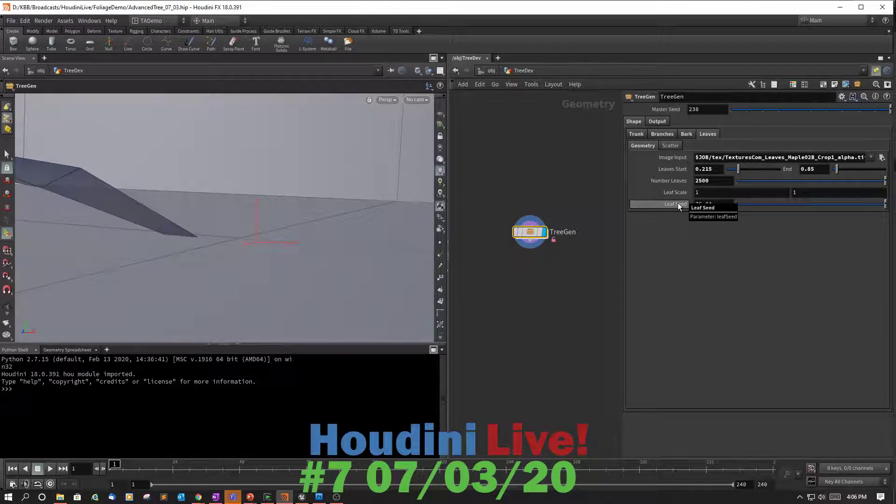
{"action": "double_click", "coordinate": [531, 232]}
{"action": "double_click", "coordinate": [581, 317]}
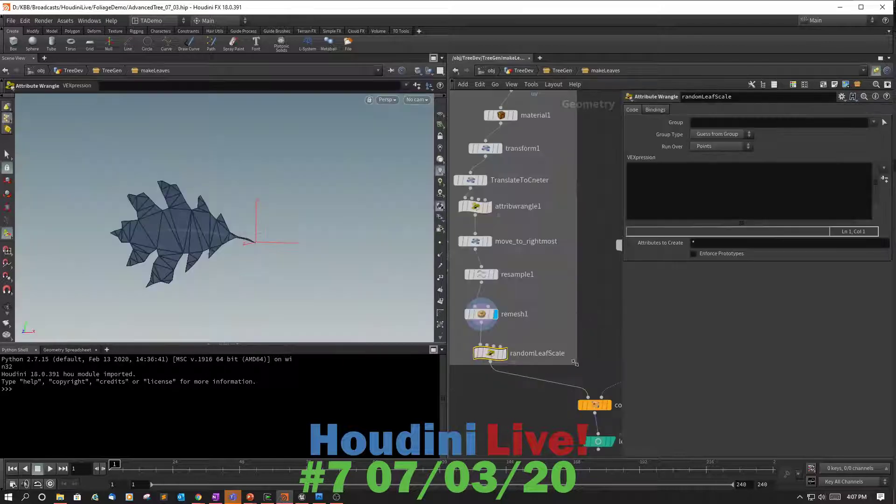
{"action": "middle_click_drag", "start_coordinate": [570, 365], "coordinate": [499, 326]}
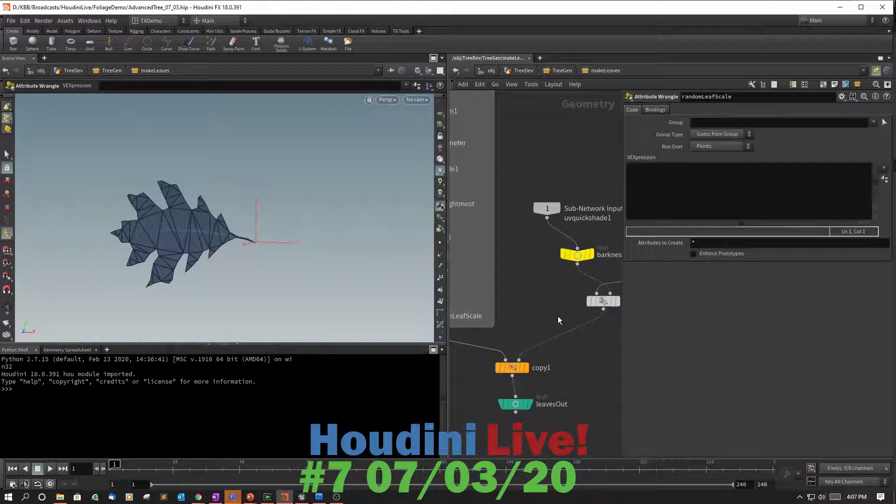
{"action": "middle_click_drag", "start_coordinate": [558, 316], "coordinate": [616, 370]}
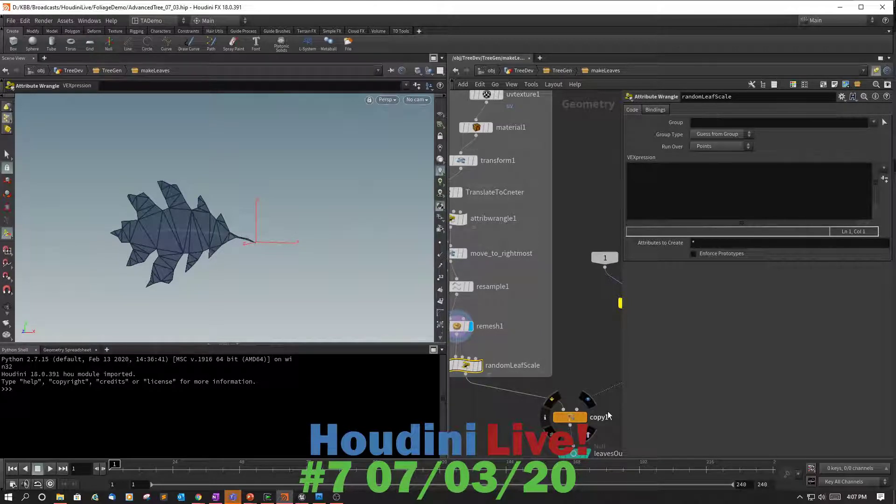
Enable Stamp Inputs on copy1 and name stamp Variable 1 randScale
{"action": "left_click", "coordinate": [570, 418]}
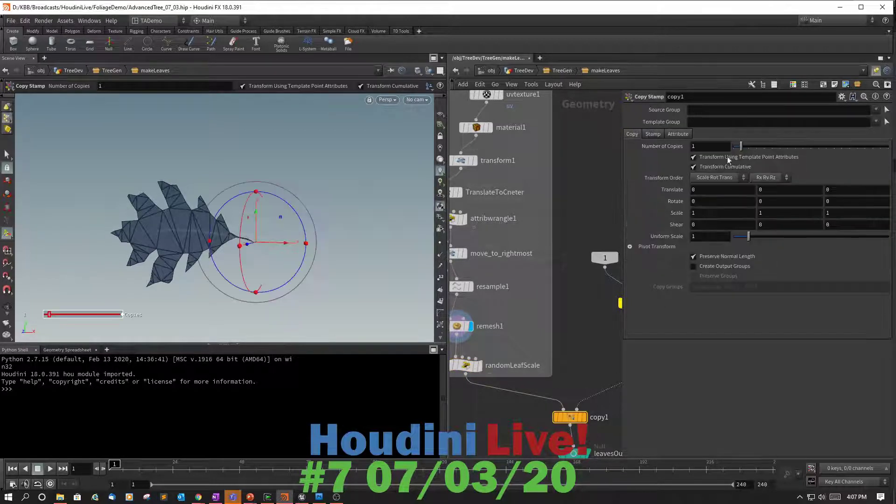
{"action": "left_click", "coordinate": [654, 134]}
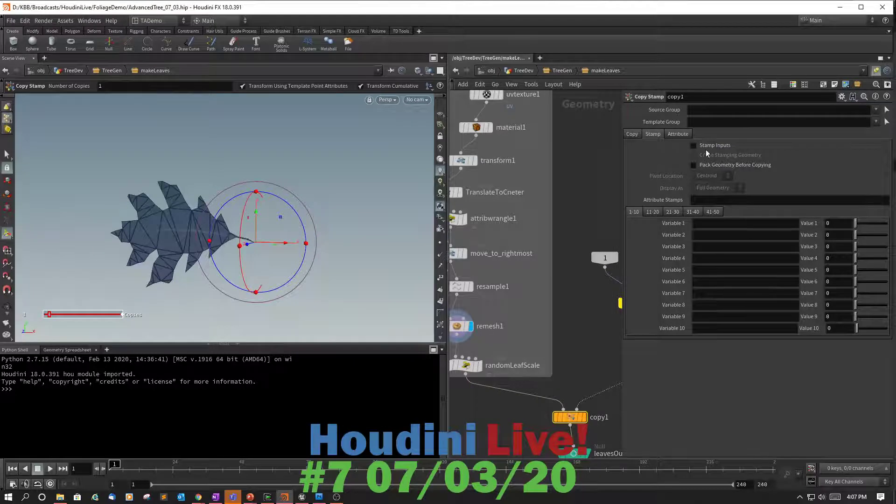
{"action": "left_click", "coordinate": [693, 146]}
{"action": "left_click", "coordinate": [711, 223]}
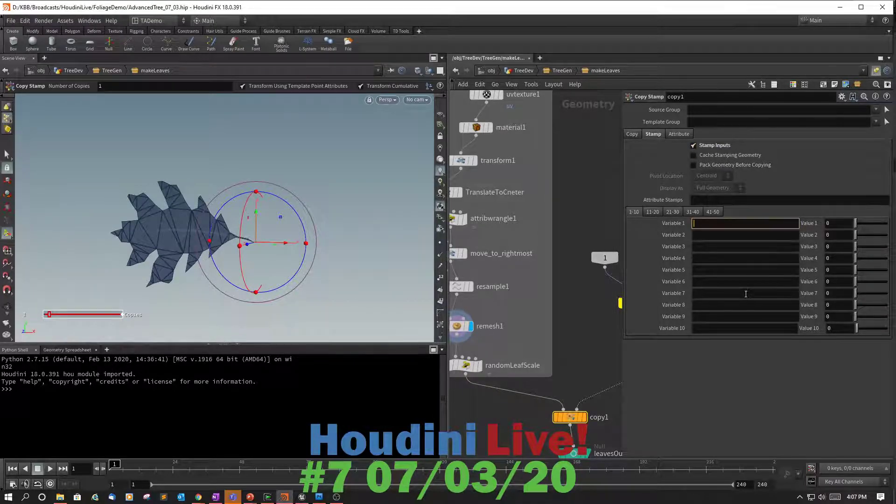
{"action": "type", "text": "randScale"}
Open the expression editor for copy1's stamp Value 1 with Alt+E
{"action": "left_click", "coordinate": [833, 222]}
{"action": "double_click", "coordinate": [834, 223]}
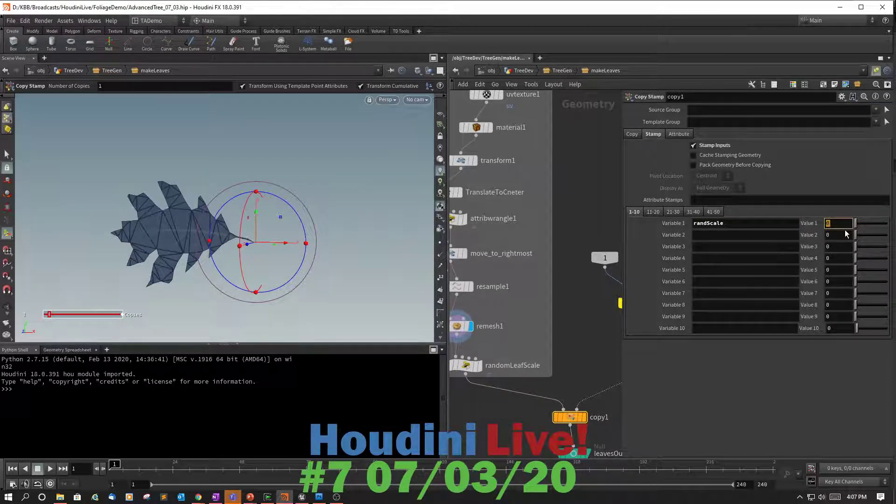
{"action": "key", "text": "alt+e"}
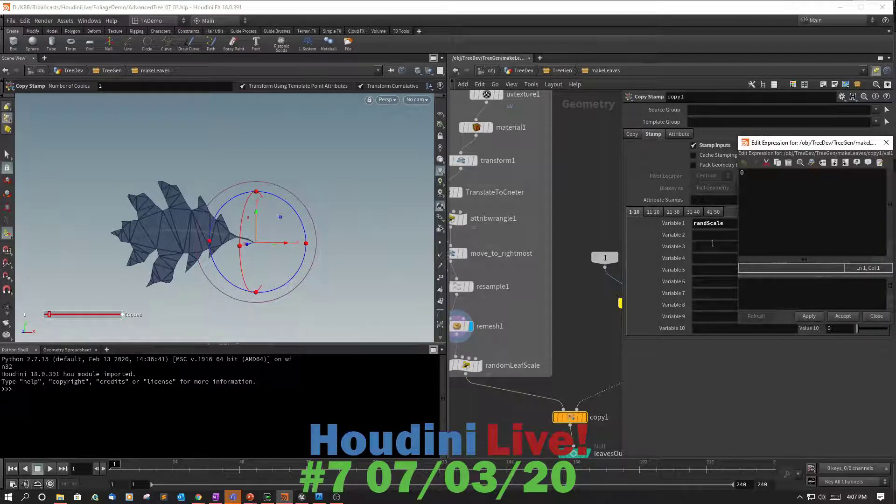
Replace Value 1's default 0 with rand(ch("../../leafSeed")) and apply it
{"action": "left_click_drag", "start_coordinate": [738, 255], "coordinate": [591, 256]}
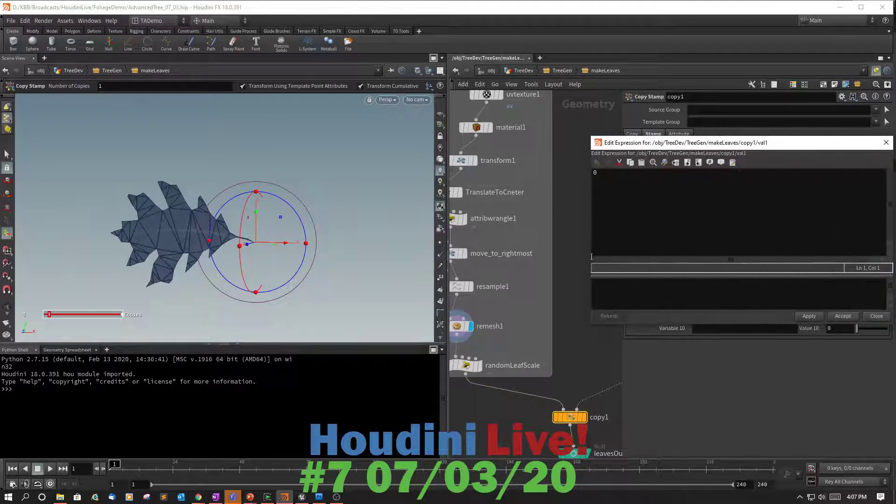
{"action": "key", "text": "BackSpace"}
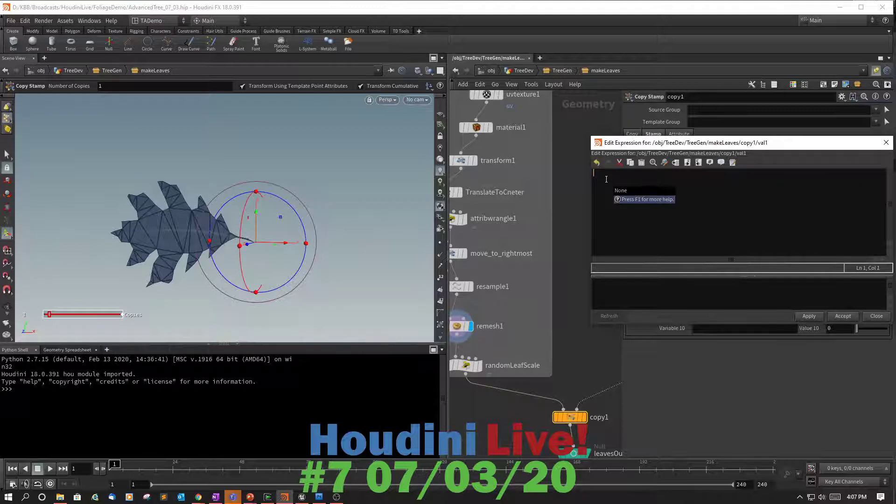
{"action": "type", "text": "rand"}
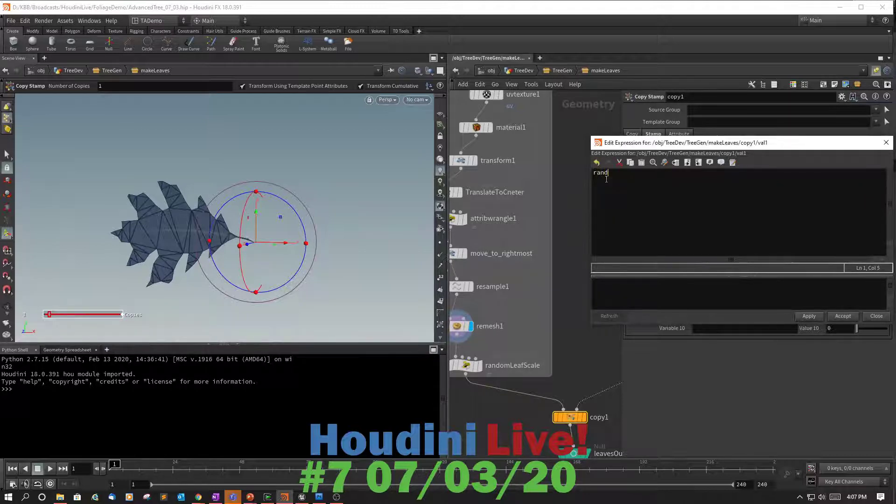
{"action": "type", "text": "(ch()"}
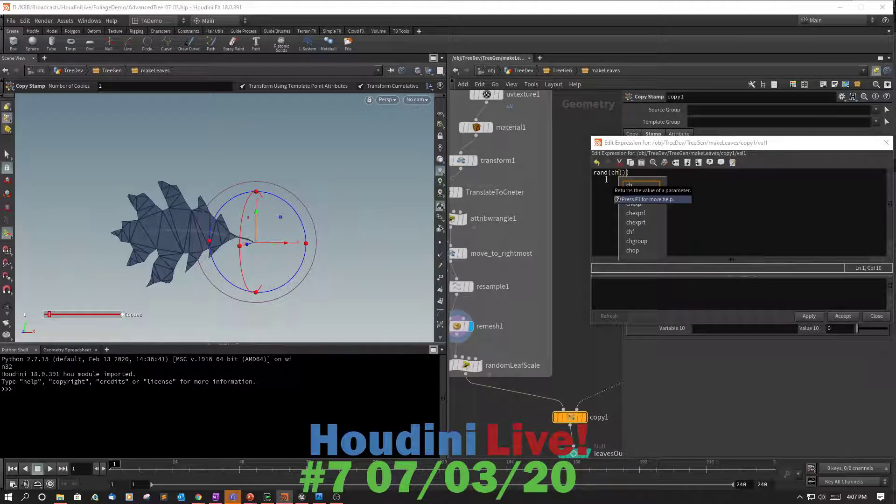
{"action": "key", "text": "Left"}
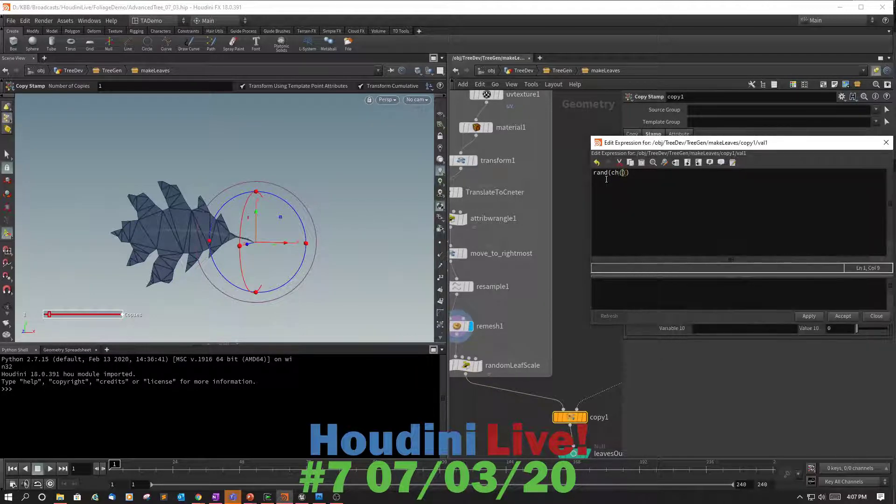
{"action": "type", "text": "\"\""}
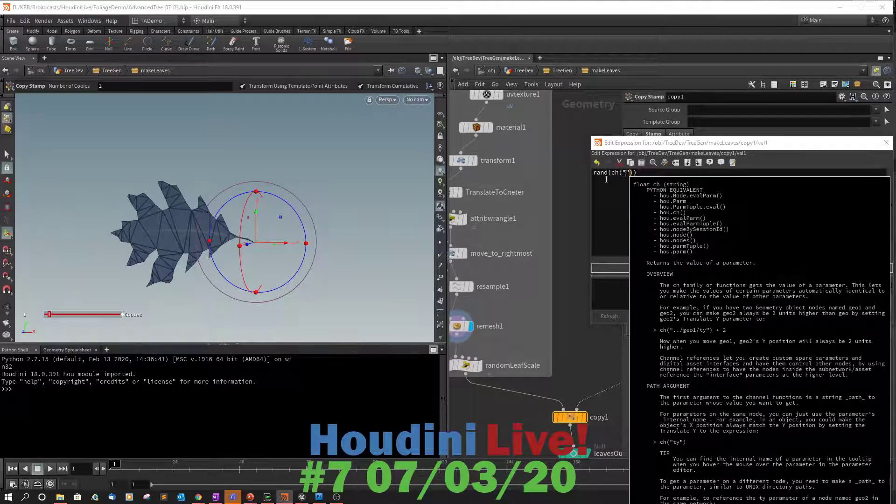
{"action": "key", "text": "Left"}
{"action": "type", "text": "../../"}
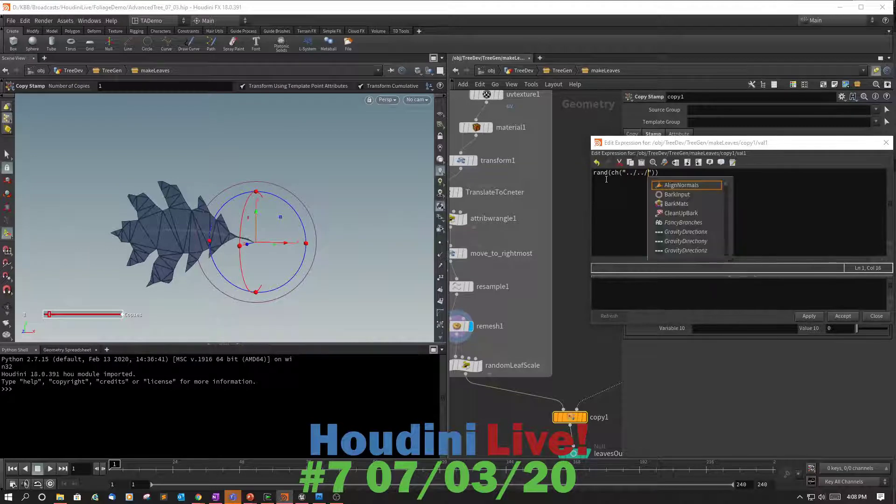
{"action": "type", "text": "lea"}
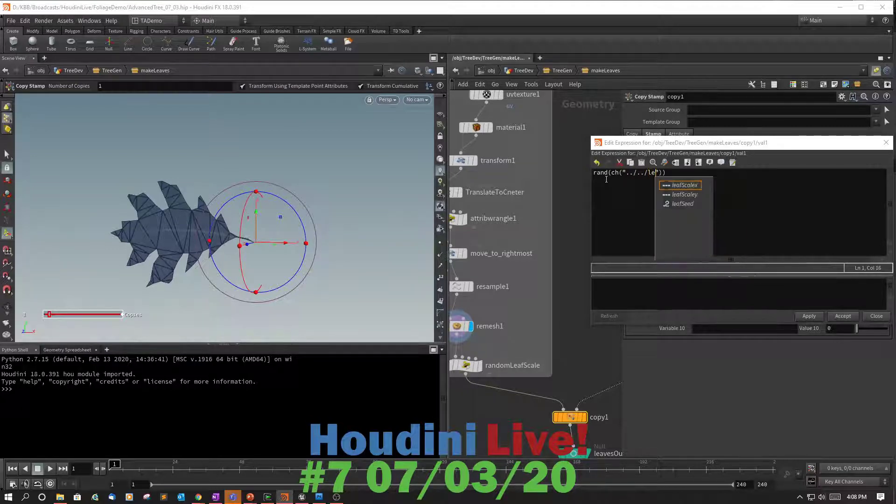
{"action": "key", "text": "Down"}
{"action": "key", "text": "Down"}
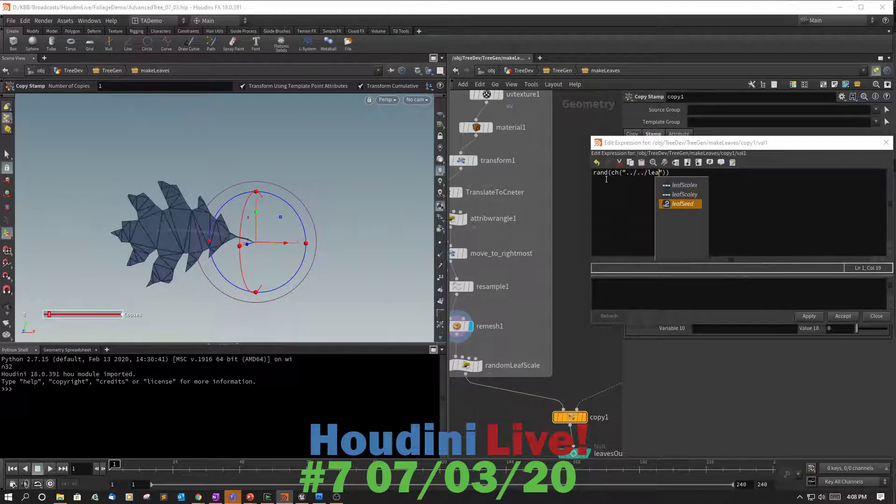
{"action": "key", "text": "Return"}
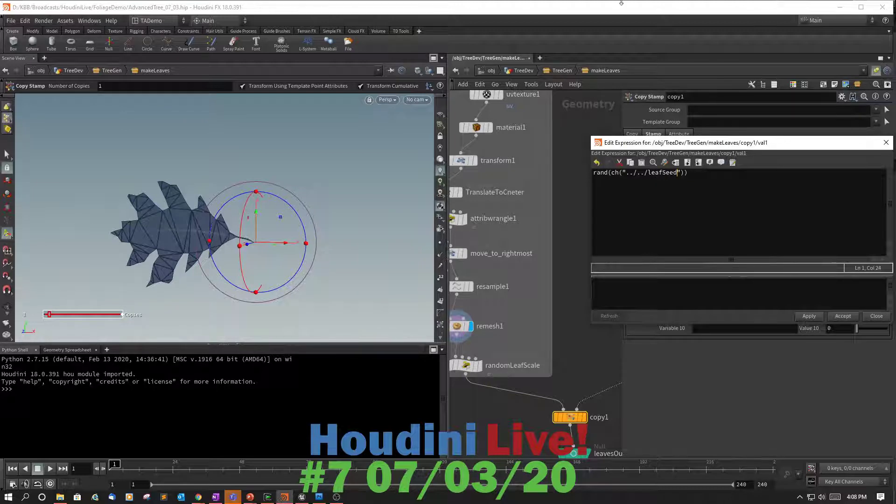
{"action": "left_click", "coordinate": [809, 316]}
Insert a + before the final parenthesis to extend the leafSeed expression
{"action": "left_click_drag", "start_coordinate": [751, 144], "coordinate": [754, 359]}
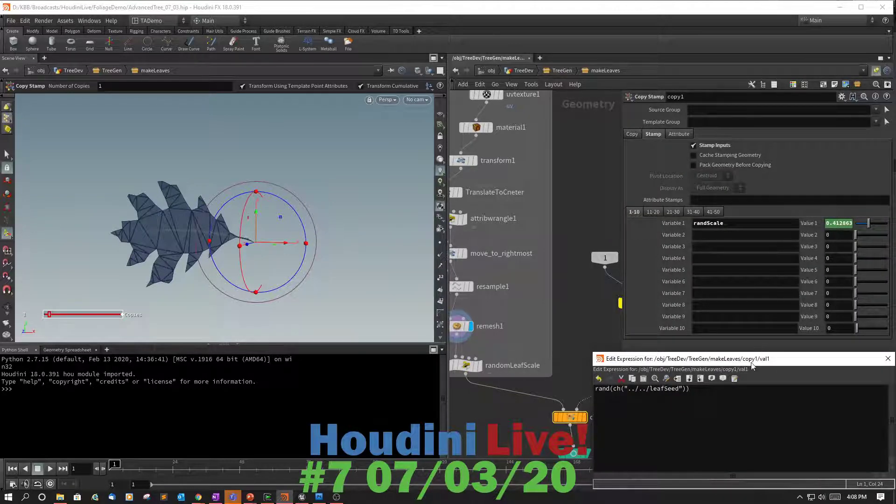
{"action": "left_click_drag", "start_coordinate": [743, 359], "coordinate": [697, 178]}
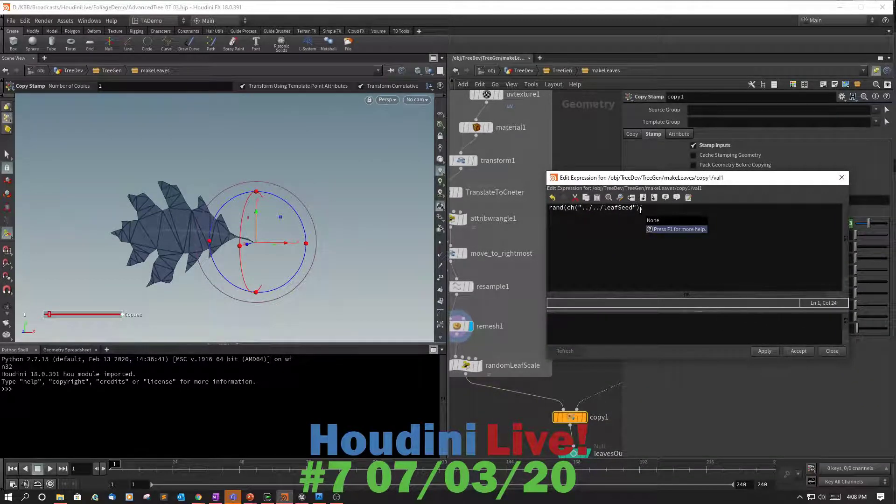
{"action": "left_click_drag", "start_coordinate": [640, 208], "coordinate": [571, 203]}
{"action": "key", "text": "ctrl+c"}
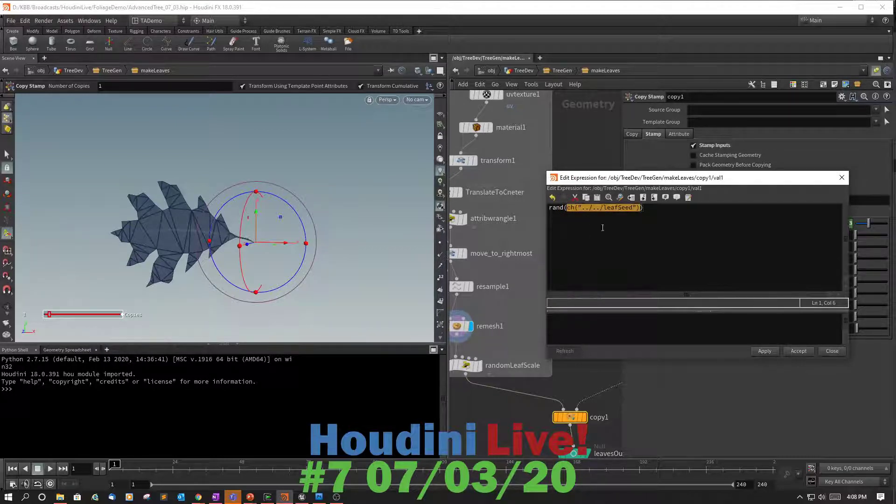
{"action": "left_click", "coordinate": [640, 207]}
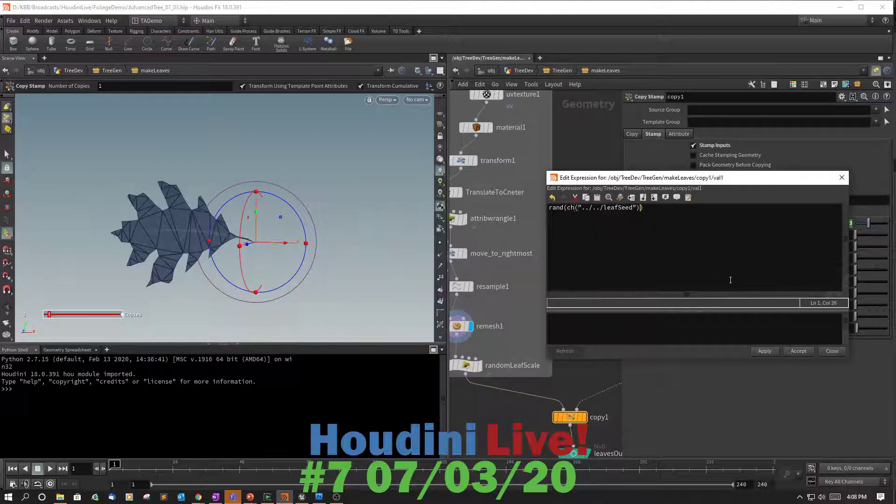
{"action": "type", "text": "+"}
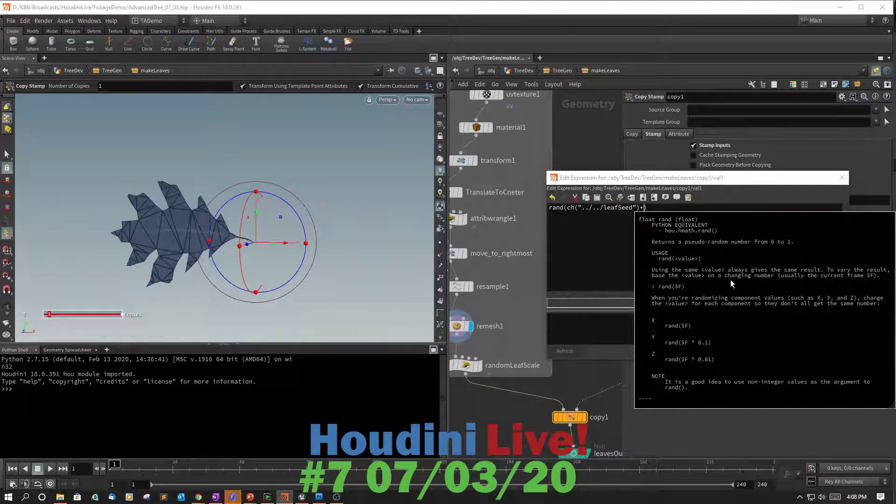
{"action": "key", "text": "super"}
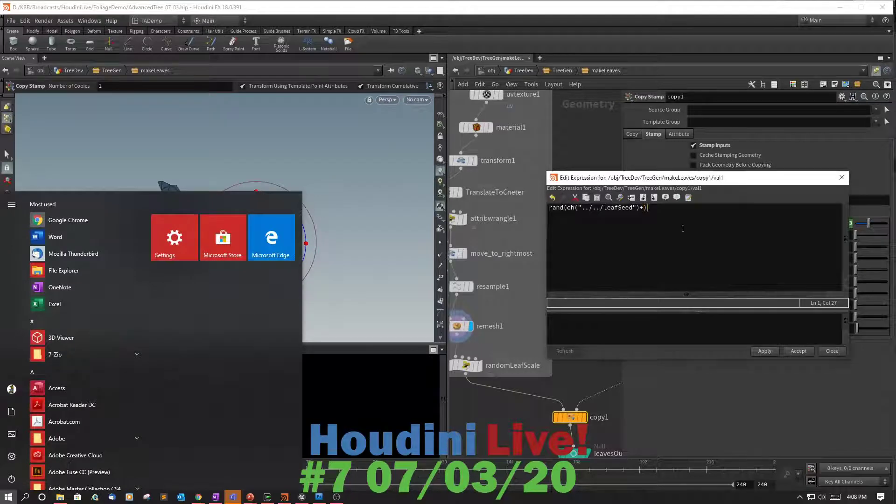
Add a pasted ch("../../masterSeed") term after the plus and apply the expression
{"action": "left_click", "coordinate": [641, 208]}
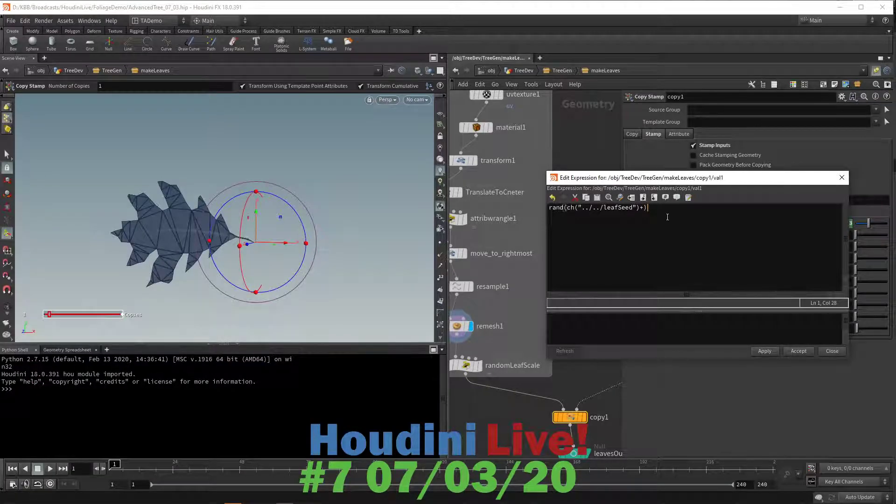
{"action": "key", "text": "ctrl+v"}
{"action": "key", "text": "Left"}
{"action": "key", "text": "Left"}
{"action": "key", "text": "Left"}
{"action": "key", "text": "Left"}
{"action": "key", "text": "Left"}
{"action": "key", "text": "Left"}
{"action": "key", "text": "BackSpace"}
{"action": "key", "text": "BackSpace"}
{"action": "key", "text": "BackSpace"}
{"action": "key", "text": "BackSpace"}
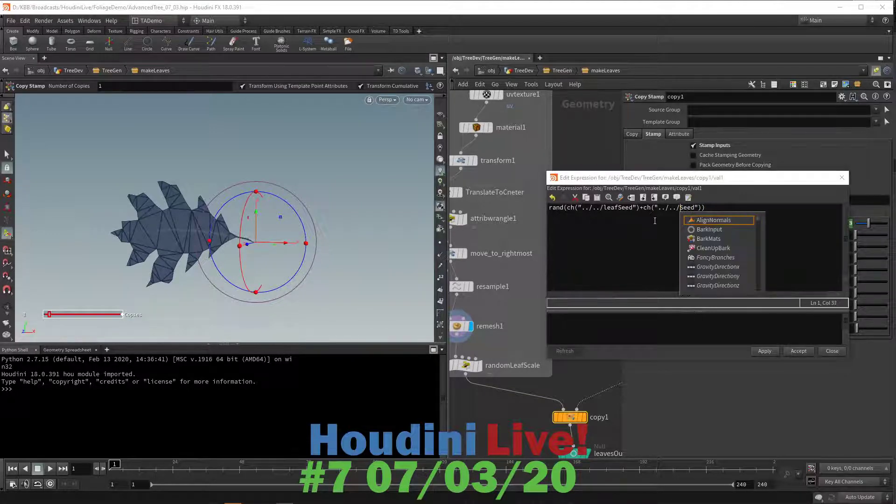
{"action": "type", "text": "master"}
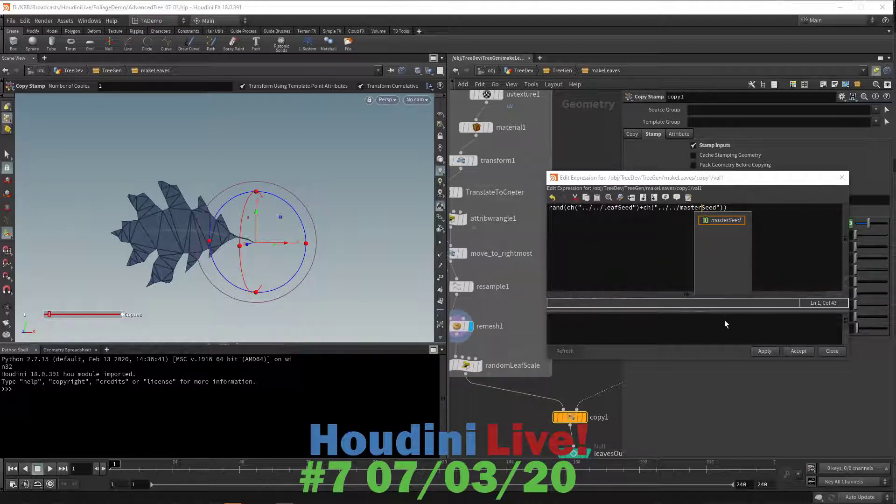
{"action": "left_click", "coordinate": [766, 351]}
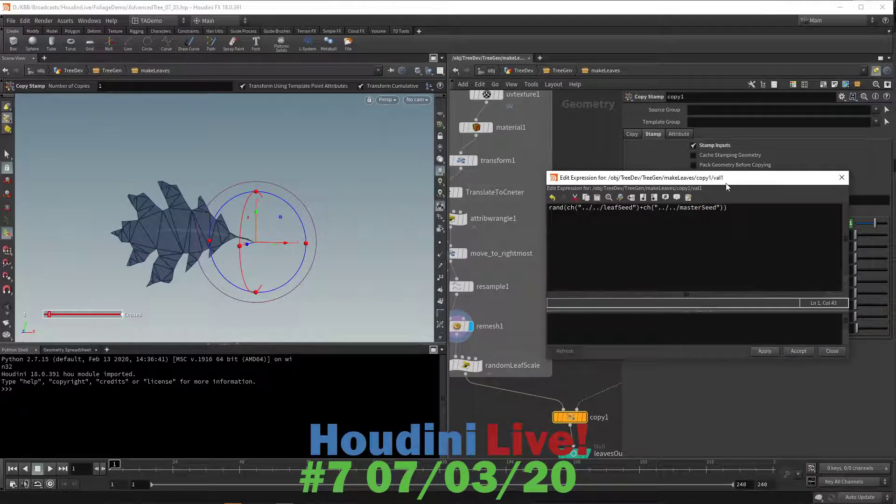
Append +@ after the masterSeed reference, removing a stray equals sign
{"action": "left_click_drag", "start_coordinate": [725, 185], "coordinate": [681, 247]}
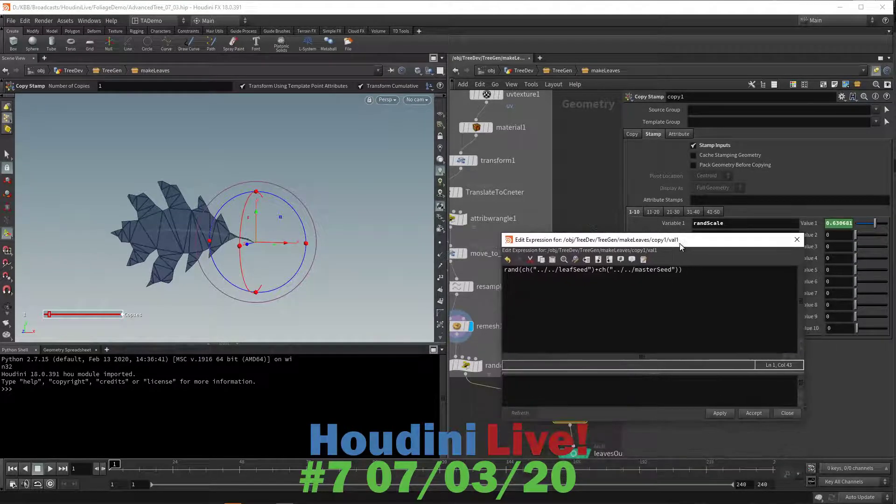
{"action": "left_click", "coordinate": [685, 272]}
{"action": "type", "text": "=@"}
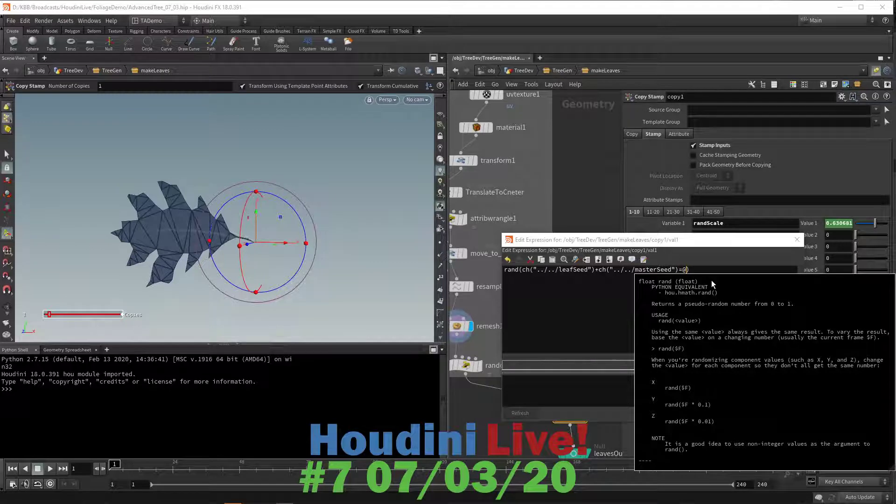
{"action": "key", "text": "BackSpace"}
{"action": "type", "text": "+@"}
{"action": "left_click", "coordinate": [887, 98]}
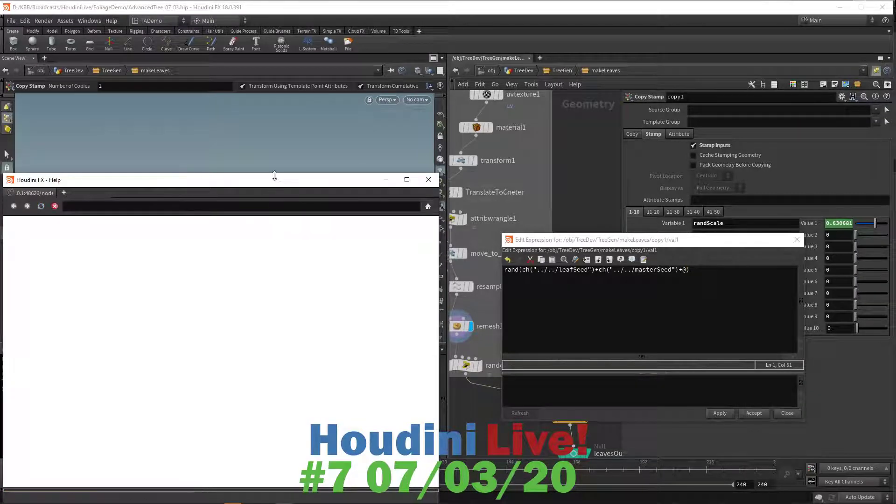
{"action": "left_click_drag", "start_coordinate": [278, 181], "coordinate": [381, 137]}
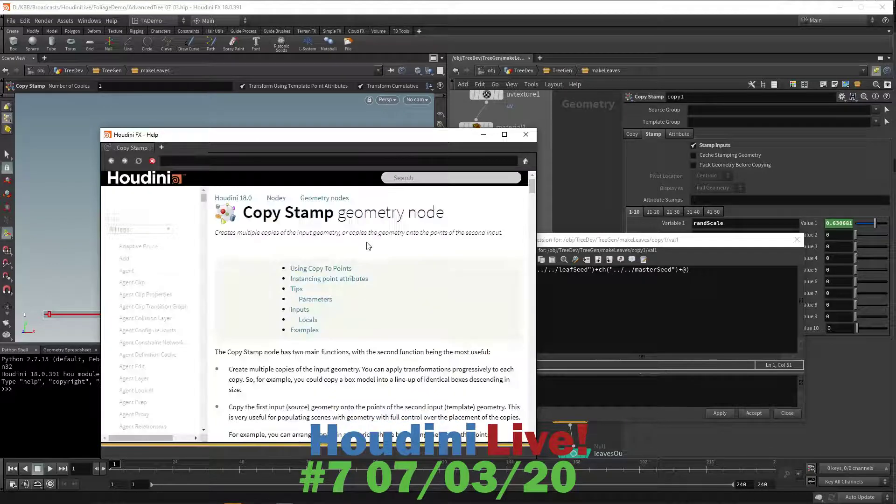
{"action": "left_click_drag", "start_coordinate": [527, 195], "coordinate": [516, 307]}
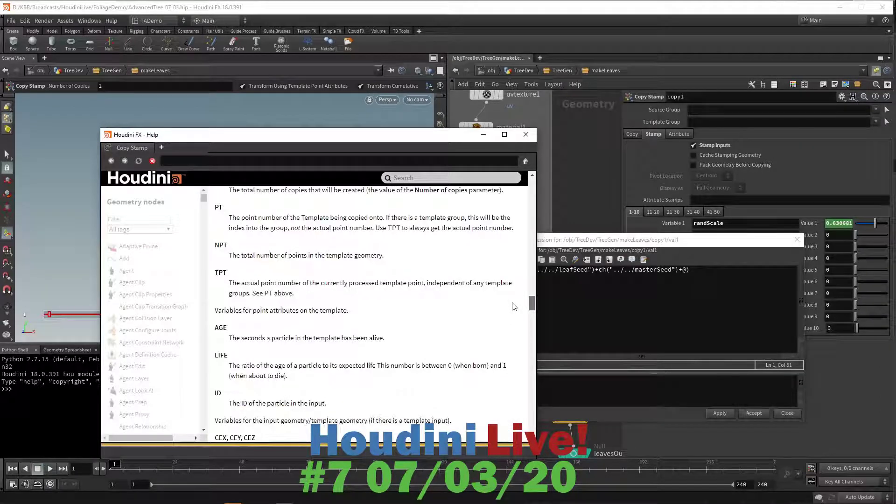
{"action": "left_click", "coordinate": [526, 135]}
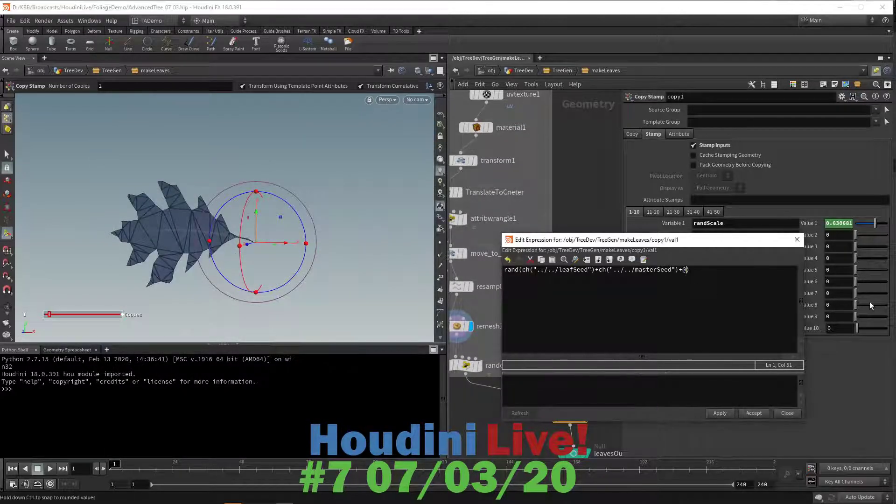
Finish the expression with $PT, apply and accept it, giving randScale 0.304877
{"action": "type", "text": "$"}
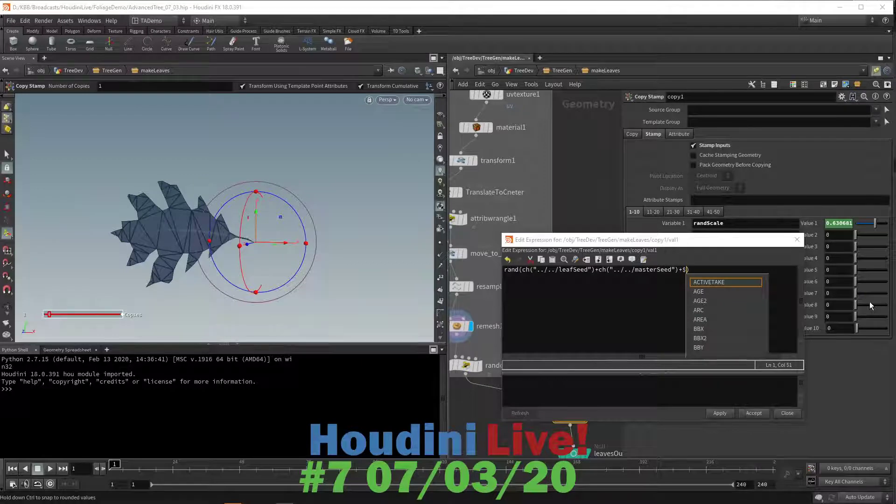
{"action": "type", "text": "PT"}
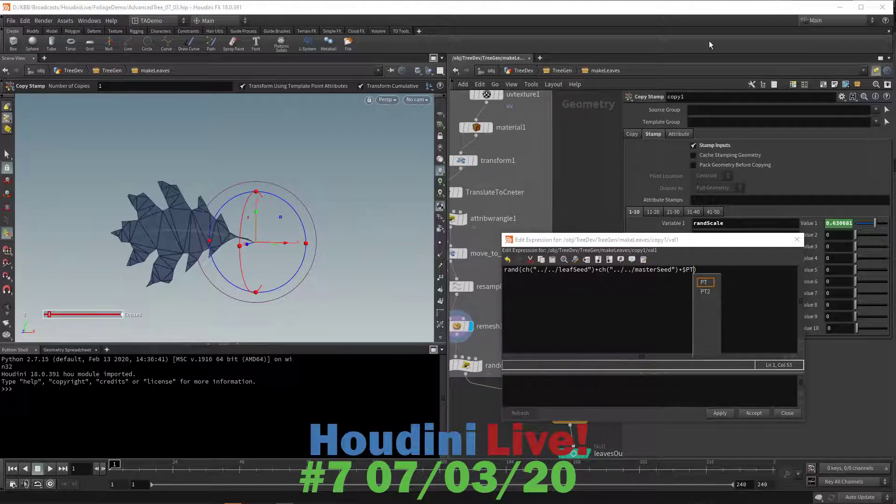
{"action": "left_click", "coordinate": [709, 413]}
{"action": "left_click", "coordinate": [709, 413]}
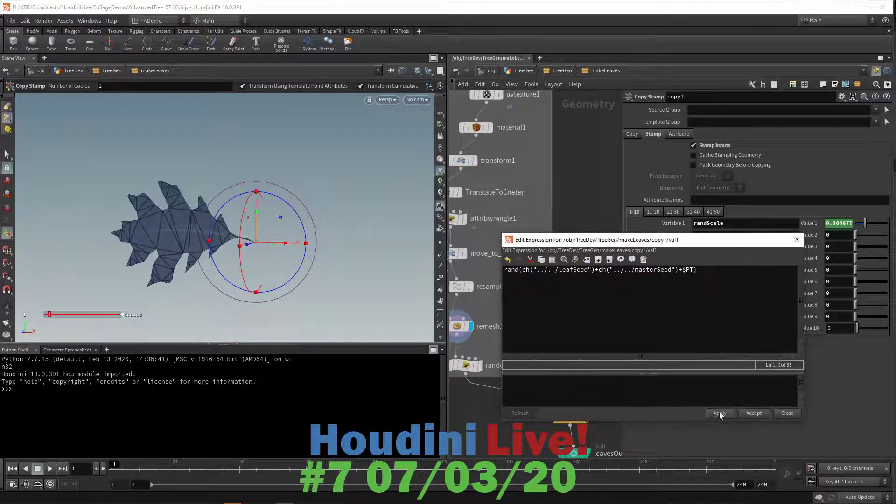
{"action": "left_click", "coordinate": [755, 416]}
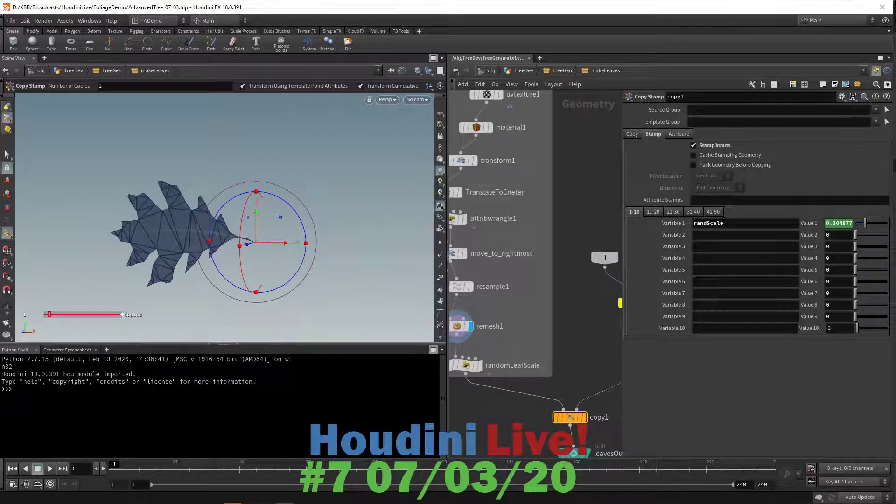
{"action": "key", "text": "BackSpace"}
{"action": "mouse_move", "coordinate": [469, 368]}
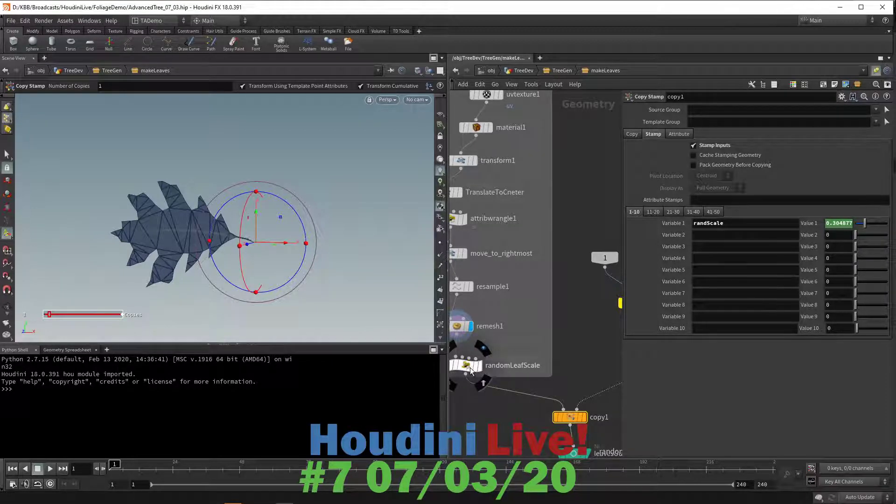
Start the randomLeafScale VEX code with float rval = stamp("../copy1", and check copy1's randScale name
{"action": "left_click", "coordinate": [467, 369]}
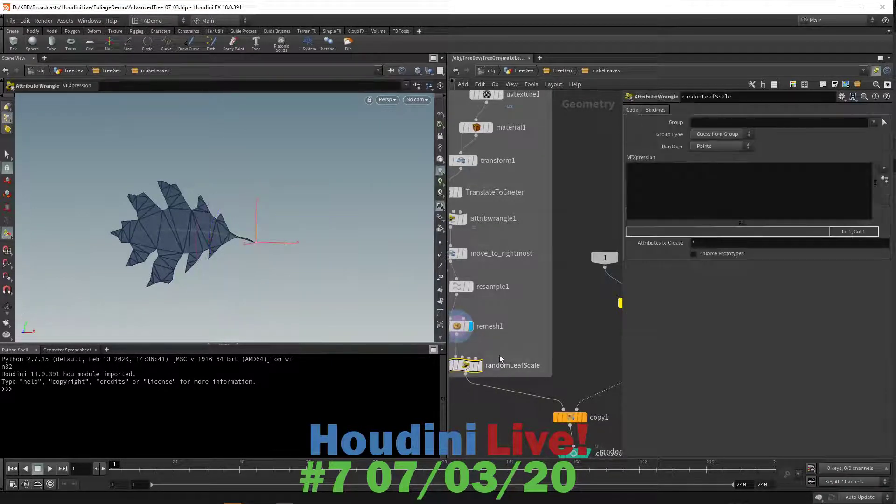
{"action": "left_click", "coordinate": [643, 171]}
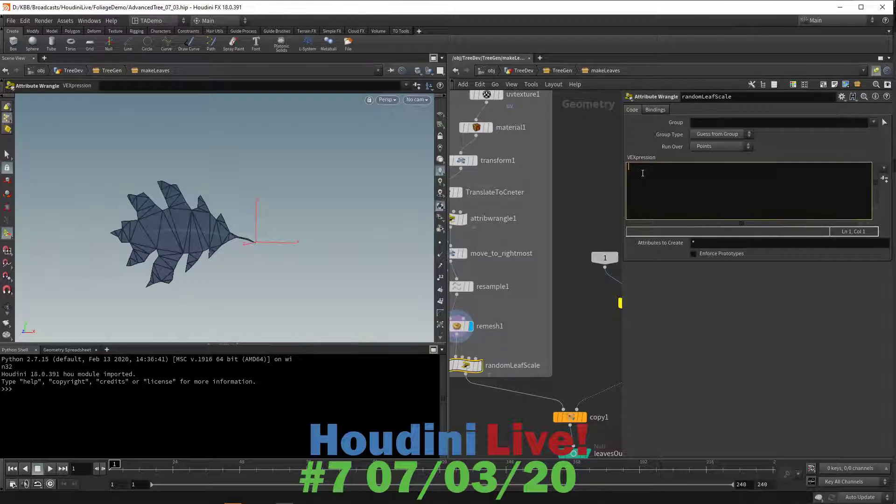
{"action": "type", "text": "f"}
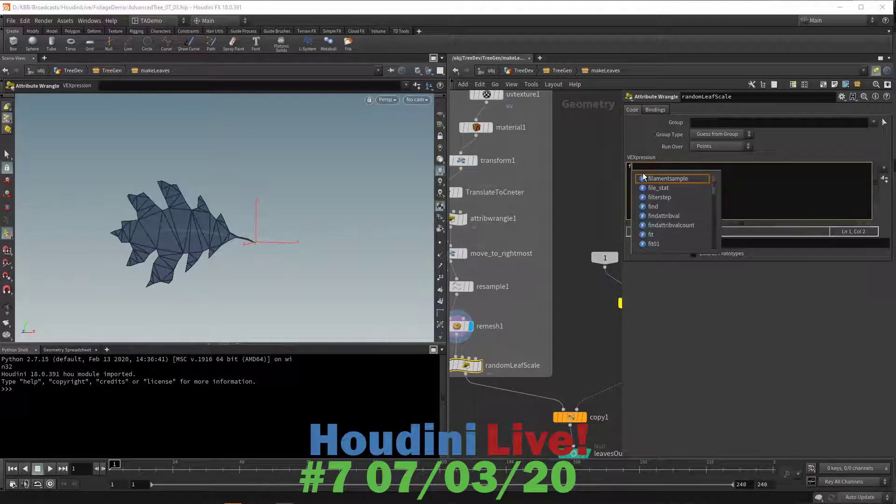
{"action": "type", "text": "loat"}
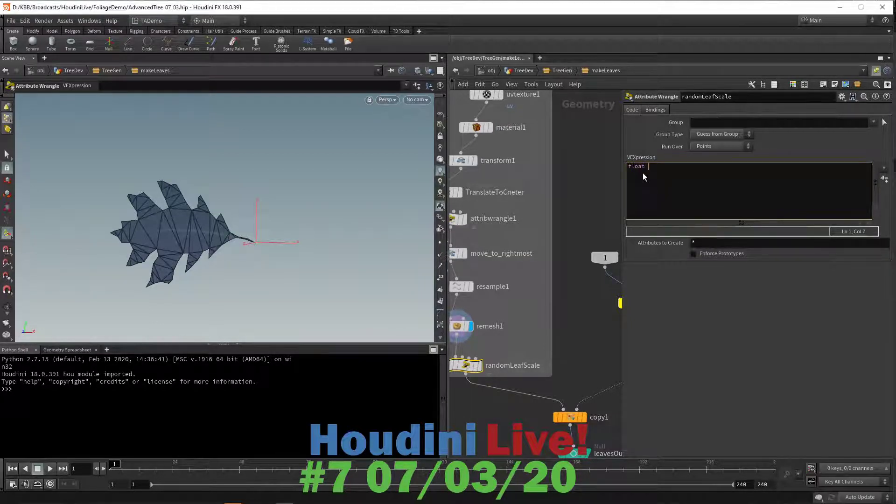
{"action": "type", "text": " rval = stamp(\"\""}
{"action": "key", "text": "Left"}
{"action": "type", "text": "../copy1"}
{"action": "key", "text": "Right"}
{"action": "type", "text": ","}
{"action": "left_click", "coordinate": [572, 415]}
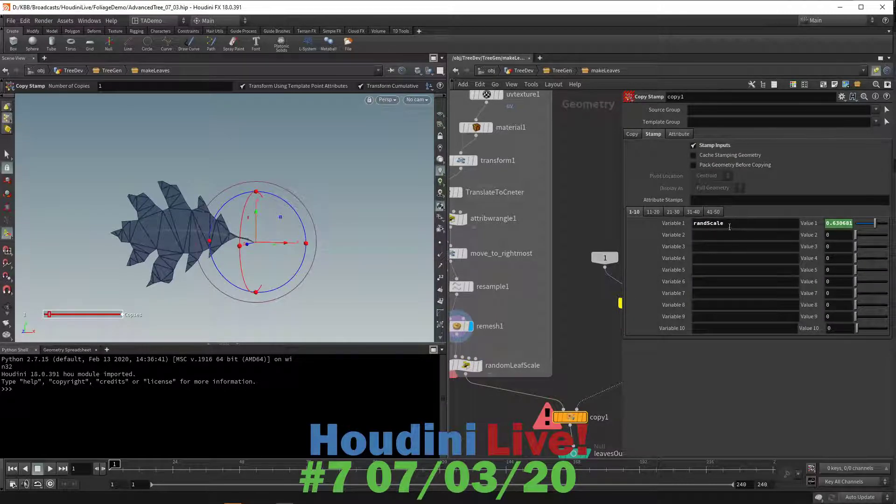
{"action": "double_click", "coordinate": [690, 223]}
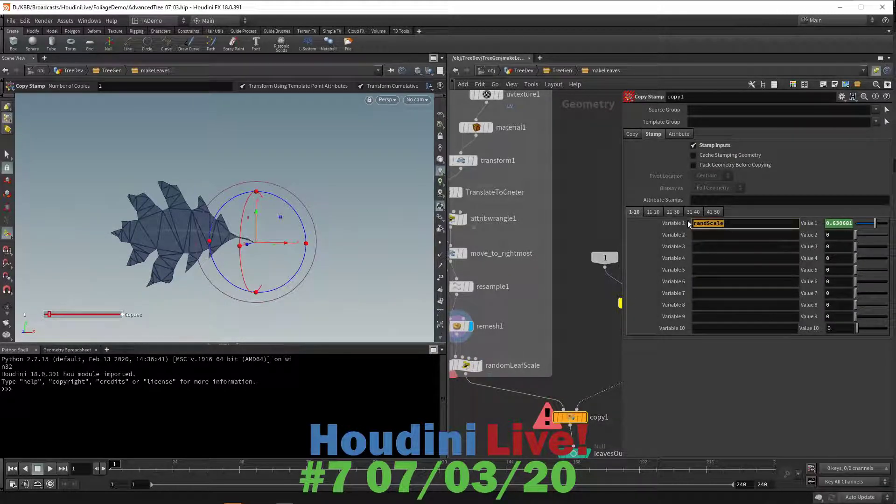
Complete the line as stamp("../copy1", "randScale", 0); and begin @P.x += below
{"action": "left_click", "coordinate": [471, 364]}
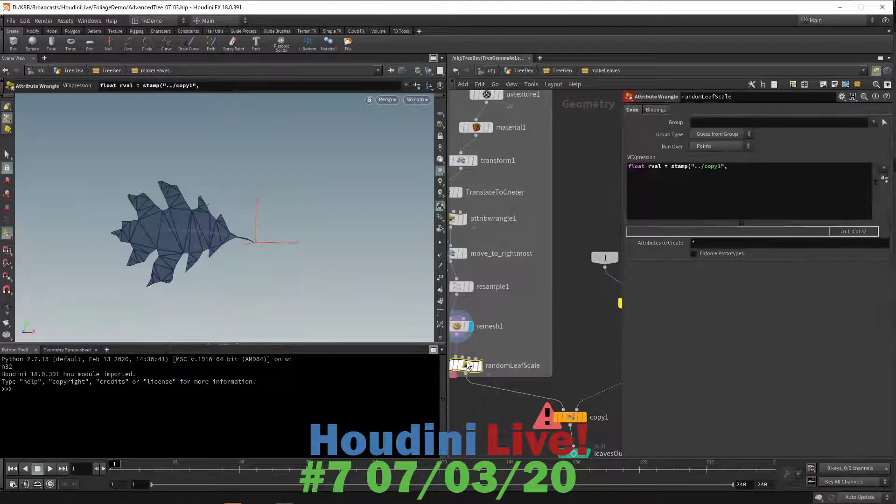
{"action": "left_click", "coordinate": [770, 188]}
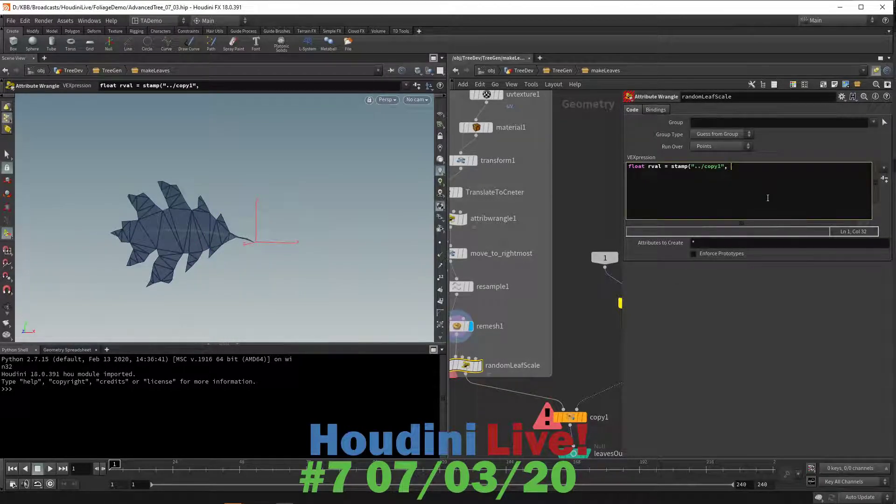
{"action": "type", "text": "\"randScale\","}
{"action": "type", "text": "0);"}
{"action": "key", "text": "Return"}
{"action": "key", "text": "Return"}
{"action": "type", "text": "@P.x"}
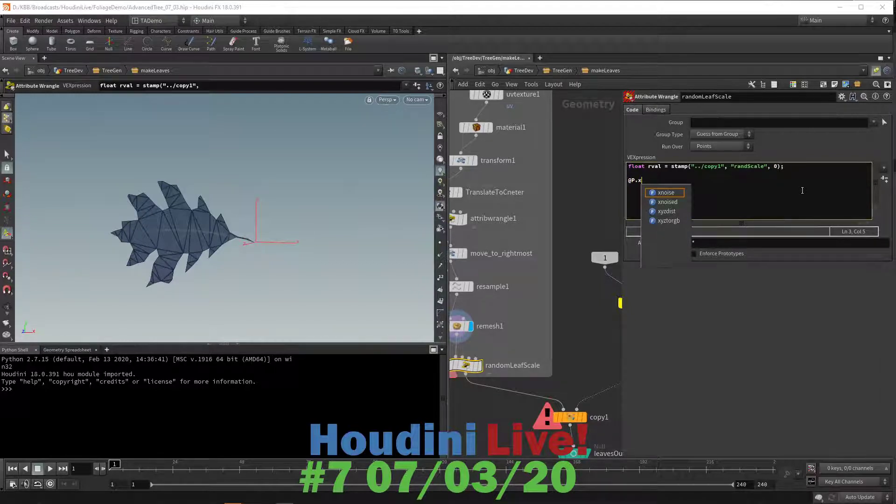
{"action": "type", "text": " +"}
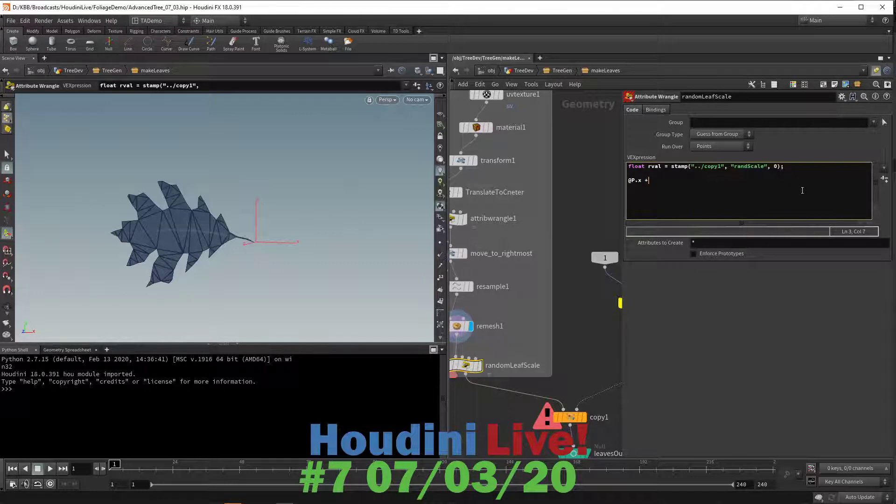
{"action": "type", "text": "="}
Insert the line rval -= .5; after the stamp line, keeping the @P.x += operator
{"action": "key", "text": "BackSpace"}
{"action": "key", "text": "BackSpace"}
{"action": "key", "text": "BackSpace"}
{"action": "type", "text": "-="}
{"action": "key", "text": "BackSpace"}
{"action": "key", "text": "BackSpace"}
{"action": "key", "text": "BackSpace"}
{"action": "type", "text": "+="}
{"action": "left_click", "coordinate": [787, 166]}
{"action": "key", "text": "Return"}
{"action": "type", "text": "rval -+"}
{"action": "key", "text": "BackSpace"}
{"action": "key", "text": "BackSpace"}
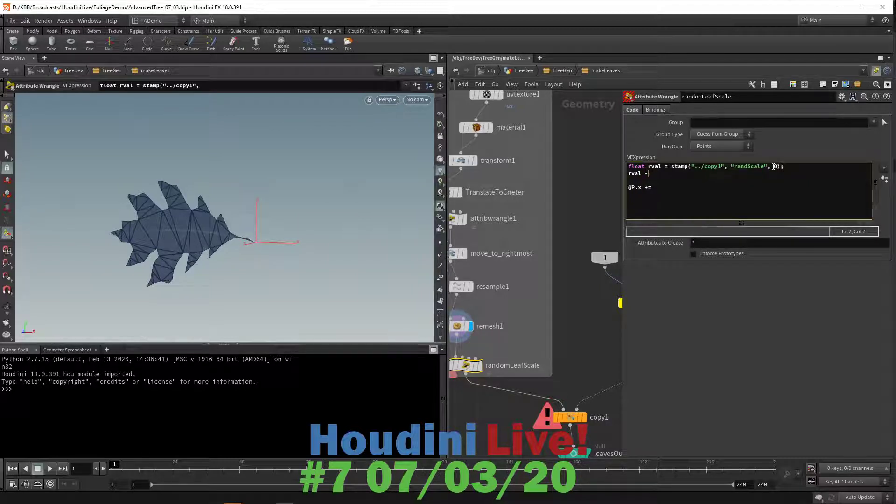
{"action": "type", "text": "= .5;"}
Finish @P.x += rval;, add @P.y += rval;, and commit the wrangle code
{"action": "left_click", "coordinate": [658, 186]}
{"action": "type", "text": "rval;"}
{"action": "key", "text": "Return"}
{"action": "type", "text": "@P.y += rval;"}
{"action": "key", "text": "ctrl+Return"}
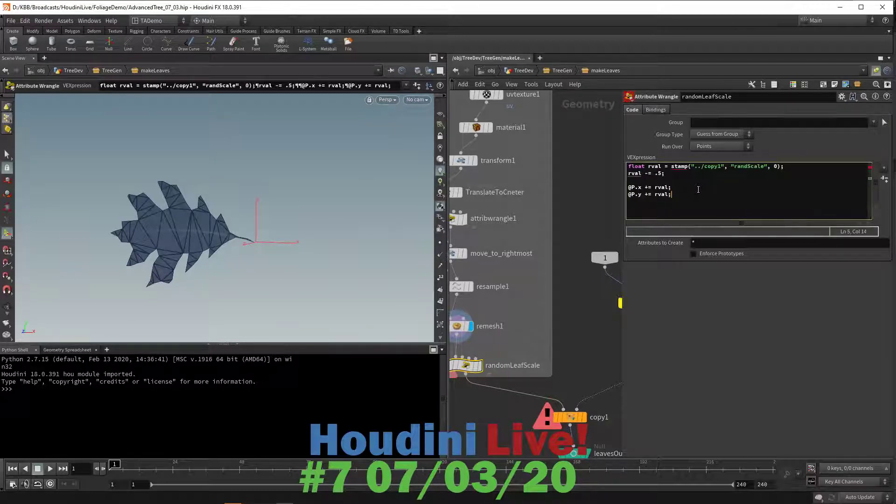
Inspect the undefined stamp error, then bring Chrome's maple leaf textures page forward
{"action": "left_click", "coordinate": [677, 168]}
{"action": "mouse_move", "coordinate": [681, 167]}
{"action": "mouse_move", "coordinate": [218, 500]}
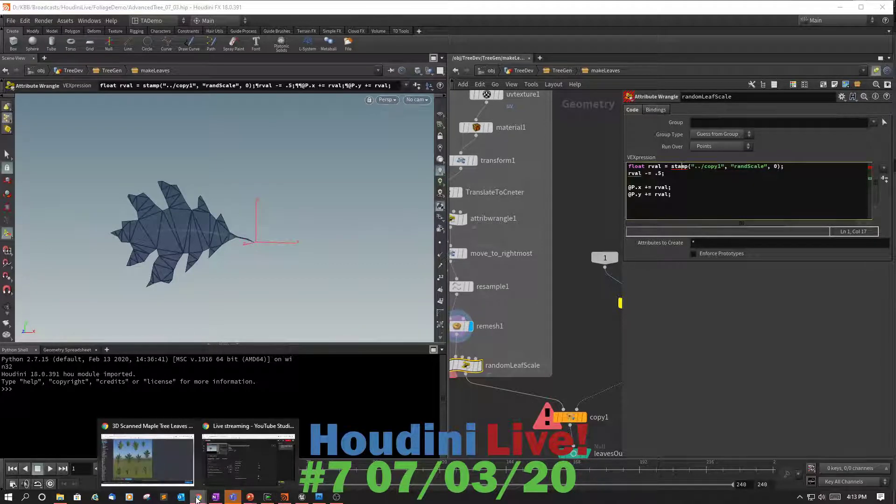
{"action": "left_click", "coordinate": [151, 423]}
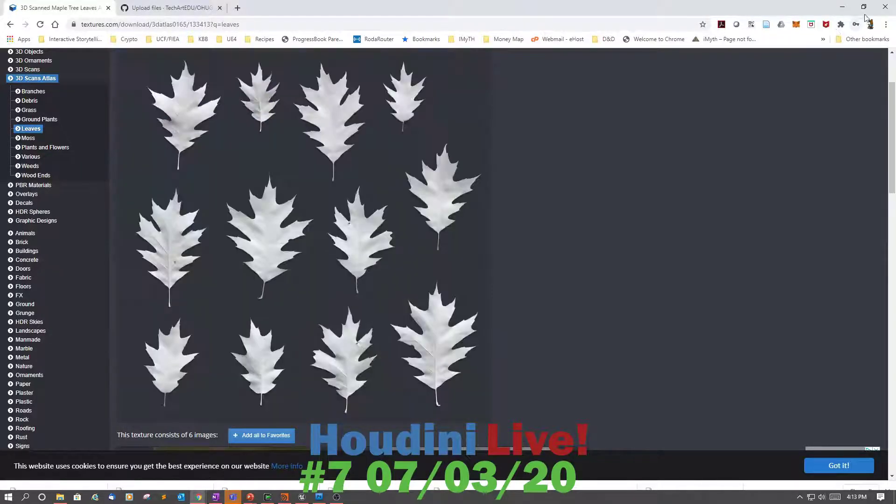
Restore Chrome's window size and search Google for 'vex stamp' from the second tab
{"action": "left_click", "coordinate": [863, 7]}
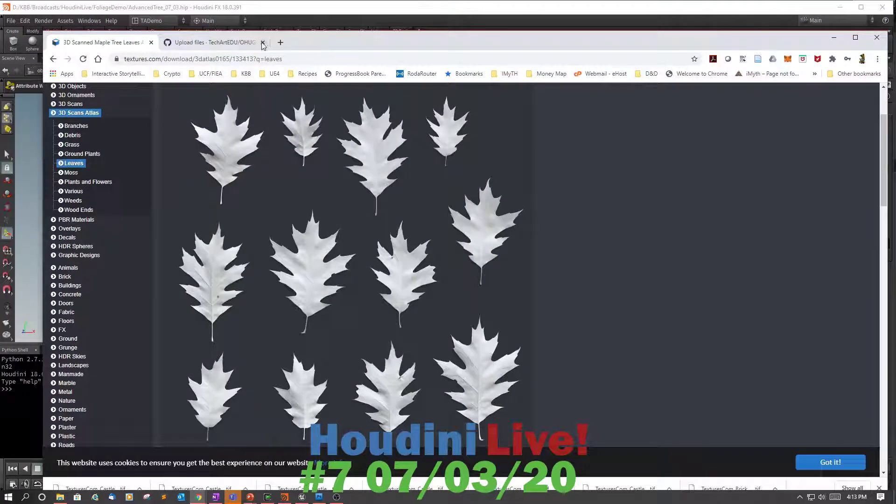
{"action": "left_click", "coordinate": [215, 41]}
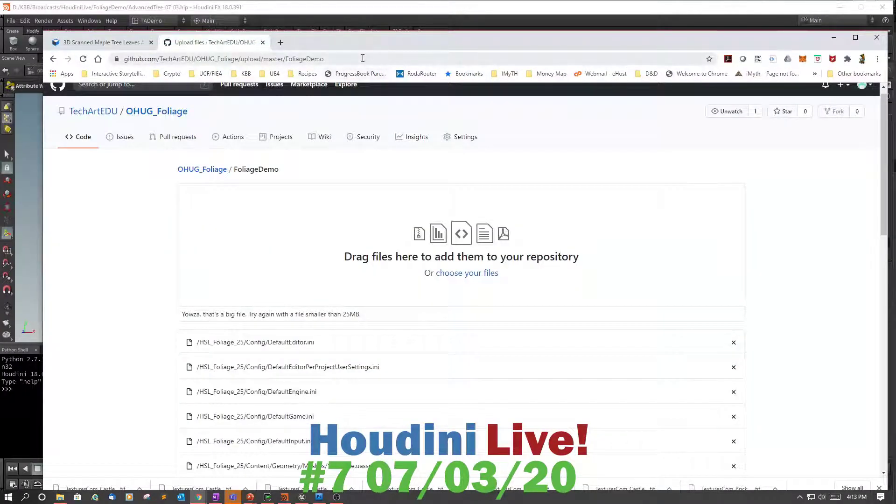
{"action": "key", "text": "ctrl+l"}
{"action": "type", "text": "vex"}
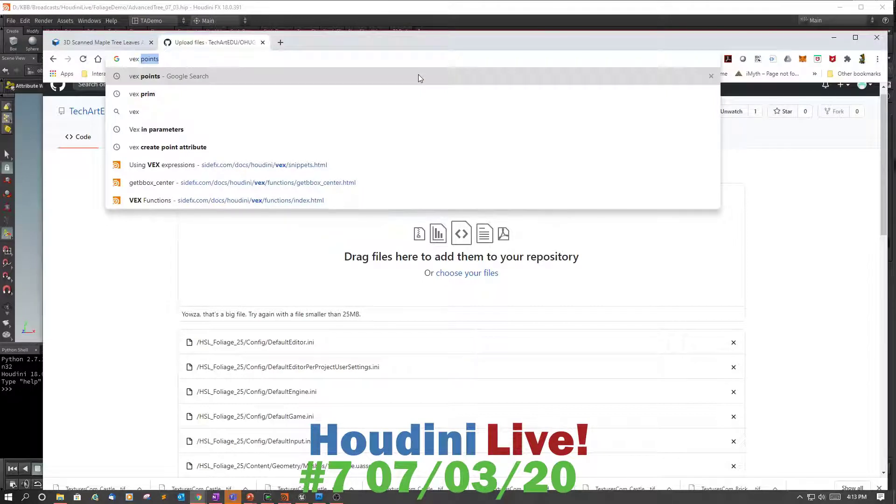
{"action": "type", "text": " stamp"}
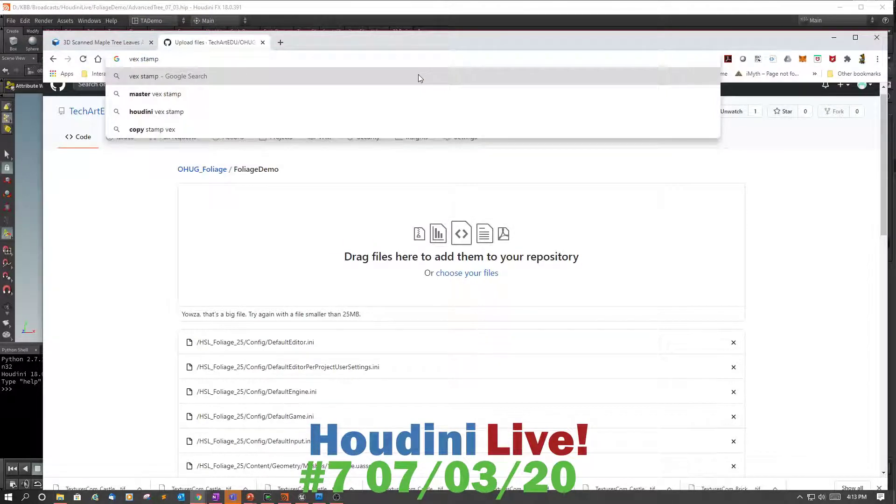
{"action": "key", "text": "Return"}
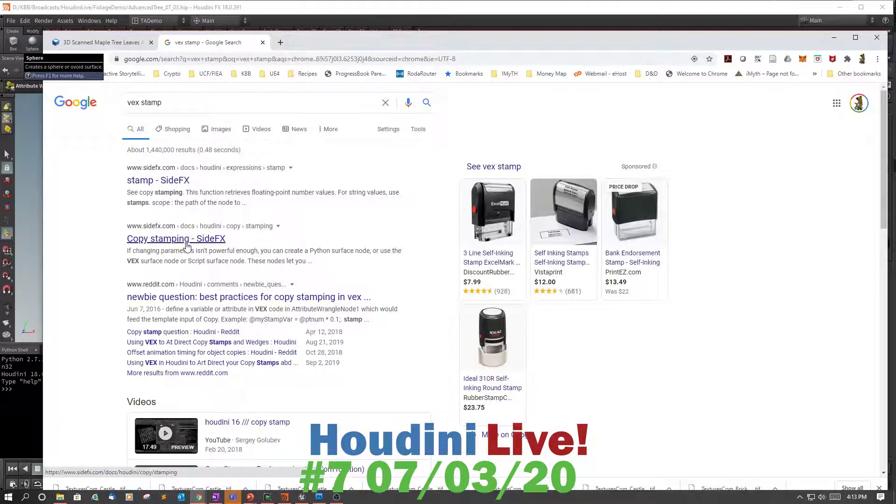
Read the SideFX Copy stamping documentation, then return to the vex stamp results
{"action": "left_click", "coordinate": [187, 246]}
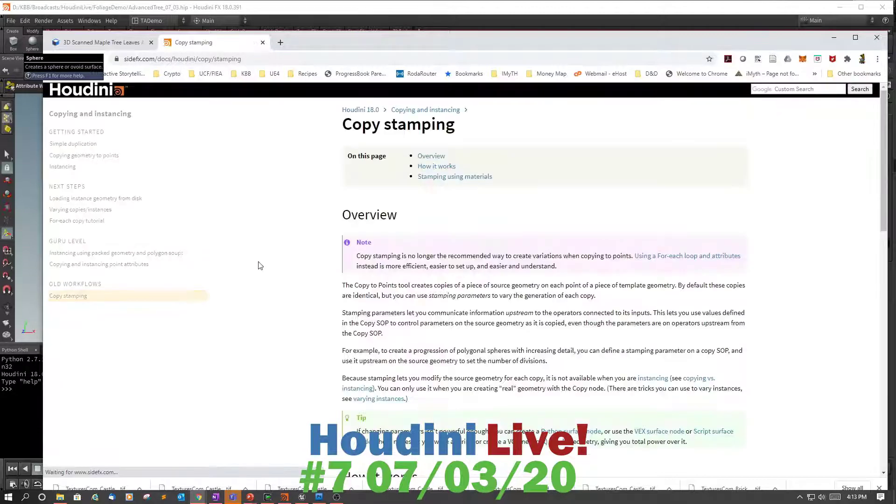
{"action": "scroll", "coordinate": [274, 261], "scroll_direction": "down", "scroll_amount": 6}
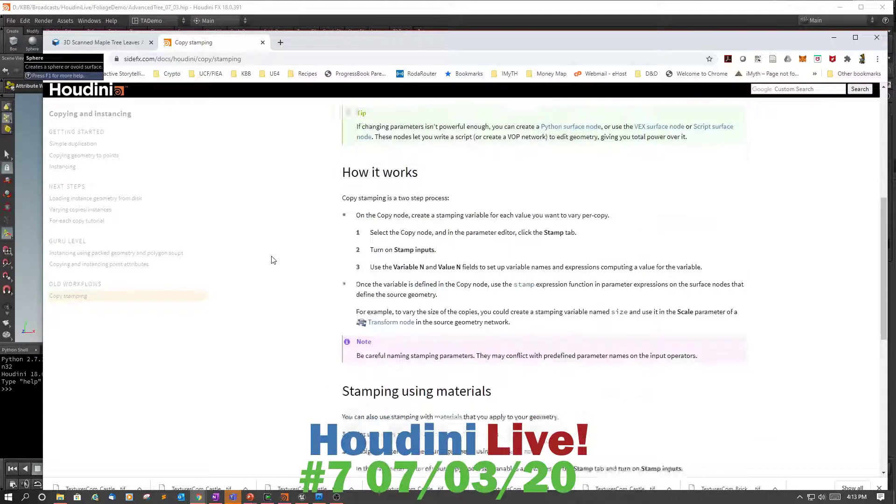
{"action": "scroll", "coordinate": [274, 260], "scroll_direction": "down", "scroll_amount": 6}
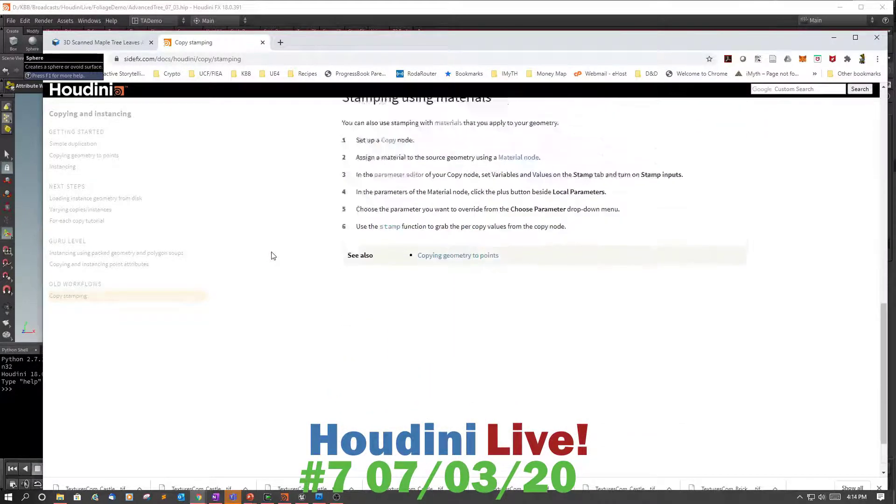
{"action": "scroll", "coordinate": [274, 256], "scroll_direction": "up", "scroll_amount": 5}
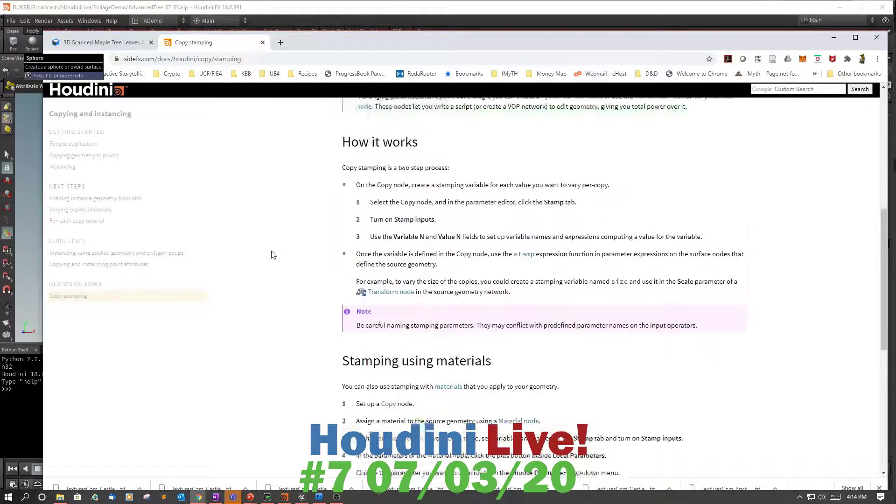
{"action": "scroll", "coordinate": [273, 253], "scroll_direction": "up", "scroll_amount": 4}
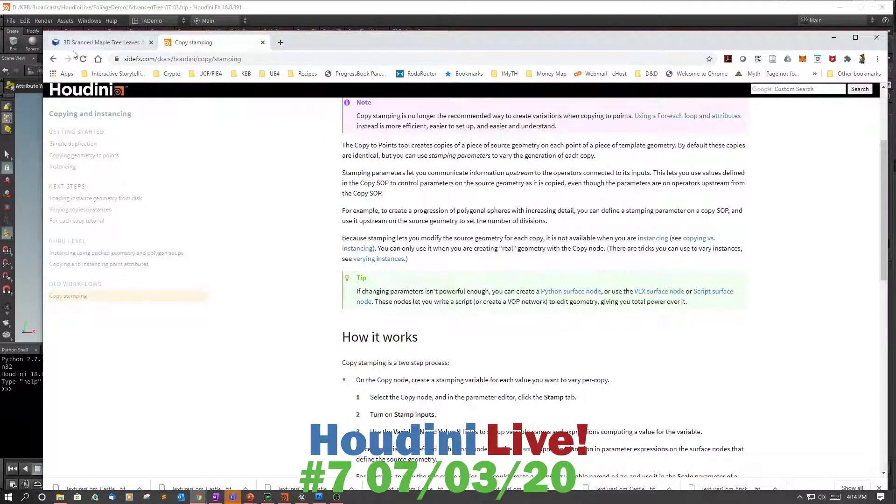
{"action": "left_click", "coordinate": [53, 59]}
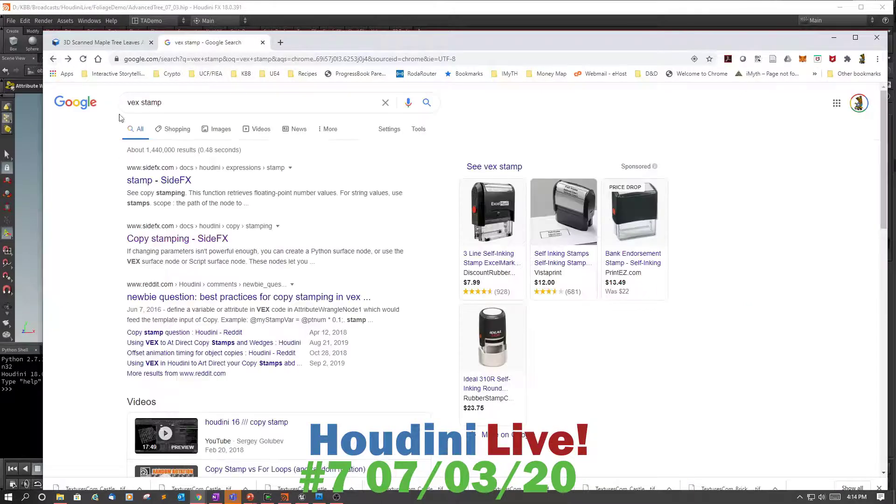
Read the SideFX stamp expression function reference and return to the results
{"action": "left_click", "coordinate": [158, 181]}
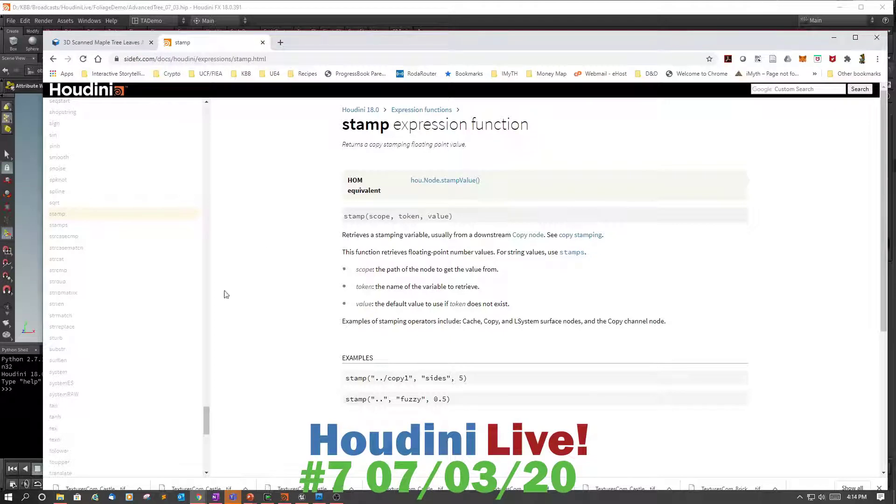
{"action": "mouse_move", "coordinate": [206, 425]}
{"action": "left_mouse_down"}
{"action": "mouse_move", "coordinate": [206, 379]}
{"action": "mouse_move", "coordinate": [207, 421]}
{"action": "left_mouse_up"}
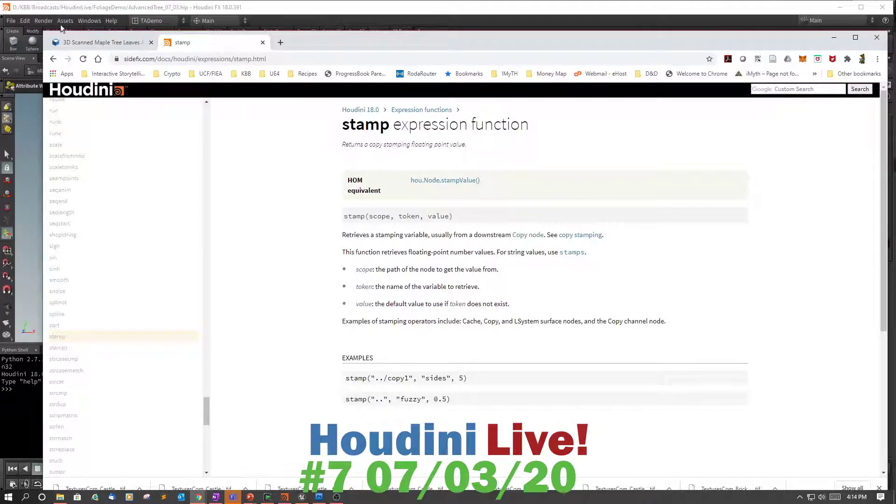
{"action": "left_click", "coordinate": [53, 58]}
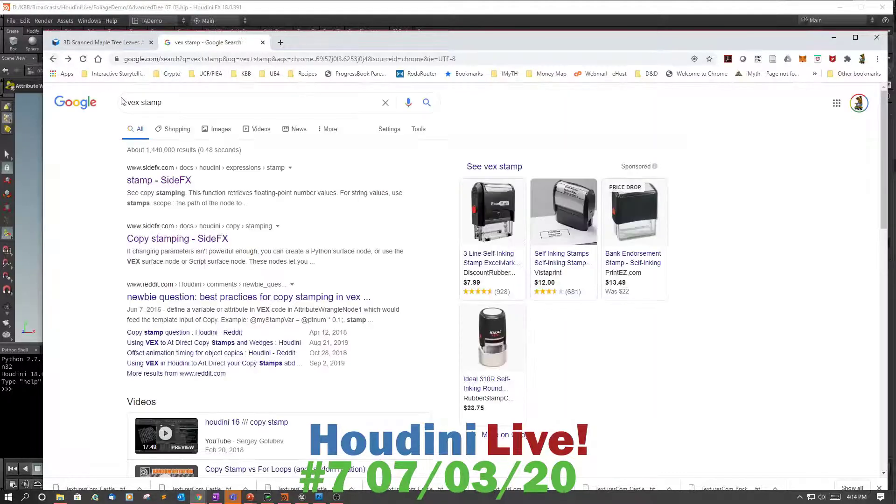
{"action": "left_click", "coordinate": [245, 297]}
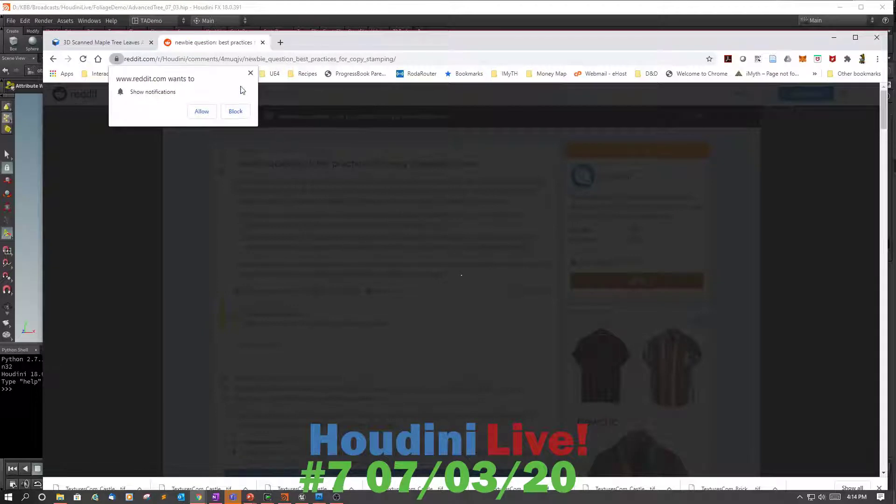
{"action": "left_click", "coordinate": [251, 73]}
{"action": "scroll", "coordinate": [362, 228], "scroll_direction": "down", "scroll_amount": 6}
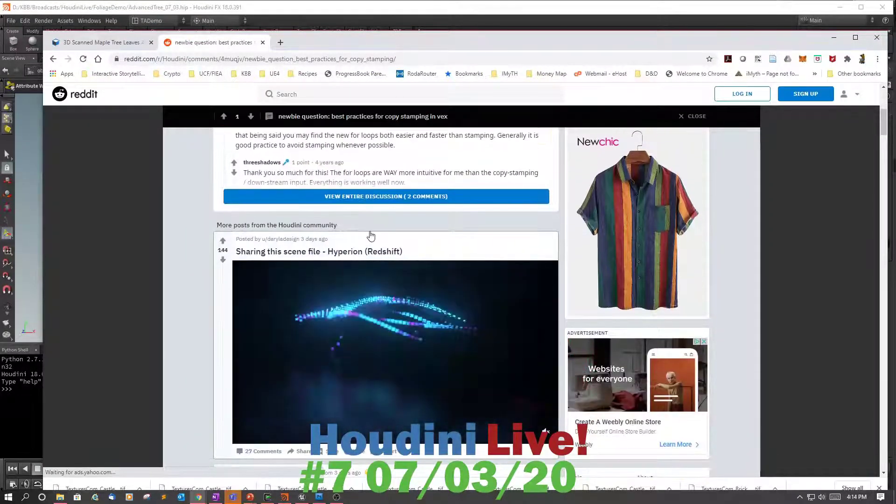
{"action": "scroll", "coordinate": [369, 236], "scroll_direction": "down", "scroll_amount": 5}
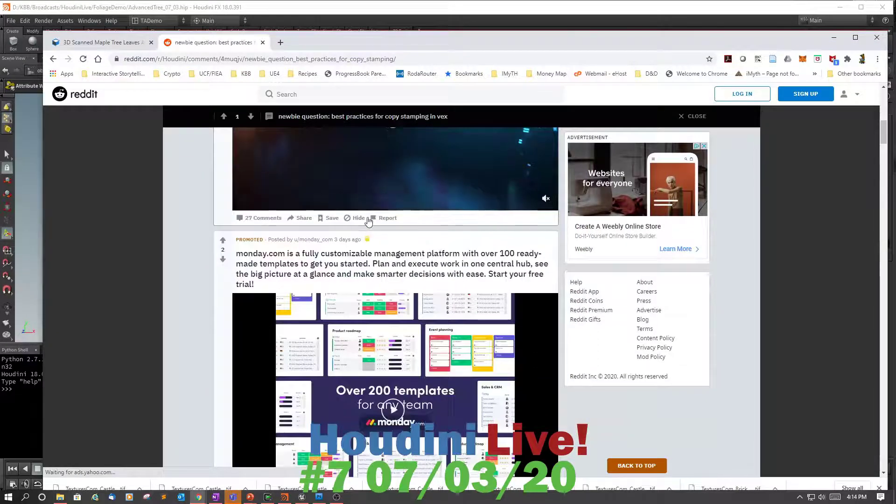
{"action": "scroll", "coordinate": [361, 217], "scroll_direction": "down", "scroll_amount": 2}
{"action": "scroll", "coordinate": [351, 216], "scroll_direction": "up", "scroll_amount": 14}
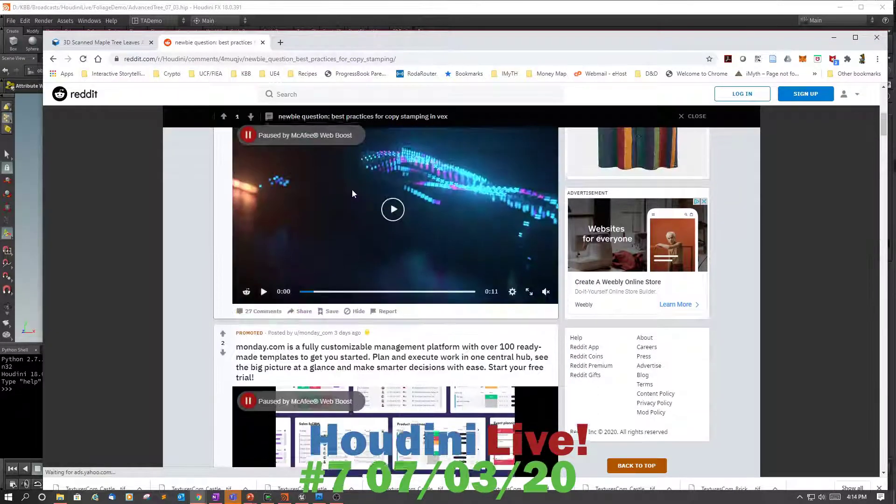
{"action": "scroll", "coordinate": [355, 174], "scroll_direction": "up", "scroll_amount": 2}
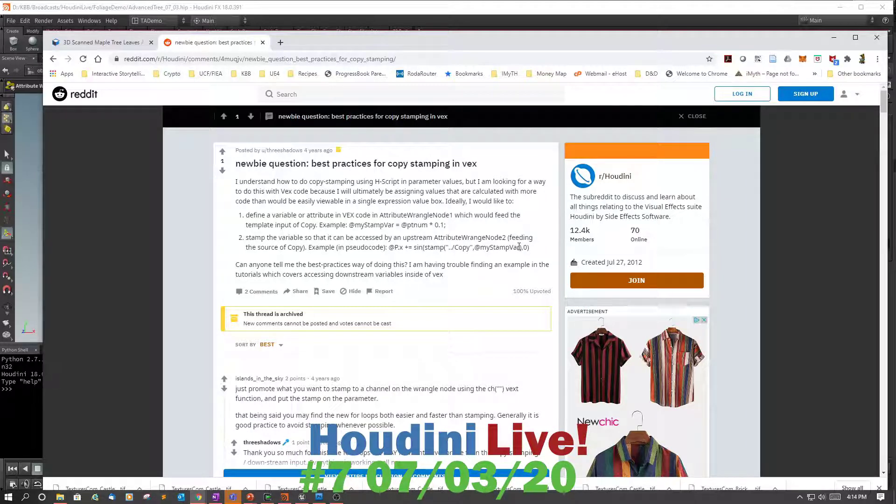
{"action": "scroll", "coordinate": [519, 247], "scroll_direction": "down", "scroll_amount": 3}
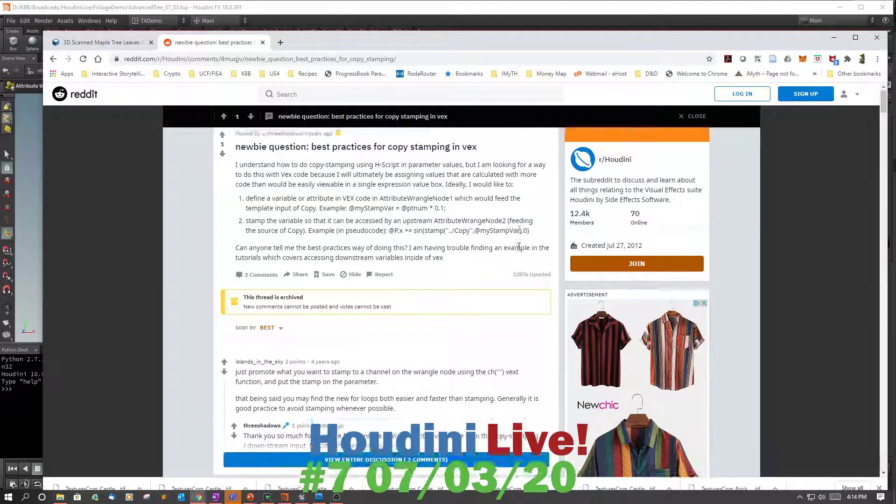
{"action": "scroll", "coordinate": [519, 246], "scroll_direction": "down", "scroll_amount": 3}
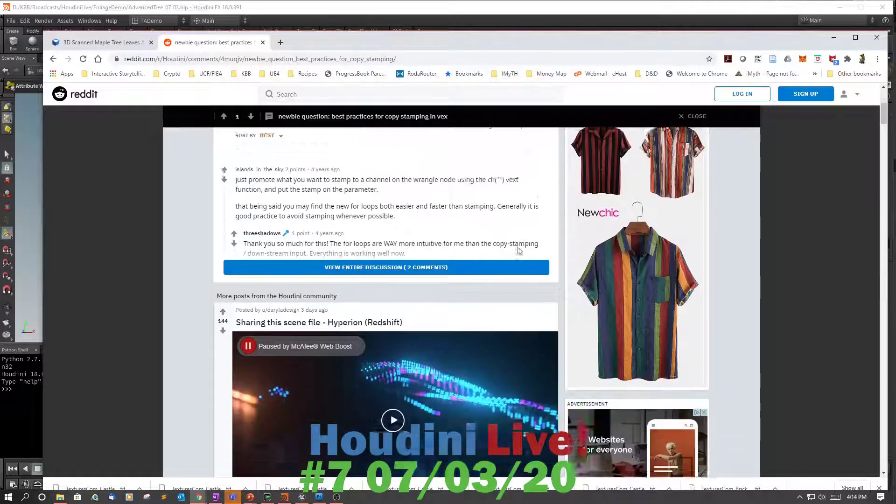
{"action": "scroll", "coordinate": [517, 247], "scroll_direction": "down", "scroll_amount": 10}
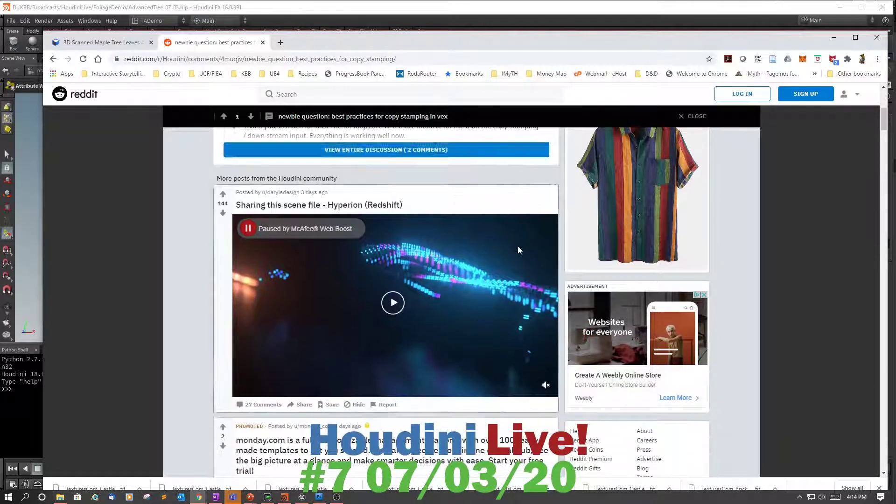
{"action": "scroll", "coordinate": [516, 249], "scroll_direction": "down", "scroll_amount": 8}
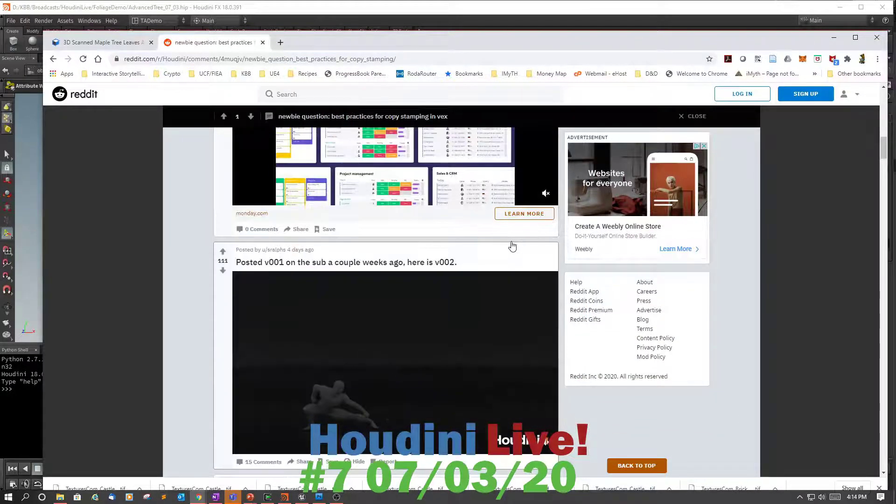
{"action": "scroll", "coordinate": [512, 237], "scroll_direction": "down", "scroll_amount": 2}
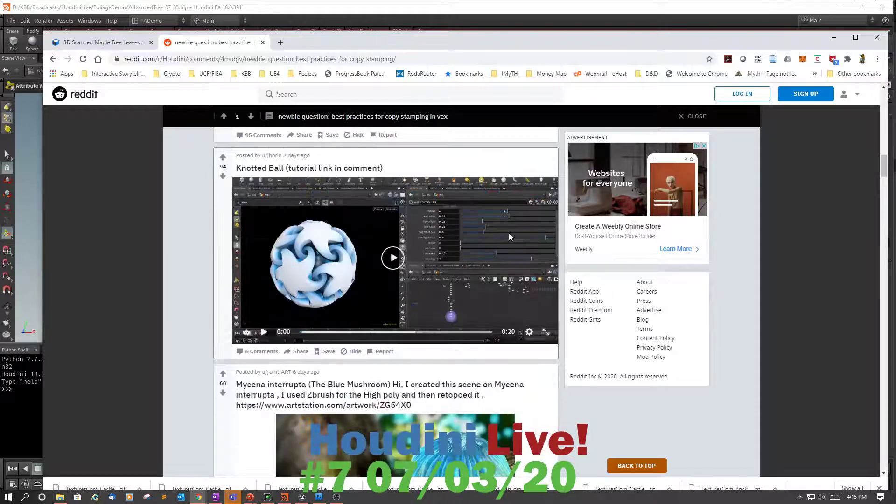
{"action": "scroll", "coordinate": [510, 233], "scroll_direction": "down", "scroll_amount": 2}
{"action": "scroll", "coordinate": [510, 231], "scroll_direction": "down", "scroll_amount": 8}
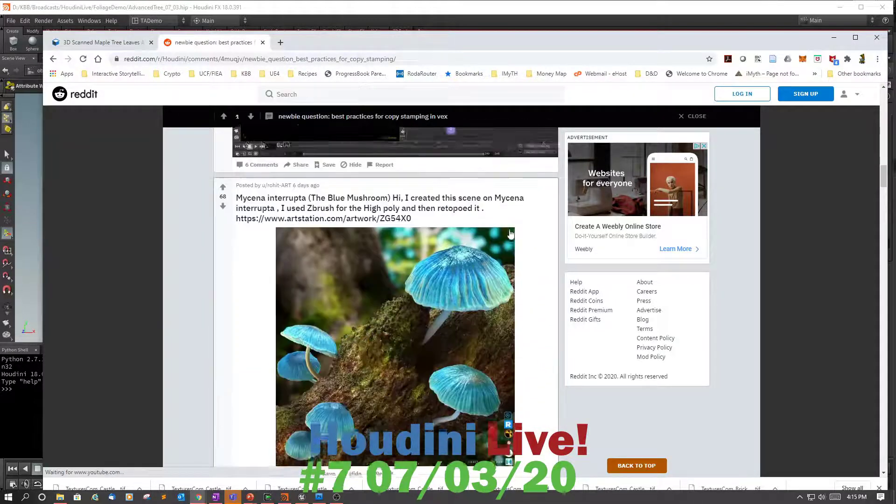
{"action": "scroll", "coordinate": [509, 227], "scroll_direction": "down", "scroll_amount": 10}
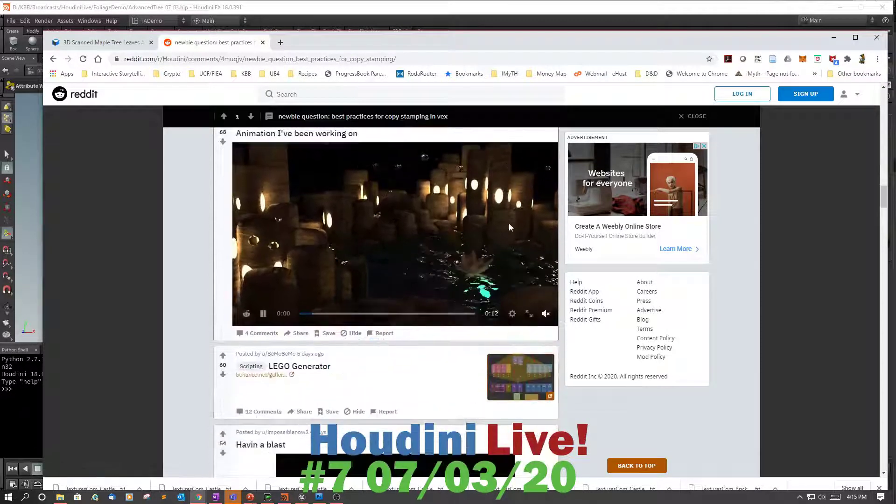
{"action": "scroll", "coordinate": [508, 227], "scroll_direction": "down", "scroll_amount": 7}
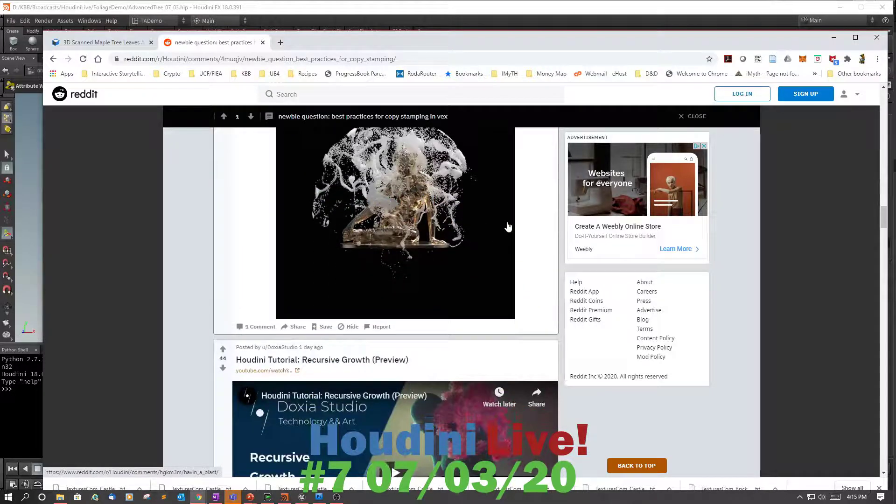
{"action": "scroll", "coordinate": [506, 227], "scroll_direction": "down", "scroll_amount": 3}
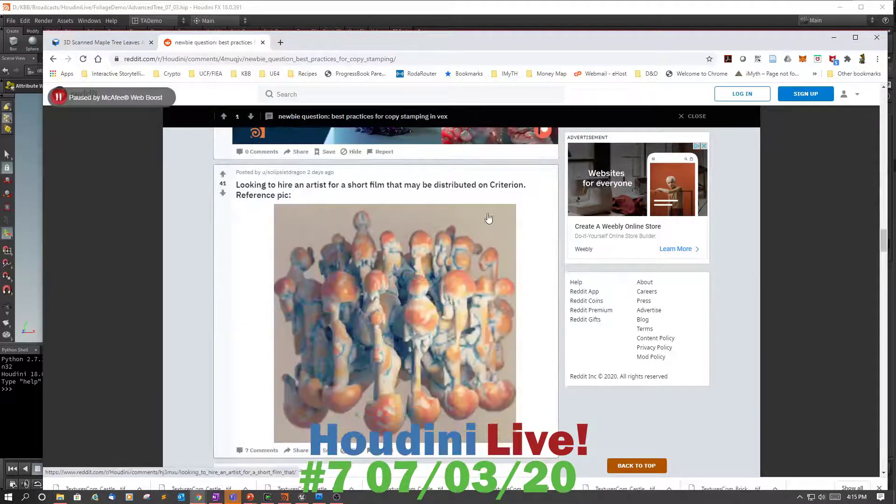
{"action": "left_click", "coordinate": [54, 59]}
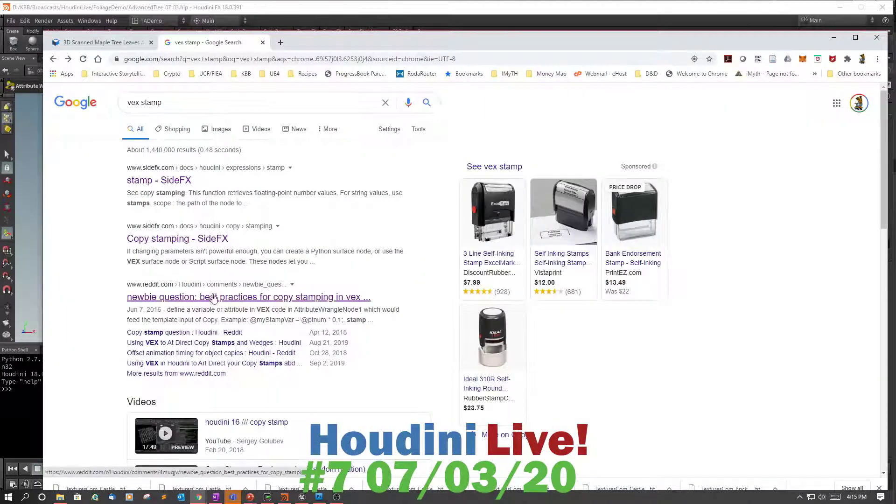
Open the od|force 'Copy Stamping alternatives?' thread from the Google results
{"action": "scroll", "coordinate": [231, 297], "scroll_direction": "down", "scroll_amount": 8}
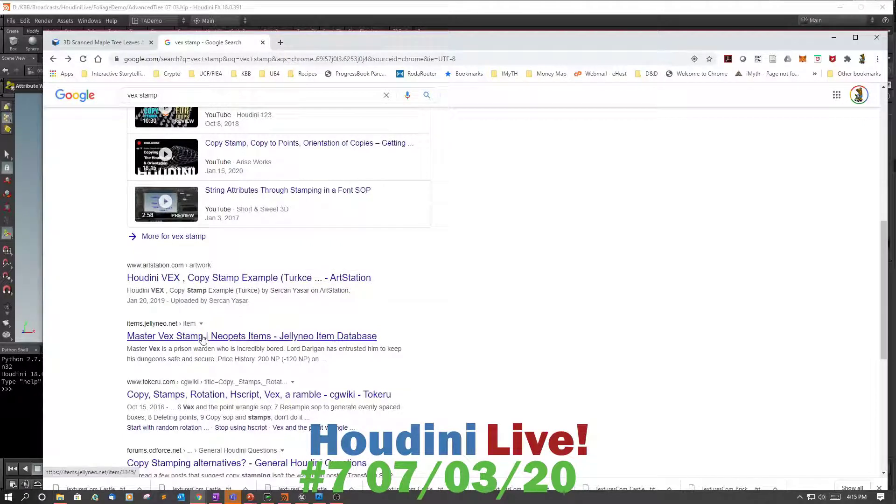
{"action": "scroll", "coordinate": [239, 409], "scroll_direction": "down", "scroll_amount": 2}
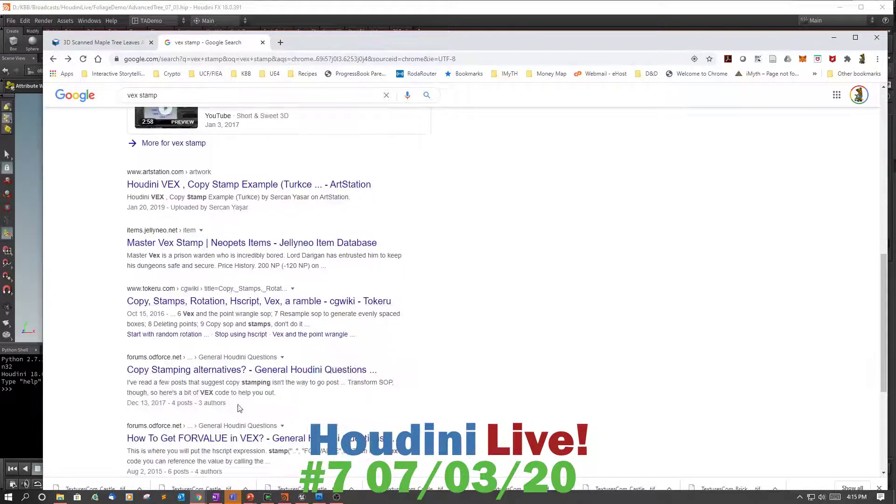
{"action": "left_click", "coordinate": [230, 372]}
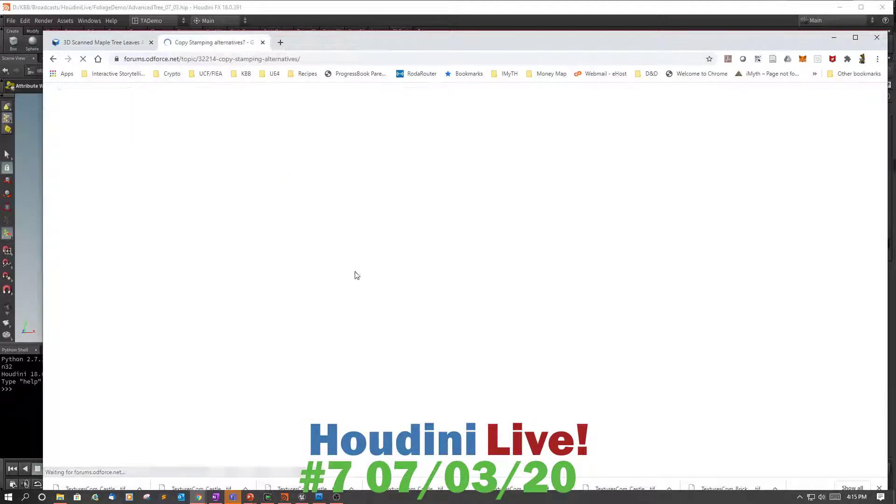
Read through the thread's replies, then return to the Houdini window
{"action": "scroll", "coordinate": [434, 227], "scroll_direction": "down", "scroll_amount": 3}
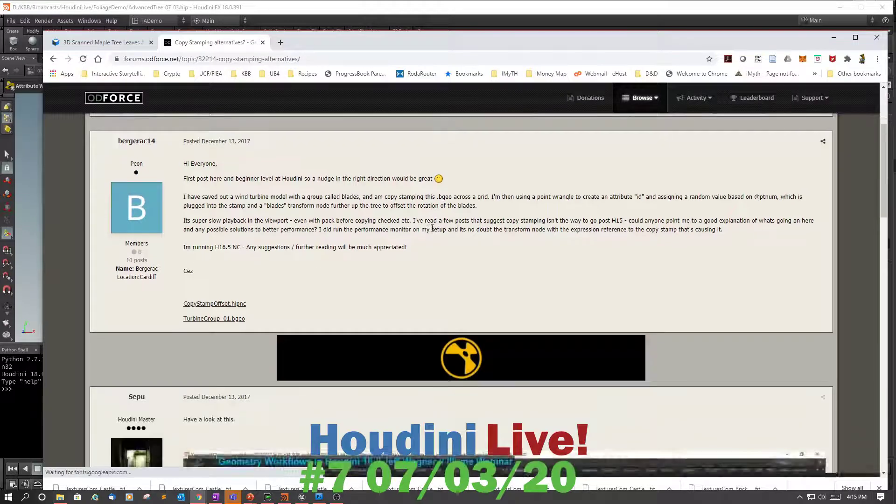
{"action": "scroll", "coordinate": [433, 228], "scroll_direction": "down", "scroll_amount": 6}
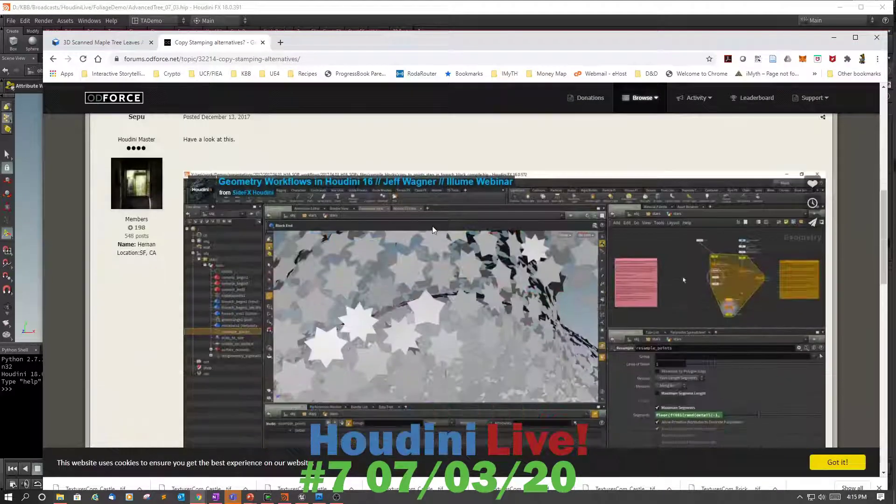
{"action": "scroll", "coordinate": [432, 226], "scroll_direction": "down", "scroll_amount": 7}
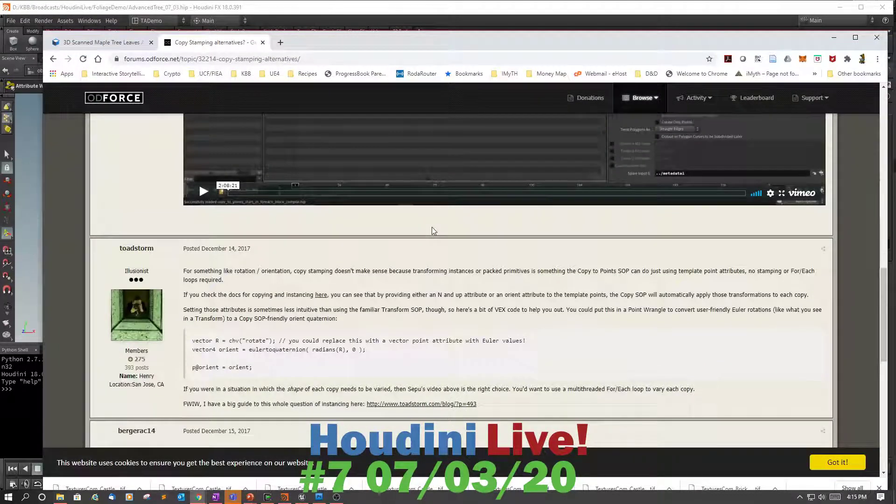
{"action": "scroll", "coordinate": [433, 226], "scroll_direction": "down", "scroll_amount": 3}
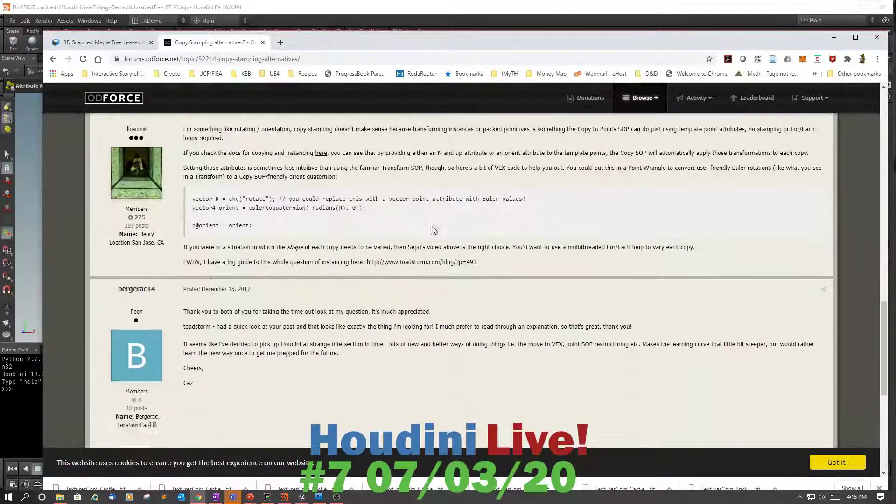
{"action": "scroll", "coordinate": [434, 228], "scroll_direction": "down", "scroll_amount": 6}
{"action": "scroll", "coordinate": [429, 226], "scroll_direction": "up", "scroll_amount": 5}
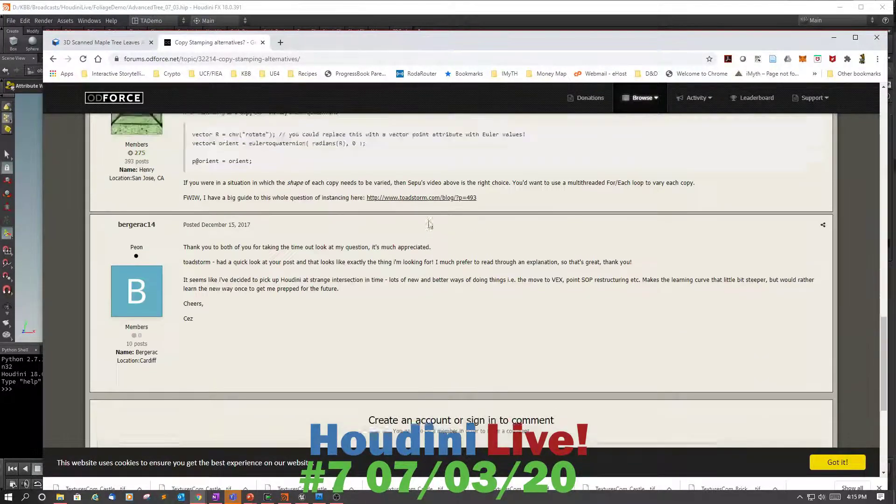
{"action": "scroll", "coordinate": [430, 225], "scroll_direction": "up", "scroll_amount": 8}
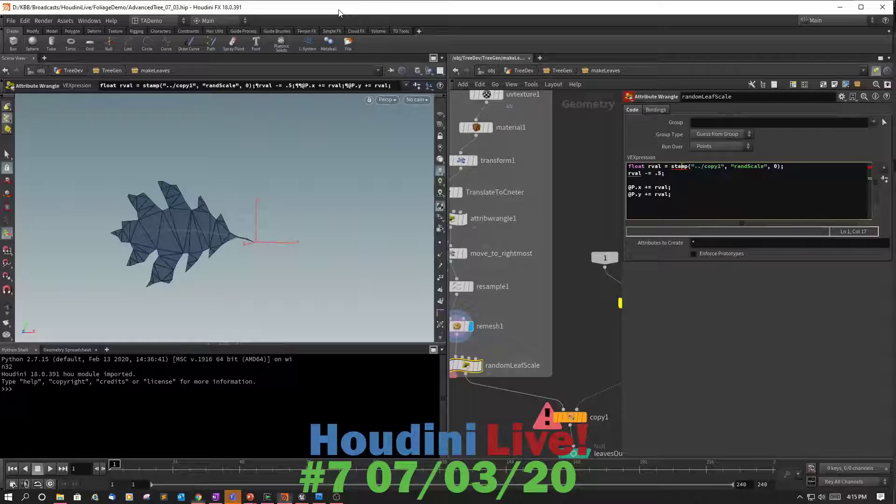
{"action": "left_click", "coordinate": [340, 9]}
Wrap the wrangle's stamp call in set(), then replace it by retyping stamp();
{"action": "mouse_move", "coordinate": [673, 167]}
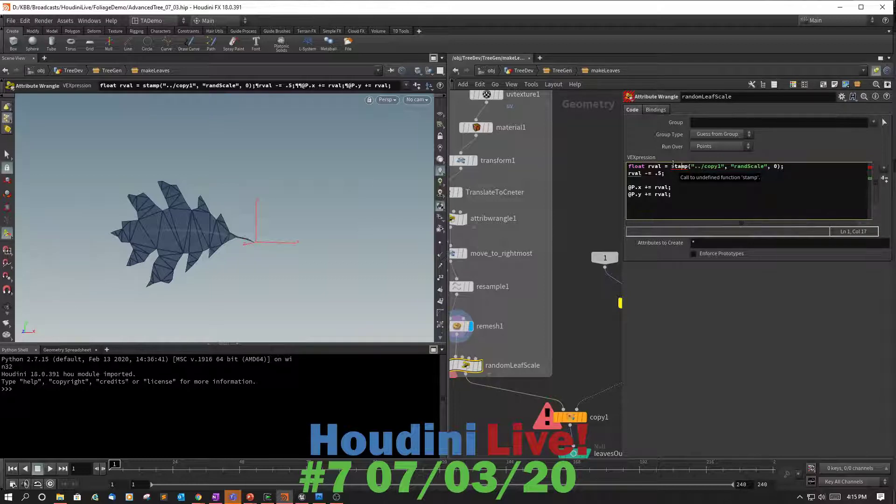
{"action": "left_click", "coordinate": [674, 166]}
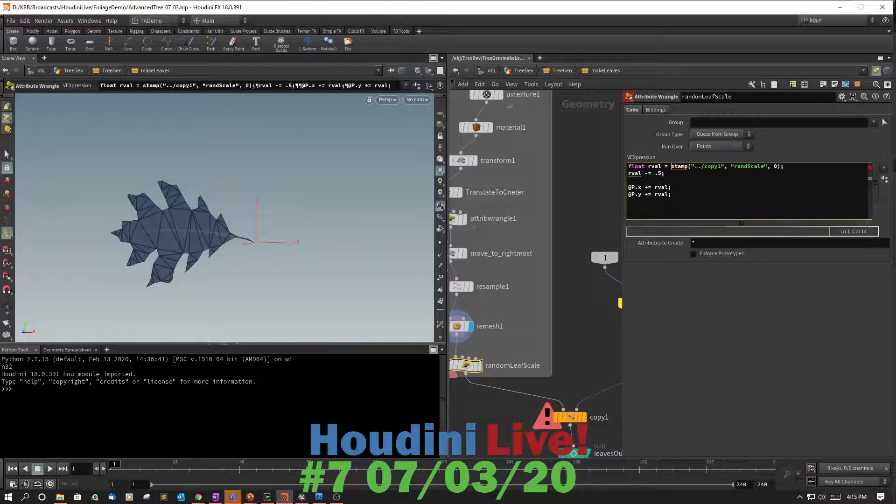
{"action": "type", "text": "set("}
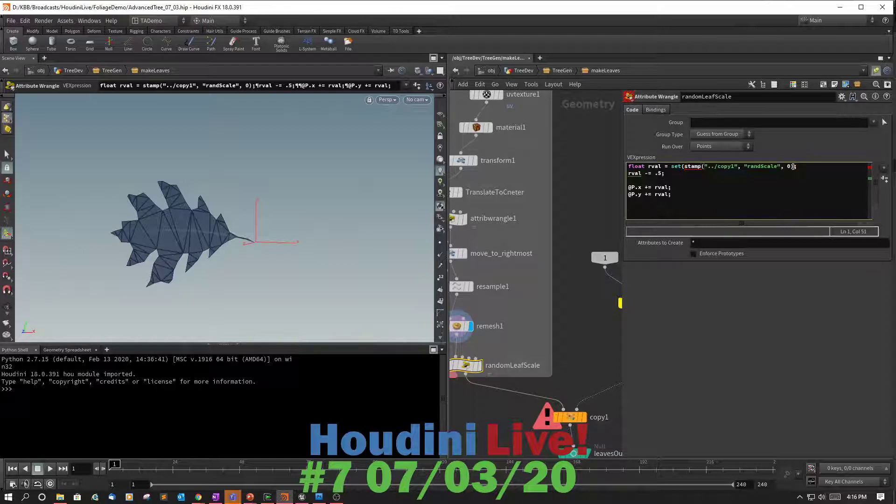
{"action": "type", "text": ")"}
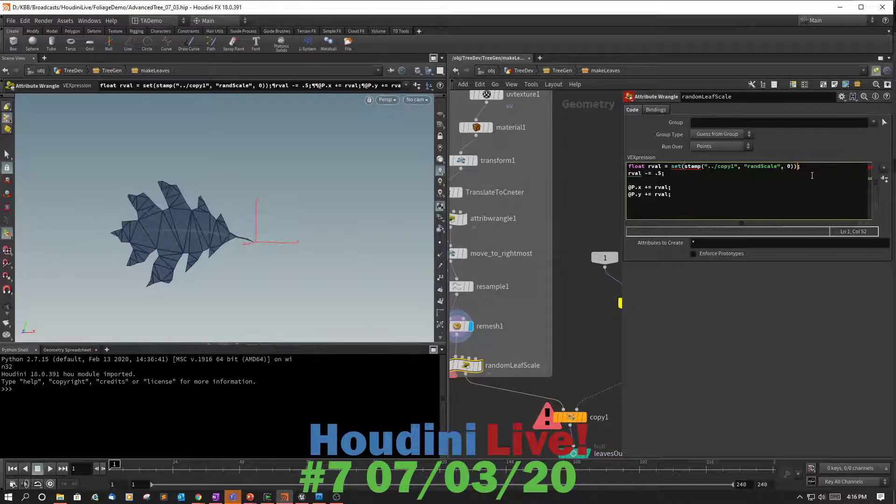
{"action": "left_click_drag", "start_coordinate": [808, 169], "coordinate": [670, 165]}
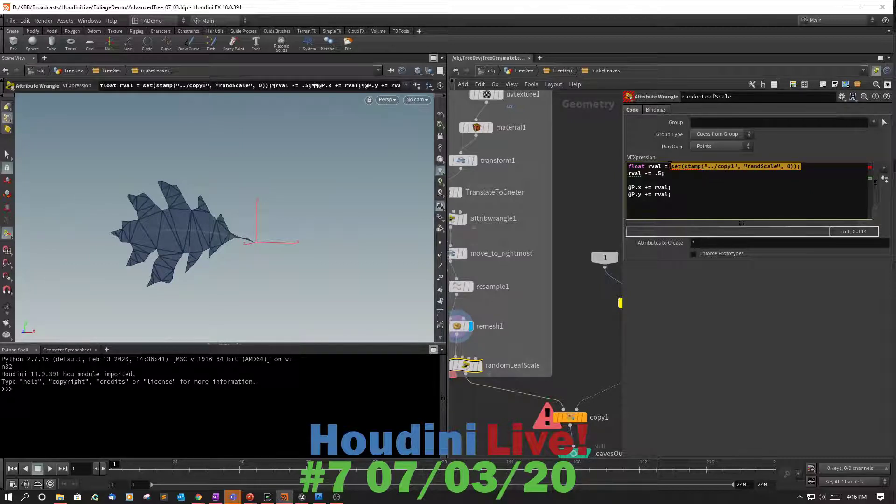
{"action": "key", "text": "BackSpace"}
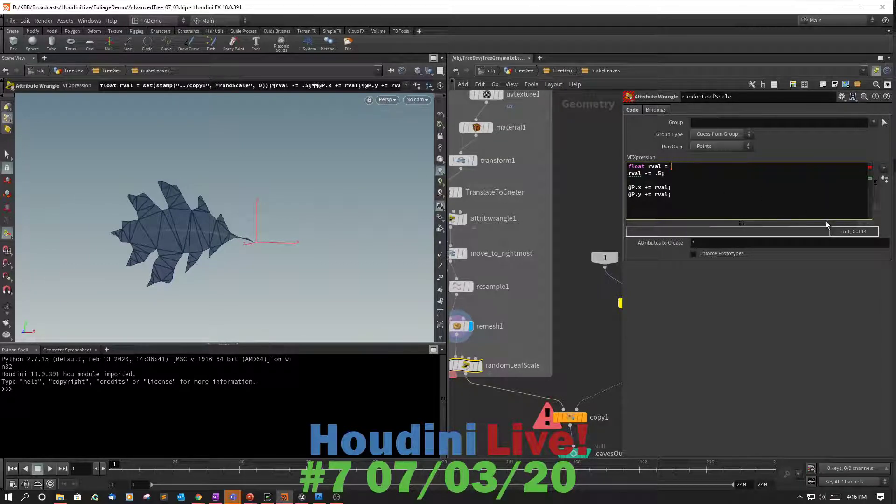
{"action": "type", "text": "st"}
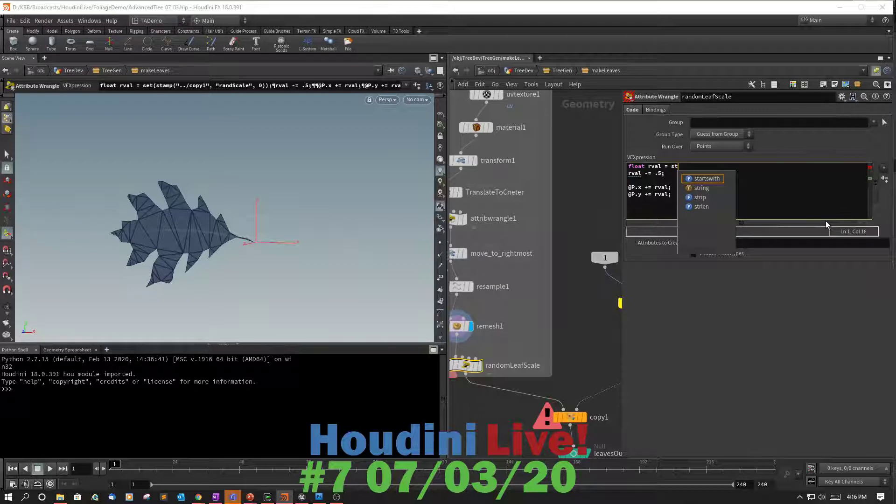
{"action": "type", "text": "a"}
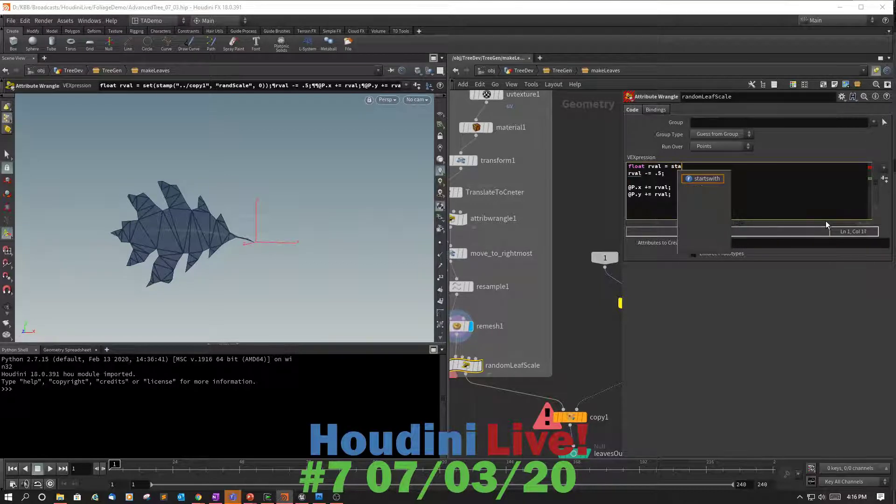
{"action": "type", "text": "mp"}
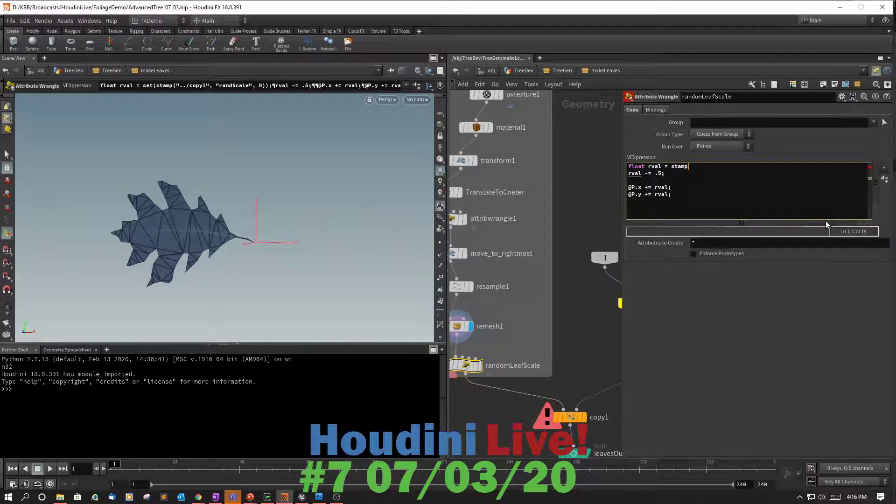
{"action": "type", "text": "();"}
Delete the randomLeafScale wrangle and attach a new Transform node to remesh1's output
{"action": "middle_click_drag", "start_coordinate": [578, 282], "coordinate": [629, 246]}
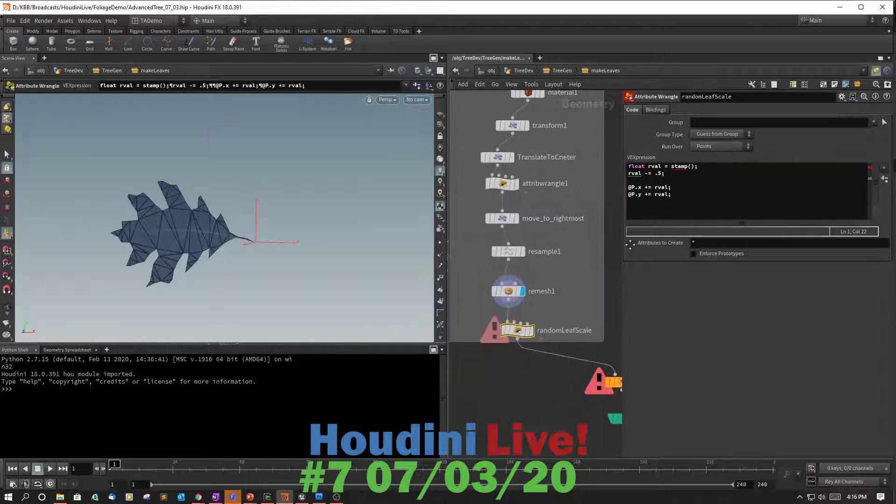
{"action": "mouse_move", "coordinate": [507, 335]}
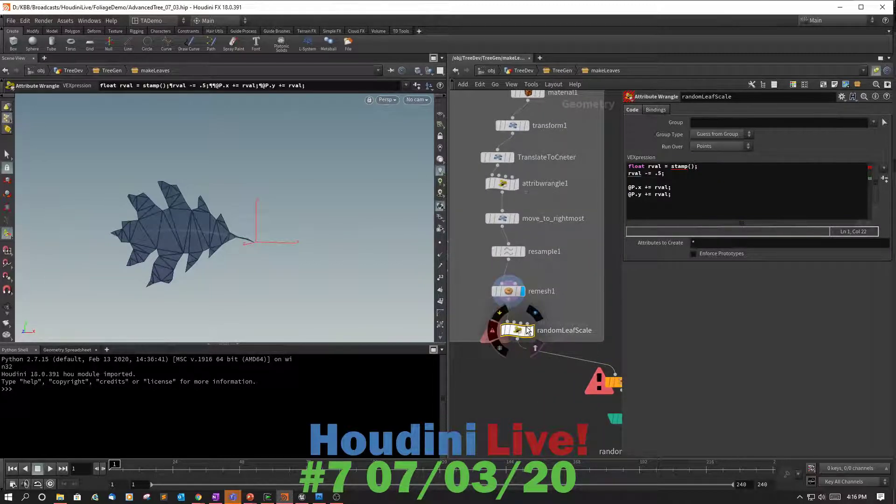
{"action": "key", "text": "Delete"}
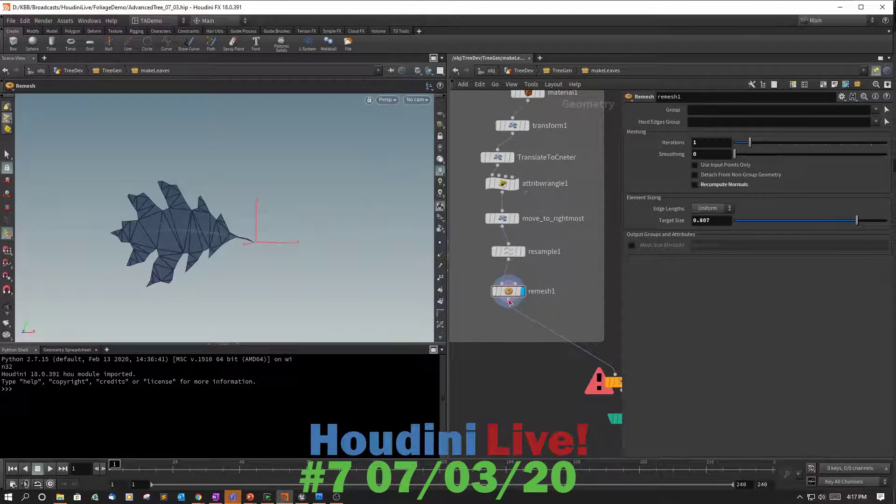
{"action": "left_click_drag", "start_coordinate": [508, 307], "coordinate": [507, 326]}
{"action": "key", "text": "Tab"}
{"action": "type", "text": "trans"}
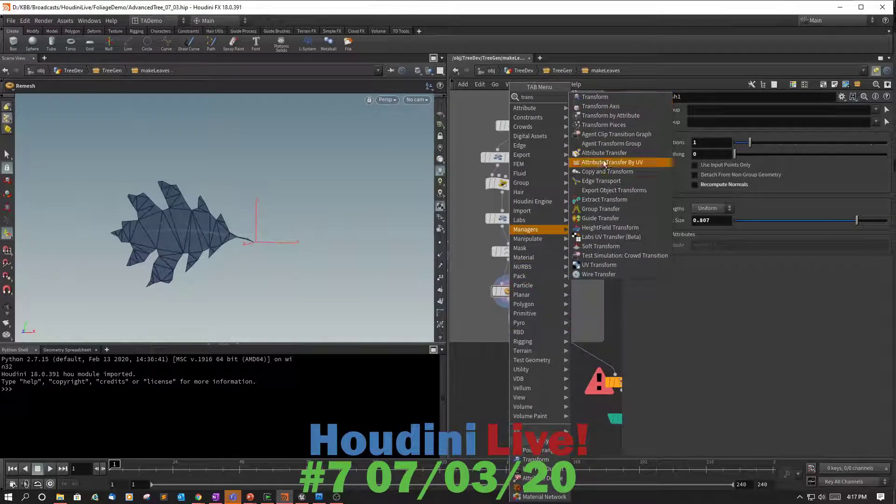
{"action": "left_click", "coordinate": [593, 96]}
{"action": "left_click", "coordinate": [522, 329]}
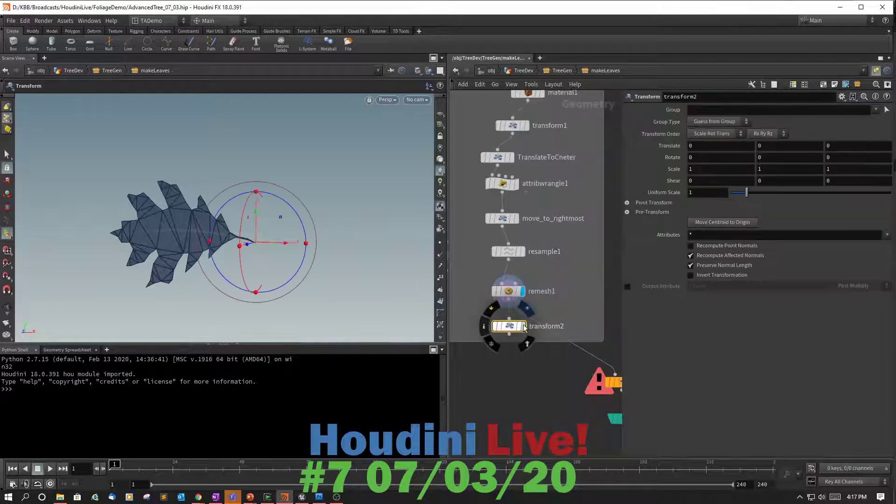
{"action": "left_click_drag", "start_coordinate": [522, 329], "coordinate": [533, 331]}
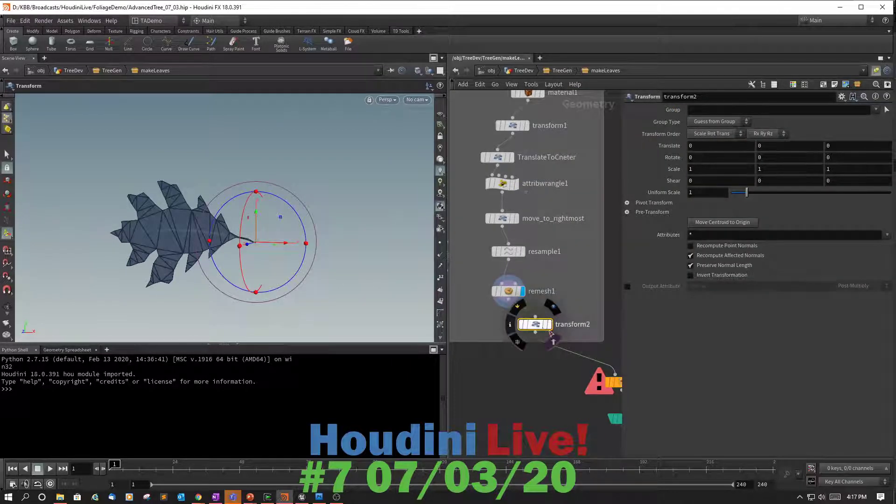
Rename the new Transform node to ScaleLeaf
{"action": "double_click", "coordinate": [574, 326]}
{"action": "type", "text": "S"}
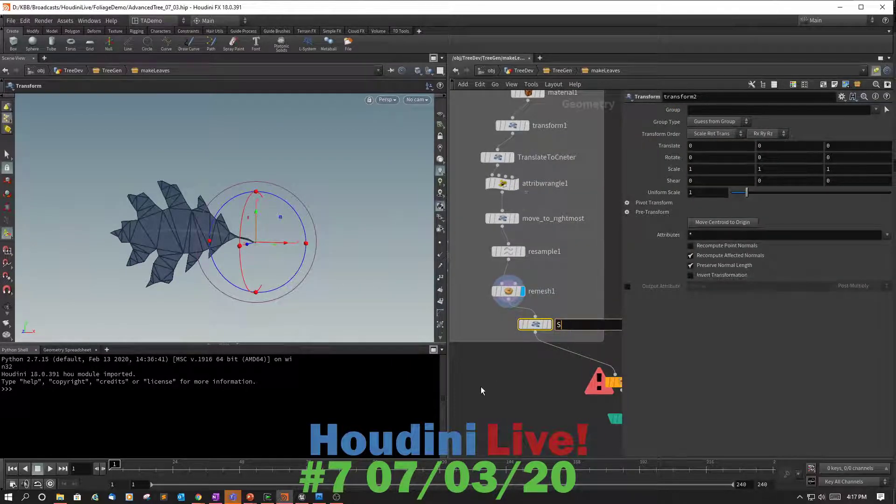
{"action": "type", "text": "caleLeag"}
{"action": "key", "text": "BackSpace"}
{"action": "type", "text": "f"}
{"action": "key", "text": "Return"}
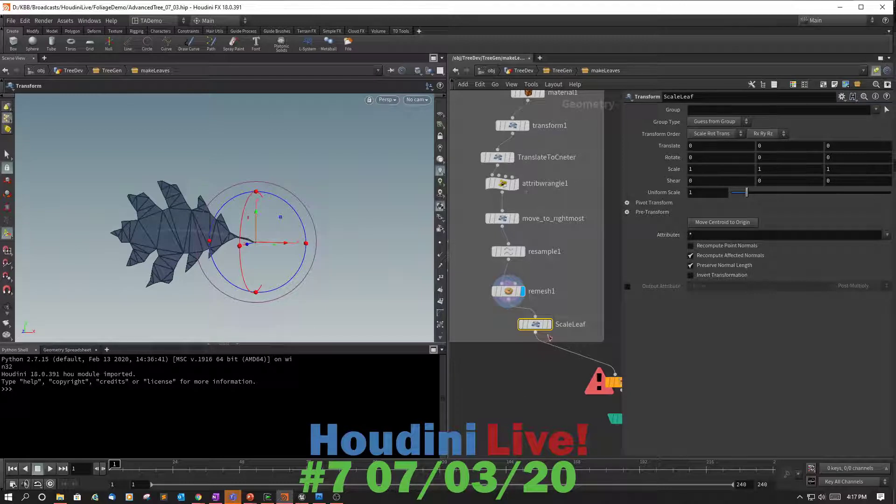
Clear ScaleLeaf's Scale X and begin the expression stamp("../copy1", "") in the expression editor
{"action": "left_click", "coordinate": [714, 175]}
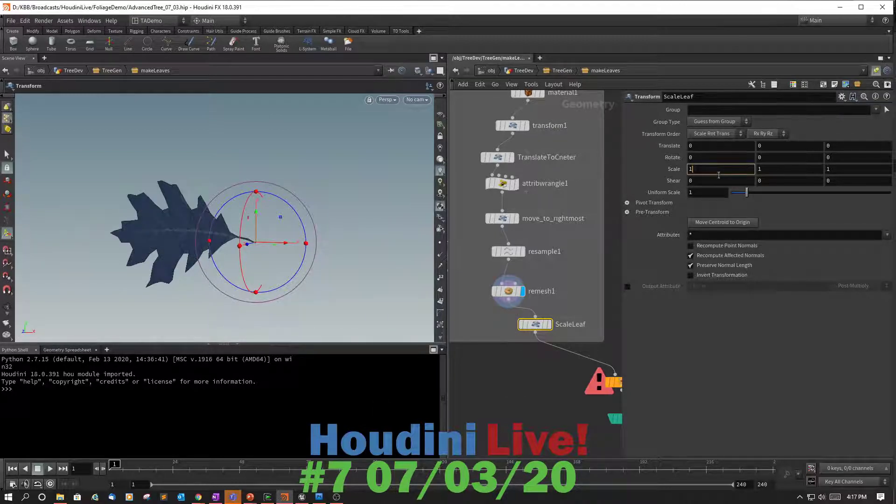
{"action": "key", "text": "BackSpace"}
{"action": "key", "text": "alt+e"}
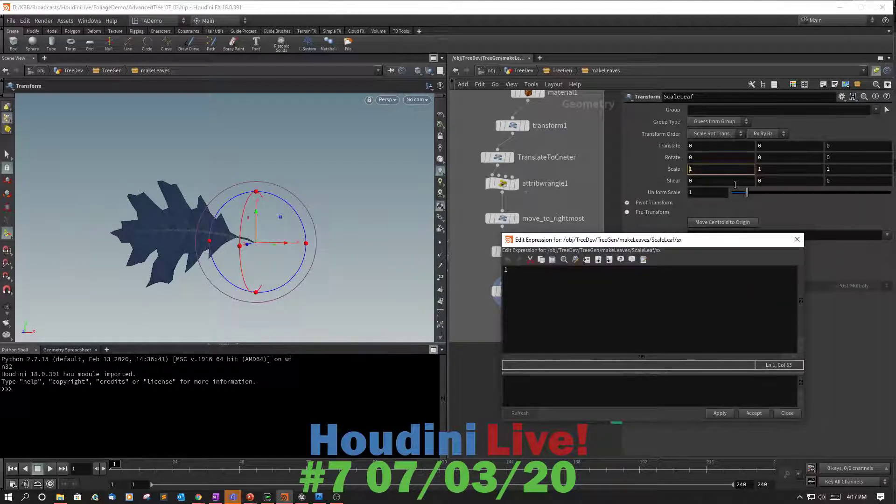
{"action": "left_click", "coordinate": [521, 276]}
{"action": "type", "text": "stamp"}
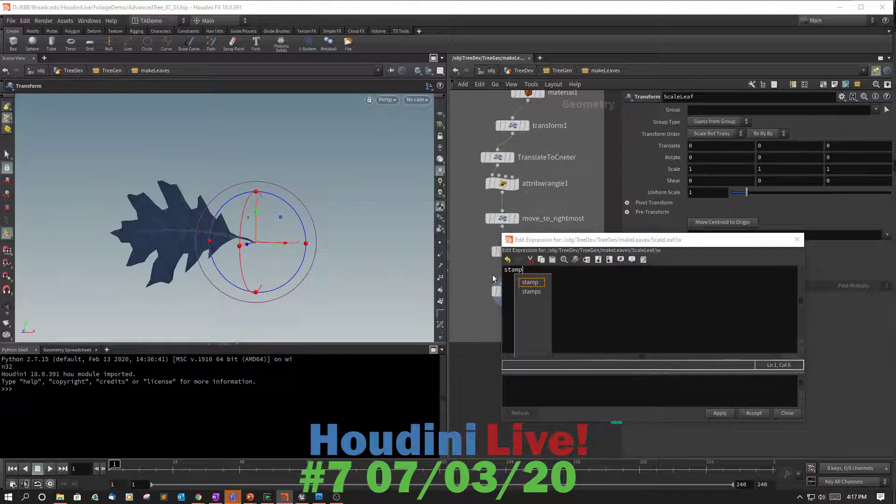
{"action": "type", "text": "("}
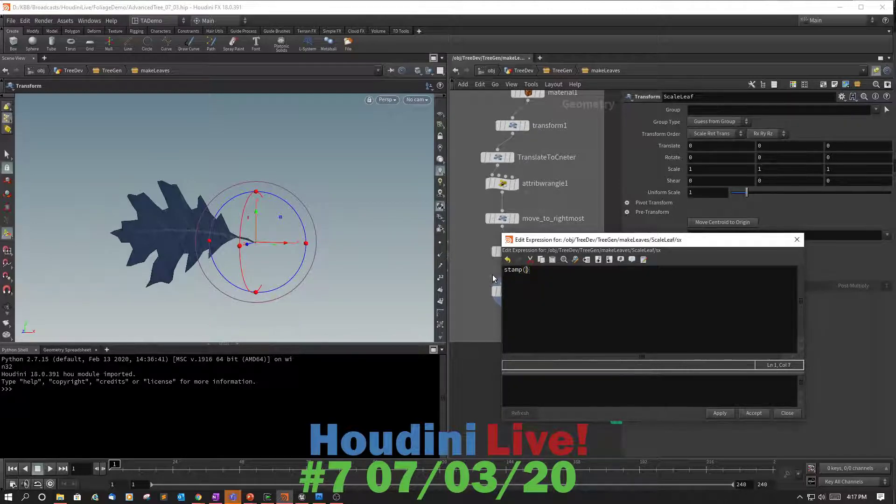
{"action": "type", "text": "\""}
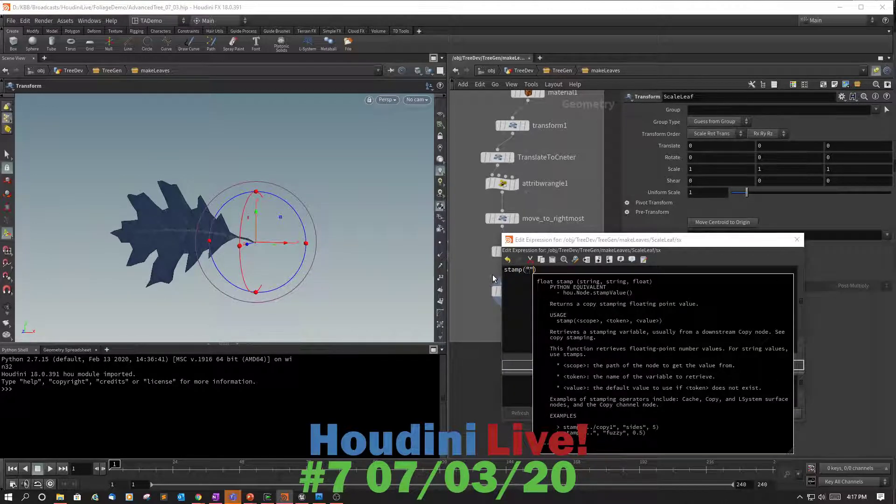
{"action": "key", "text": "Escape"}
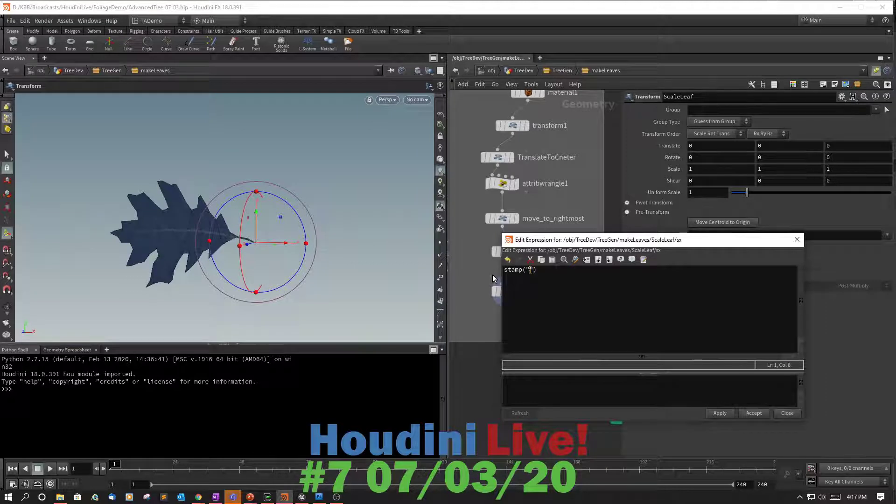
{"action": "type", "text": "../"}
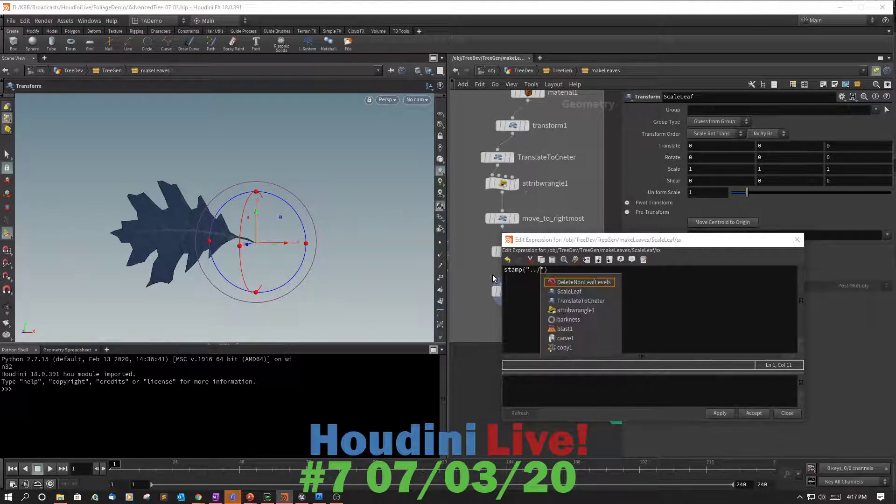
{"action": "type", "text": "copy"}
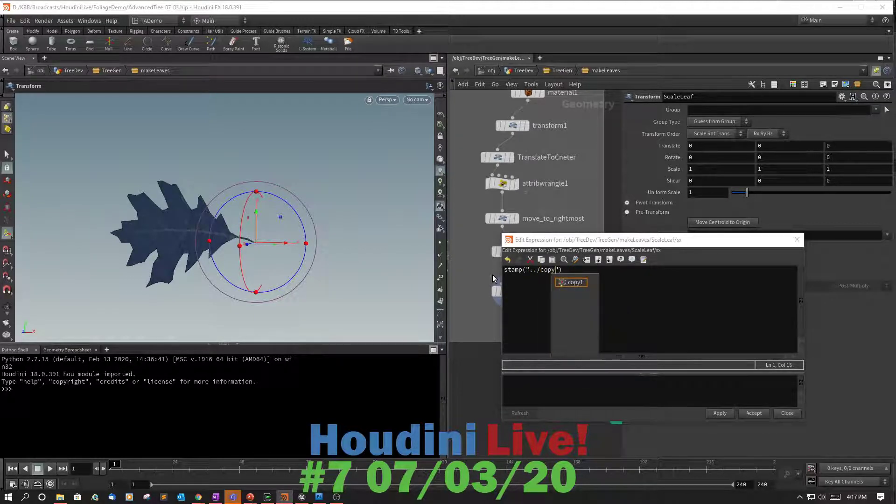
{"action": "type", "text": "1"}
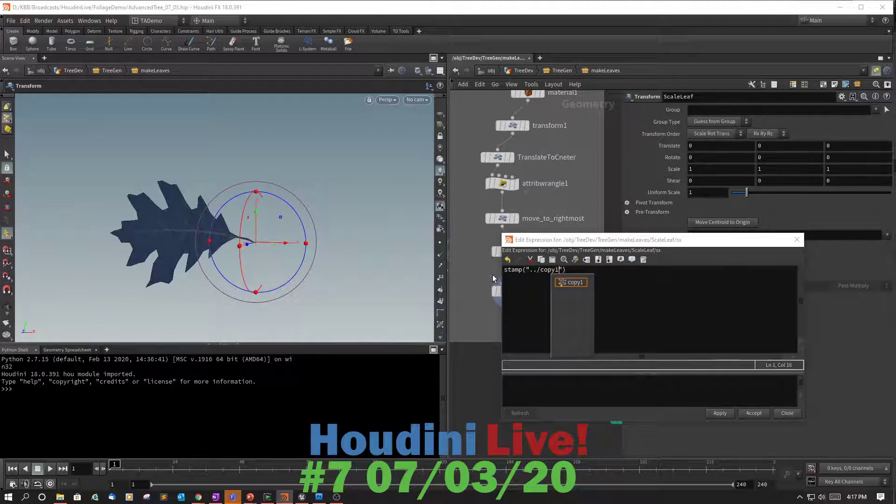
{"action": "key", "text": "Right"}
{"action": "type", "text": ","}
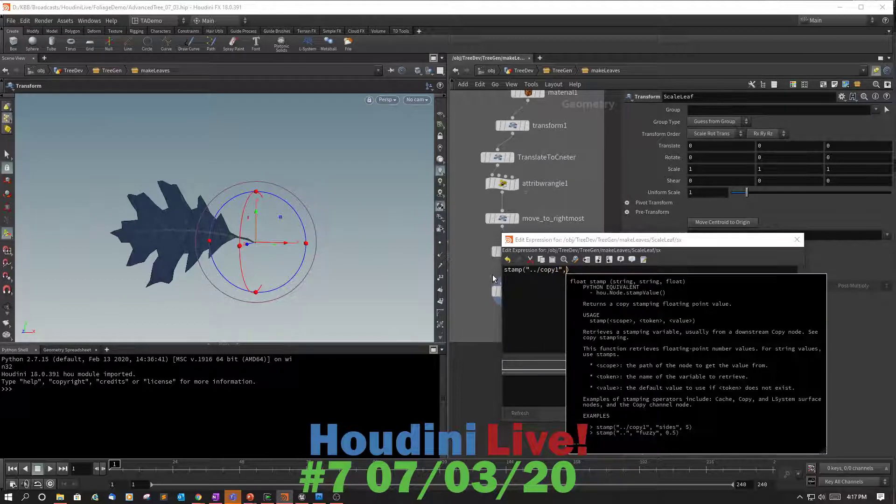
{"action": "type", "text": " \""}
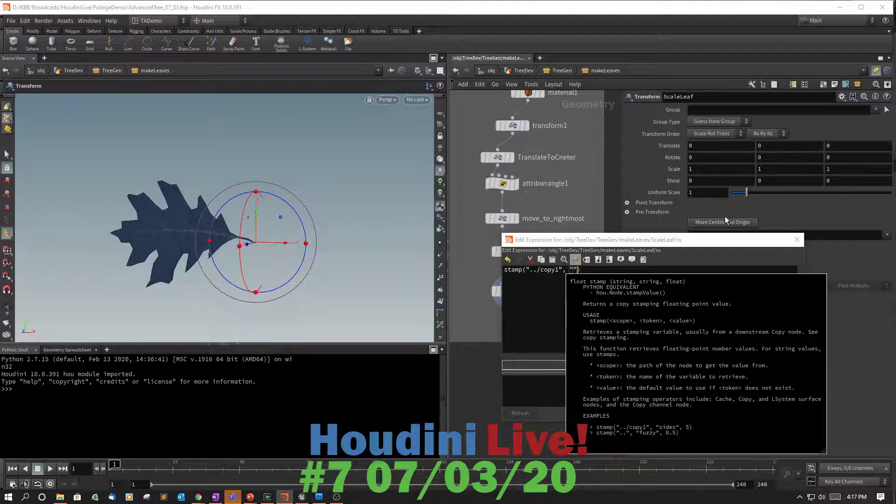
{"action": "left_click_drag", "start_coordinate": [723, 239], "coordinate": [460, 239]}
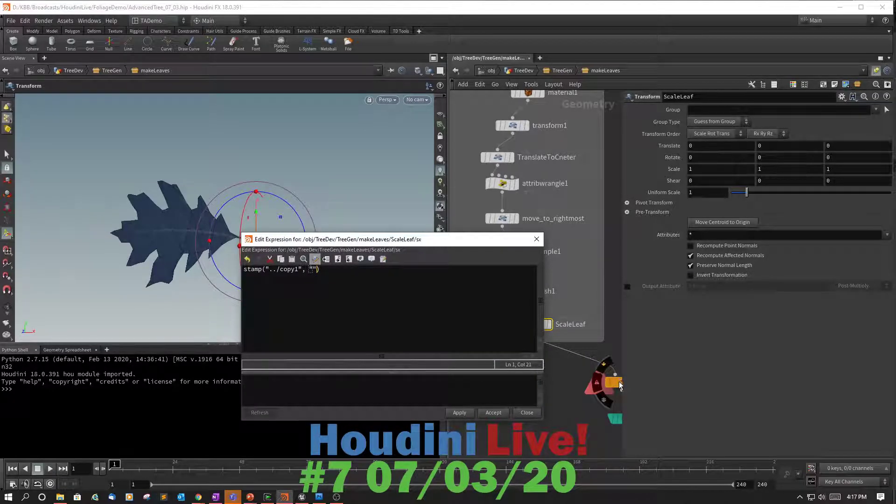
Complete the Scale X expression as stamp("../copy1", "randScale", 0); and apply it
{"action": "left_click", "coordinate": [618, 383]}
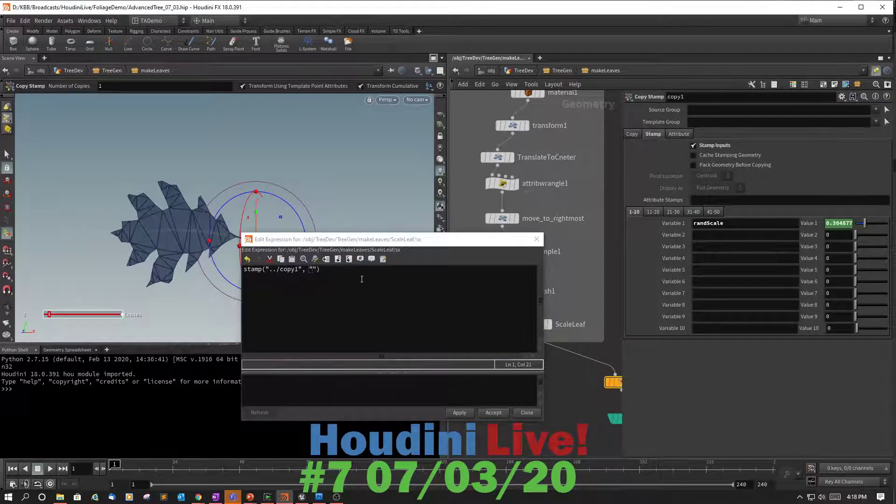
{"action": "left_click", "coordinate": [313, 270]}
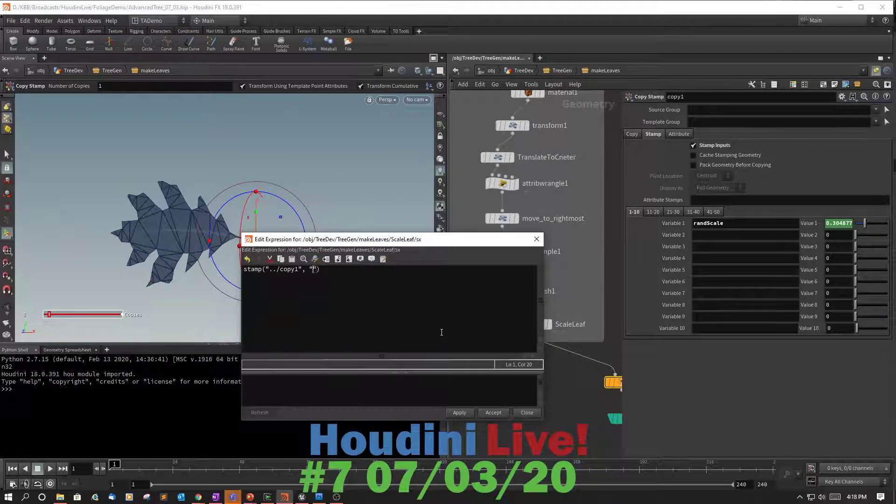
{"action": "type", "text": "ransScale"}
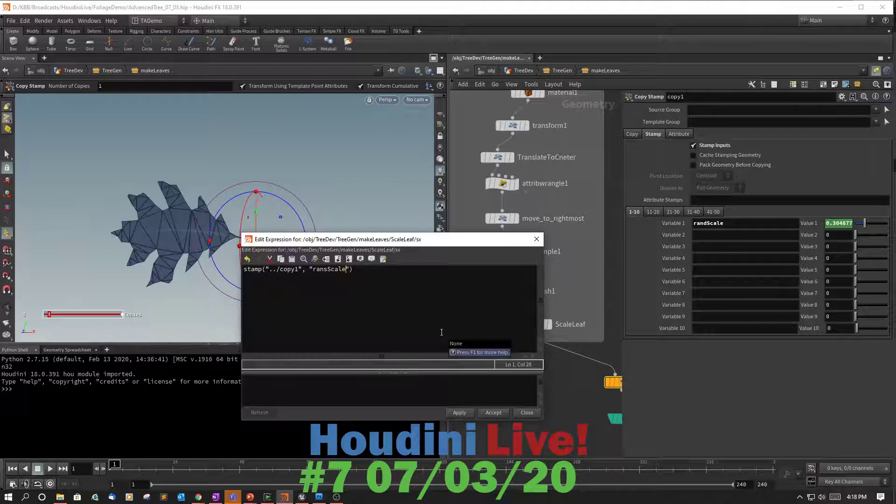
{"action": "key", "text": "Left"}
{"action": "key", "text": "Left"}
{"action": "key", "text": "Left"}
{"action": "key", "text": "Left"}
{"action": "key", "text": "Left"}
{"action": "type", "text": "d"}
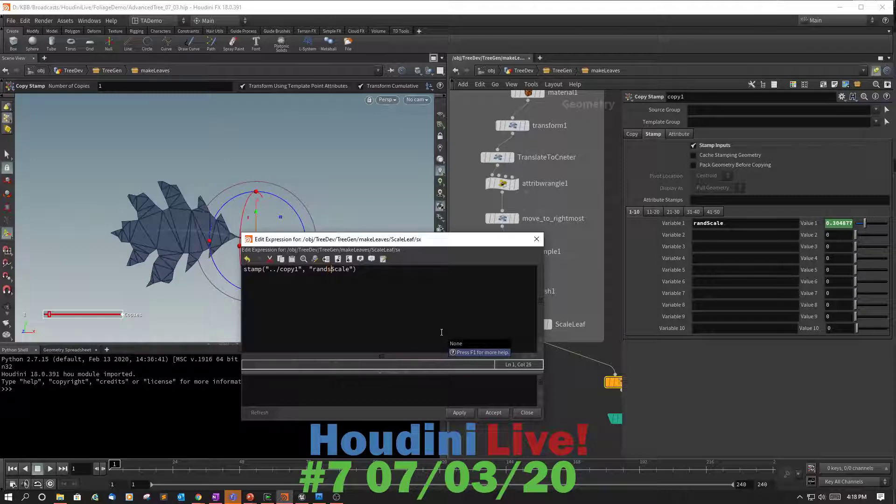
{"action": "key", "text": "BackSpace"}
{"action": "key", "text": "Right"}
{"action": "key", "text": "Right"}
{"action": "key", "text": "Right"}
{"action": "key", "text": "Right"}
{"action": "key", "text": "Right"}
{"action": "key", "text": "Right"}
{"action": "type", "text": ", 0"}
{"action": "key", "text": "Right"}
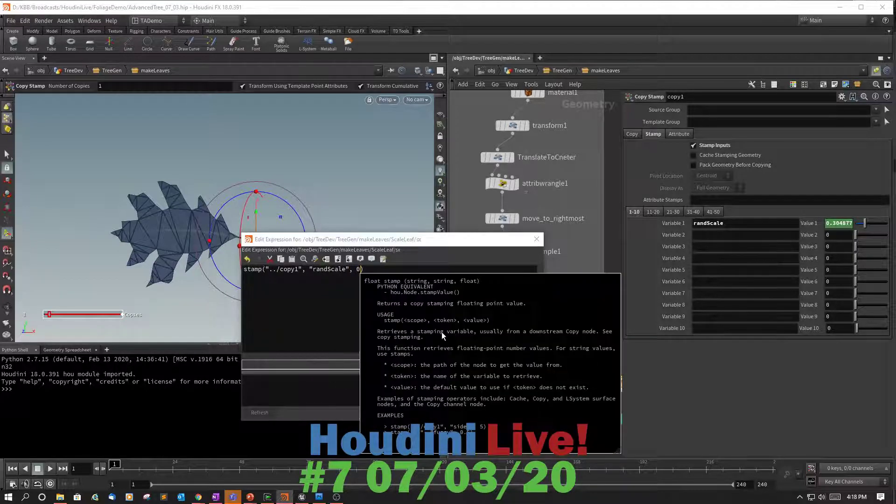
{"action": "key", "text": "Escape"}
{"action": "type", "text": ";"}
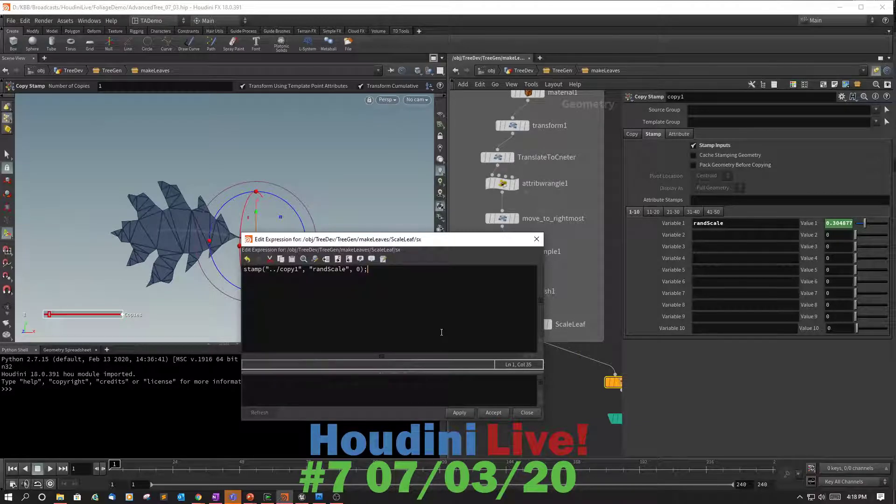
{"action": "left_click", "coordinate": [464, 413]}
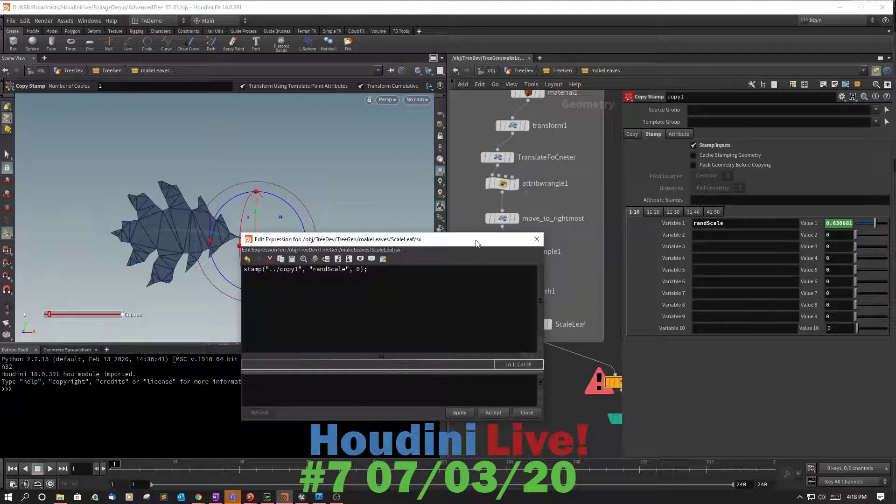
Close the expression editor and open ScaleLeaf's info window showing the sx syntax error
{"action": "left_click_drag", "start_coordinate": [475, 240], "coordinate": [409, 257]}
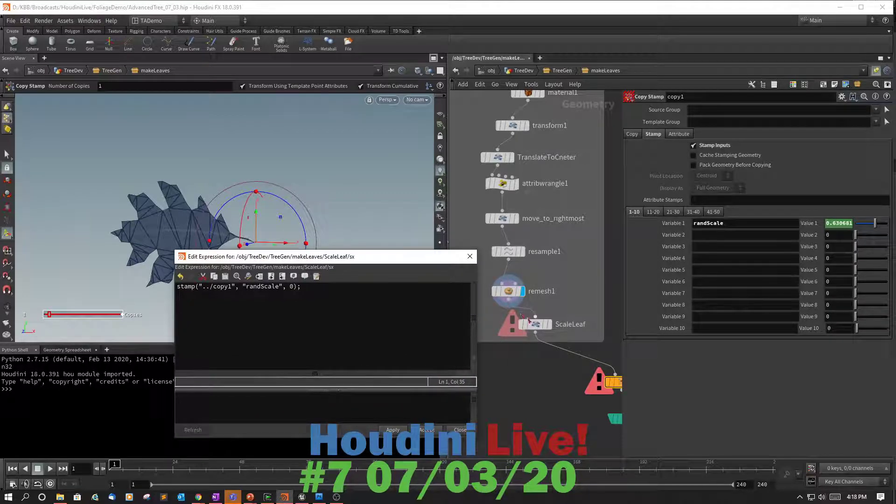
{"action": "left_click", "coordinate": [535, 326]}
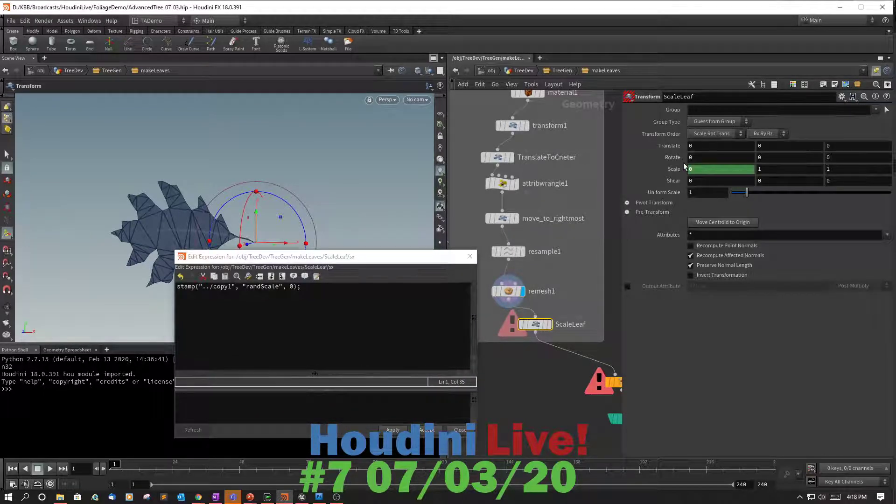
{"action": "left_click", "coordinate": [479, 438]}
{"action": "left_click_drag", "start_coordinate": [479, 437], "coordinate": [498, 452]}
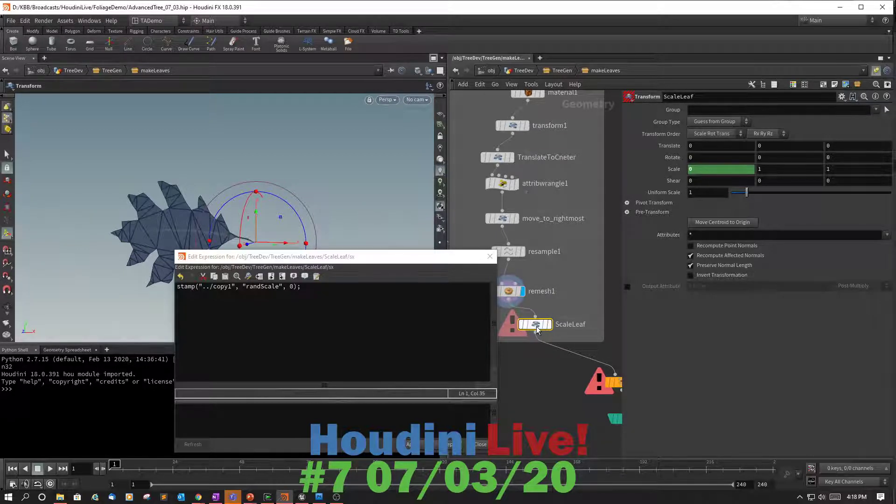
{"action": "left_click", "coordinate": [490, 257]}
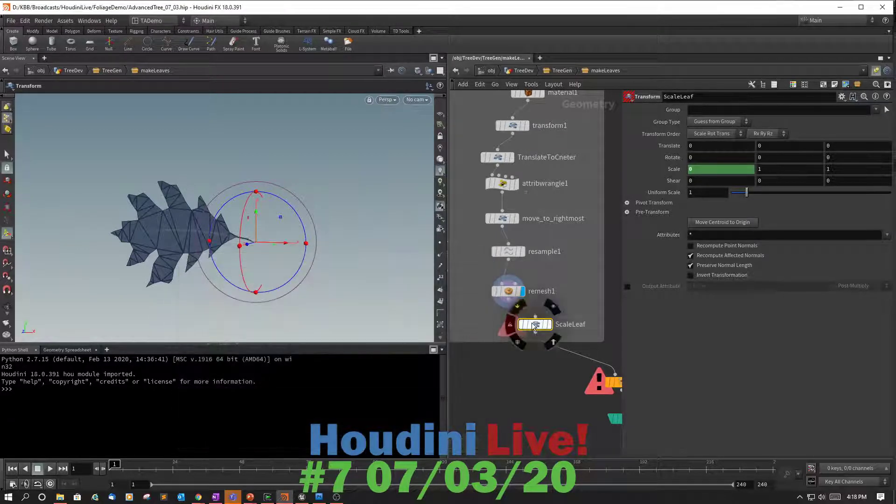
{"action": "left_click", "coordinate": [515, 321]}
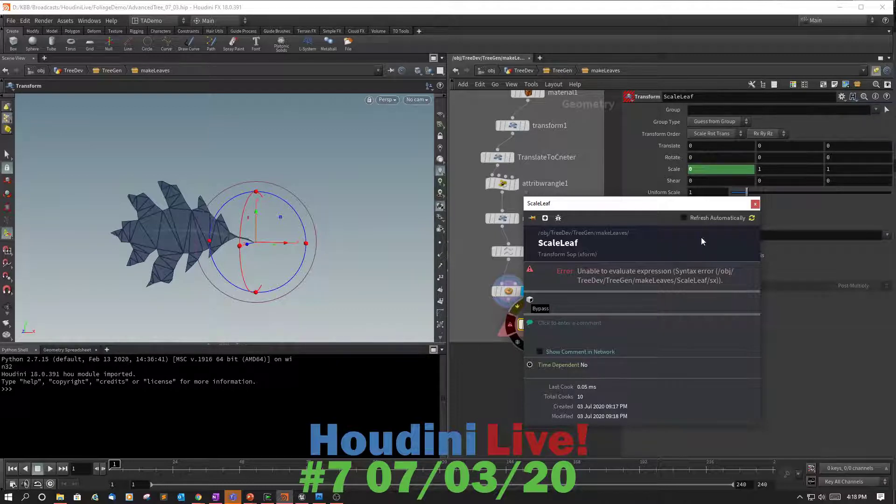
Show ScaleLeaf's Scale X as expression text and reopen its expression editor
{"action": "right_click", "coordinate": [671, 171]}
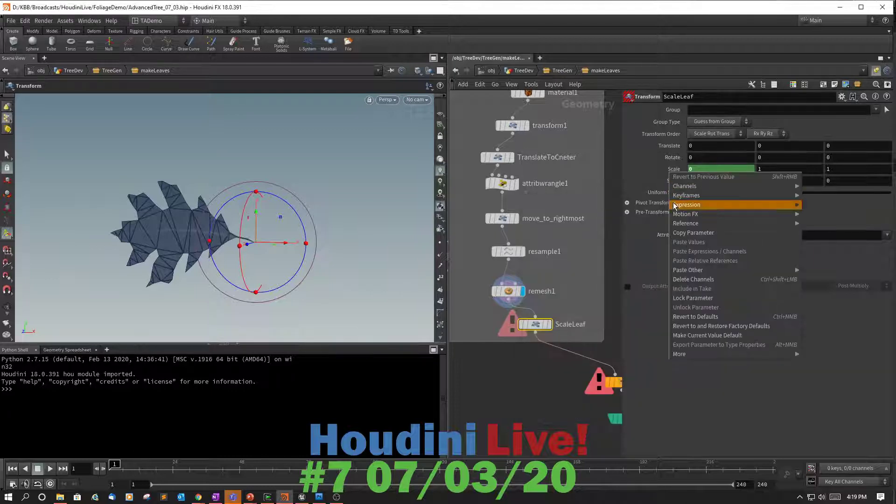
{"action": "mouse_move", "coordinate": [677, 207]}
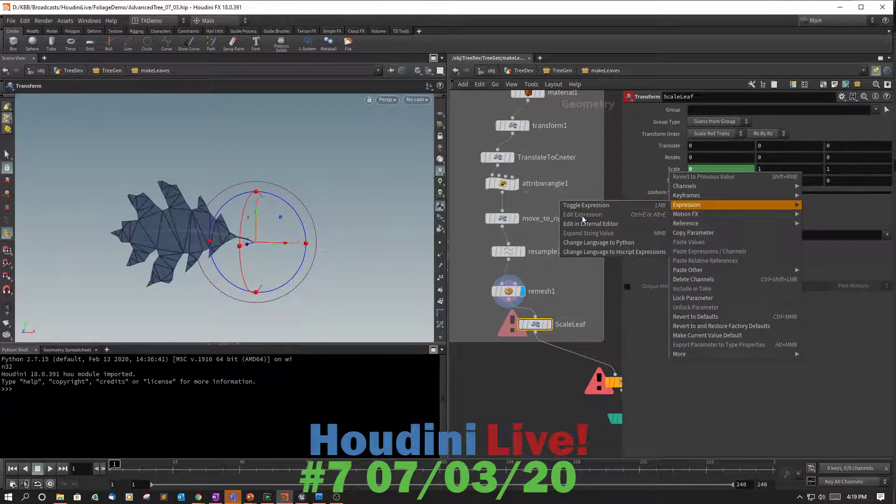
{"action": "left_click", "coordinate": [632, 206]}
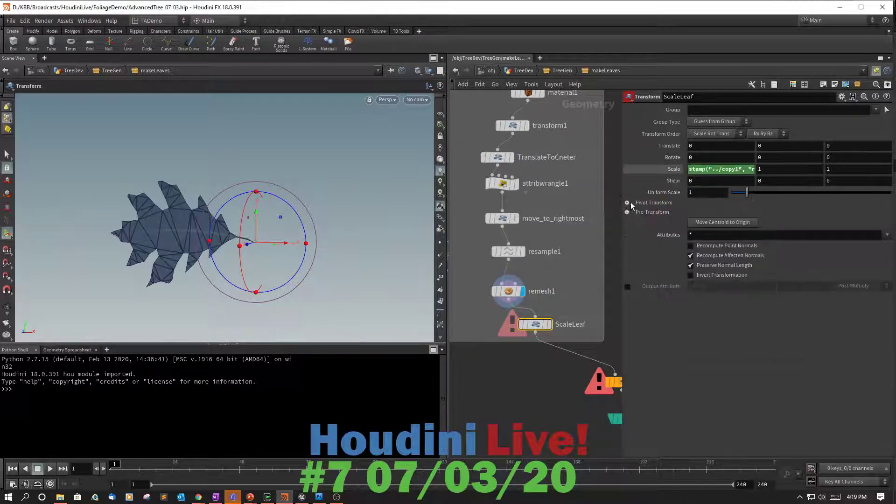
{"action": "right_click", "coordinate": [704, 169]}
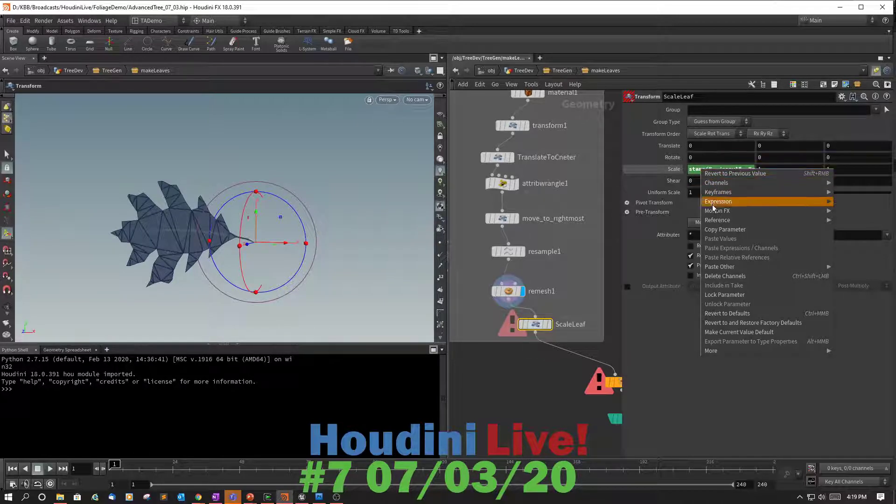
{"action": "mouse_move", "coordinate": [713, 211]}
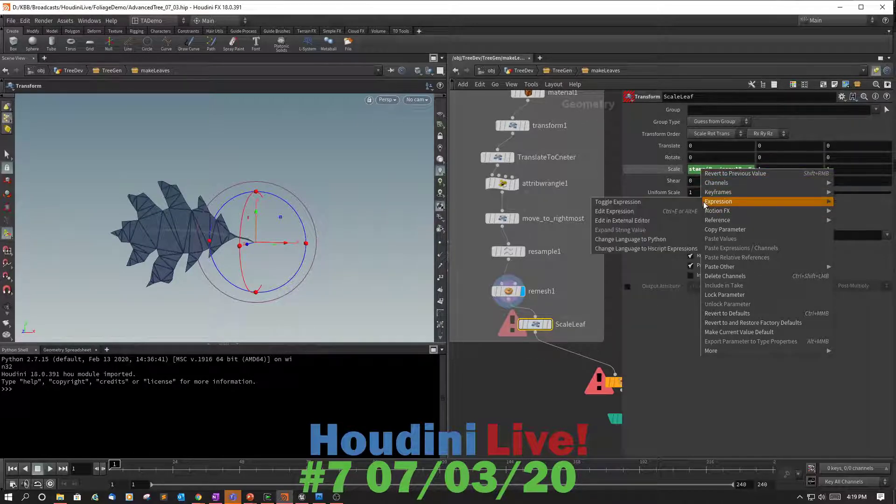
{"action": "left_click", "coordinate": [645, 211]}
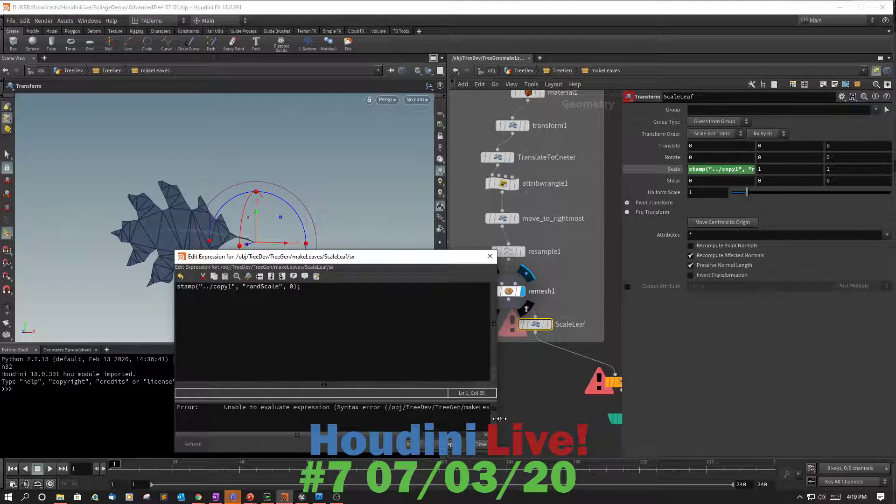
Retype the Scale X expression as stamp("../copy1", "randScale", 0);
{"action": "left_click_drag", "start_coordinate": [496, 419], "coordinate": [620, 417]}
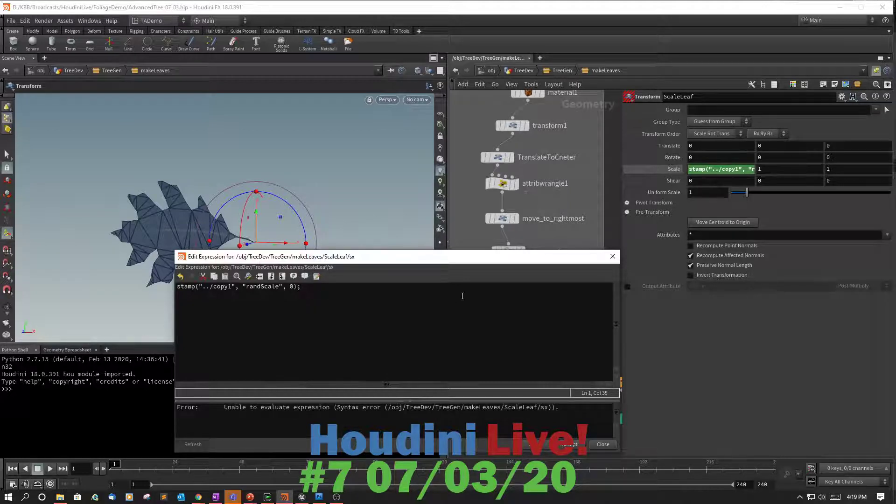
{"action": "left_click_drag", "start_coordinate": [493, 260], "coordinate": [512, 226]}
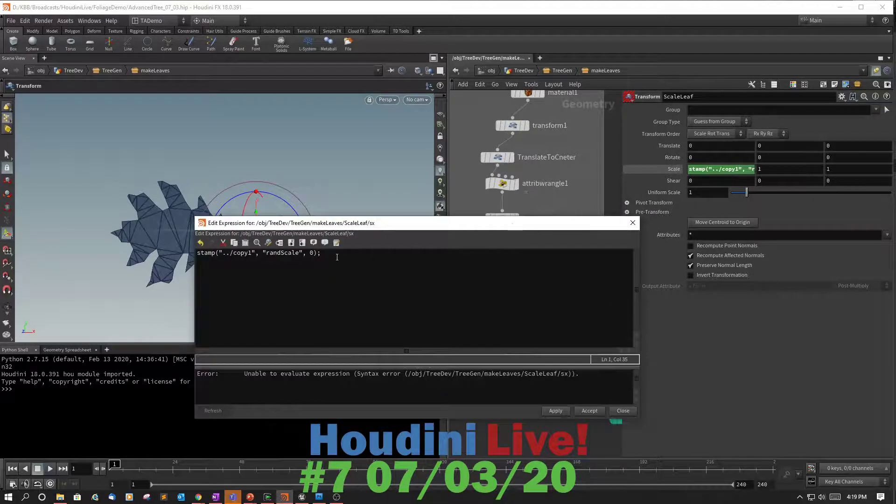
{"action": "key", "text": "BackSpace"}
{"action": "key", "text": "BackSpace"}
{"action": "key", "text": "BackSpace"}
{"action": "key", "text": "BackSpace"}
{"action": "key", "text": "BackSpace"}
{"action": "key", "text": "BackSpace"}
{"action": "key", "text": "BackSpace"}
{"action": "key", "text": "BackSpace"}
{"action": "key", "text": "BackSpace"}
{"action": "key", "text": "BackSpace"}
{"action": "key", "text": "BackSpace"}
{"action": "key", "text": "BackSpace"}
{"action": "key", "text": "BackSpace"}
{"action": "key", "text": "BackSpace"}
{"action": "key", "text": "BackSpace"}
{"action": "key", "text": "BackSpace"}
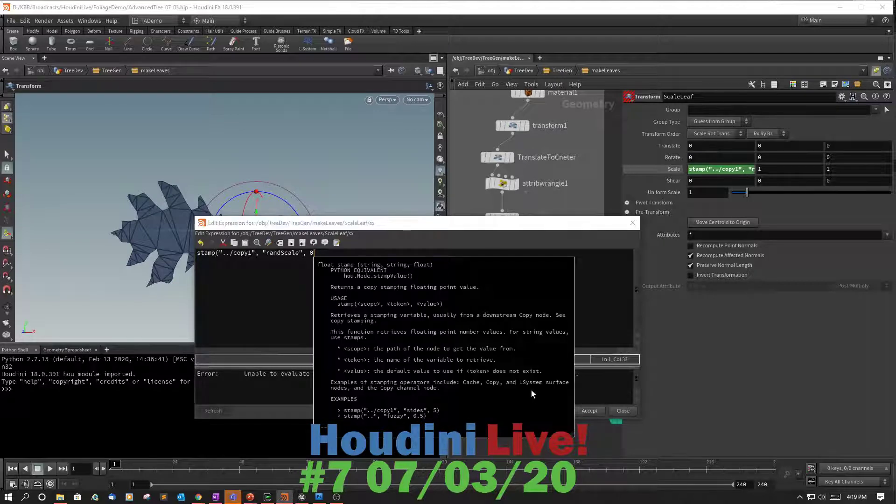
{"action": "key", "text": "BackSpace"}
{"action": "key", "text": "BackSpace"}
{"action": "key", "text": "BackSpace"}
{"action": "key", "text": "BackSpace"}
{"action": "key", "text": "BackSpace"}
{"action": "key", "text": "BackSpace"}
{"action": "key", "text": "BackSpace"}
{"action": "key", "text": "BackSpace"}
{"action": "key", "text": "BackSpace"}
{"action": "key", "text": "BackSpace"}
{"action": "key", "text": "BackSpace"}
{"action": "key", "text": "BackSpace"}
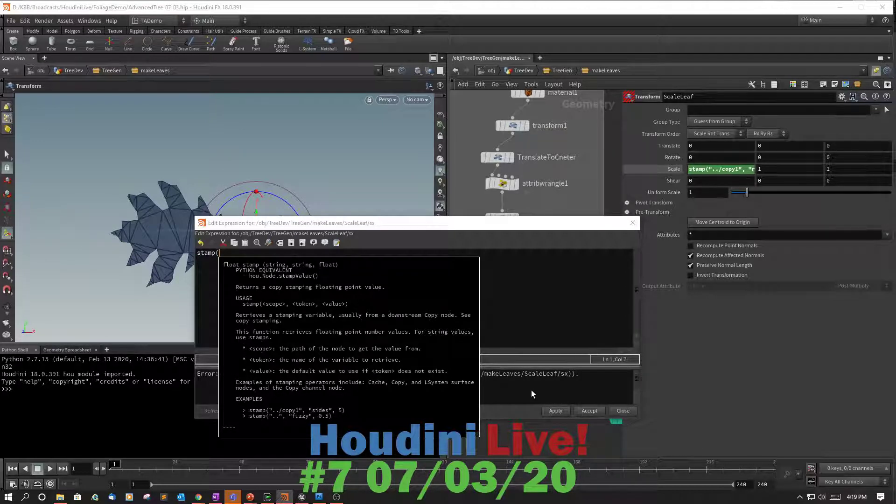
{"action": "type", "text": "\".."}
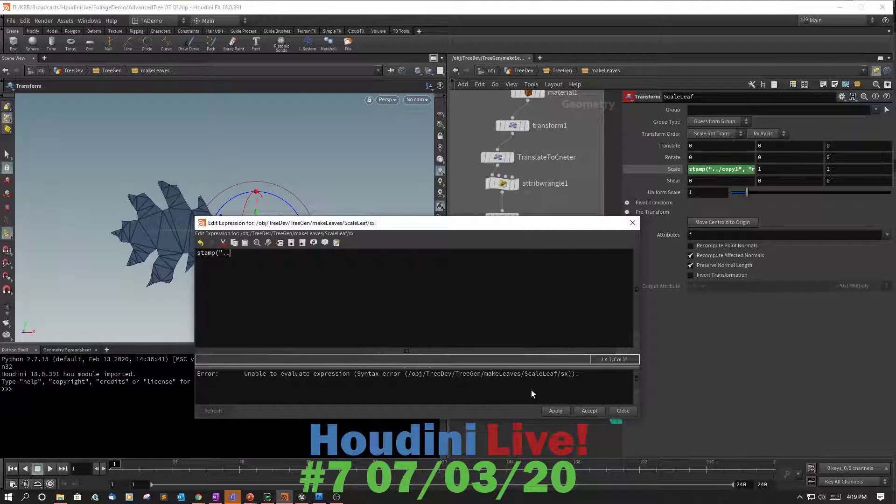
{"action": "type", "text": "/copy"}
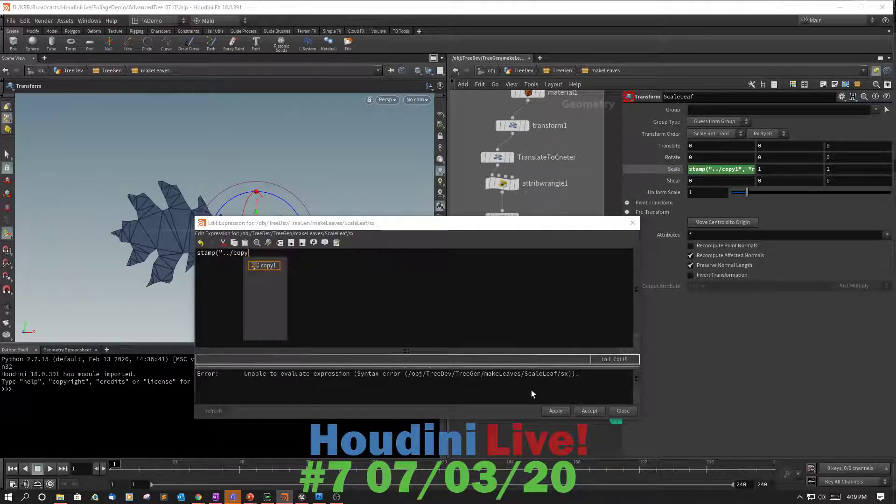
{"action": "type", "text": "1"}
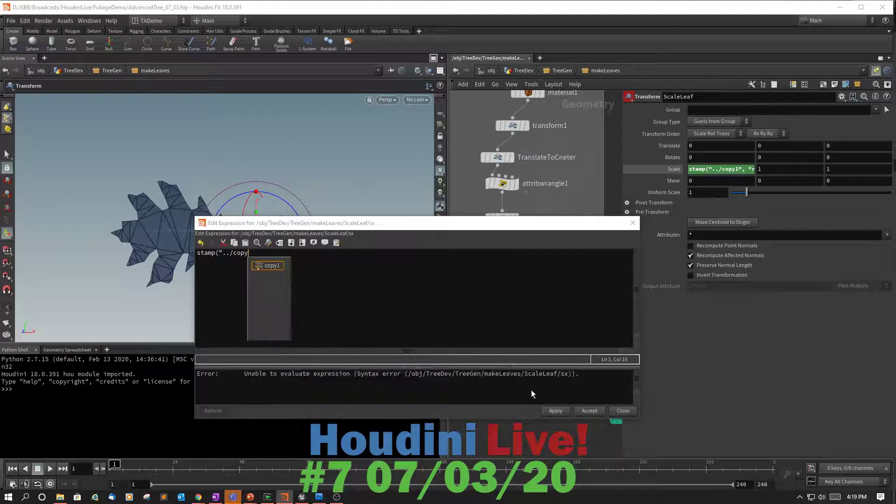
{"action": "type", "text": "\""}
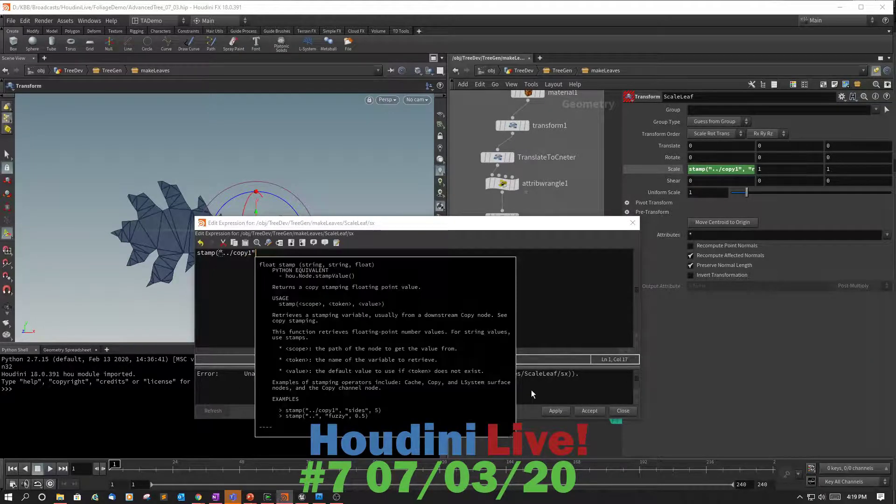
{"action": "type", "text": ", \""}
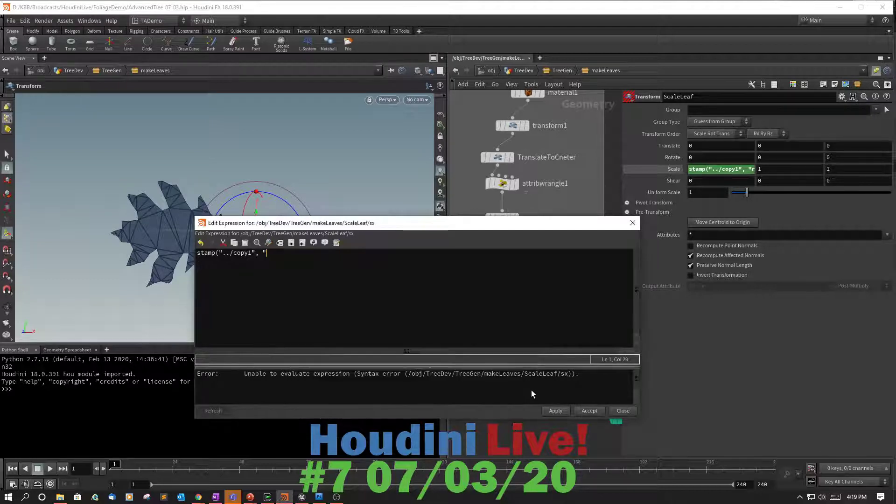
{"action": "type", "text": "ras"}
{"action": "key", "text": "BackSpace"}
{"action": "type", "text": "ndScale\", "}
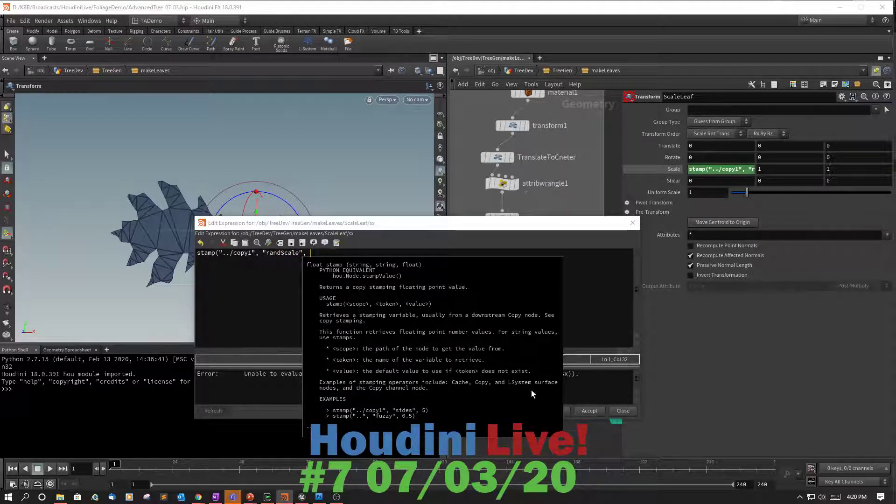
{"action": "type", "text": "0);"}
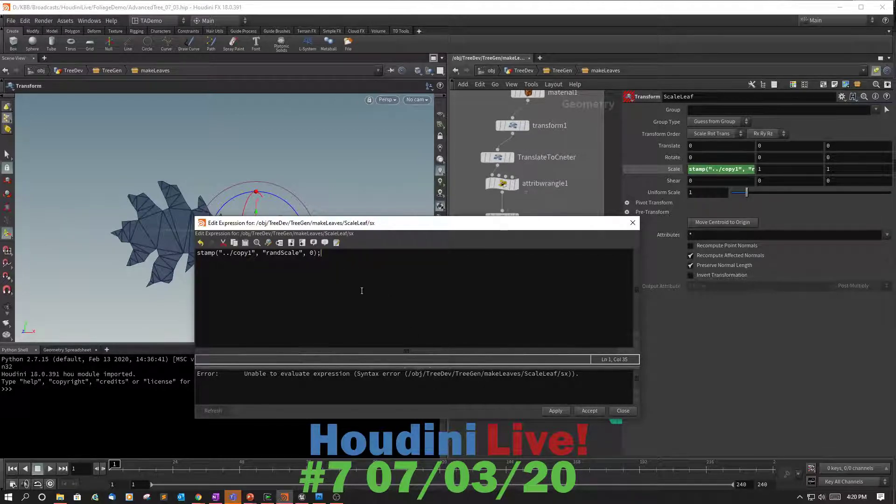
Remove the trailing semicolon and apply the expression, clearing the syntax error
{"action": "key", "text": "BackSpace"}
{"action": "left_click", "coordinate": [556, 410]}
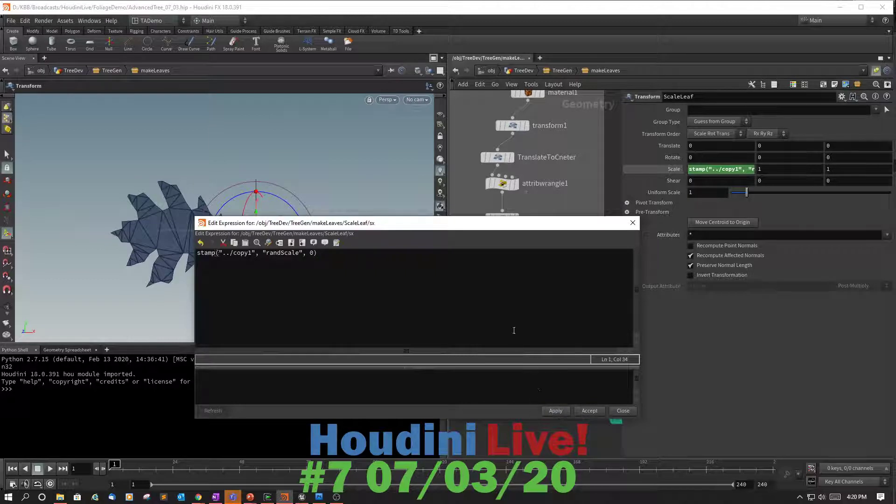
{"action": "left_click", "coordinate": [653, 172]}
{"action": "left_click", "coordinate": [654, 171]}
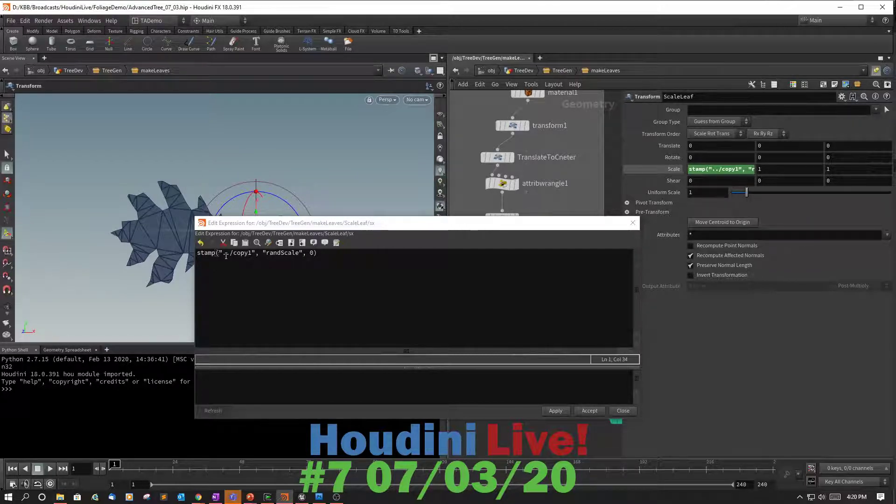
{"action": "left_click", "coordinate": [198, 253]}
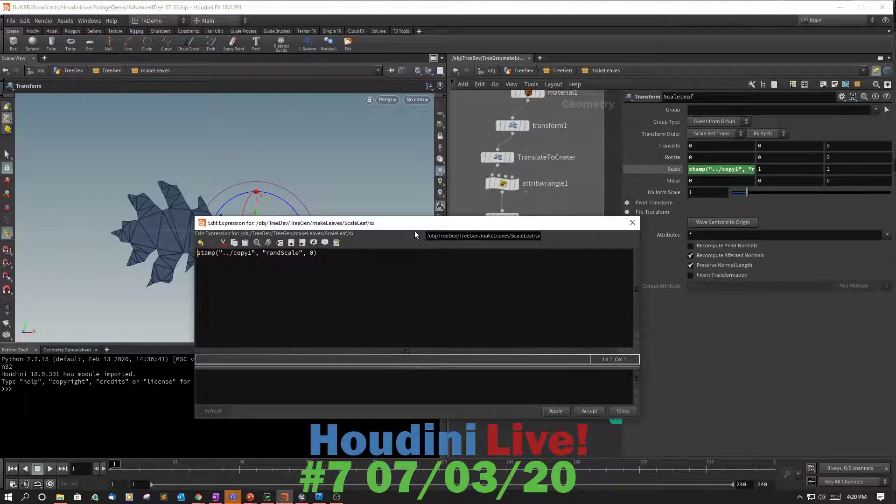
Rewrite the Scale X expression as .5+(.5*stamp("../copy1", "randScale", 0)) and apply it
{"action": "type", "text": "("}
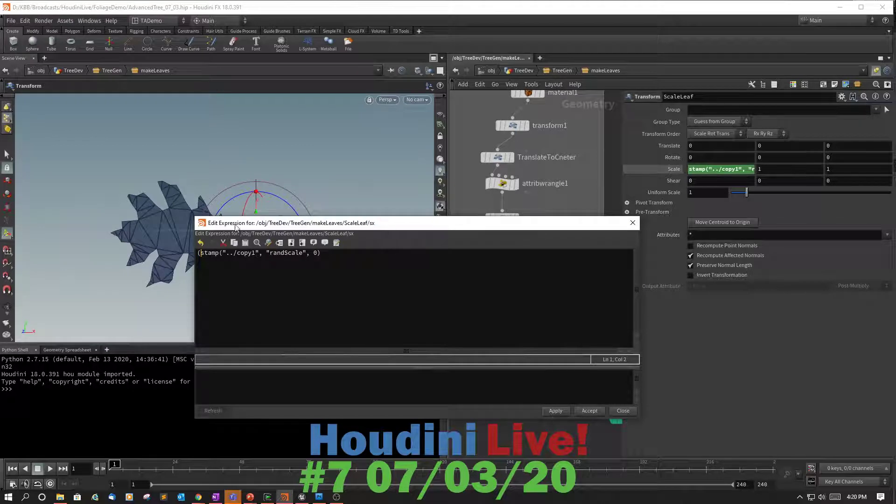
{"action": "left_click", "coordinate": [330, 258]}
{"action": "type", "text": "-.5)"}
{"action": "key", "text": "Left"}
{"action": "key", "text": "Left"}
{"action": "key", "text": "Left"}
{"action": "key", "text": "Left"}
{"action": "key", "text": "Left"}
{"action": "key", "text": "Left"}
{"action": "key", "text": "Left"}
{"action": "type", "text": "."}
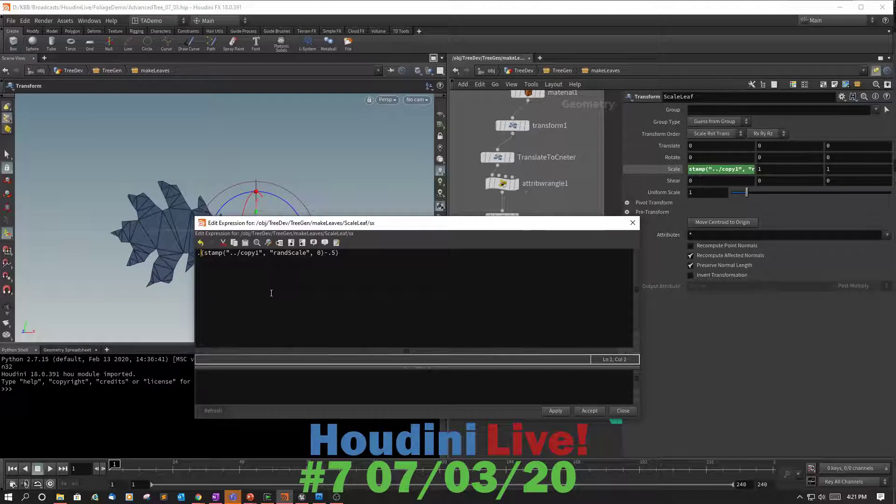
{"action": "type", "text": "5"}
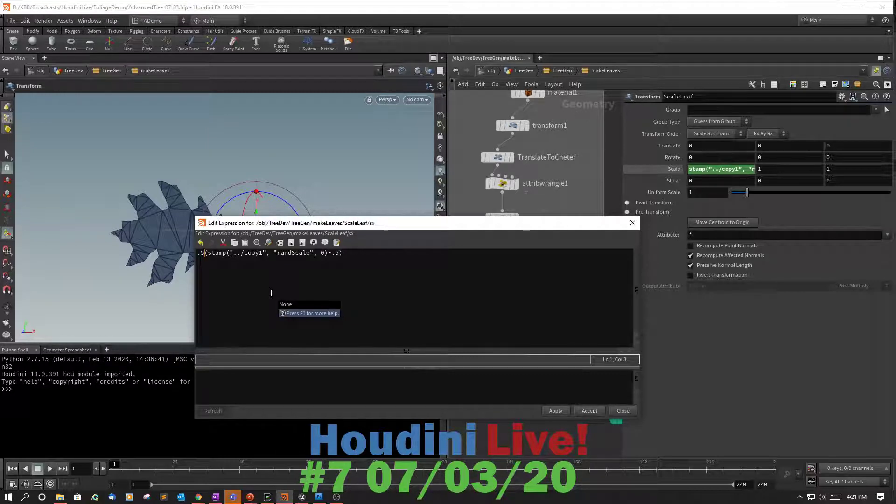
{"action": "type", "text": "+"}
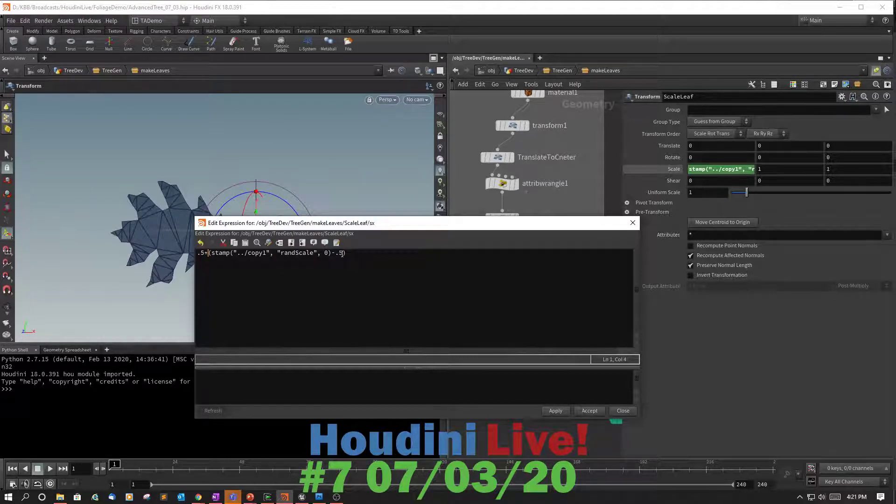
{"action": "left_click", "coordinate": [341, 254]}
{"action": "key", "text": "BackSpace"}
{"action": "key", "text": "BackSpace"}
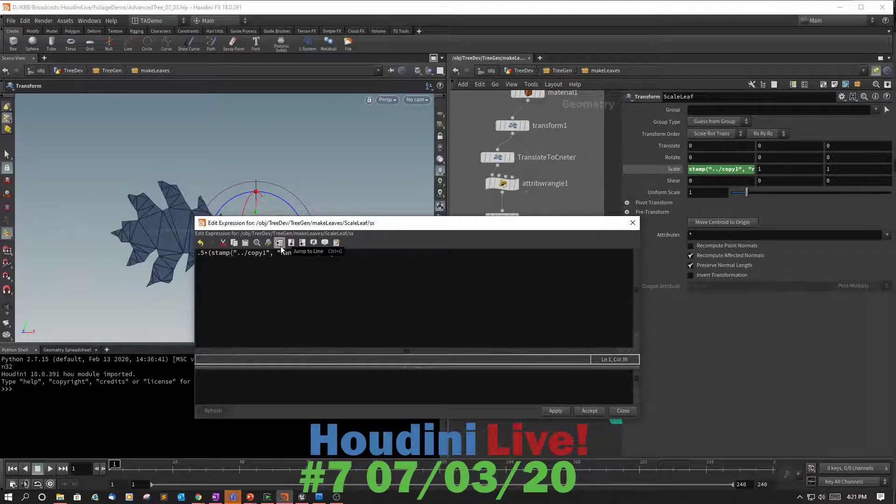
{"action": "key", "text": "BackSpace"}
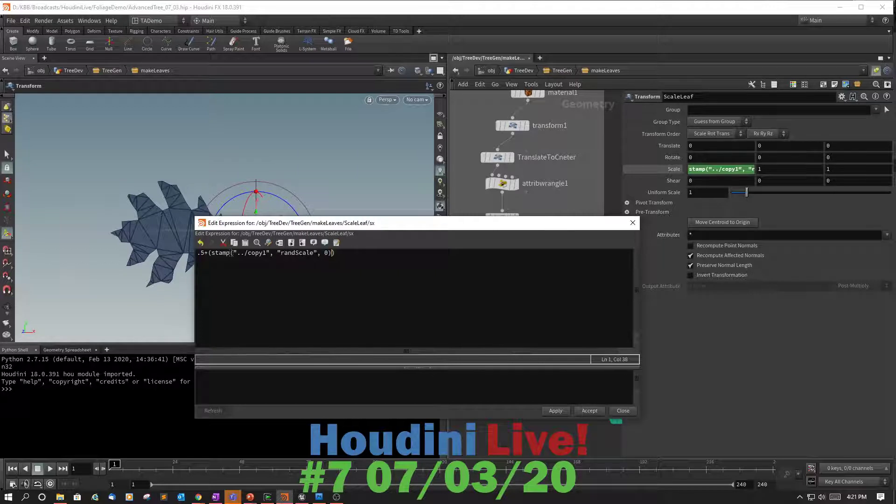
{"action": "type", "text": ")"}
{"action": "key", "text": "Left"}
{"action": "key", "text": "Left"}
{"action": "key", "text": "Left"}
{"action": "key", "text": "Left"}
{"action": "key", "text": "Left"}
{"action": "key", "text": "Left"}
{"action": "key", "text": "Left"}
{"action": "key", "text": "Left"}
{"action": "key", "text": "Left"}
{"action": "key", "text": "Left"}
{"action": "key", "text": "Left"}
{"action": "key", "text": "Left"}
{"action": "key", "text": "Left"}
{"action": "key", "text": "Left"}
{"action": "key", "text": "Left"}
{"action": "key", "text": "Left"}
{"action": "key", "text": "Left"}
{"action": "key", "text": "Left"}
{"action": "key", "text": "Left"}
{"action": "key", "text": "Left"}
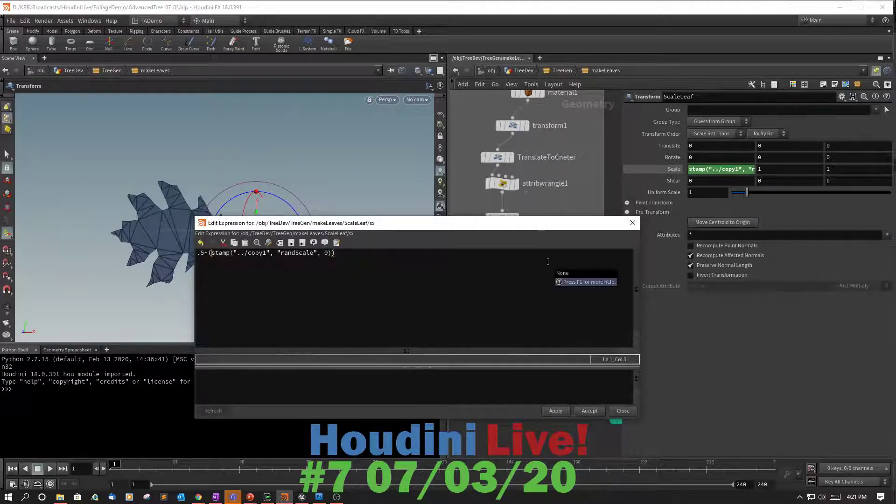
{"action": "type", "text": ".5*"}
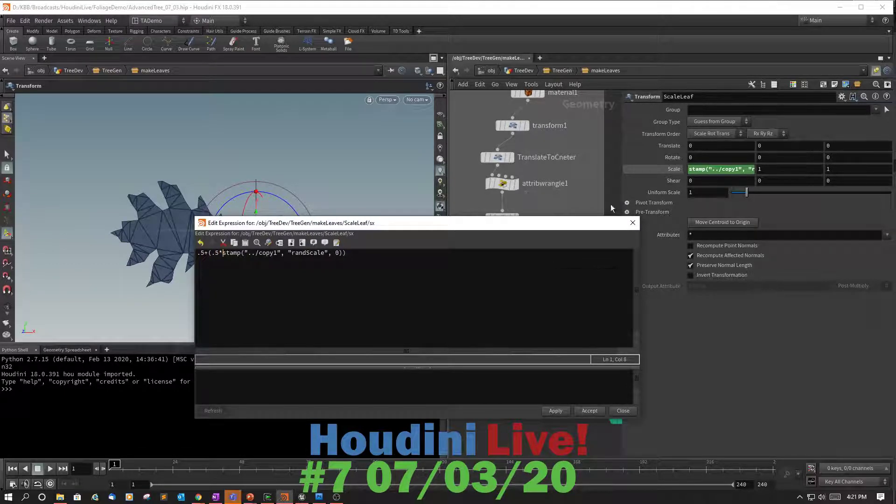
{"action": "left_click", "coordinate": [555, 411]}
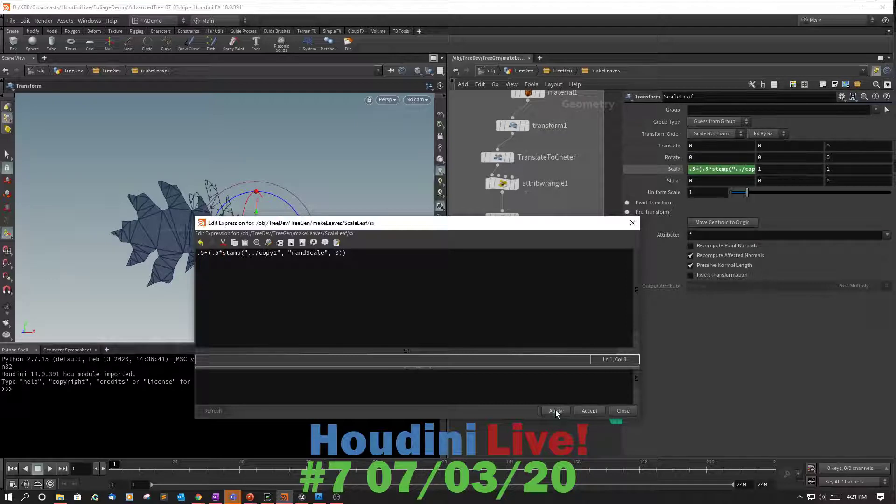
Select the whole expression for copying and accept it, closing the editor
{"action": "left_click_drag", "start_coordinate": [478, 226], "coordinate": [512, 232]}
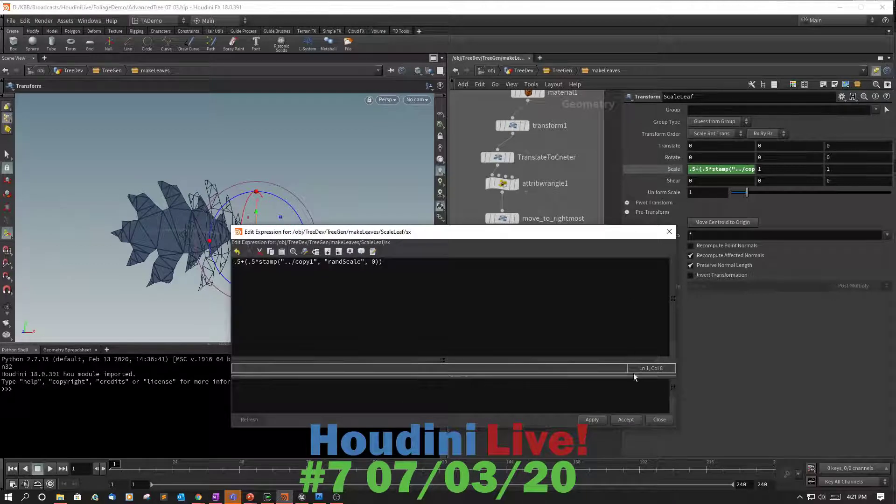
{"action": "left_click", "coordinate": [477, 262]}
{"action": "key", "text": "ctrl+a"}
{"action": "key", "text": "ctrl+c"}
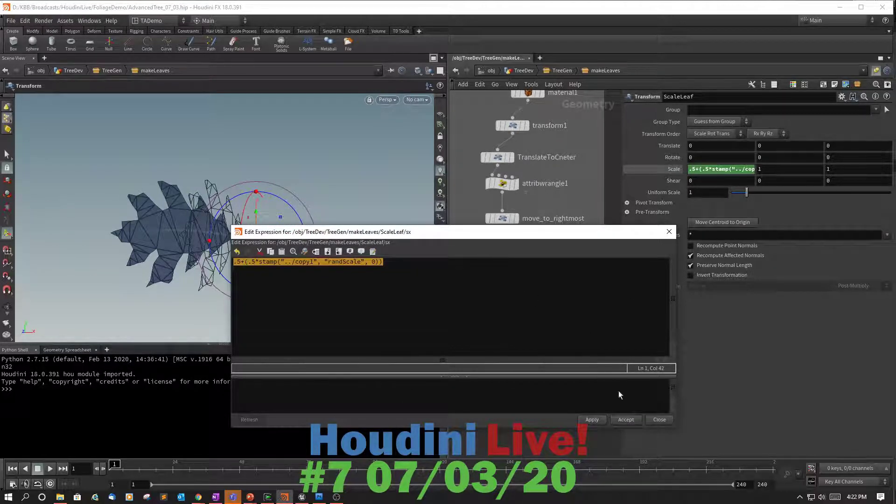
{"action": "left_click", "coordinate": [627, 420]}
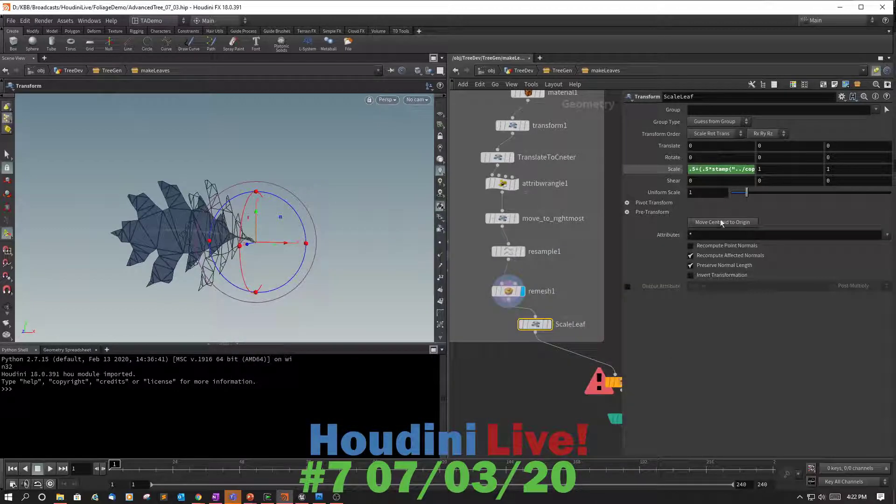
Paste the same randScale expression into ScaleLeaf's Scale Y
{"action": "left_click", "coordinate": [766, 171]}
{"action": "key", "text": "ctrl+v"}
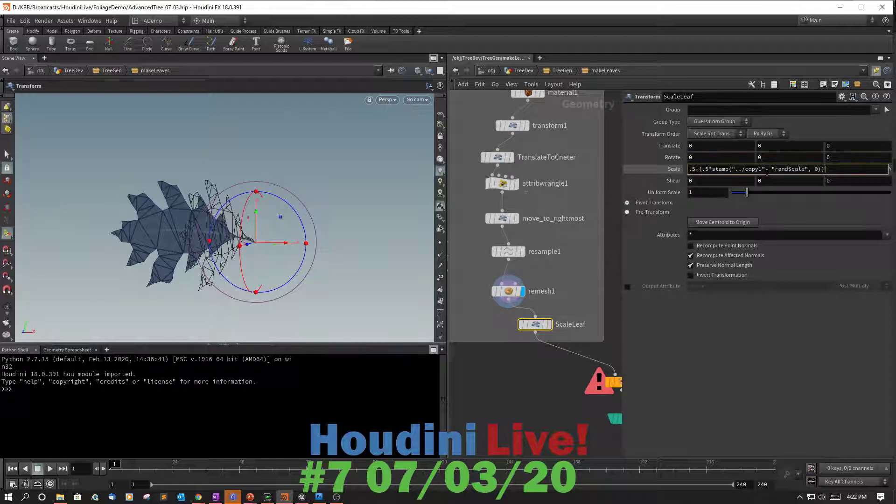
{"action": "key", "text": "Return"}
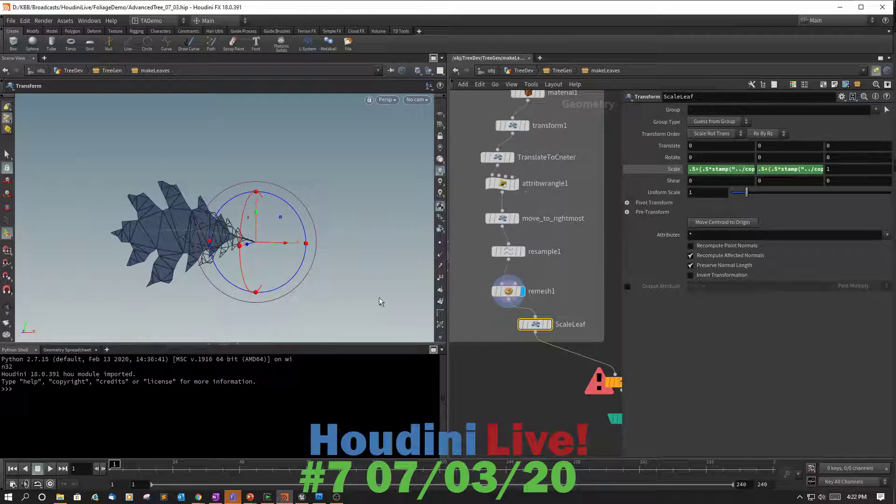
Set the display flag on leavesOut and go up to the TreeDev network
{"action": "middle_click_drag", "start_coordinate": [549, 379], "coordinate": [496, 346]}
{"action": "left_click", "coordinate": [573, 350]}
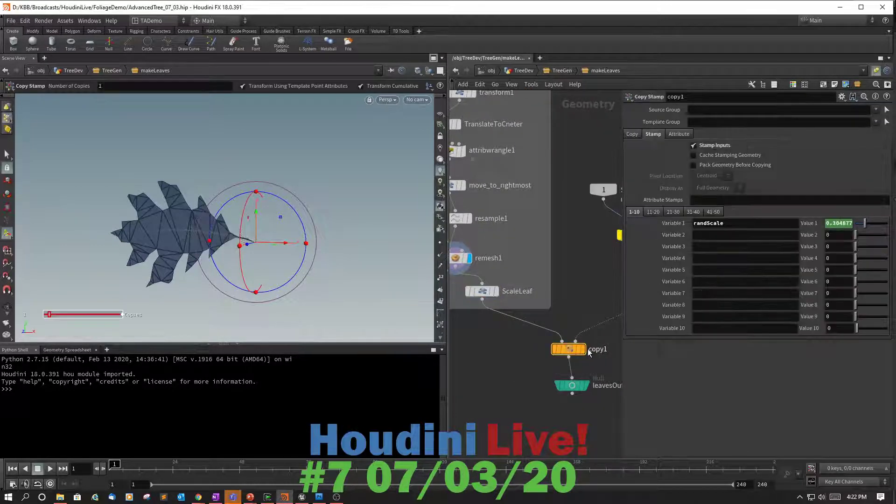
{"action": "left_click", "coordinate": [586, 385]}
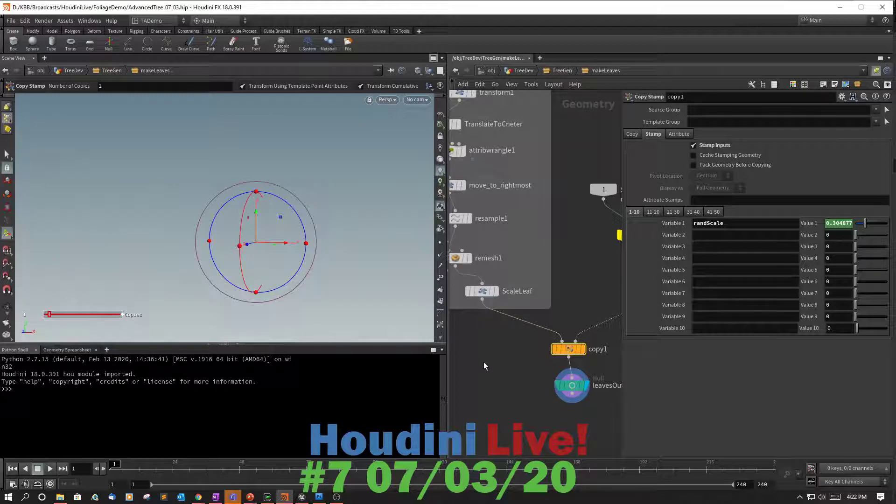
{"action": "key", "text": "u"}
{"action": "key", "text": "u"}
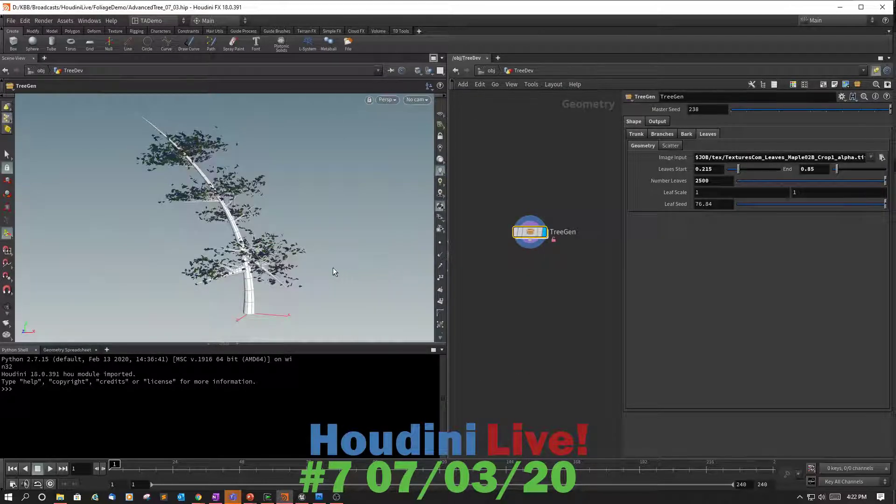
Orbit the viewport around the tree canopy to inspect the randomly scaled leaves
{"action": "key", "text": "space"}
{"action": "scroll", "coordinate": [322, 267], "scroll_direction": "up", "scroll_amount": 10}
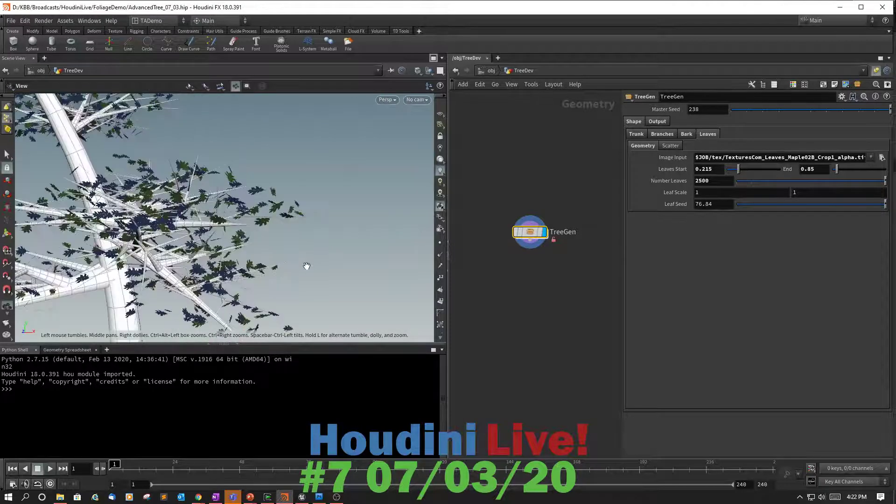
{"action": "left_click_drag", "start_coordinate": [286, 281], "coordinate": [455, 240]}
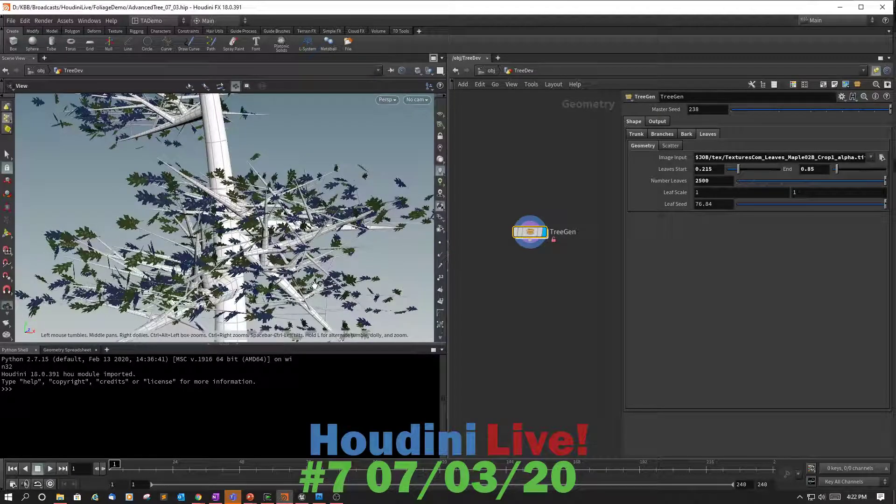
{"action": "key", "text": "Escape"}
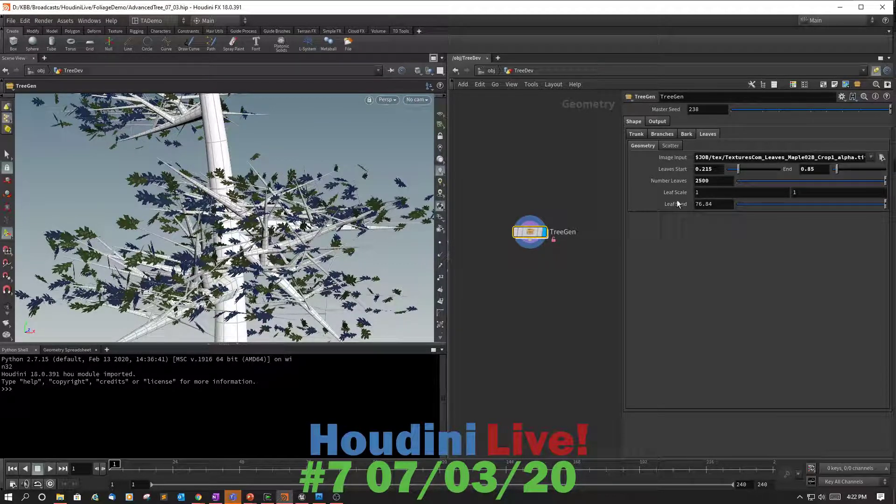
Export the tree from TreeGen's Output settings to $JOB/geo/myTree_02.fbx, then bring Unreal Editor forward
{"action": "mouse_move", "coordinate": [531, 236]}
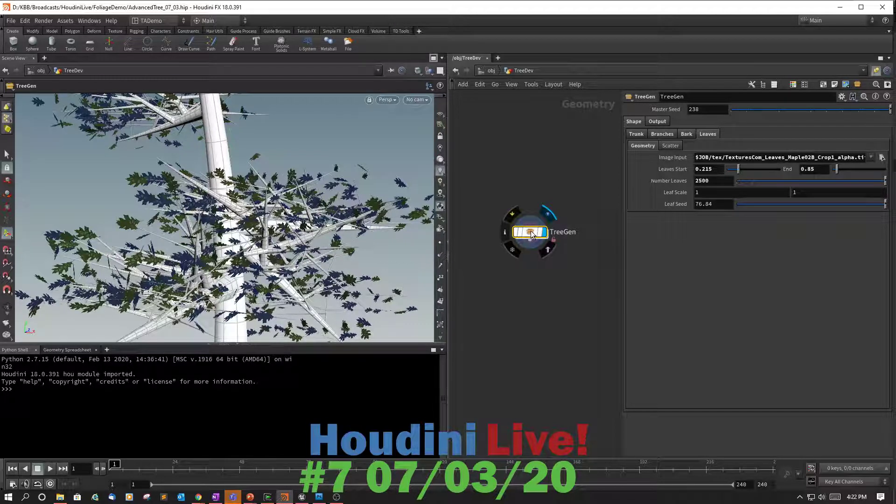
{"action": "left_click", "coordinate": [657, 121]}
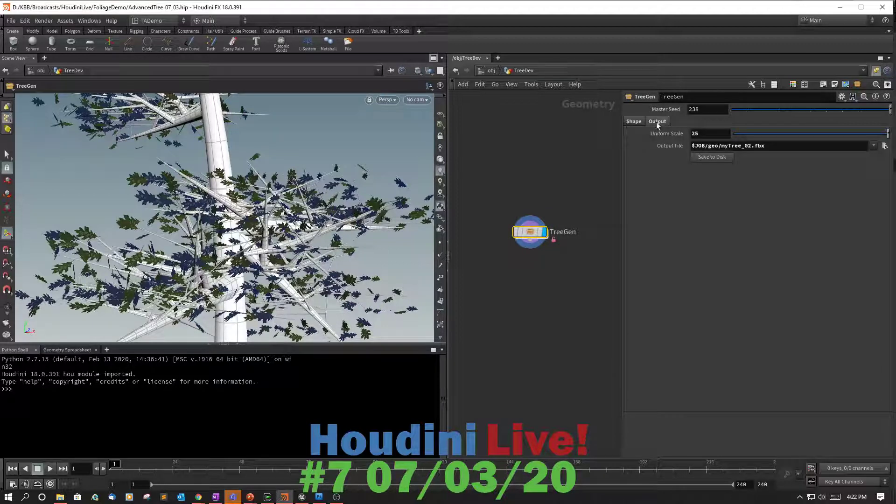
{"action": "left_click", "coordinate": [702, 156]}
{"action": "left_click", "coordinate": [302, 497]}
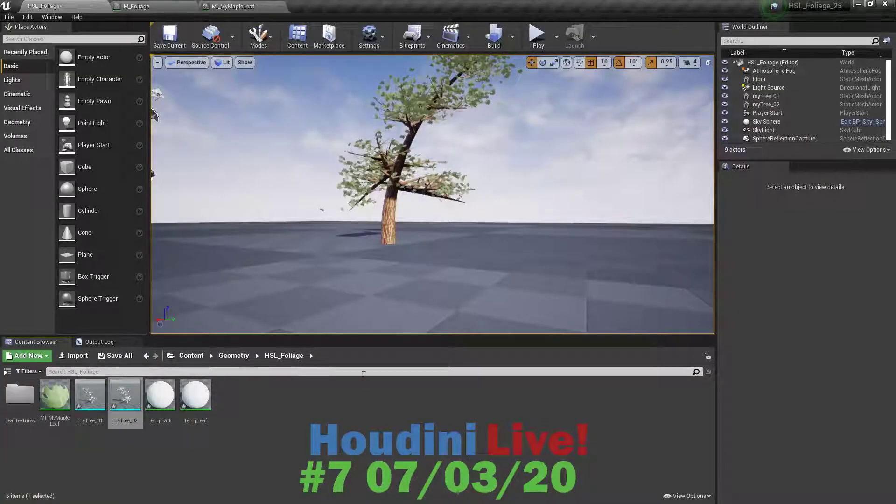
Reimport myTree_02 from the updated FBX and rebuild the level's lighting
{"action": "right_click", "coordinate": [134, 399]}
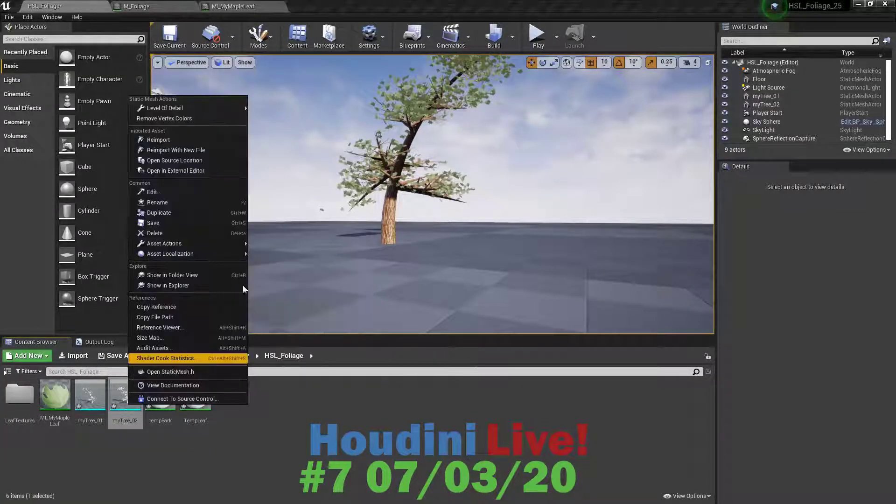
{"action": "left_click", "coordinate": [163, 141]}
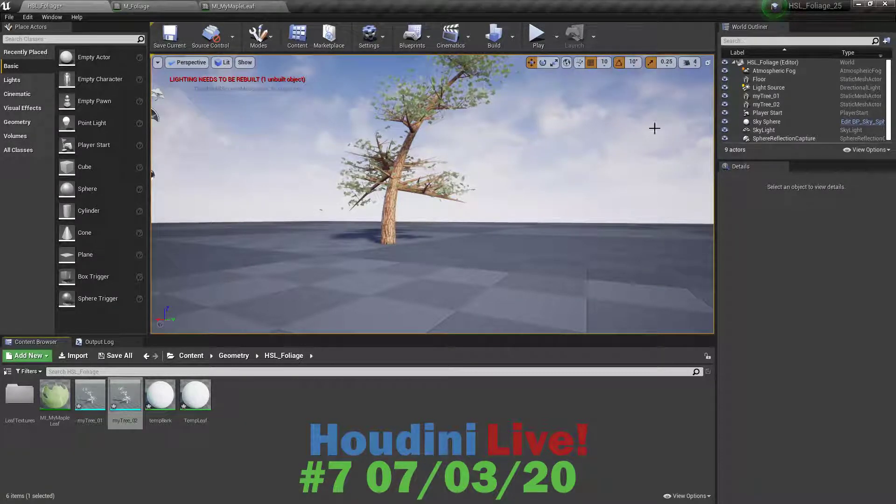
{"action": "left_click", "coordinate": [494, 37]}
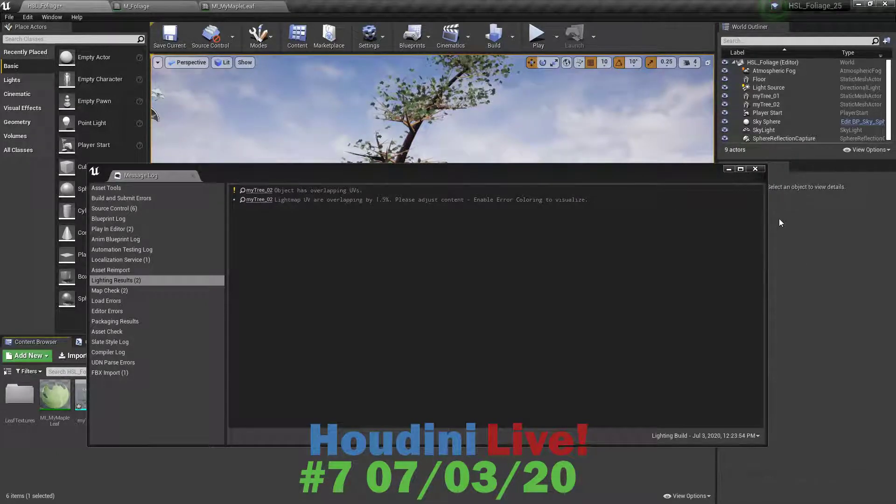
Close the lighting Message Log, tilt the view toward the floor, and start a Play session
{"action": "left_click", "coordinate": [757, 169]}
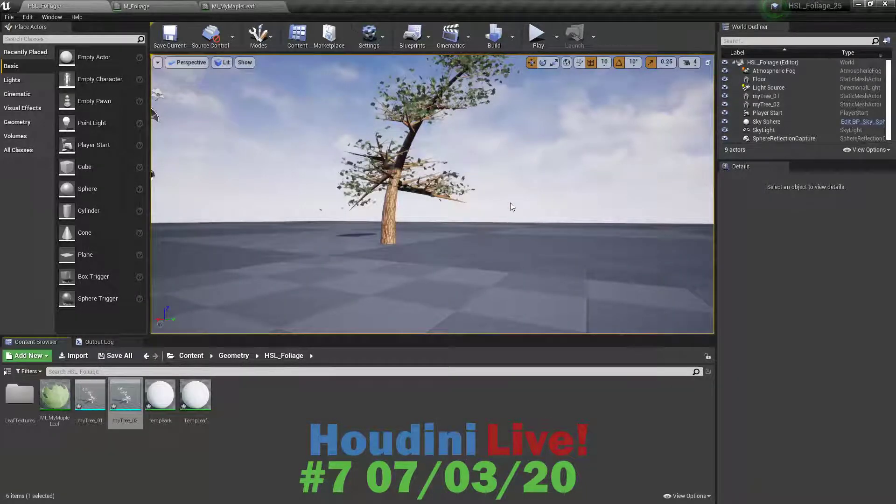
{"action": "right_click_drag", "start_coordinate": [500, 195], "coordinate": [472, 220]}
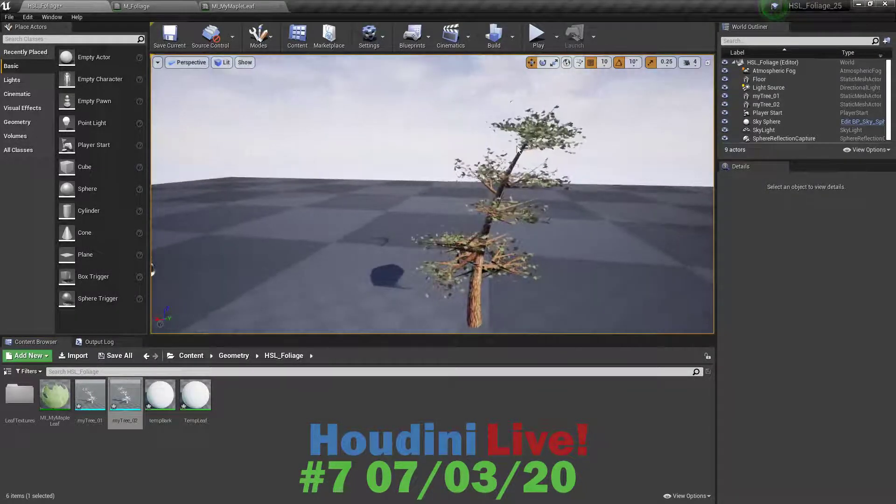
{"action": "left_click", "coordinate": [537, 36]}
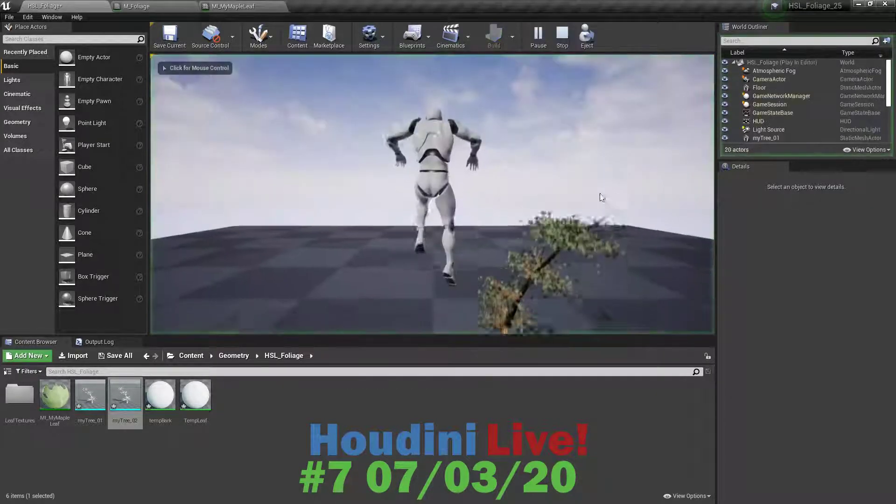
Run the mannequin back and forth around the reimported tree, then end the play session
{"action": "left_click", "coordinate": [555, 232]}
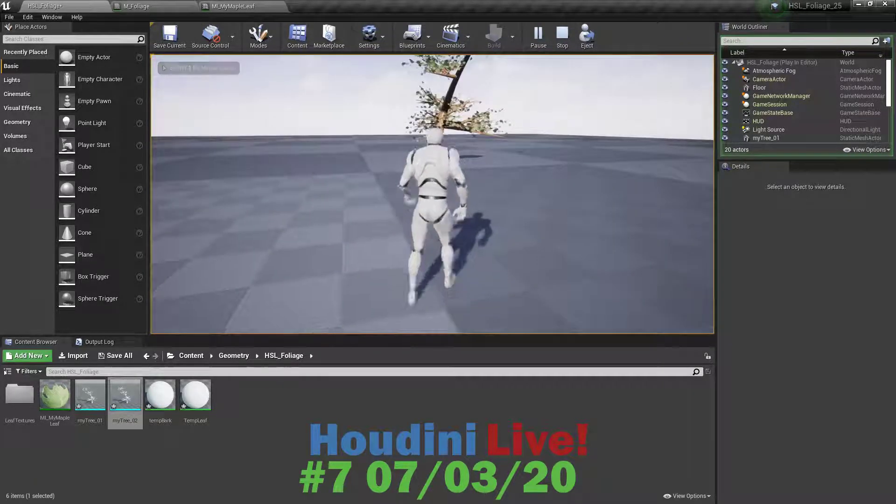
{"action": "key", "text": "w"}
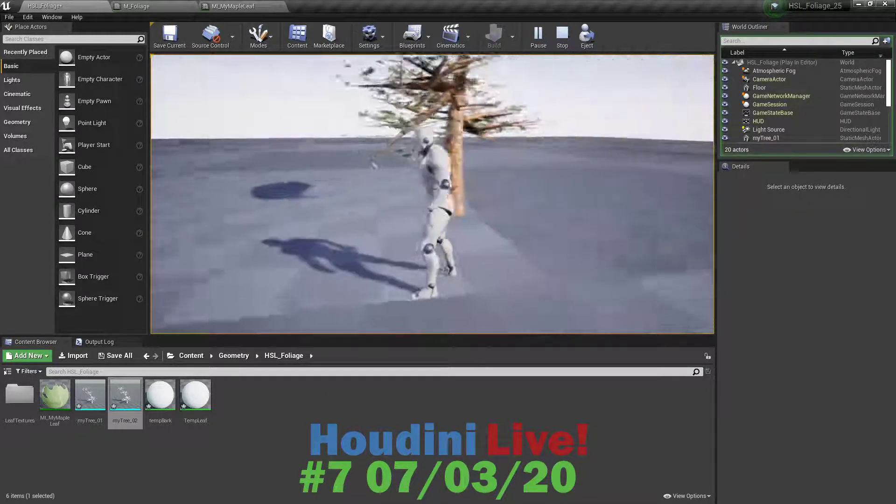
{"action": "key", "text": "s"}
{"action": "key", "text": "w"}
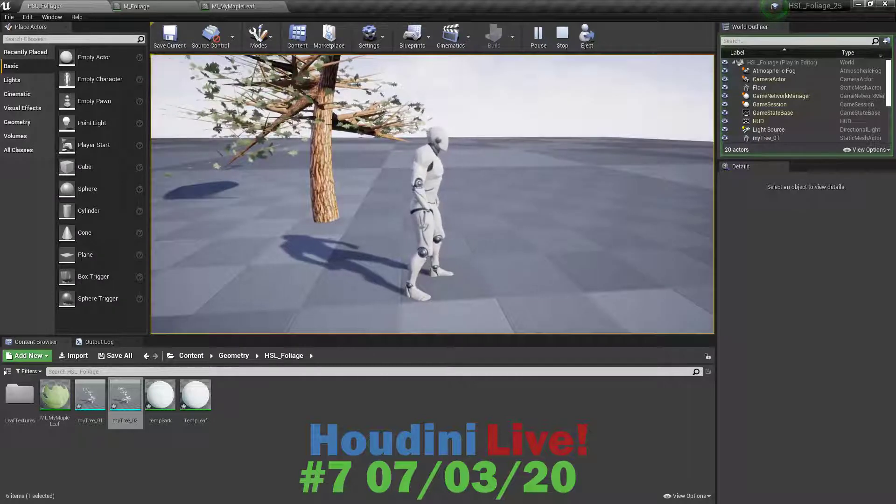
{"action": "key", "text": "w"}
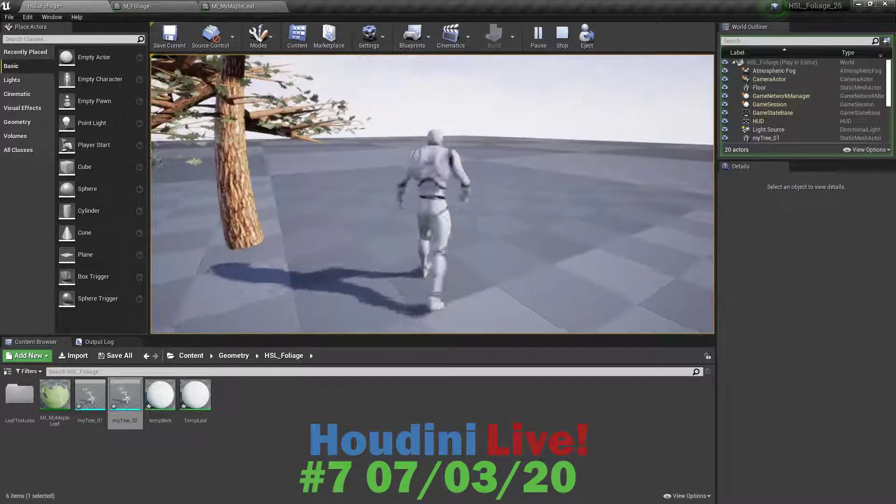
{"action": "key", "text": "s"}
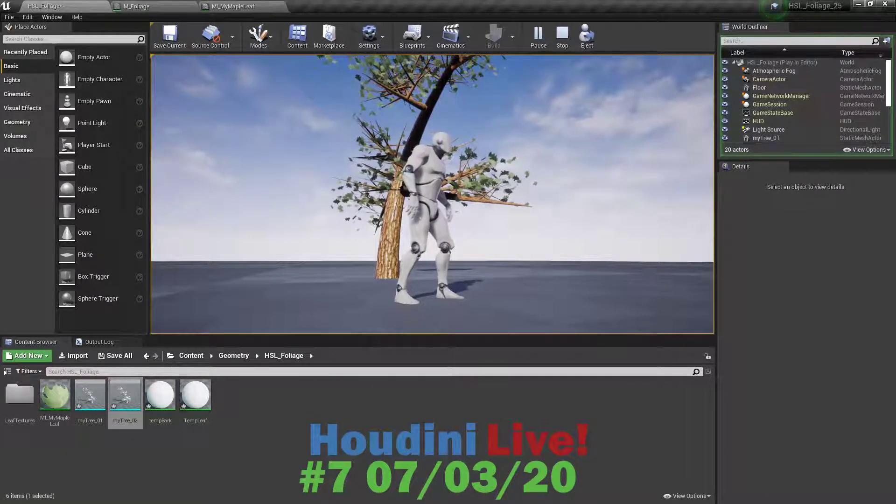
{"action": "key", "text": "Escape"}
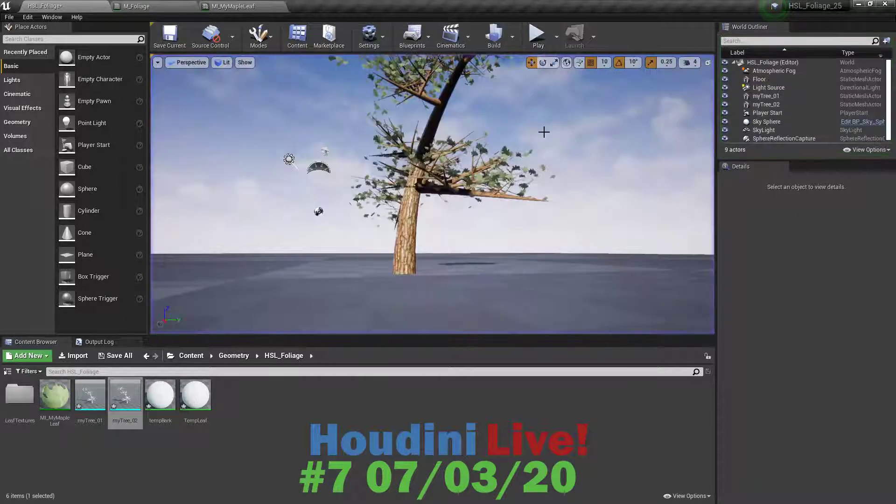